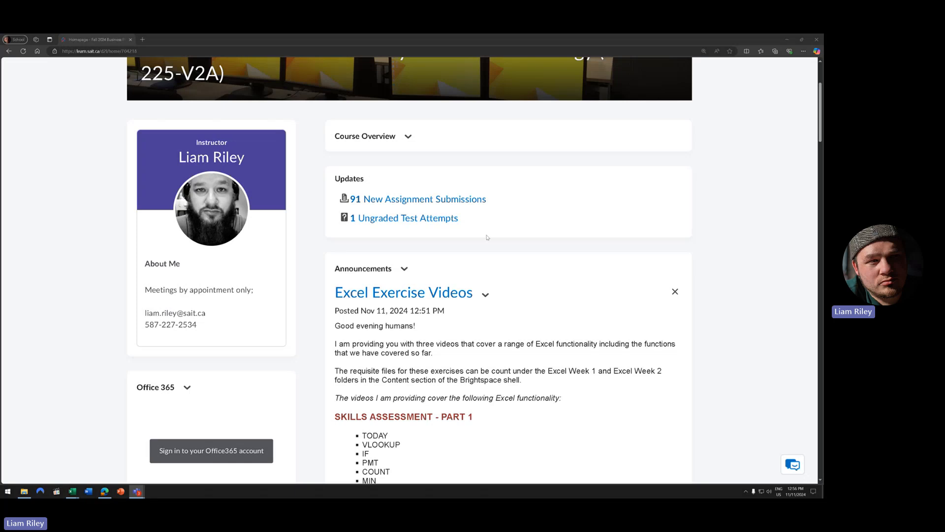
- Scroll back to the top of the Fall 2024 Business Productivity Tools and Technology course homepage
scroll(483, 301, "up", 3)
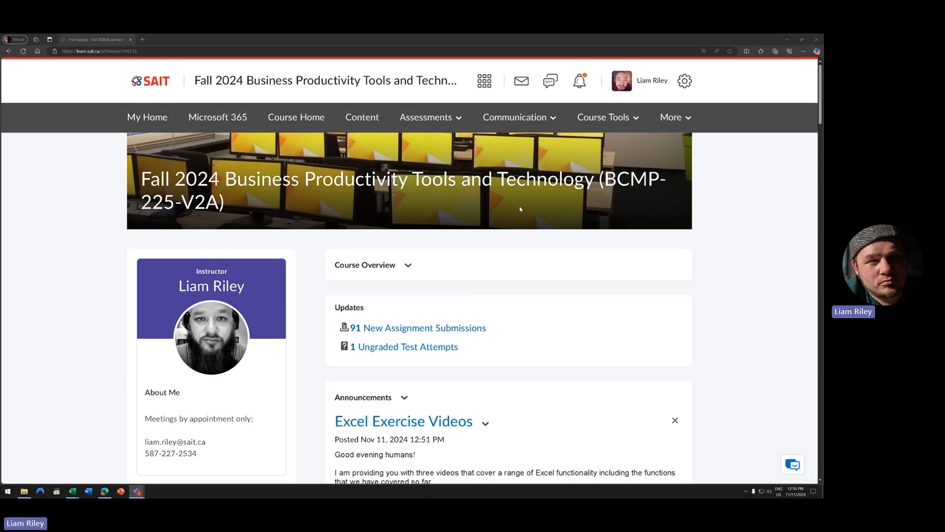
- Go to Assessments > Assignments and look over the course's assignment list
left_click(427, 117)
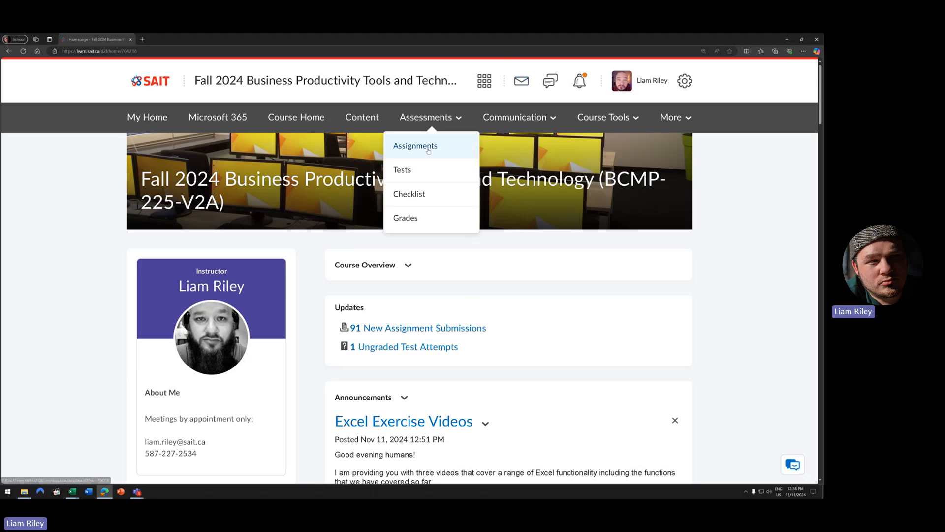
left_click(429, 150)
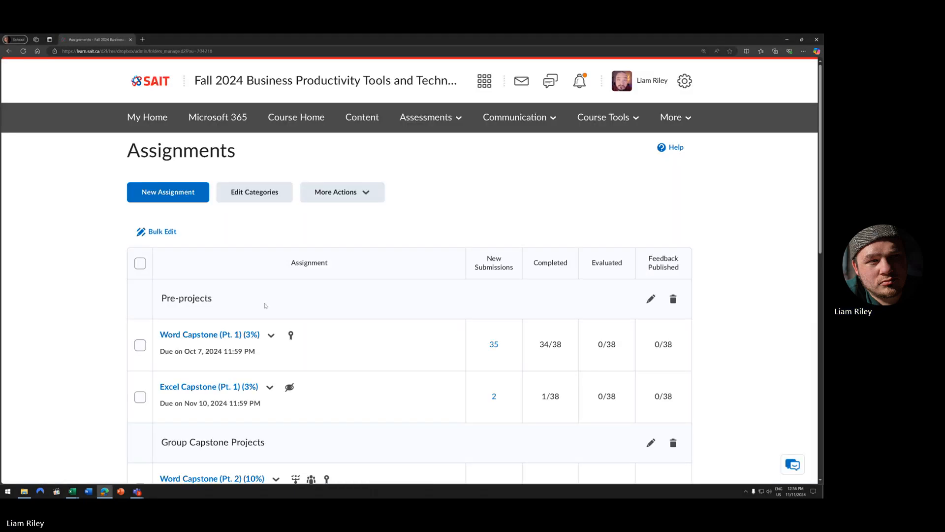
scroll(265, 305, "down", 5)
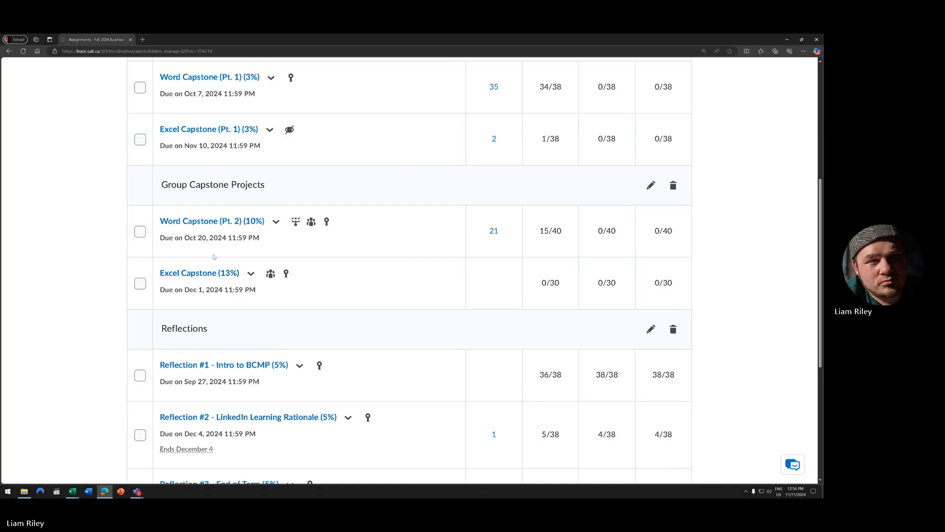
scroll(209, 312, "up", 1)
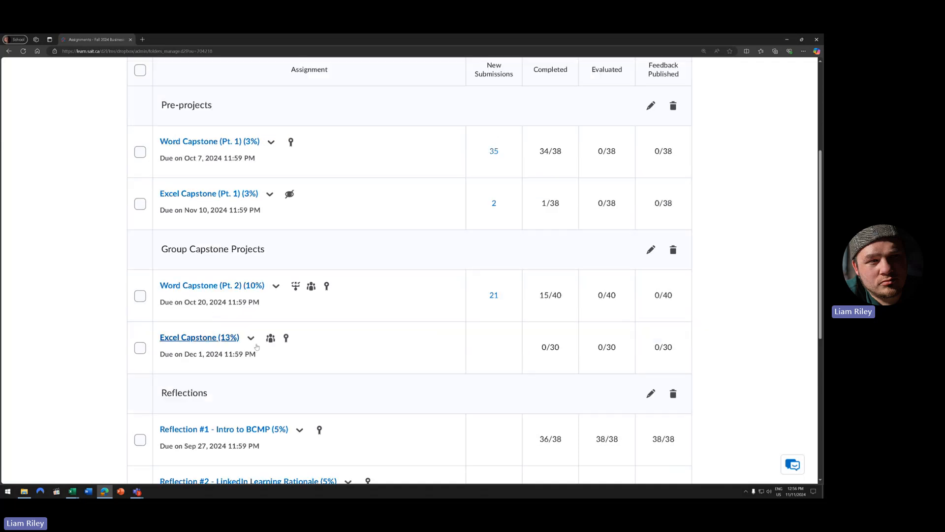
left_click_drag(158, 337, 241, 338)
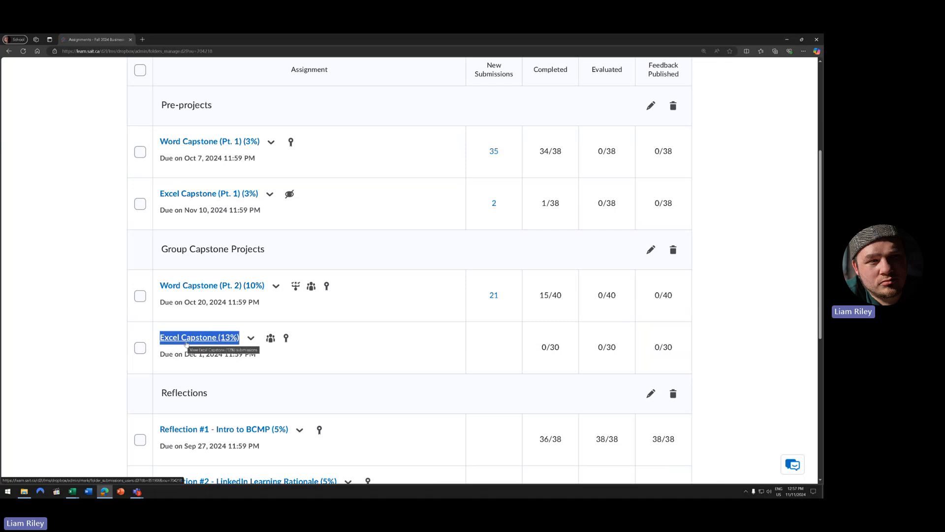
scroll(186, 344, "down", 1)
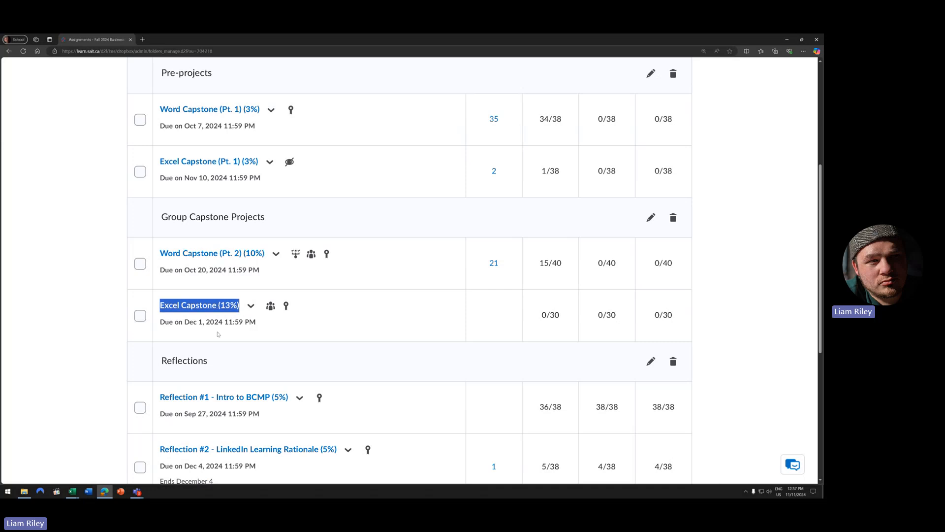
- Check today's date on the calendar, then edit the Excel Capstone (13%) assignment
left_click(786, 491)
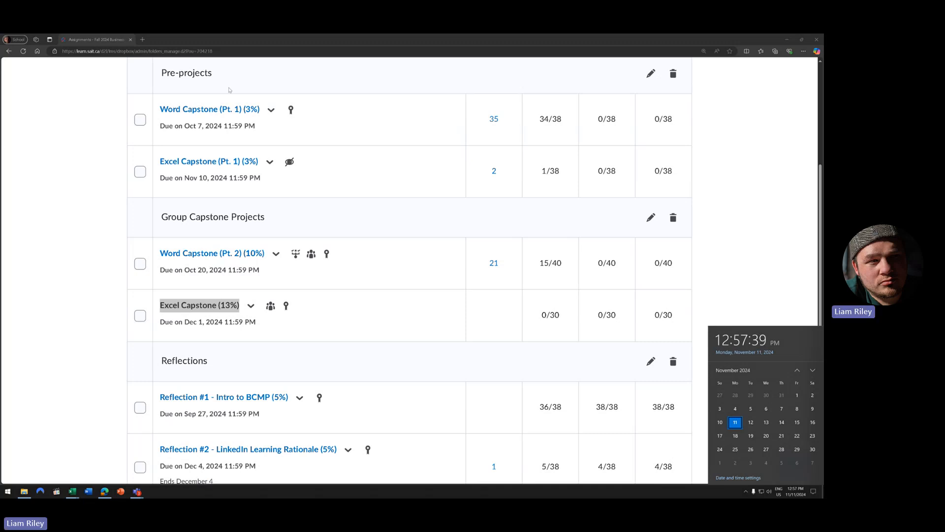
left_click(73, 266)
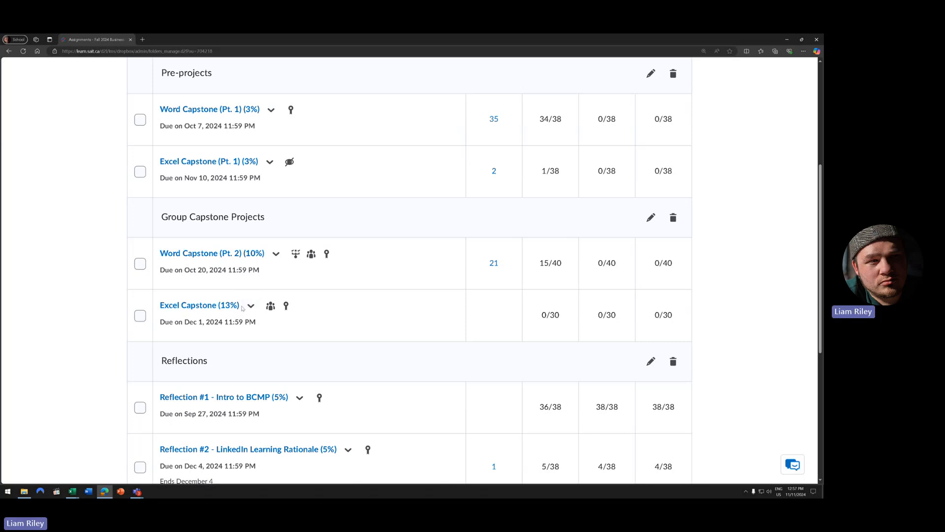
left_click(251, 305)
left_click(290, 177)
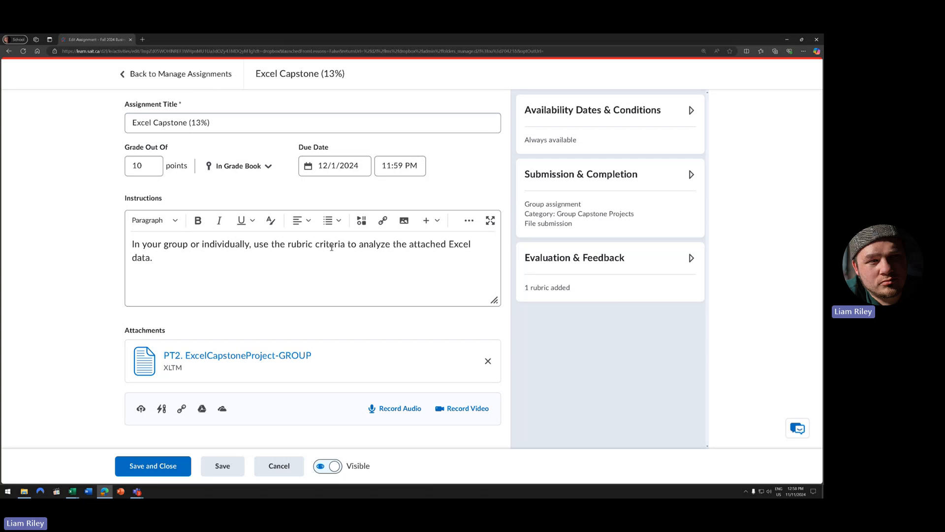
- Expand Excel Capstone's Submission & Completion settings, then return to Manage Assignments
left_click(567, 211)
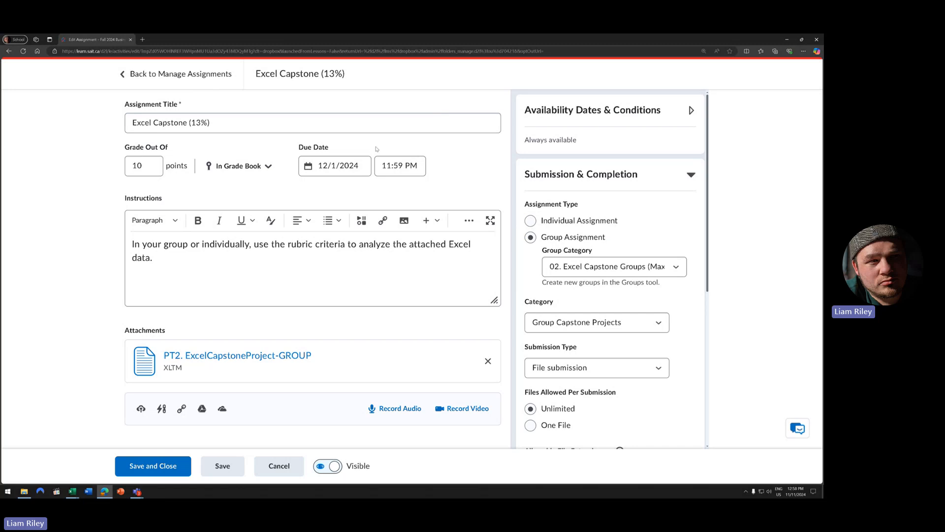
left_click(206, 79)
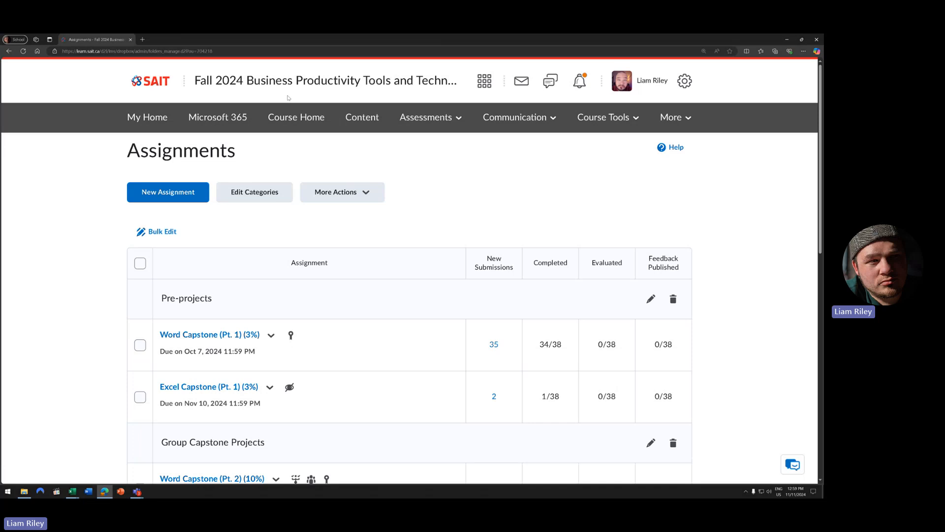
- Open Manage Groups from Course Tools and look at the View Categories list without changing it
left_click(609, 114)
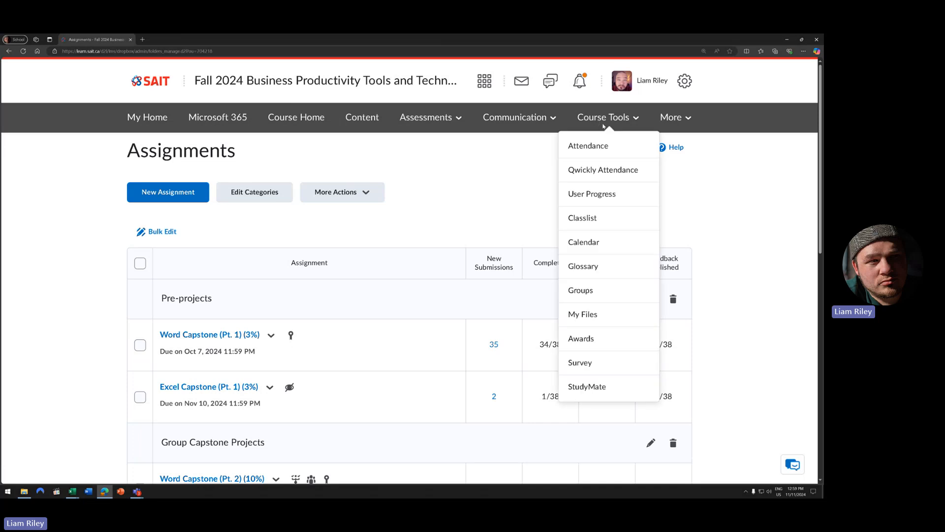
left_click(585, 292)
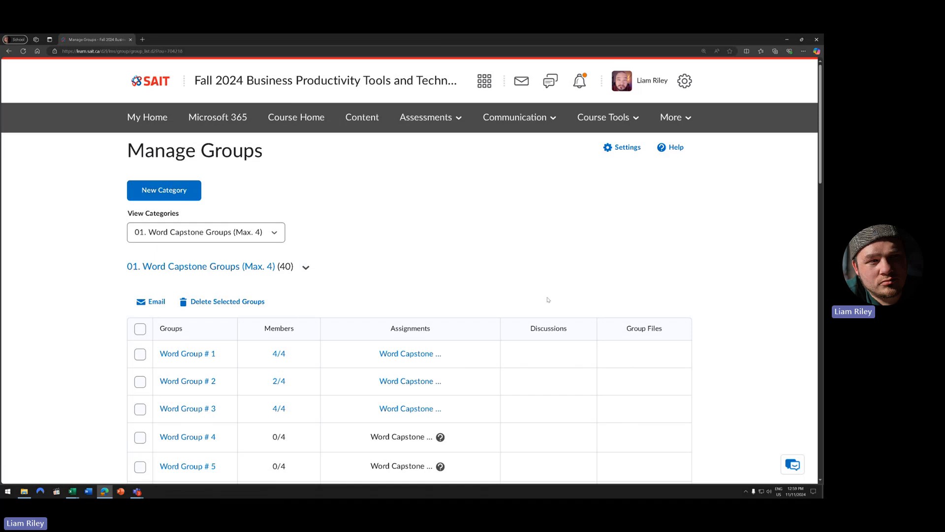
left_click(156, 235)
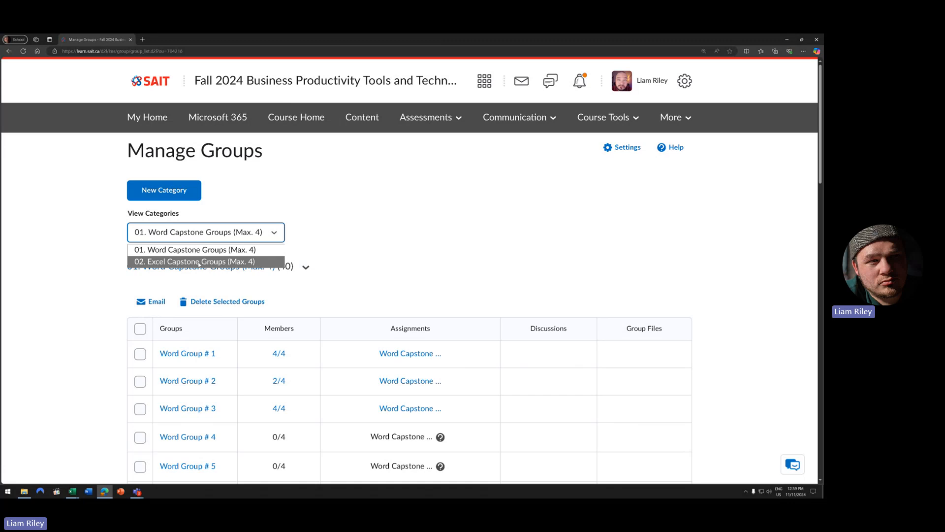
left_click(340, 237)
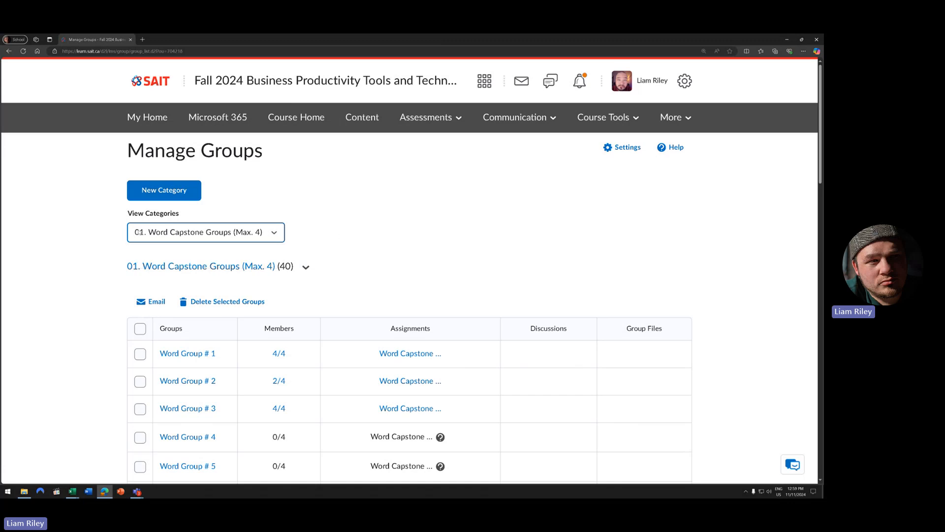
- Switch the Manage Groups view to 02. Excel Capstone Groups (Max. 4)
left_click(175, 234)
left_click(177, 259)
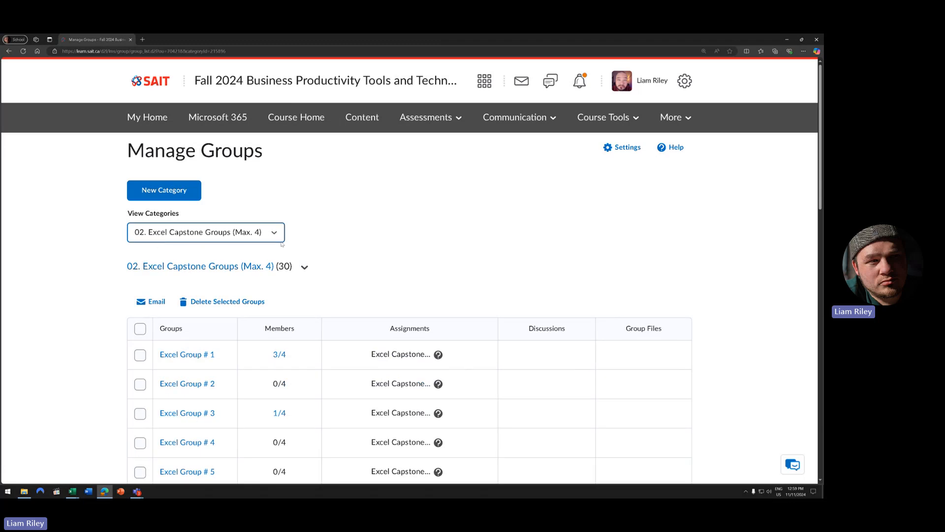
scroll(373, 263, "down", 1)
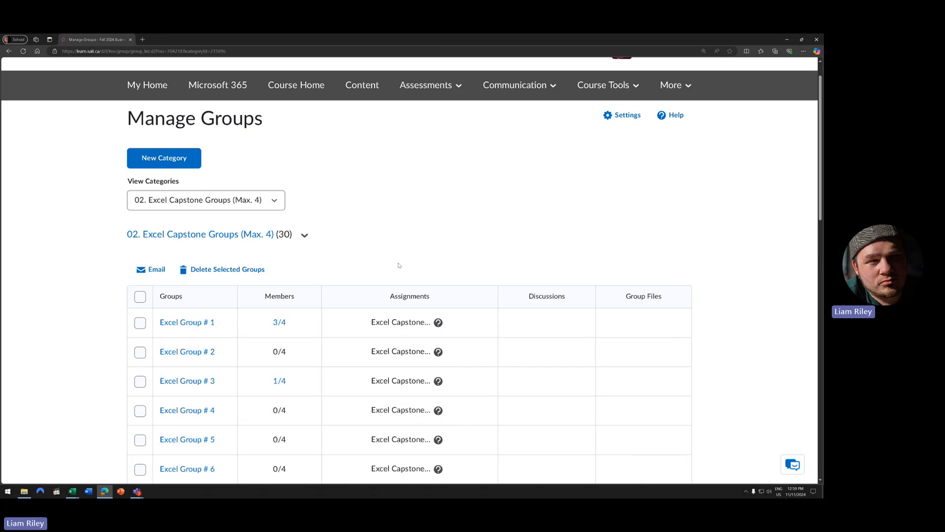
scroll(400, 264, "down", 1)
scroll(401, 264, "down", 15)
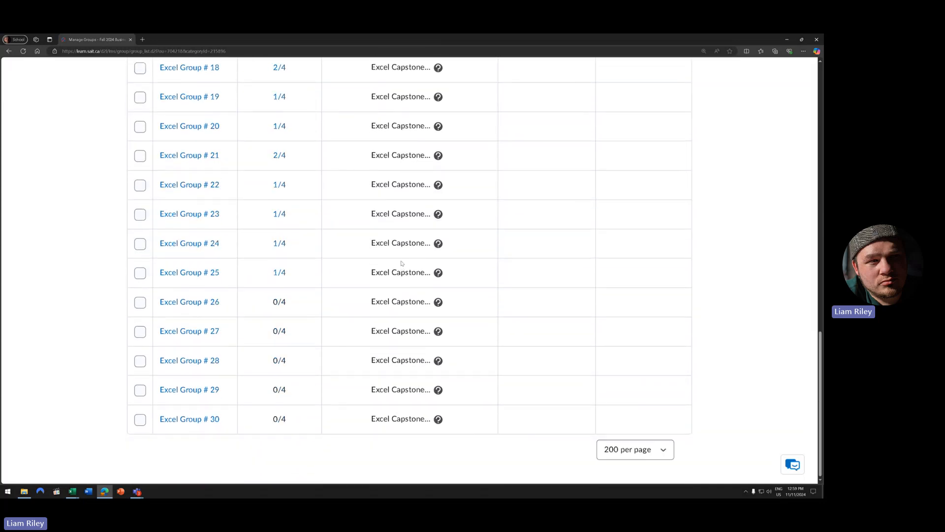
scroll(402, 263, "up", 15)
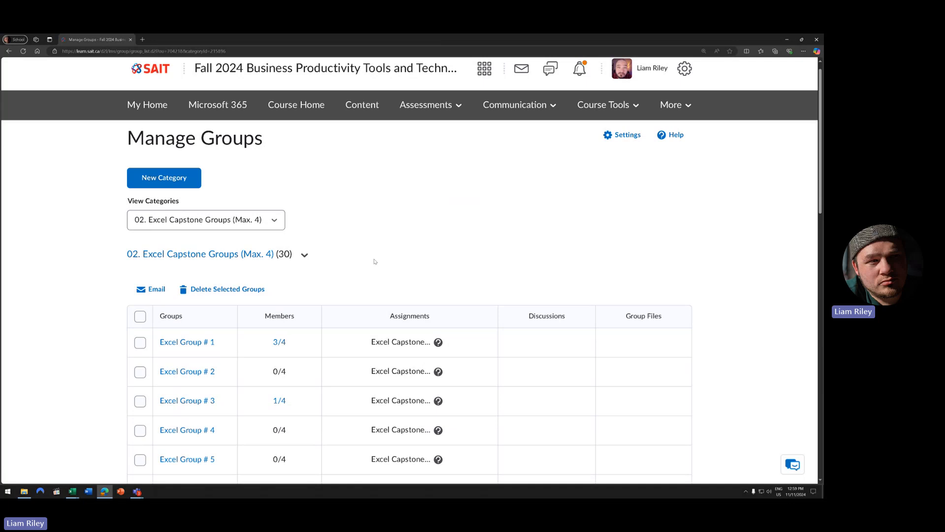
- Scroll through the 30 Excel Capstone groups, most showing 0/4 or 1/4 members
scroll(375, 255, "down", 4)
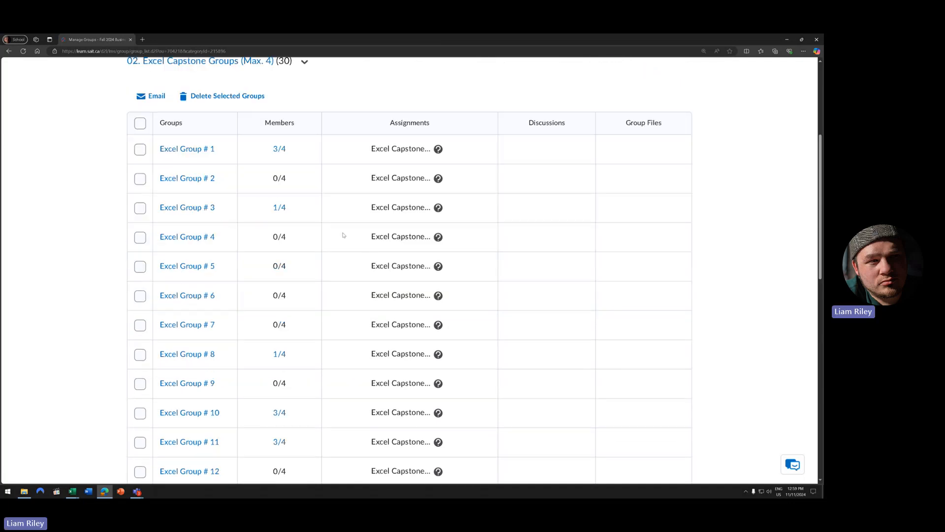
scroll(287, 161, "down", 3)
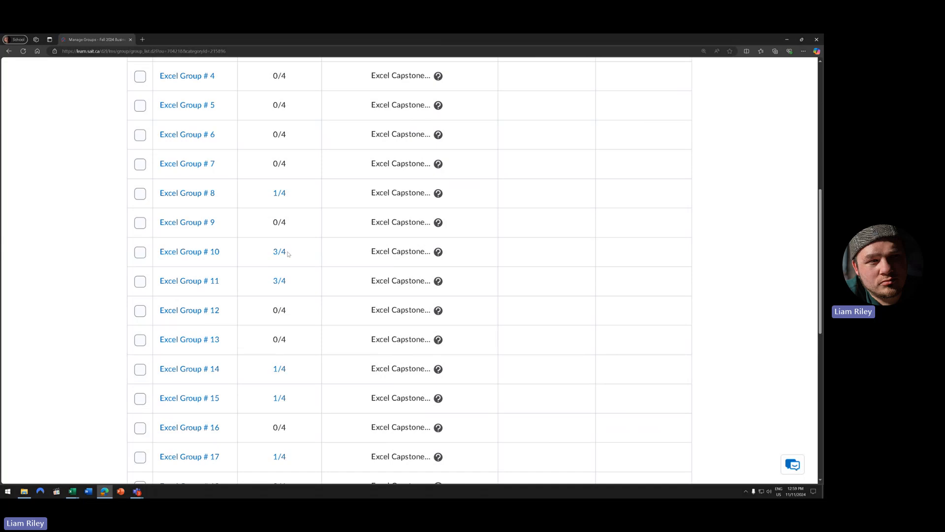
scroll(301, 268, "down", 6)
scroll(318, 269, "up", 5)
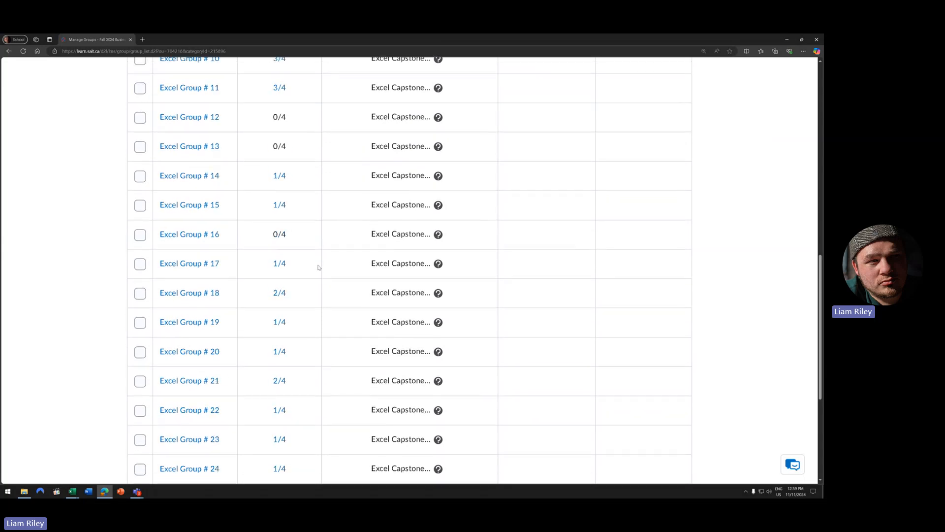
scroll(301, 294, "down", 2)
scroll(301, 293, "down", 2)
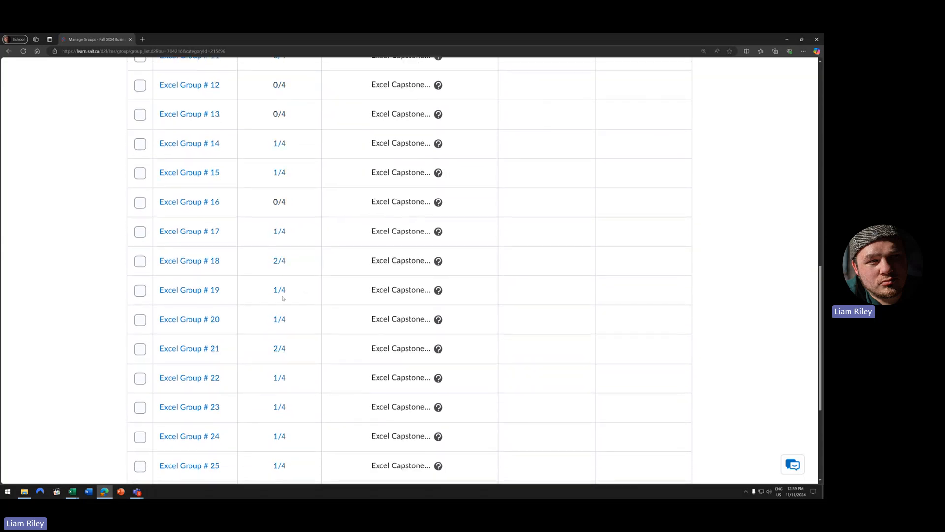
scroll(288, 313, "down", 4)
scroll(302, 312, "up", 13)
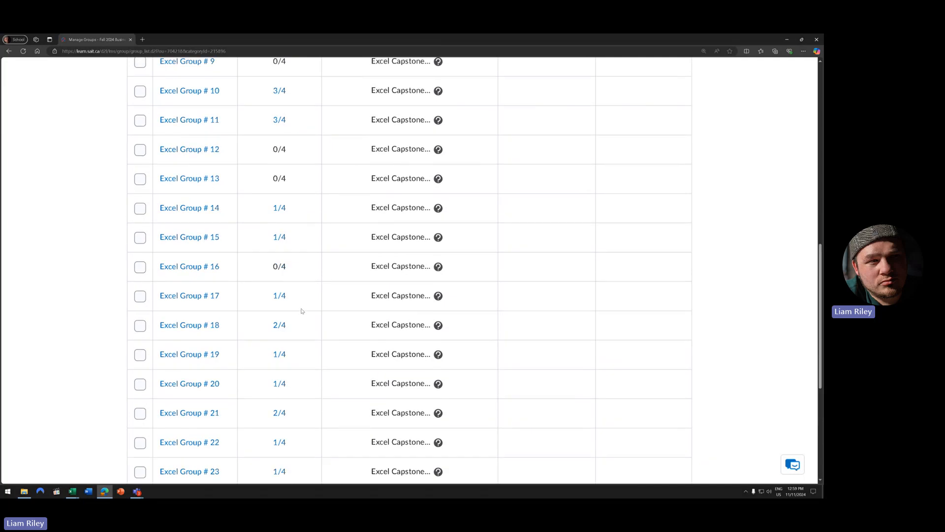
scroll(301, 311, "down", 7)
scroll(302, 310, "down", 7)
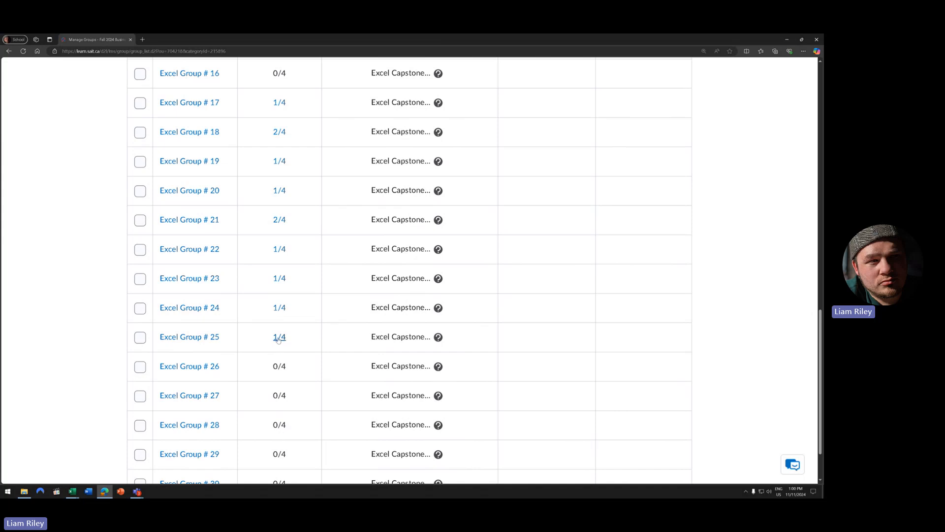
scroll(278, 338, "down", 2)
scroll(281, 335, "up", 7)
scroll(280, 333, "up", 11)
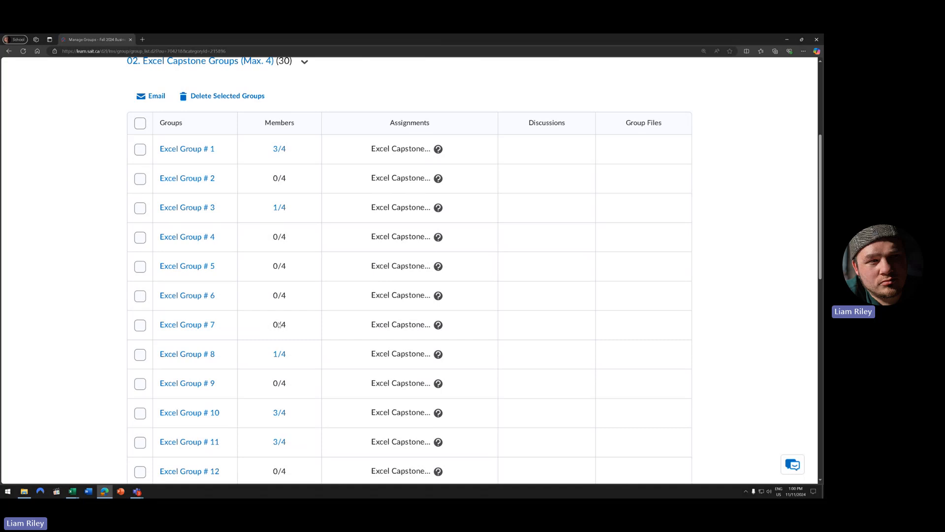
scroll(275, 315, "down", 2)
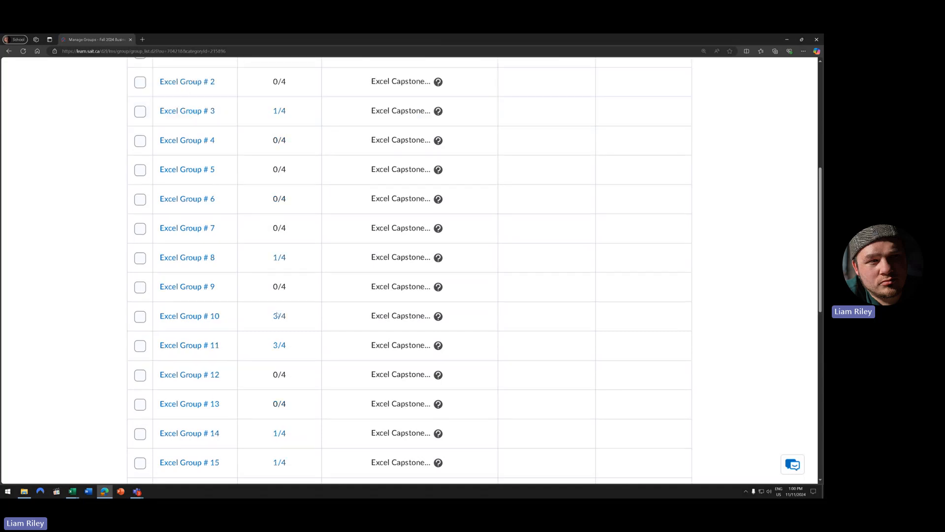
scroll(277, 315, "up", 6)
- Open Excel Capstone (13%) from Group Capstone Projects in the Assignments list
left_click(429, 104)
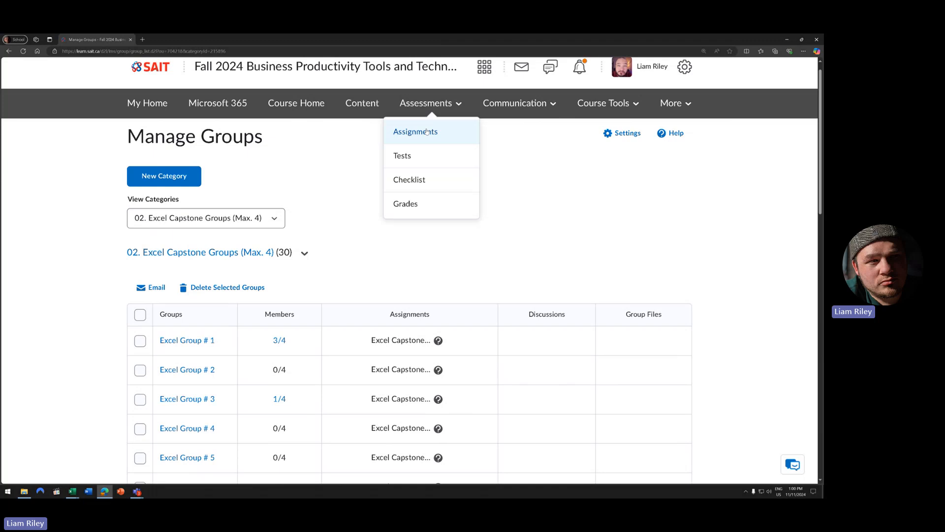
left_click(427, 131)
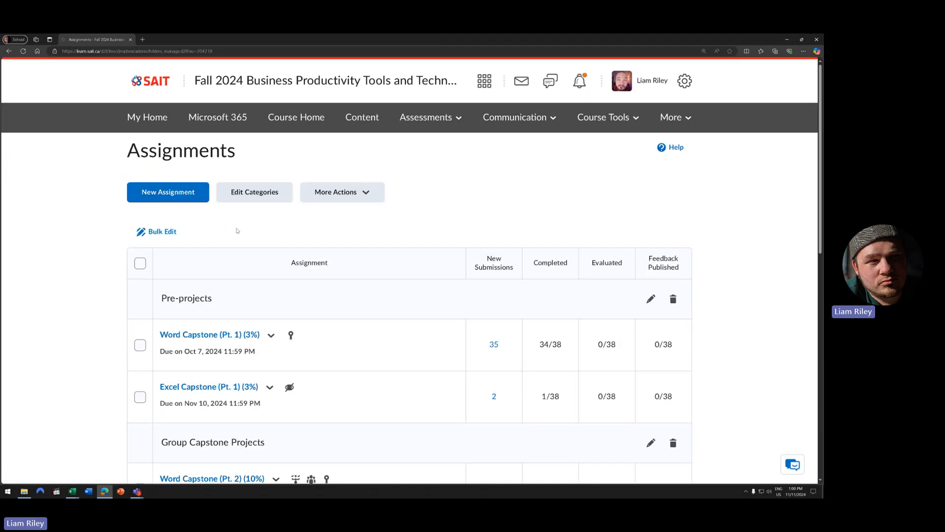
scroll(270, 260, "down", 4)
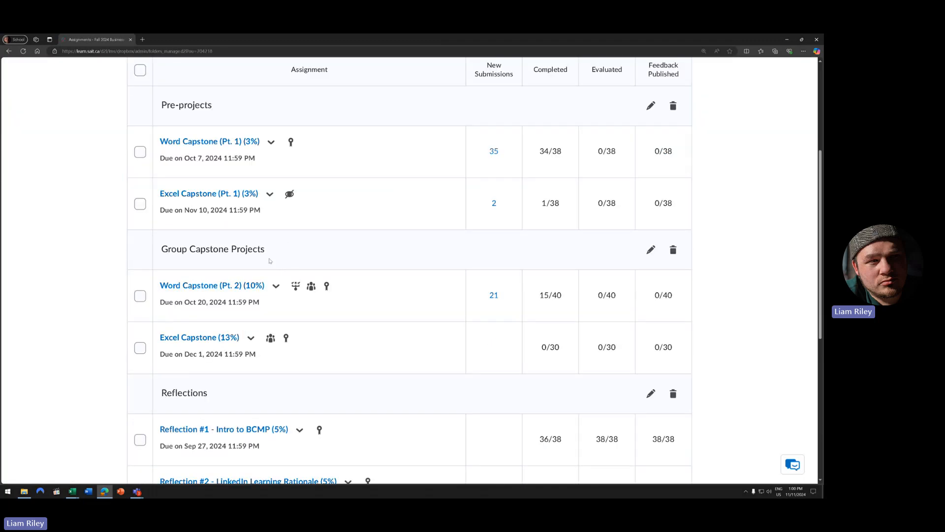
left_click(230, 341)
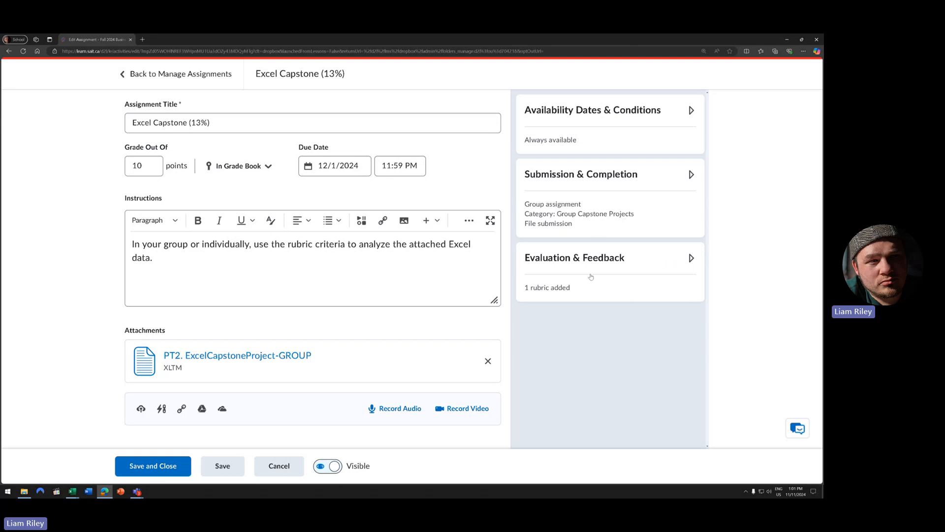
- Expand Evaluation & Feedback and the Excel Capstone rubric, highlighting its 3-point Home Tab criteria
left_click(644, 295)
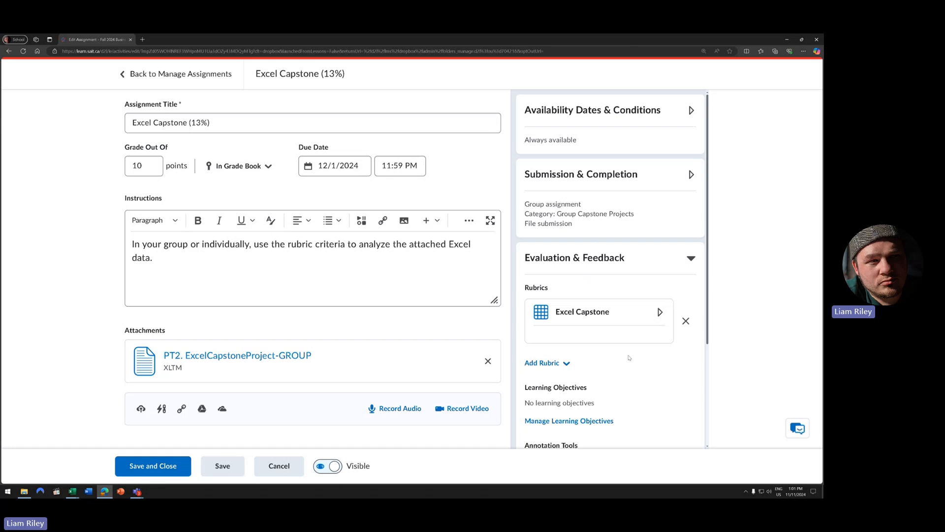
scroll(623, 338, "down", 1)
left_click(587, 253)
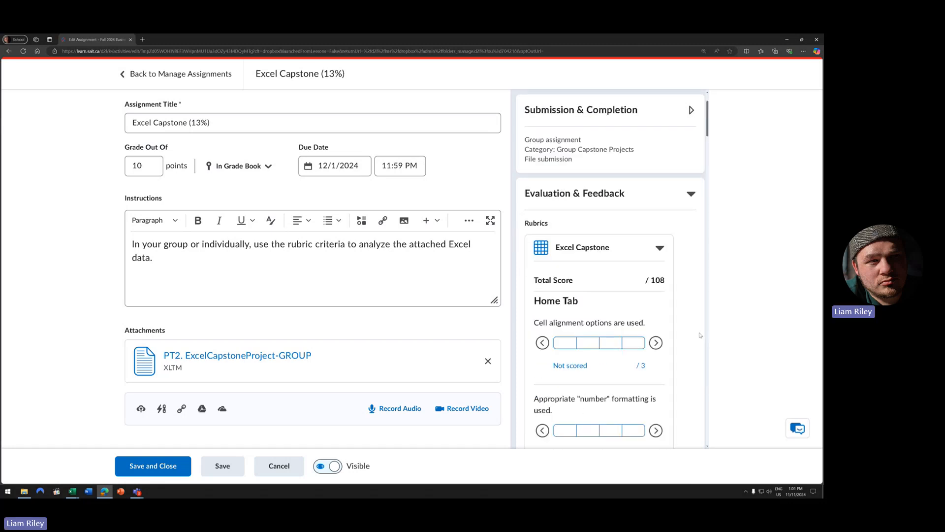
scroll(679, 332, "down", 2)
scroll(670, 332, "down", 1)
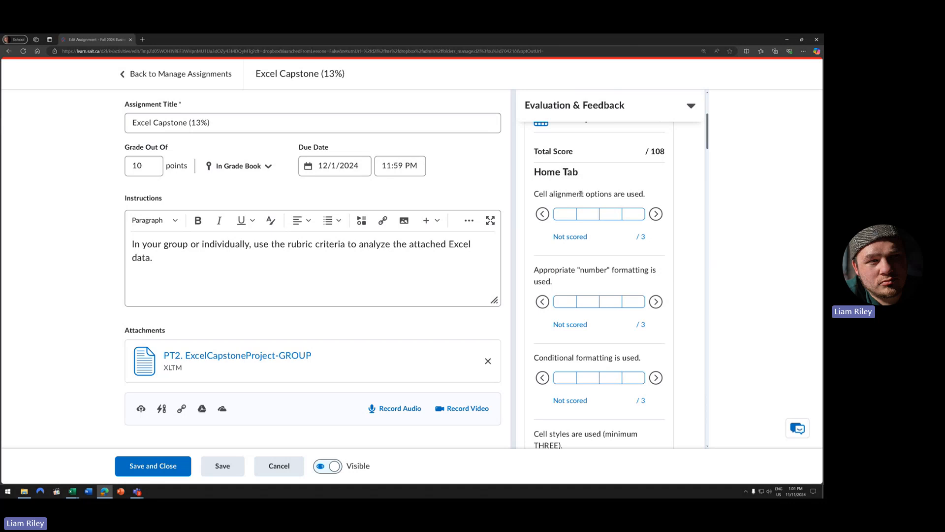
left_click_drag(580, 176, 530, 177)
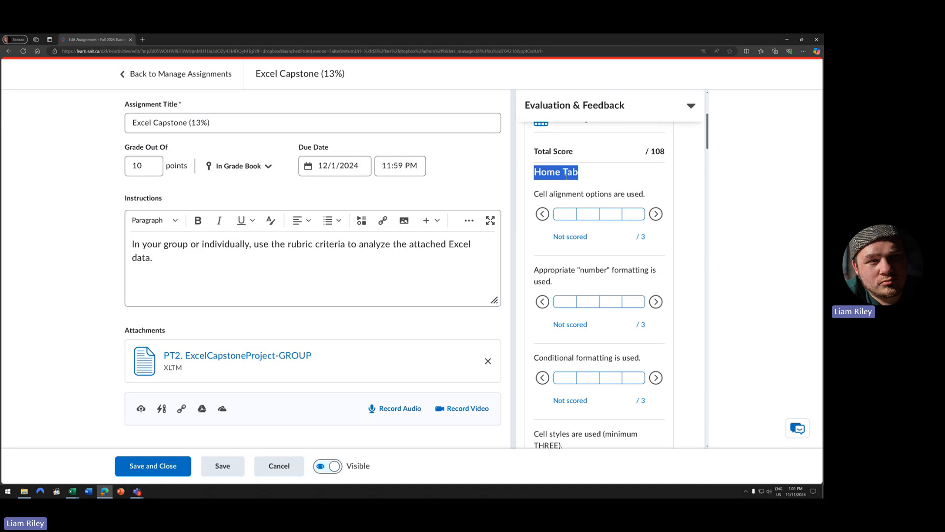
left_click(545, 202)
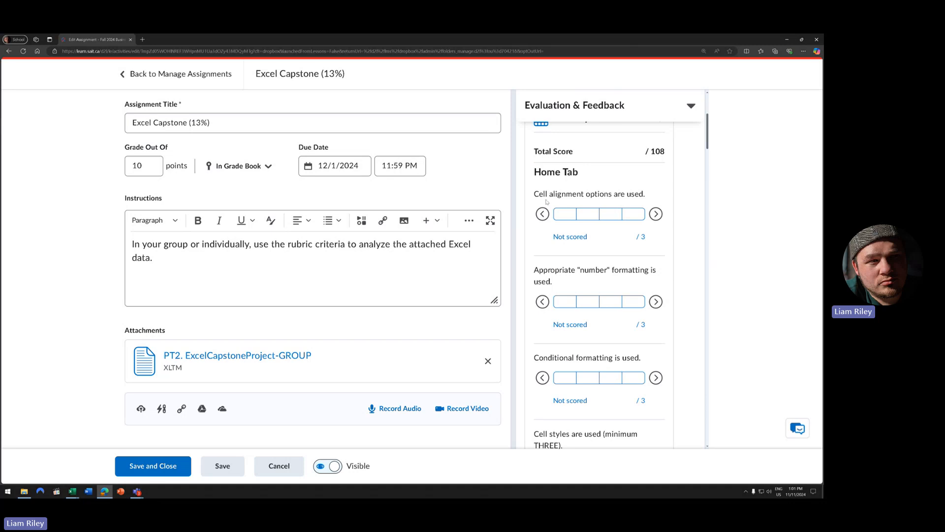
scroll(606, 201, "down", 1)
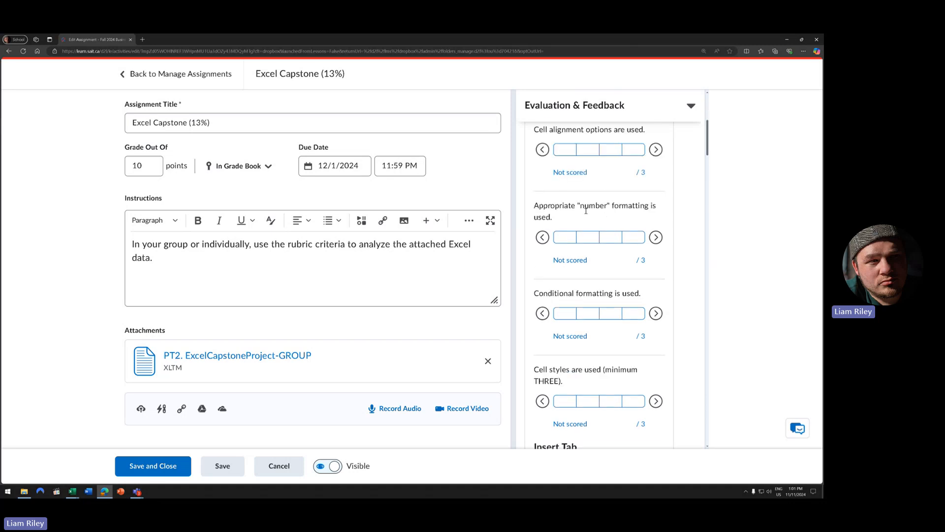
scroll(618, 210, "down", 1)
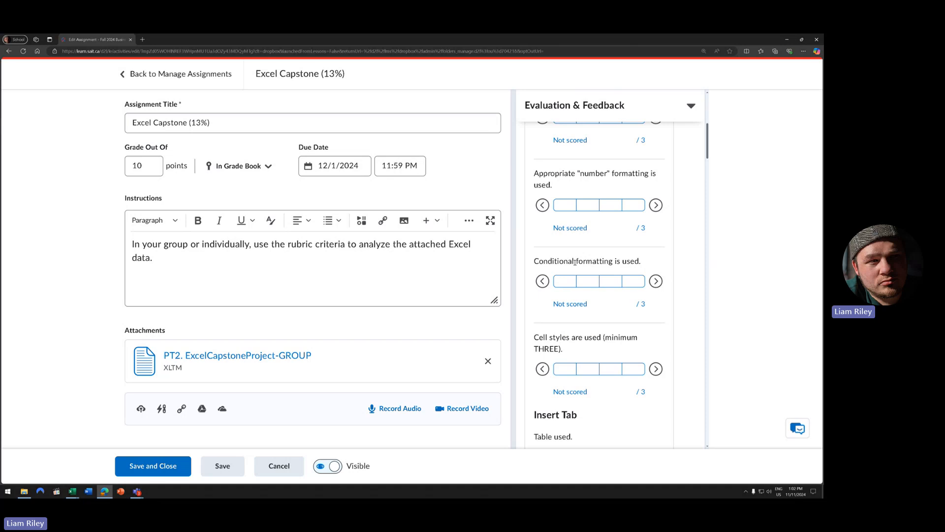
scroll(584, 264, "down", 2)
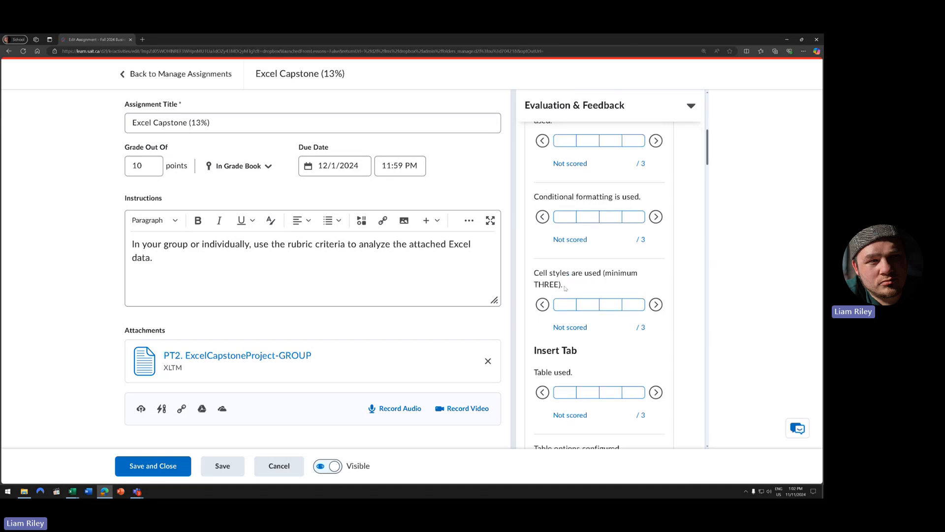
scroll(580, 296, "down", 1)
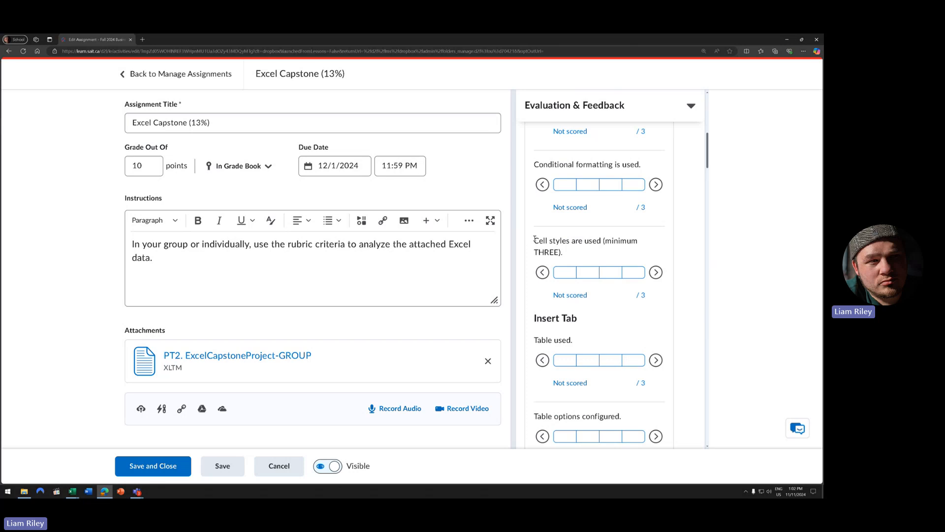
left_click_drag(536, 239, 565, 246)
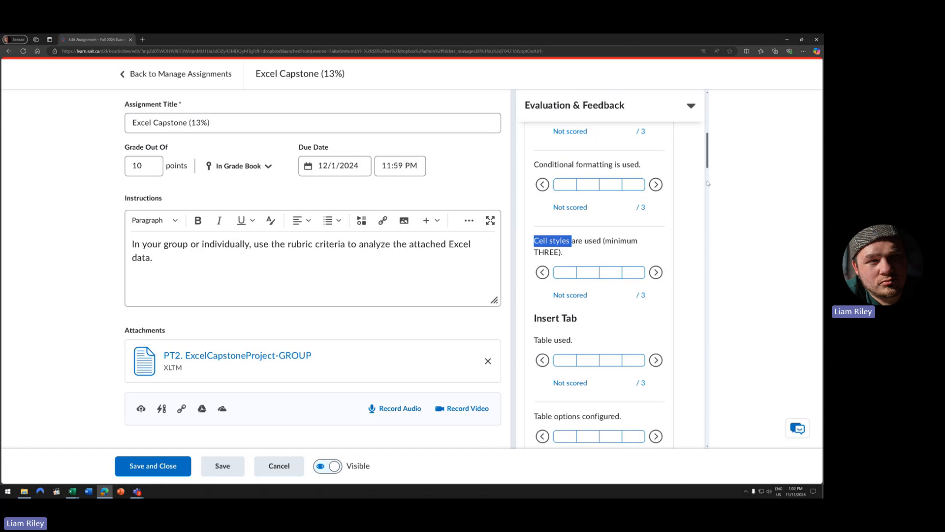
scroll(708, 170, "down", 3)
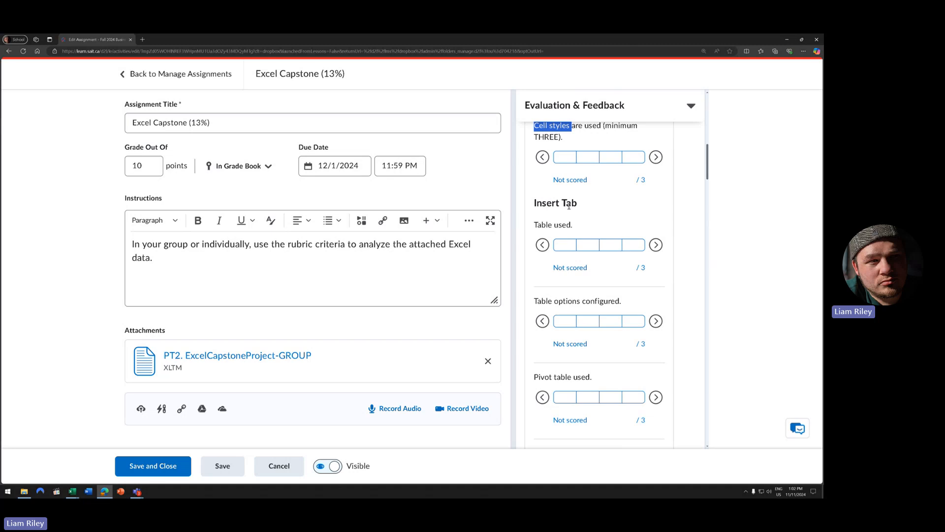
- Scroll to the Pivot table used criterion, highlight it and check a level score
scroll(568, 205, "down", 2)
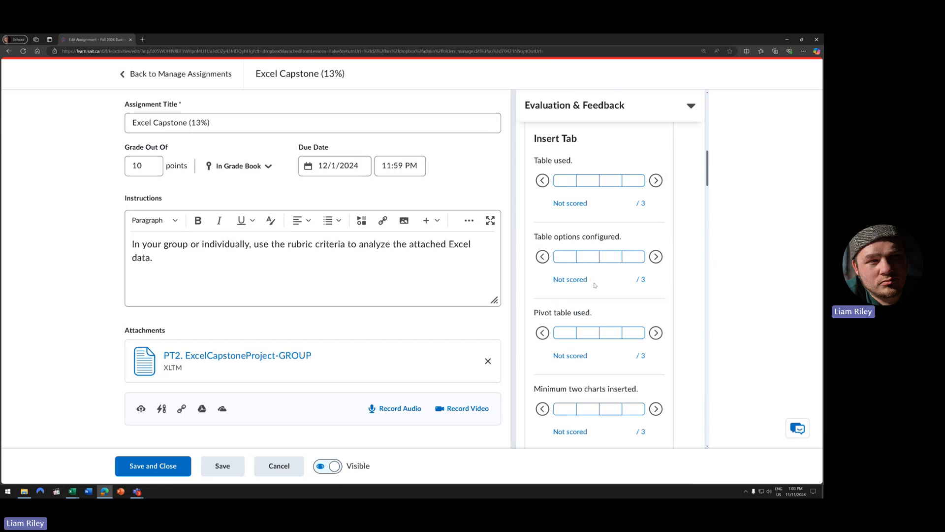
scroll(595, 285, "down", 1)
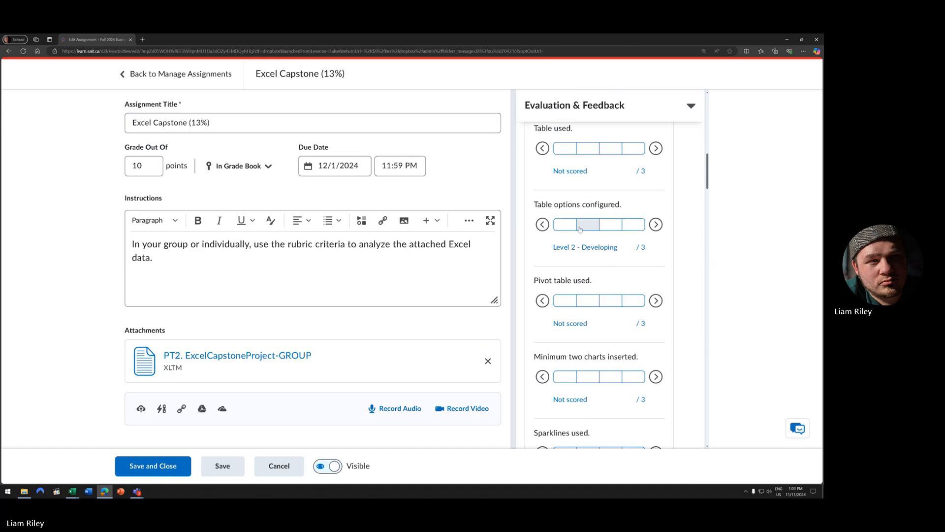
left_click_drag(539, 283, 605, 286)
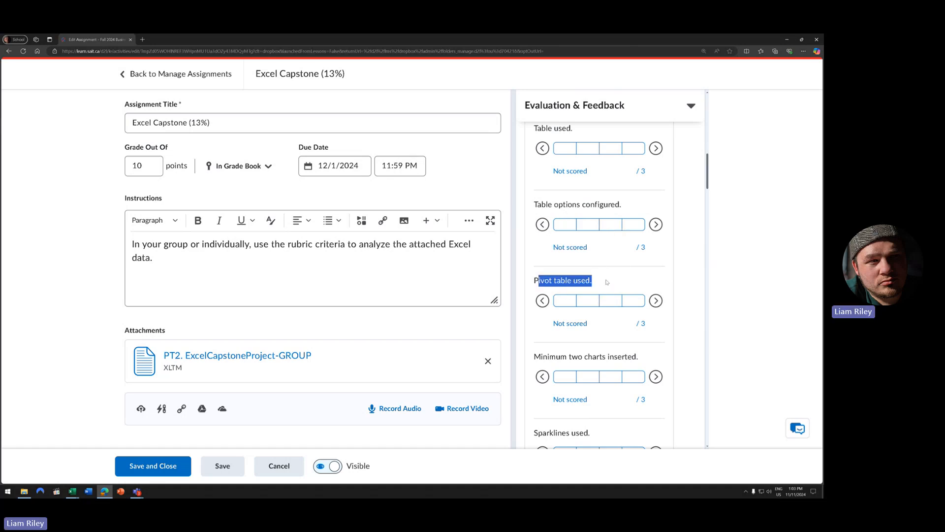
left_click(561, 283)
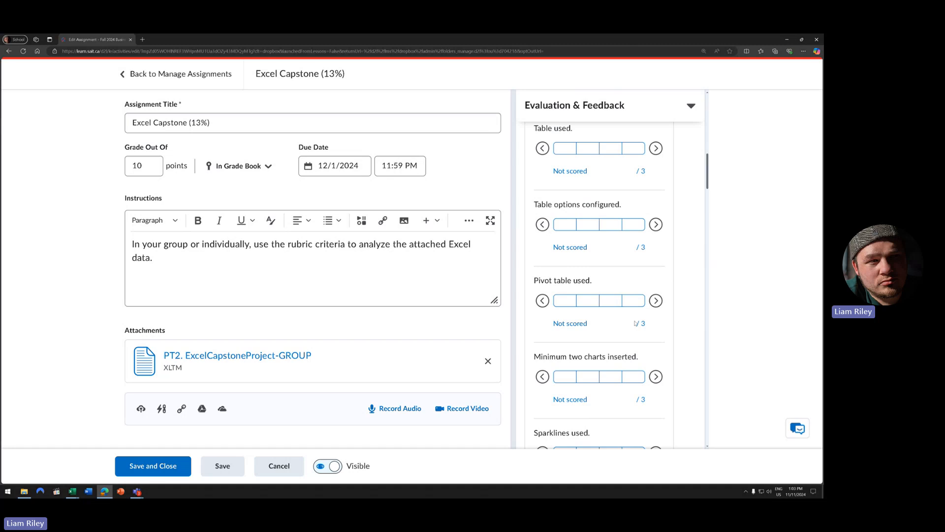
scroll(634, 324, "down", 1)
scroll(629, 324, "up", 1)
scroll(629, 324, "down", 1)
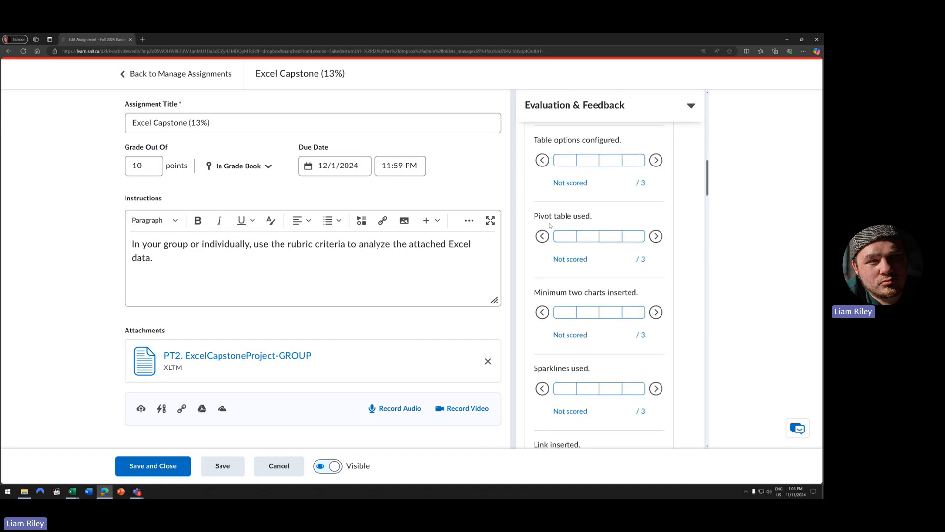
scroll(577, 322, "down", 1)
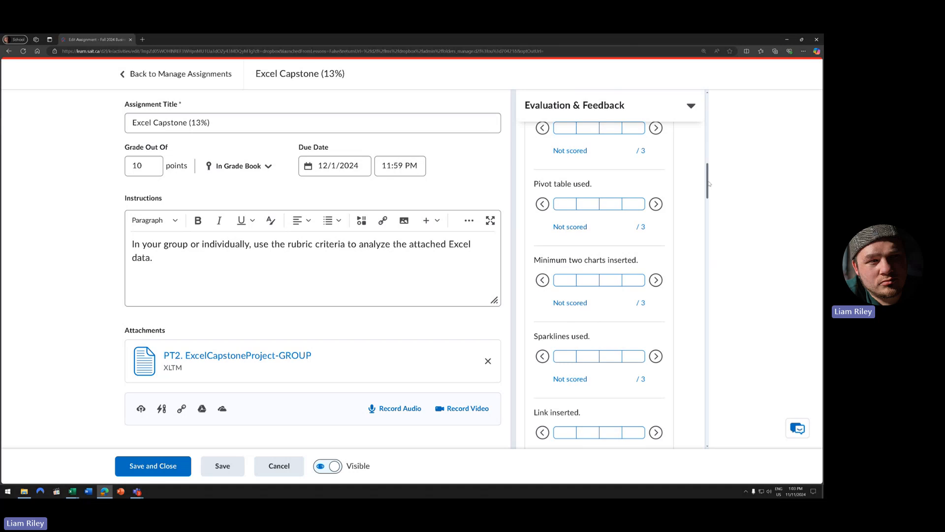
left_click_drag(707, 181, 710, 185)
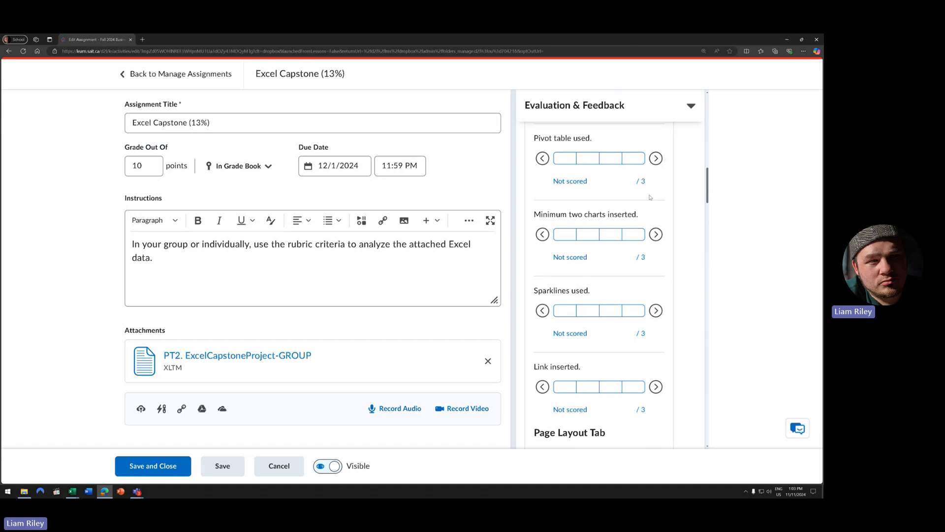
left_click(586, 160)
- Highlight Minimum two charts inserted, then scroll down to the Page Layout Tab criteria
left_click_drag(638, 215, 534, 215)
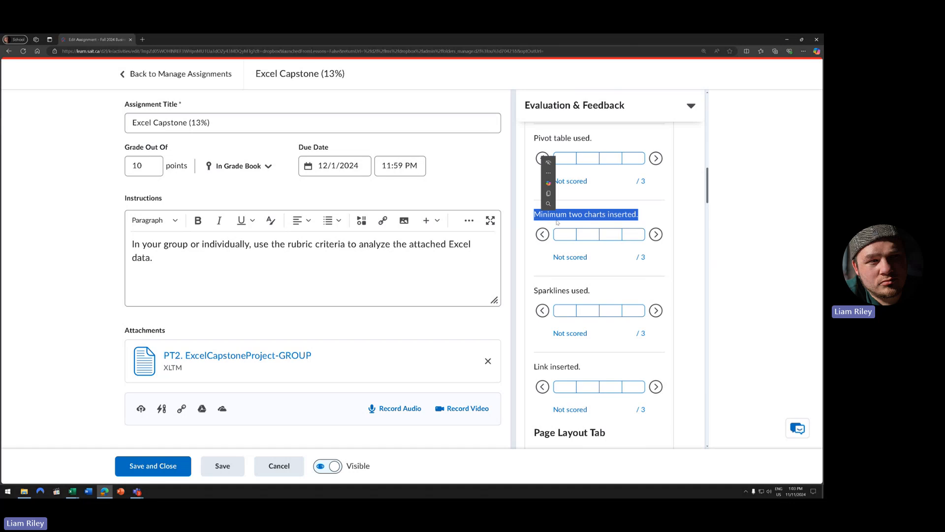
left_click(606, 261)
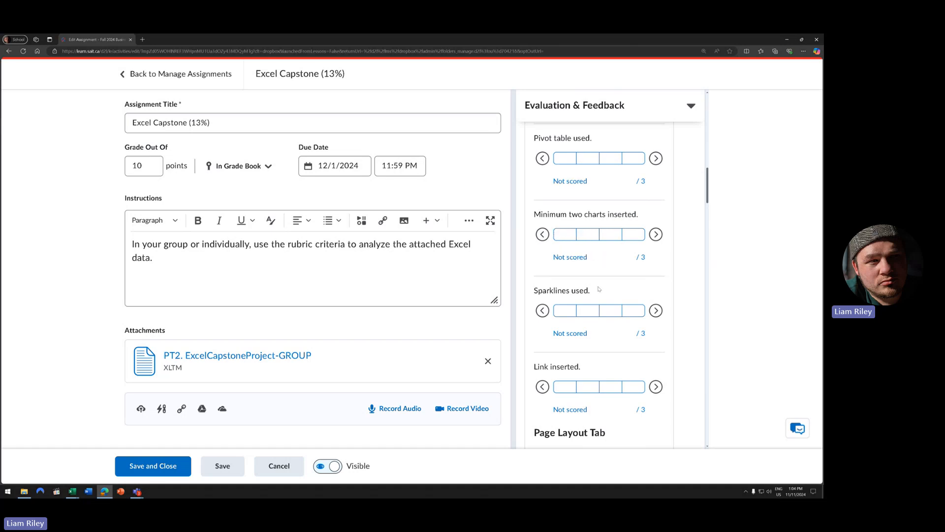
scroll(602, 286, "down", 1)
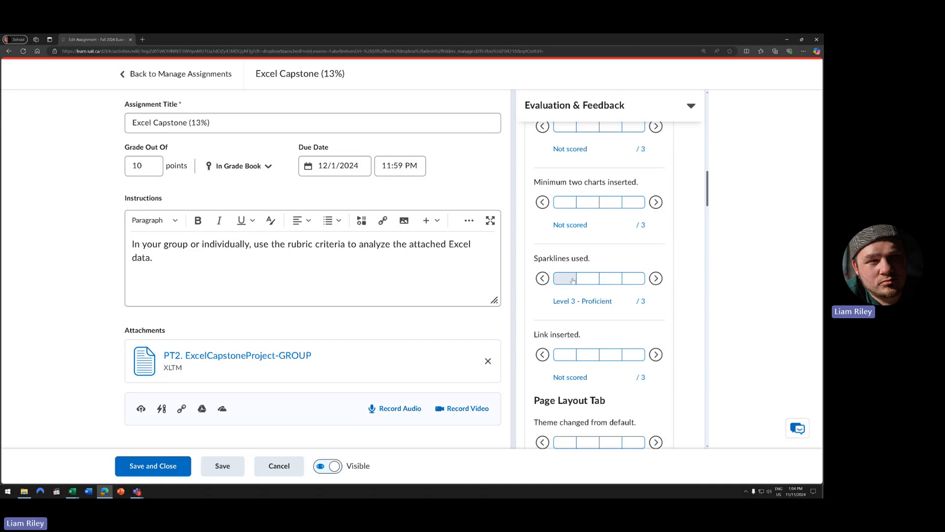
scroll(606, 315, "down", 2)
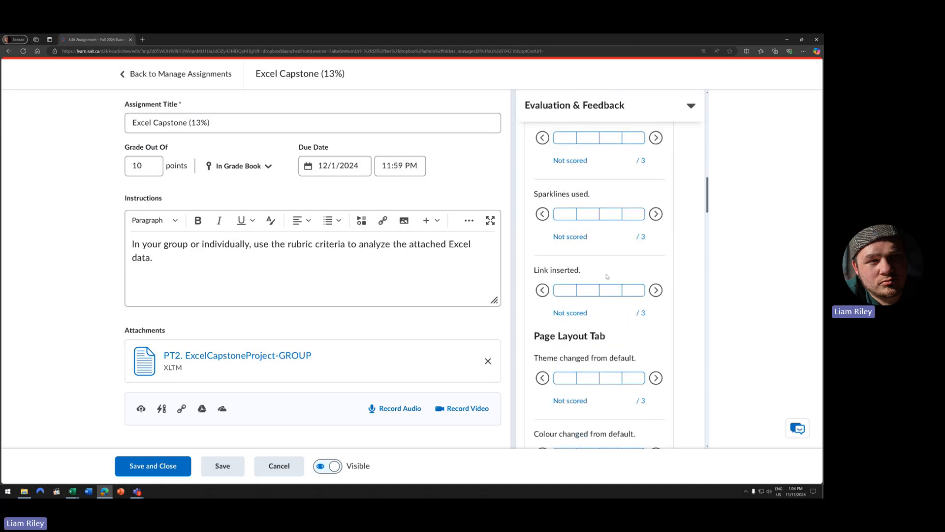
scroll(590, 256, "down", 1)
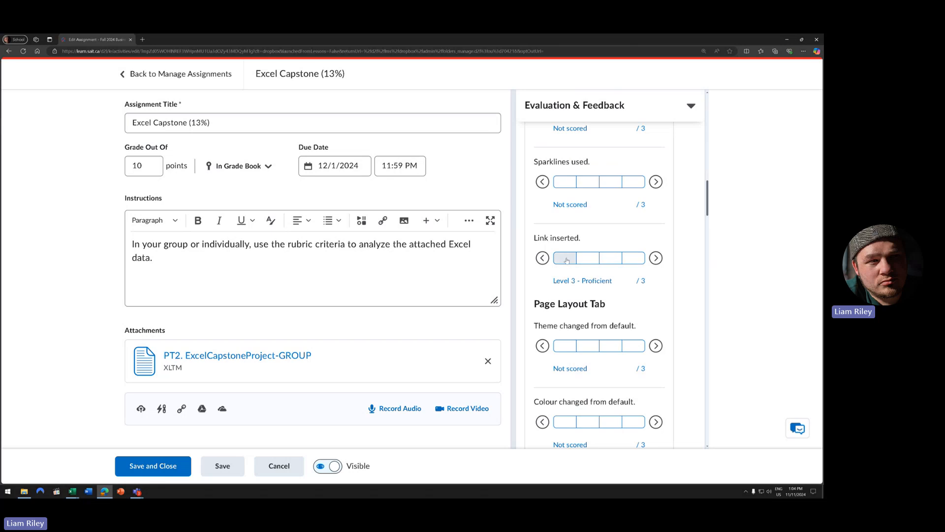
scroll(594, 279, "down", 5)
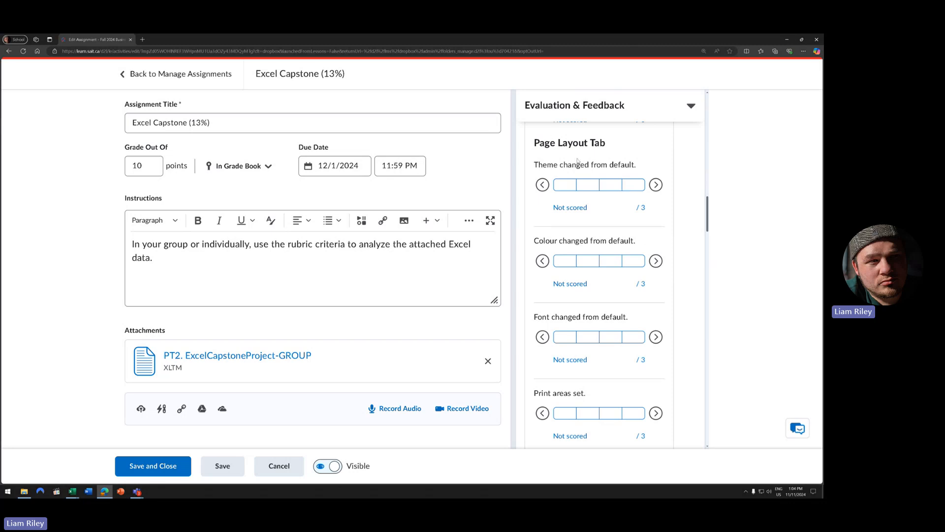
- Highlight Print areas set, then try and clear a Level 2 - Developing score
scroll(593, 295, "down", 3)
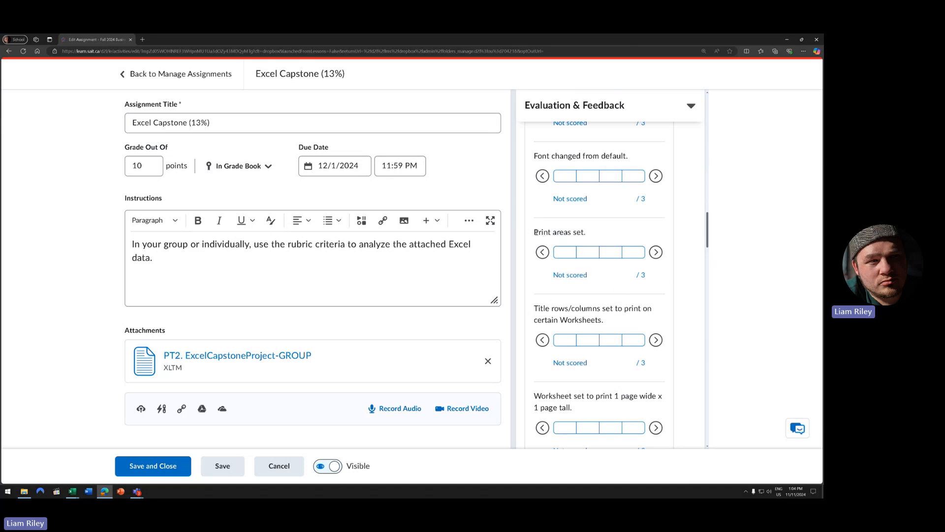
left_click_drag(535, 232, 598, 236)
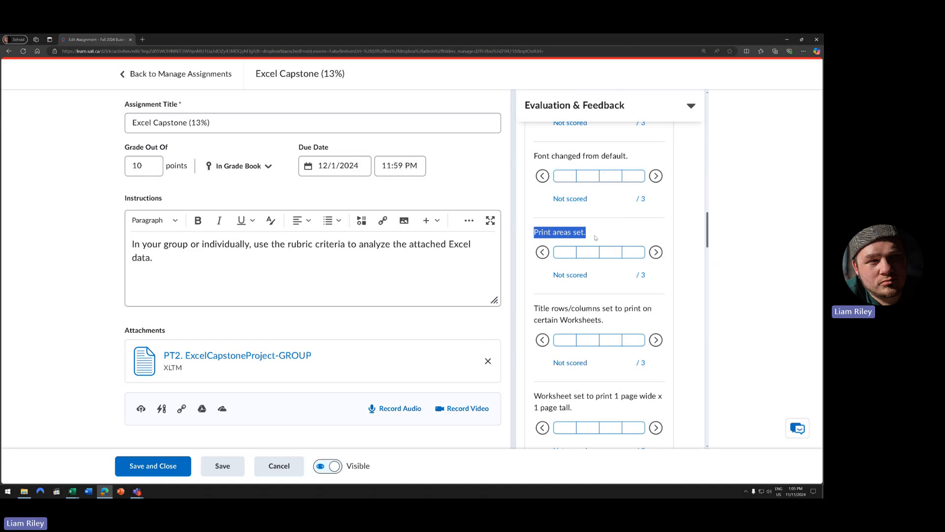
scroll(576, 261, "up", 1)
left_click(588, 286)
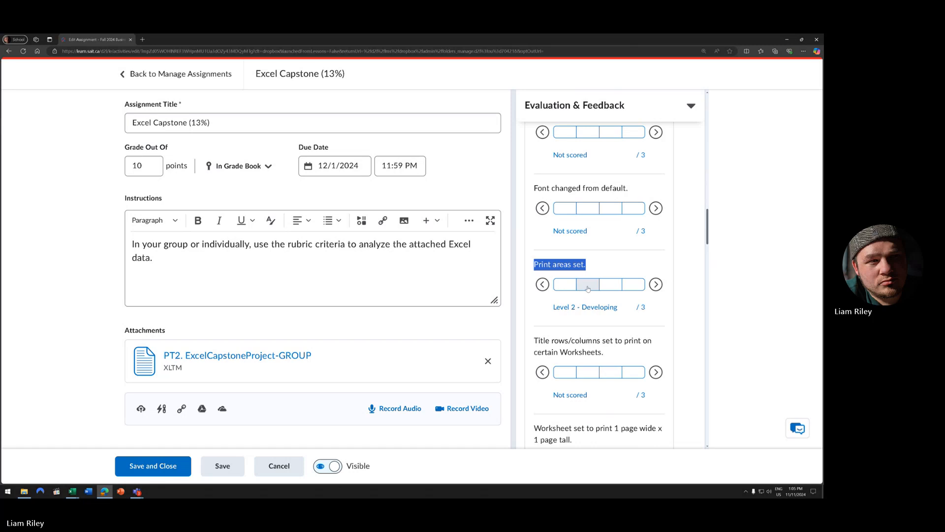
left_click(588, 285)
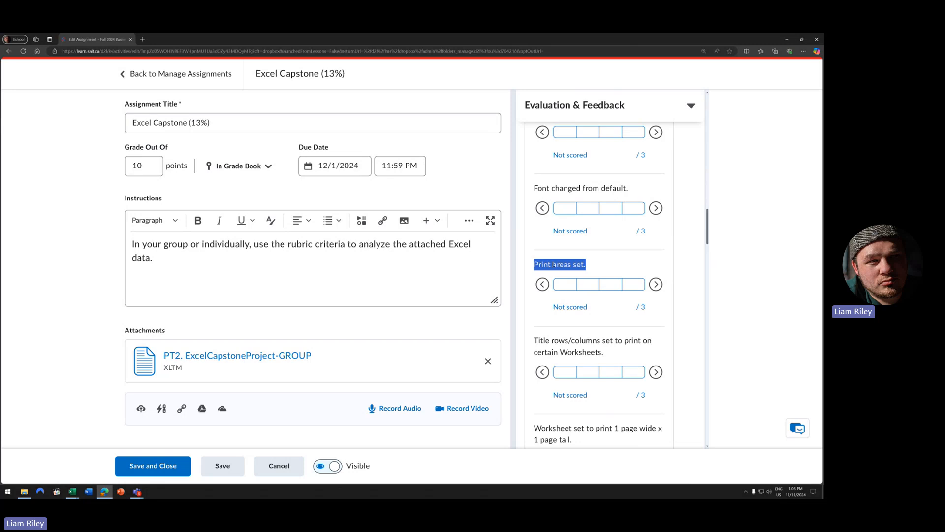
left_click(601, 270)
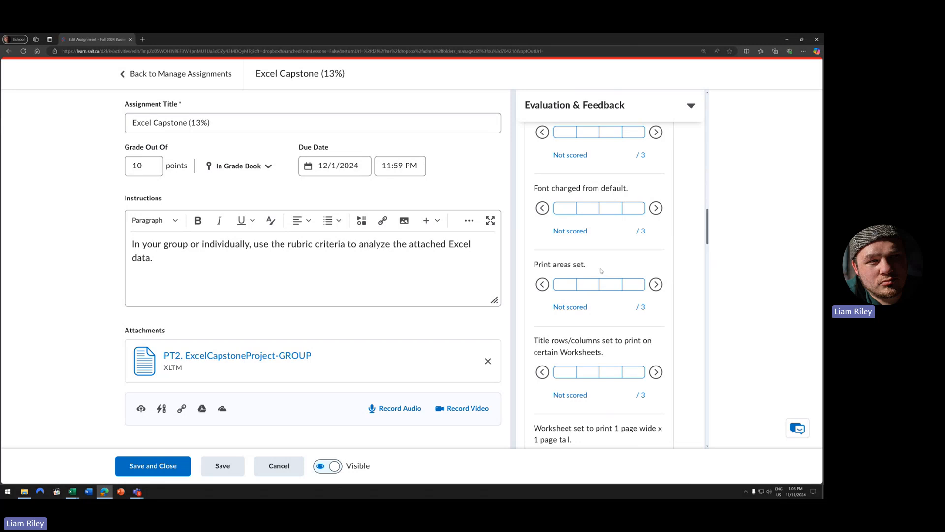
- Try and clear another Level 2 - Developing score, then highlight the Title rows/columns criterion
scroll(587, 305, "down", 1)
left_click(587, 306)
left_click(588, 306)
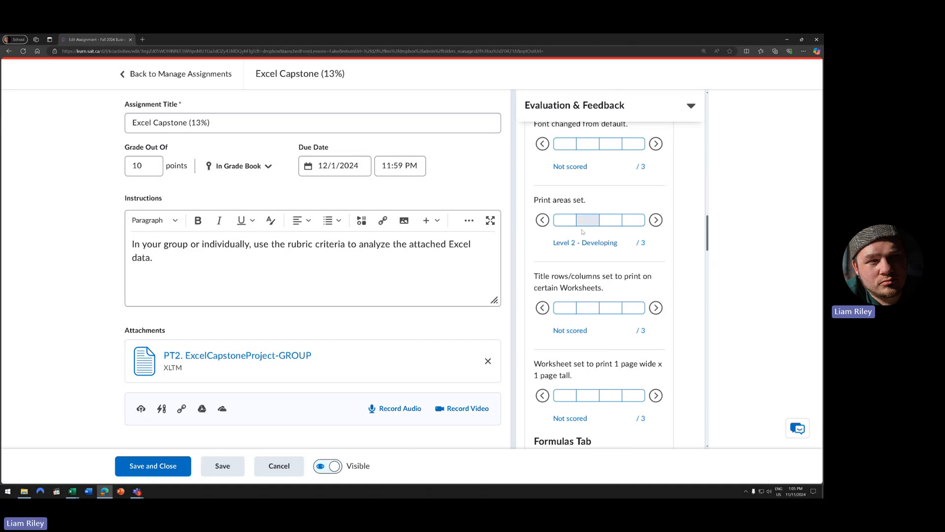
scroll(585, 304, "up", 1)
scroll(584, 306, "down", 1)
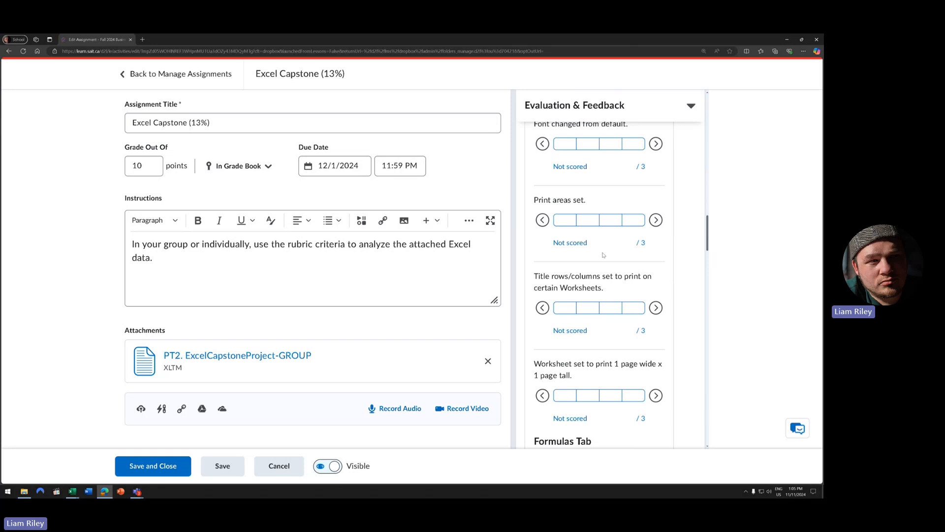
scroll(581, 298, "down", 1)
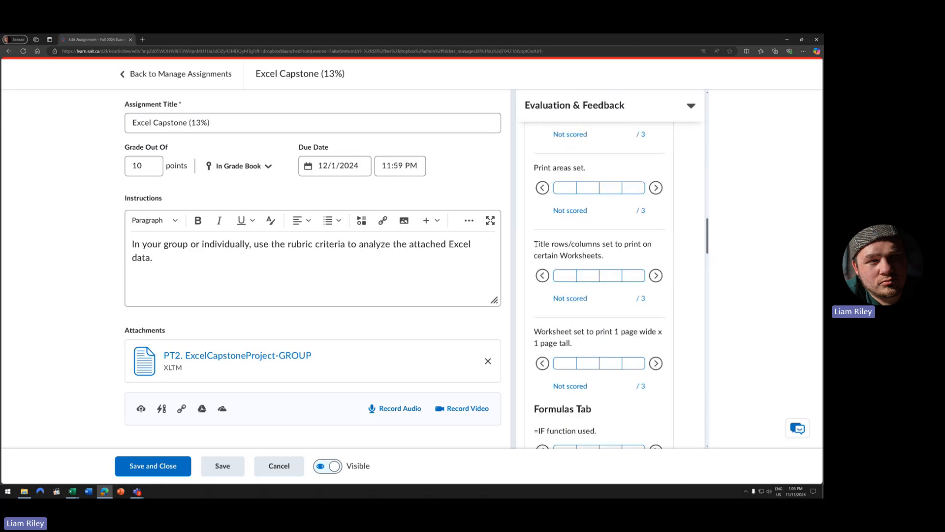
left_click_drag(536, 244, 623, 244)
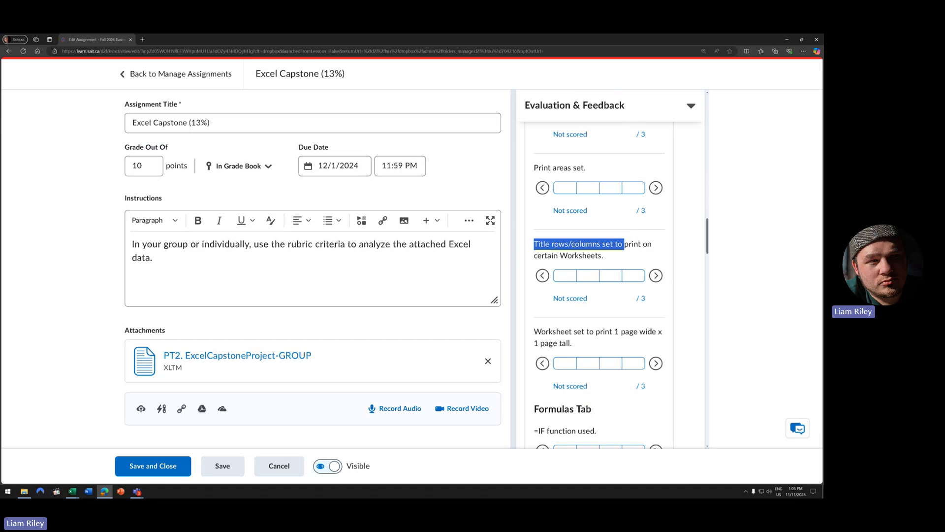
left_click_drag(605, 257, 533, 244)
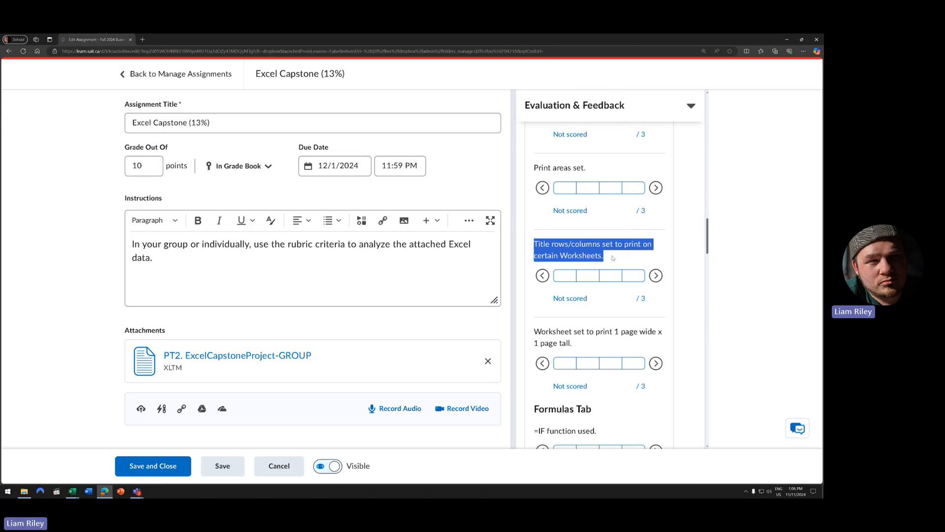
- Scroll the rubric down to the Lookup, Text and Nested function used Formulas Tab criteria
scroll(619, 288, "down", 1)
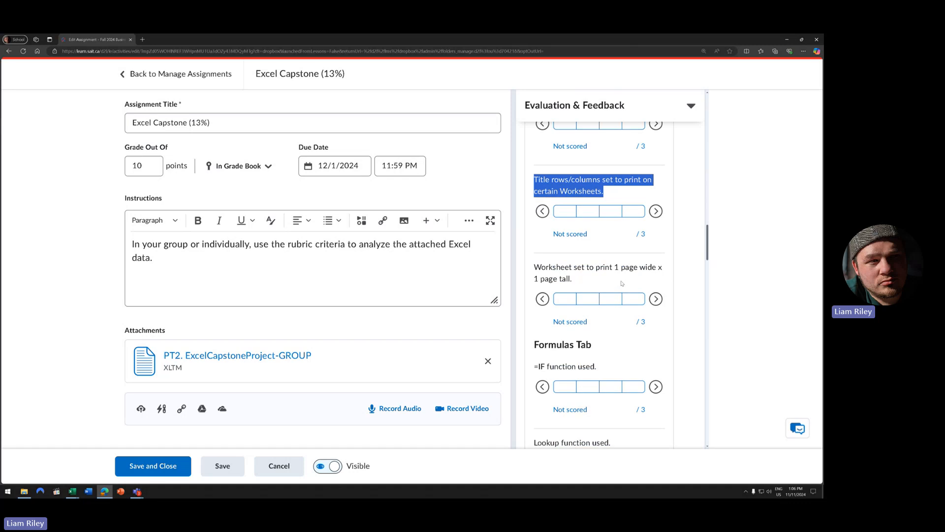
left_click(612, 249)
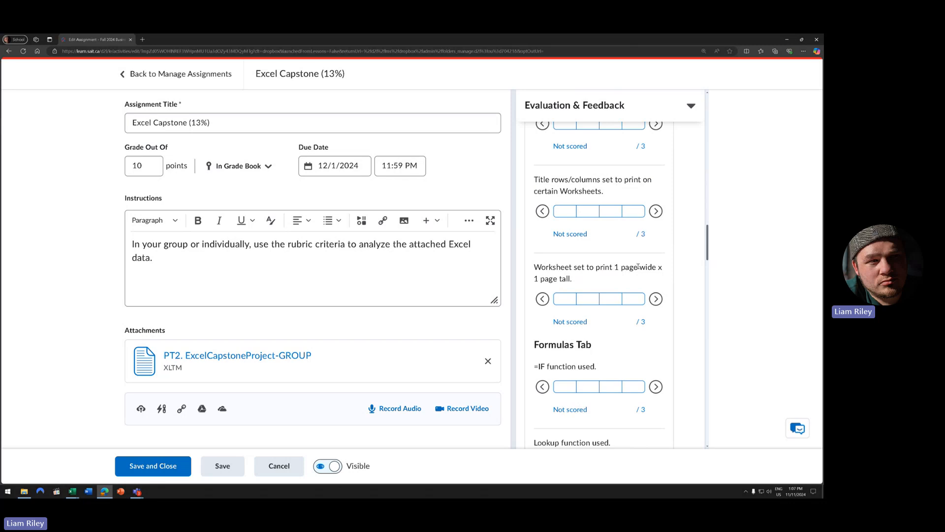
scroll(650, 261, "down", 2)
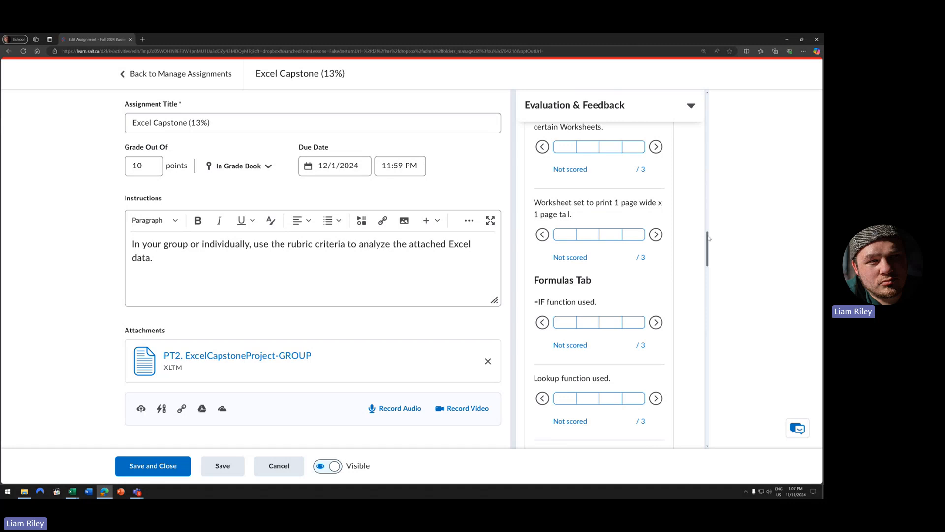
left_click_drag(709, 239, 710, 245)
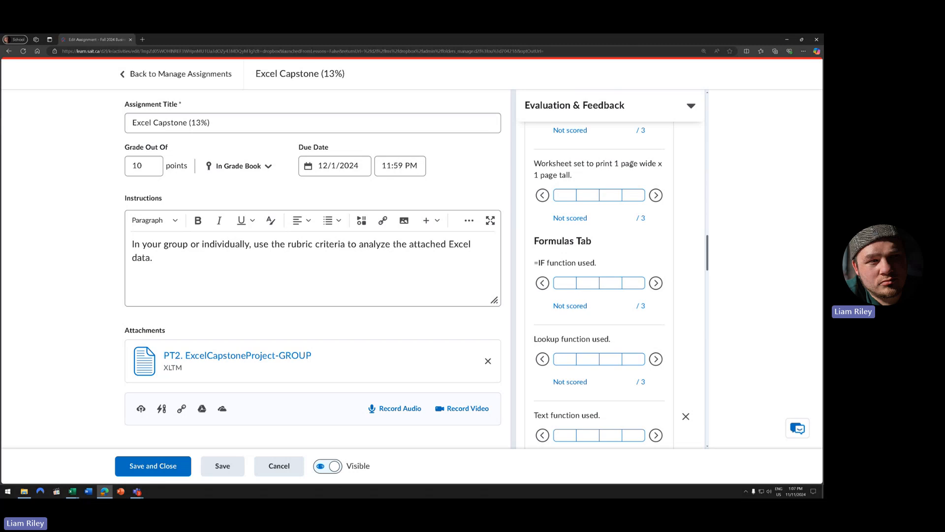
left_click_drag(709, 245, 710, 256)
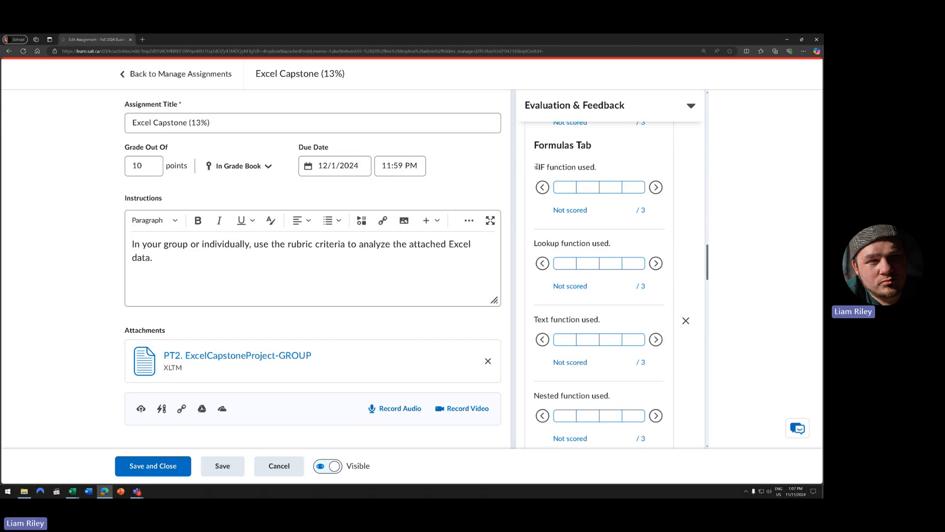
left_click_drag(535, 167, 541, 169)
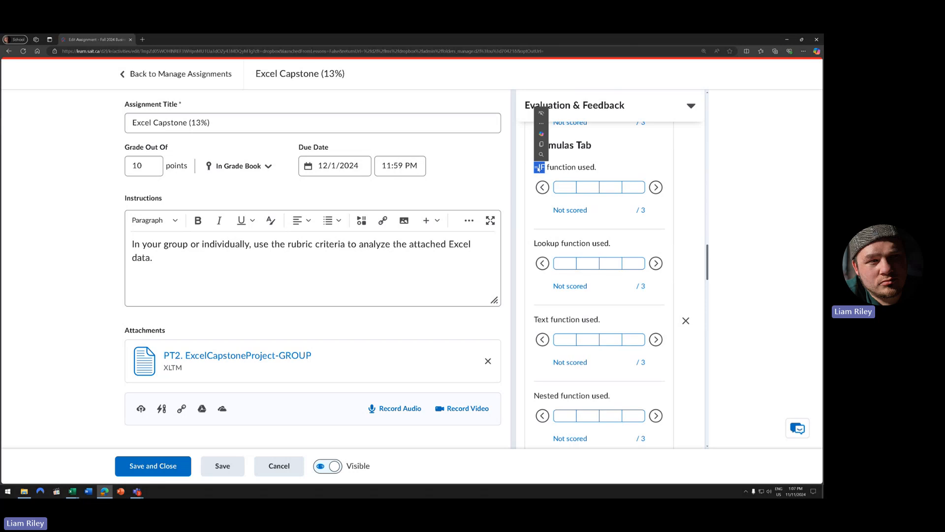
double_click(539, 244)
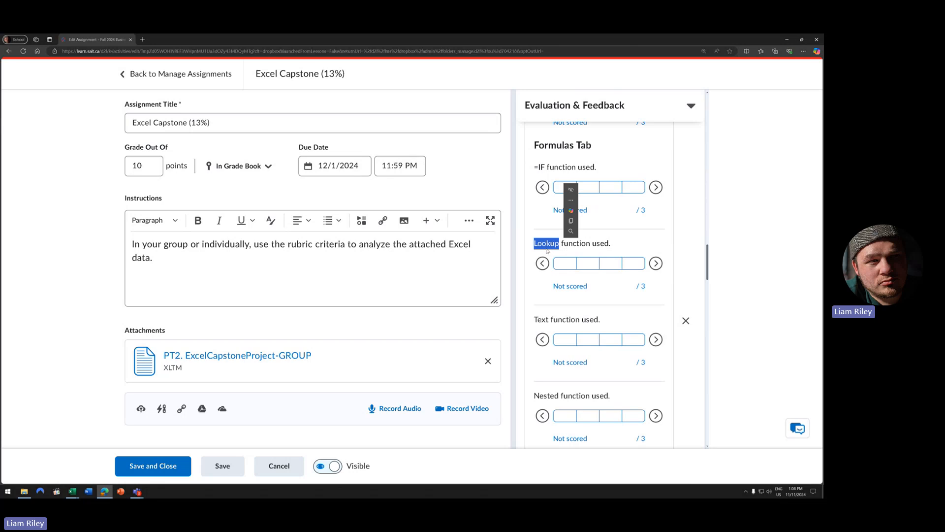
left_click(579, 242)
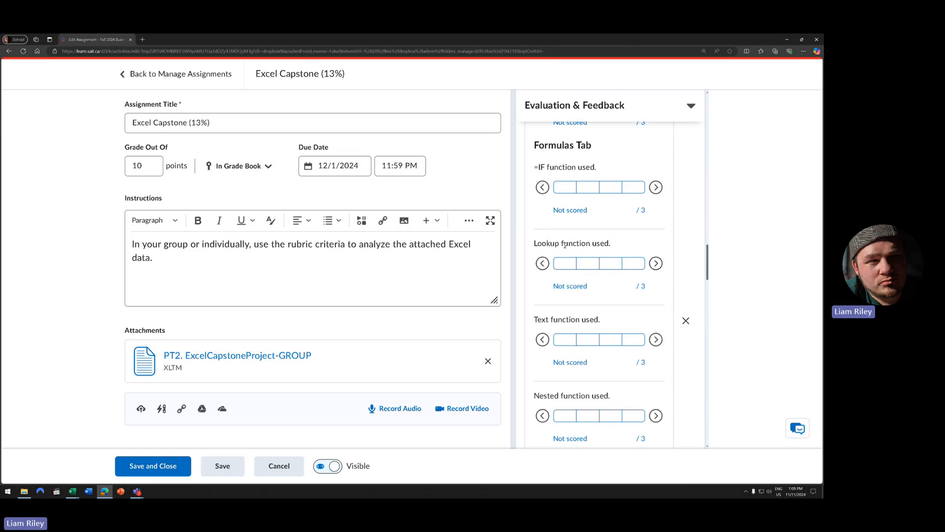
- Scroll to the Text function used criterion, highlight it briefly, then continue down the rubric
scroll(592, 296, "down", 1)
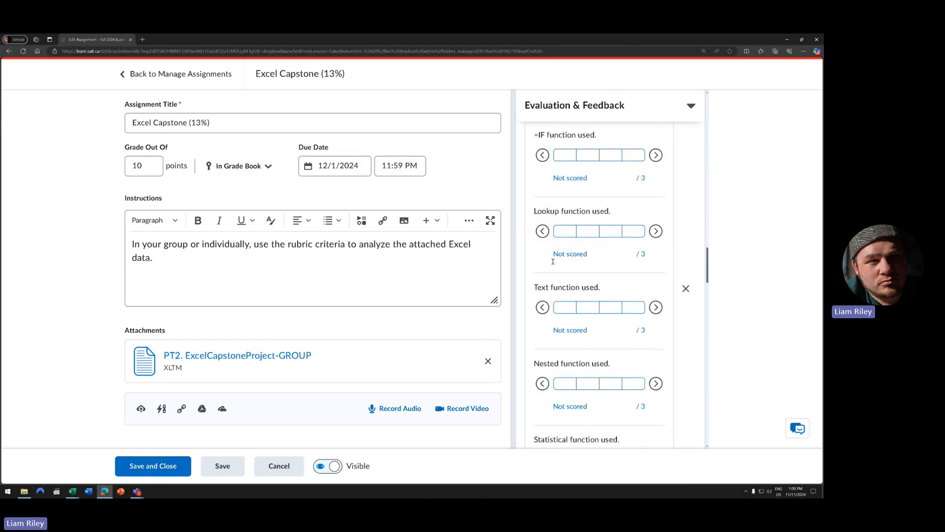
scroll(557, 288, "down", 2)
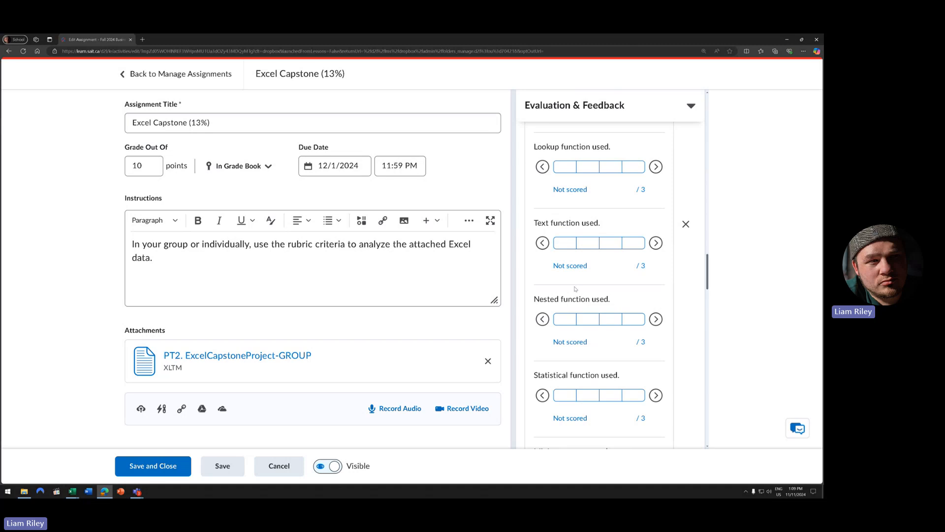
triple_click(535, 226)
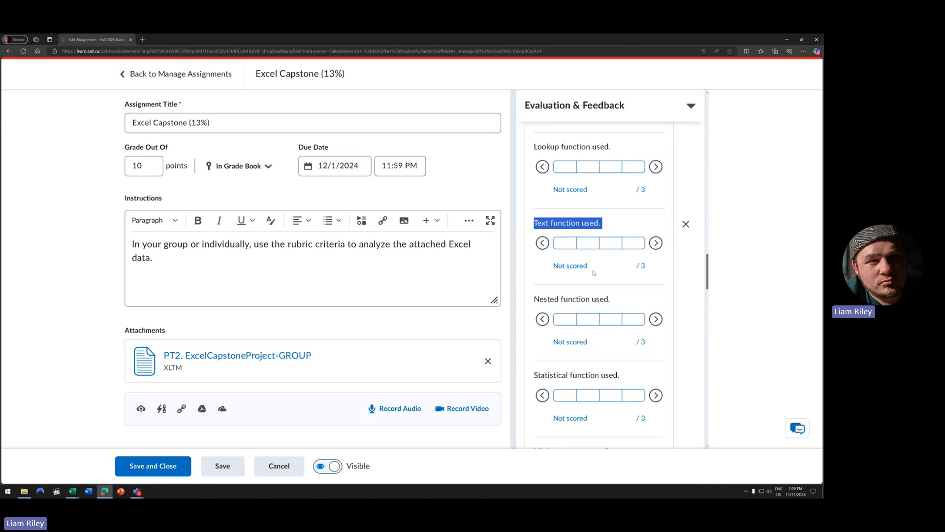
left_click(553, 260)
scroll(562, 268, "down", 2)
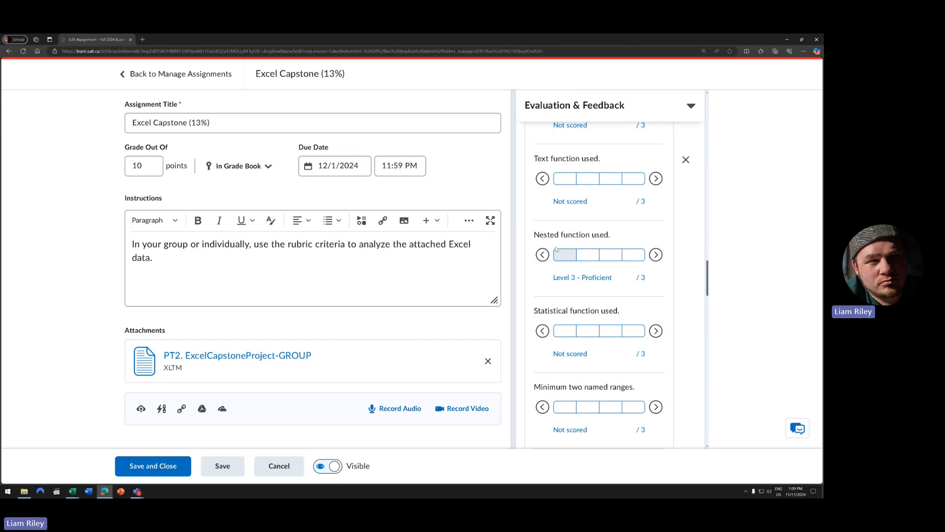
- Highlight the full Nested function used criterion text, then scroll on to the next criteria
left_click_drag(540, 234, 622, 235)
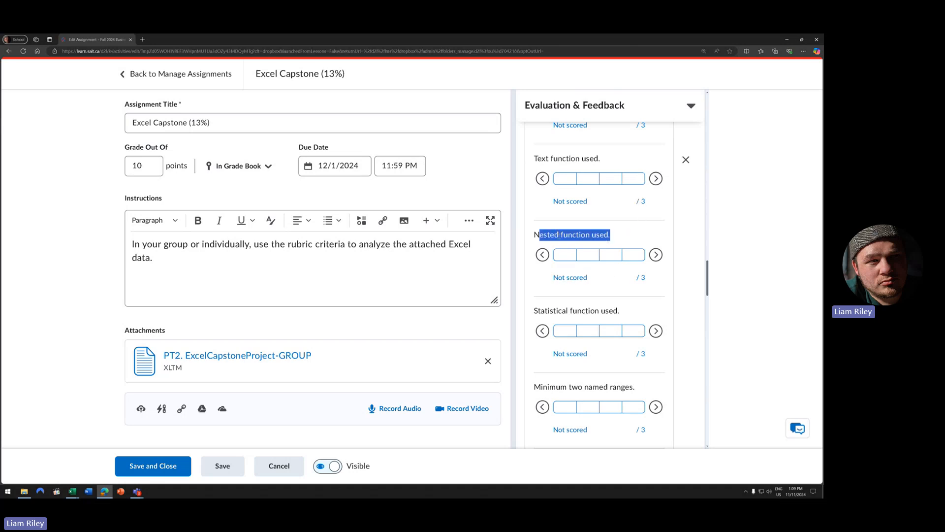
left_click(565, 235)
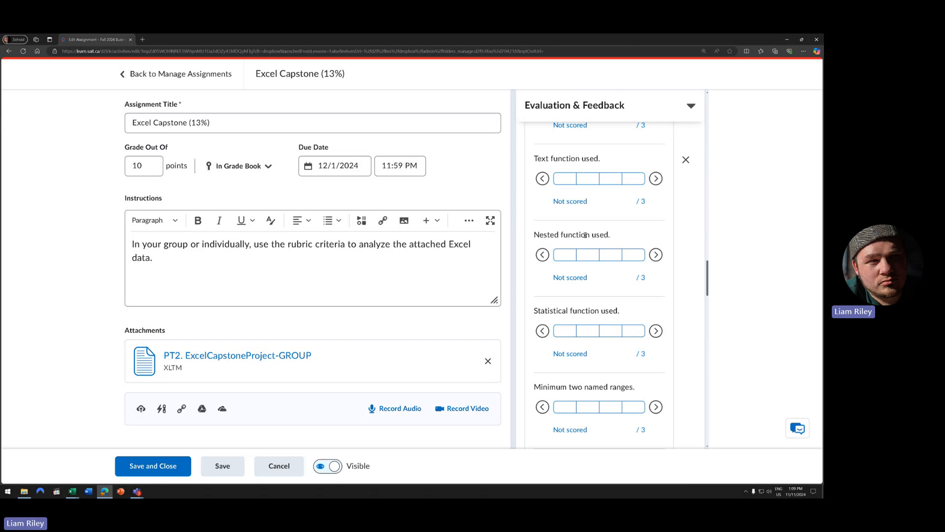
left_click_drag(534, 235, 610, 236)
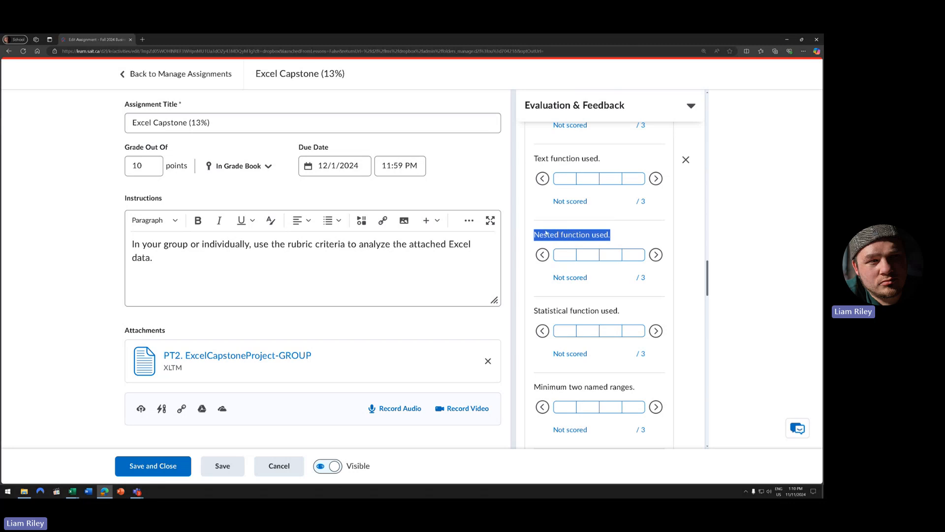
scroll(546, 234, "down", 2)
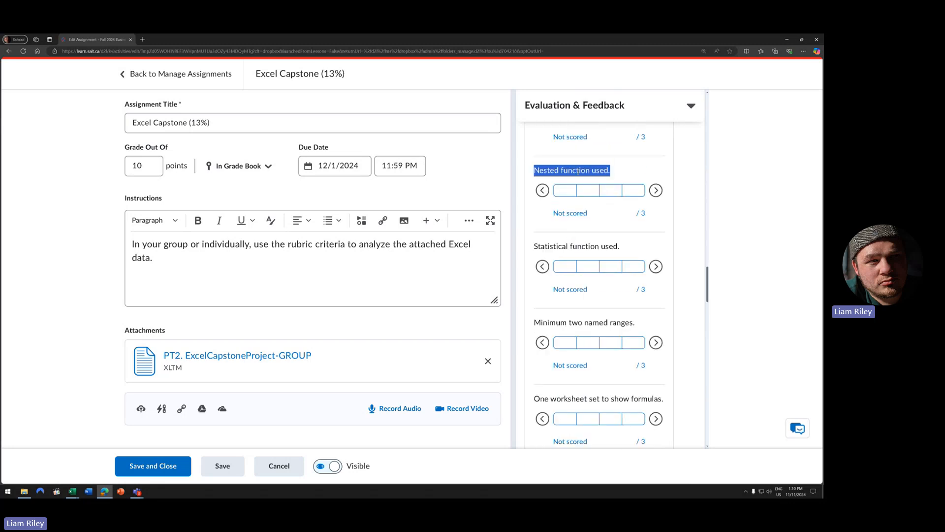
scroll(573, 191, "down", 1)
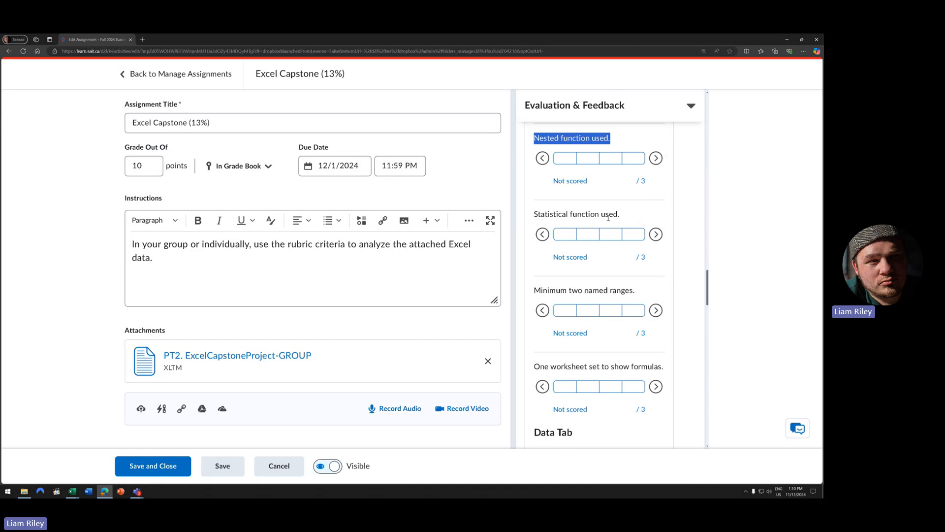
left_click(624, 216)
left_click_drag(532, 214, 653, 218)
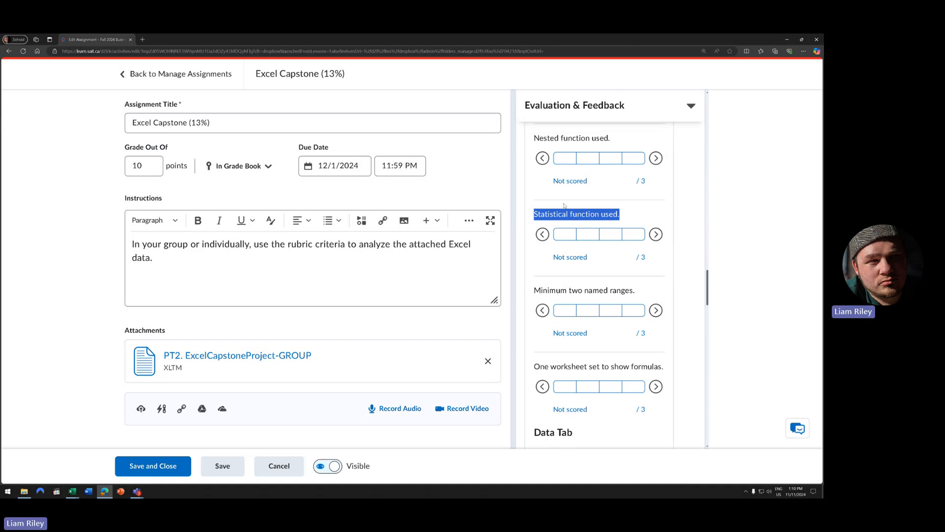
left_click(559, 236)
left_click(559, 236)
left_click(562, 231)
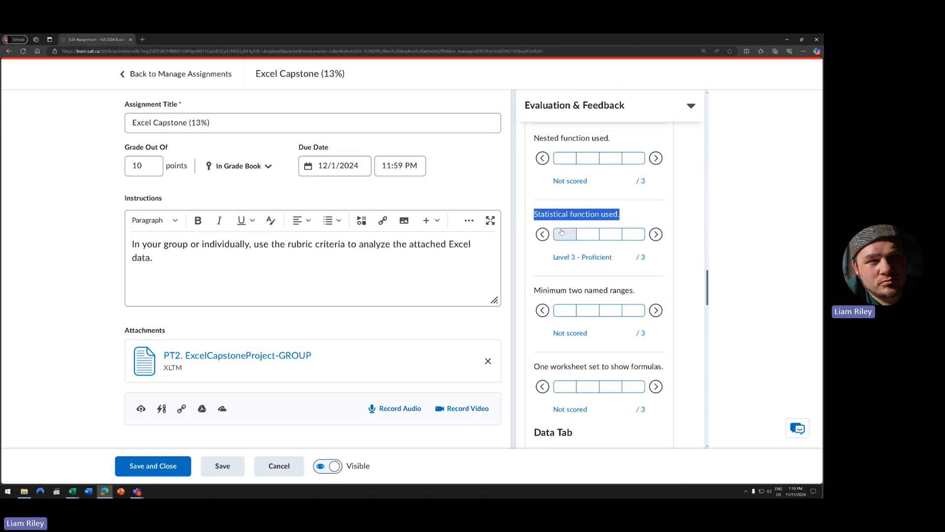
left_click(561, 232)
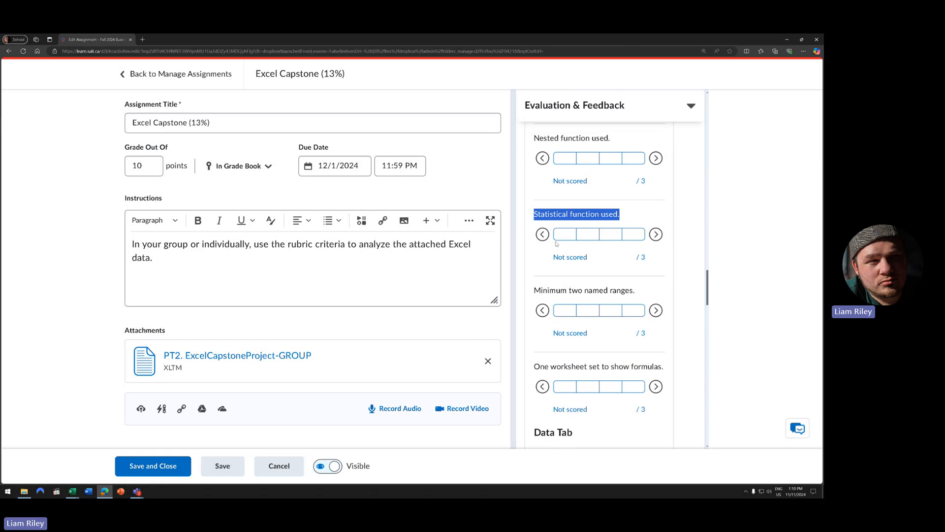
left_click(556, 239)
left_click(555, 238)
- Highlight Minimum two named ranges and mark show-formulas as Level 0 - Missing/Absent
scroll(581, 275, "down", 2)
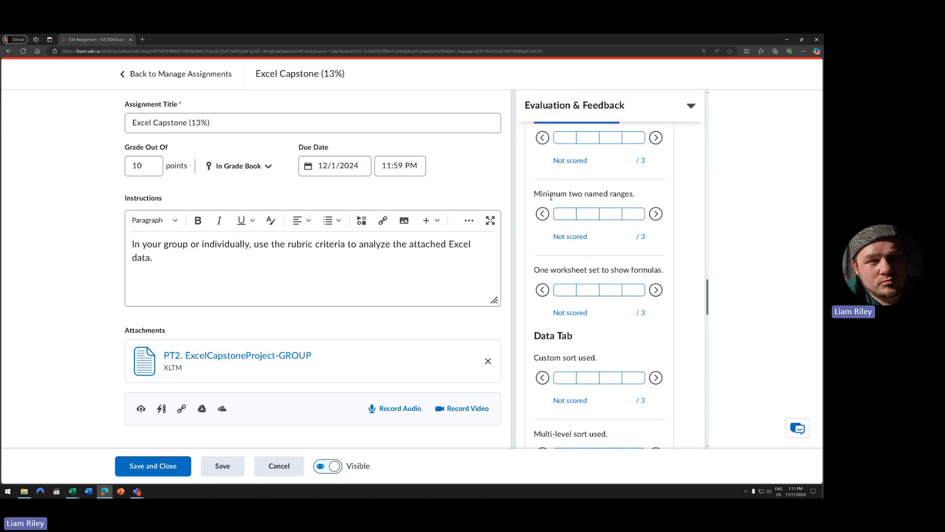
left_click_drag(536, 193, 648, 195)
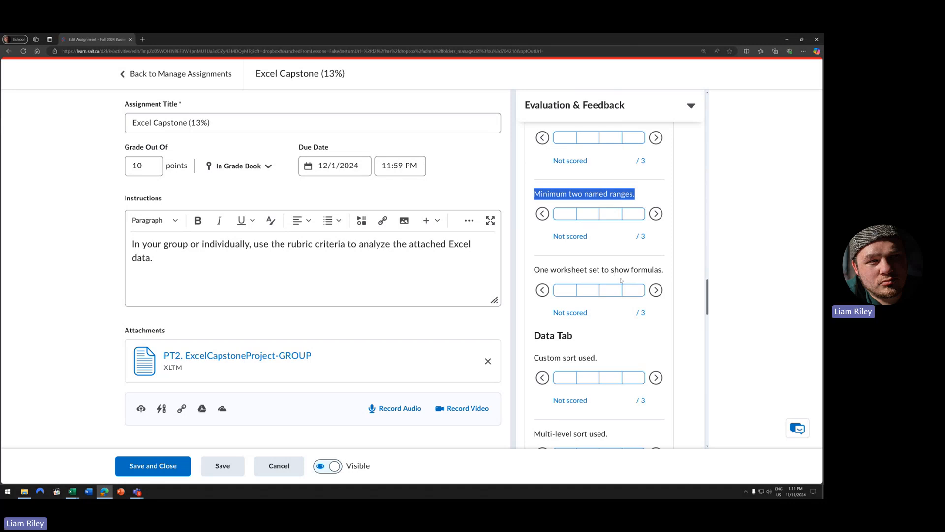
scroll(579, 280, "down", 1)
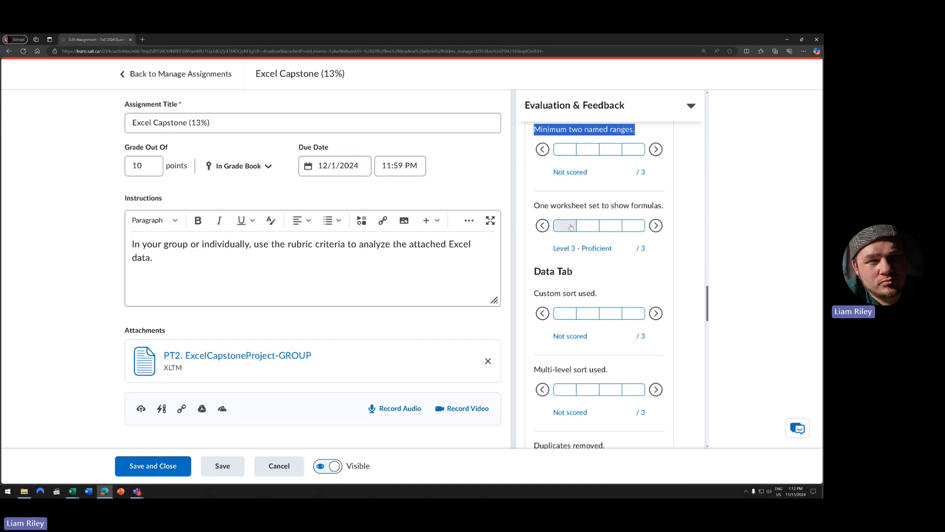
left_click(634, 225)
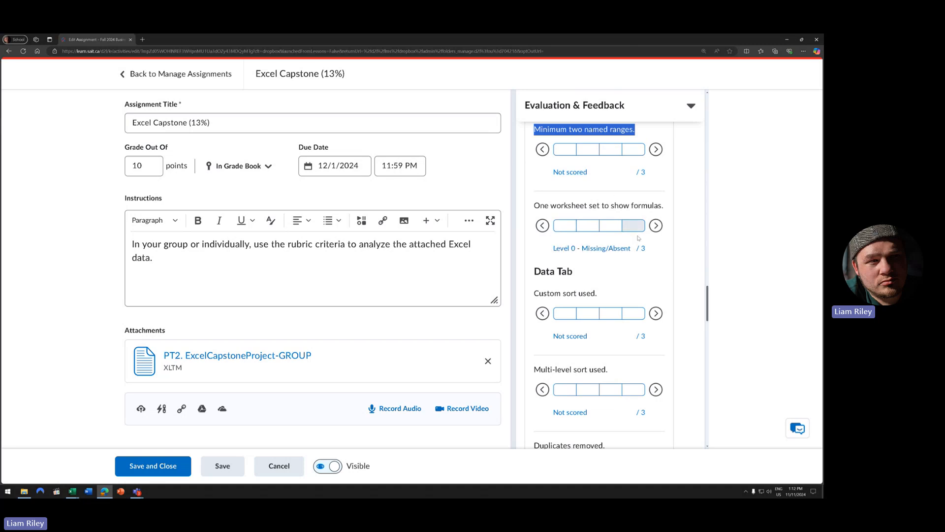
- Move down to the Data Tab and highlight the Custom sort used and Multi-level sort used criteria
scroll(663, 298, "down", 1)
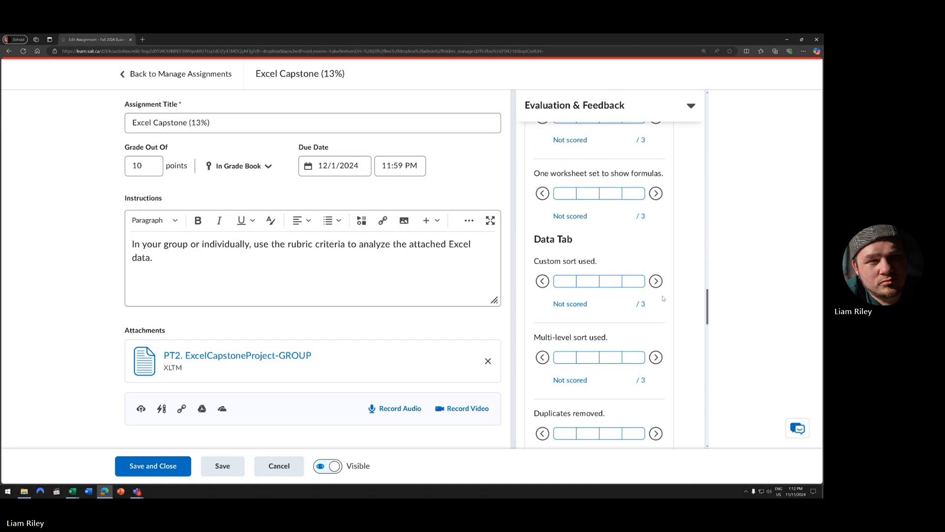
left_click_drag(709, 299, 709, 306)
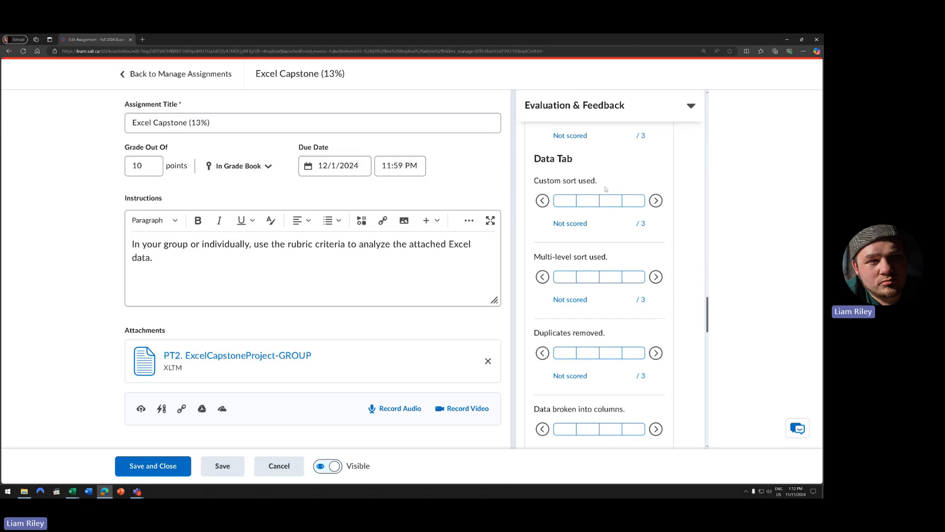
left_click_drag(595, 185, 535, 182)
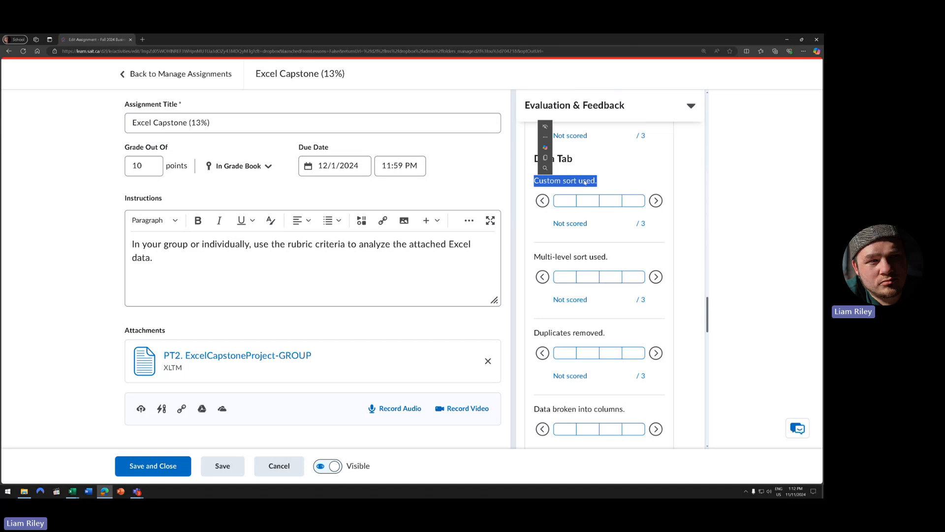
left_click_drag(534, 256, 608, 257)
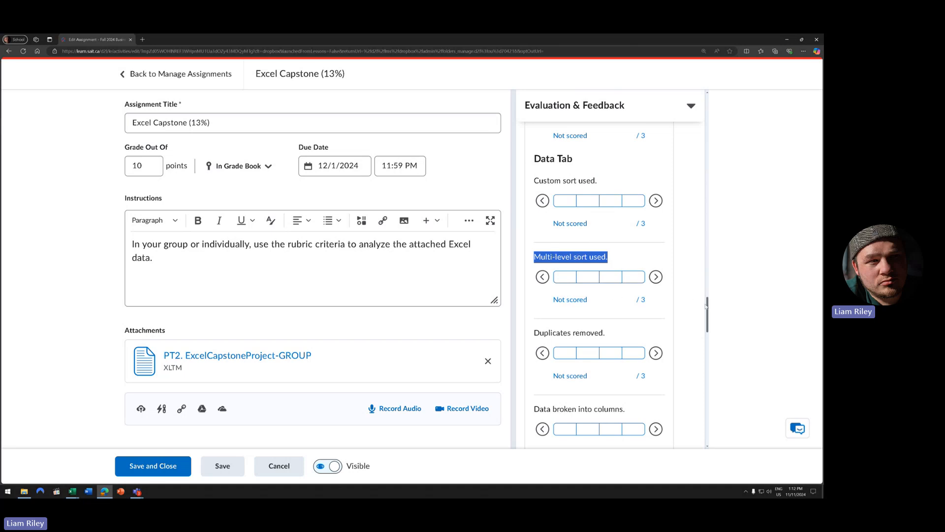
- Highlight the Duplicates removed criterion, deselect it, and scroll to the Review Tab criteria
left_click_drag(707, 306, 712, 314)
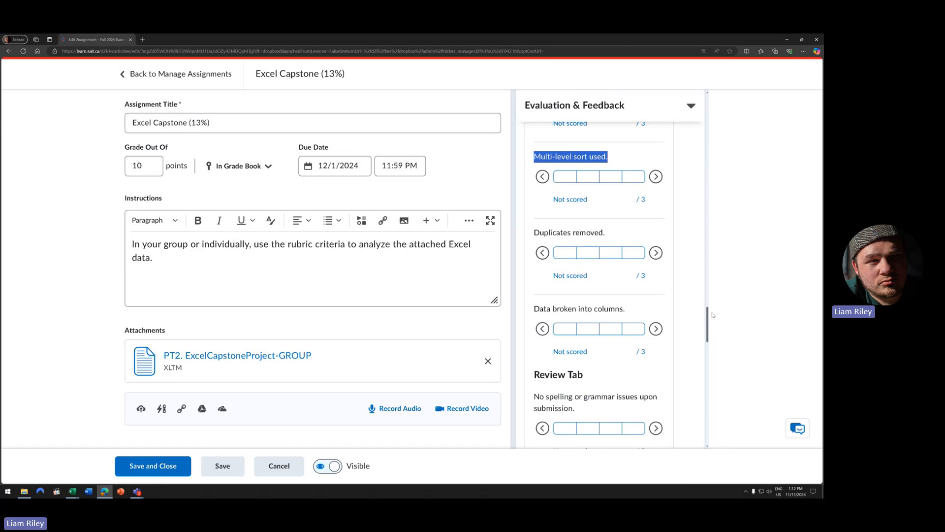
left_click_drag(534, 232, 620, 235)
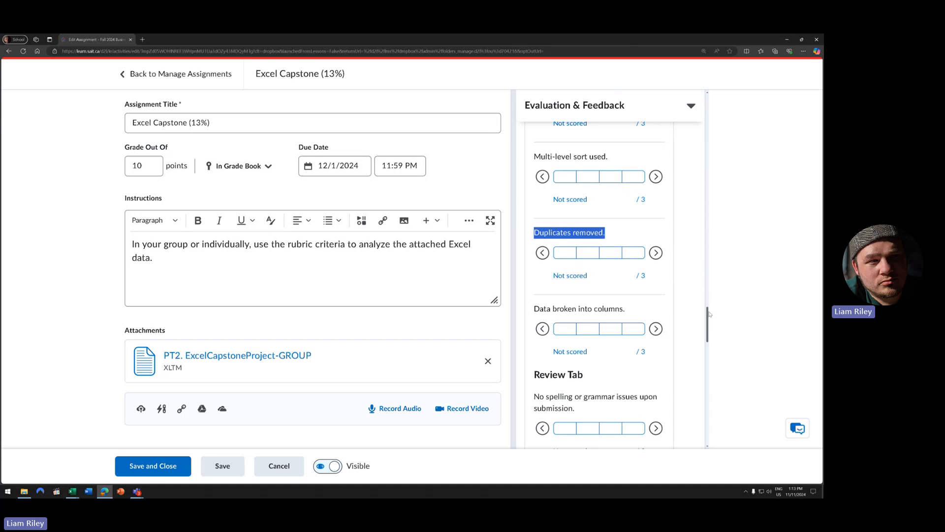
left_click(711, 331)
scroll(708, 317, "down", 3)
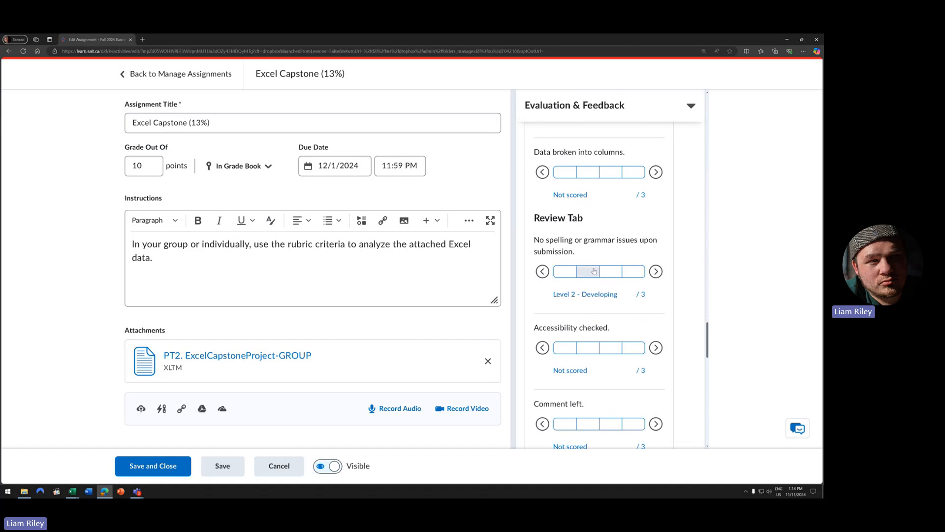
- Scroll the rubric past the Review Tab to the Additional .xlsx and PDF criteria
scroll(598, 279, "down", 2)
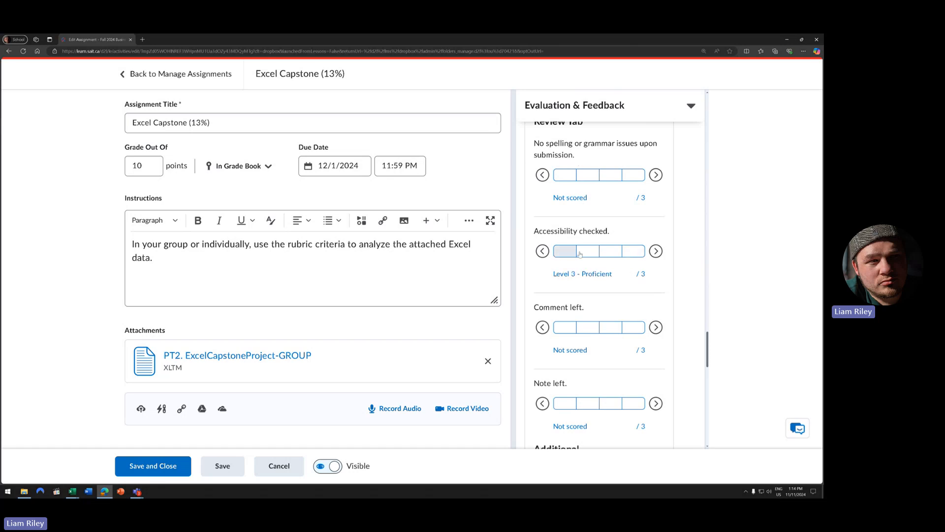
scroll(618, 261, "down", 1)
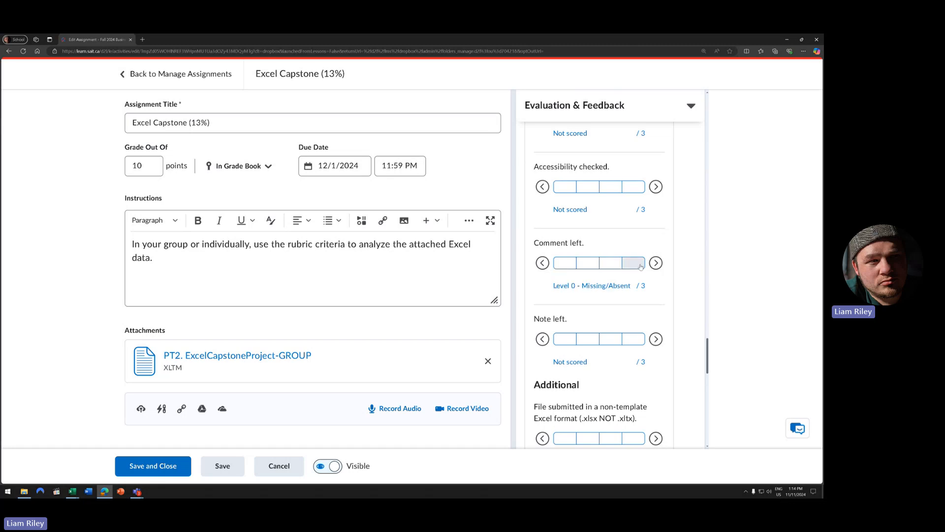
scroll(631, 268, "down", 2)
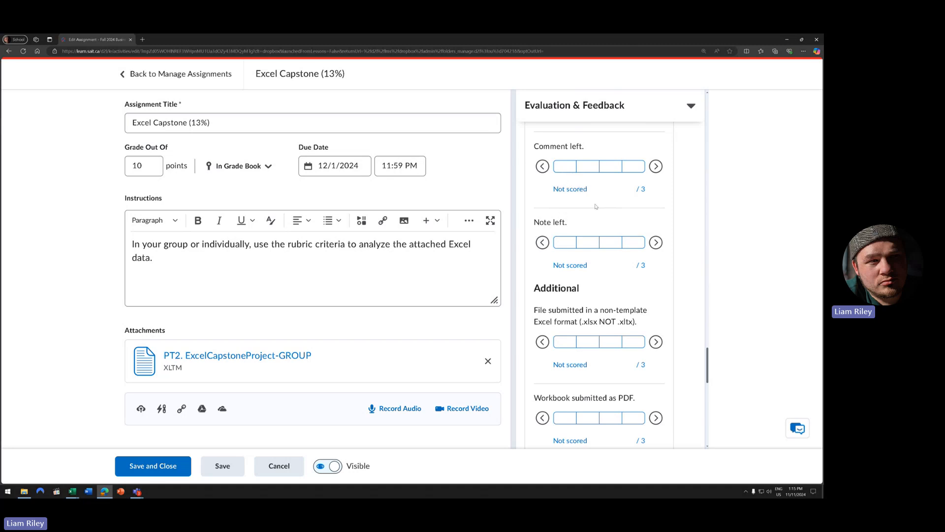
- Scroll to the rubric bottom and highlight the non-template Excel format criterion wording
scroll(569, 236, "down", 2)
scroll(549, 148, "up", 2)
scroll(586, 227, "down", 3)
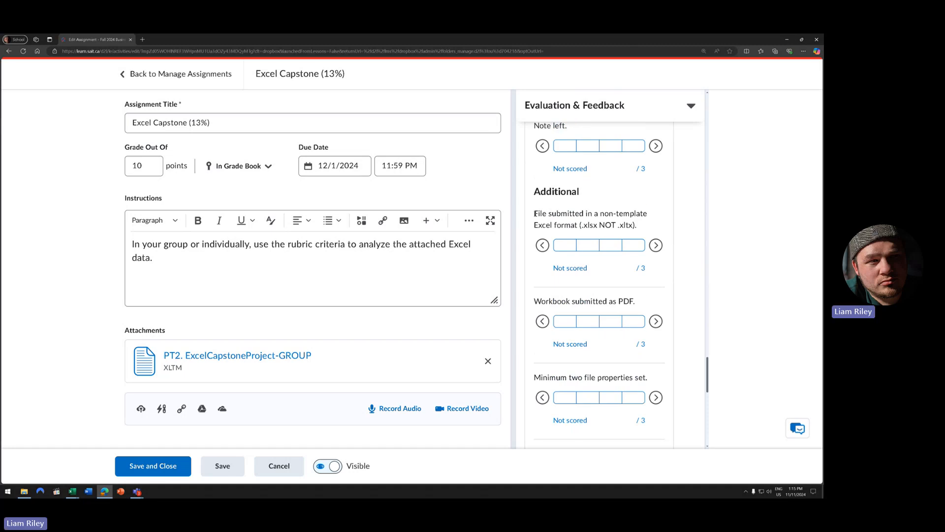
left_click_drag(538, 213, 647, 231)
left_click(547, 224)
mouse_move(534, 225)
left_mouse_down()
mouse_move(572, 225)
mouse_move(551, 225)
left_mouse_up()
- Mark the Excel format criterion Level 2 - Developing, then highlight Minimum two file properties set
left_click(585, 246)
left_click(559, 268)
left_click_drag(541, 378, 601, 378)
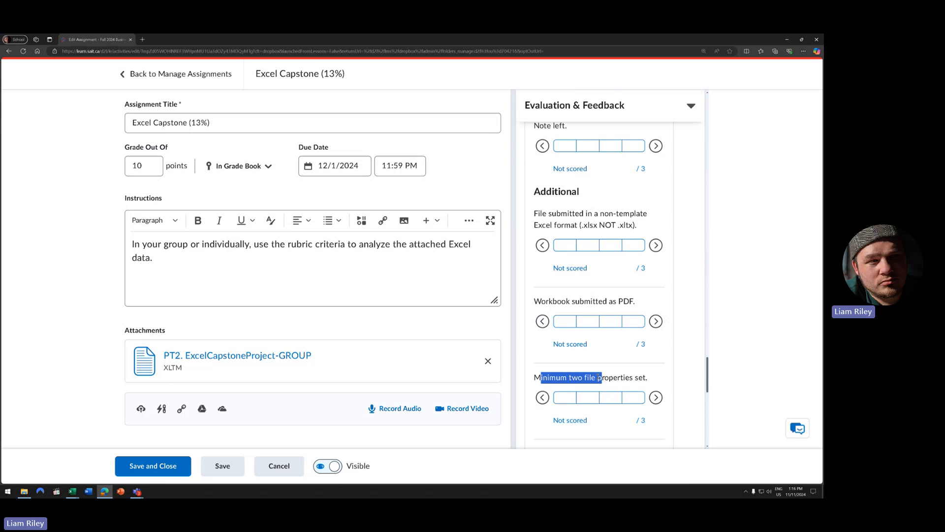
scroll(600, 376, "down", 4)
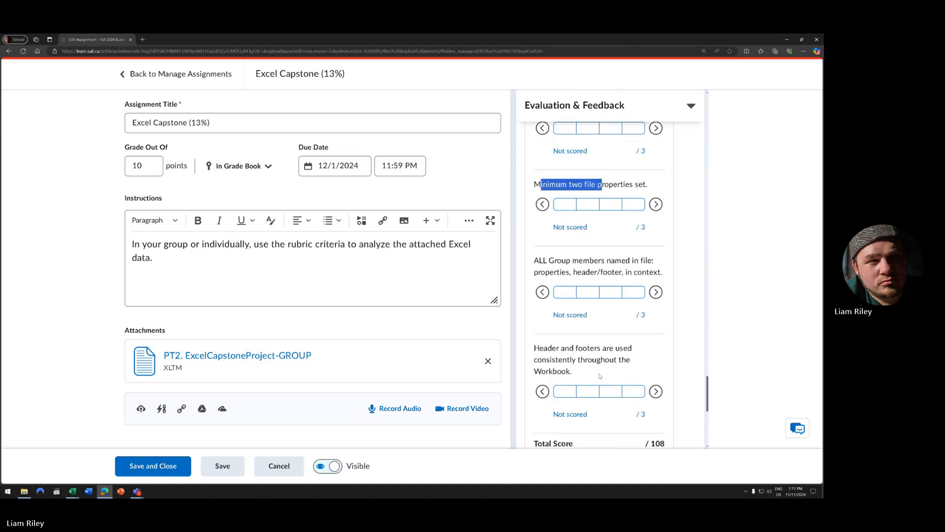
triple_click(543, 260)
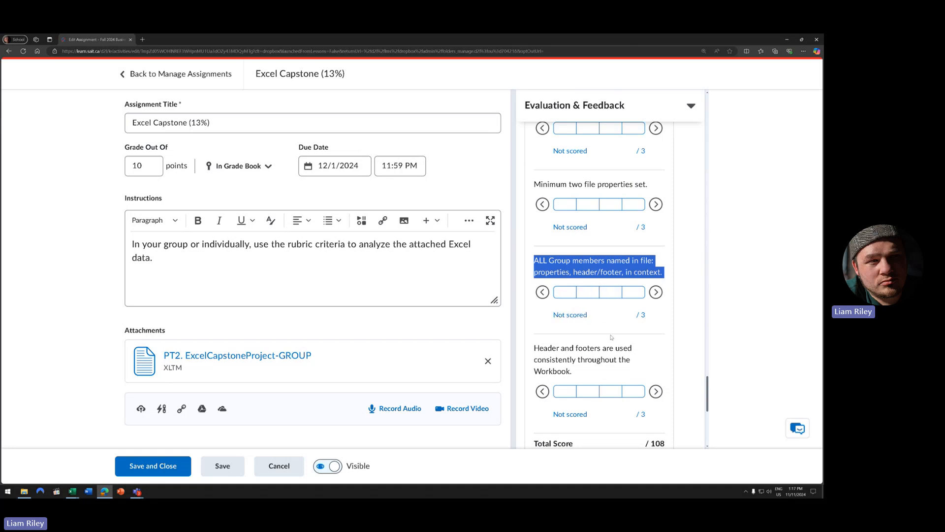
scroll(614, 332, "down", 2)
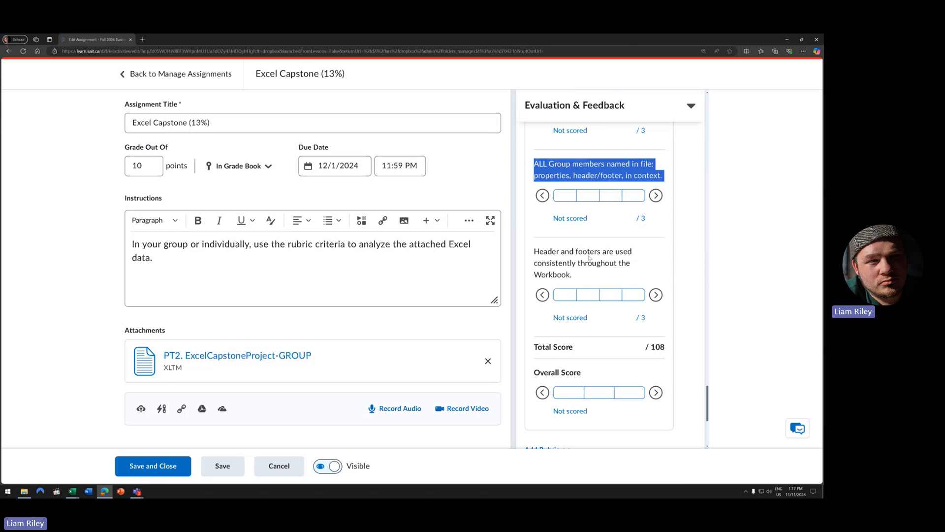
left_click(503, 129)
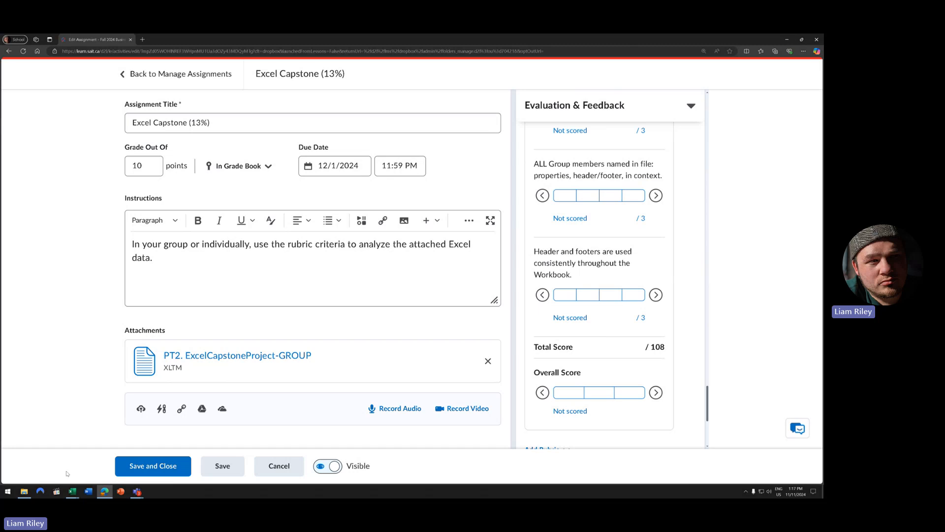
- Bring the capstone workbook forward in Excel with the Management sheet's COSTS table in view
mouse_move(73, 494)
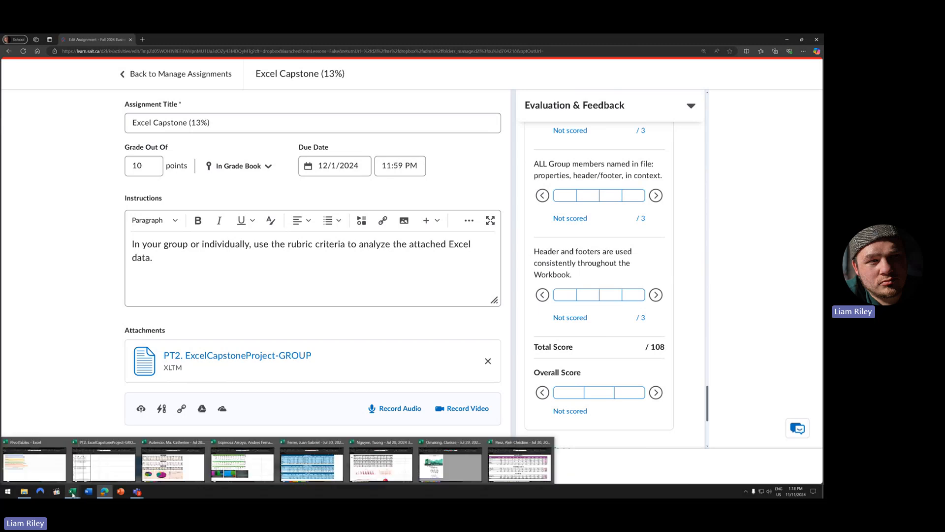
left_click(120, 470)
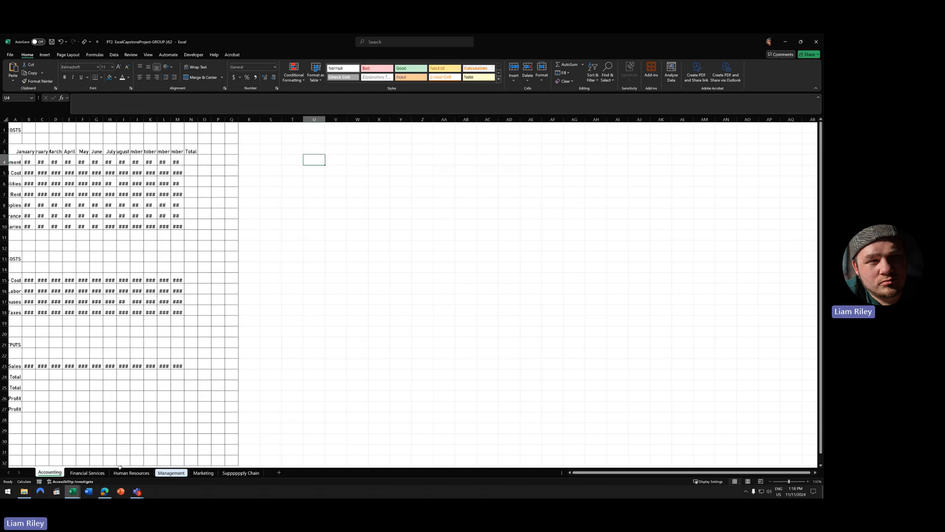
left_click(153, 261)
scroll(153, 260, "up", 4, "ctrl")
scroll(186, 342, "up", 3)
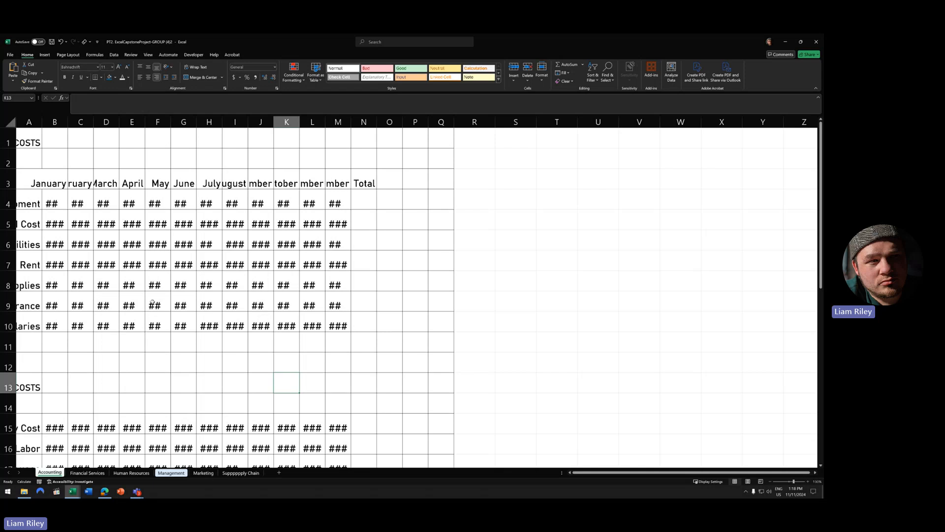
scroll(239, 330, "down", 2)
scroll(222, 347, "up", 2)
- Inspect the ### cells in the June to August cost columns
left_click(175, 221)
key("Down")
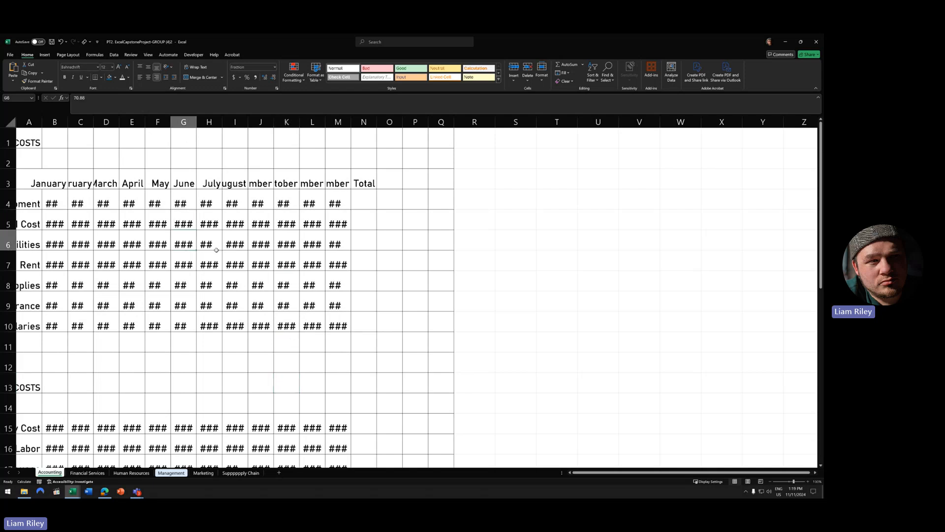
key("Right")
key("Right")
key("Right")
key("Right")
key("Right")
key("Right")
key("Down")
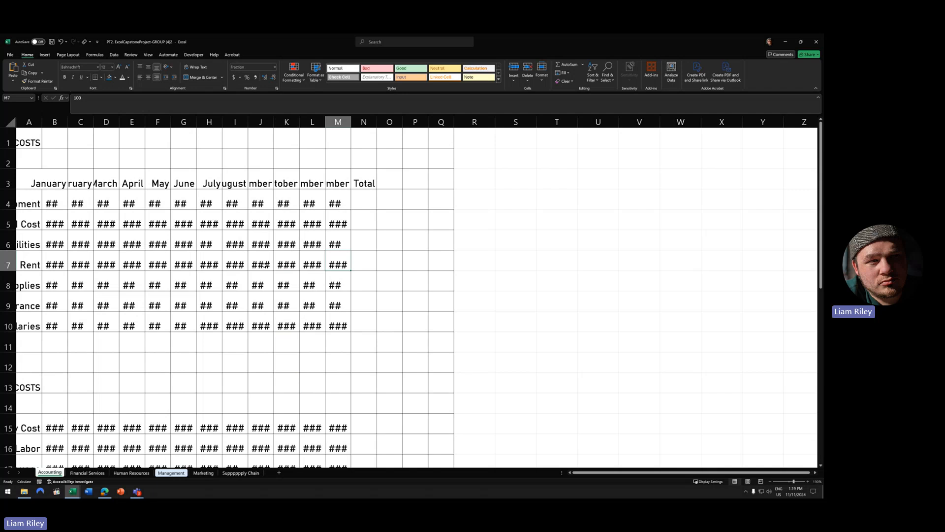
left_click(241, 269)
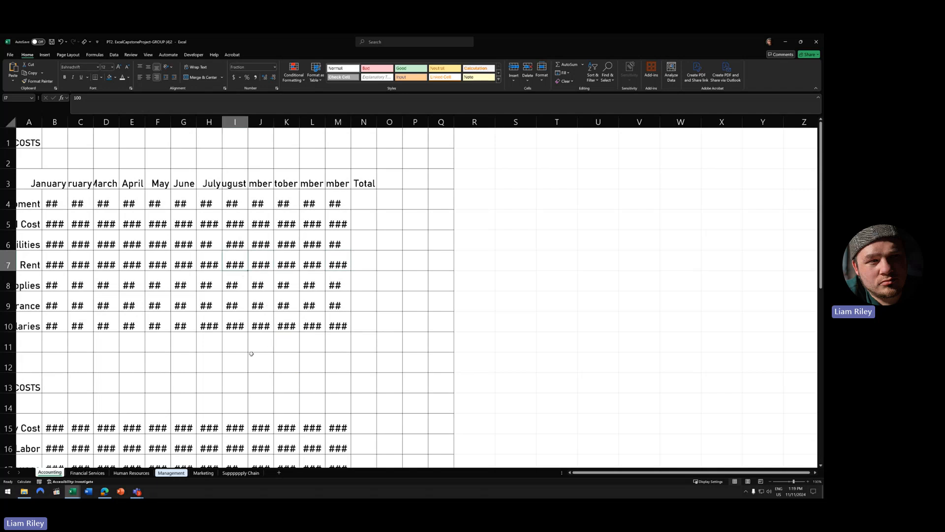
- Auto-fit column I so the August costs appear, then inspect cells I4 to I10
double_click(248, 122)
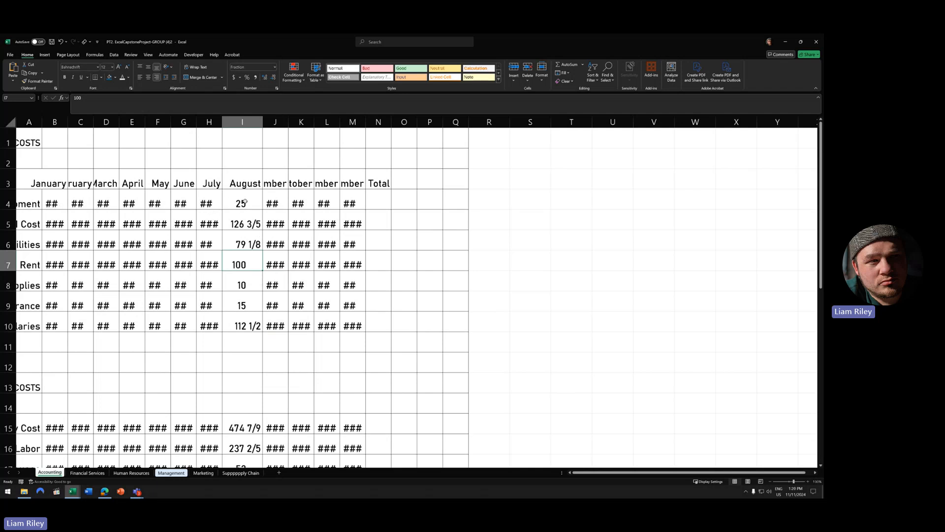
left_click_drag(243, 202, 243, 325)
left_click(251, 224)
left_click(249, 241)
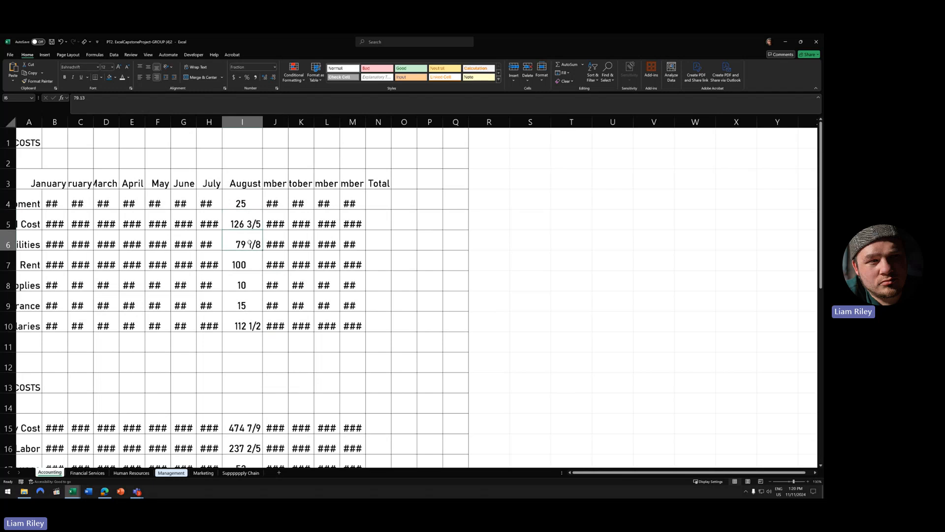
left_click(248, 322)
left_click(248, 239)
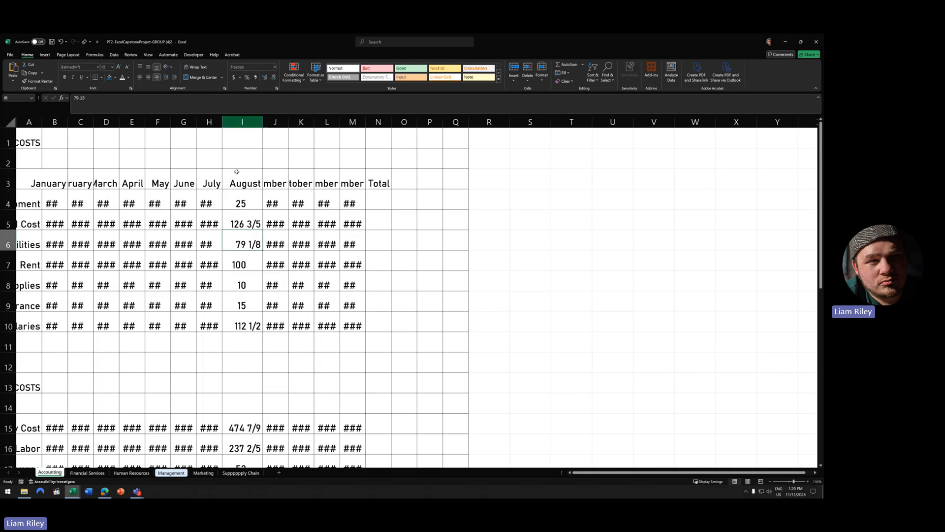
- Apply the two-decimal Number format to the August values I4:I10
left_click_drag(241, 201, 241, 325)
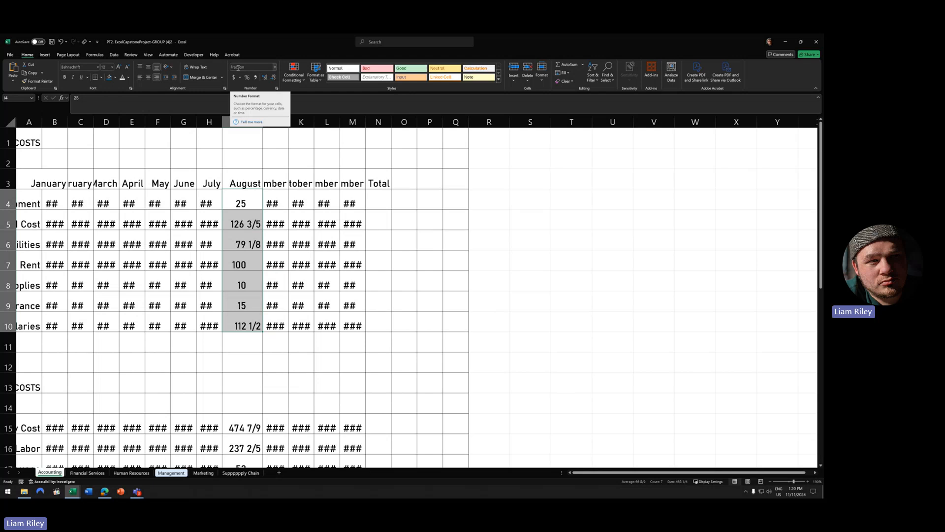
left_click(274, 67)
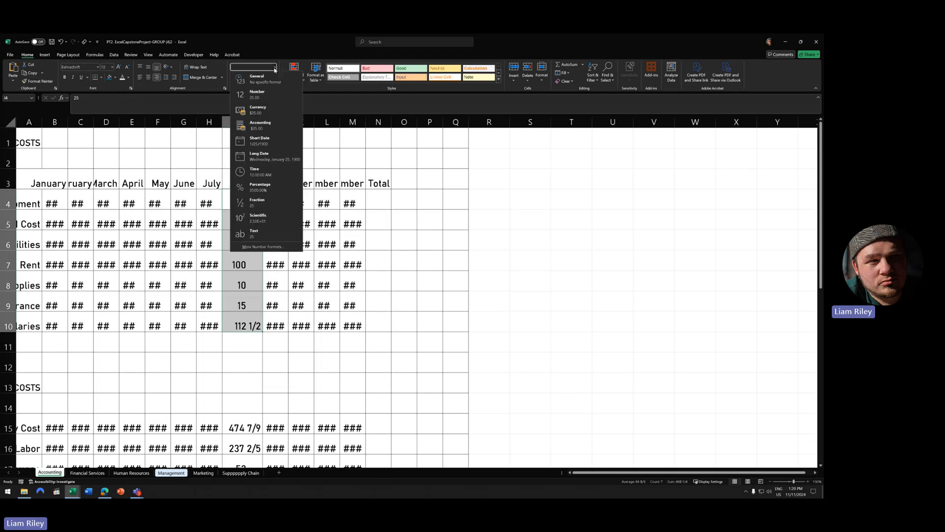
left_click(249, 94)
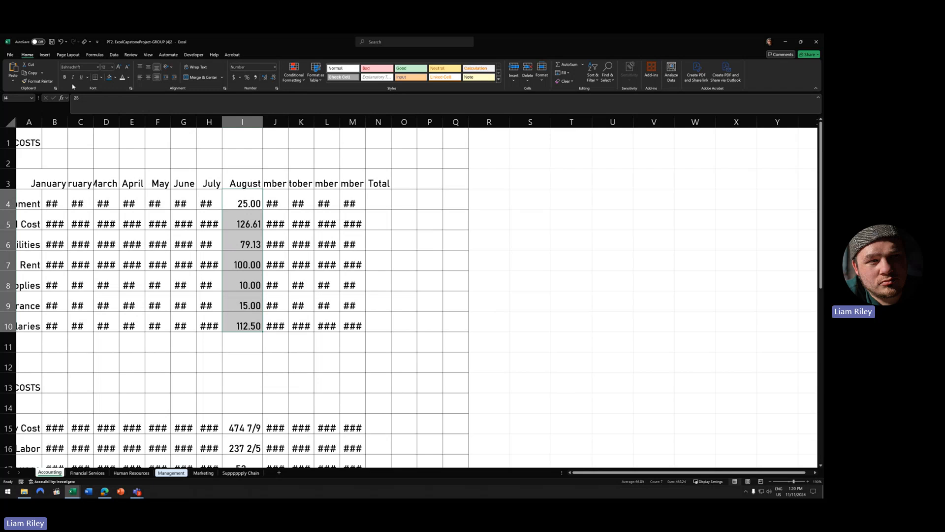
- Undo the Number format and the column I widening so August shows ### again
left_click(60, 42)
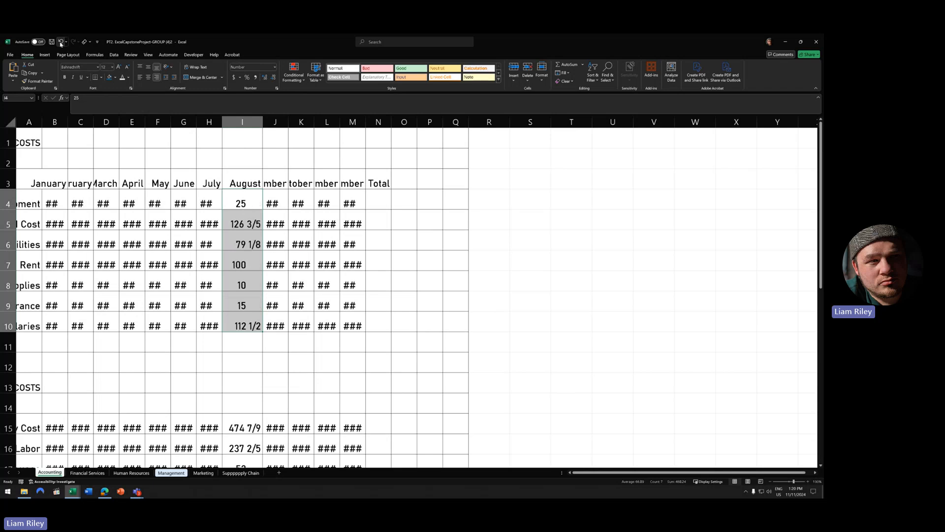
left_click(60, 42)
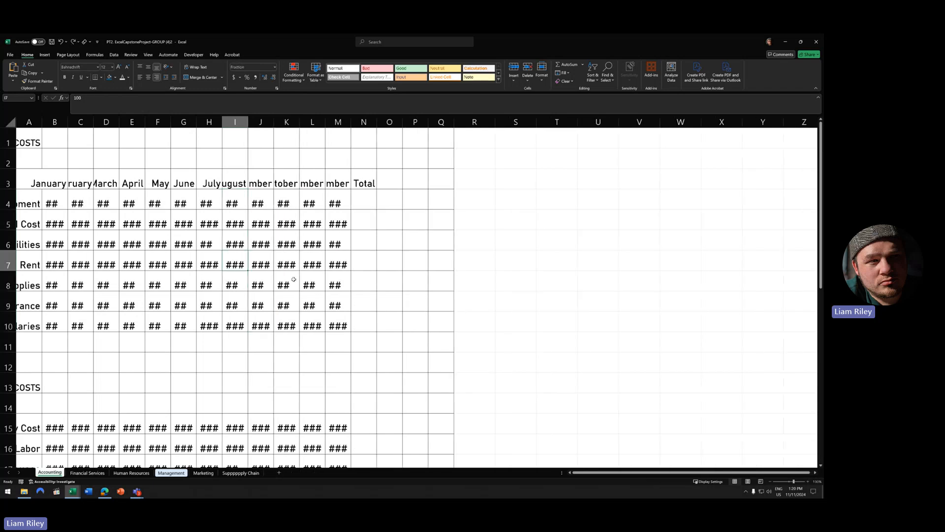
scroll(285, 241, "down", 5)
scroll(283, 269, "up", 5)
scroll(44, 226, "down", 6)
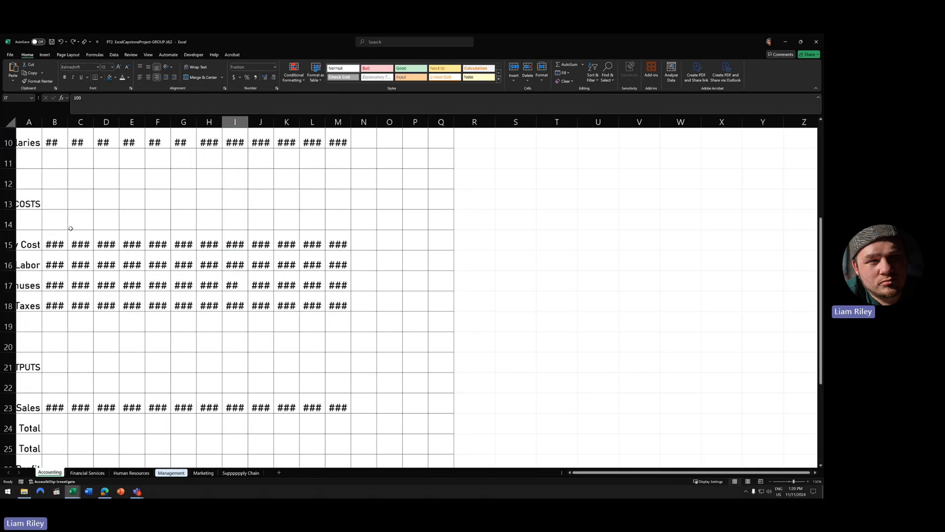
scroll(71, 225, "up", 6)
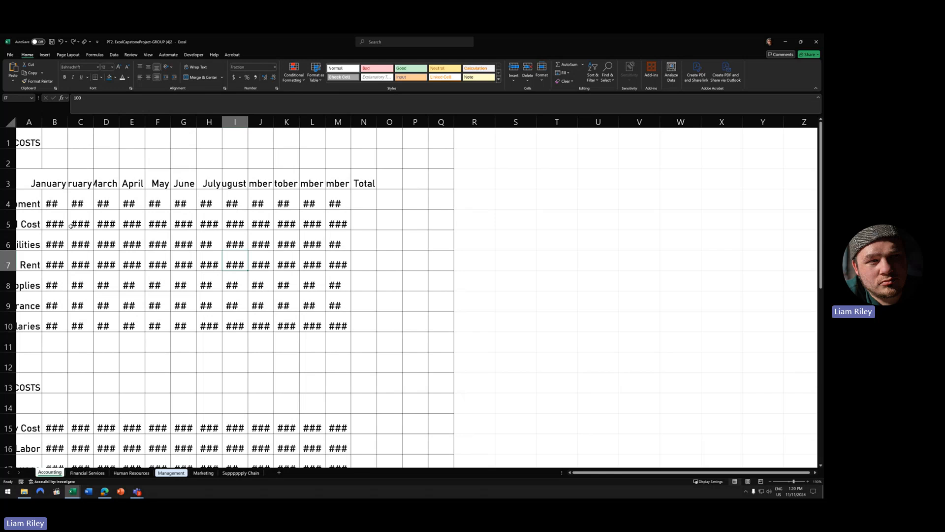
scroll(70, 225, "down", 1)
scroll(71, 225, "up", 1)
left_click_drag(54, 187, 320, 188)
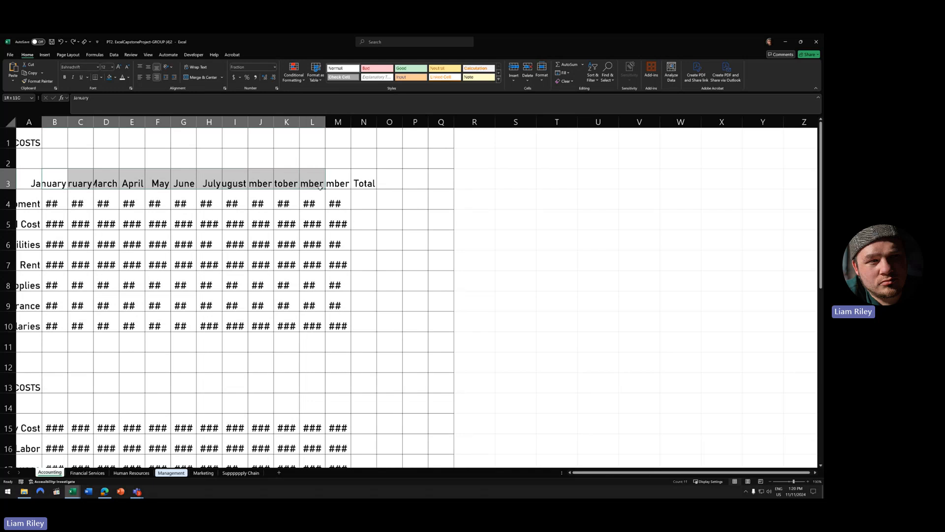
left_click(155, 180)
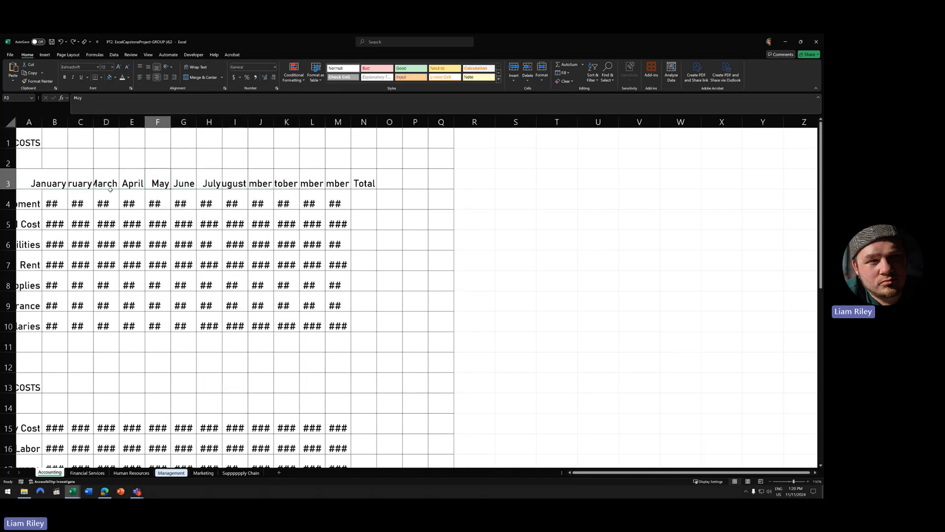
left_click(49, 181)
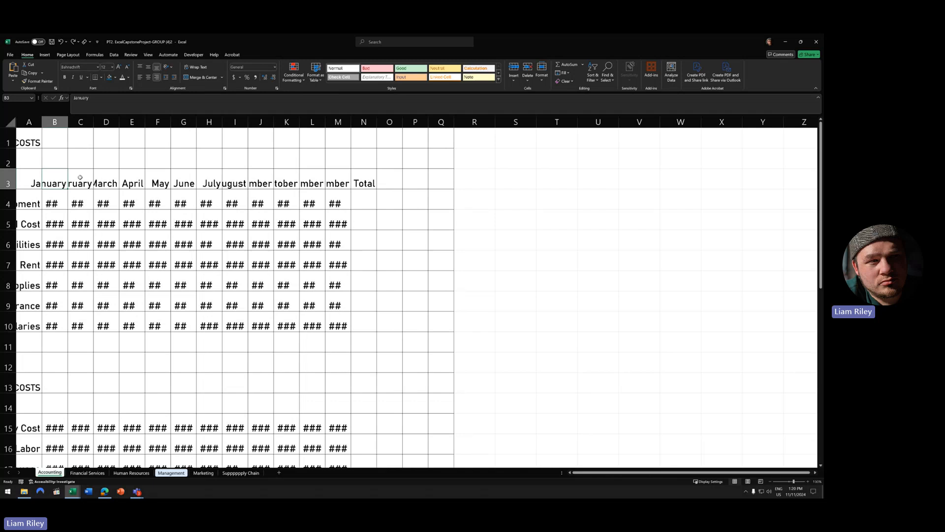
left_click(112, 182)
left_click(132, 181)
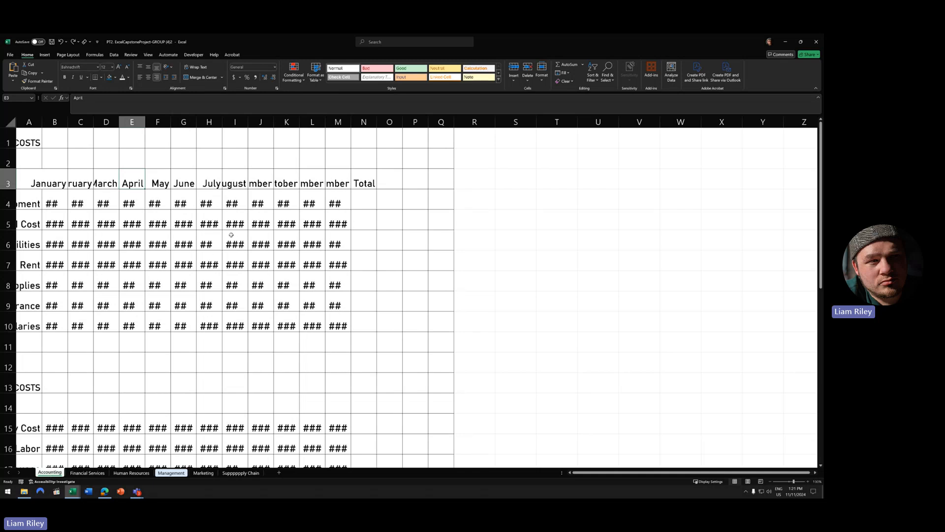
left_click(28, 135)
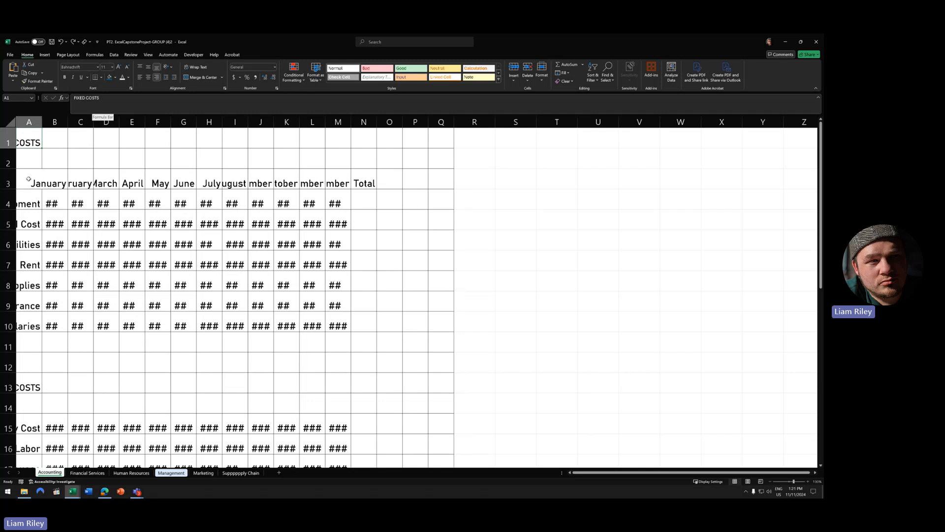
left_click_drag(28, 180, 339, 325)
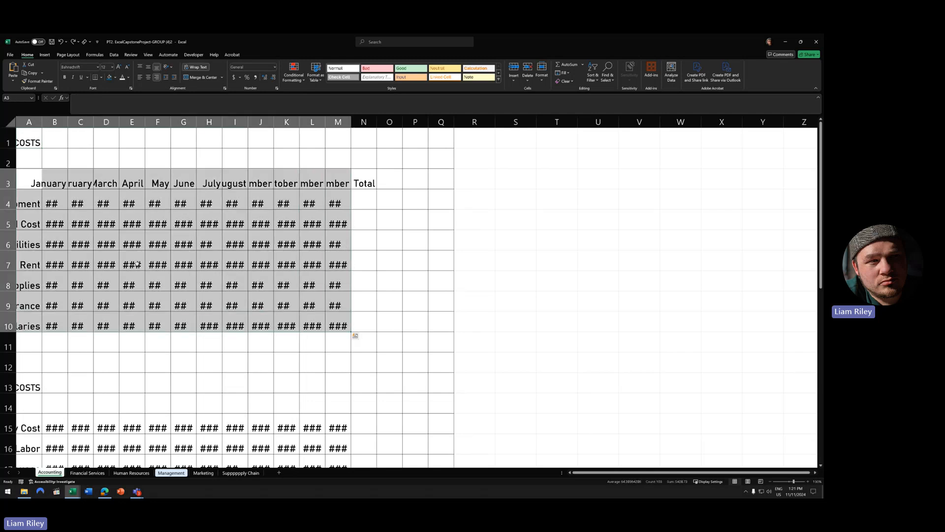
scroll(355, 333, "down", 2)
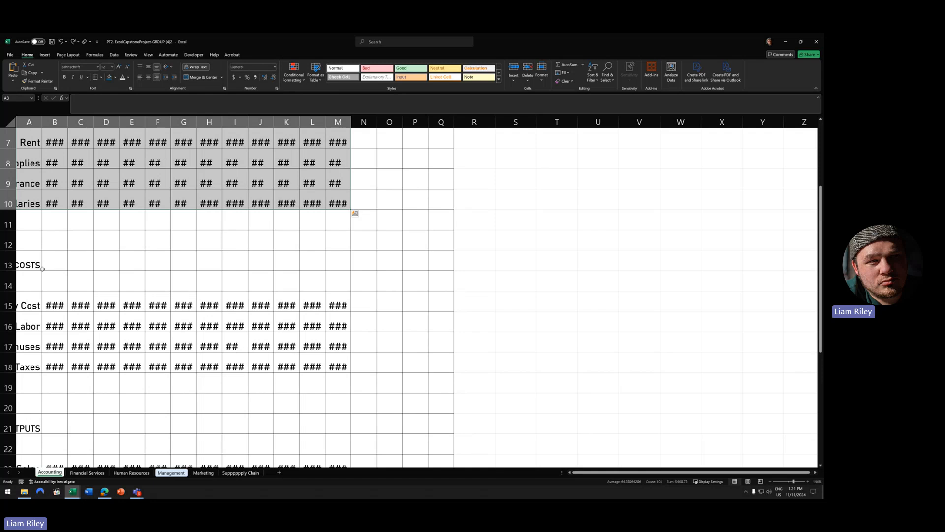
left_click(41, 269)
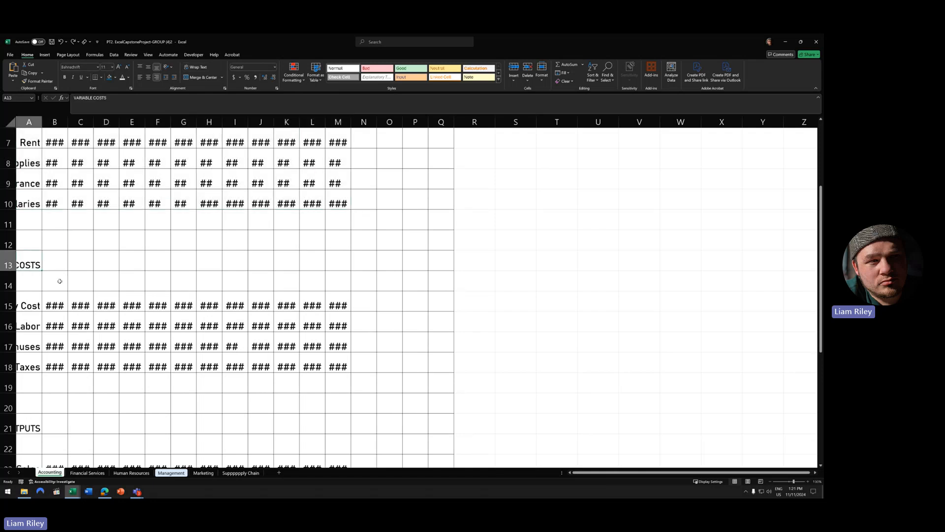
mouse_move(32, 304)
left_mouse_down()
mouse_move(106, 306)
mouse_move(345, 360)
left_mouse_up()
scroll(345, 360, "down", 4)
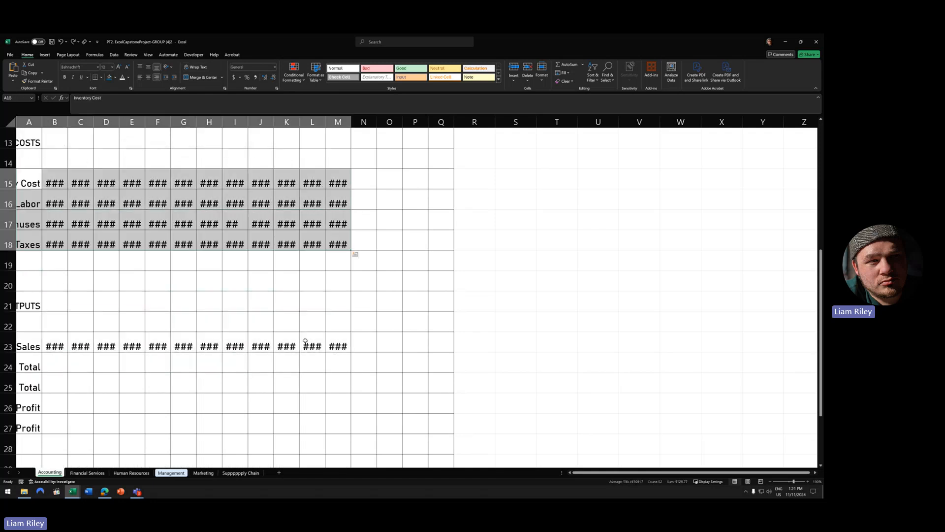
left_click(33, 184)
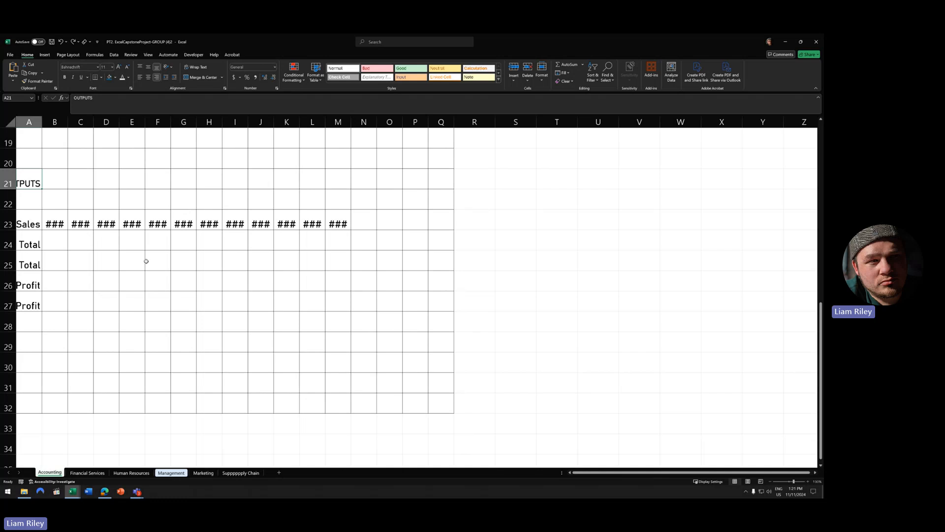
left_click(24, 224)
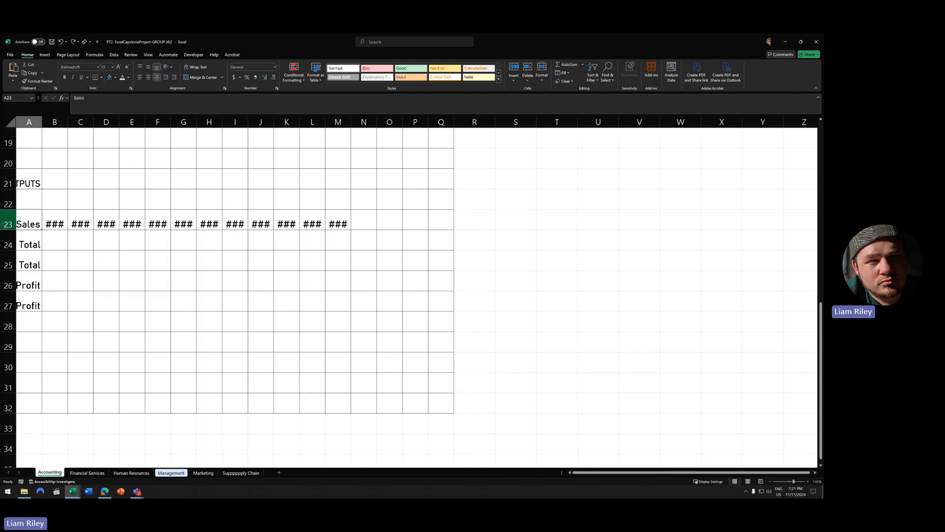
left_click(10, 224)
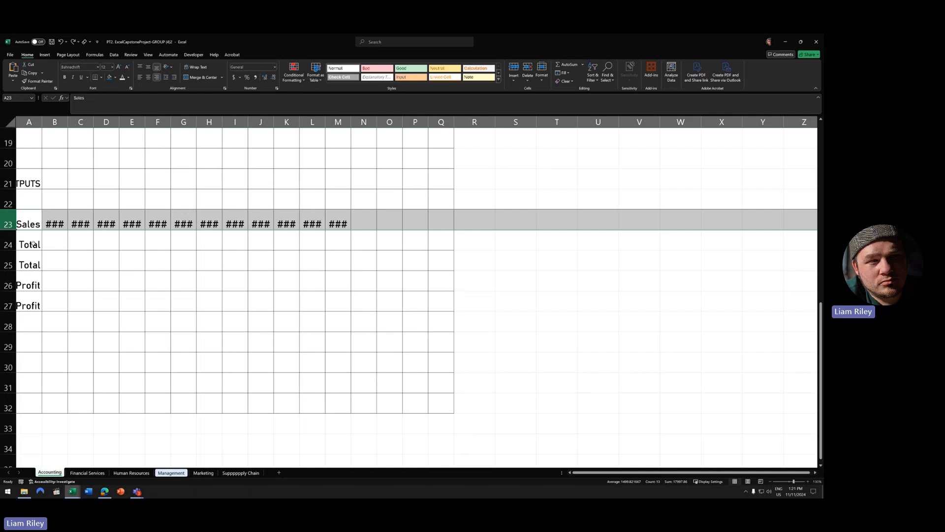
key("Down")
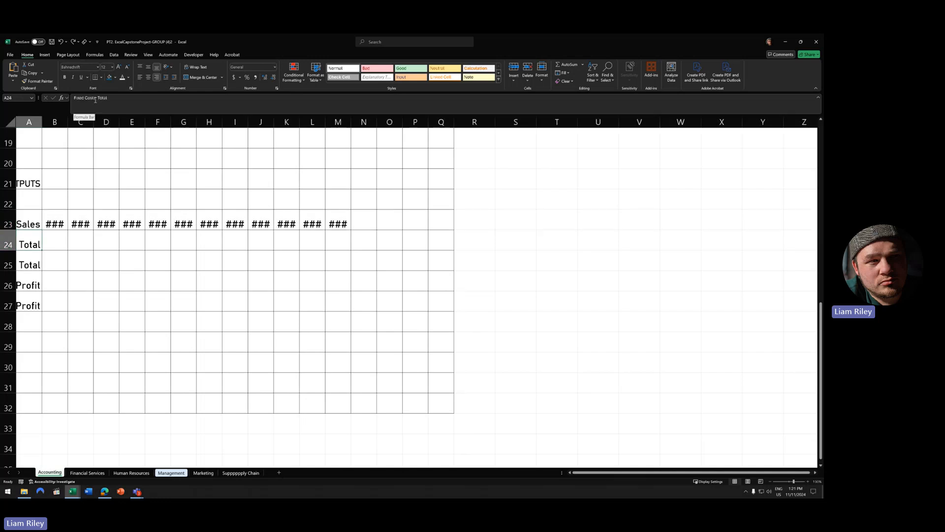
left_click(24, 266)
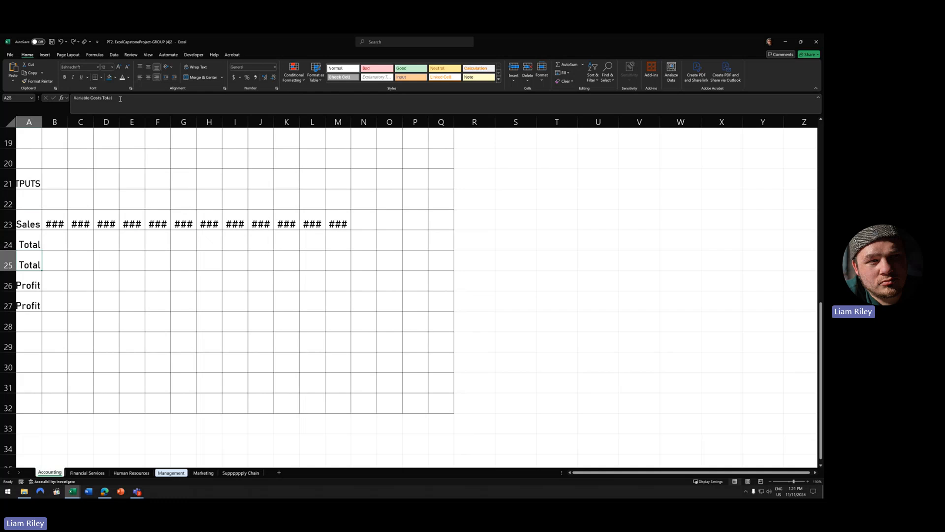
left_click_drag(61, 261, 347, 266)
left_click(28, 280)
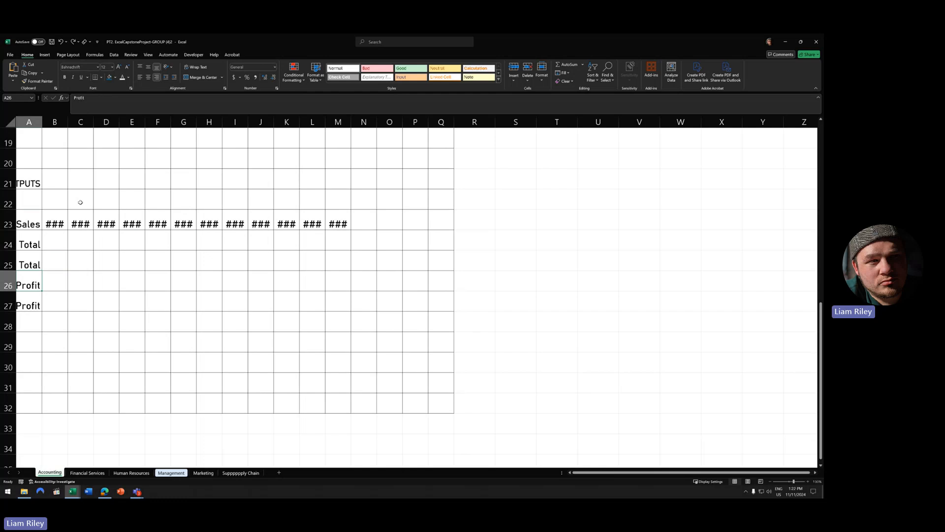
left_click(57, 222)
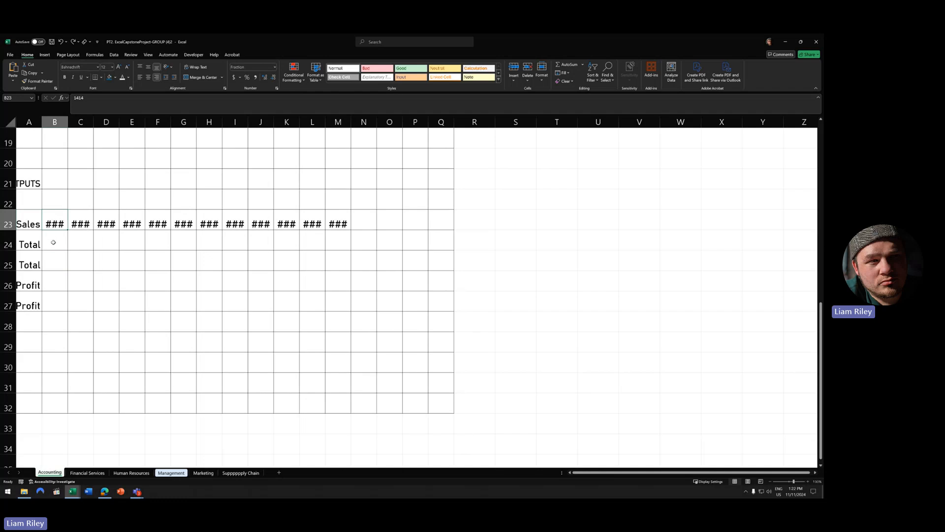
left_click_drag(53, 242, 55, 261)
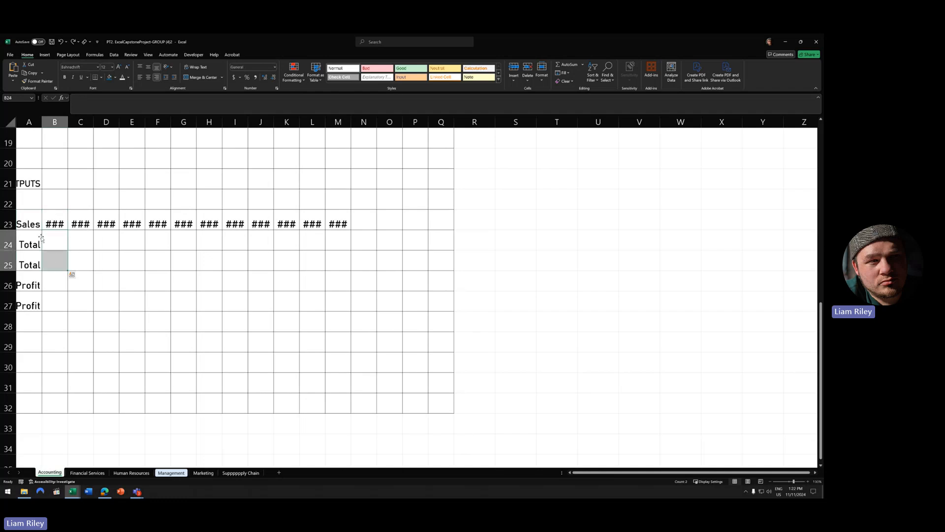
left_click(56, 280)
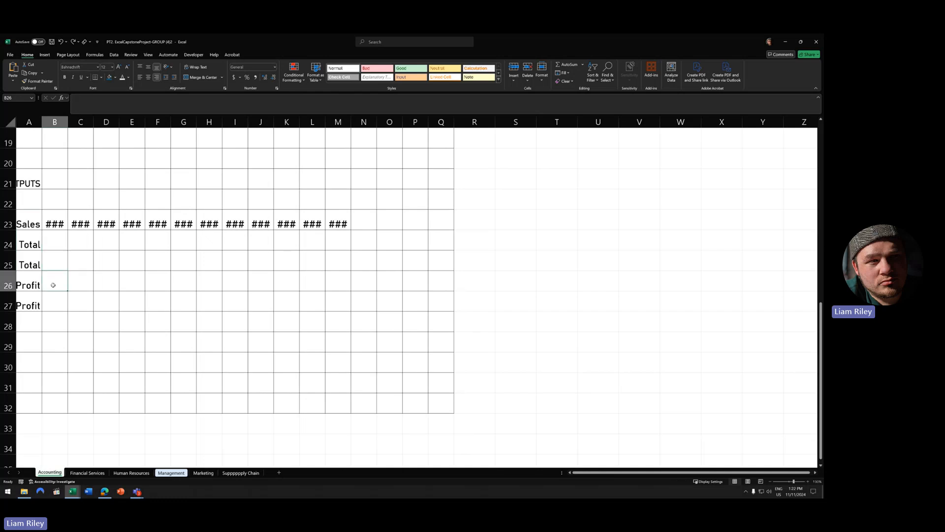
left_click(39, 301)
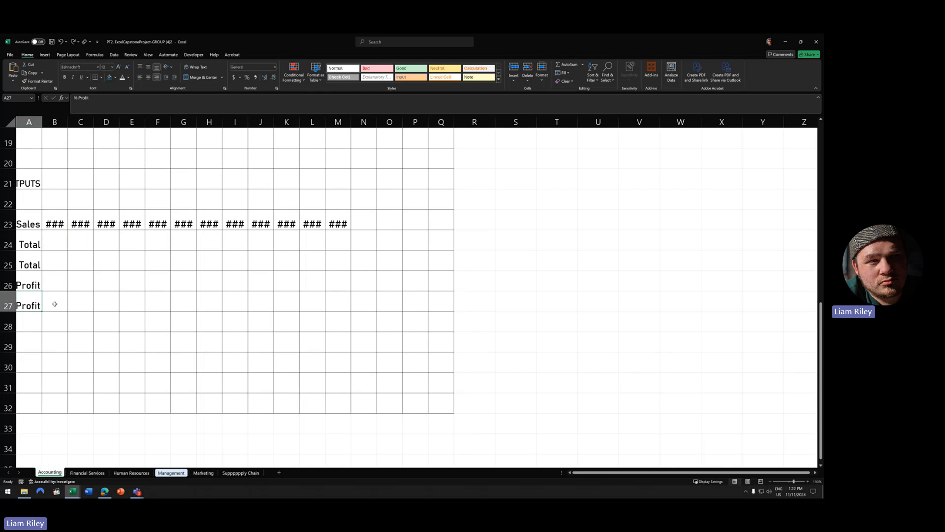
left_click(55, 284)
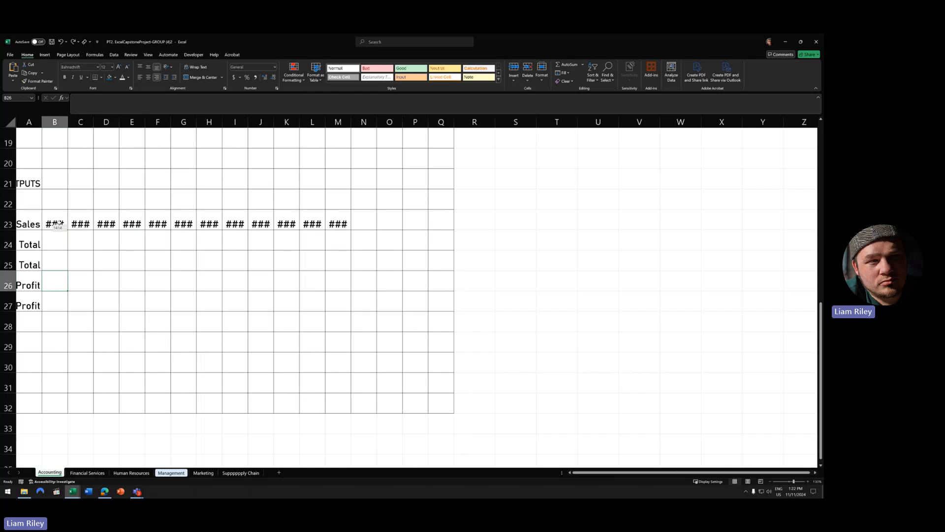
scroll(197, 325, "up", 6)
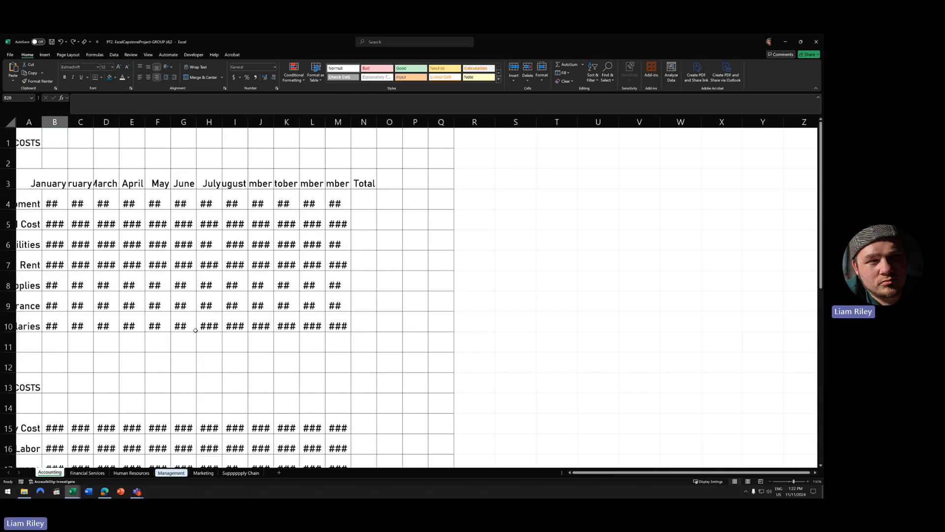
scroll(196, 330, "down", 2)
scroll(195, 330, "up", 2)
- On the Financial Services sheet, AutoFit column A and select its expense entries A1:A34
left_click(87, 472)
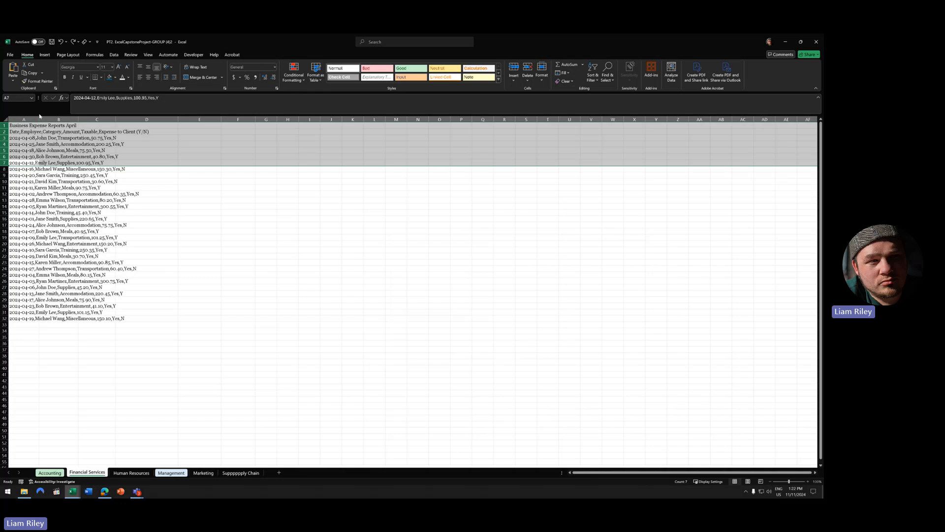
double_click(39, 118)
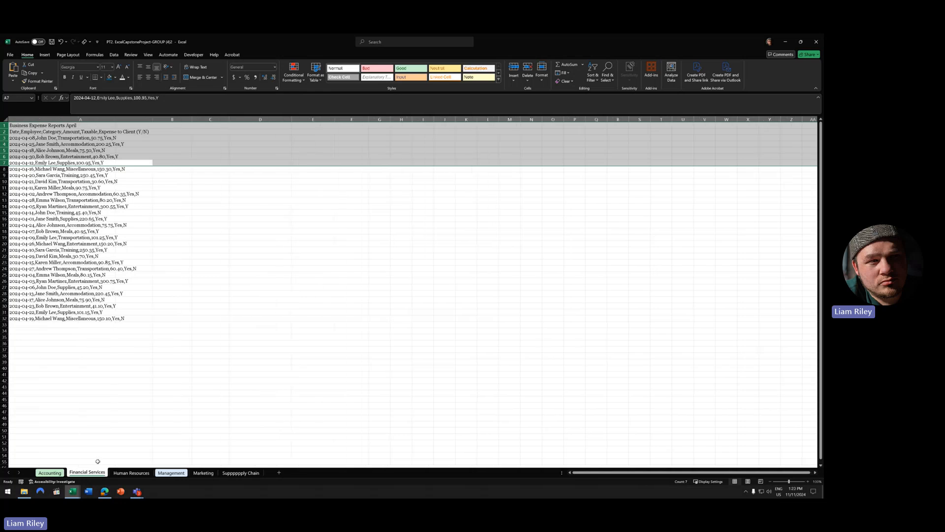
left_click(96, 326)
scroll(75, 339, "up", 3, "ctrl")
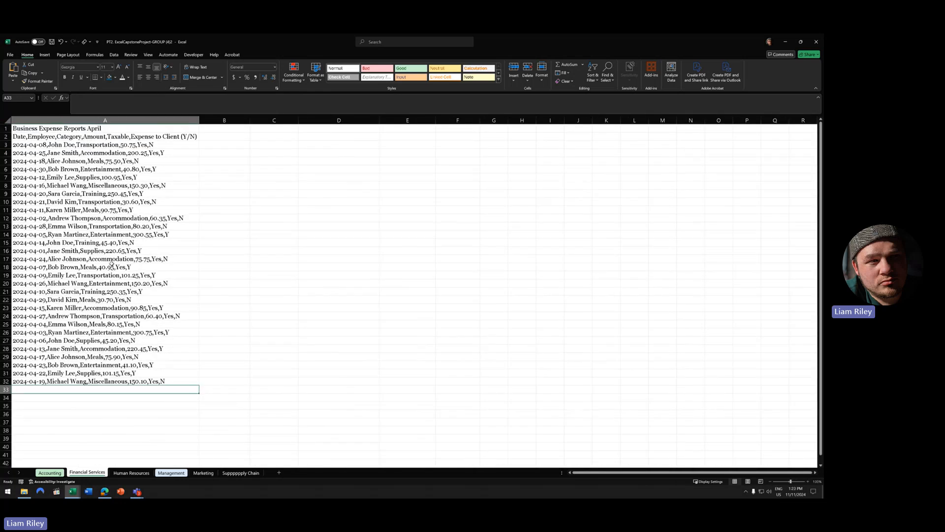
left_click_drag(74, 128, 144, 383)
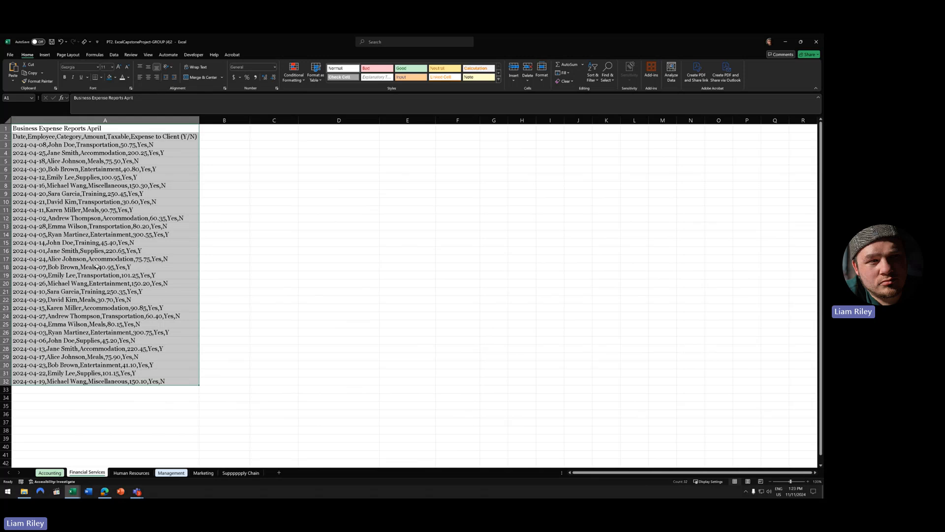
- Browse Human Resources, Marketing, Supppppply Chain, Management and Financial Services, ending on Accounting
left_click(177, 473)
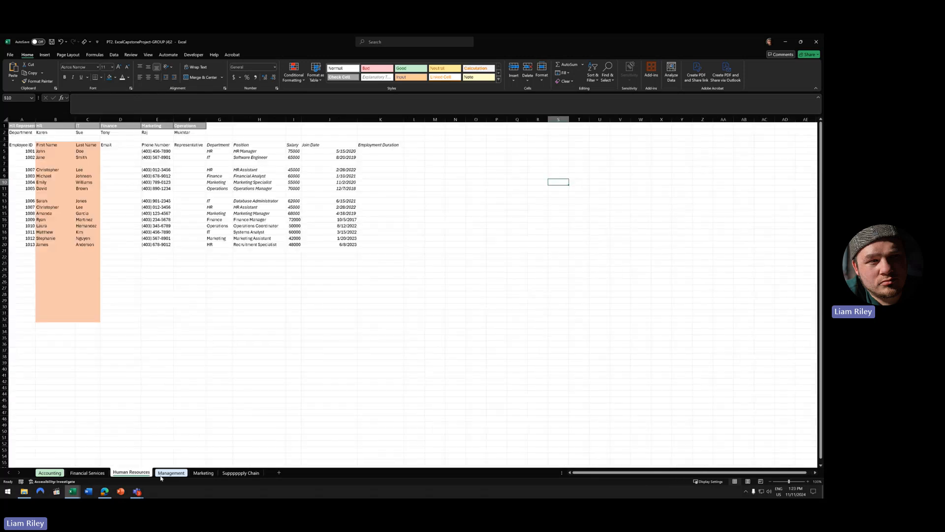
left_click(201, 474)
left_click(241, 474)
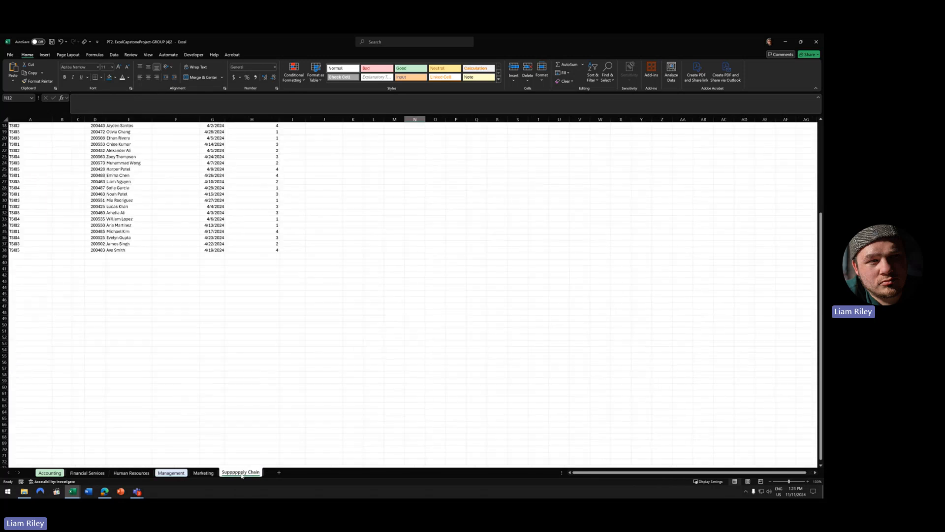
scroll(143, 438, "up", 3)
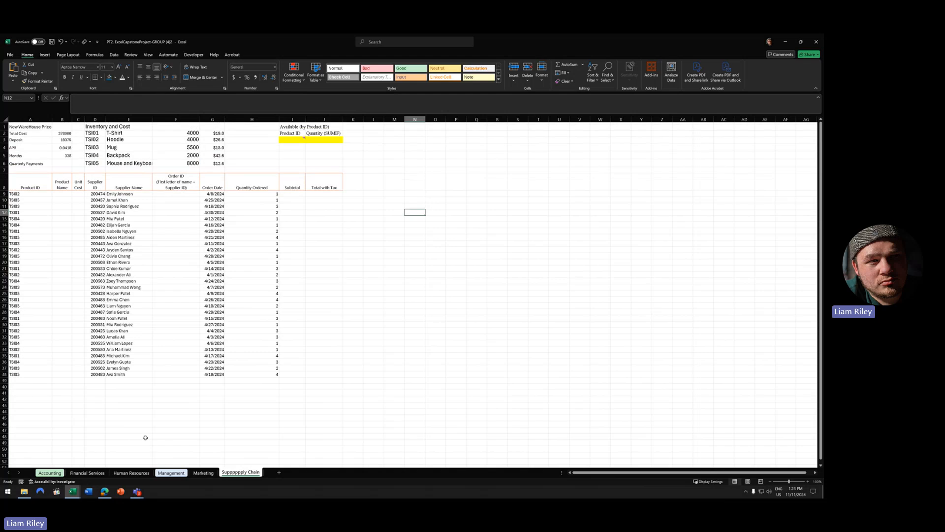
left_click(129, 473)
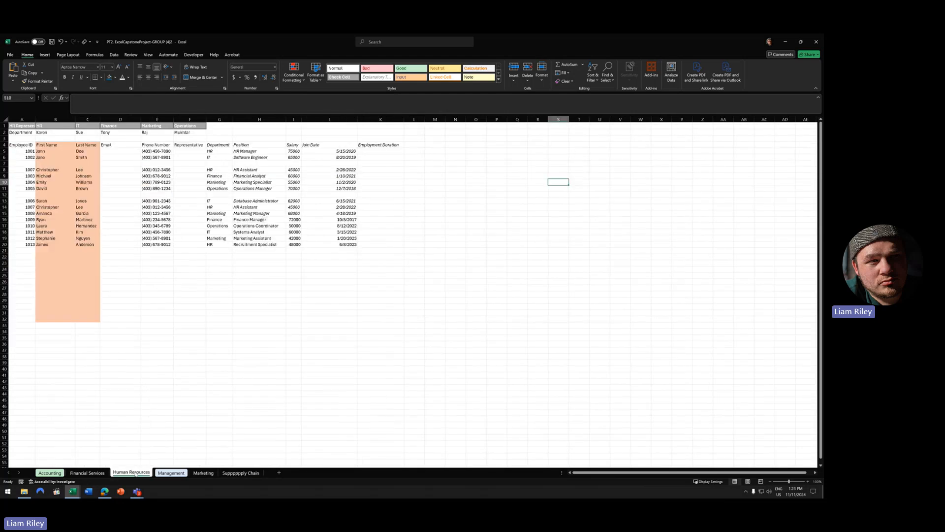
left_click(180, 475)
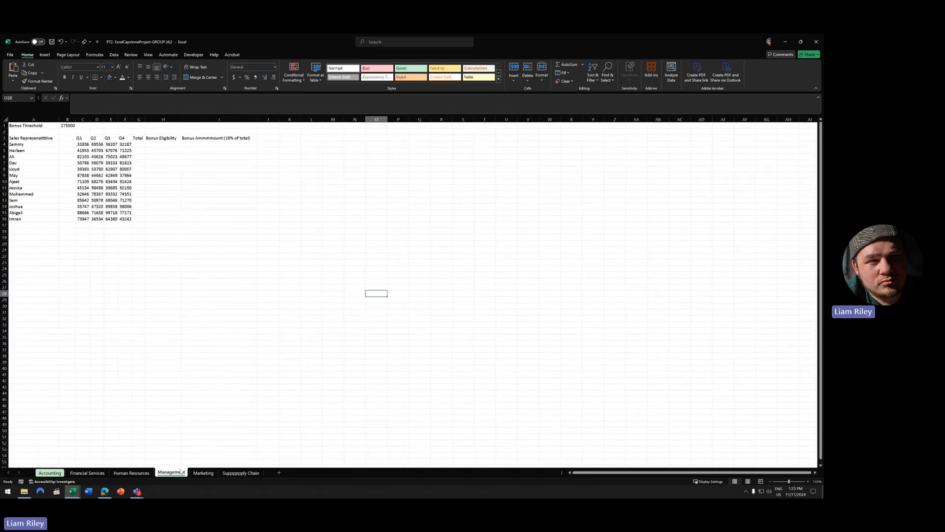
left_click(203, 472)
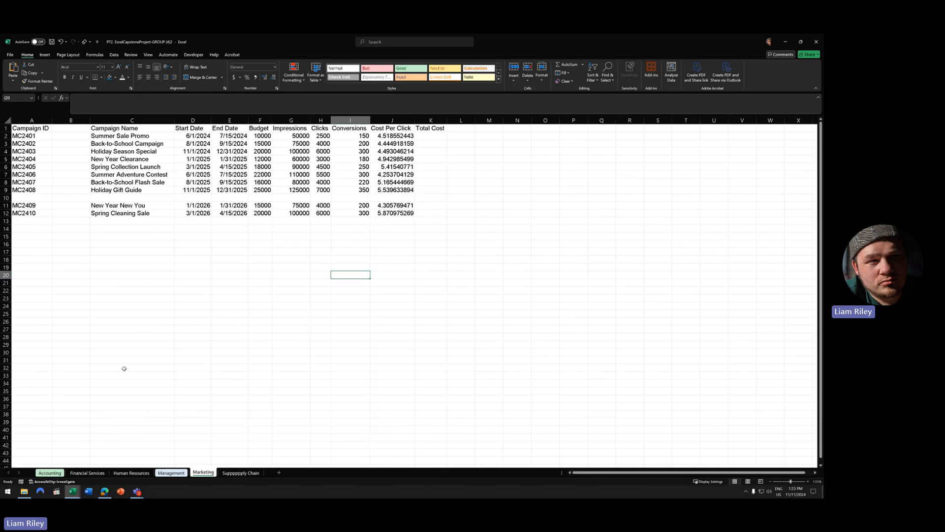
left_click(241, 472)
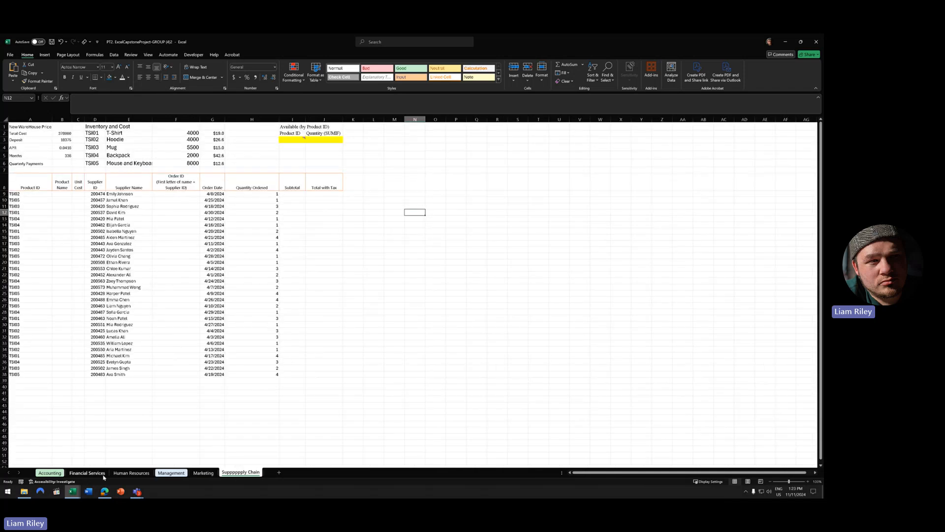
left_click(87, 473)
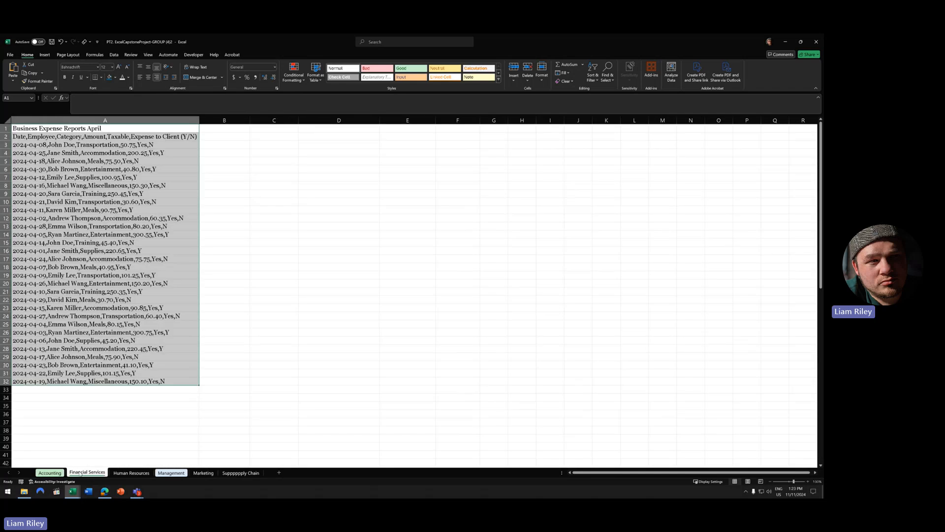
left_click(49, 472)
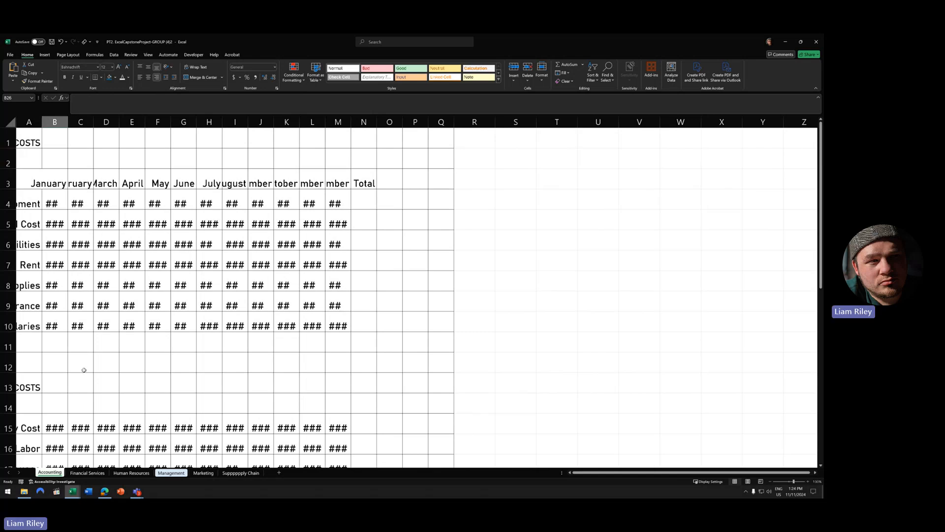
- Switch to another student's capstone workbook with cost tables, two pie charts and a profit chart
mouse_move(73, 491)
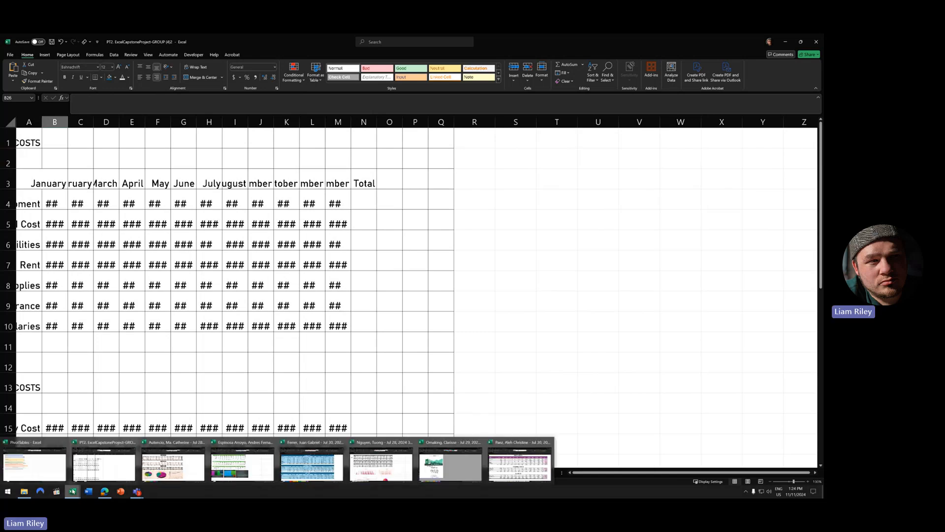
left_click(163, 446)
mouse_move(391, 367)
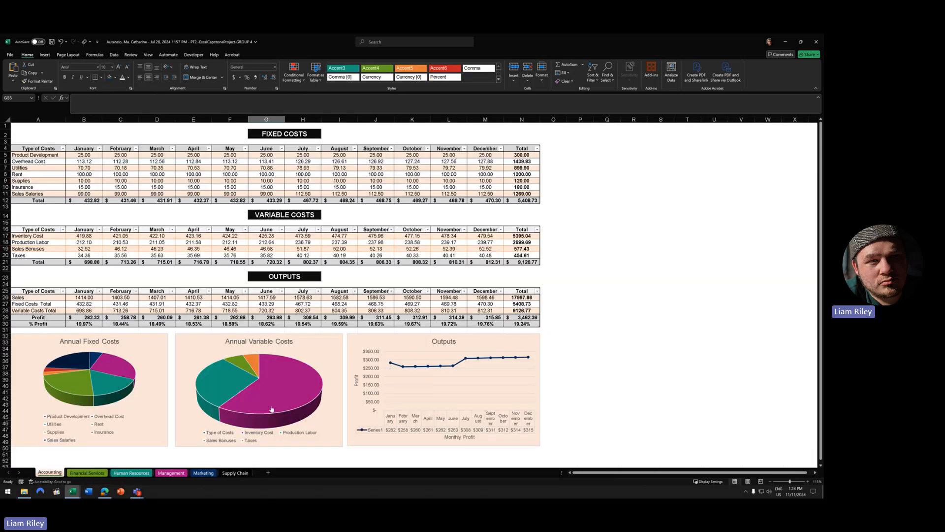
mouse_move(272, 408)
left_click(153, 304)
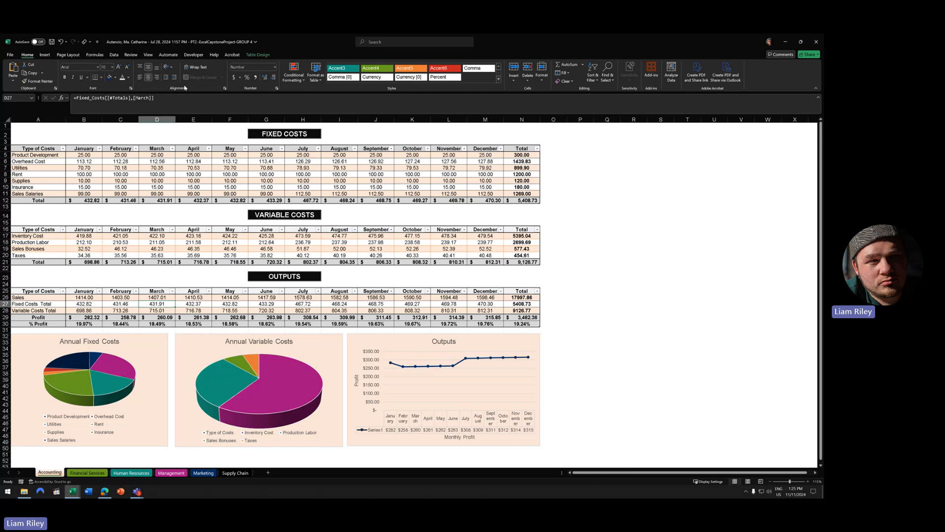
left_click(5, 148)
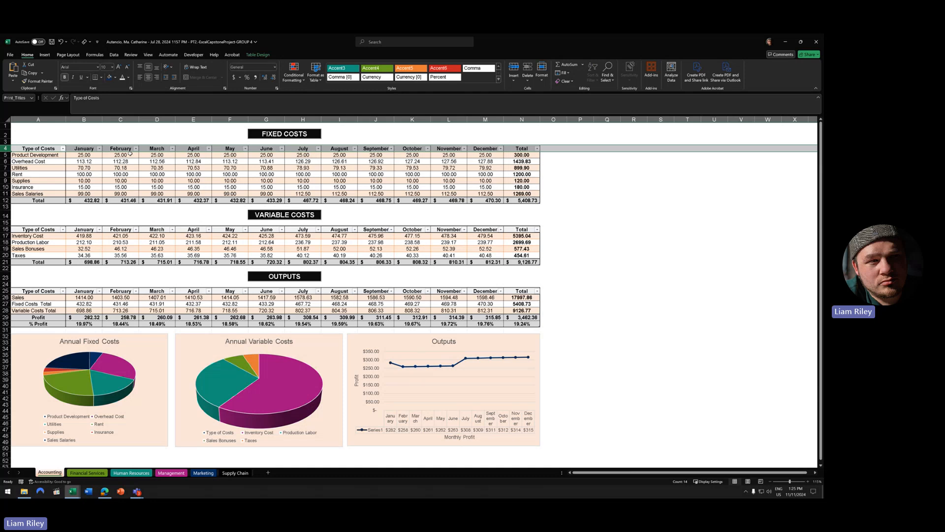
left_click(73, 491)
left_click(103, 473)
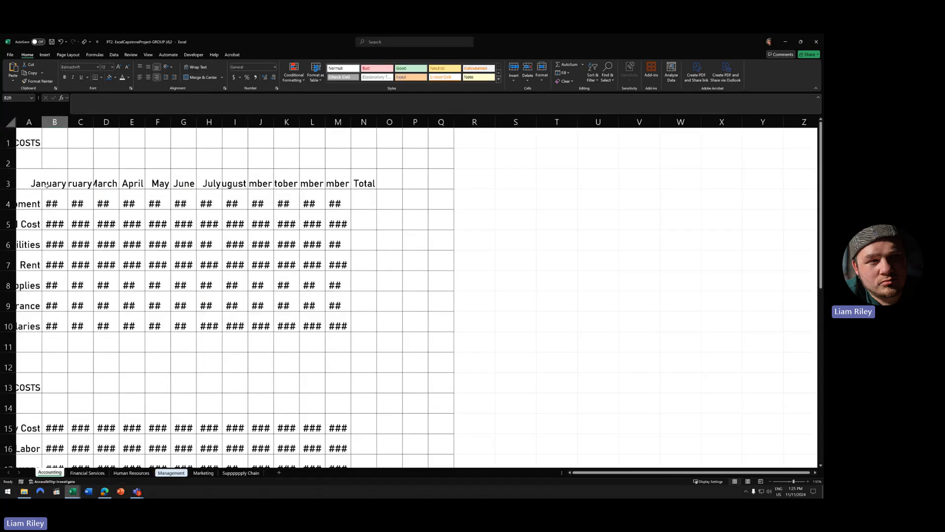
left_click(14, 180)
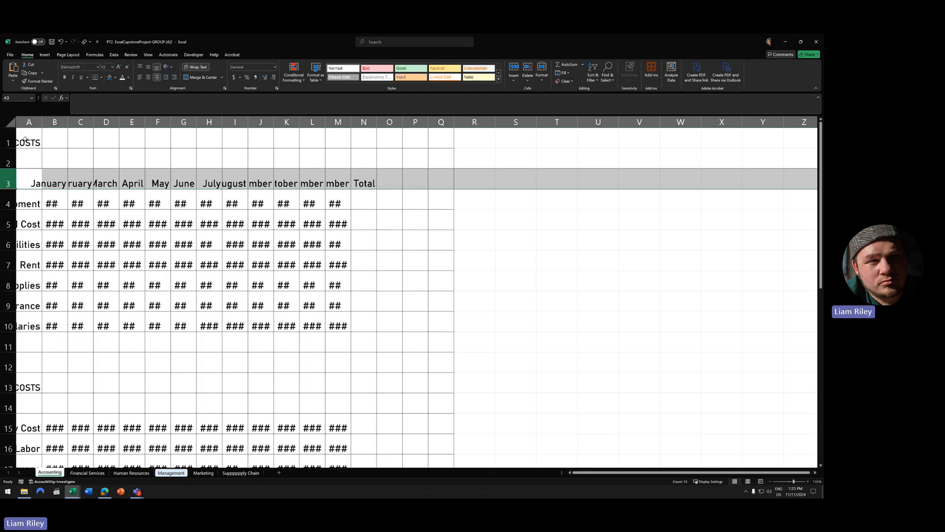
scroll(103, 406, "down", 5)
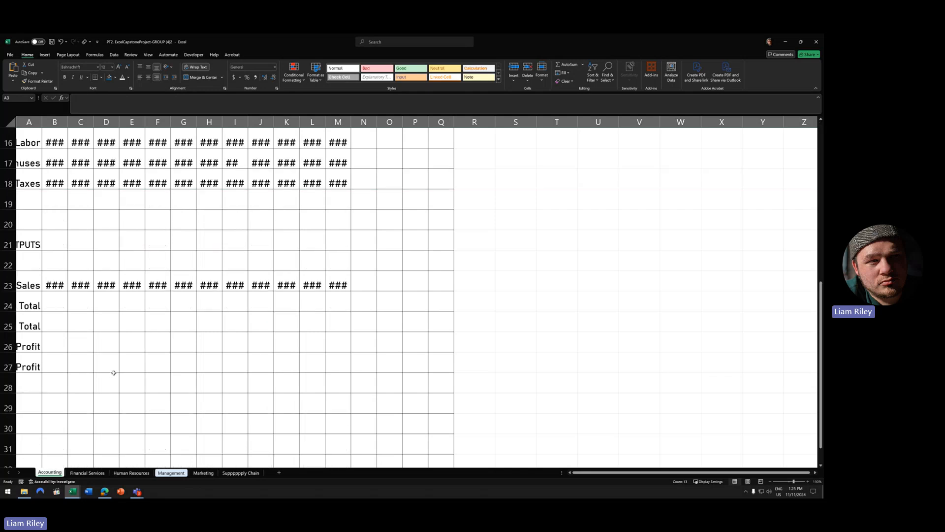
scroll(134, 316, "up", 3)
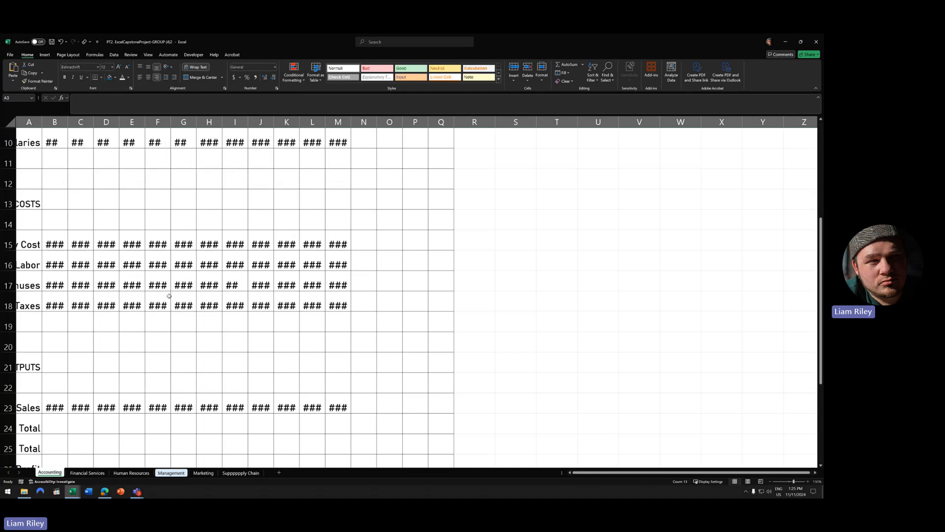
scroll(84, 305, "down", 1)
left_click(74, 493)
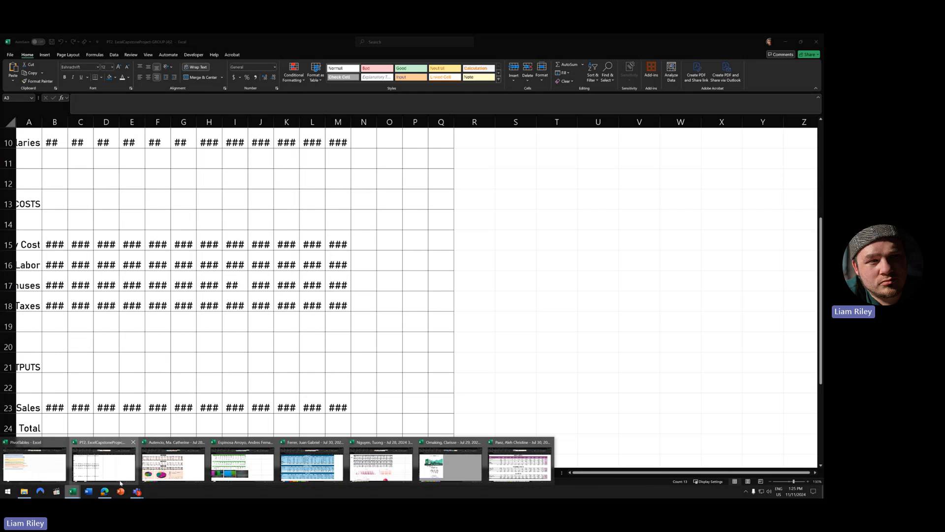
left_click(170, 467)
left_click_drag(38, 229, 514, 230)
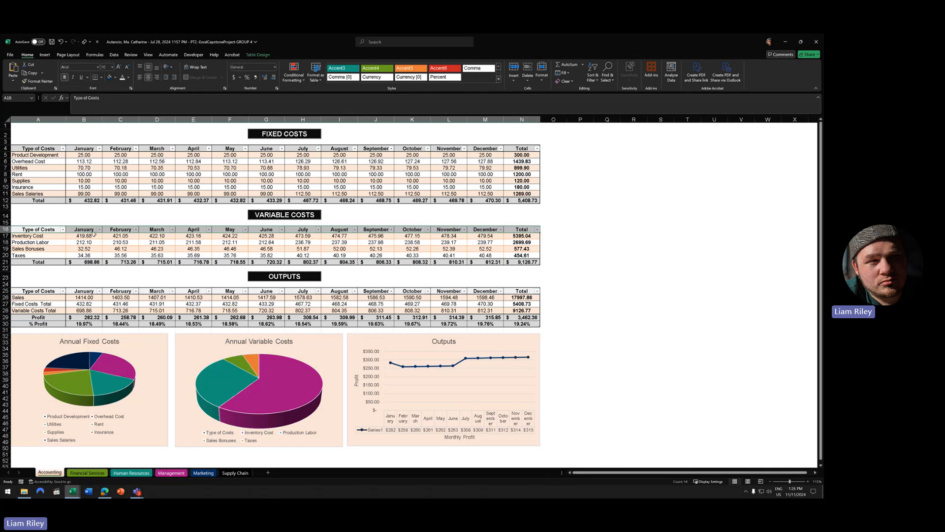
- Inspect month columns B–D and the March headers of the Fixed and Variable Costs tables
left_click(83, 120)
left_click_drag(120, 125, 152, 125)
left_click(160, 120)
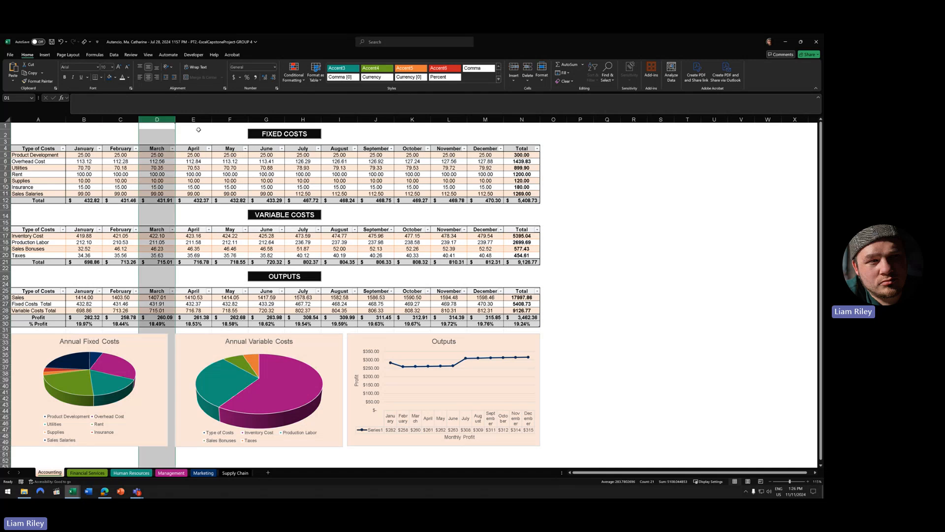
left_click(160, 148)
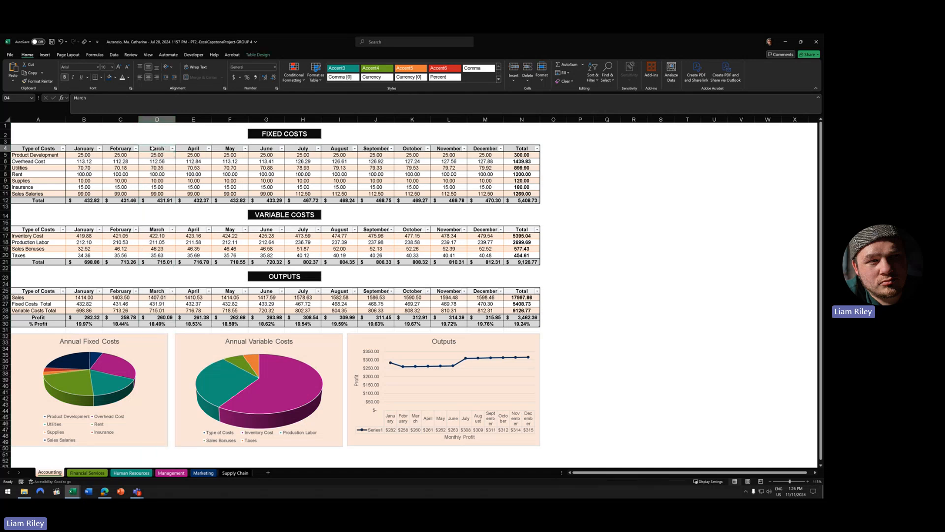
left_click(157, 119)
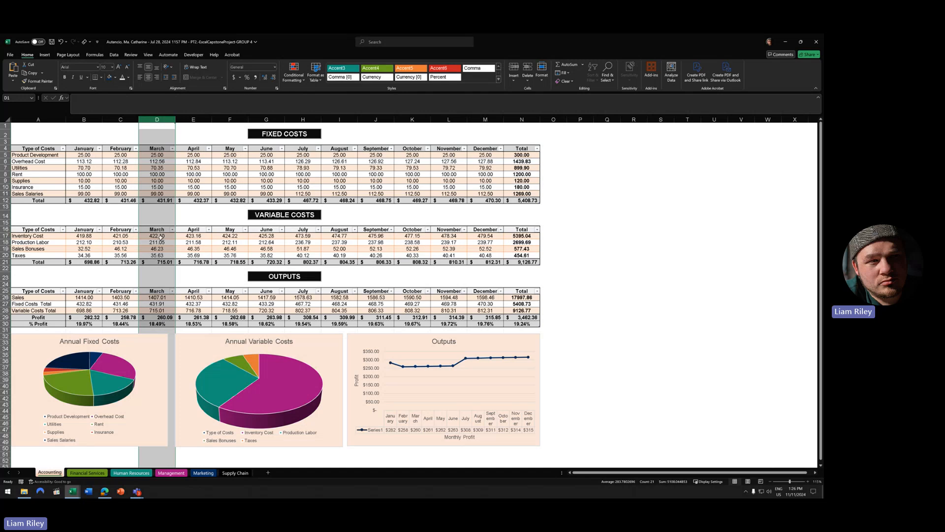
left_click(159, 230)
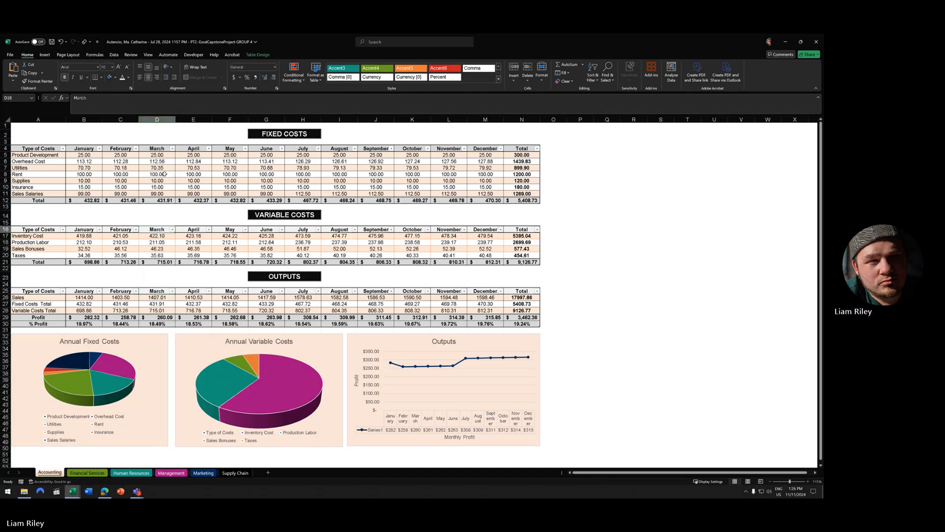
left_click(157, 149)
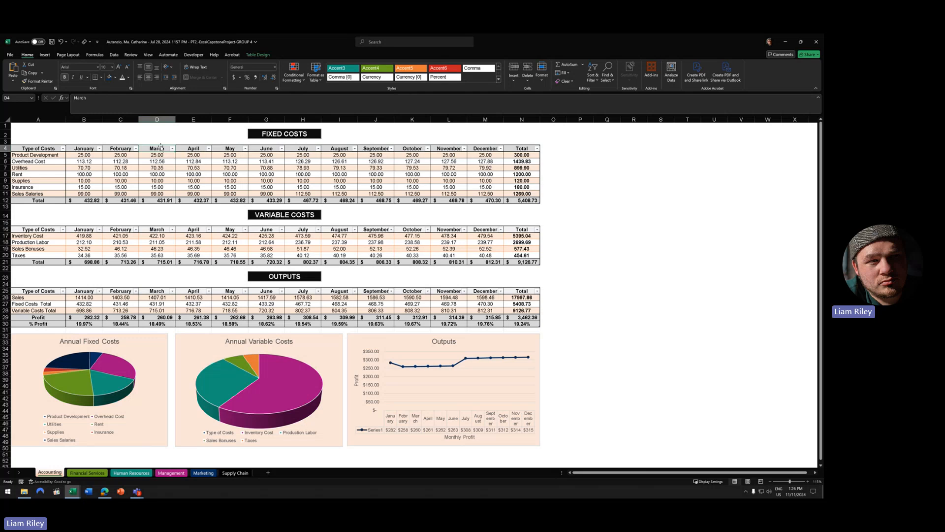
- Check the Fixed and Variable Costs total rows, then show Table Design for Fixed Costs
left_click(6, 200)
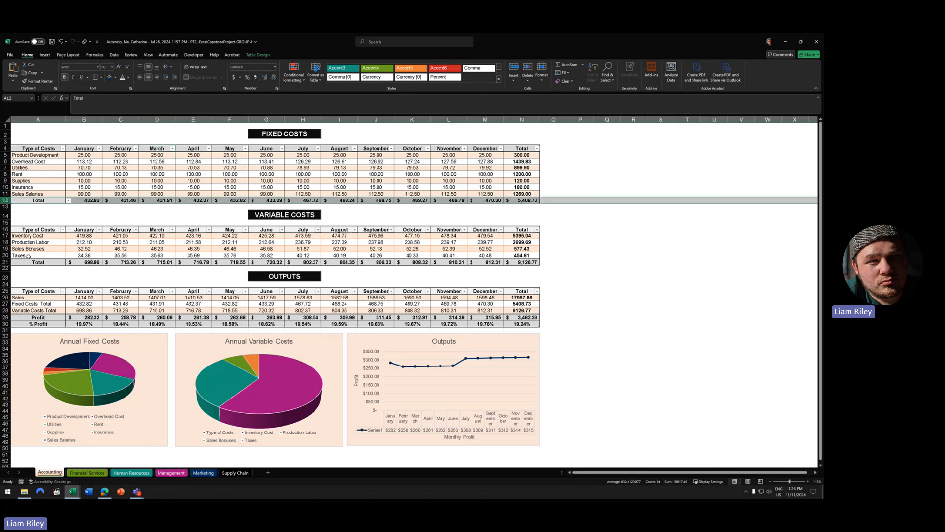
left_click(6, 262)
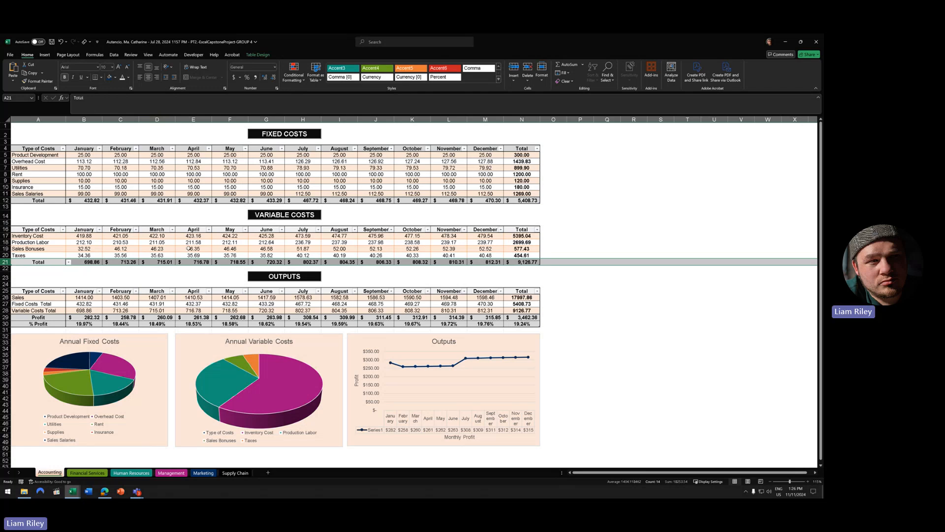
left_click(239, 174)
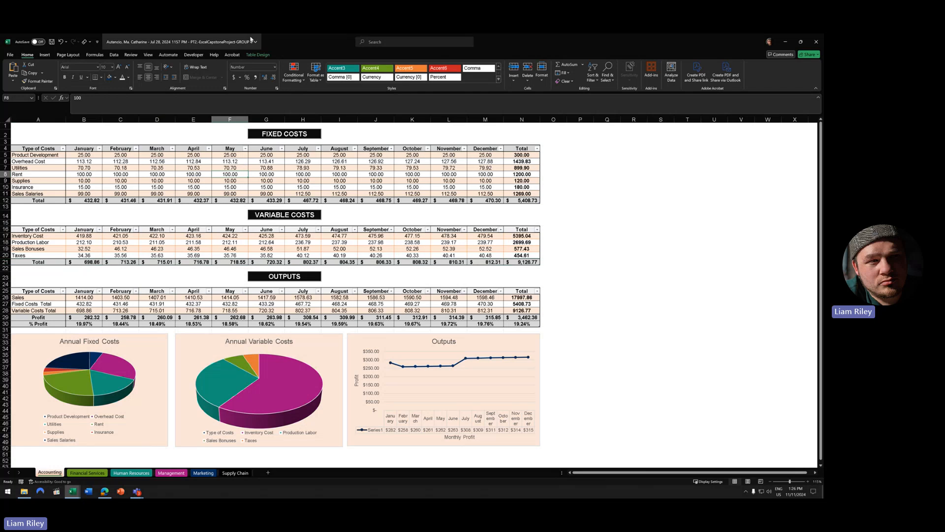
left_click(265, 55)
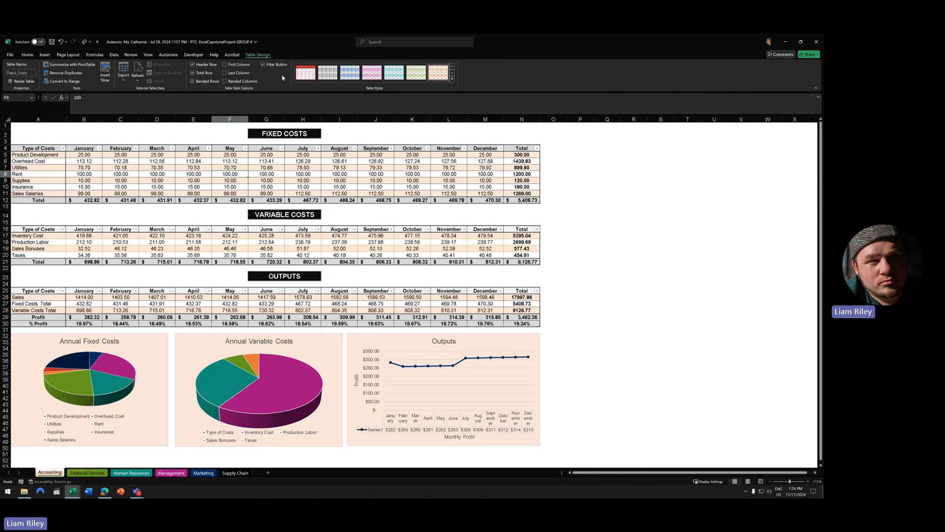
- Toggle Total Row off and back on for both the Fixed Costs and Variable Costs tables
left_click(192, 73)
left_click(192, 74)
left_click(193, 74)
left_click(193, 74)
left_click(230, 255)
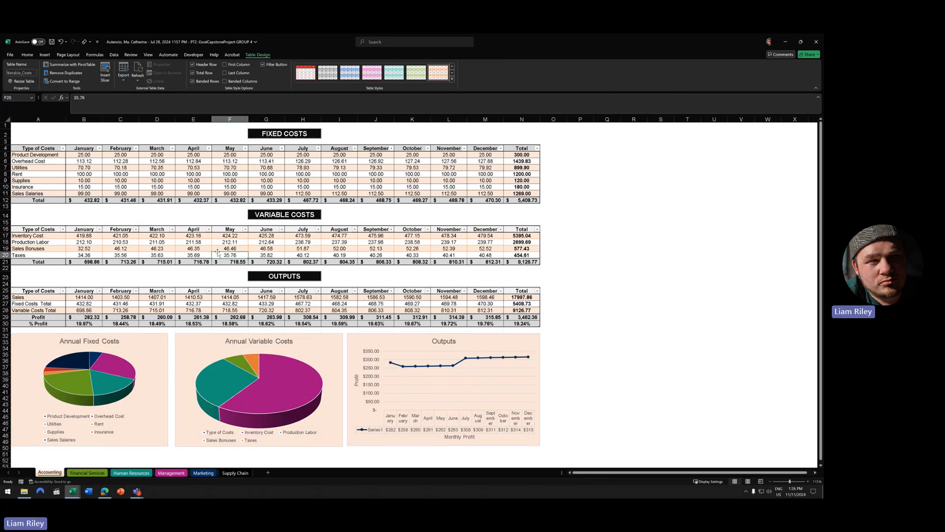
left_click(203, 74)
left_click(203, 75)
left_click(203, 75)
left_click(203, 75)
- Inspect the Fixed Costs yearly totals in column N5:N11 and their font formatting
left_click(528, 119)
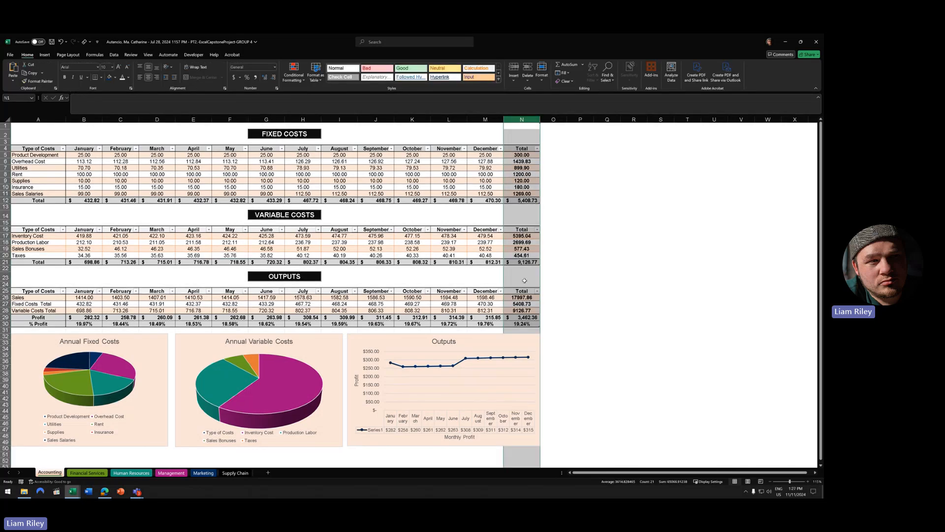
left_click(529, 174)
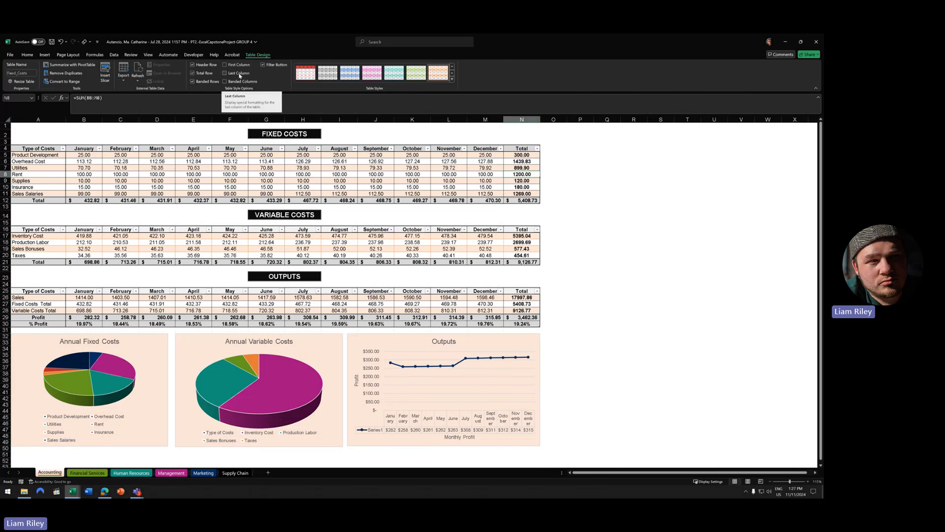
left_click(463, 162)
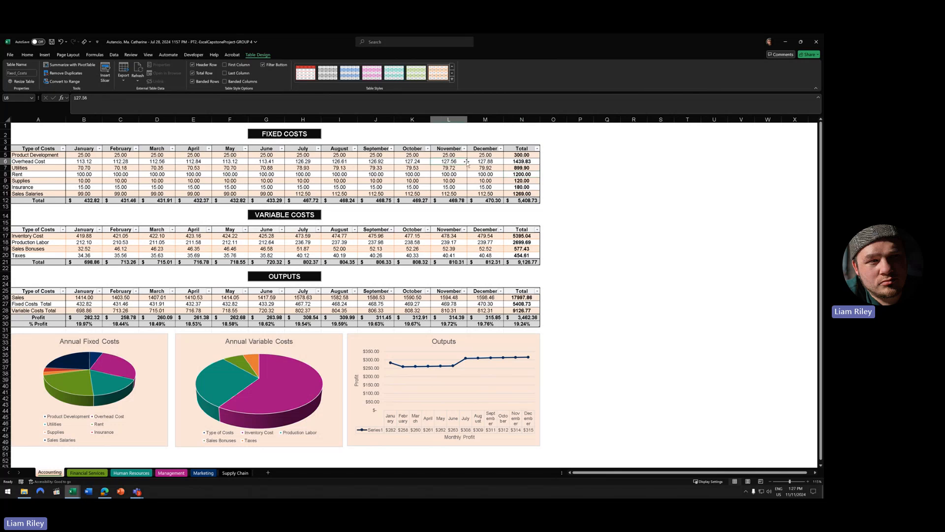
left_click(519, 154)
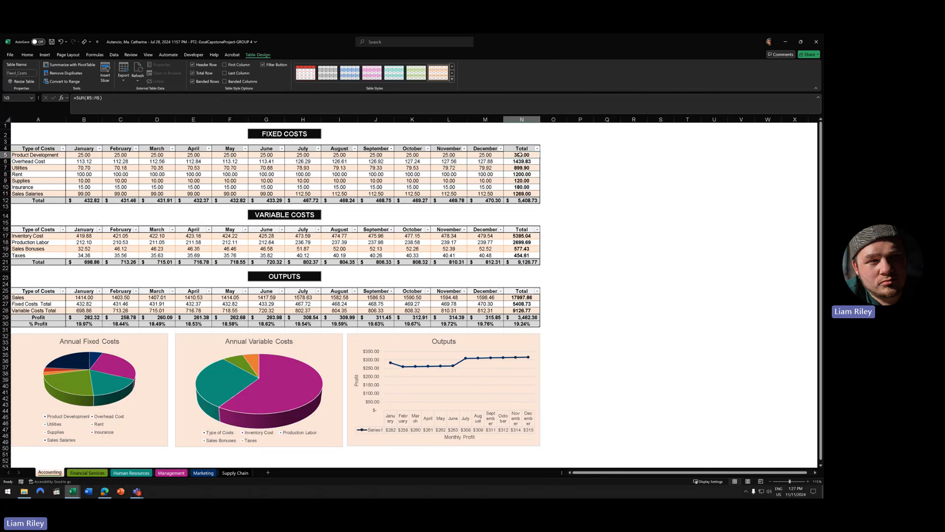
left_click(28, 55)
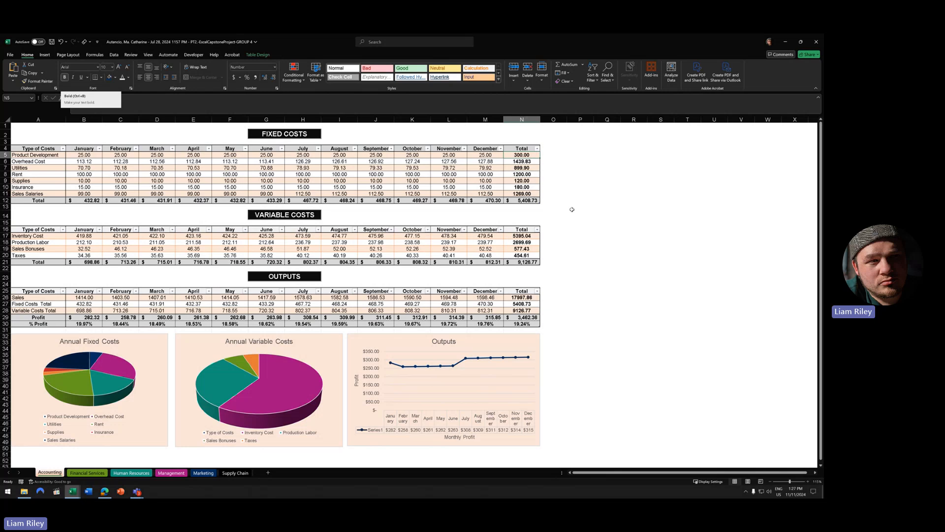
left_click_drag(522, 155, 522, 194)
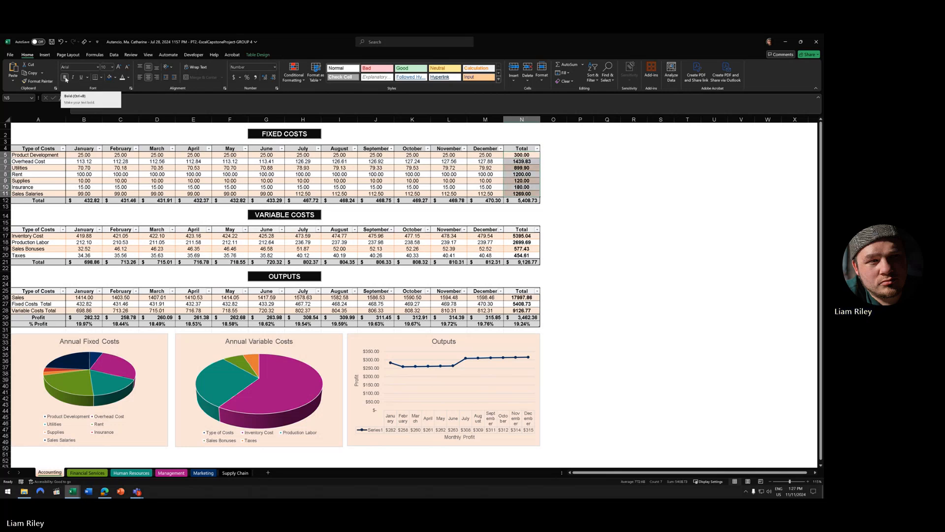
left_click(449, 174)
- Turn on Last Column and First Column emphasis for the Fixed Costs table, then review N5:N29
left_click(258, 55)
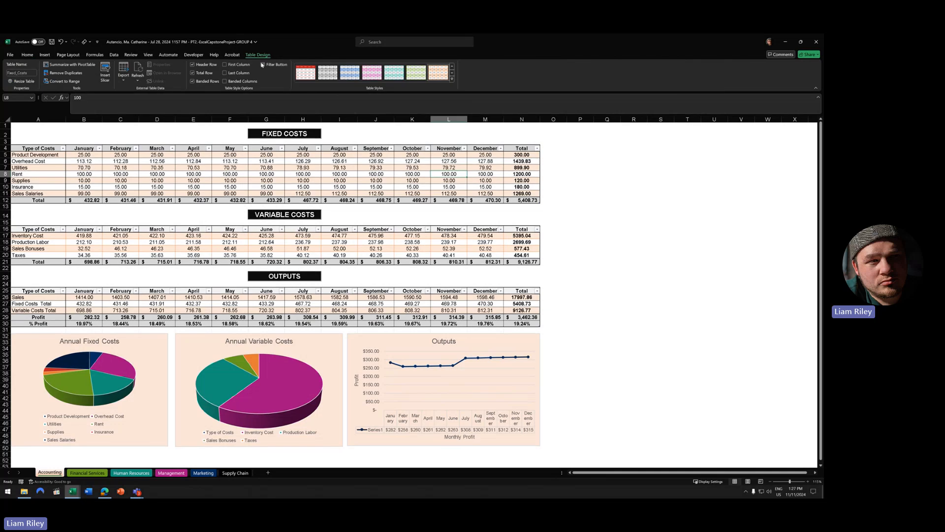
left_click(232, 75)
left_click(235, 67)
left_click(235, 68)
left_click(236, 67)
left_click(236, 68)
left_click(236, 68)
left_click(235, 68)
left_click(235, 67)
left_click(235, 67)
left_click(235, 68)
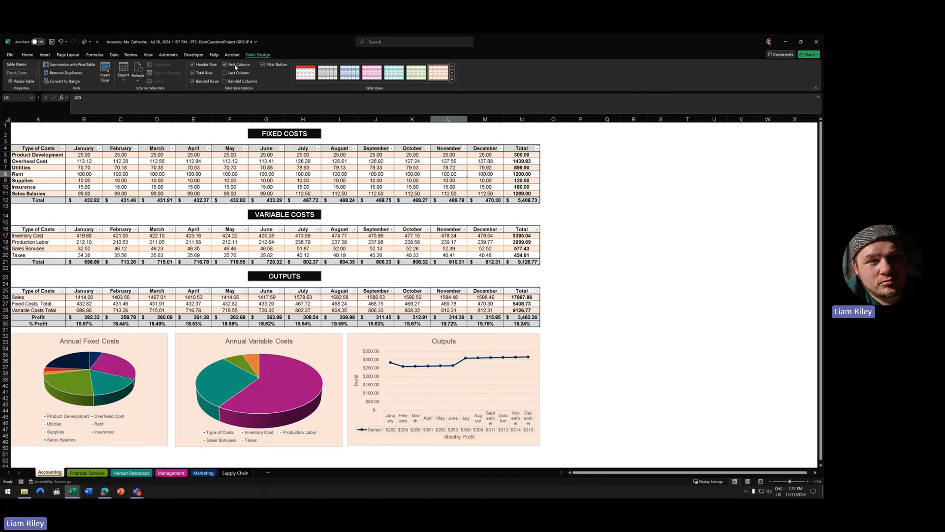
left_click(235, 67)
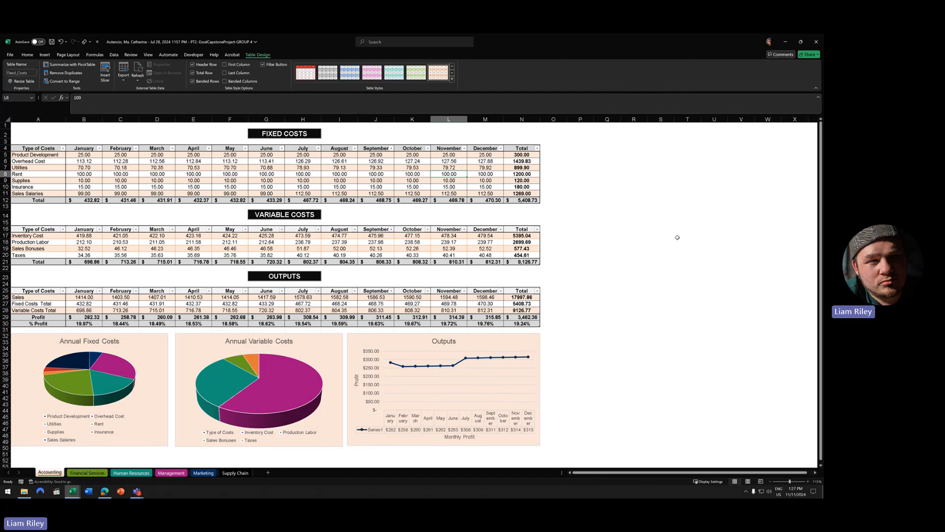
left_click_drag(522, 154, 522, 317)
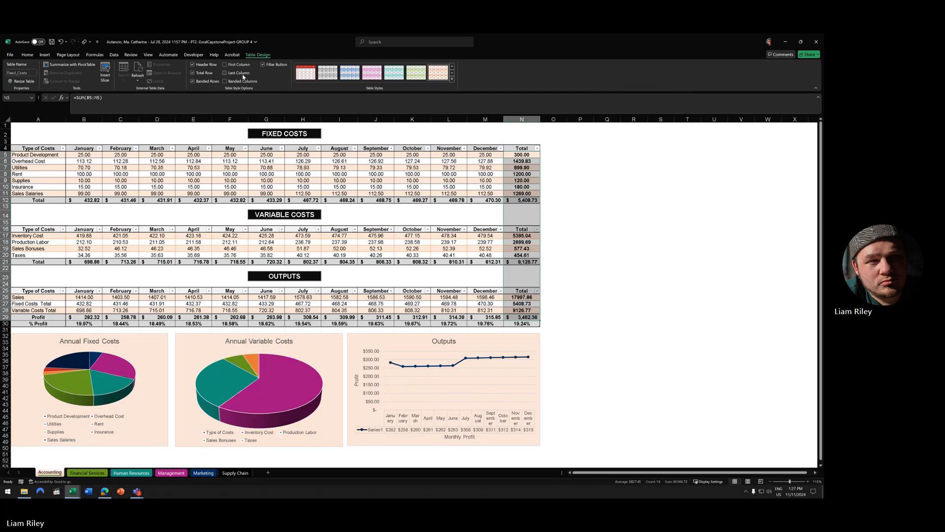
left_click(454, 161)
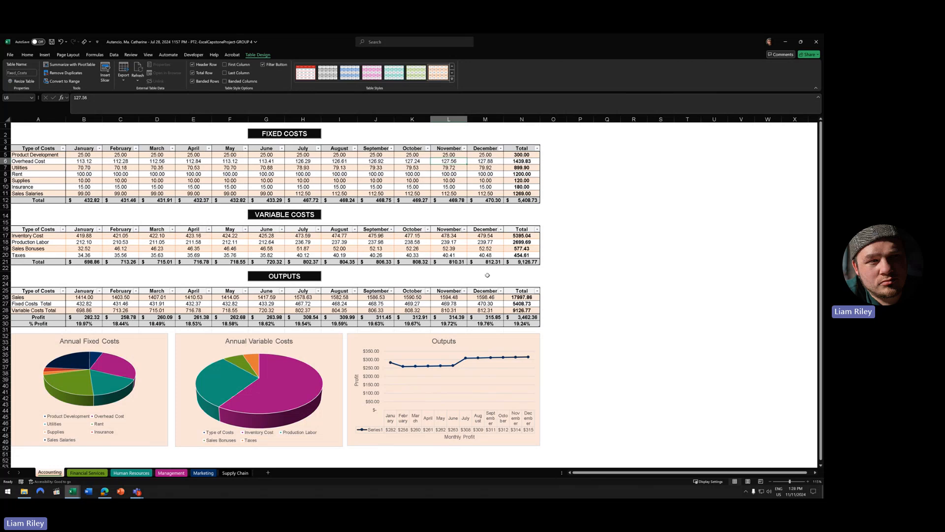
left_click(525, 156)
key("ctrl+shift+Down")
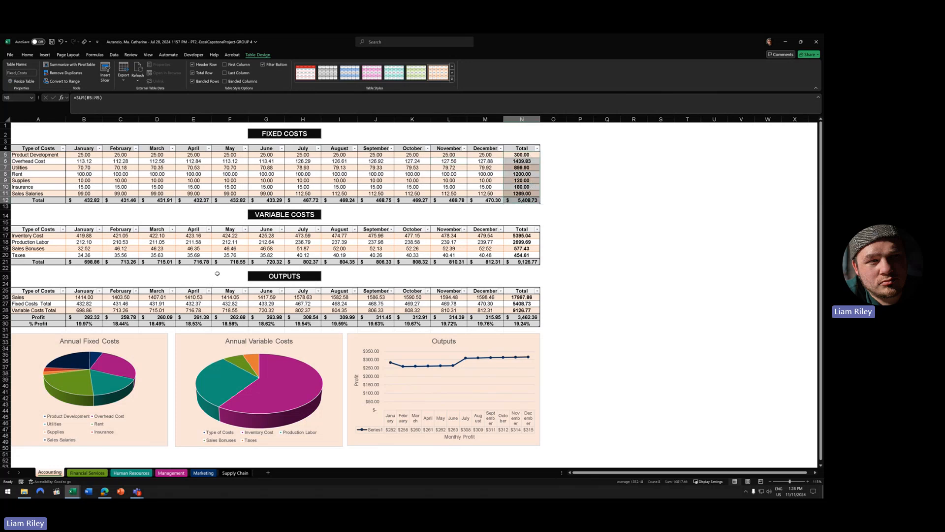
left_click(41, 200)
left_click(42, 262)
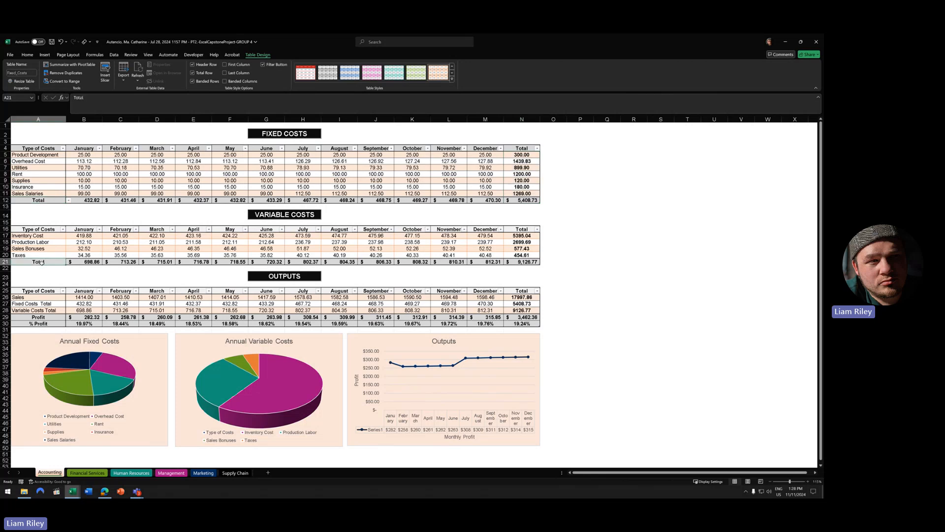
left_click(30, 200)
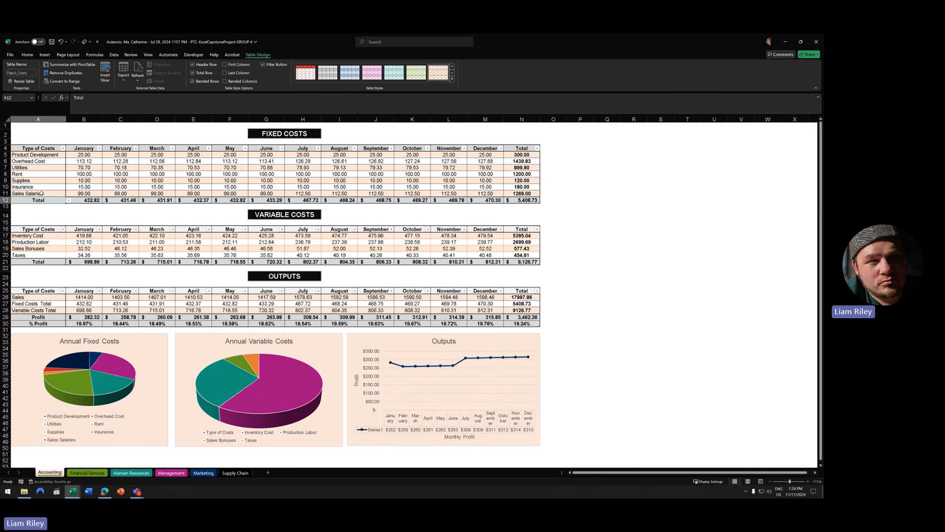
left_click(27, 55)
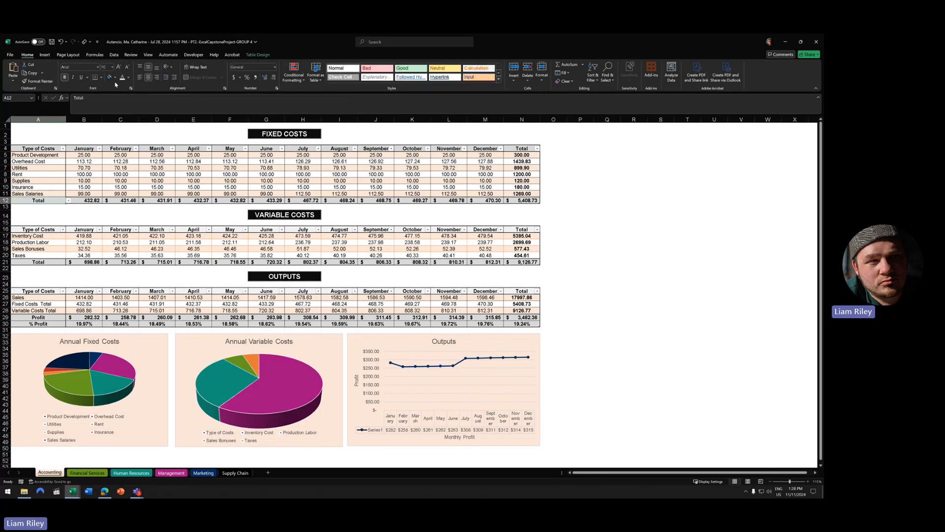
left_click(140, 77)
left_click(149, 79)
key("ctrl+z")
left_click(175, 79)
left_click(174, 79)
left_click(61, 42)
left_click(61, 43)
scroll(89, 222, "up", 7, "ctrl")
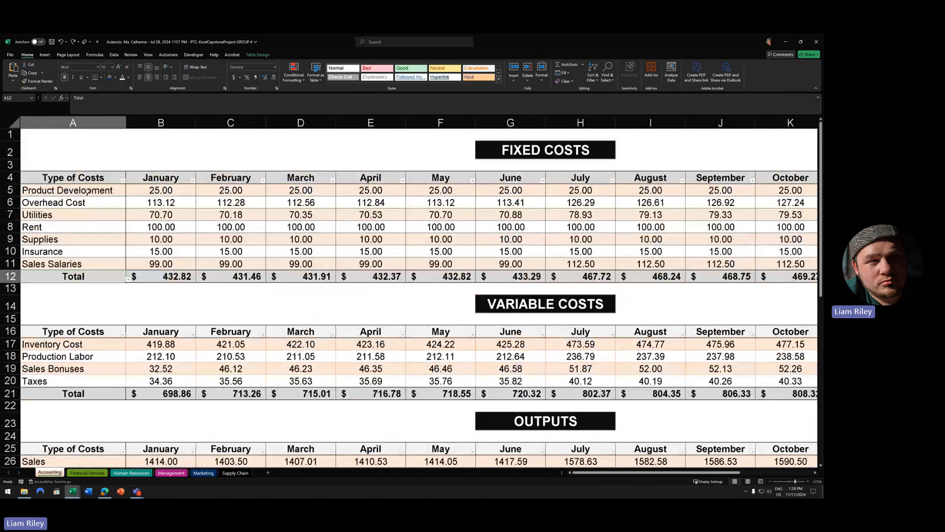
left_click_drag(83, 192, 89, 263)
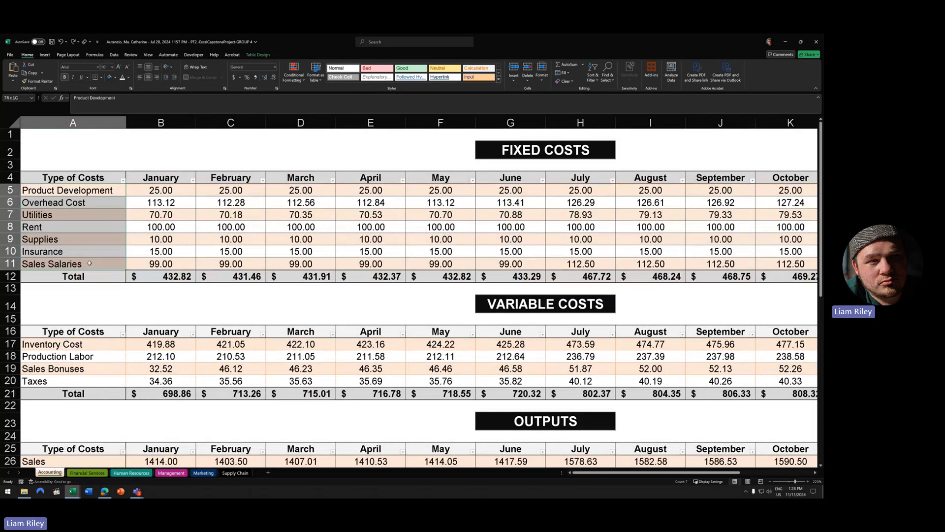
left_click(79, 201)
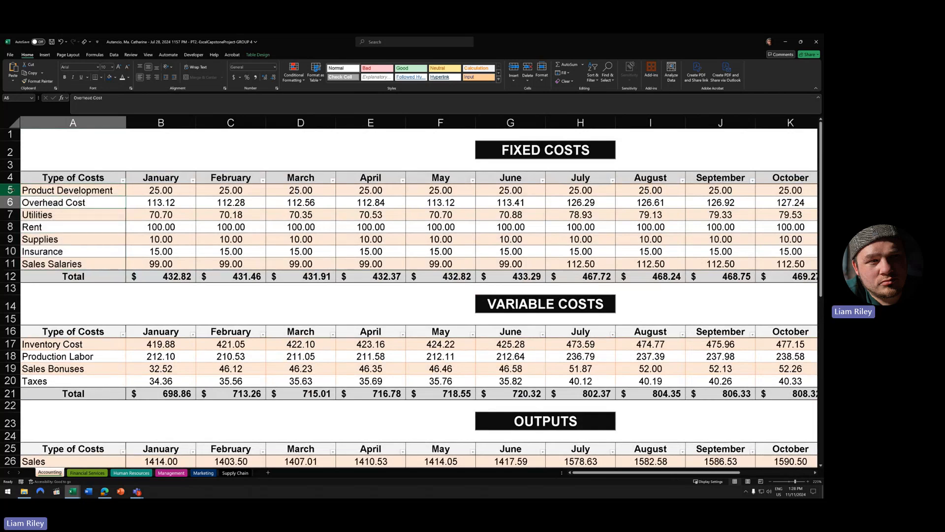
left_click(10, 191)
left_click(10, 215)
left_click(10, 227)
left_click(10, 239)
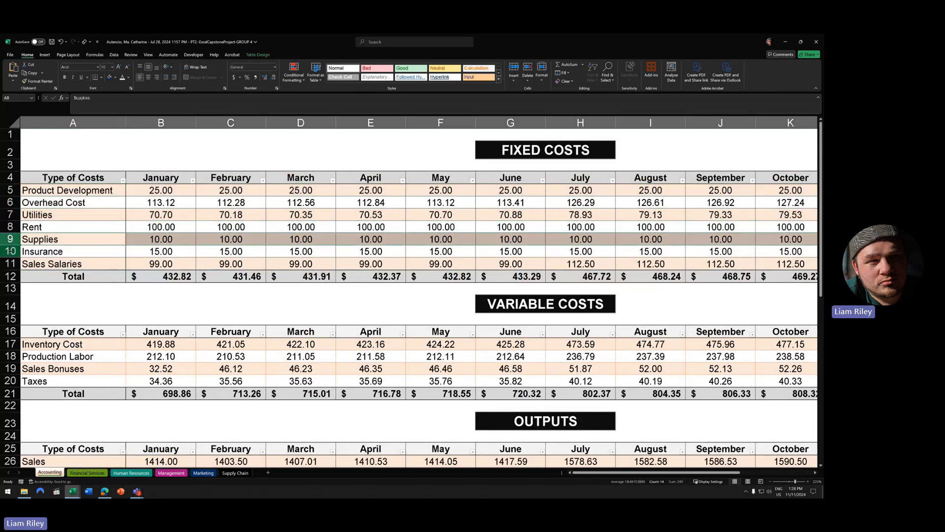
left_click(10, 252)
left_click(10, 264)
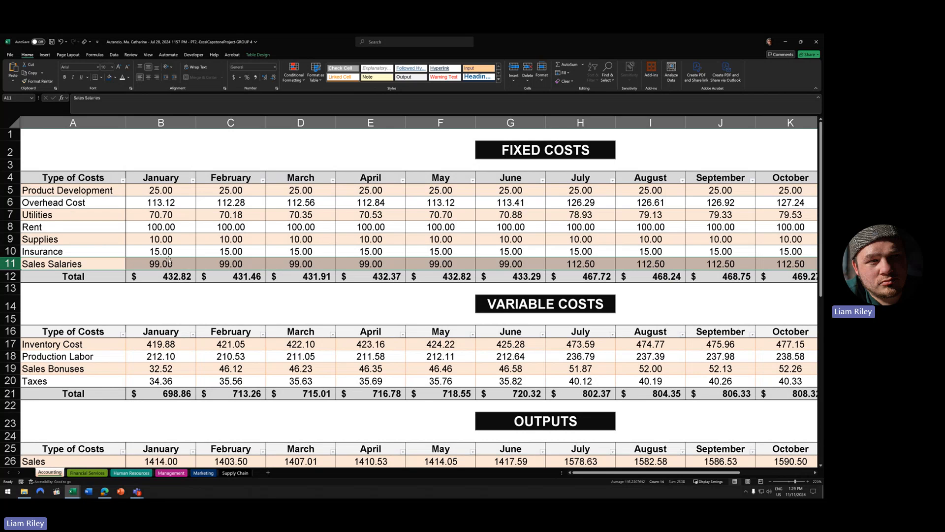
left_click(172, 278)
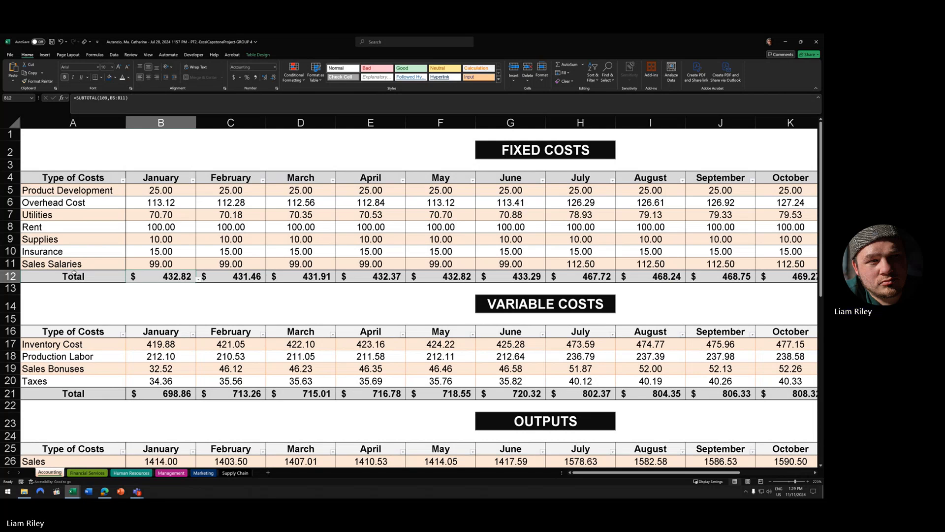
key("Left")
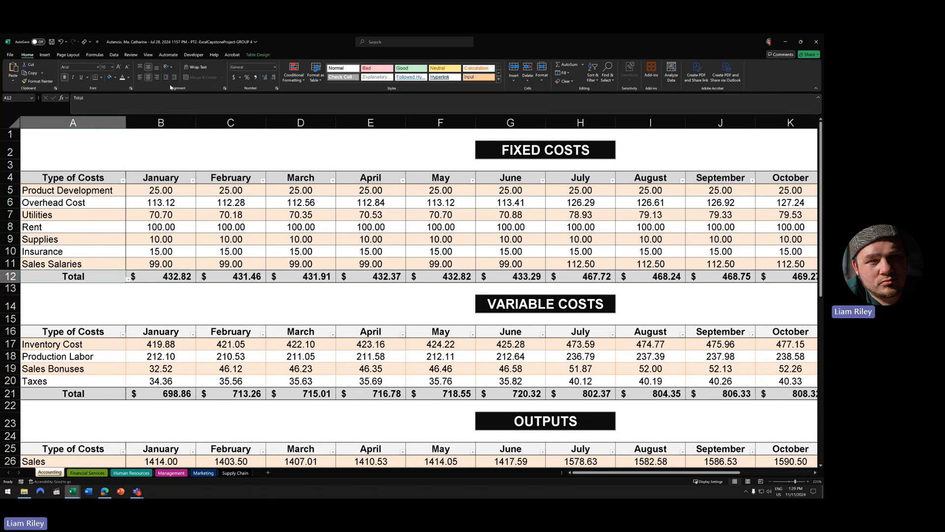
left_click(140, 77)
left_click(11, 277)
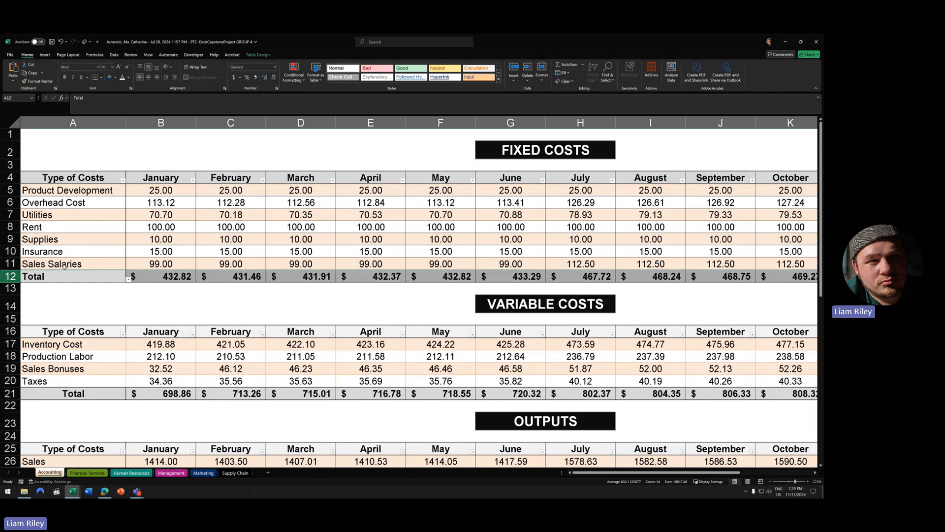
left_click_drag(64, 191, 64, 264)
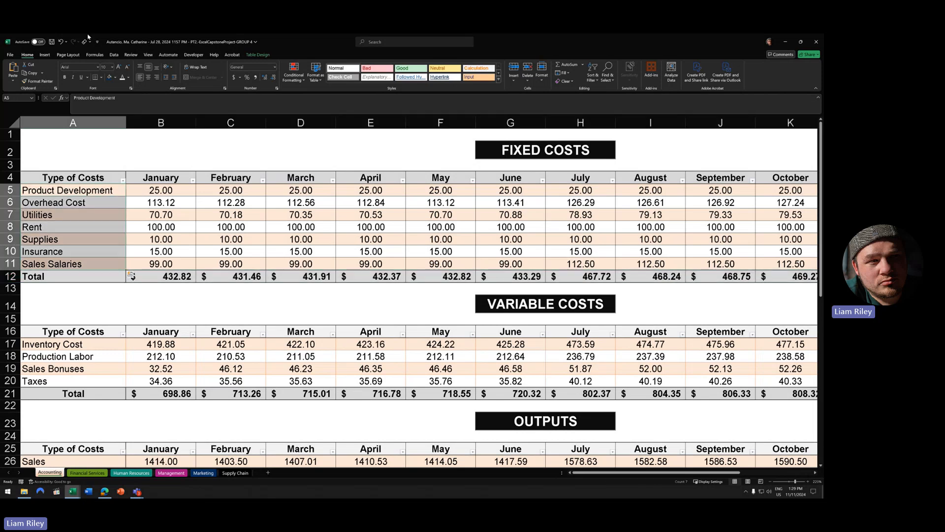
left_click(55, 227)
left_click(41, 278)
left_click(148, 76)
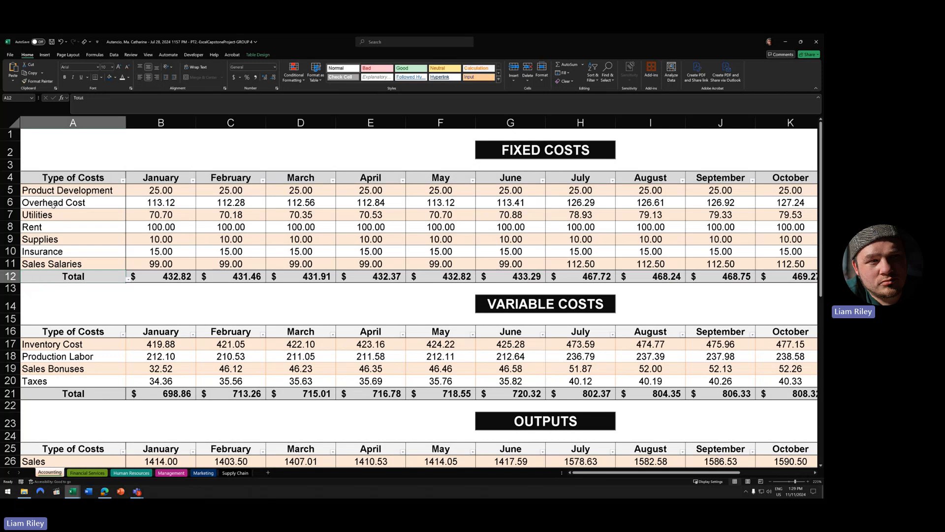
left_click_drag(33, 190, 42, 265)
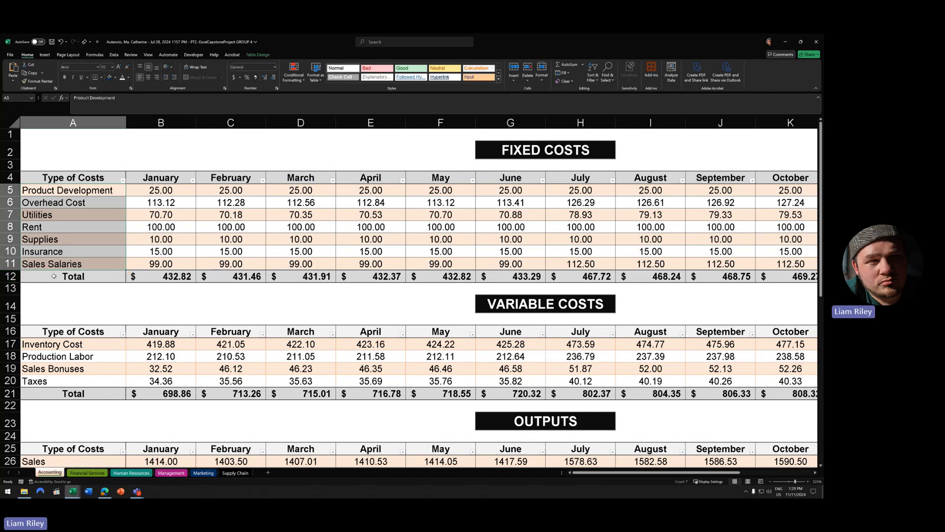
left_click(108, 251)
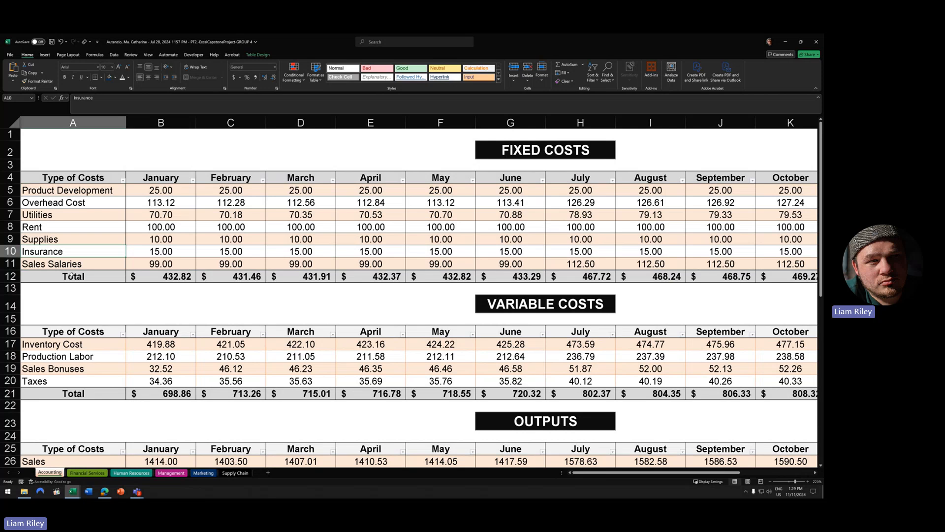
left_click(49, 213)
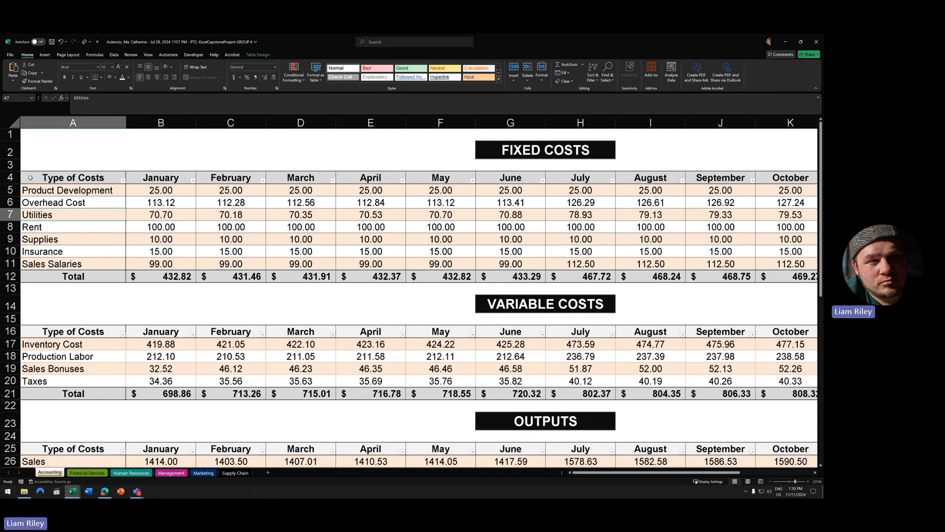
left_click(19, 180)
left_click(21, 276)
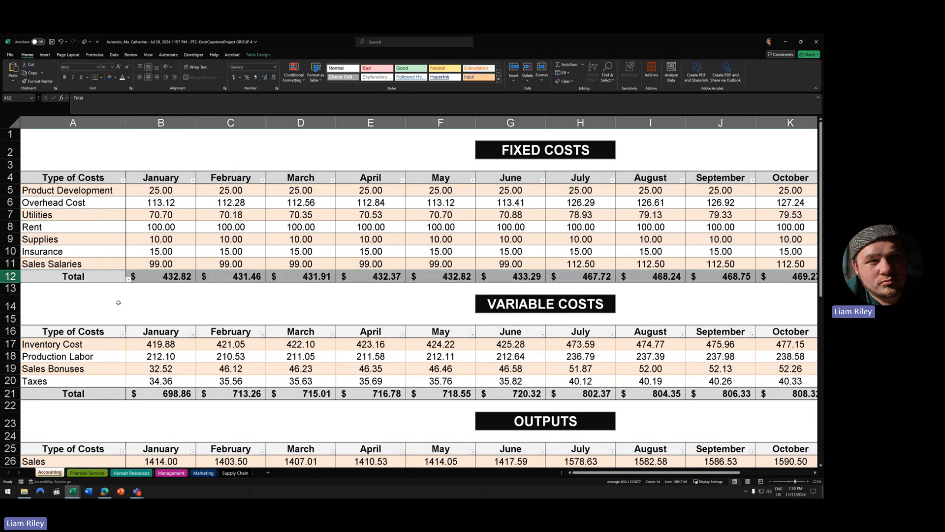
left_click(295, 252)
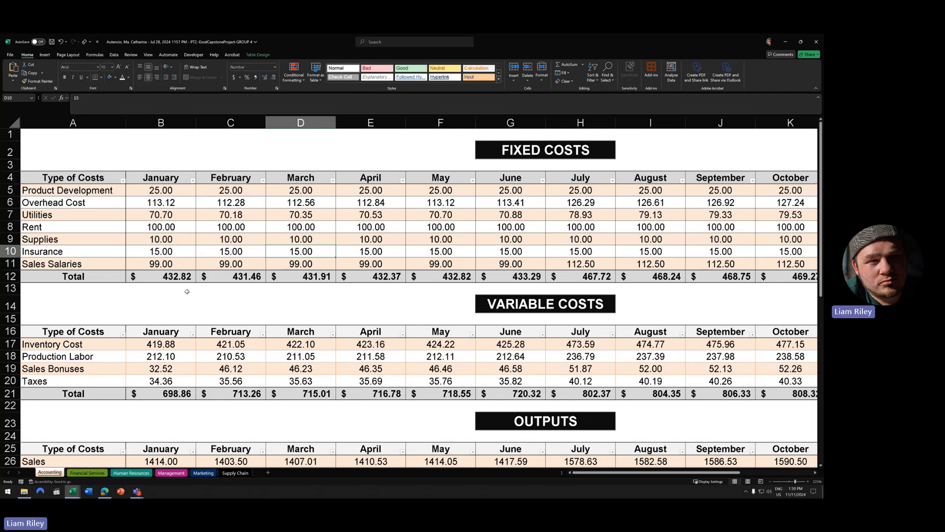
left_click(10, 276)
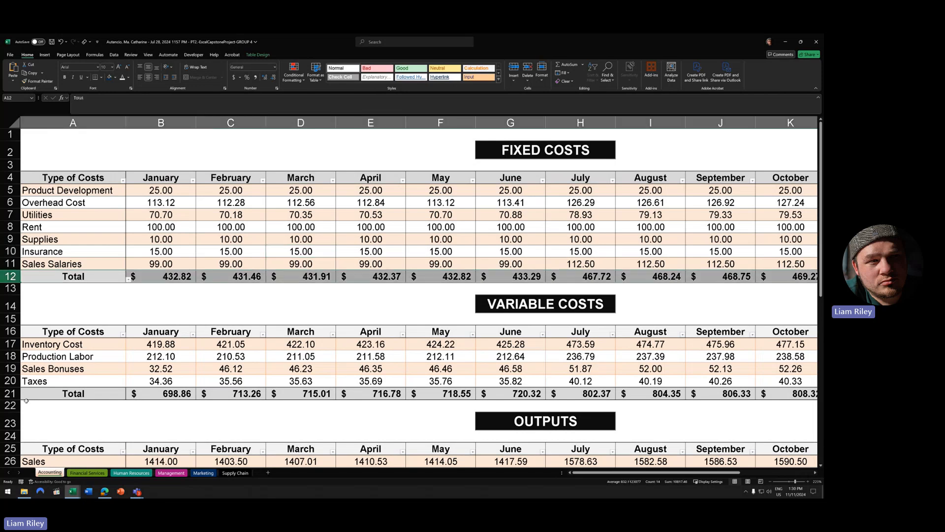
left_click(10, 394)
scroll(95, 342, "down", 5)
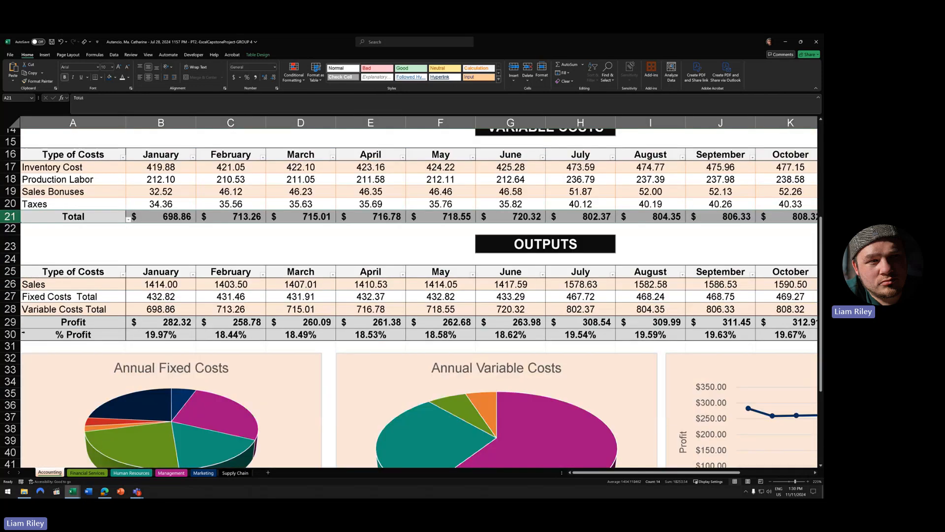
left_click(10, 322)
left_click(10, 335)
scroll(133, 273, "up", 5)
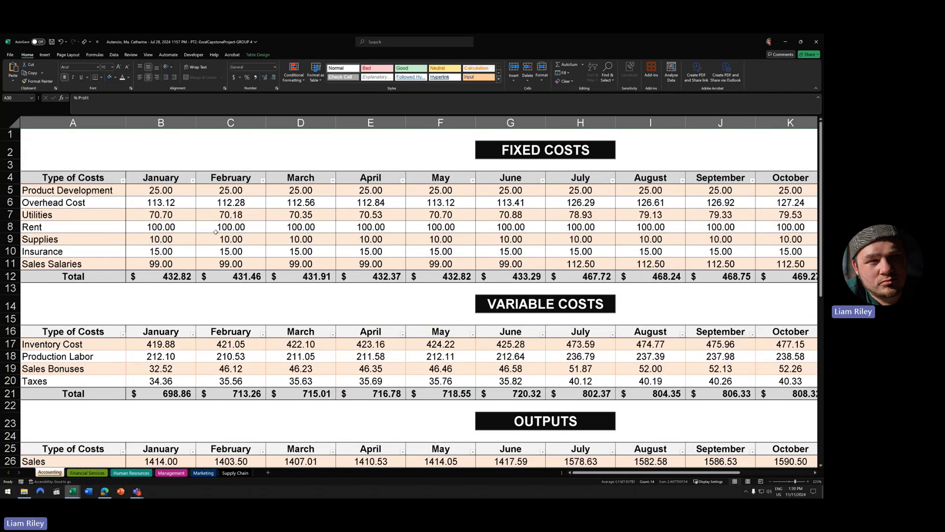
left_click(544, 153)
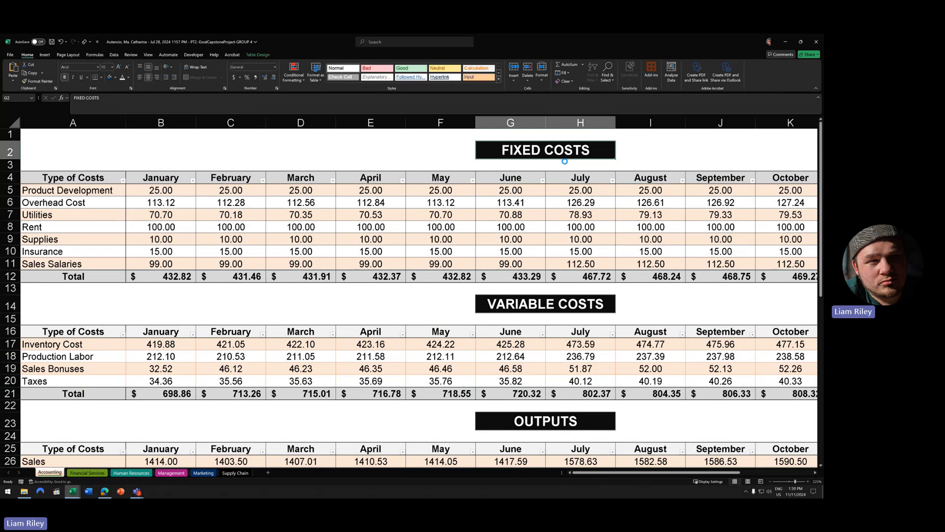
key("alt+Tab")
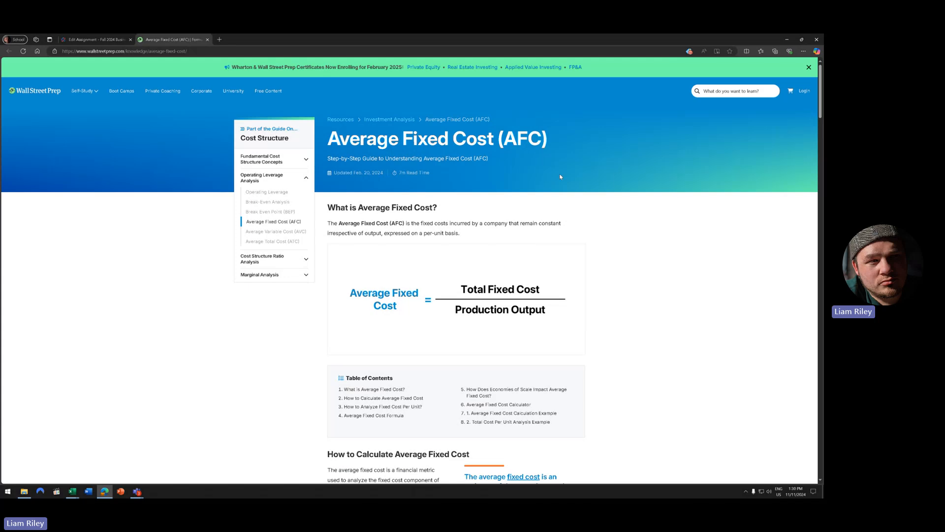
key("alt+Tab")
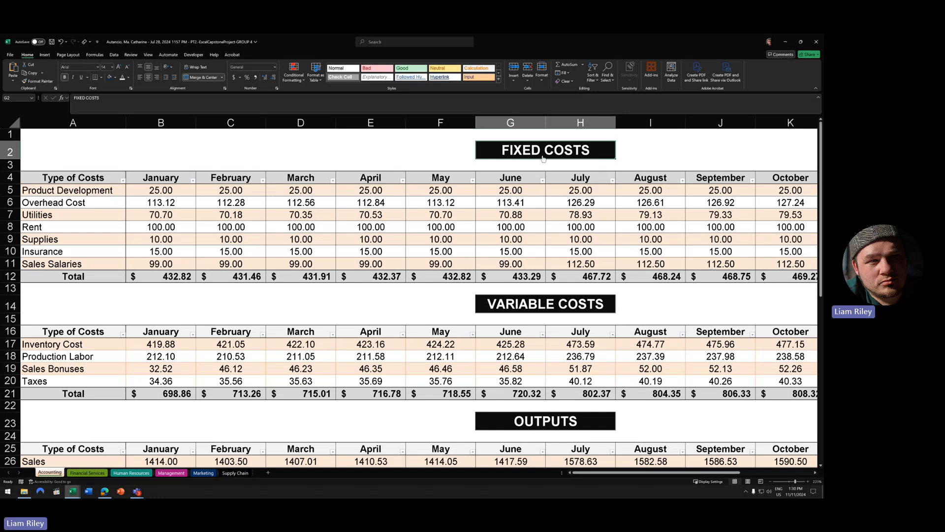
left_click(551, 160)
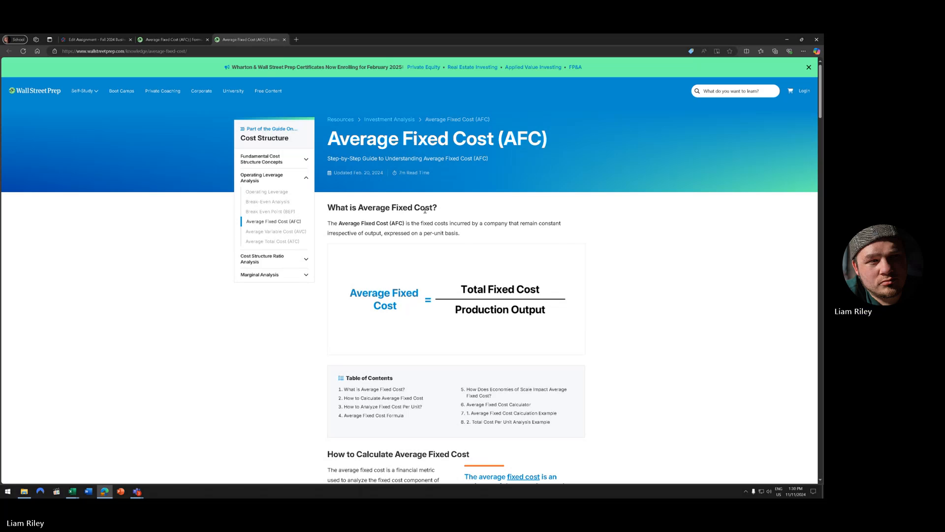
key("alt+Tab")
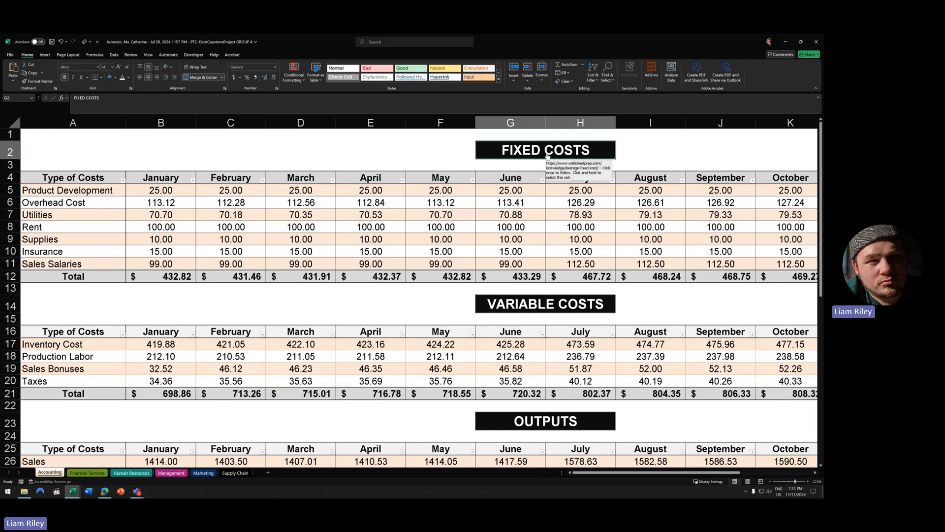
right_click(489, 150)
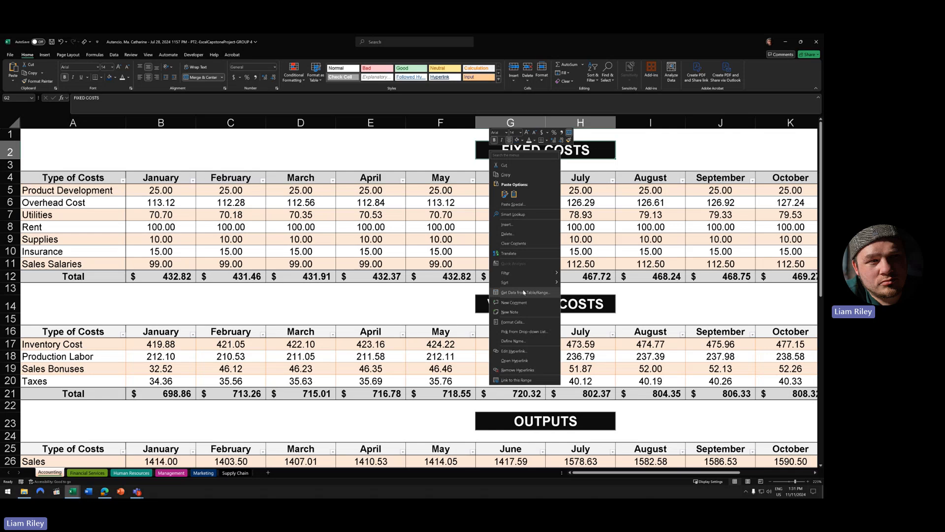
left_click(412, 144)
left_click(649, 156)
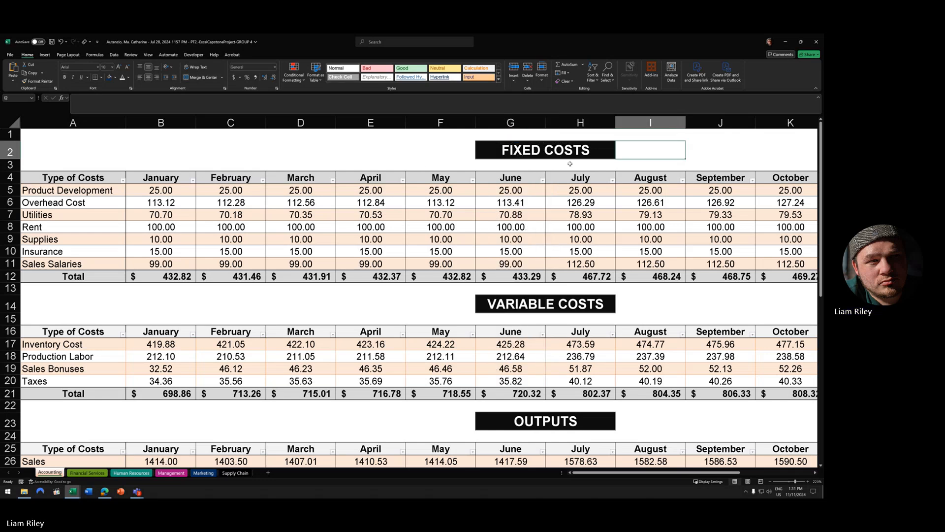
left_click(532, 156)
key("shift+F10")
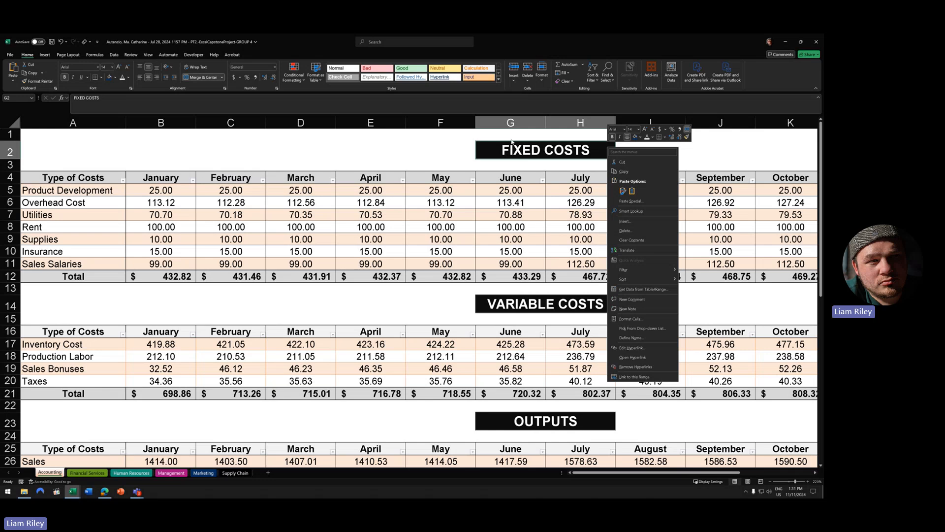
right_click(487, 150)
left_click(639, 162)
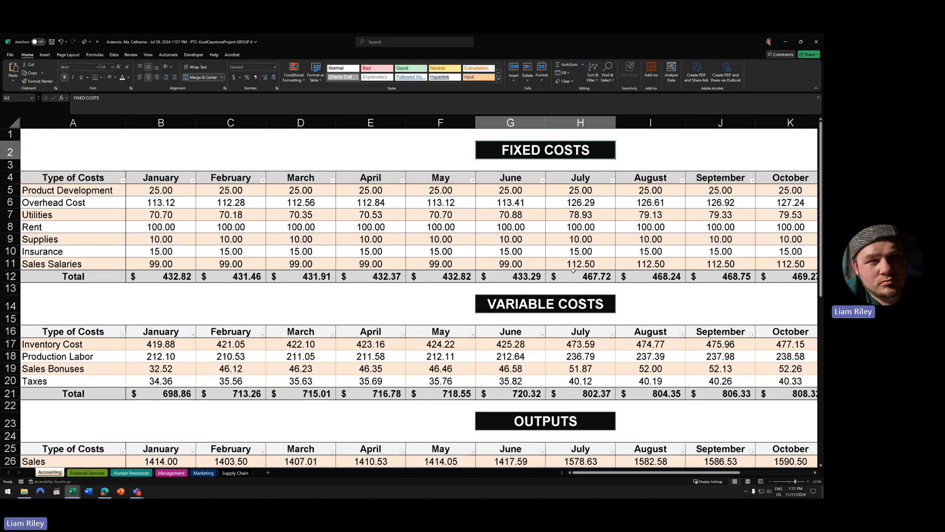
scroll(577, 306, "down", 4)
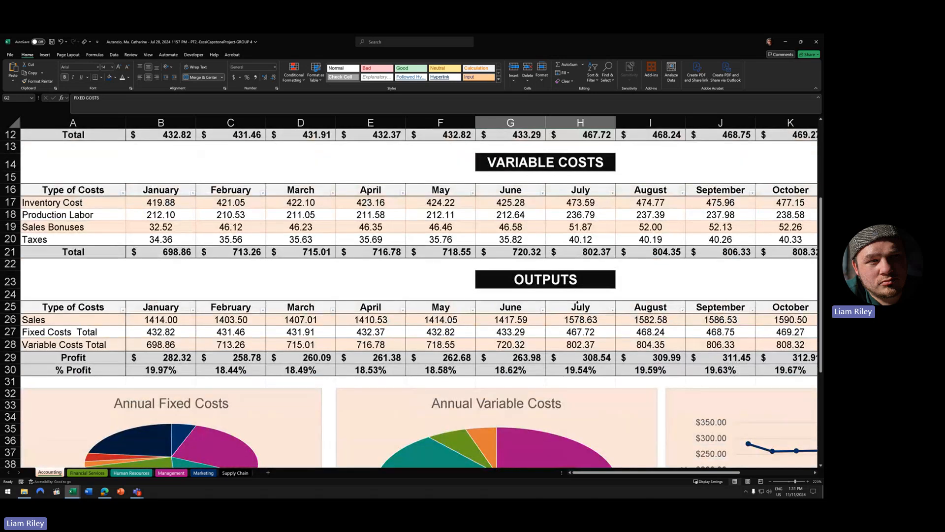
- Uncheck Filter Button in Table Design for FIXED COSTS, VARIABLE COSTS and OUTPUTS in turn
scroll(578, 303, "up", 4)
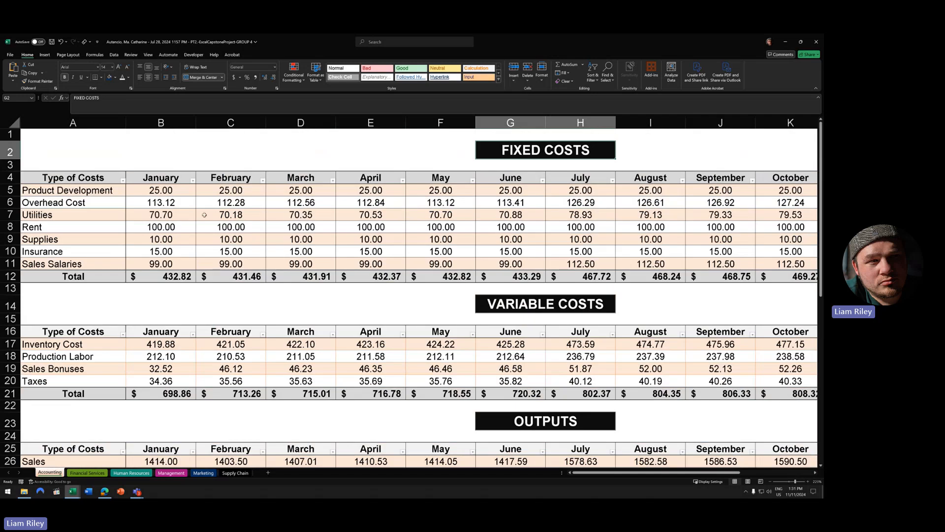
left_click(156, 236)
left_click(263, 56)
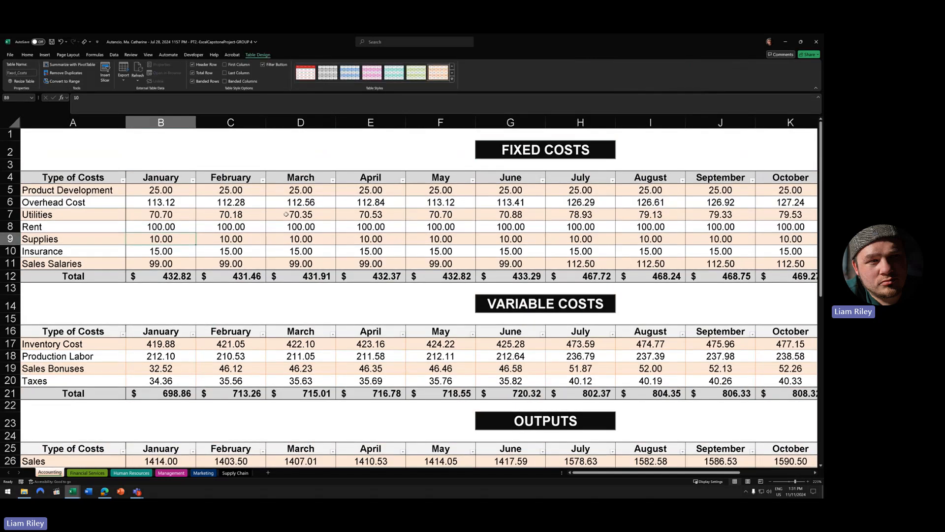
left_click(316, 214)
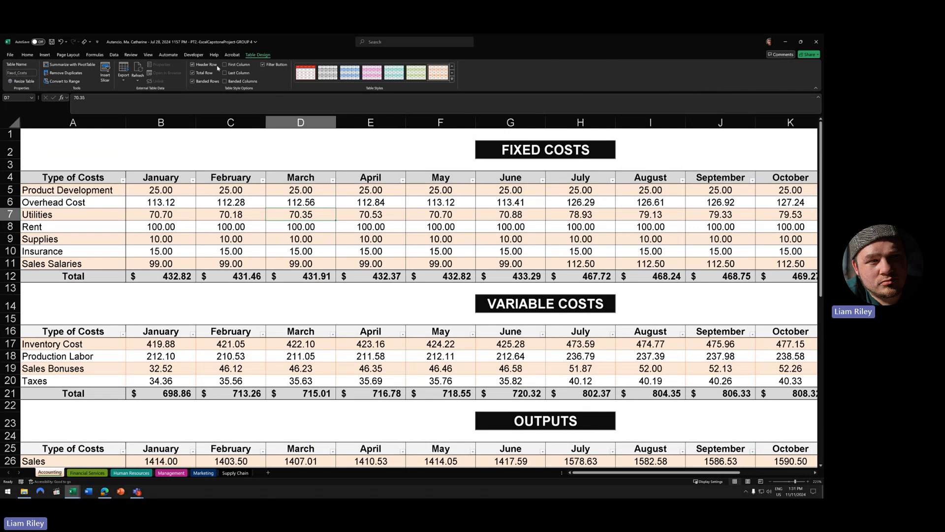
left_click(264, 65)
left_click(323, 354)
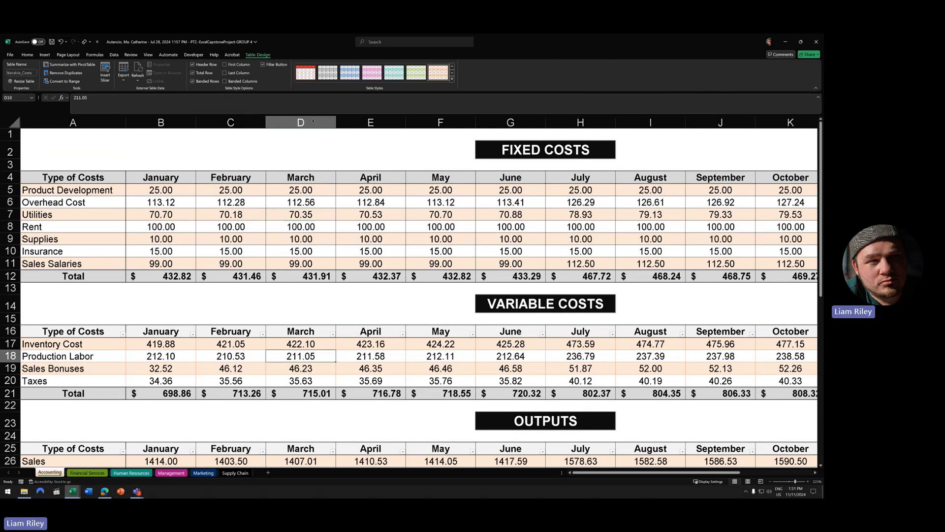
left_click(276, 66)
scroll(330, 365, "down", 2)
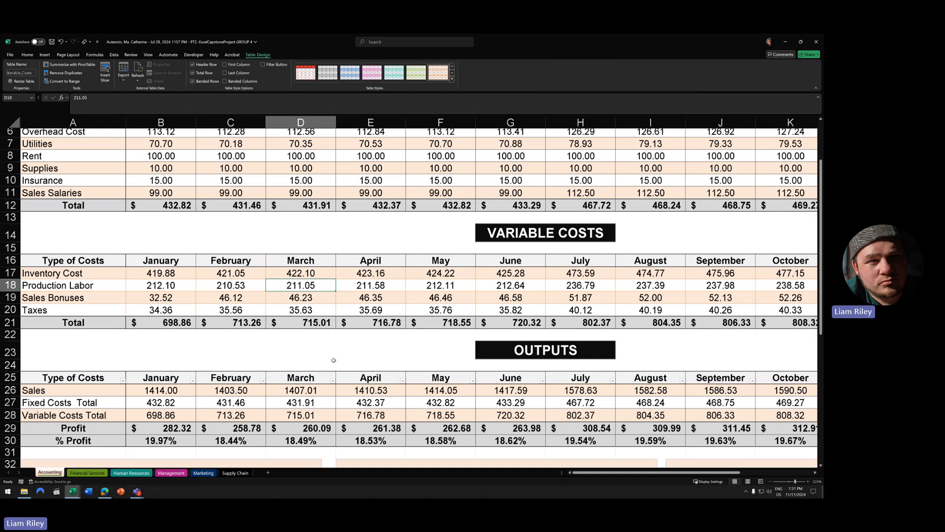
left_click(325, 389)
left_click(276, 65)
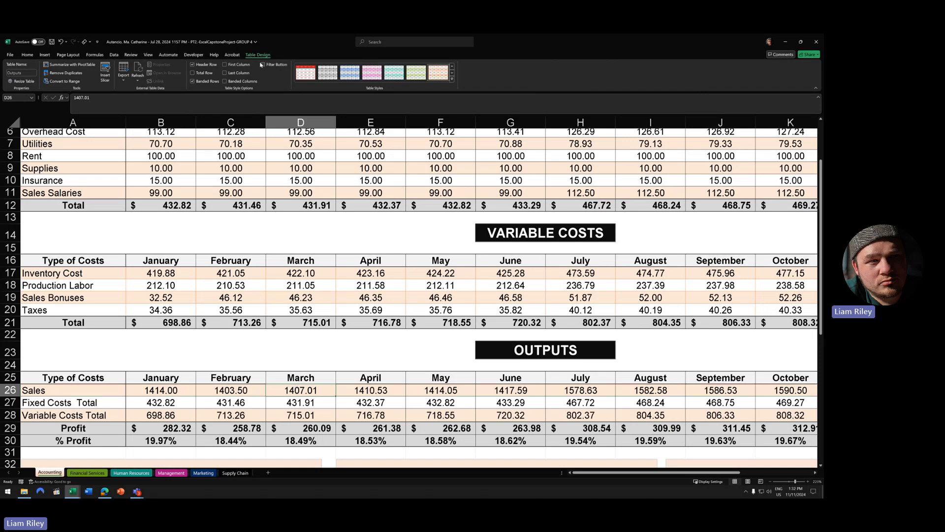
- Zoom out four steps to see more of the Accounting sheet
left_click(771, 482)
left_click(771, 482)
left_click(772, 482)
left_click(772, 482)
left_click(771, 482)
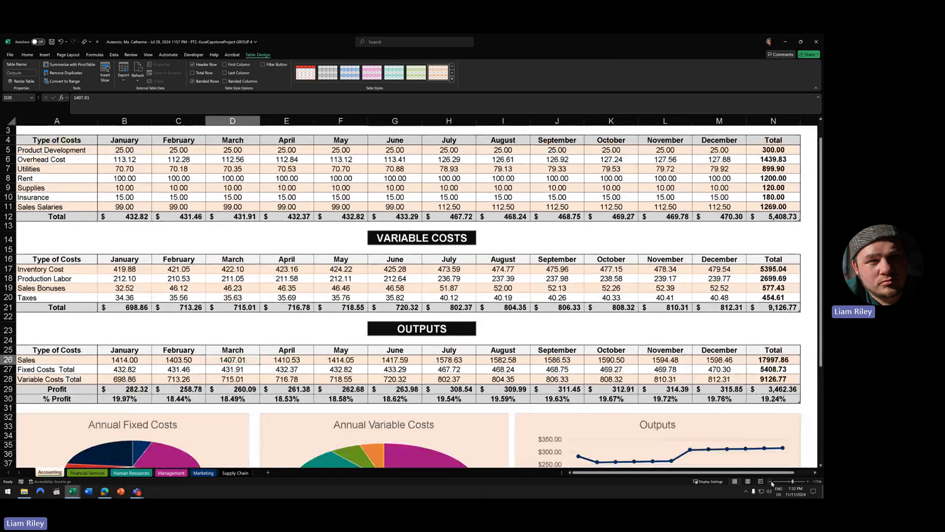
left_click(772, 482)
left_click(771, 482)
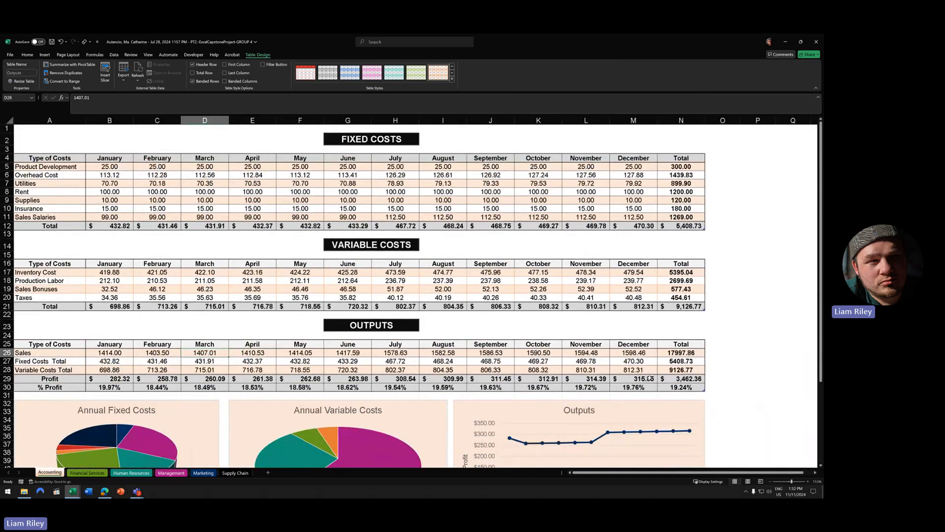
scroll(492, 380, "down", 5)
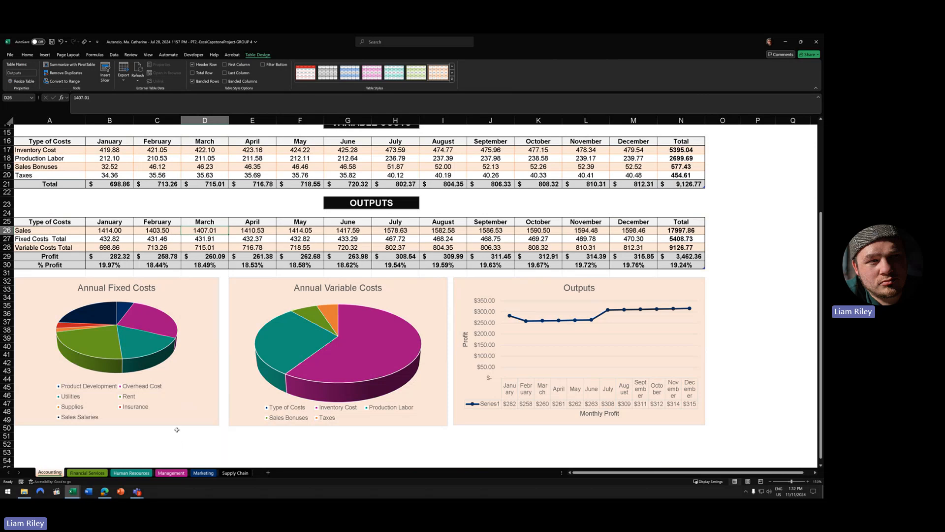
scroll(202, 405, "down", 3)
scroll(202, 405, "up", 12)
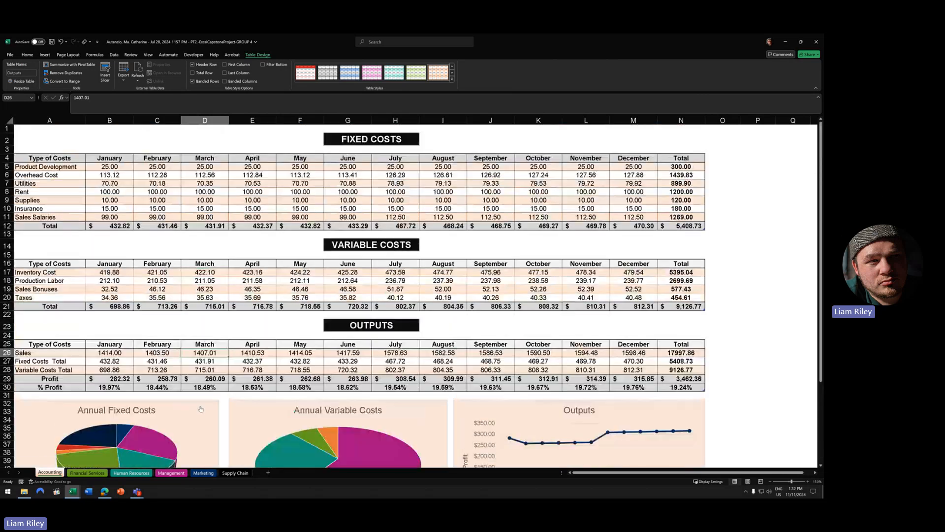
scroll(201, 404, "down", 10)
scroll(201, 405, "up", 2)
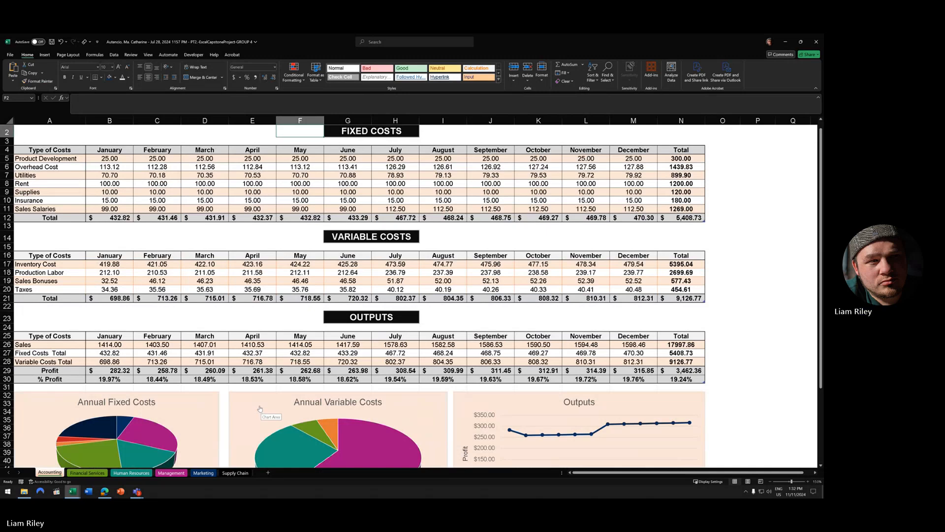
scroll(259, 409, "down", 7)
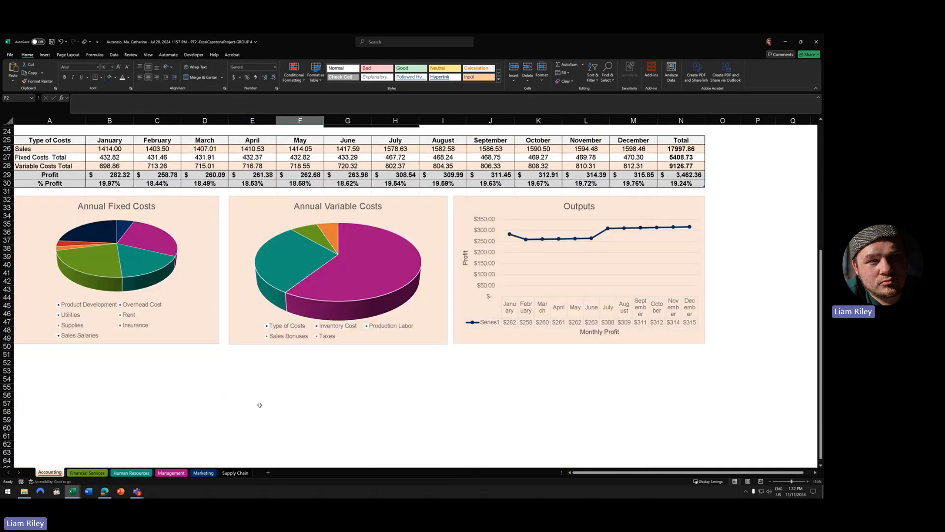
scroll(259, 405, "up", 3)
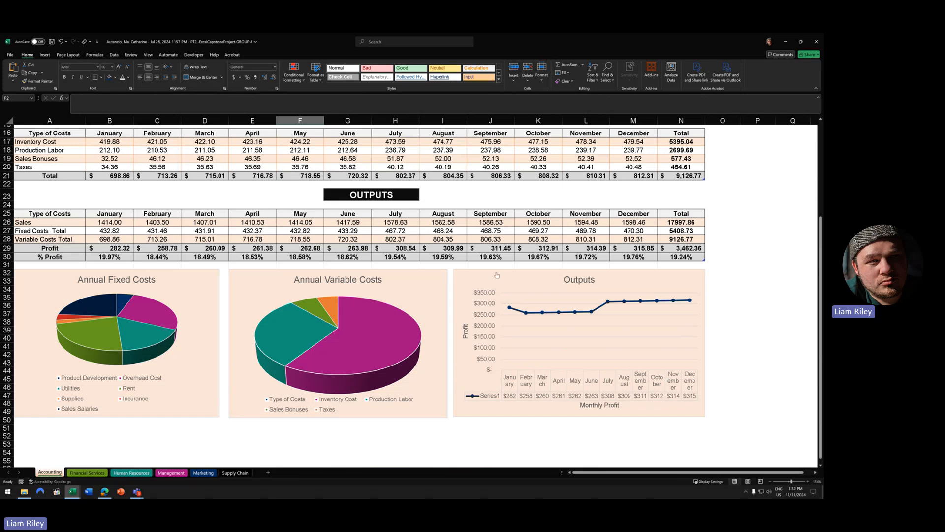
left_click(300, 184)
scroll(261, 320, "up", 5)
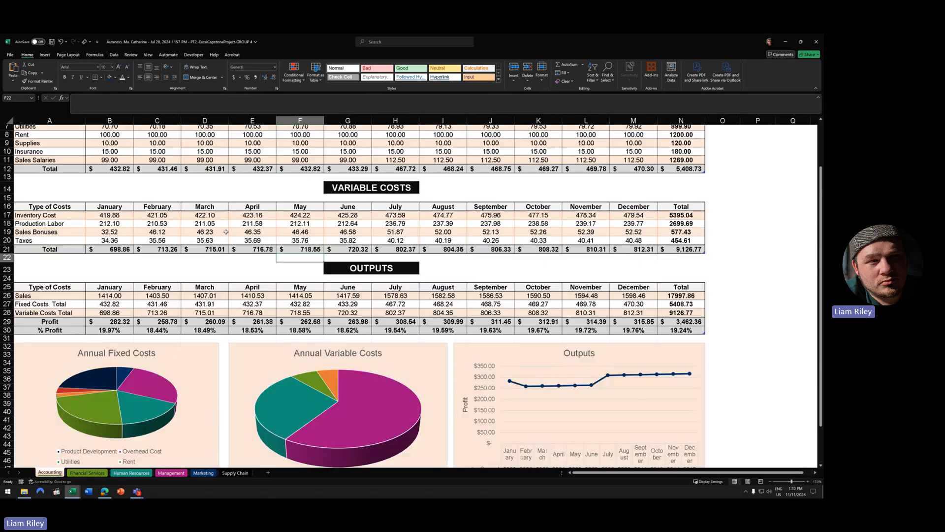
scroll(283, 340, "down", 3)
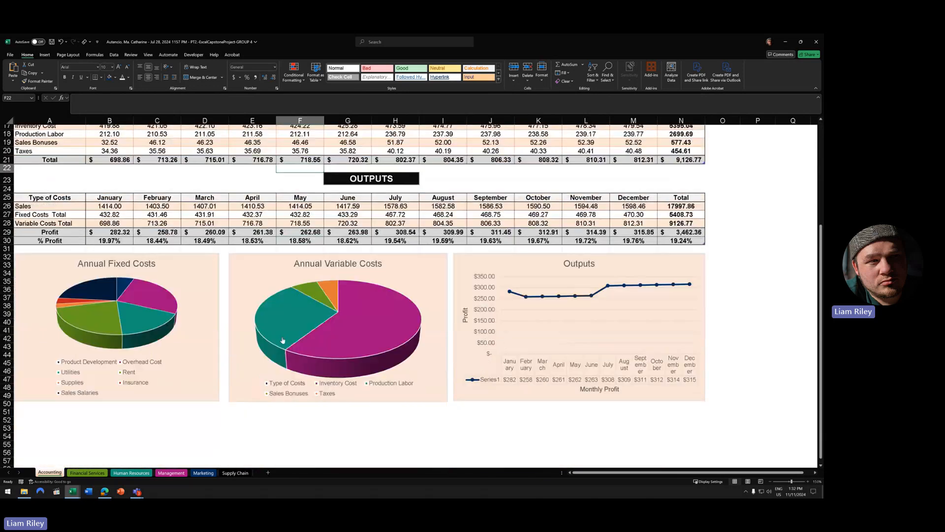
mouse_move(365, 352)
scroll(299, 319, "down", 3, "ctrl")
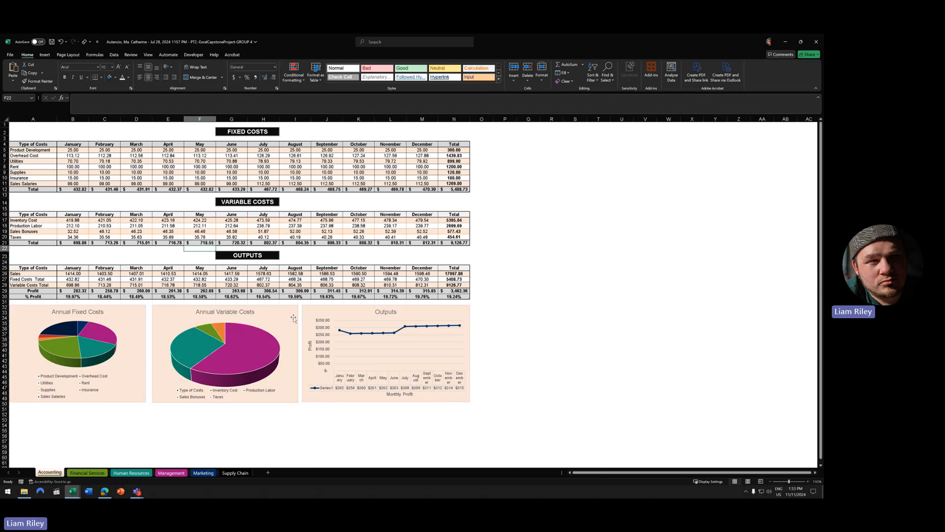
scroll(292, 317, "up", 1, "ctrl")
scroll(292, 317, "up", 3, "ctrl")
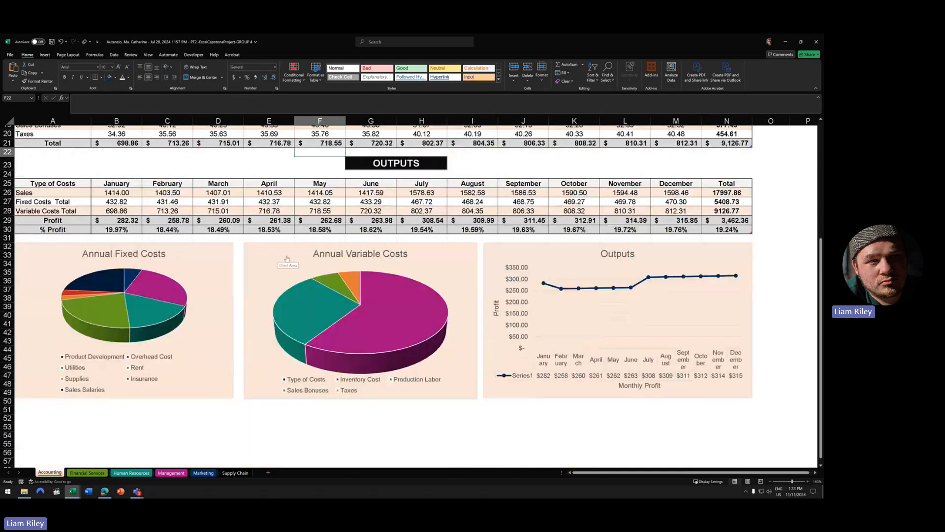
scroll(276, 261, "up", 6)
scroll(294, 286, "down", 2)
scroll(294, 285, "down", 3)
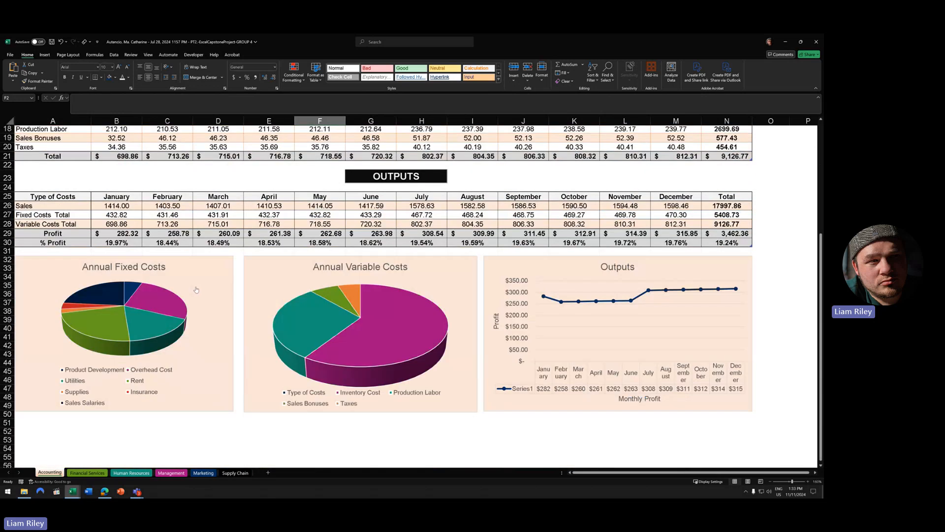
scroll(276, 284, "up", 5)
scroll(246, 280, "down", 10)
scroll(212, 280, "up", 10)
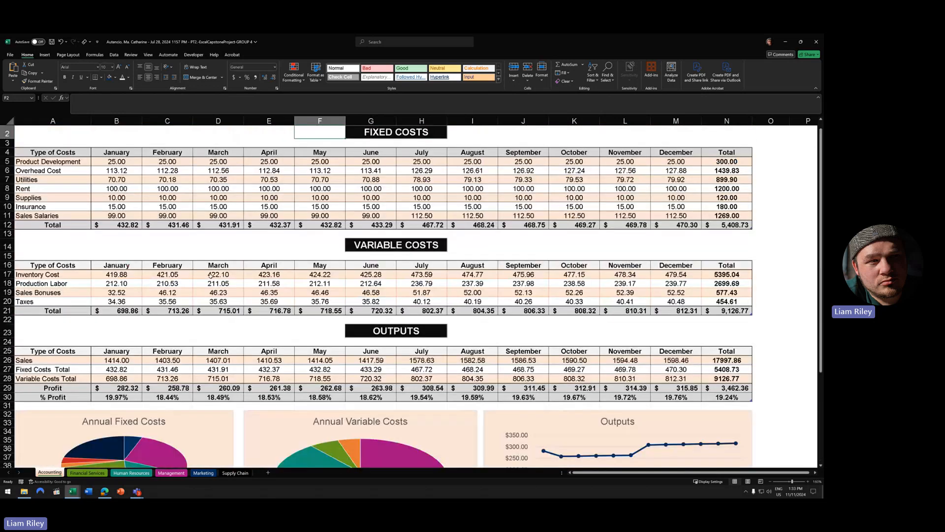
scroll(211, 276, "down", 6)
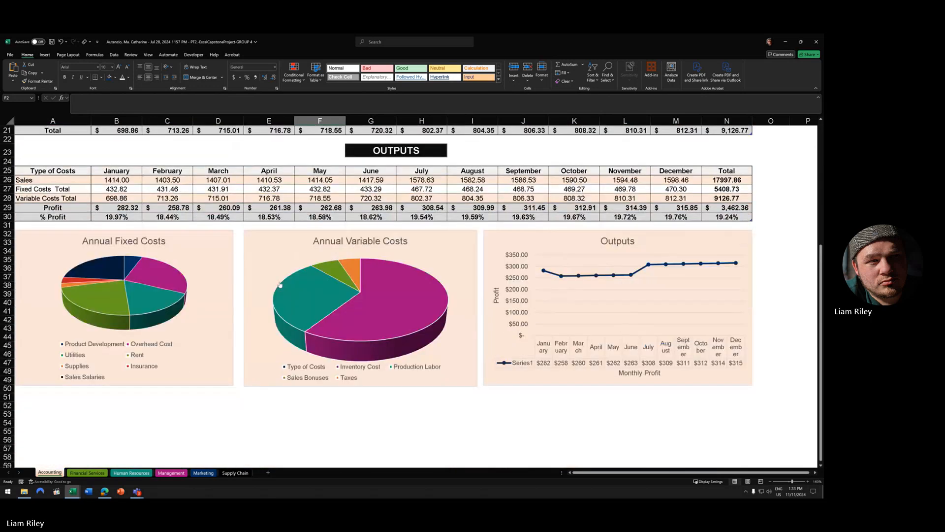
scroll(281, 283, "up", 3)
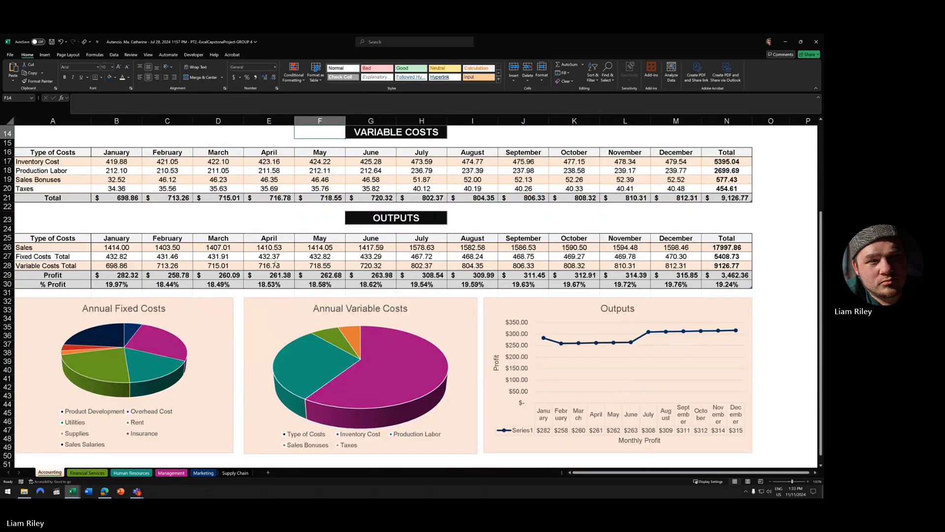
left_click(289, 133)
scroll(306, 261, "up", 1)
scroll(306, 262, "down", 2)
scroll(306, 261, "down", 4, "ctrl")
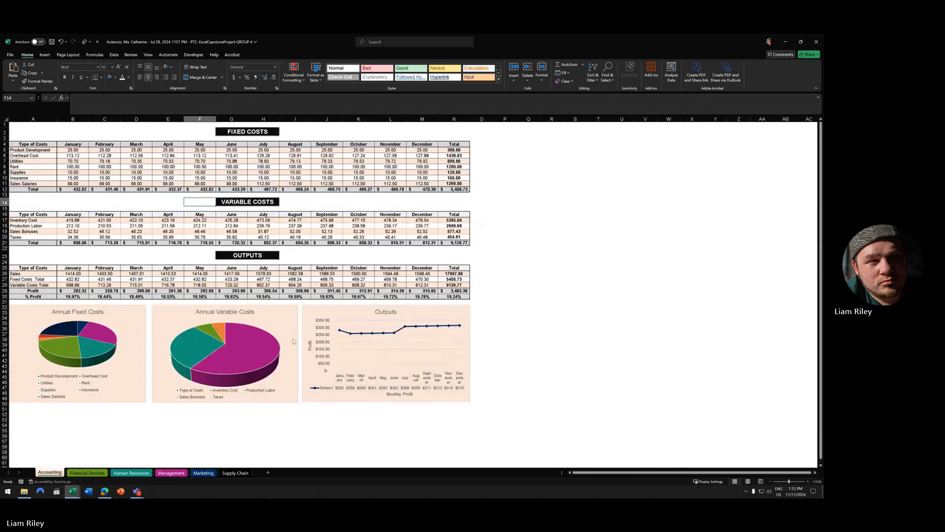
right_click(294, 338)
right_click(287, 315)
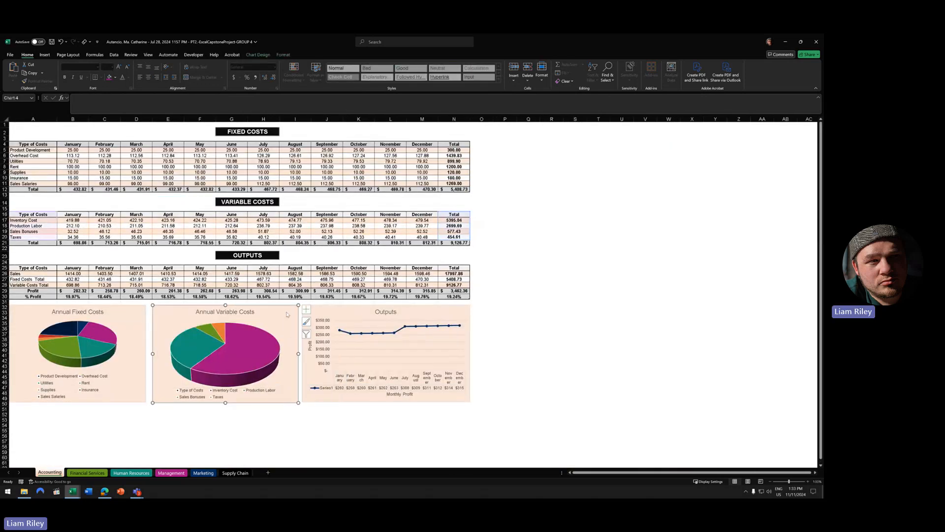
right_click(131, 316)
left_click(345, 302)
right_click(343, 315)
key("Escape")
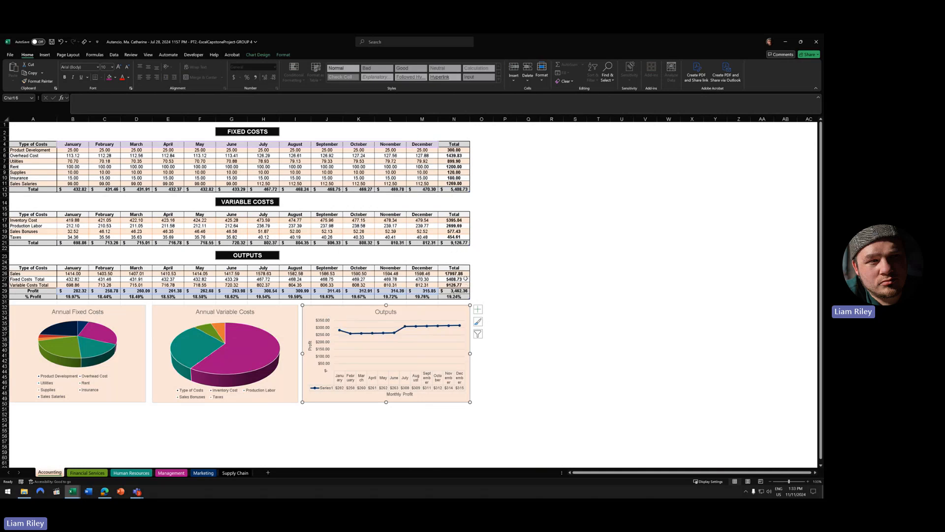
left_click(282, 56)
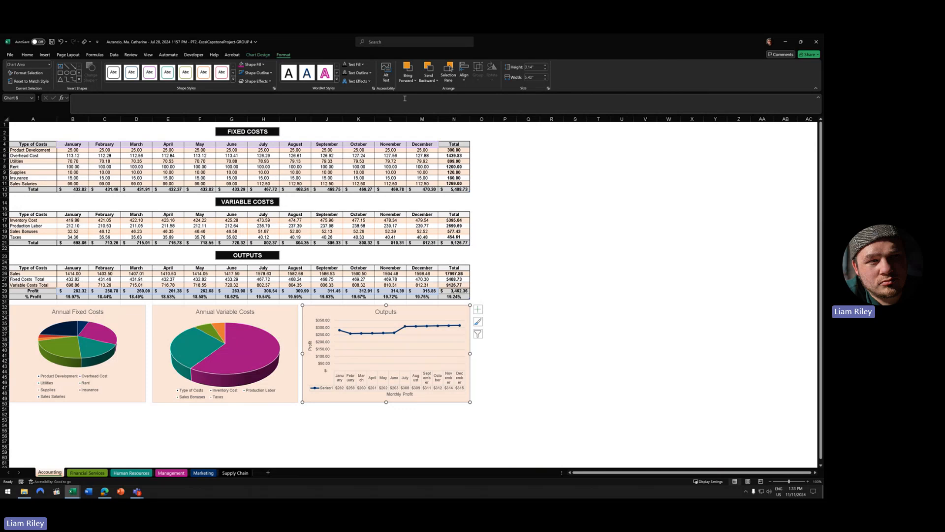
left_click(464, 81)
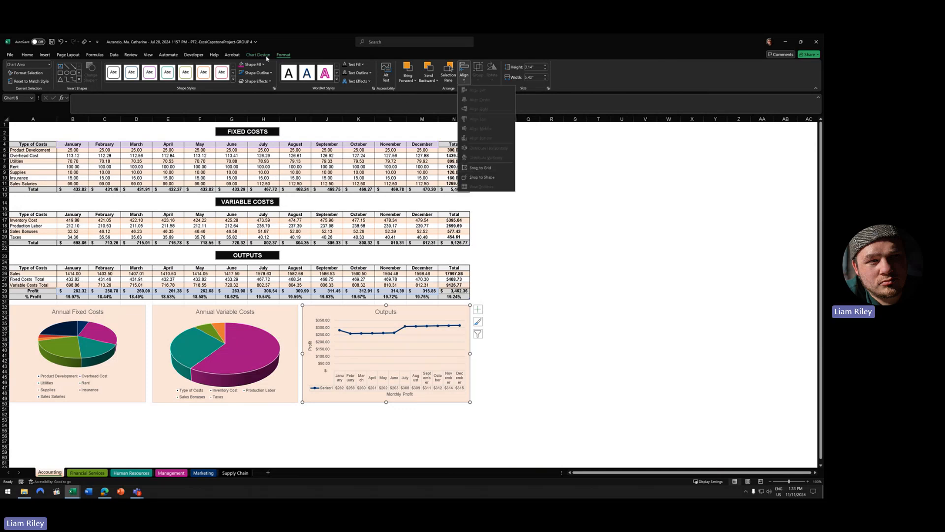
left_click(479, 168)
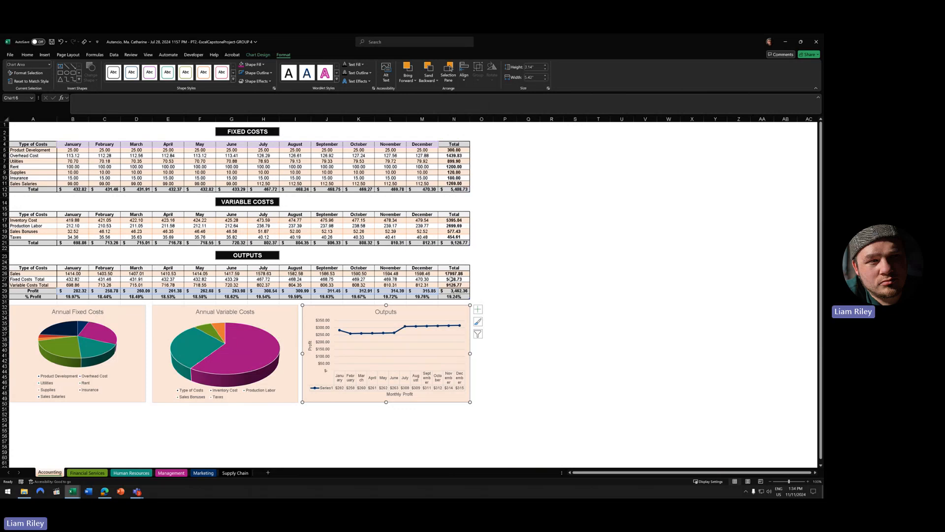
mouse_move(386, 305)
left_mouse_down()
mouse_move(387, 322)
mouse_move(394, 309)
mouse_move(386, 306)
left_mouse_up()
key("Escape")
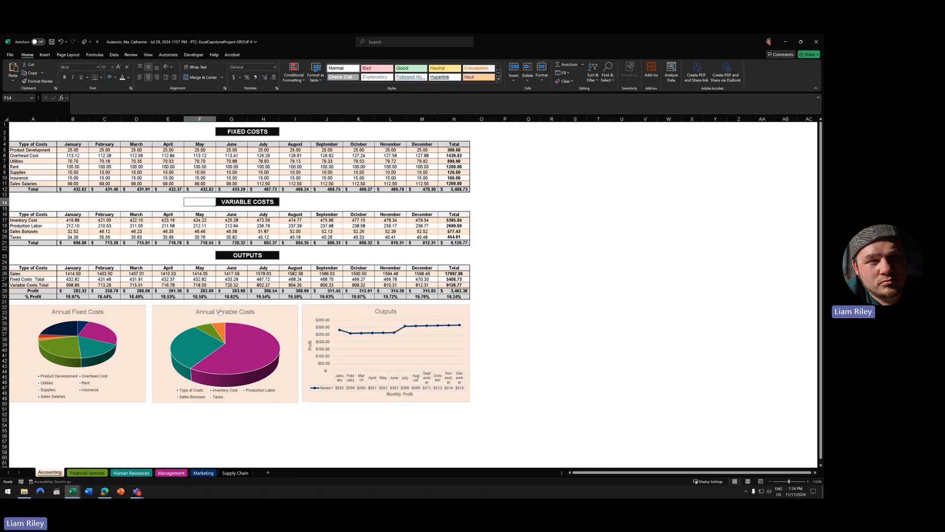
right_click(280, 308)
left_click(226, 306)
left_click_drag(225, 305, 225, 305)
left_click(555, 344)
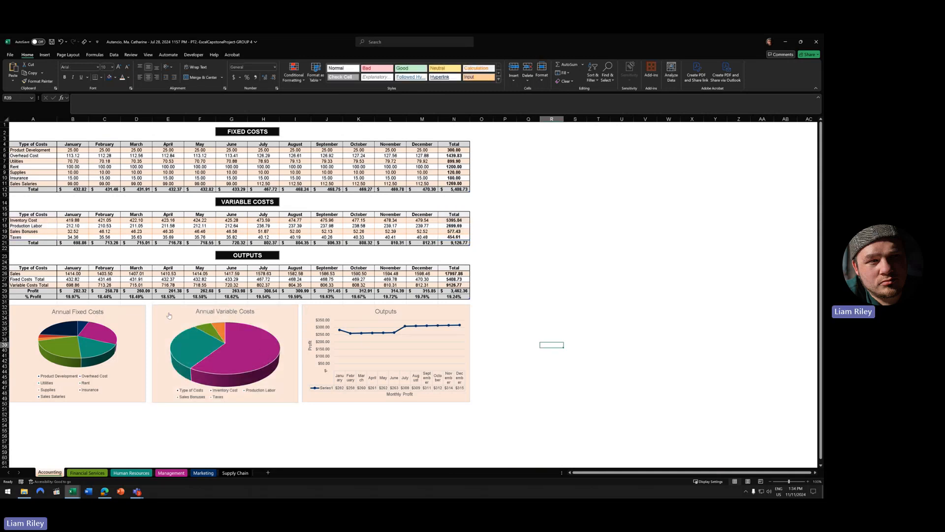
left_click(122, 316)
right_click(85, 308)
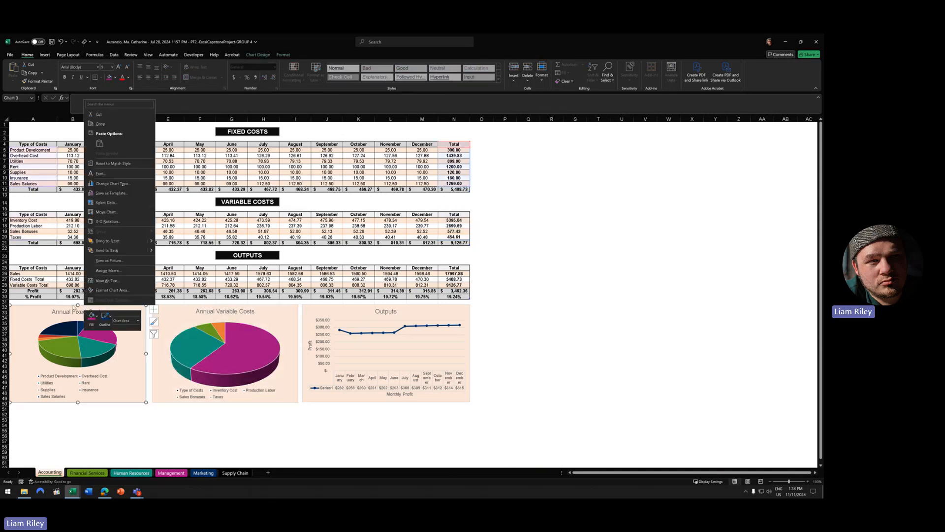
left_click(76, 304)
left_click_drag(77, 304, 83, 304)
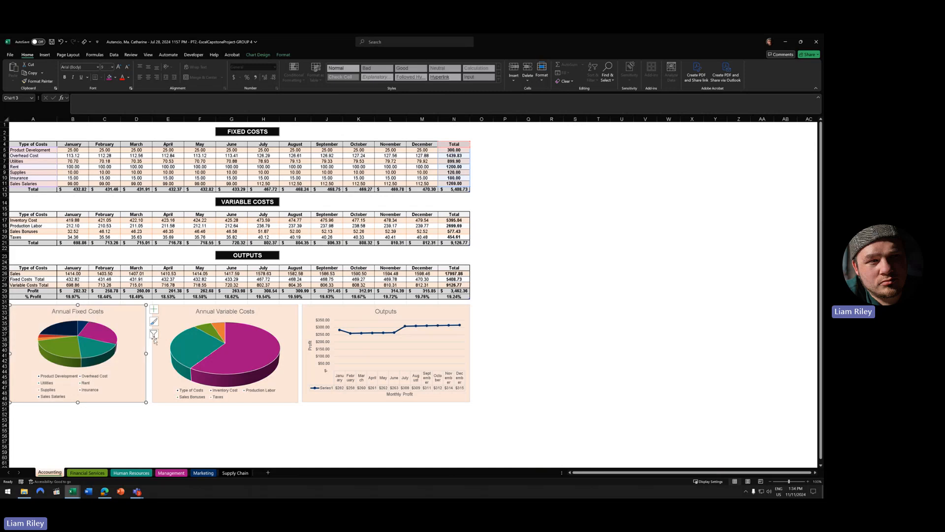
left_click(288, 354)
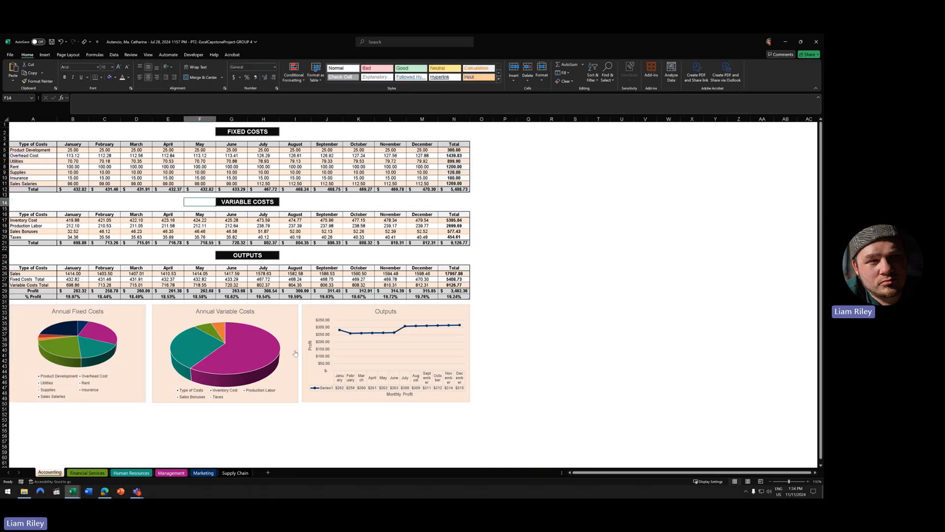
right_click(279, 331)
left_click(299, 353)
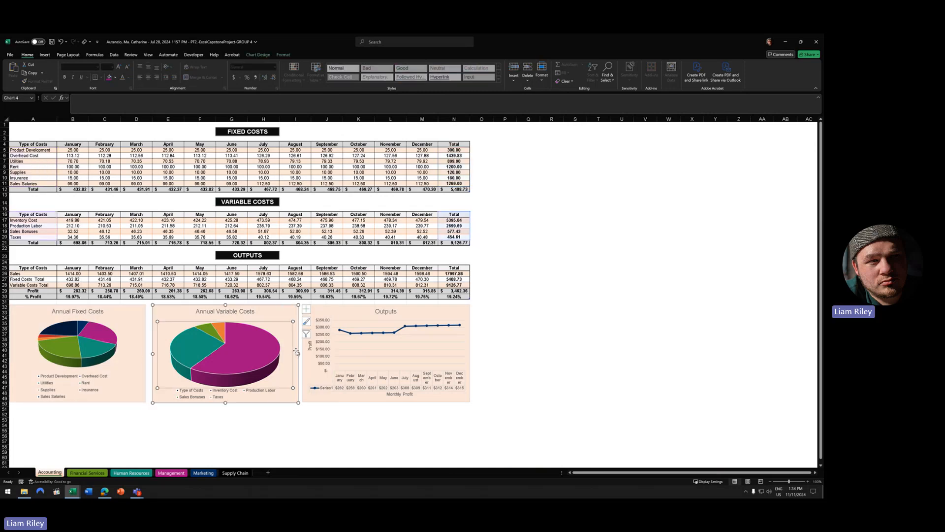
mouse_move(299, 353)
left_mouse_down()
mouse_move(283, 352)
mouse_move(312, 348)
mouse_move(288, 347)
left_mouse_up()
key("Escape")
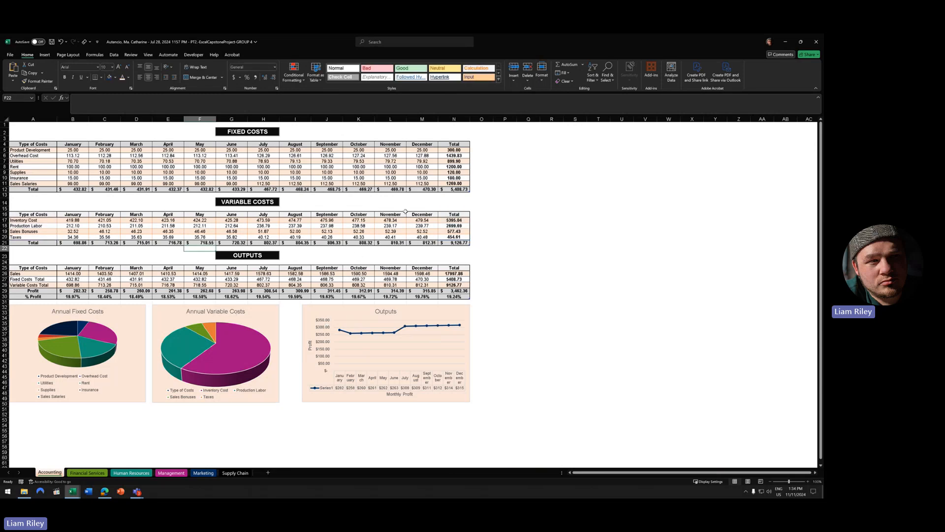
left_click(61, 42)
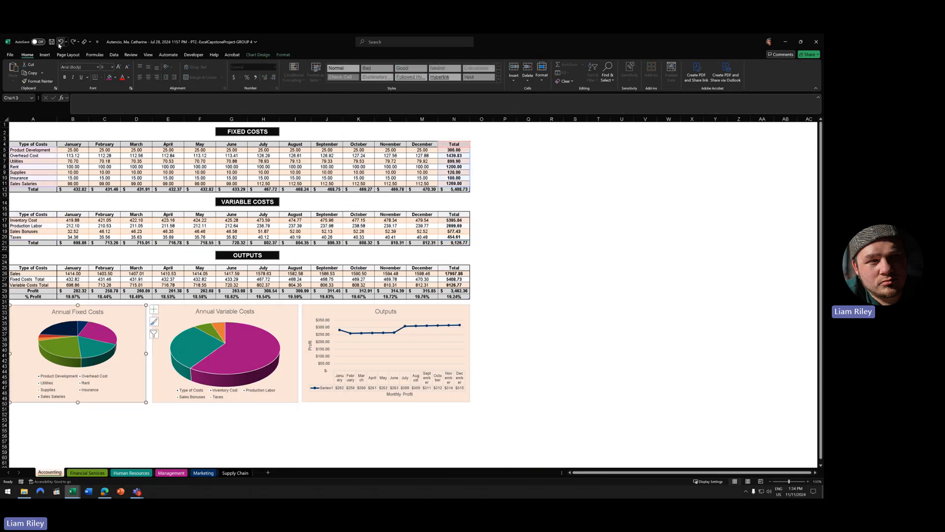
left_click(546, 236)
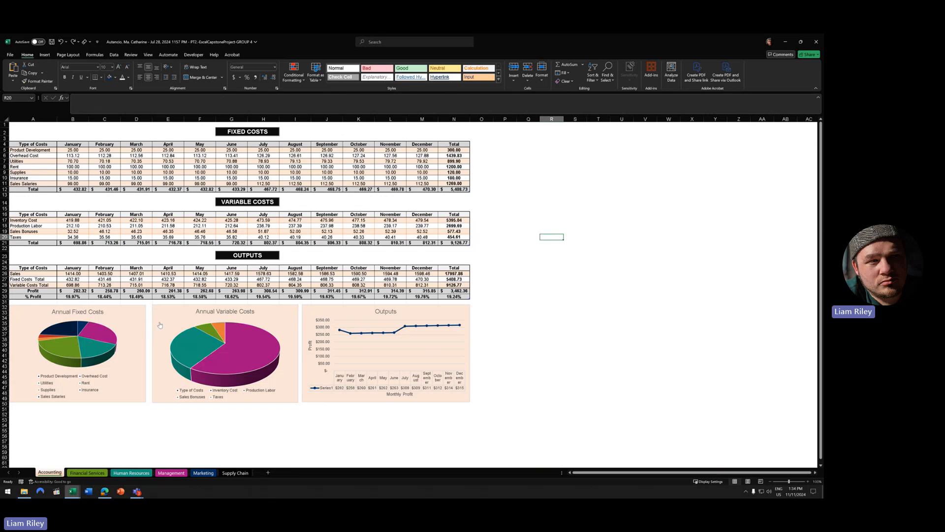
scroll(323, 367, "up", 3)
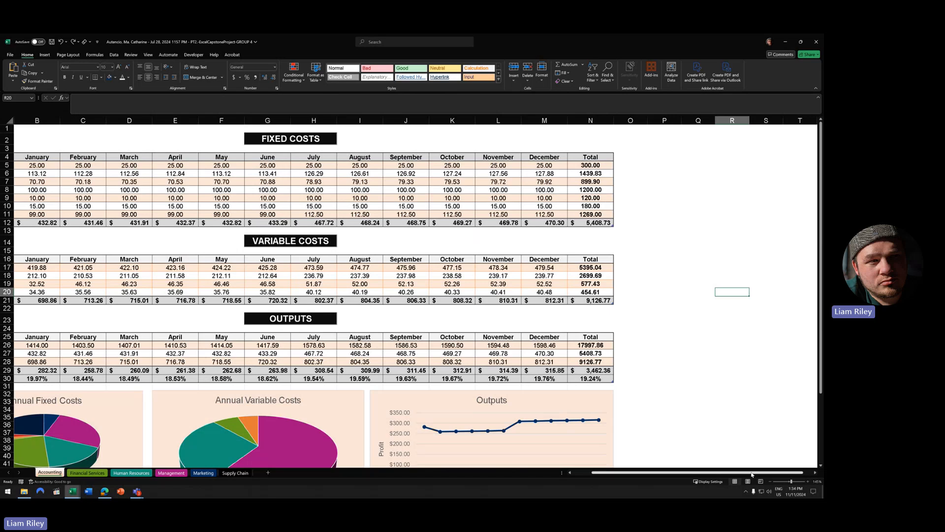
- Bring the green-styled workbook with treemap cost charts to the front from the Excel taskbar
left_click_drag(752, 473, 718, 473)
scroll(354, 284, "down", 2)
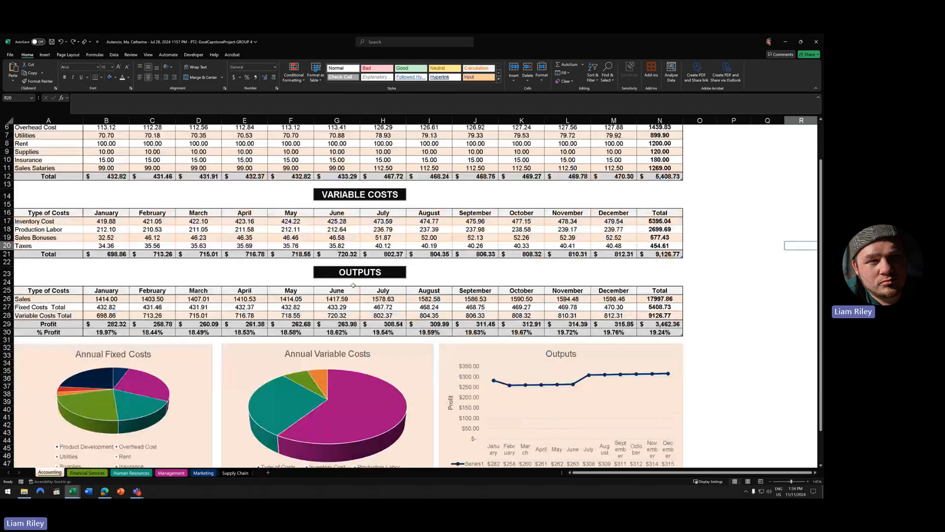
scroll(354, 284, "up", 2)
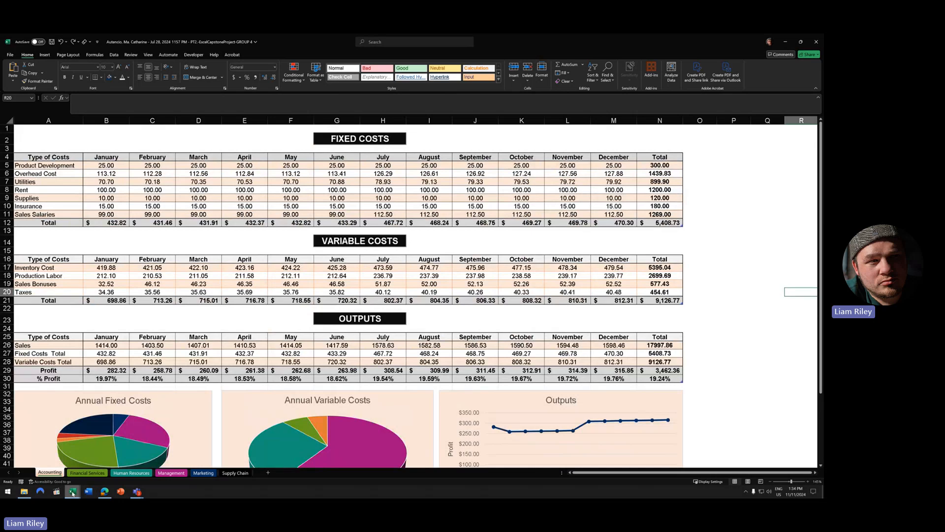
mouse_move(72, 492)
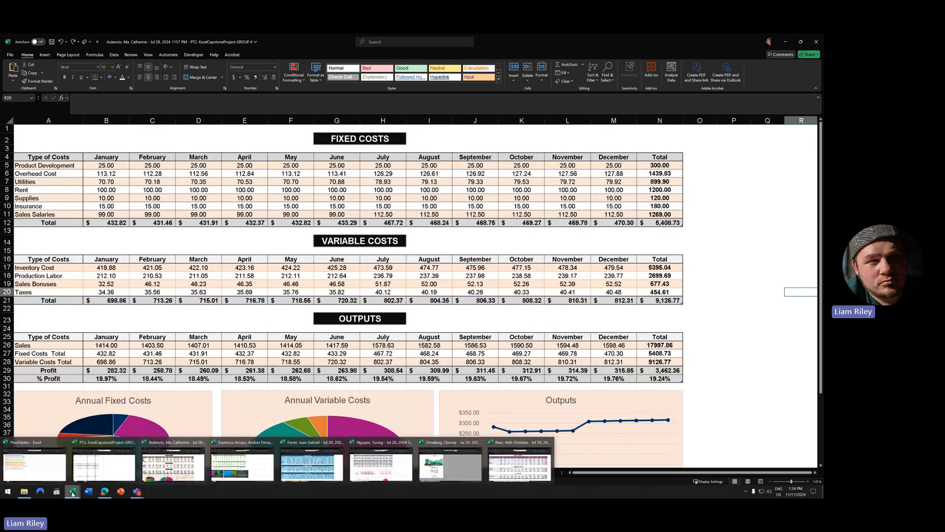
left_click(235, 460)
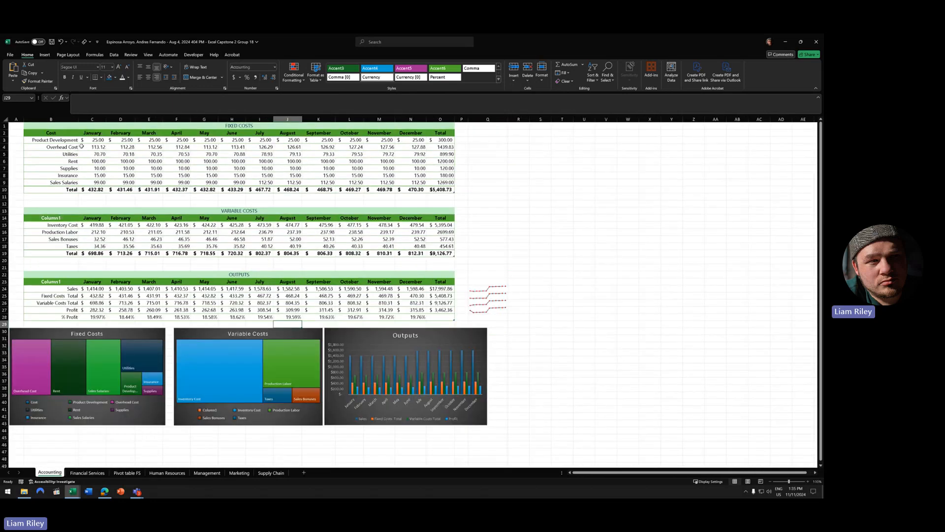
left_click(223, 232)
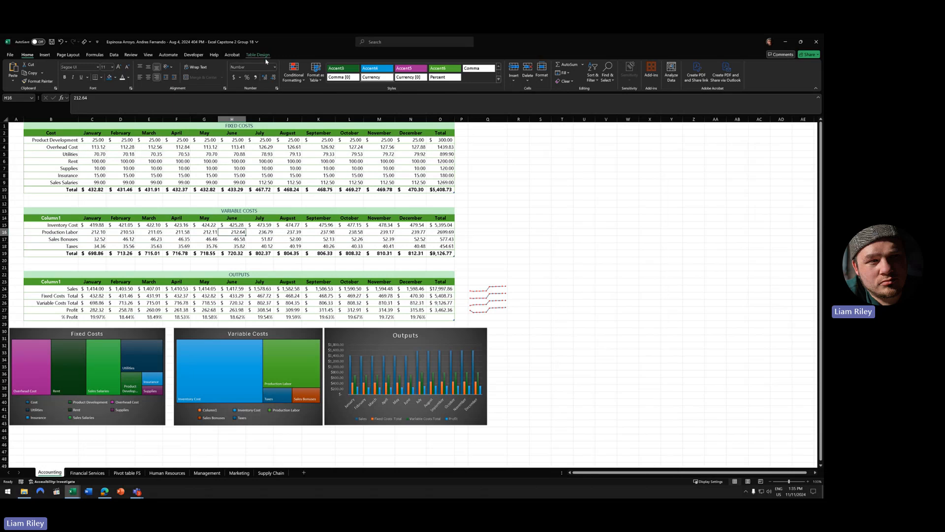
scroll(269, 237, "up", 3)
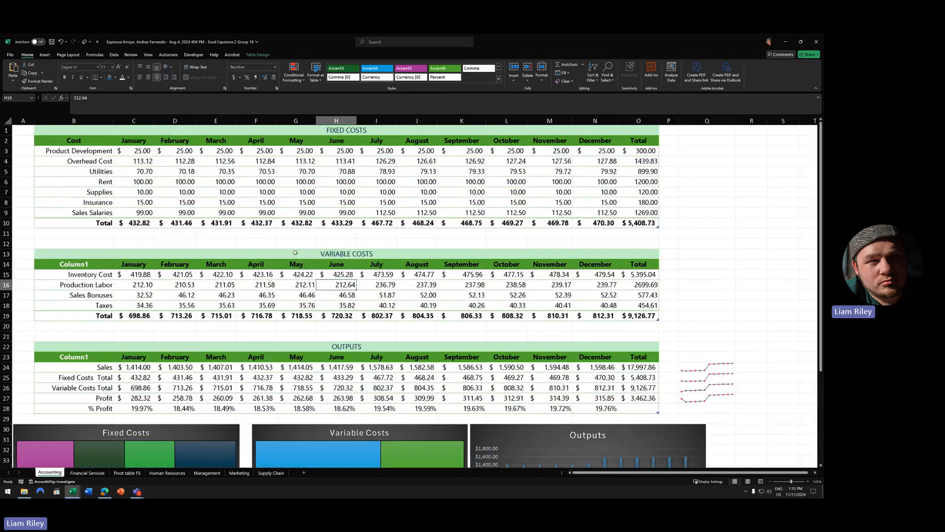
left_click(329, 203)
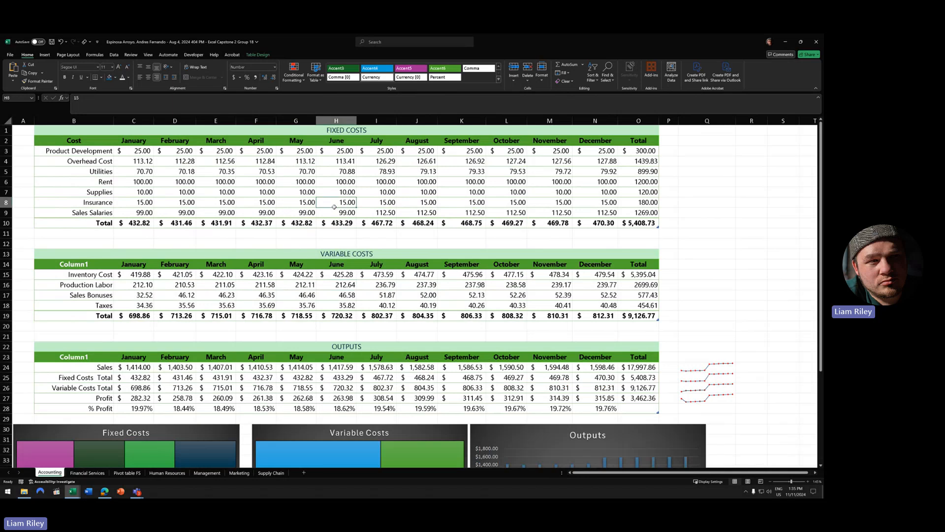
left_click(347, 295)
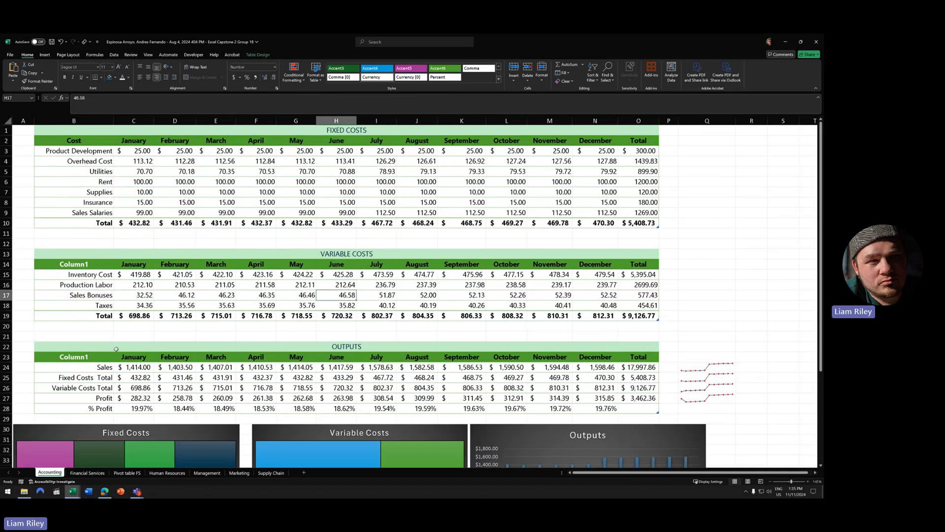
left_click_drag(140, 269, 418, 274)
left_click_drag(135, 356, 543, 356)
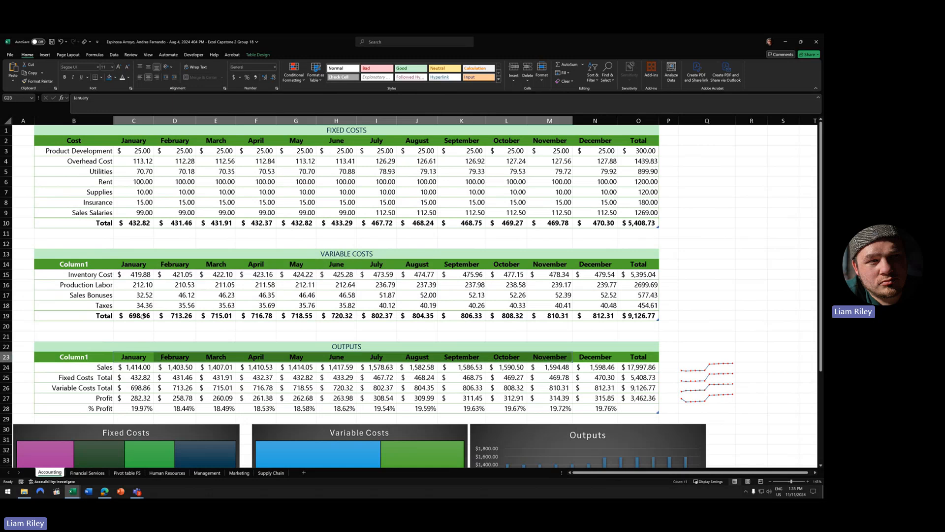
scroll(269, 320, "down", 3)
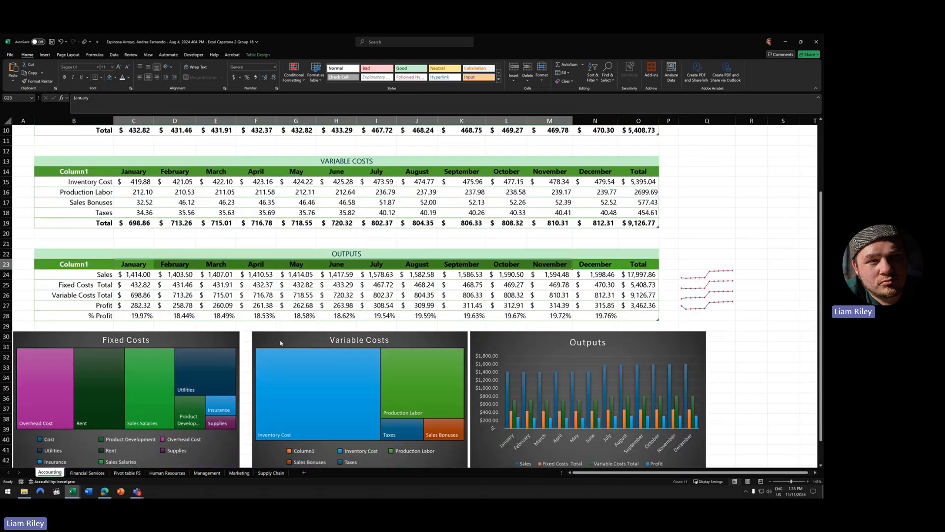
scroll(281, 333, "down", 1)
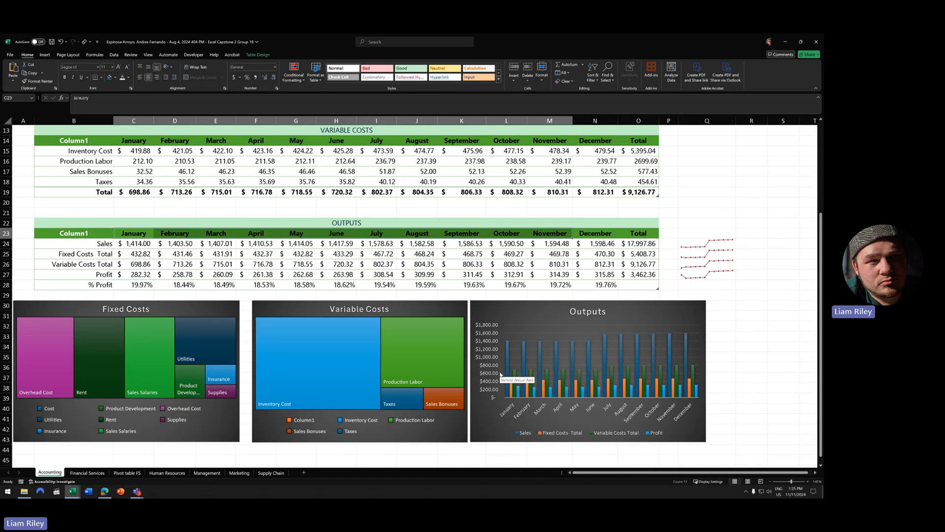
scroll(501, 374, "down", 2)
scroll(493, 397, "up", 6)
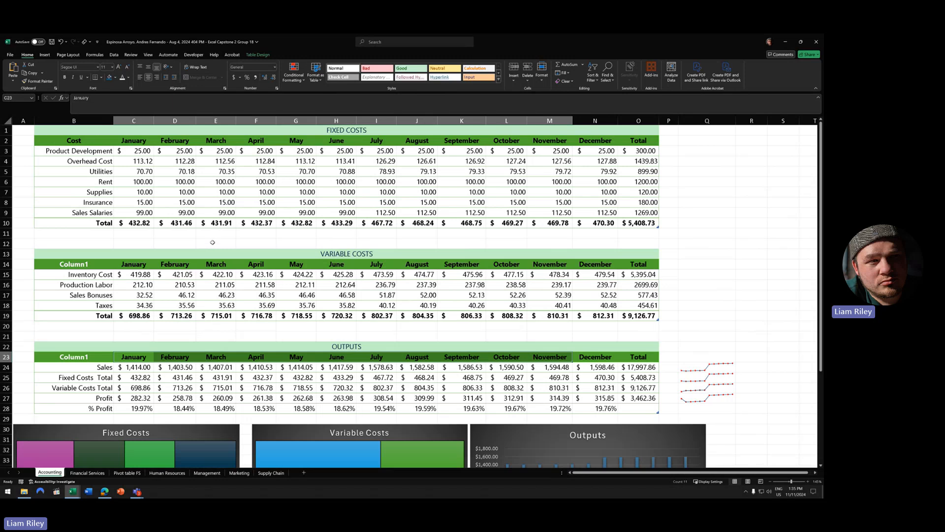
right_click(88, 265)
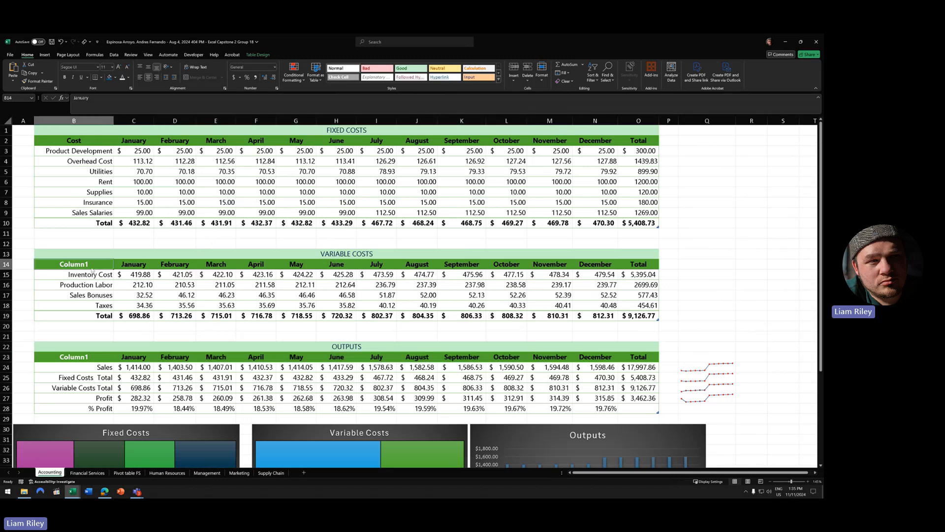
key("Escape")
right_click(53, 358)
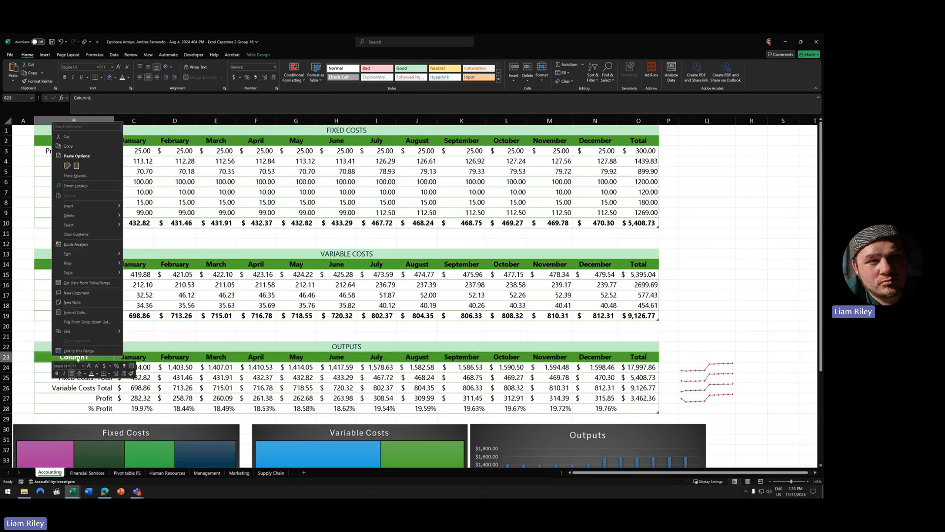
key("Escape")
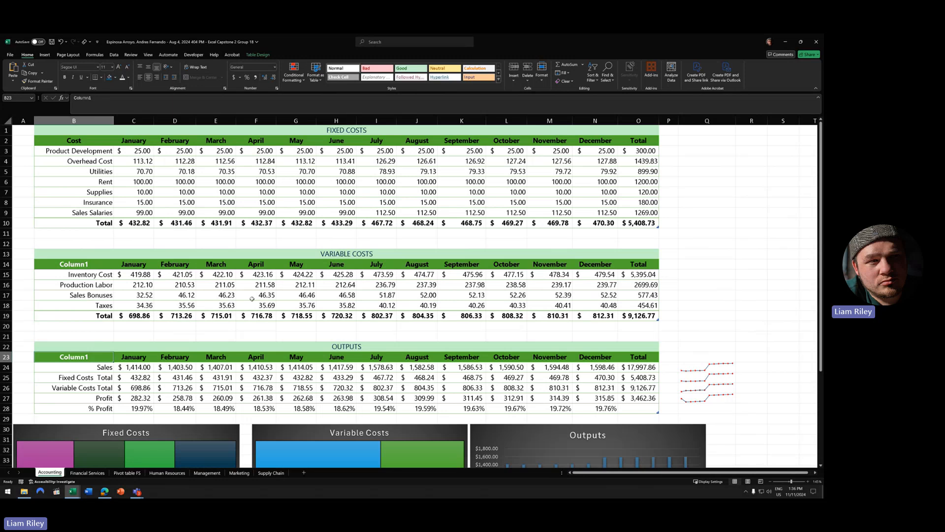
left_click(143, 265)
left_click_drag(199, 266, 620, 263)
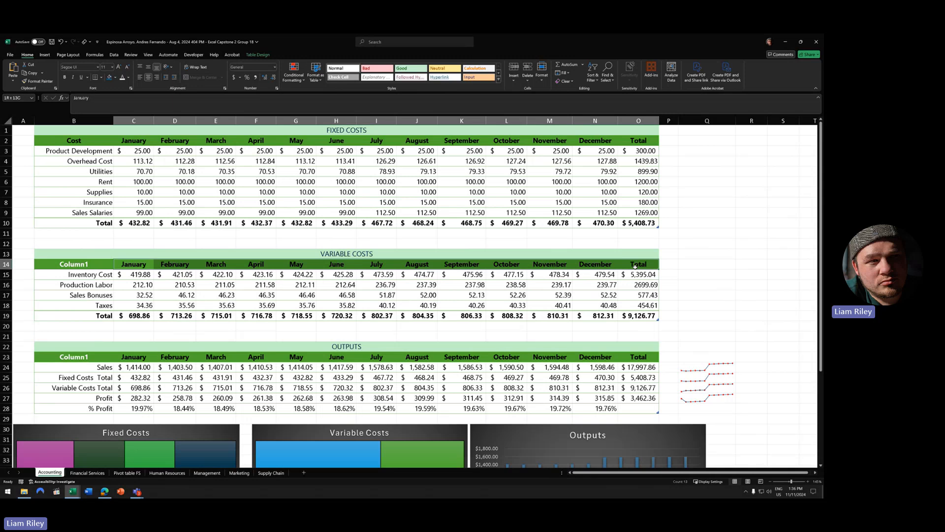
left_click_drag(635, 266, 635, 266)
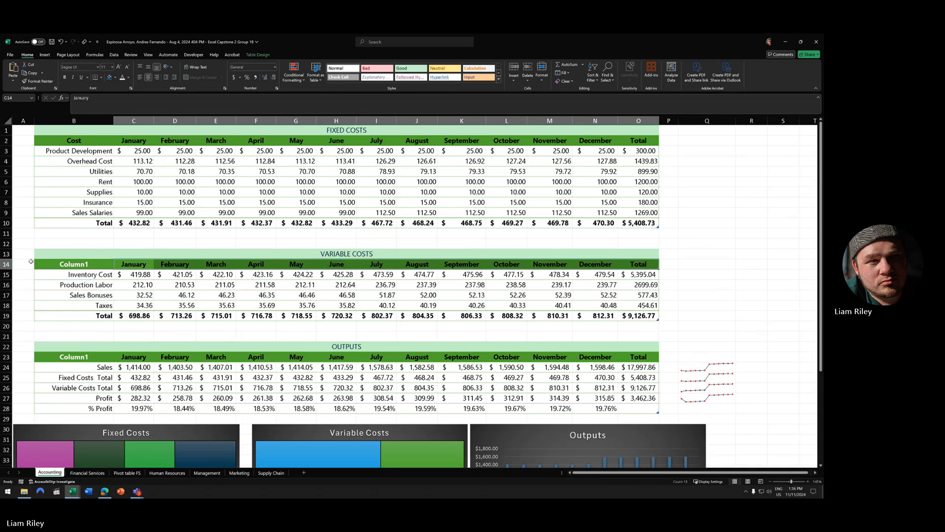
right_click(101, 265)
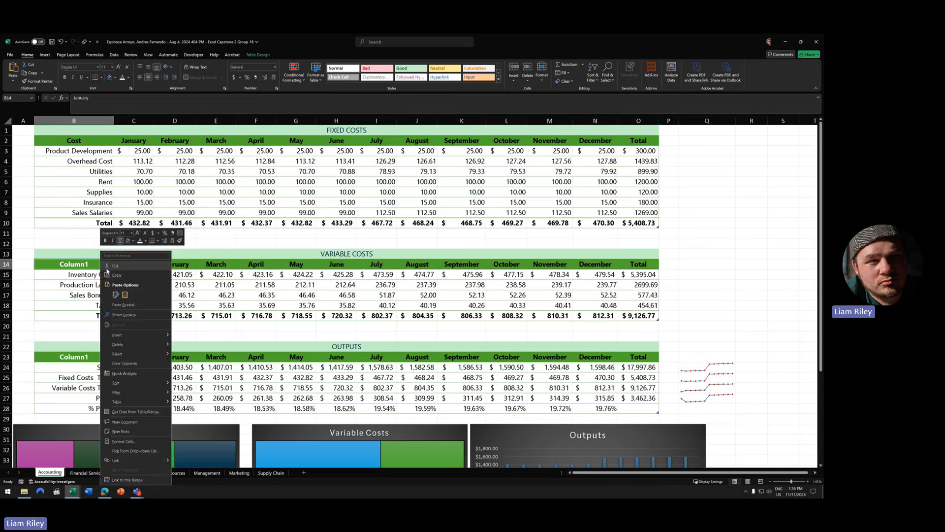
left_click(58, 264)
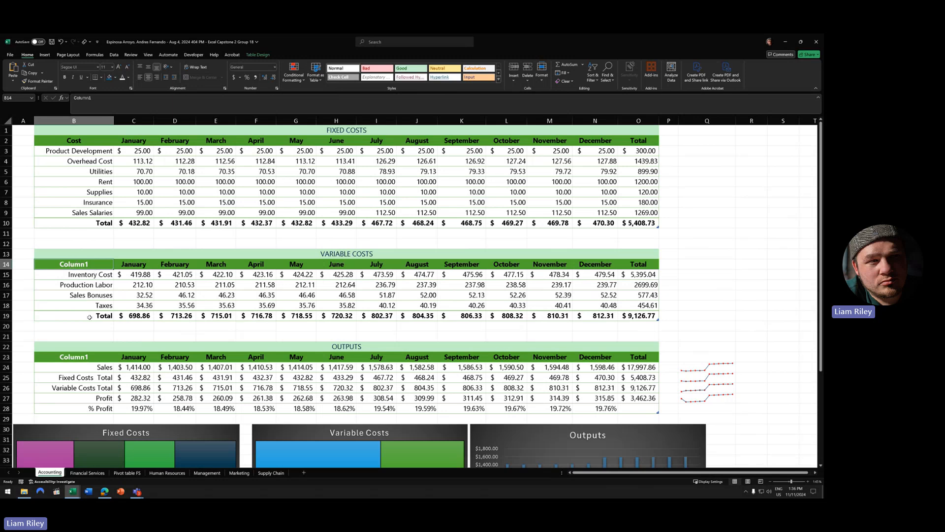
mouse_move(73, 491)
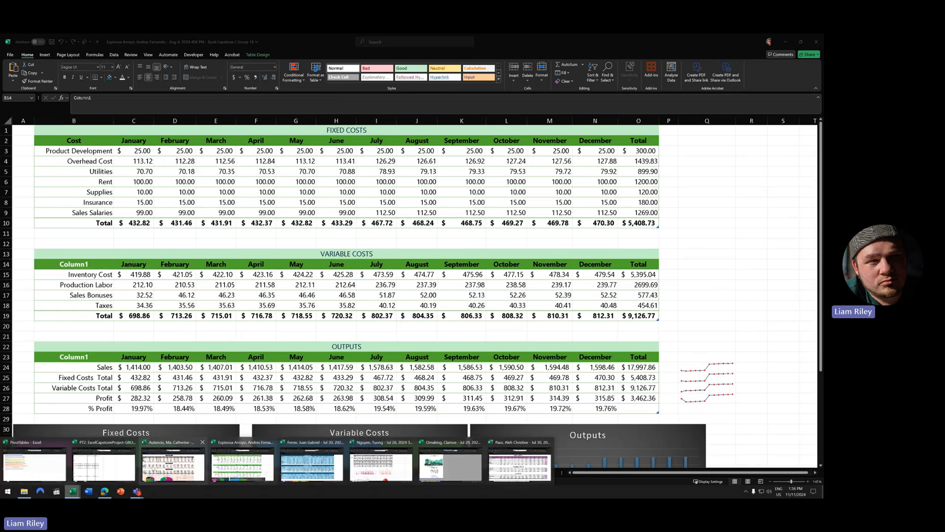
- Return to the peach pie-chart workbook and open cell menus on the A4 and A16 headers
left_click(165, 444)
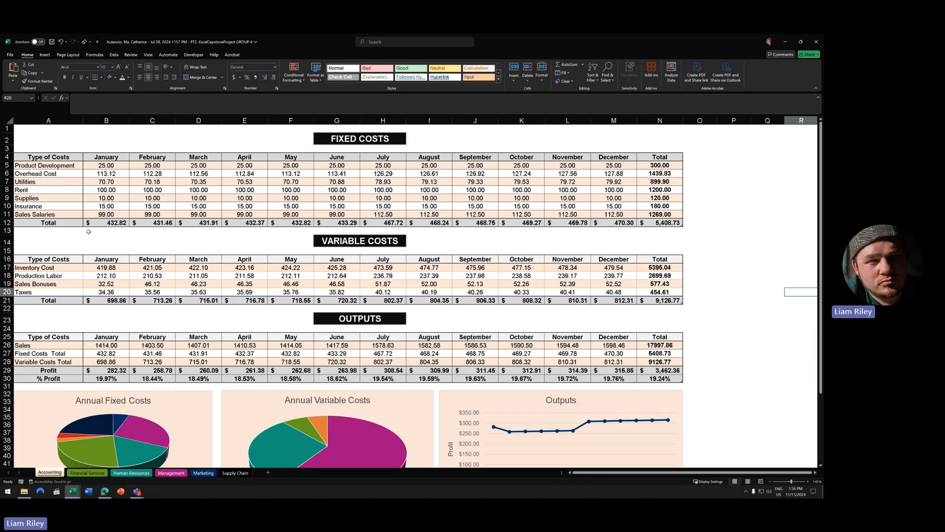
right_click(62, 157)
right_click(52, 259)
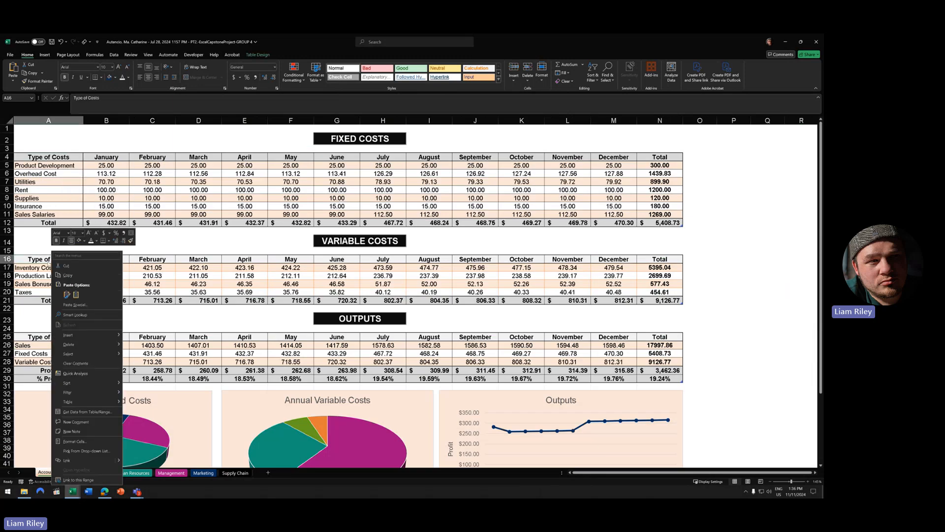
- Select the fixed cost labels A5:A12 and the variable cost labels A17:A20
left_click(49, 166)
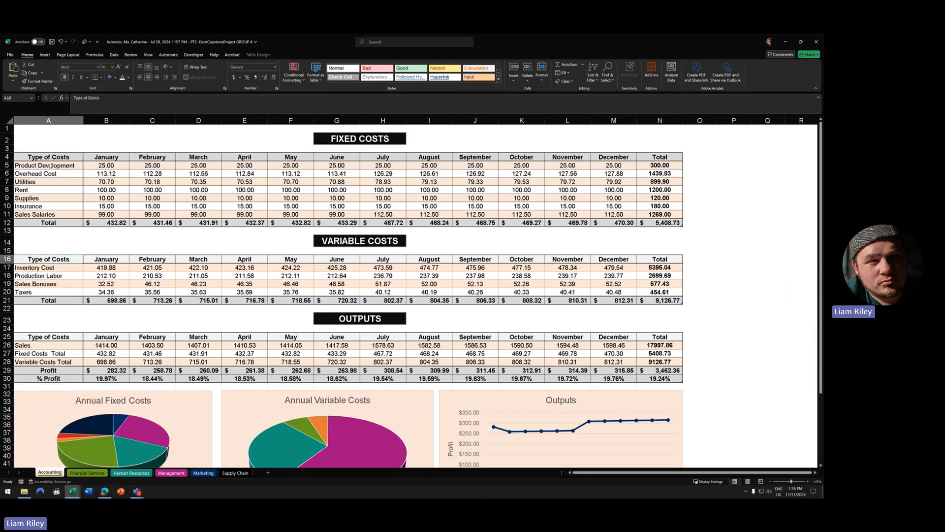
left_click_drag(49, 165, 50, 206)
left_click_drag(65, 267, 65, 291)
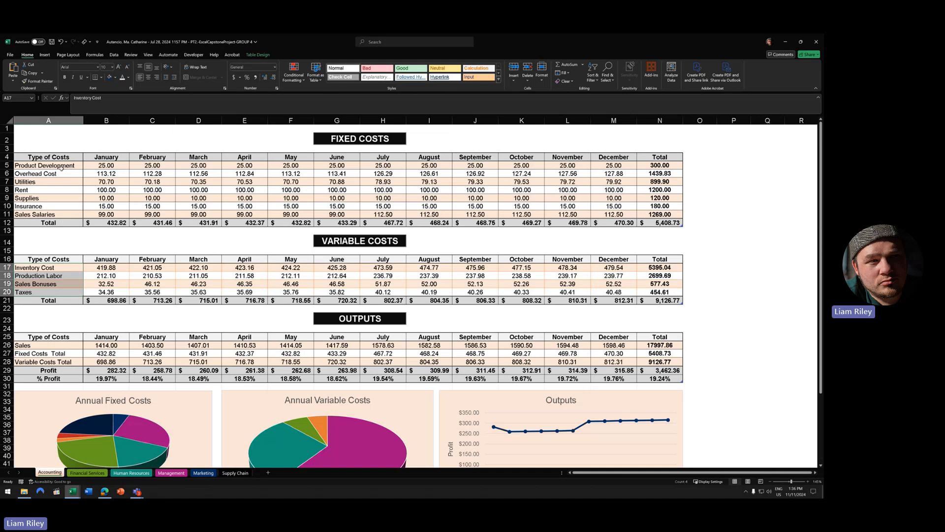
left_click_drag(61, 167, 64, 222)
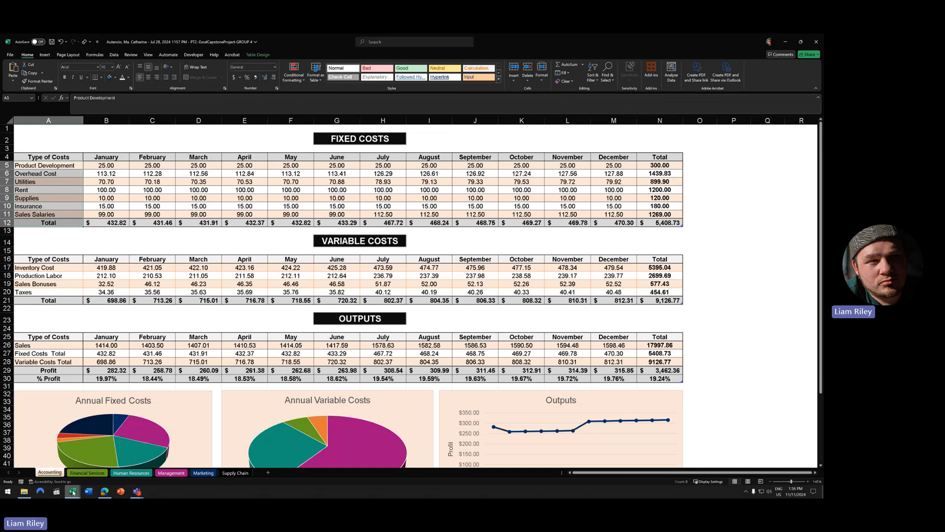
mouse_move(72, 491)
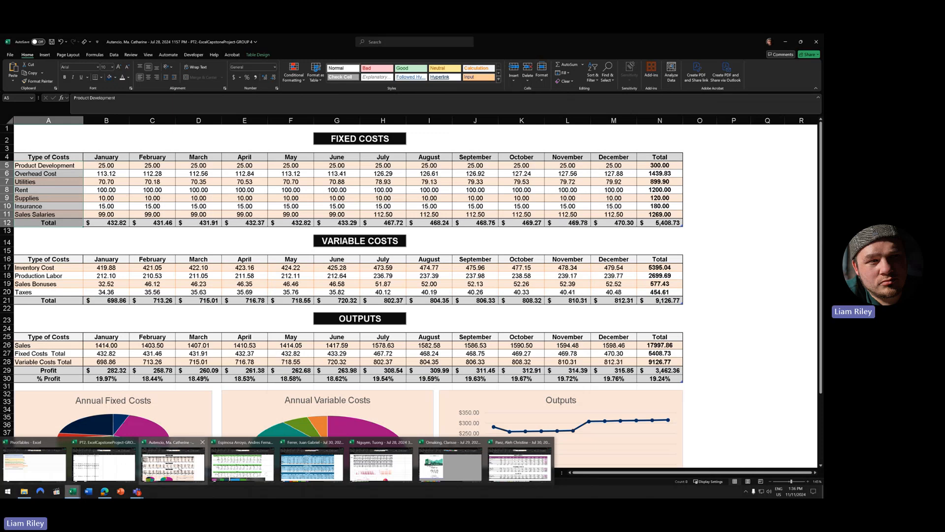
- Switch to the green workbook and scroll down to the three charts below the Outputs table
left_click(78, 491)
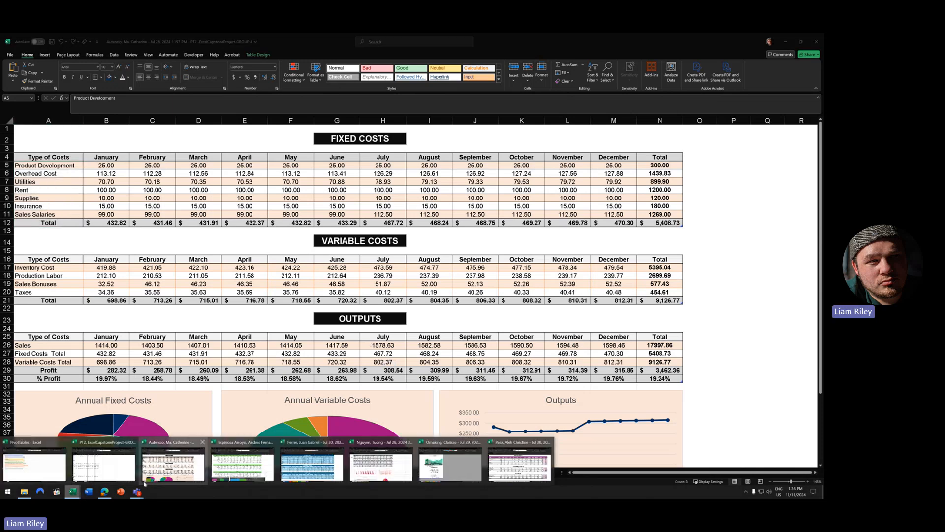
left_click(233, 445)
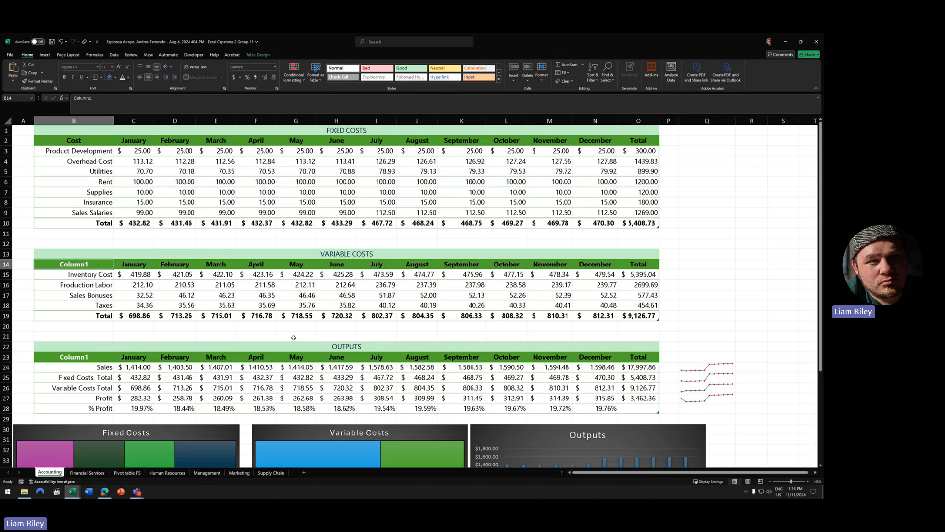
scroll(293, 338, "down", 4)
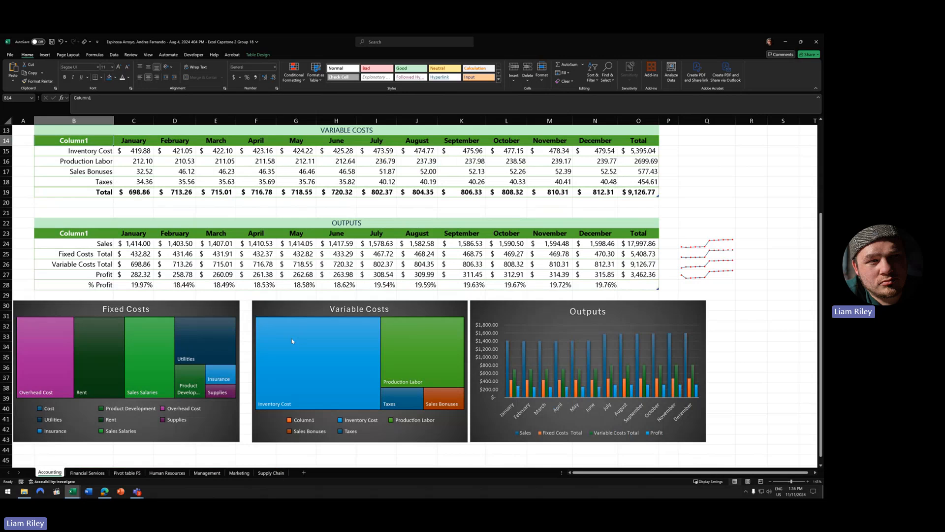
mouse_move(293, 341)
mouse_move(314, 326)
- Open Change Chart Type for the green workbook's Fixed Costs chart, revealing its Treemap type
left_click(206, 311)
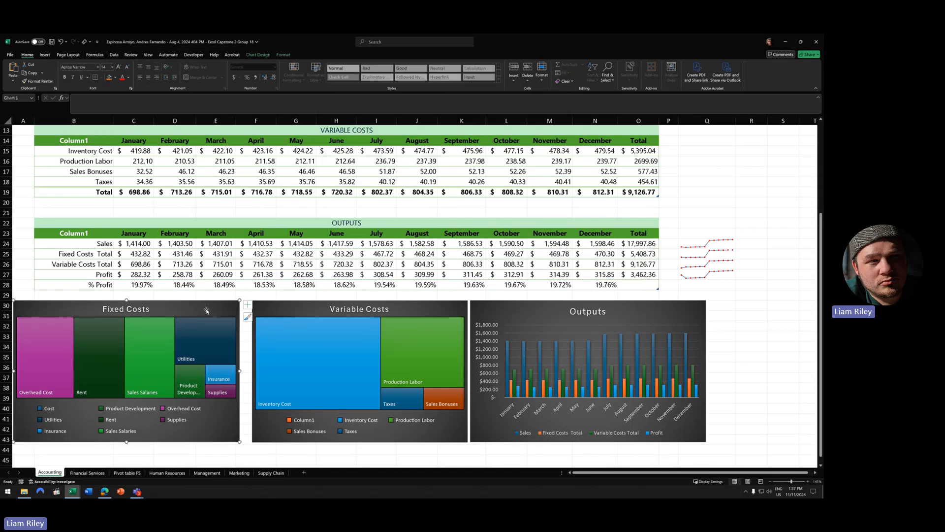
left_click(258, 55)
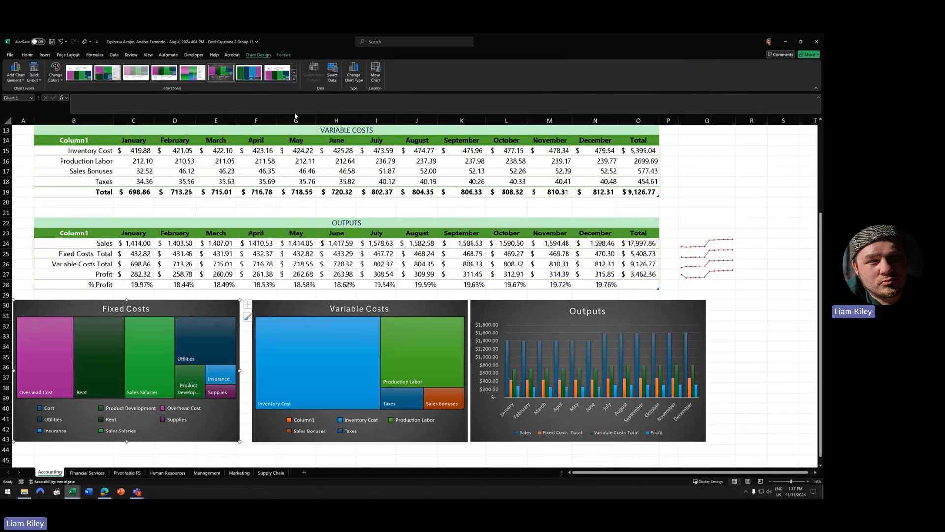
left_click(354, 74)
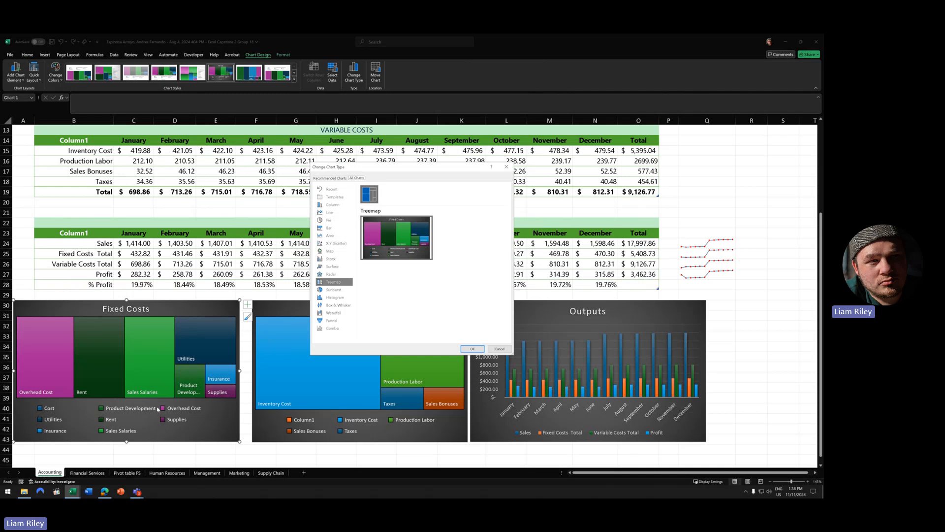
- Move the Change Chart Type dialog aside and close it without changes
left_click_drag(408, 171, 487, 113)
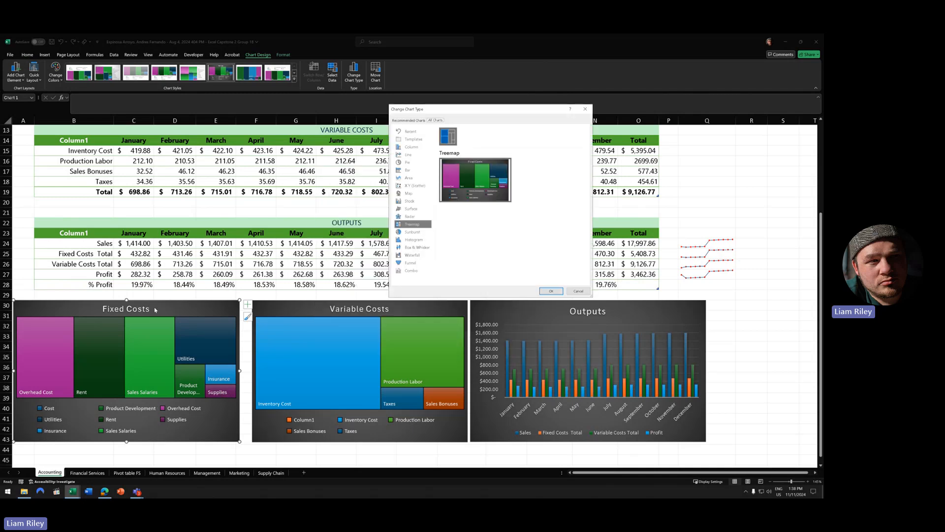
left_click(585, 109)
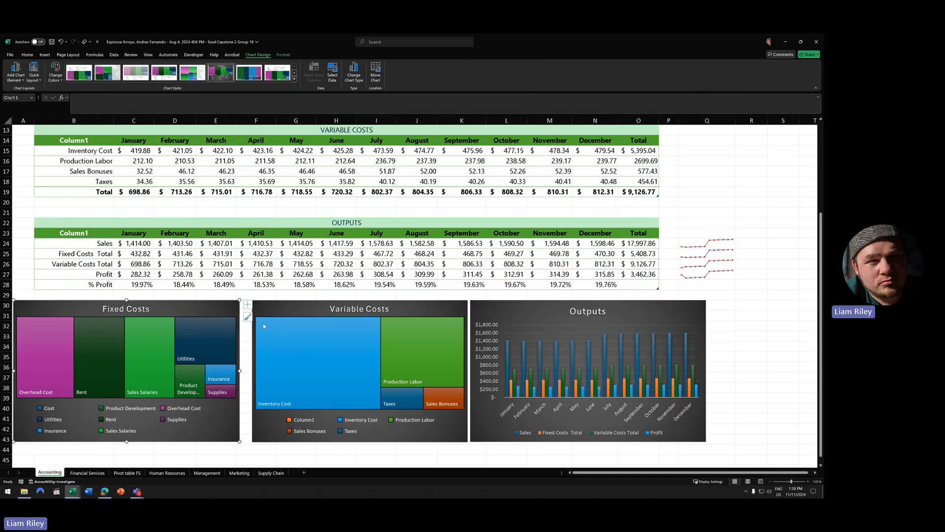
mouse_move(210, 340)
- Check the August Taxes value 40.19, then bring up the open Excel workbook previews
scroll(480, 438, "up", 3)
scroll(480, 438, "up", 1)
left_click(417, 305)
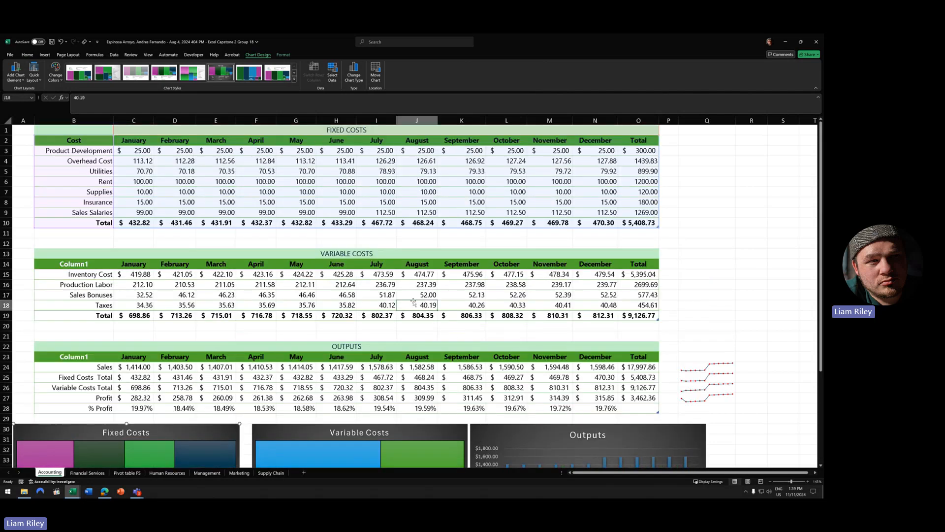
scroll(388, 324, "down", 2)
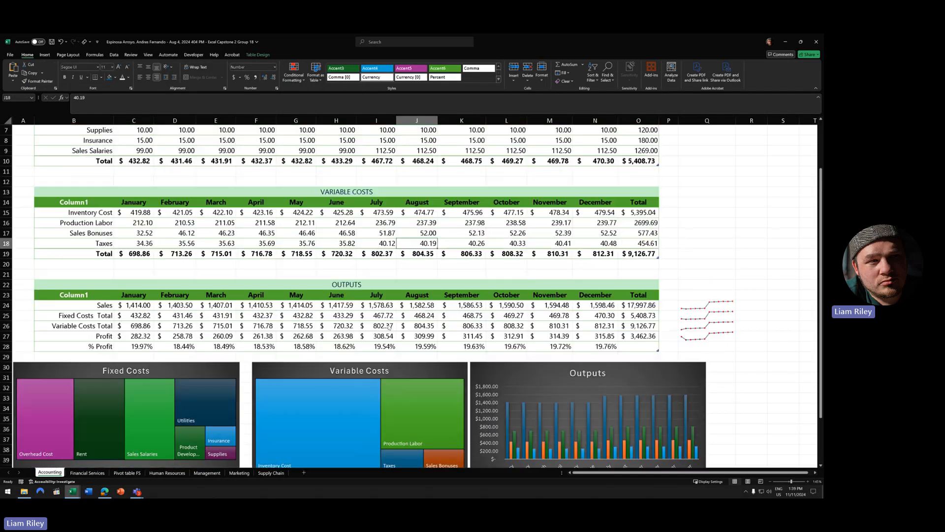
scroll(388, 324, "up", 2)
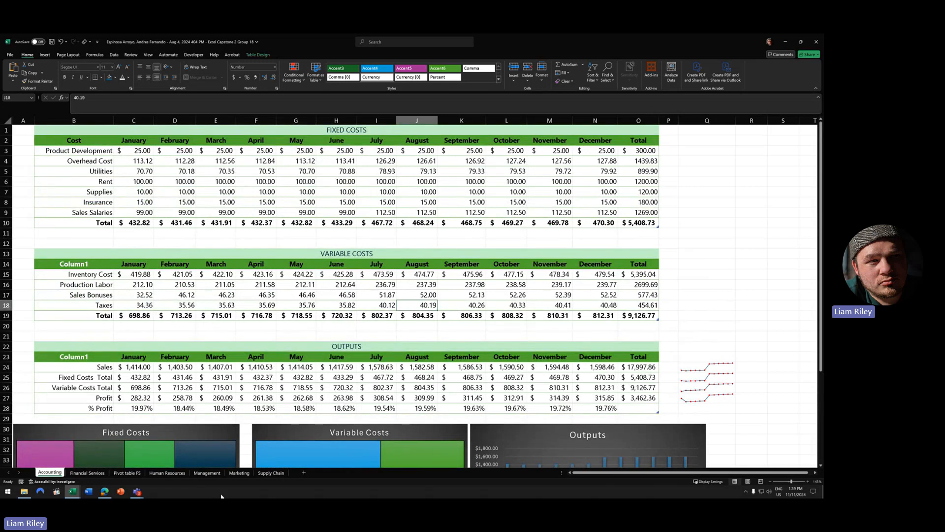
left_click(73, 491)
left_click(324, 469)
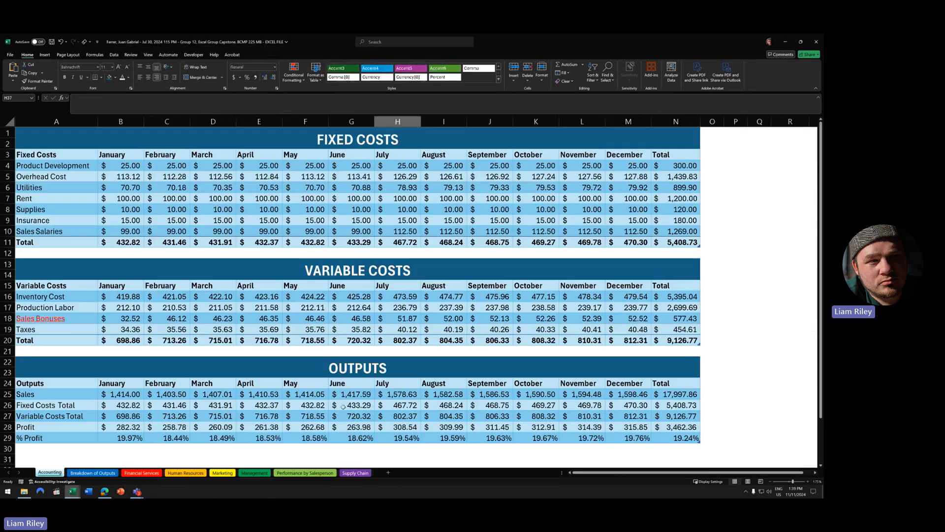
scroll(252, 421, "down", 2)
scroll(252, 420, "up", 2)
left_click(96, 472)
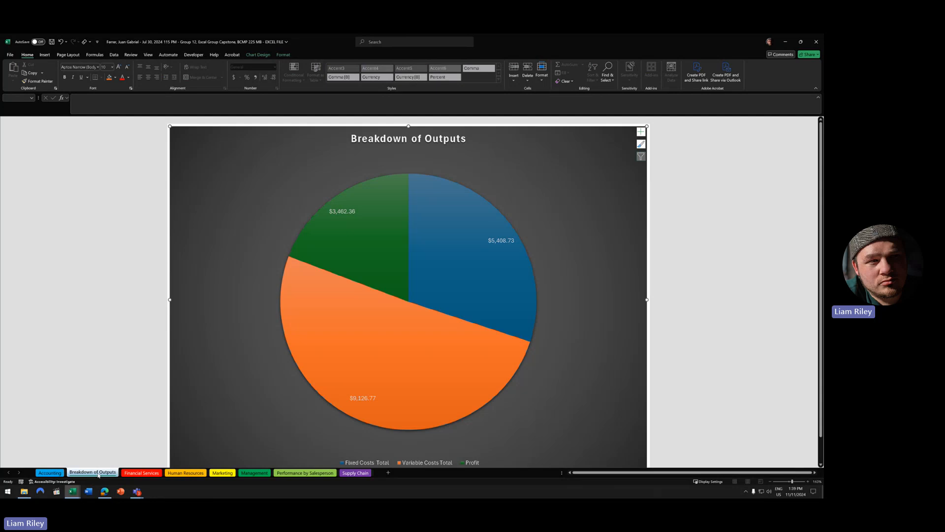
scroll(108, 456, "down", 1)
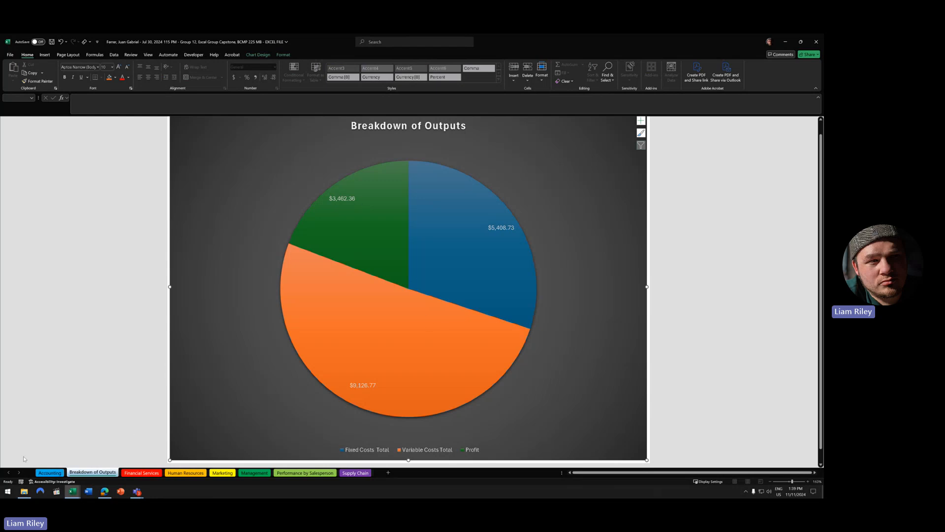
left_click(55, 473)
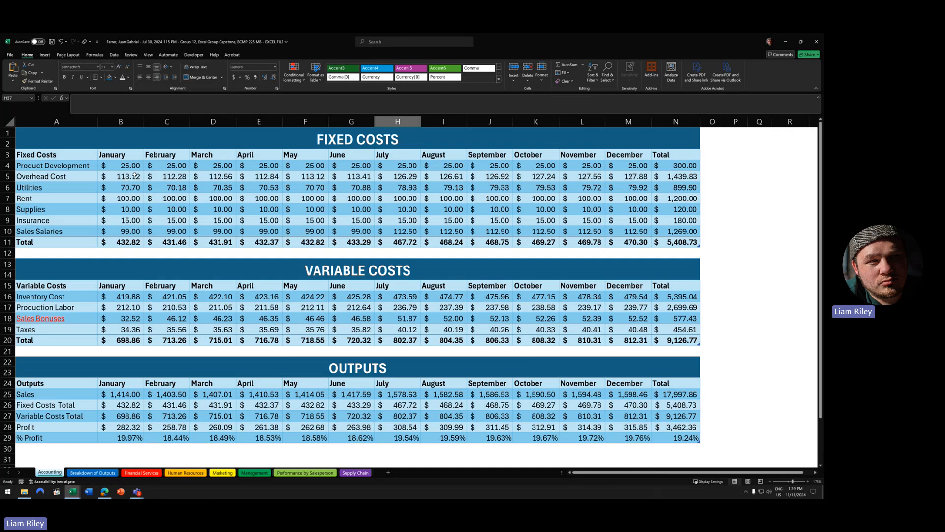
- Apply Comma Style to Fixed Costs values B5:N10 and review the reformatted rows
left_click_drag(112, 180, 685, 231)
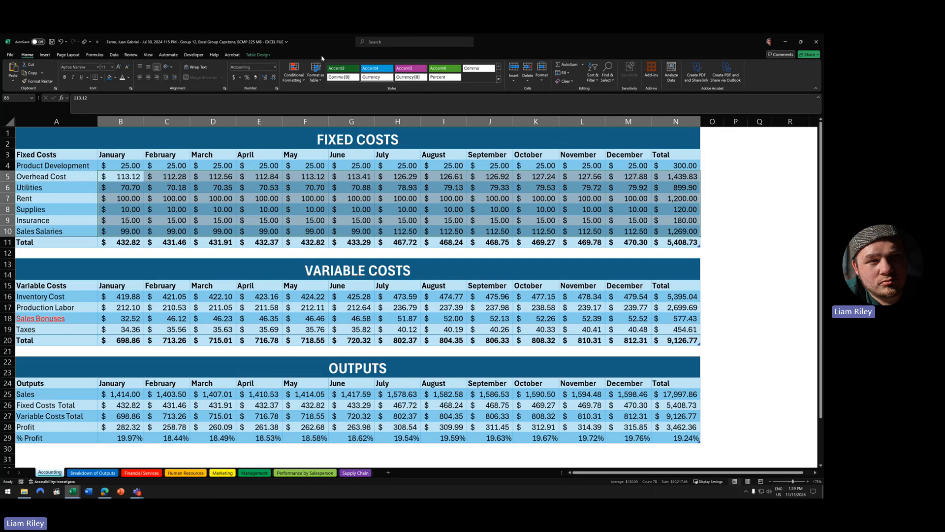
left_click(256, 78)
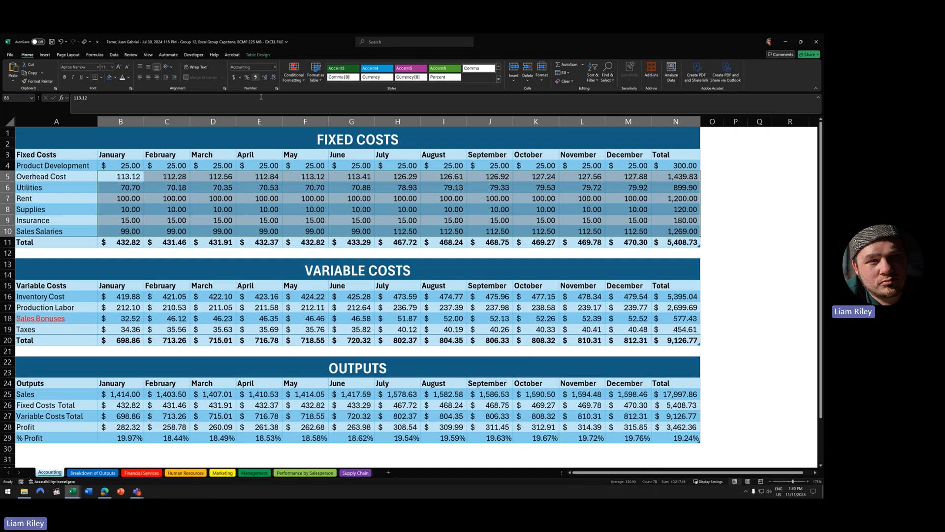
left_click(334, 197)
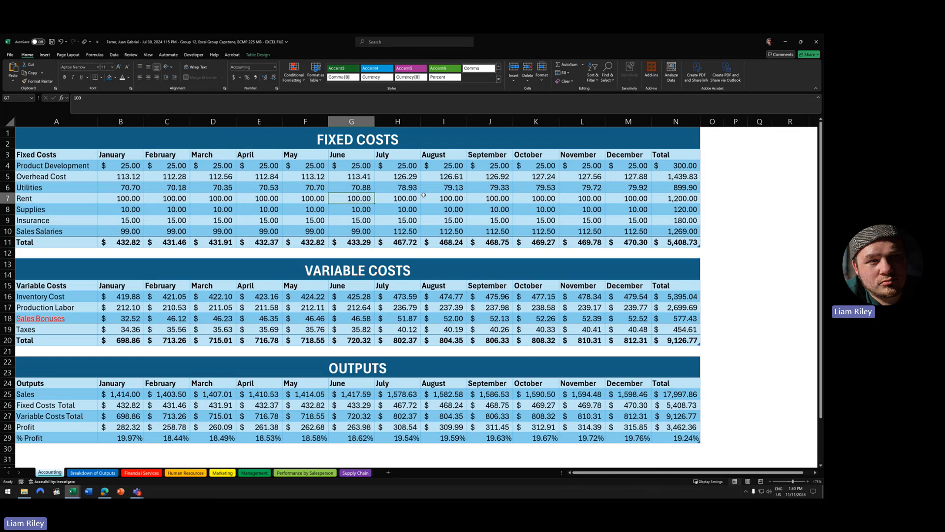
left_click(8, 187)
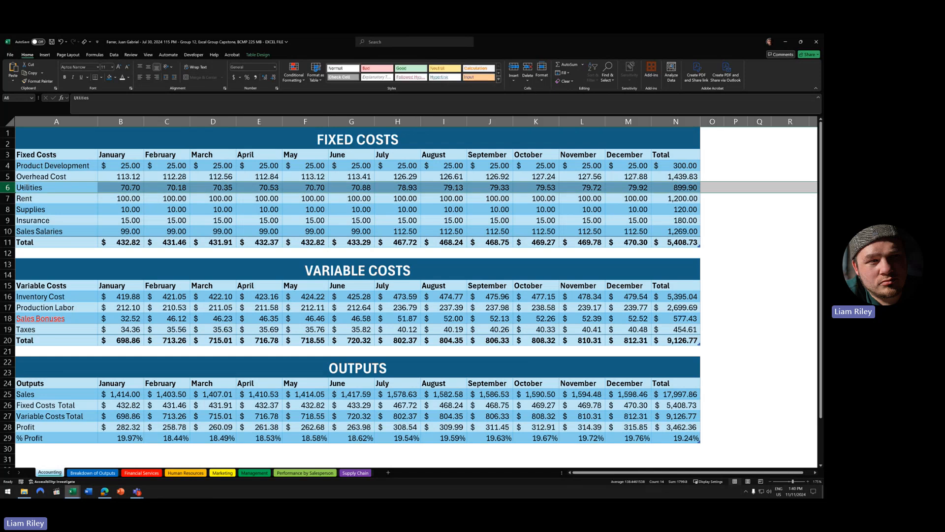
left_click(310, 198)
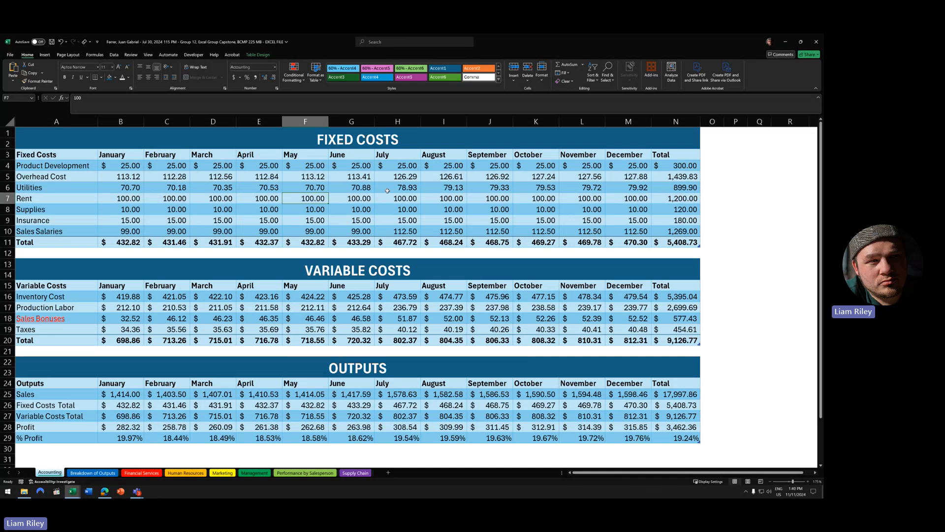
- Inspect the Variable Costs and Outputs month headers and the three table titles
left_click_drag(117, 288, 676, 286)
left_click_drag(116, 387, 628, 386)
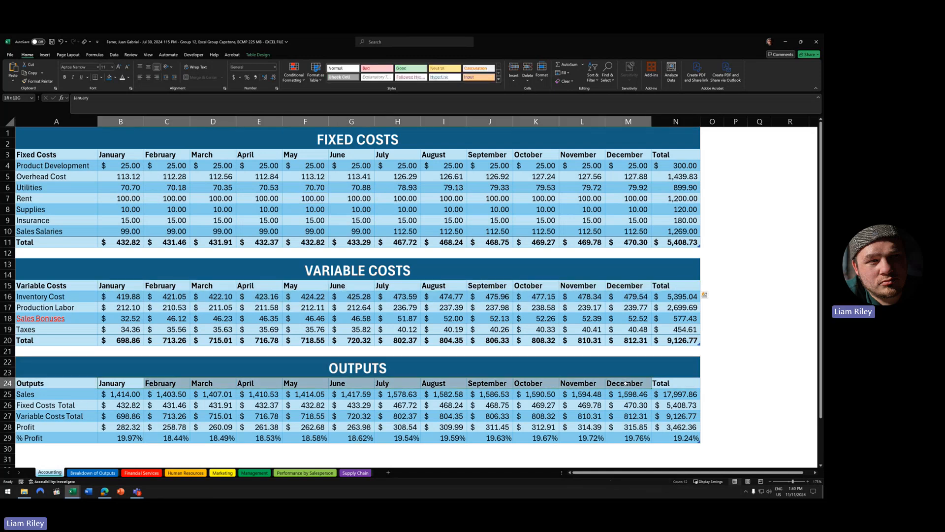
left_click(212, 307)
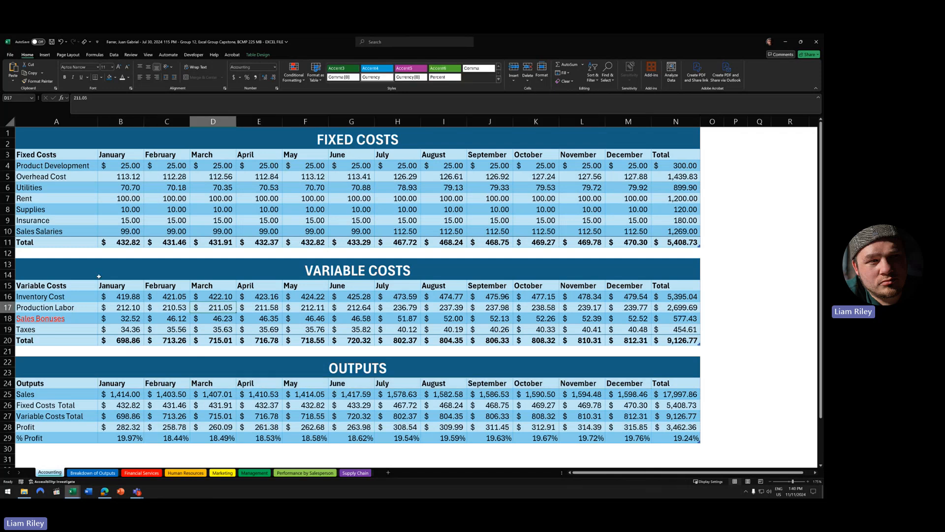
left_click(591, 261)
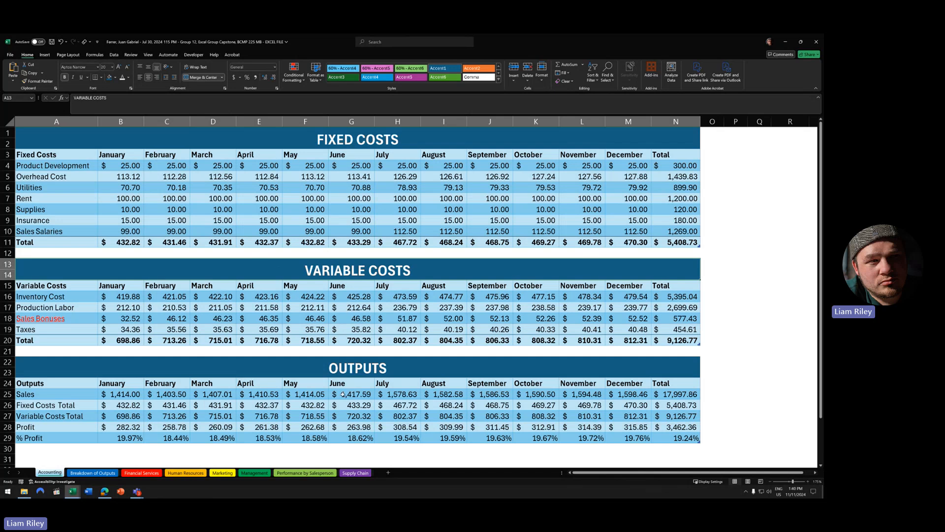
left_click(456, 370)
left_click(494, 143)
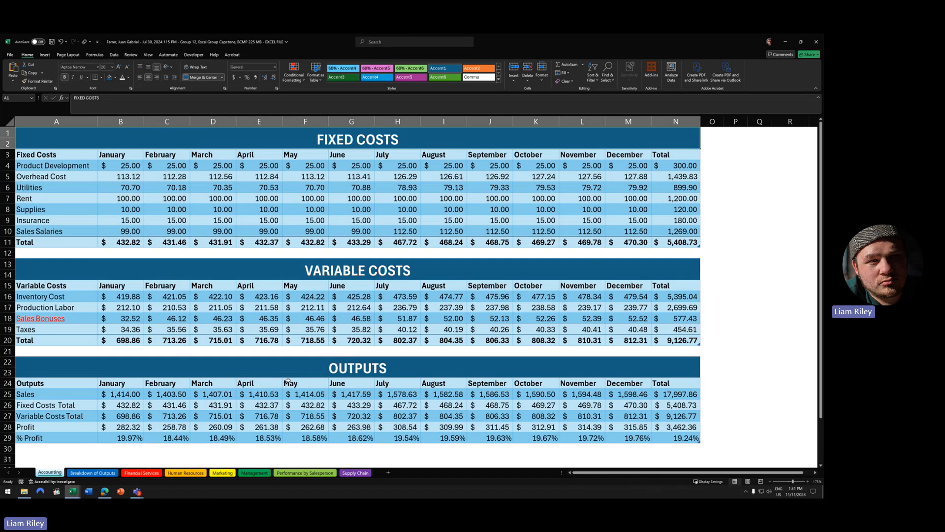
left_click(73, 491)
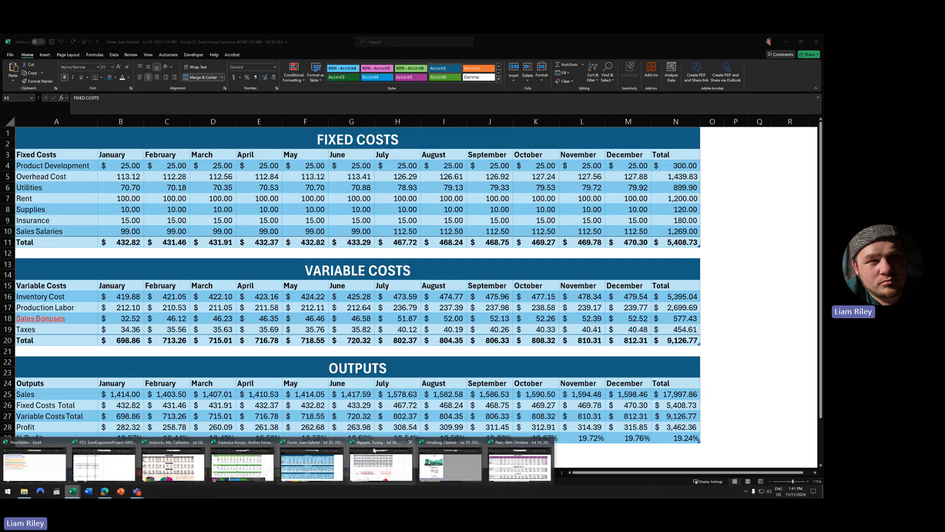
left_click(374, 449)
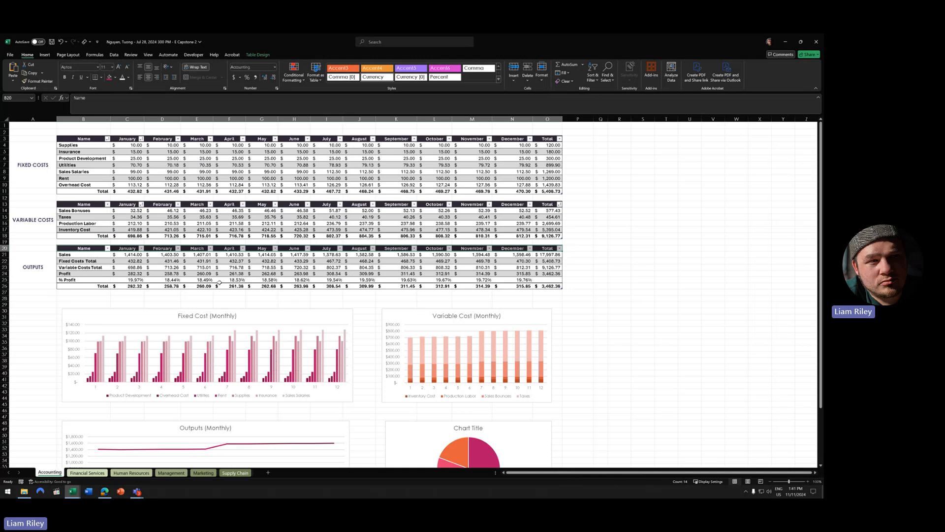
scroll(219, 282, "up", 4)
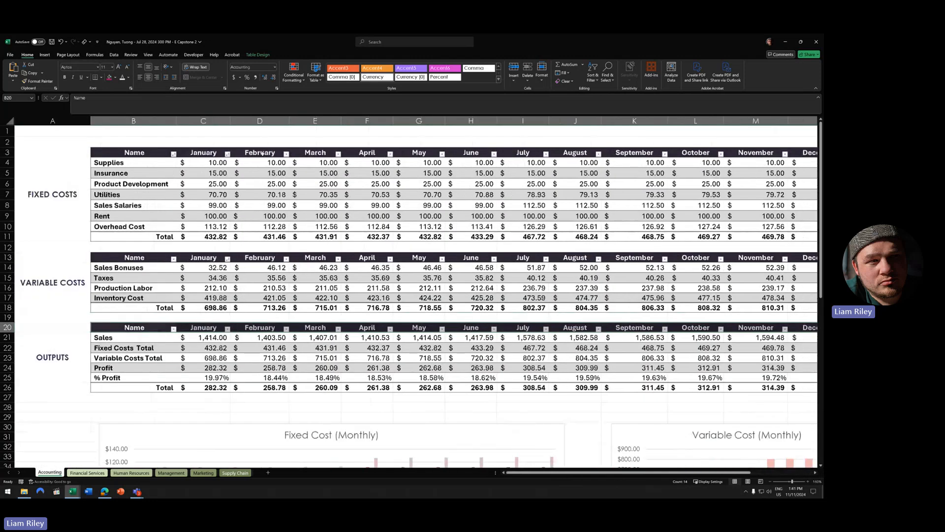
left_click(313, 183)
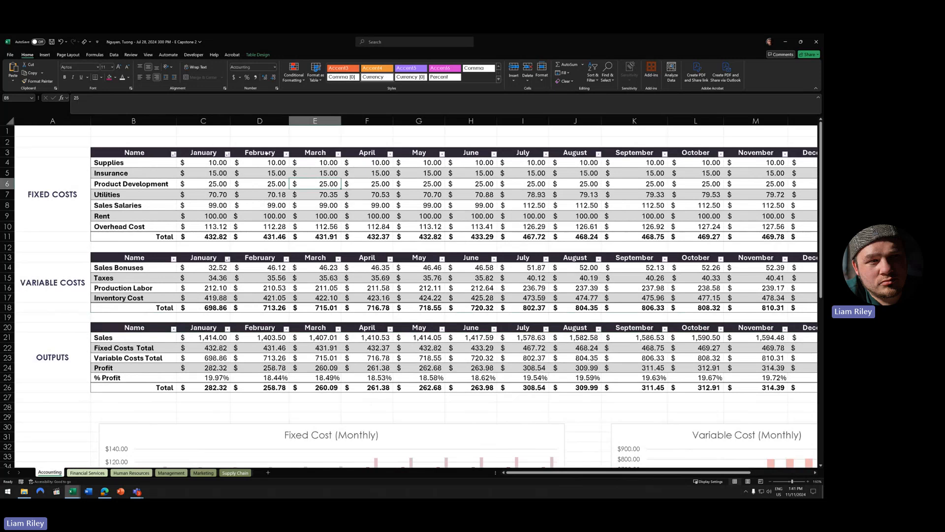
left_click(258, 55)
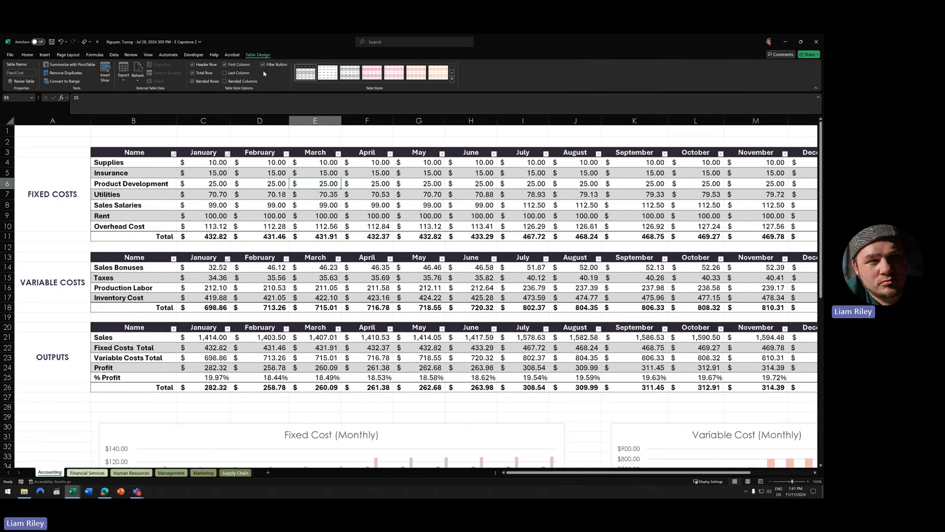
left_click(268, 65)
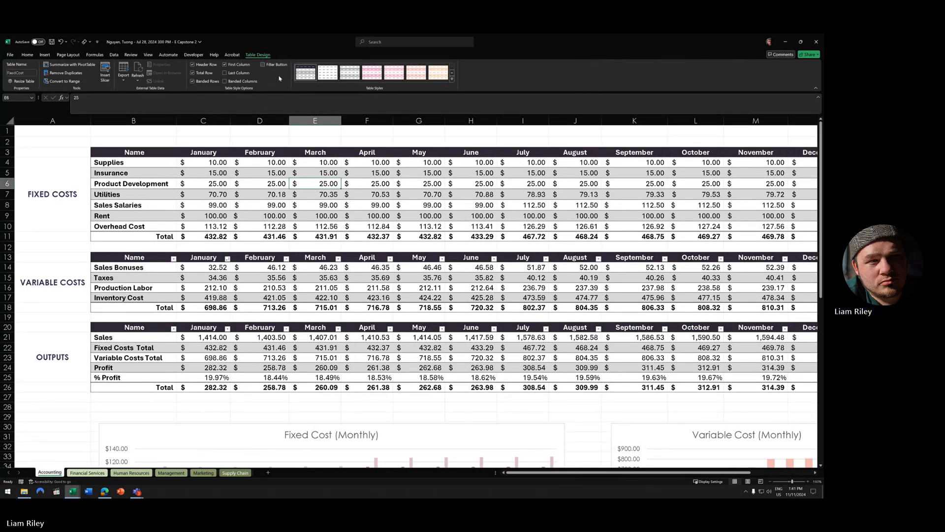
left_click(330, 279)
left_click(264, 64)
left_click(374, 348)
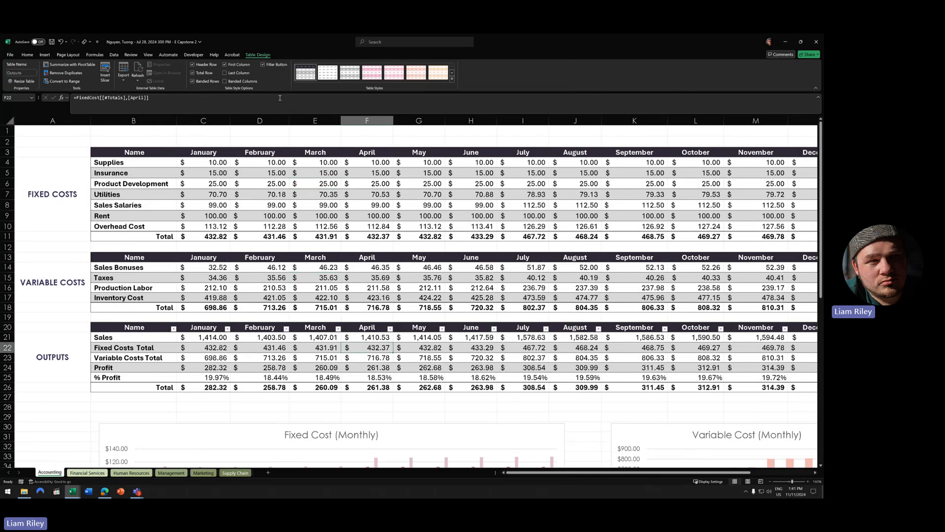
left_click(274, 66)
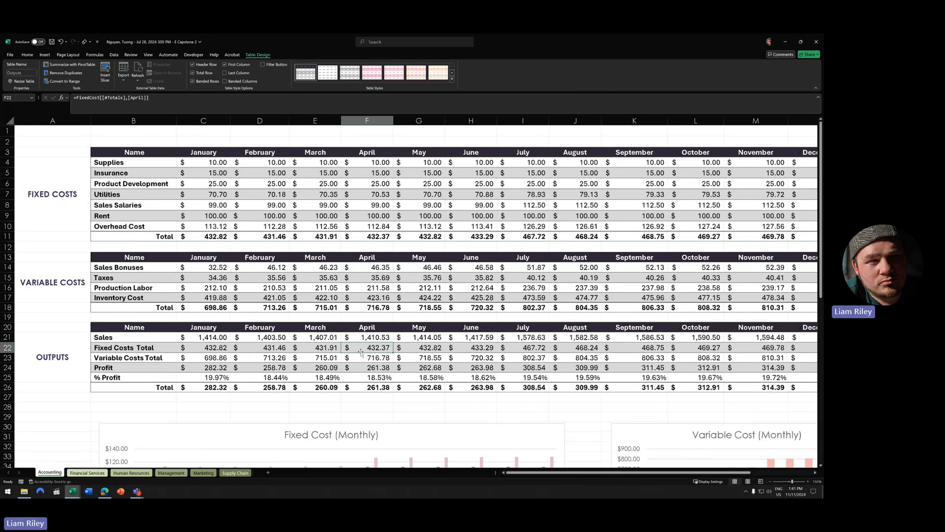
left_click(72, 221)
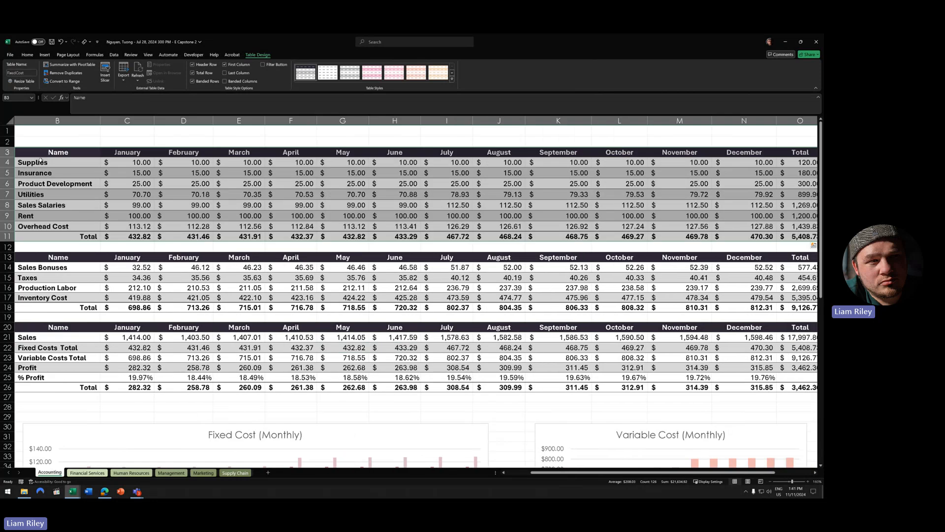
left_click_drag(553, 474, 523, 474)
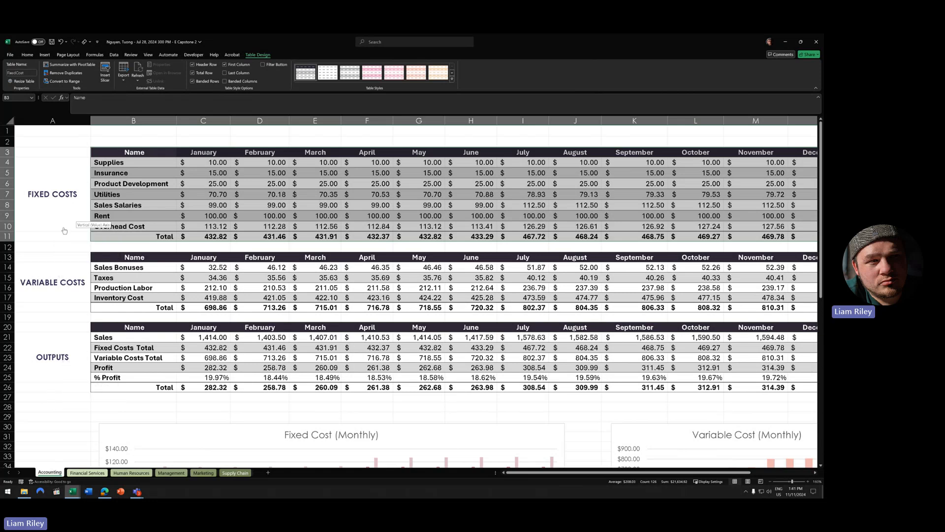
left_click(63, 199)
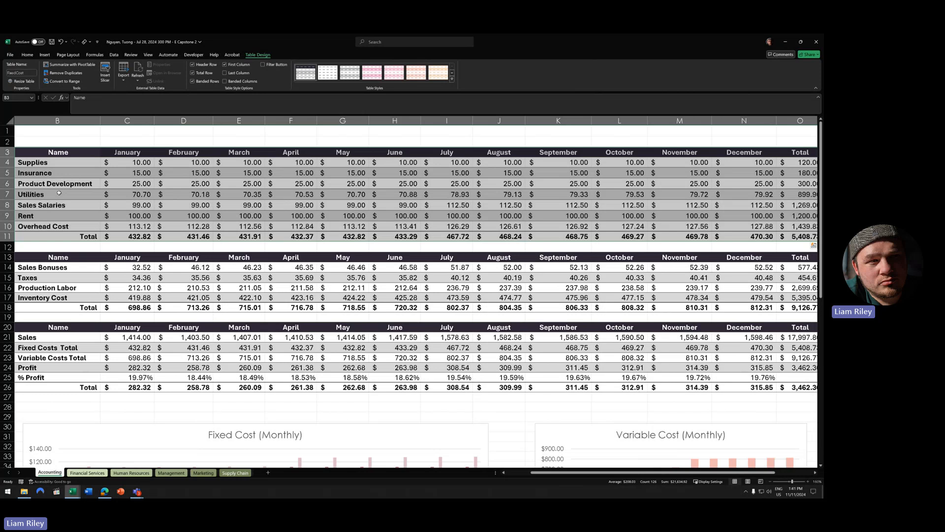
left_click_drag(575, 473, 544, 472)
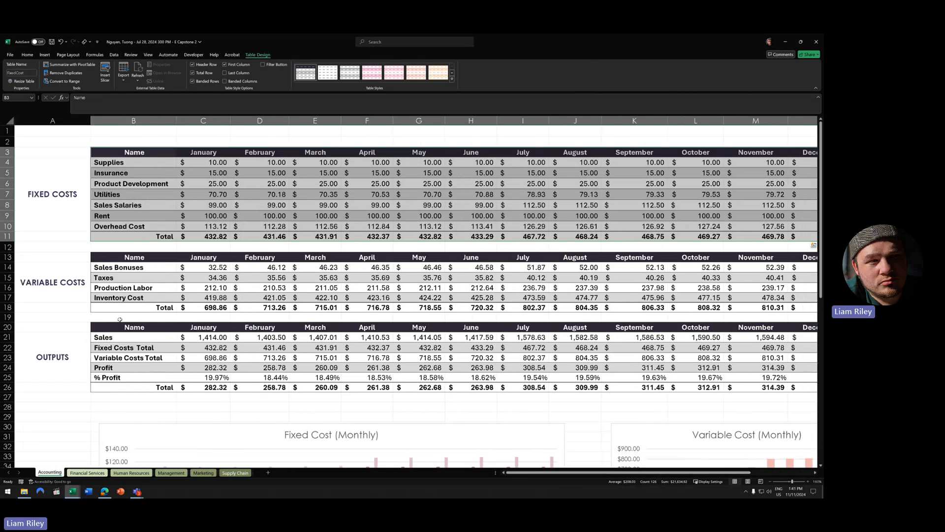
left_click(64, 271)
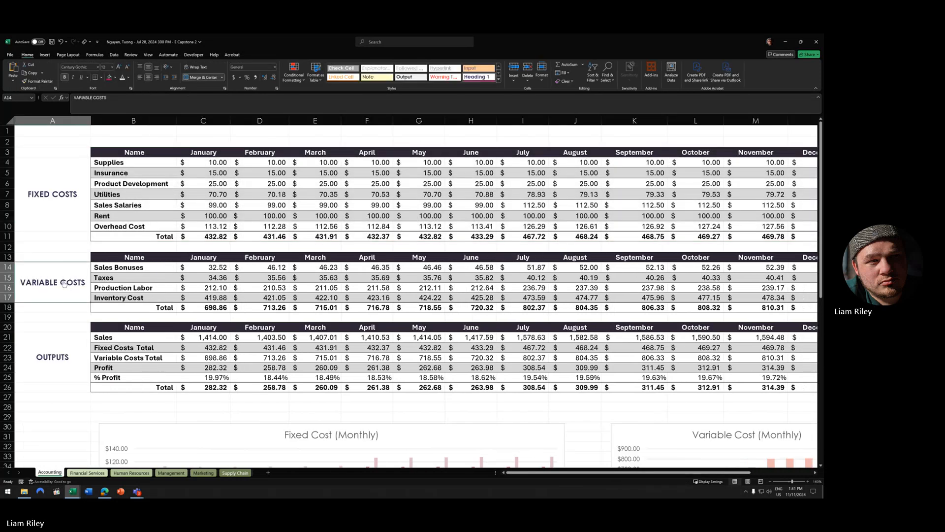
left_click(64, 280)
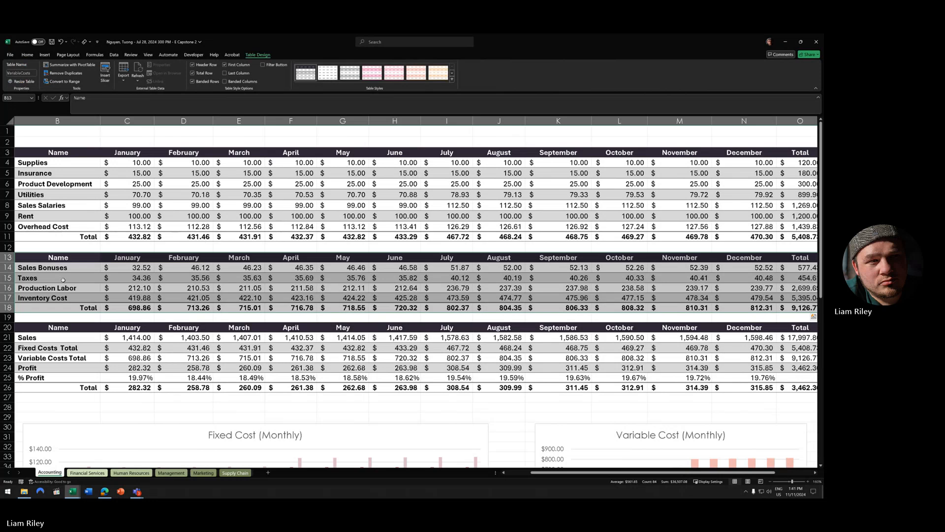
scroll(185, 321, "left", 1)
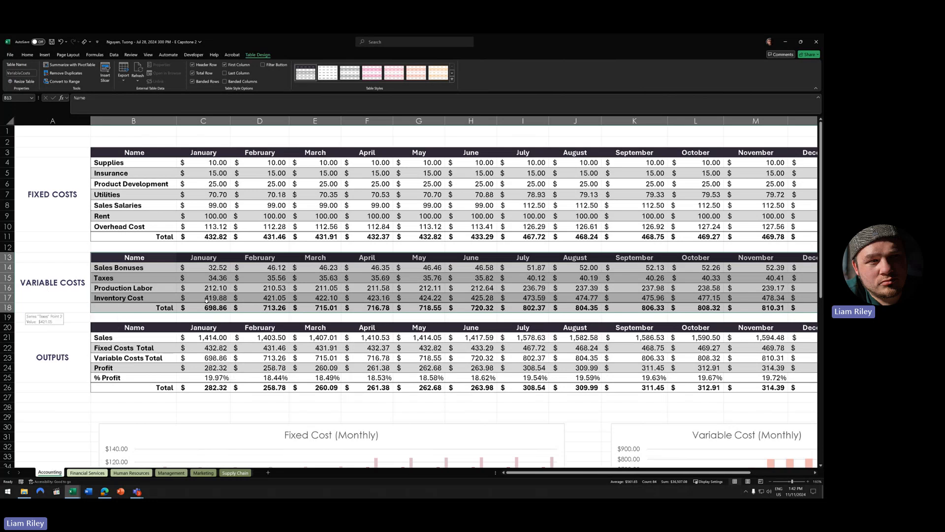
left_click(217, 249)
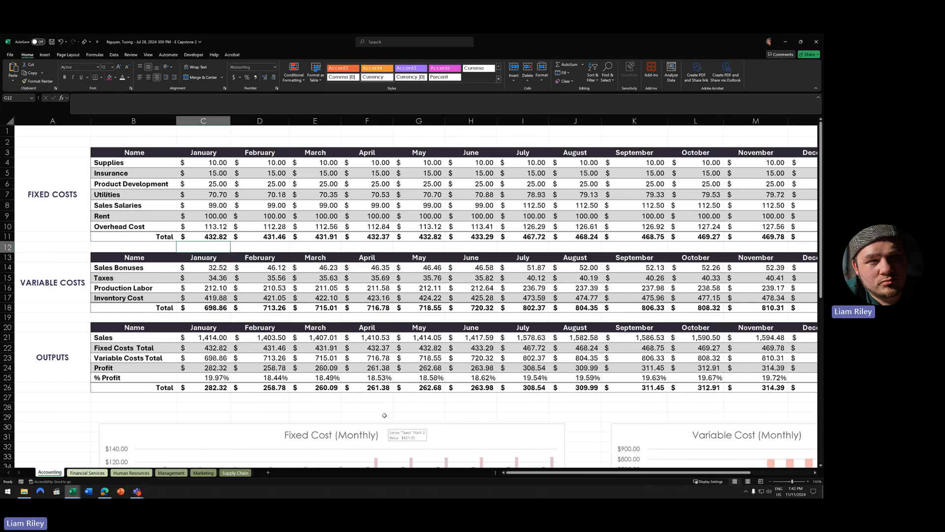
left_click(351, 355)
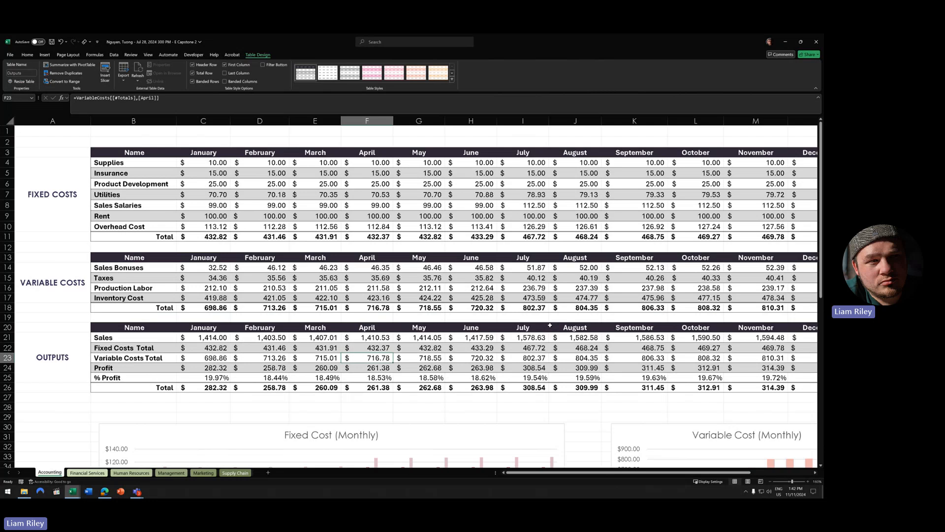
- Review the monthly cost and output charts and select the pie chart group
scroll(550, 325, "down", 2)
scroll(549, 325, "down", 3)
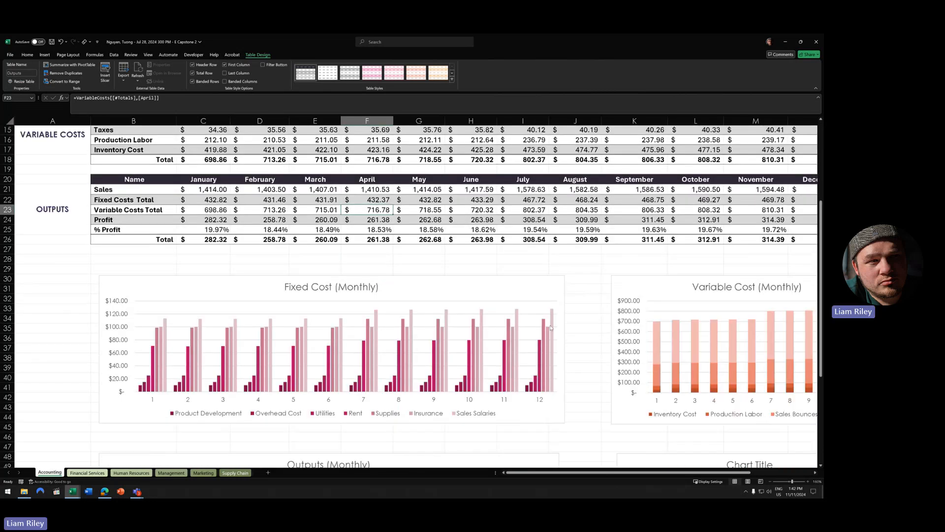
scroll(550, 327, "down", 7)
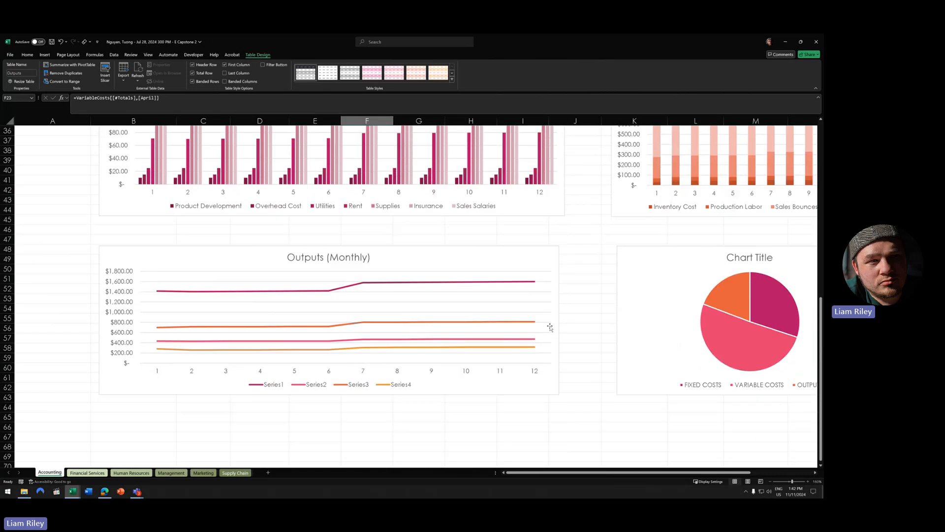
scroll(550, 327, "up", 2)
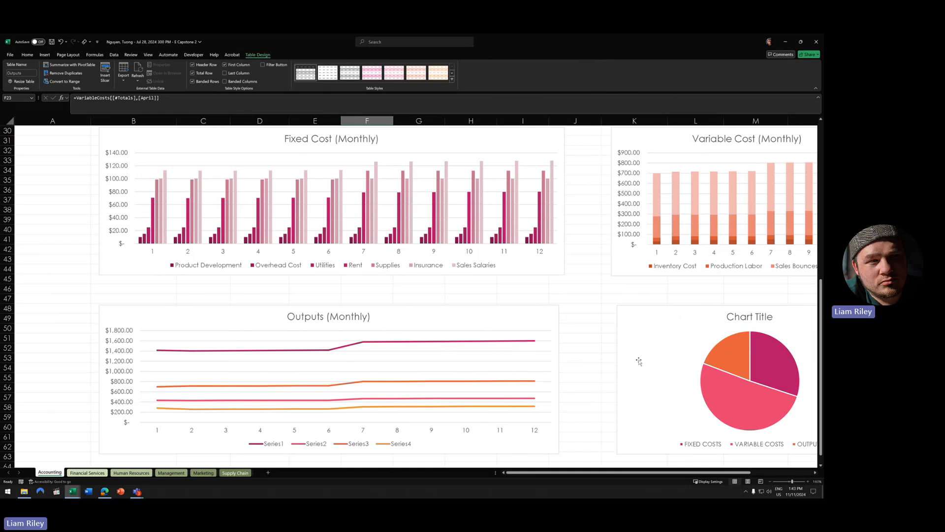
left_click(679, 331)
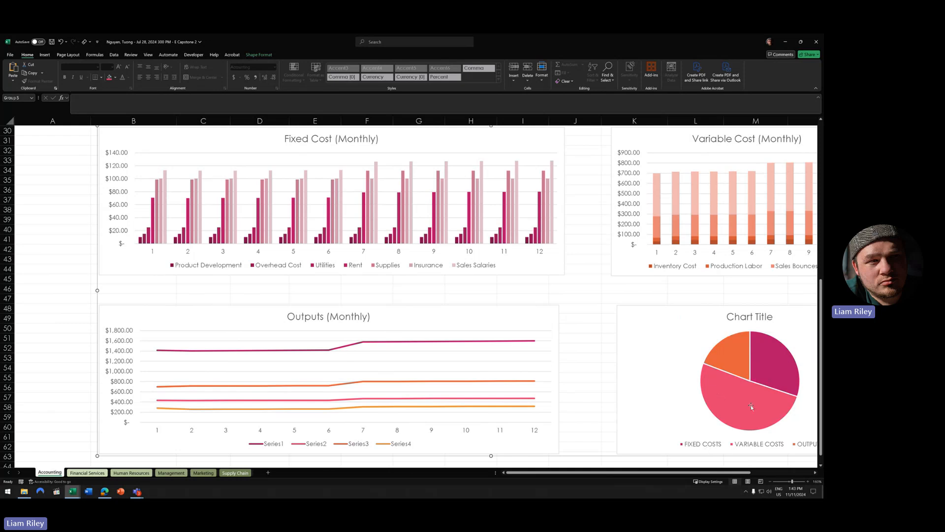
- Return to the top of the sheet and show previews of the other open student workbooks
scroll(613, 405, "up", 2)
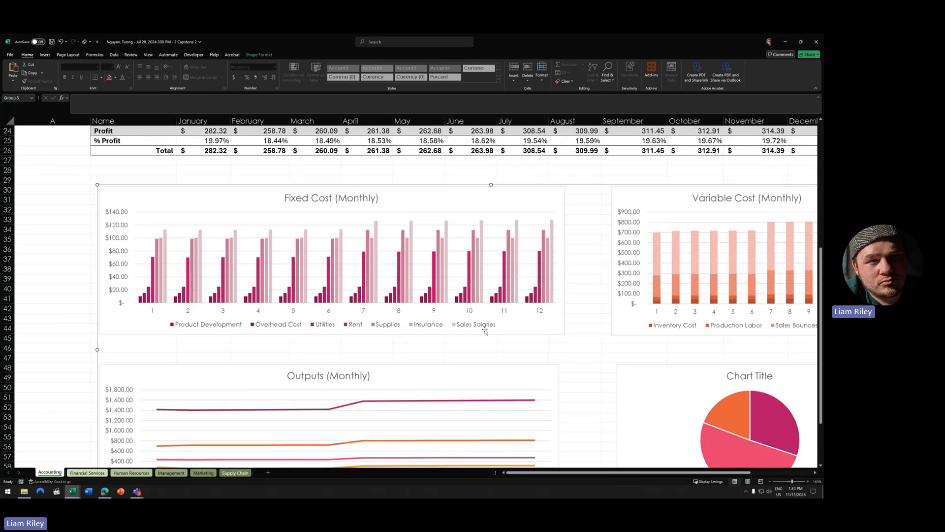
scroll(606, 382, "down", 3)
scroll(607, 381, "up", 4)
scroll(606, 381, "up", 7)
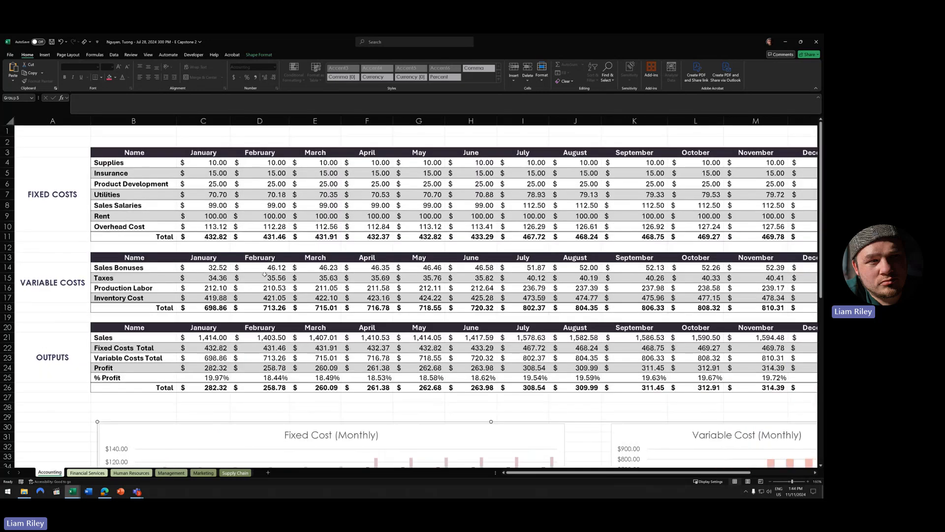
left_click(72, 491)
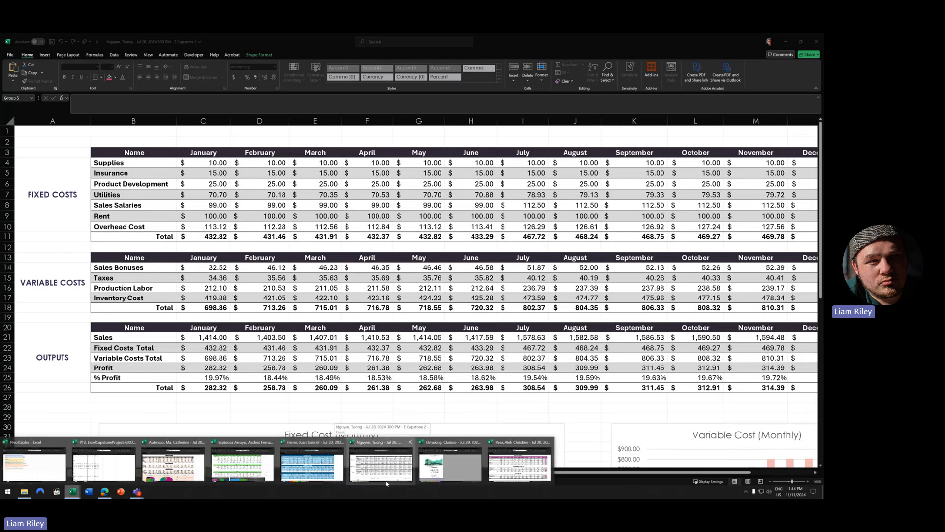
- Switch to the next student's Accounting sheet and inspect its Sales and Expenses title and July Insurance format
left_click(443, 452)
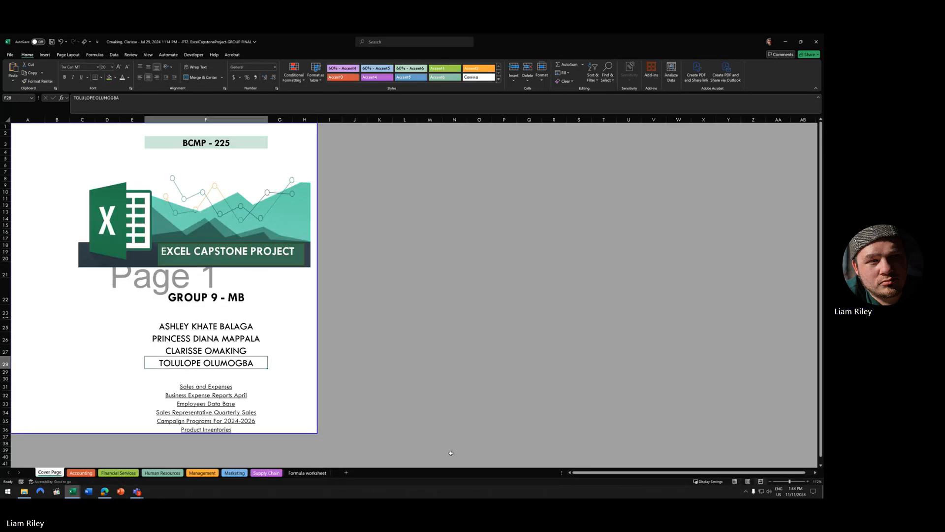
left_click(81, 473)
scroll(253, 317, "down", 5)
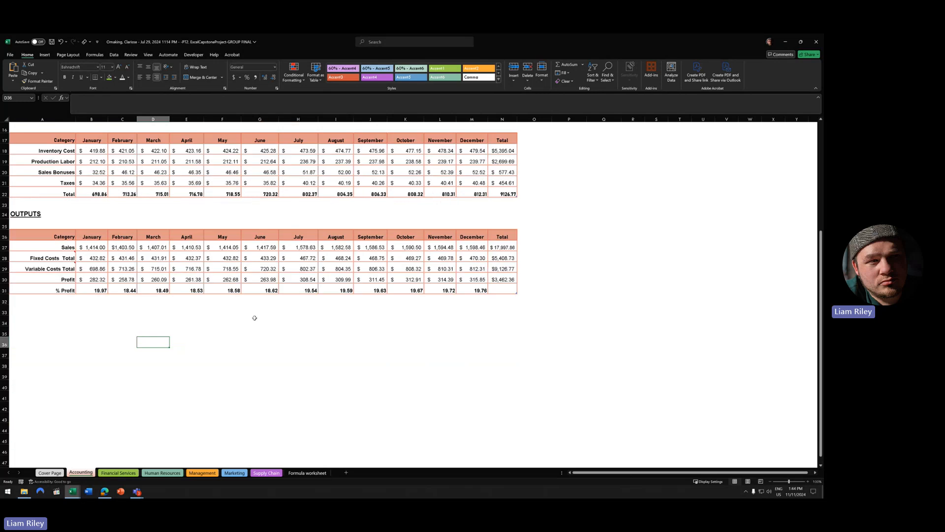
scroll(246, 321, "up", 5)
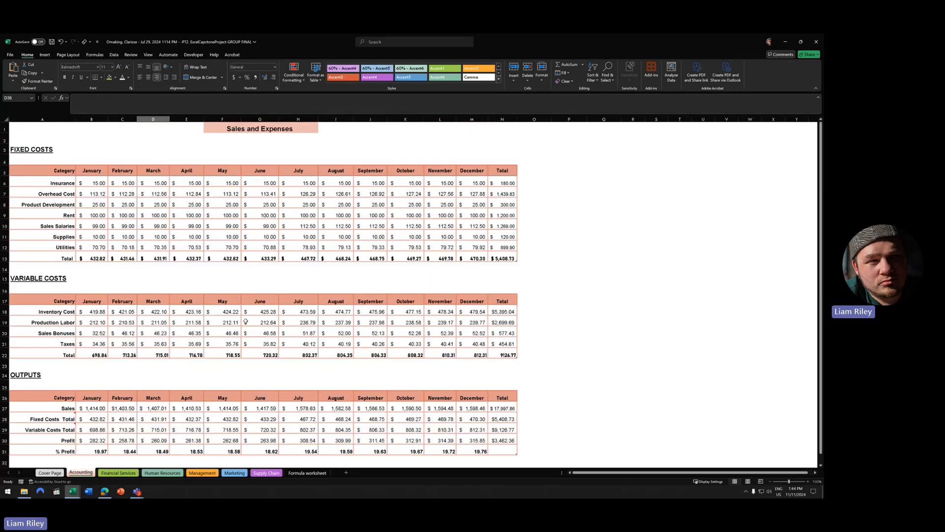
left_click(265, 129)
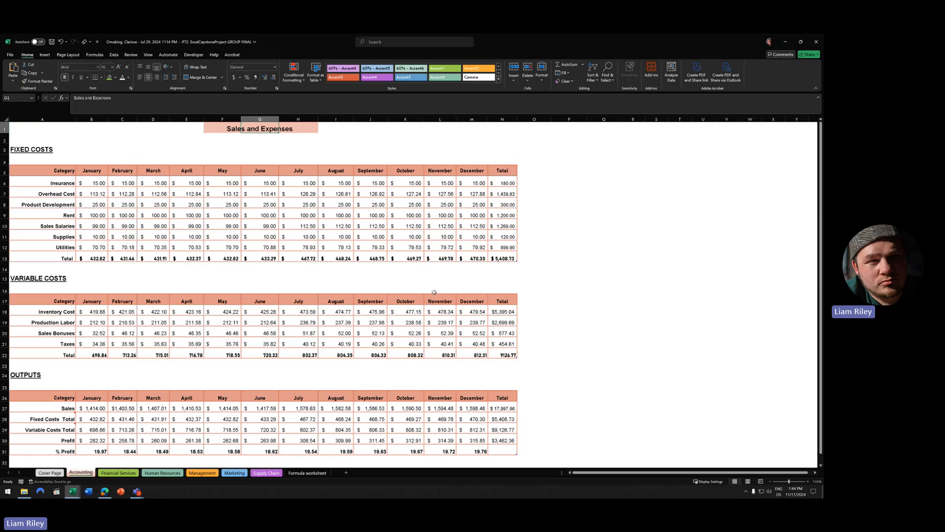
left_click(288, 186)
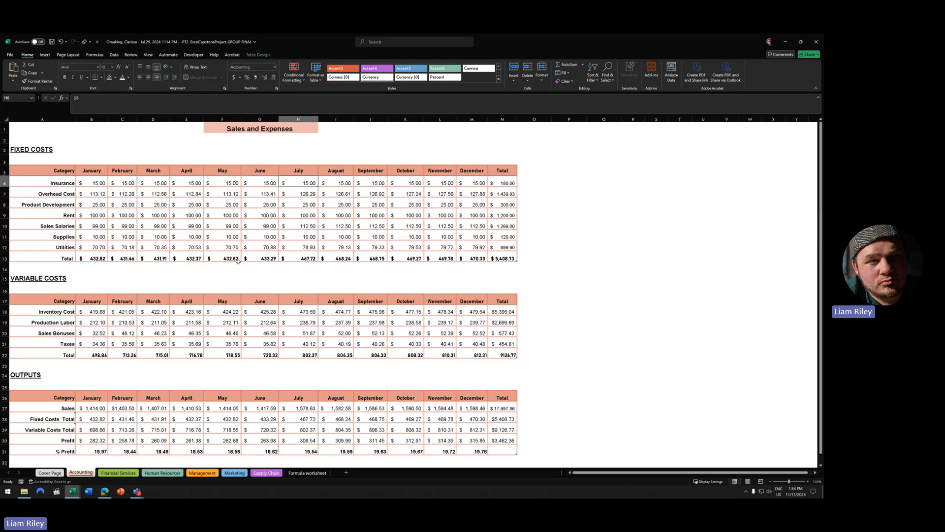
- Apply Comma Style to B7:N12, Overhead Cost through Utilities, removing the dollar signs
scroll(251, 422, "down", 5)
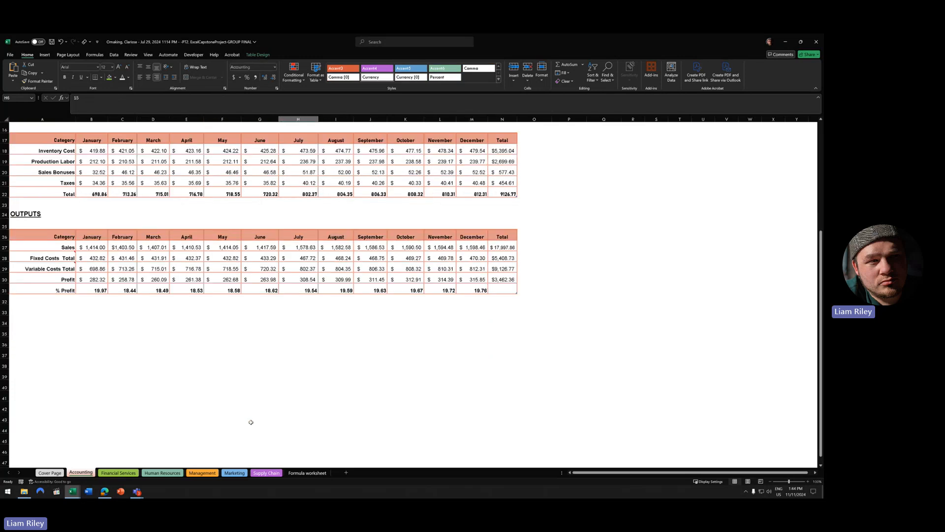
scroll(251, 422, "up", 5)
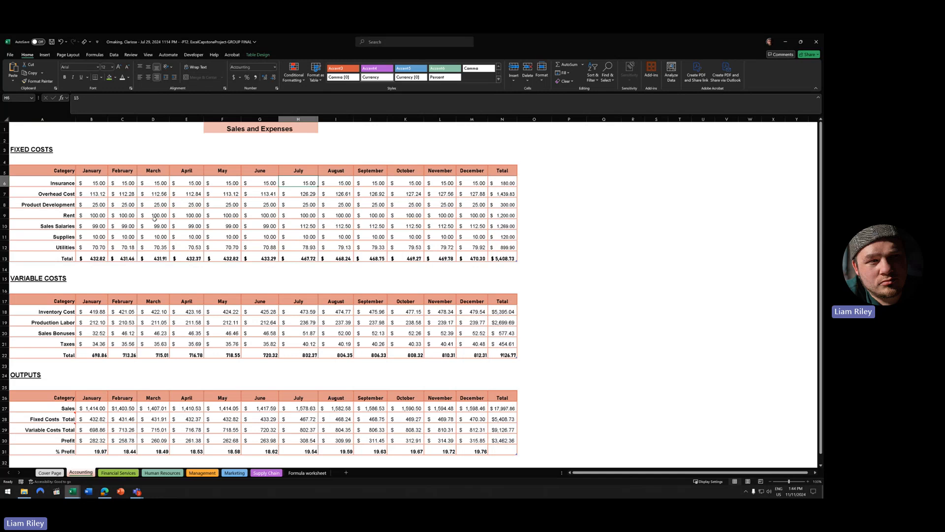
left_click_drag(93, 193, 493, 243)
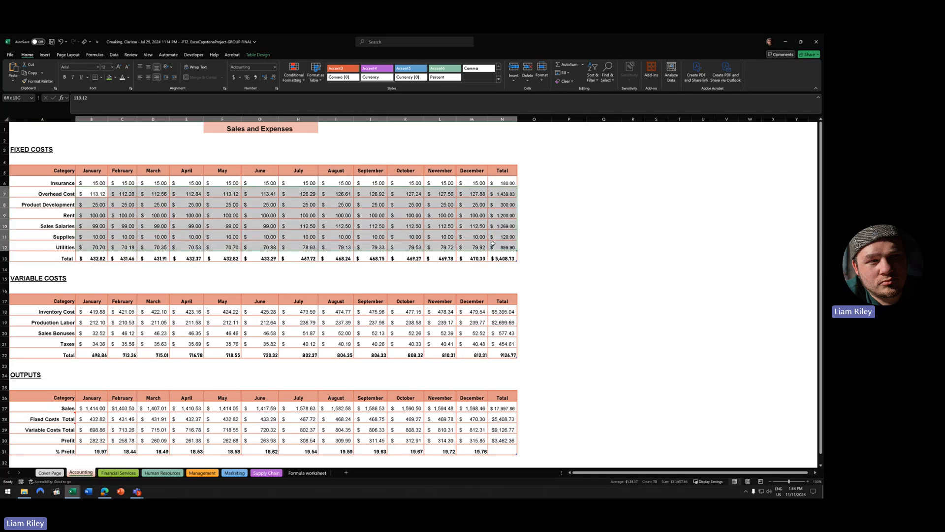
left_click(256, 77)
left_click(649, 247)
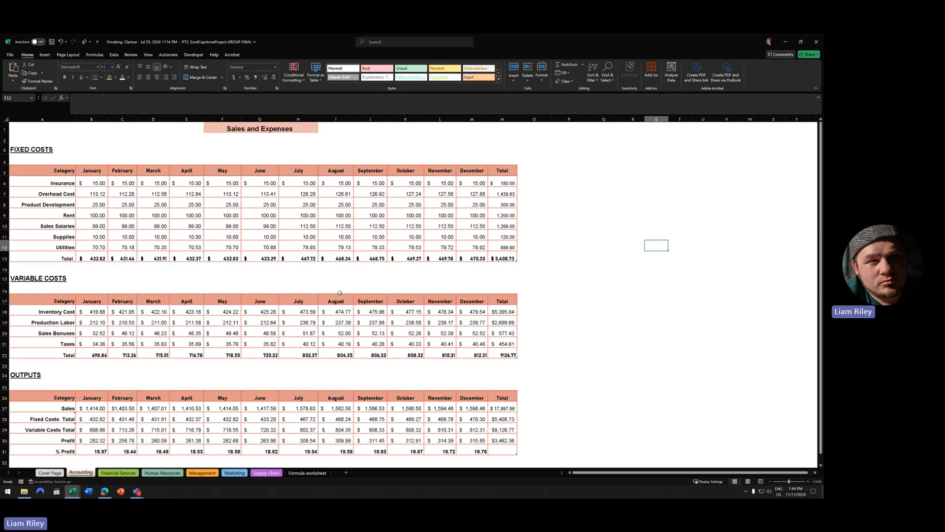
scroll(364, 315, "down", 3)
scroll(378, 330, "up", 3)
scroll(245, 369, "down", 7)
scroll(245, 372, "up", 7)
- Switch to the next student's workbook and inspect its VARIABLE COSTS heading
left_click(76, 492)
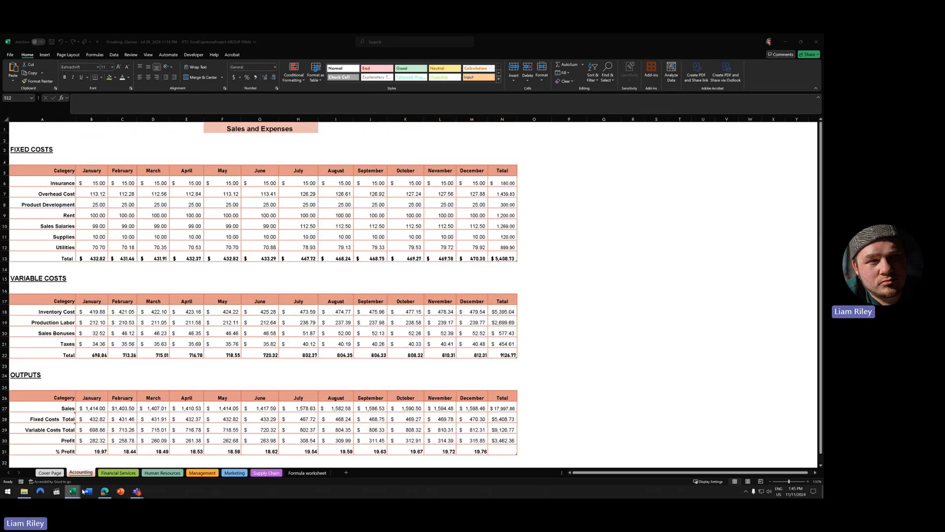
left_click(397, 445)
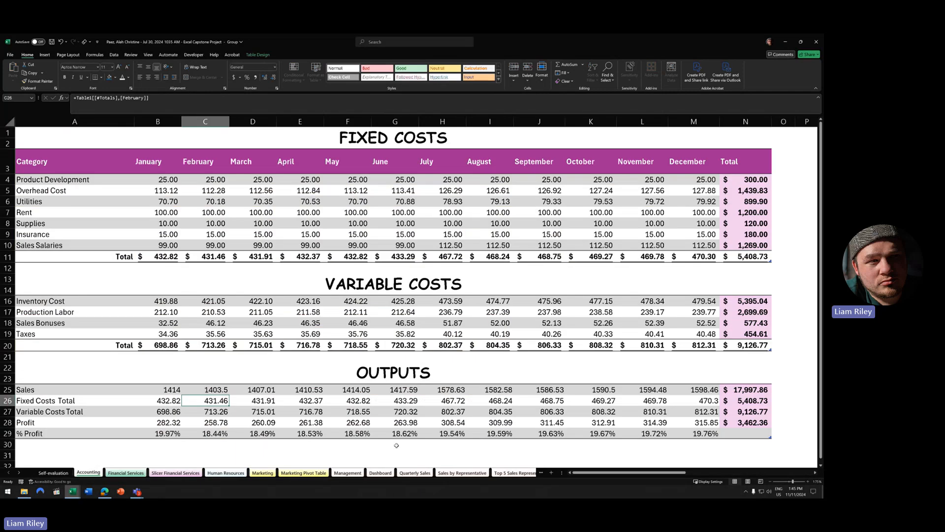
scroll(401, 403, "down", 2)
scroll(402, 402, "up", 2)
left_click(316, 290)
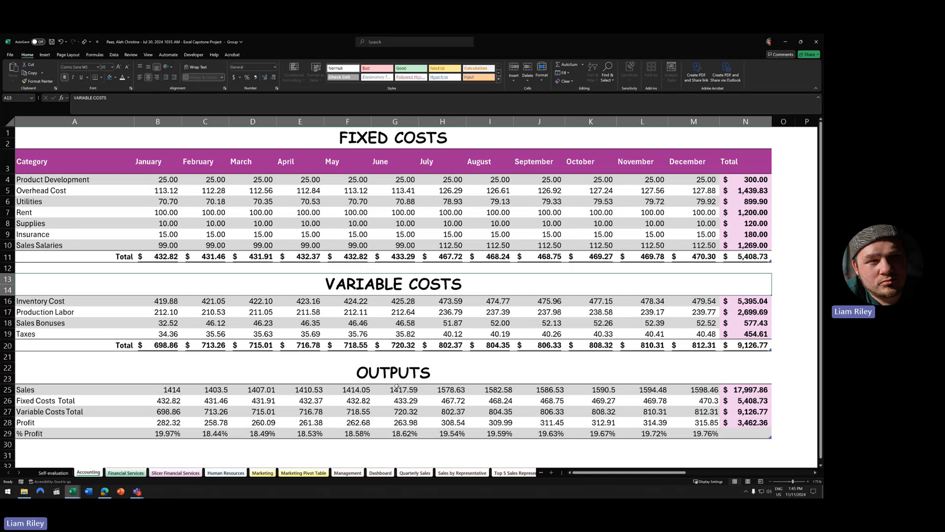
- Check the May Rent and Utilities values, the Rent Total formula, and the January–December headers B3:M3
scroll(396, 386, "down", 3)
scroll(397, 387, "up", 3)
left_click(735, 181)
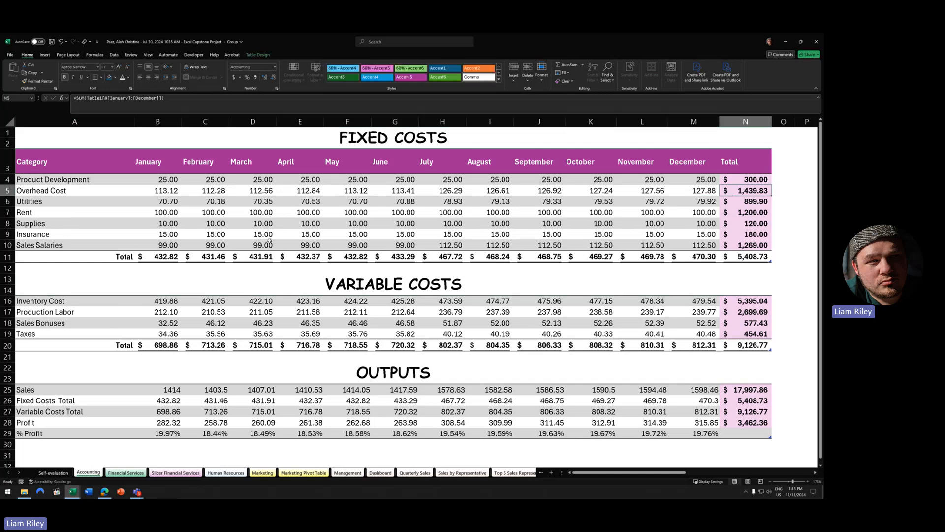
left_click(343, 213)
left_click(258, 54)
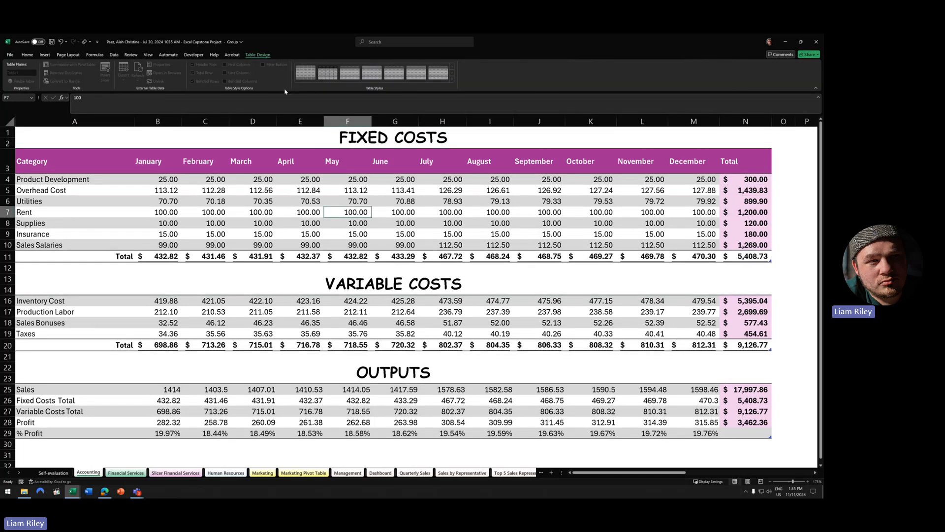
left_click(332, 202)
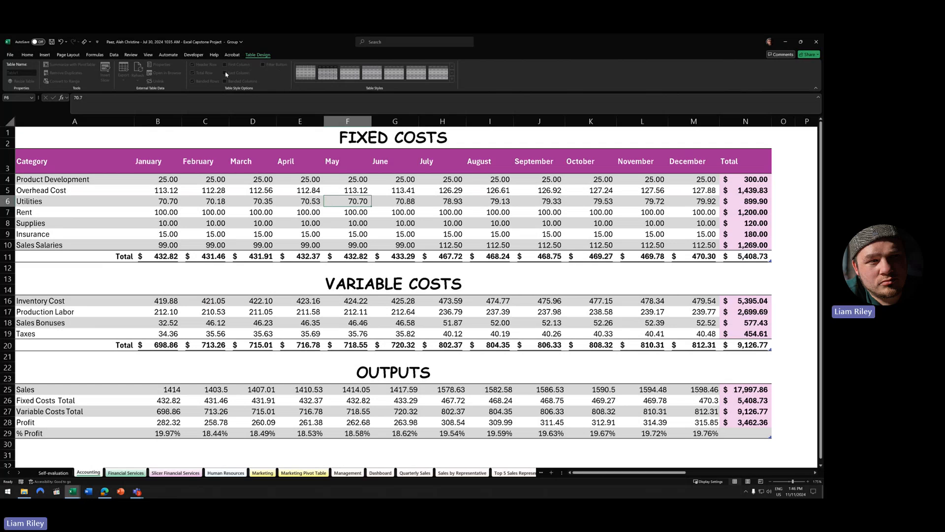
left_click(768, 213)
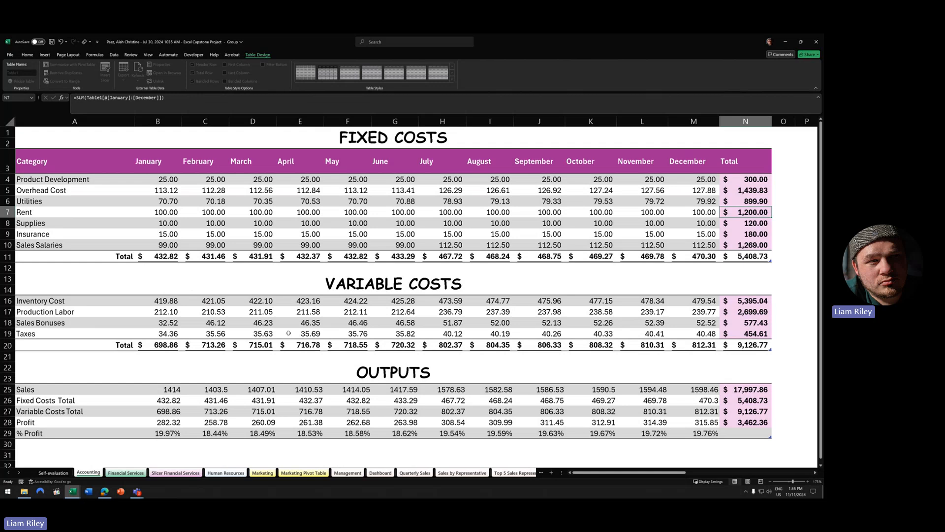
left_click_drag(157, 164, 689, 165)
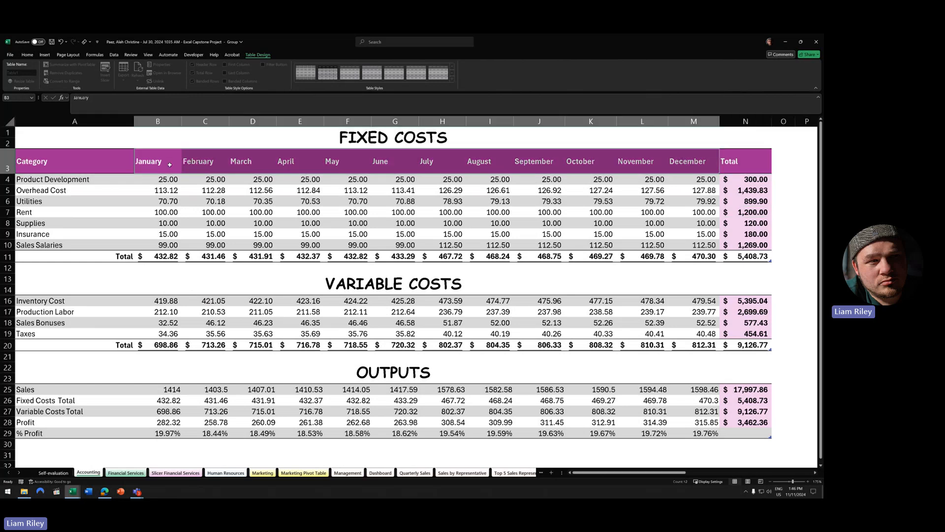
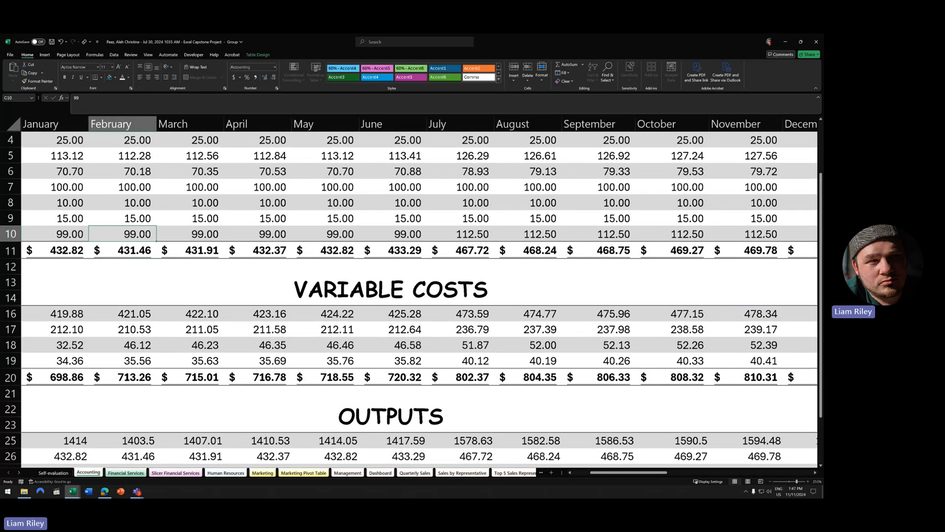
- Give the B11:H11 Fixed Costs totals a Double Accounting underline
left_click(135, 235)
scroll(67, 252, "down", 1)
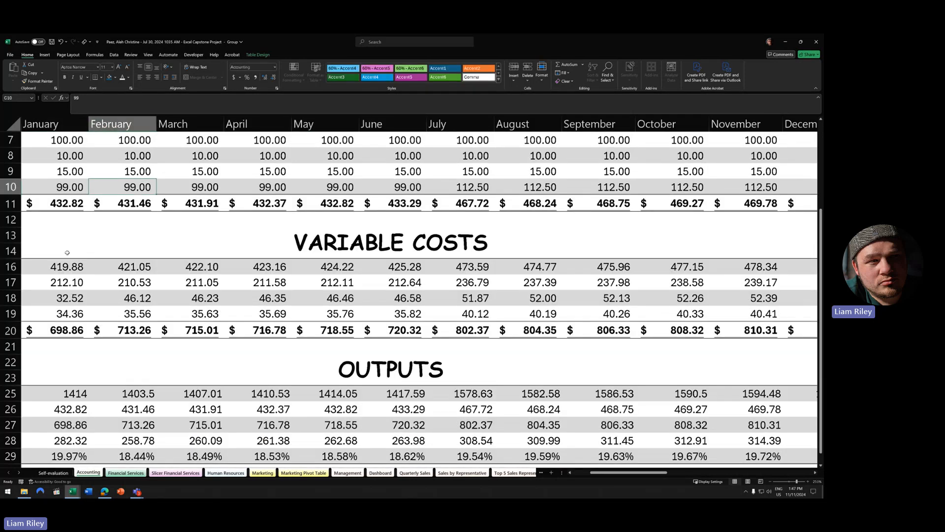
left_click_drag(64, 206, 468, 203)
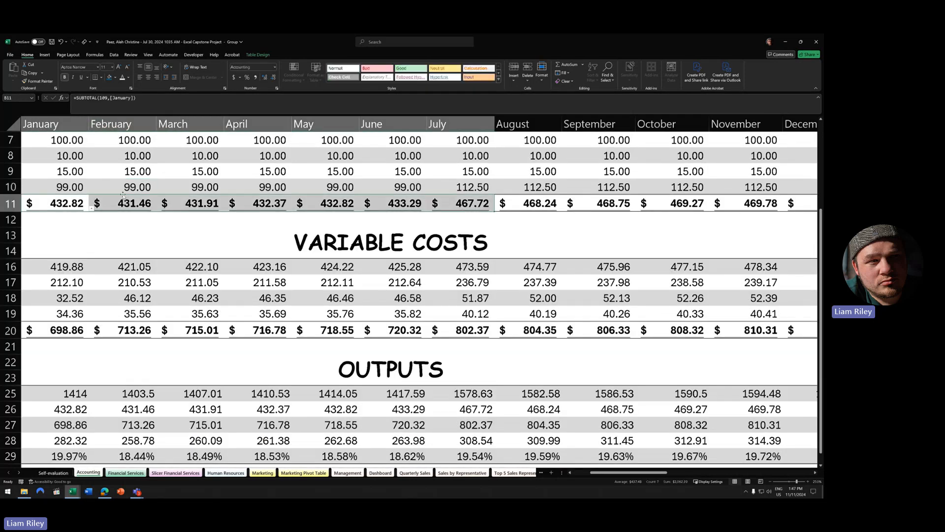
left_click(132, 89)
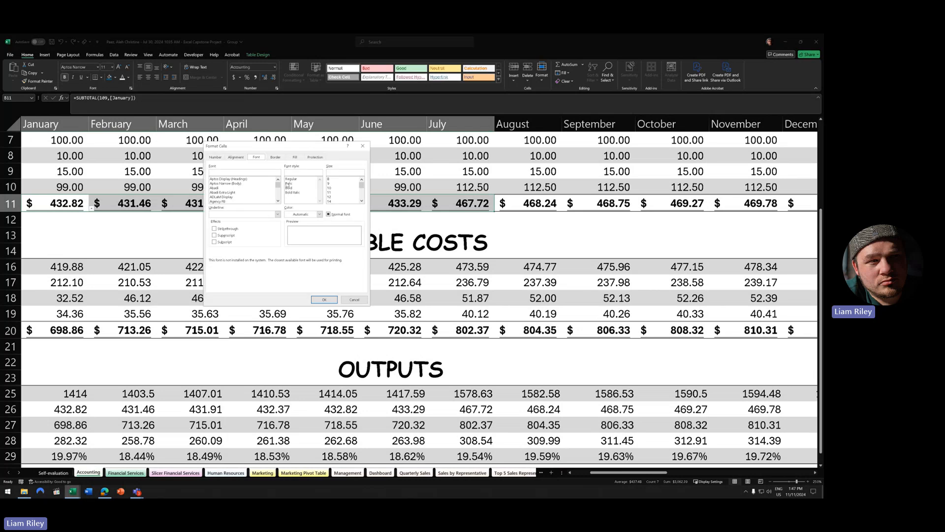
left_click(278, 214)
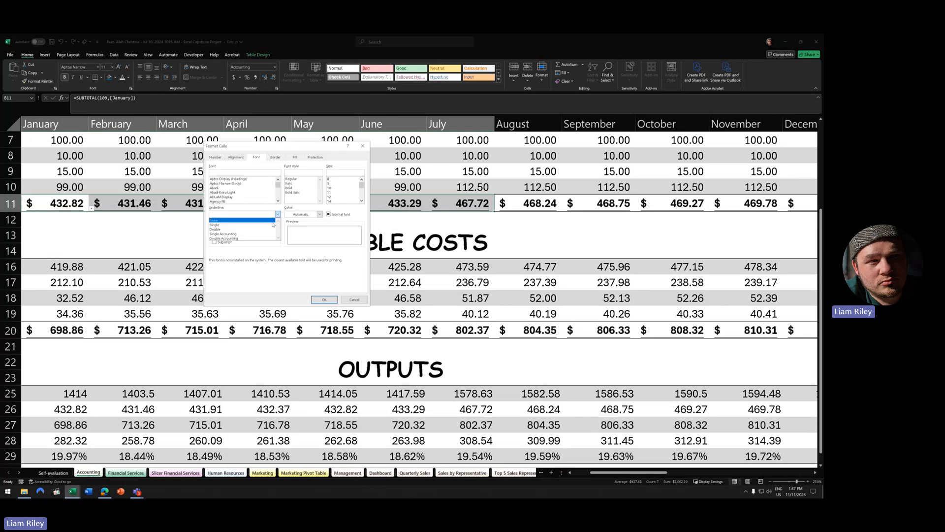
left_click(234, 238)
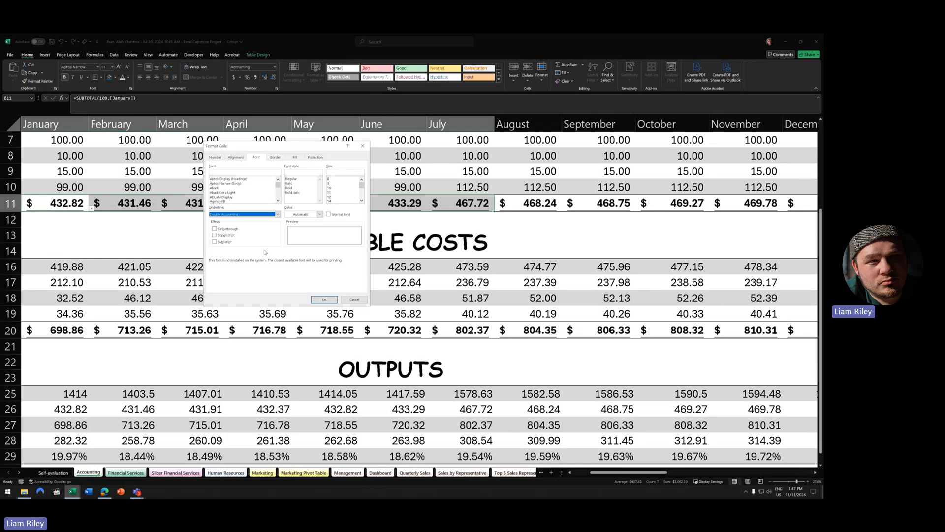
left_click(331, 299)
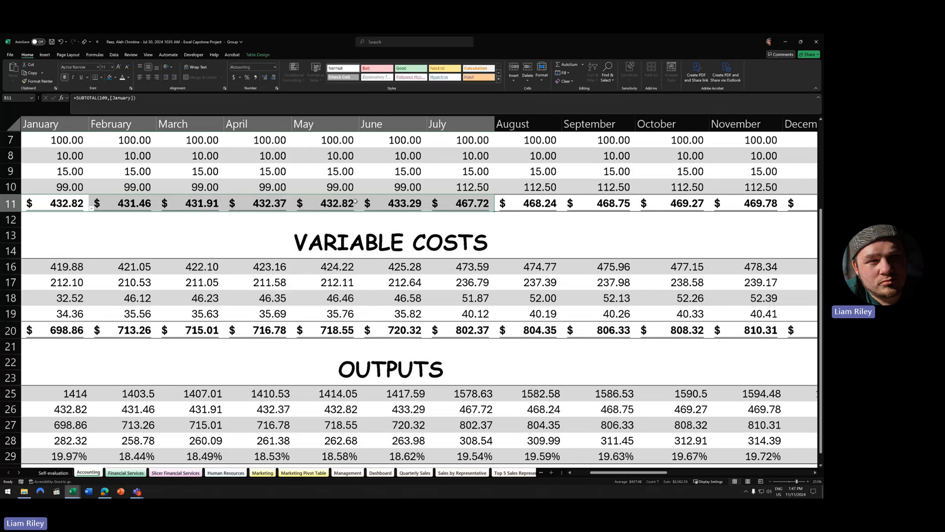
- Check the underline setting on the June total in G11 without changing it
left_click(404, 207)
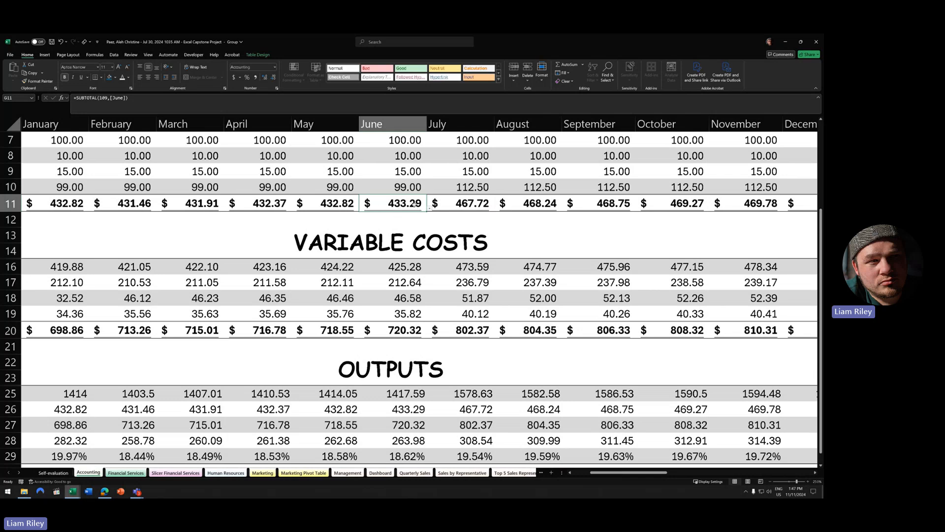
left_click(87, 78)
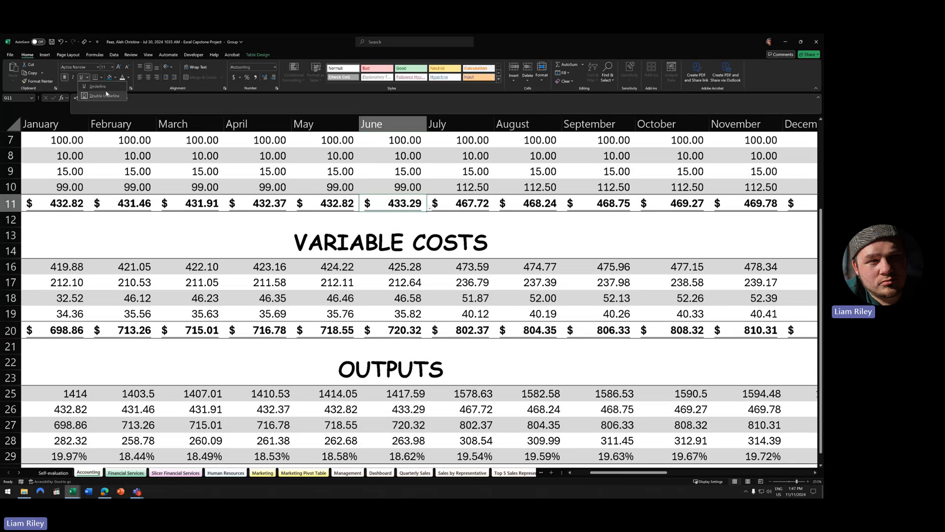
left_click(89, 97)
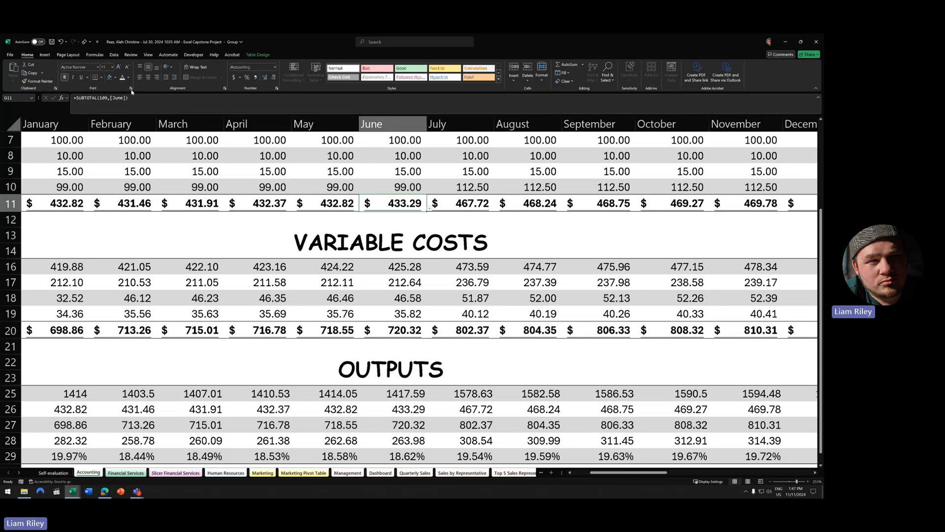
left_click(131, 89)
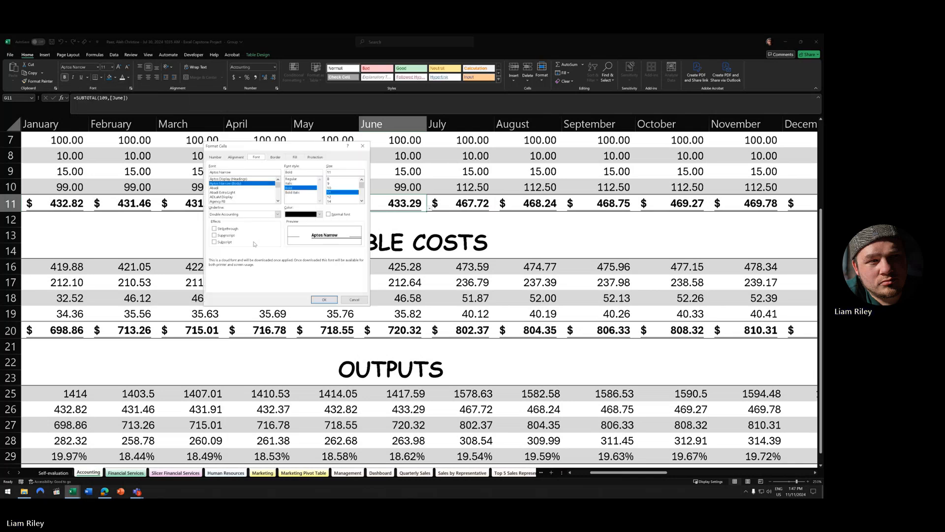
left_click(224, 216)
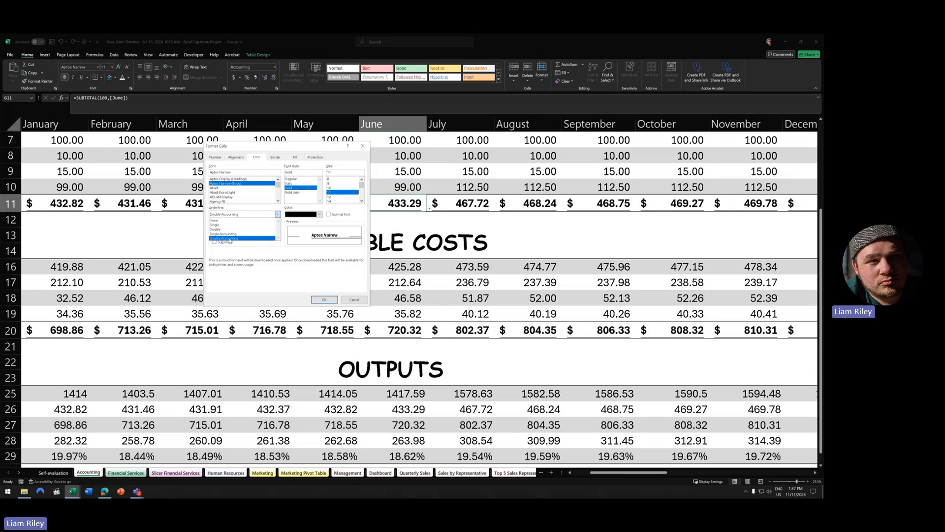
left_click(362, 300)
left_click(428, 221)
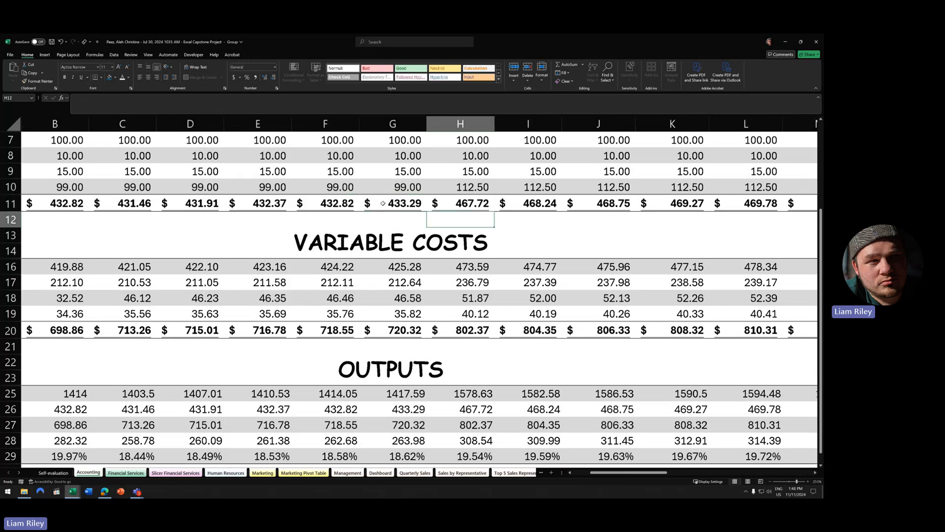
scroll(399, 332, "down", 5)
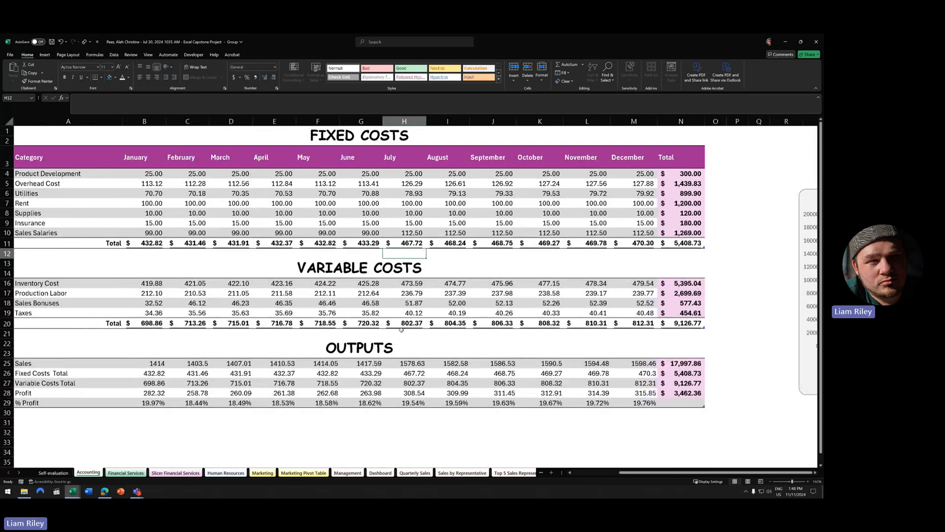
scroll(401, 330, "down", 2)
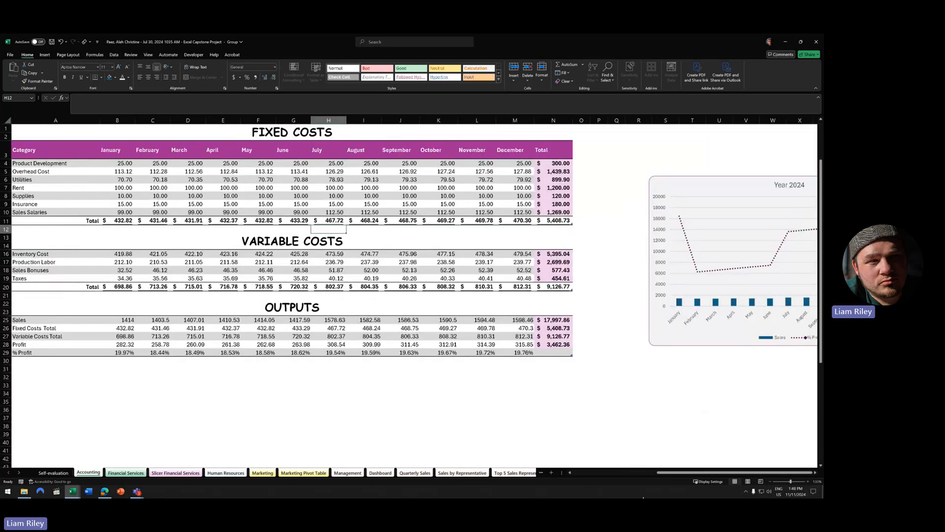
scroll(815, 474, "right", 12)
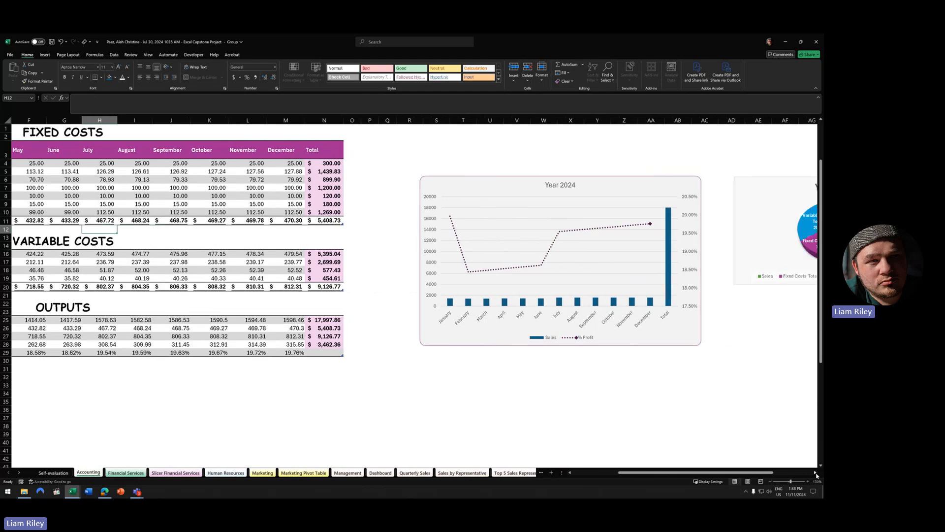
scroll(815, 475, "right", 3)
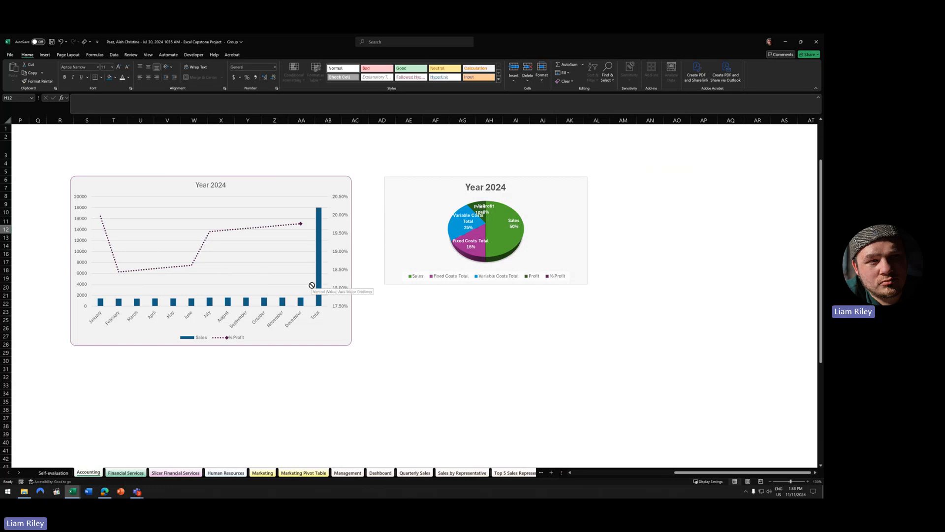
mouse_move(317, 281)
scroll(441, 342, "down", 3, "ctrl")
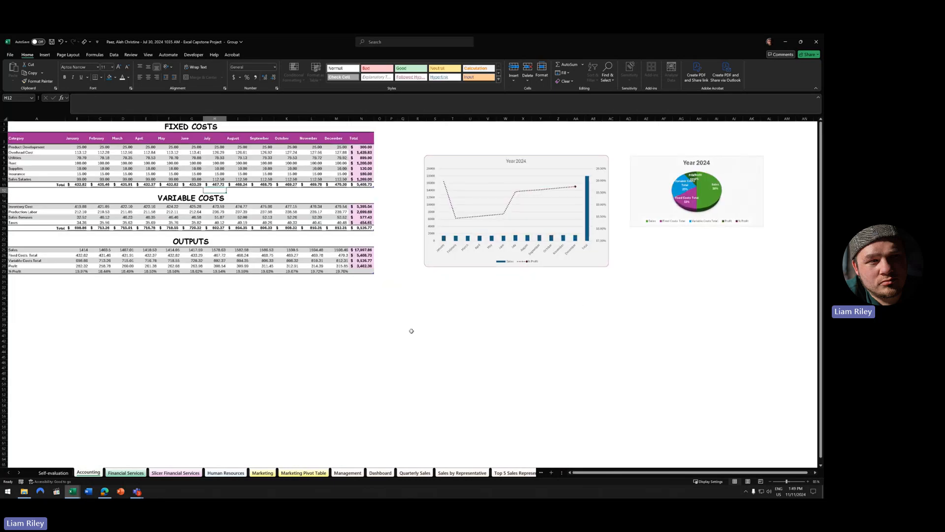
left_click(816, 473)
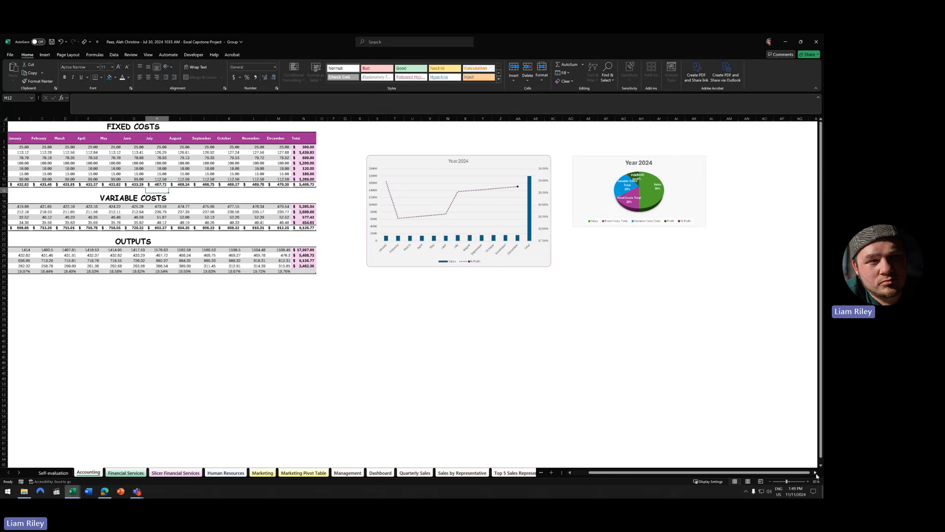
left_click(816, 473)
left_click(815, 473)
left_click_drag(776, 473, 709, 473)
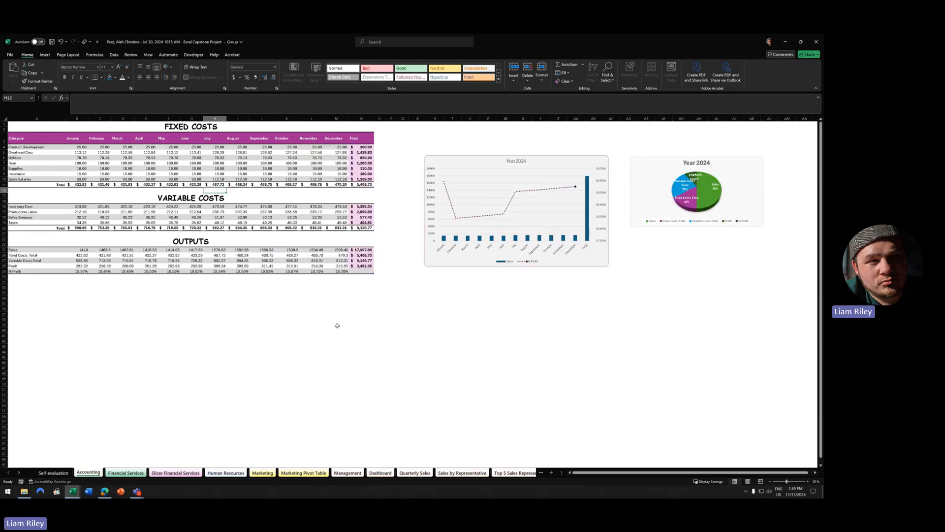
scroll(269, 258, "up", 6, "ctrl")
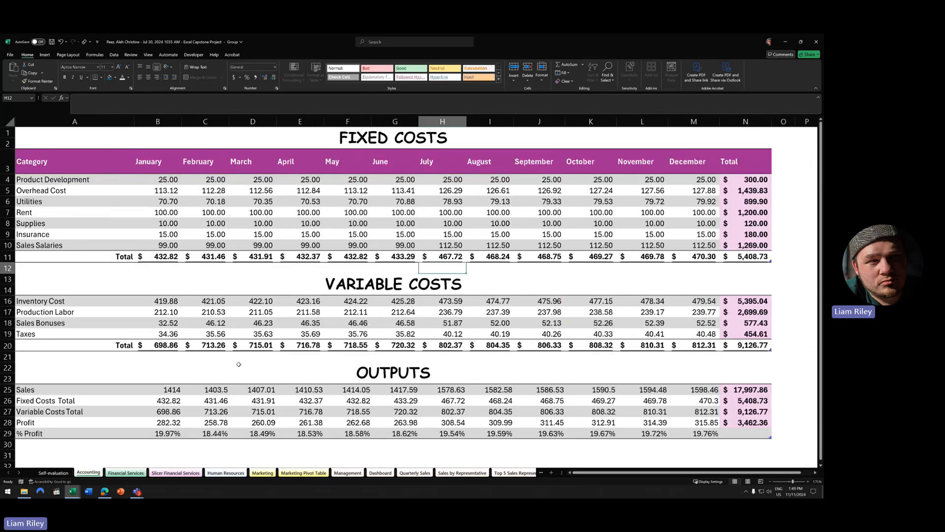
left_click(73, 491)
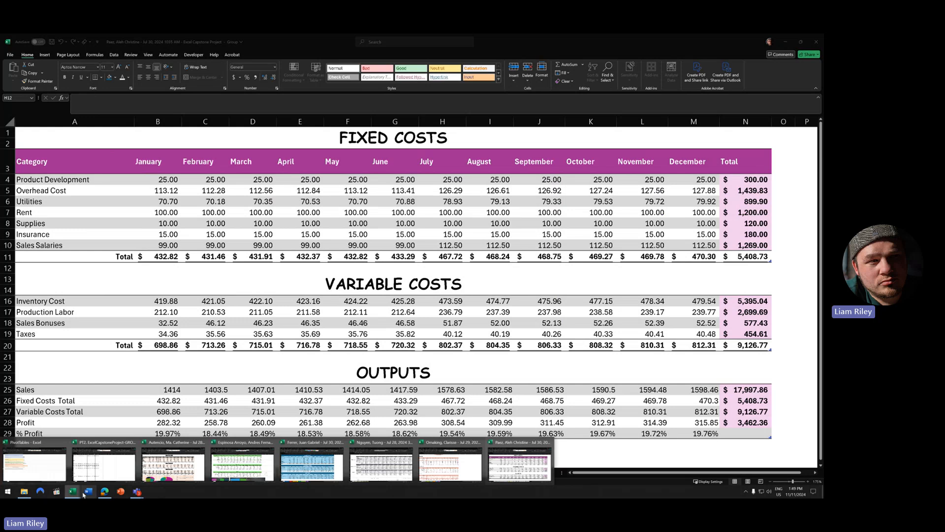
- Switch to the PT2 ExcelCapstoneProject workbook, review the Management sheet, and select the entire sheet
left_click(99, 469)
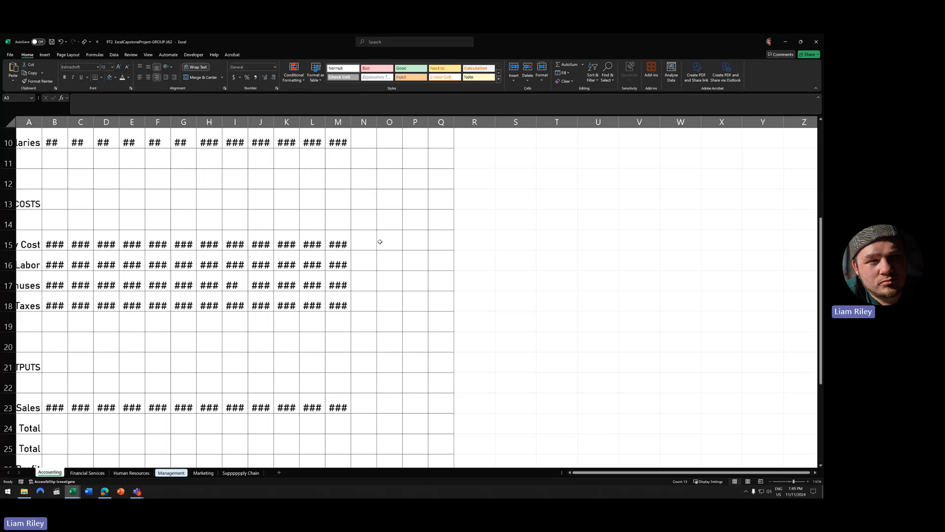
scroll(354, 370, "down", 7)
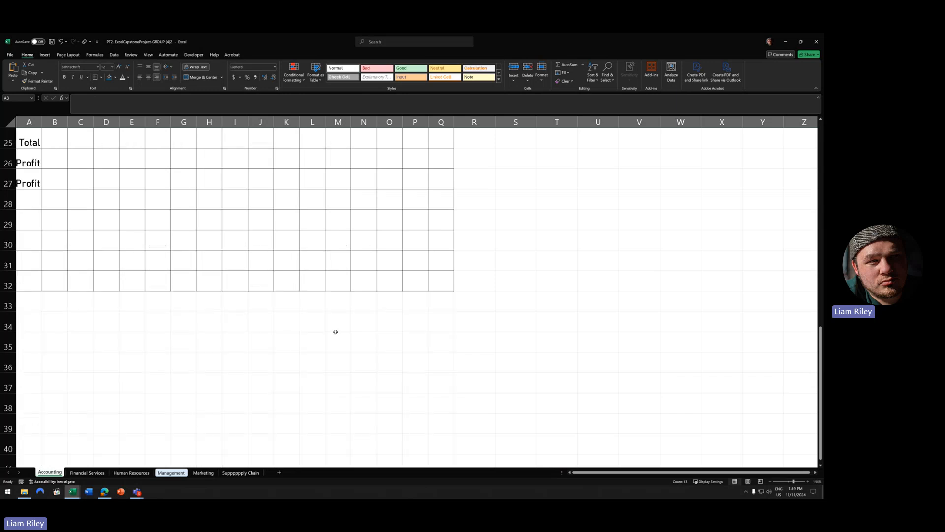
scroll(335, 332, "up", 4)
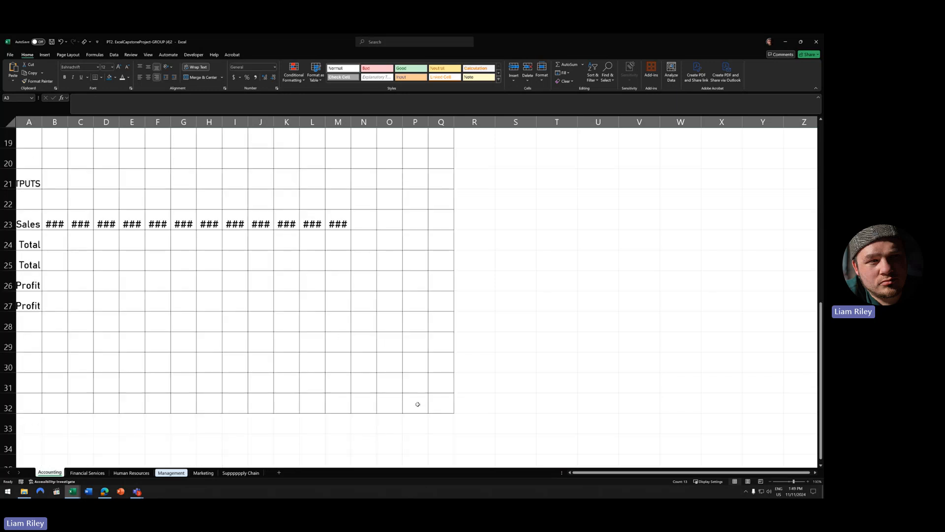
scroll(345, 379, "up", 6)
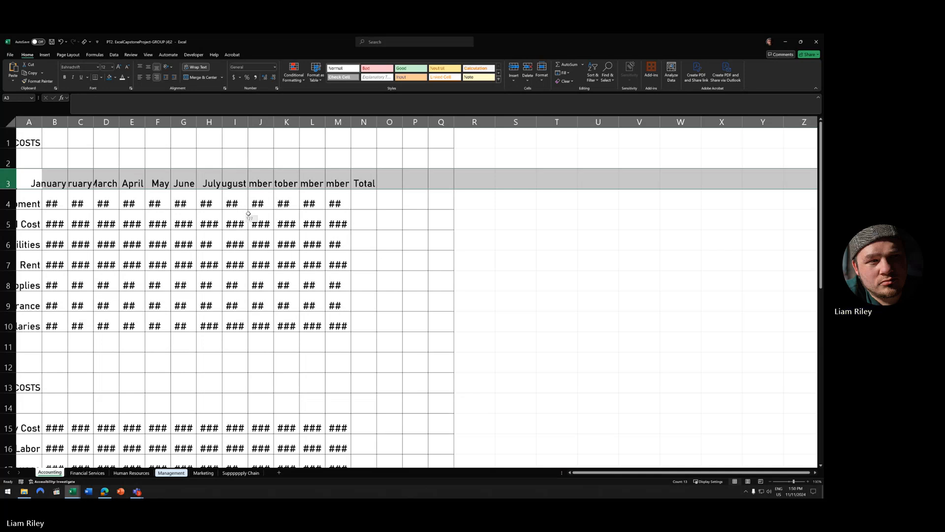
scroll(251, 231, "down", 7)
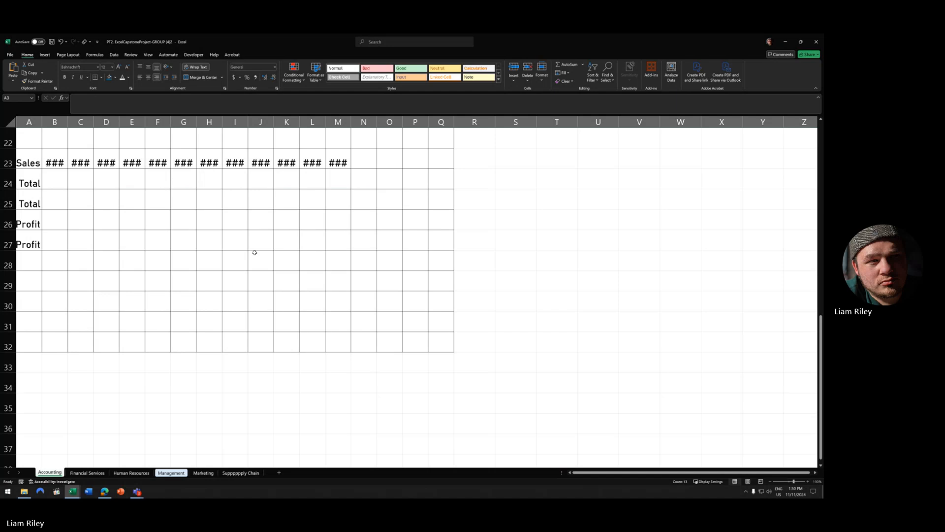
scroll(255, 253, "up", 7)
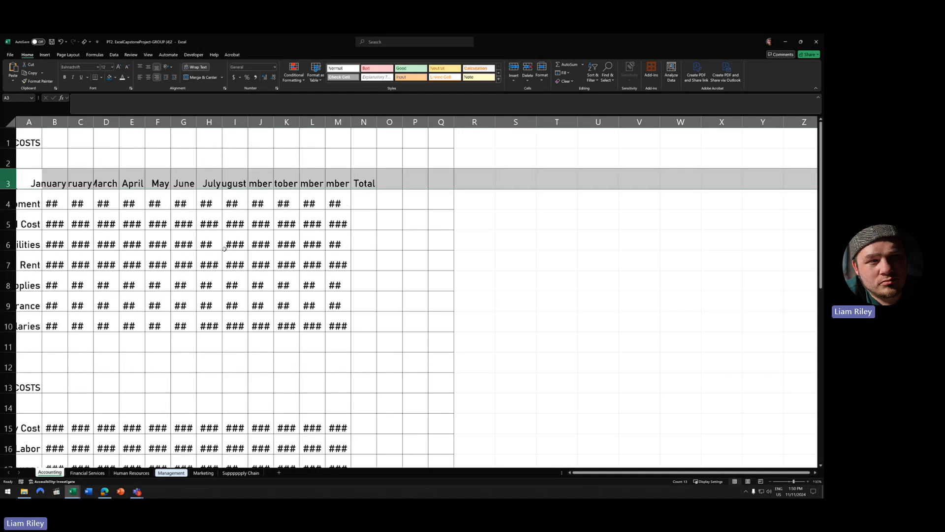
left_click(12, 123)
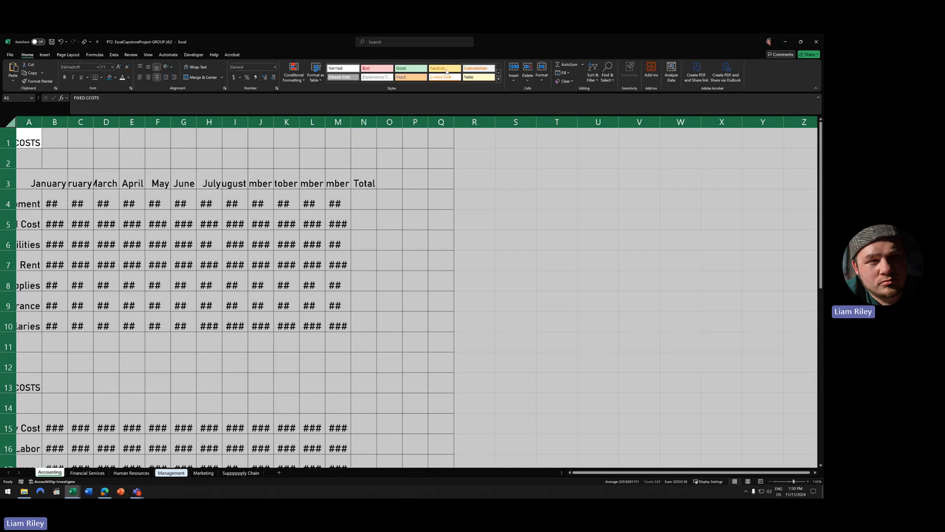
- Apply Clear Formats to the whole Management sheet
left_click(571, 82)
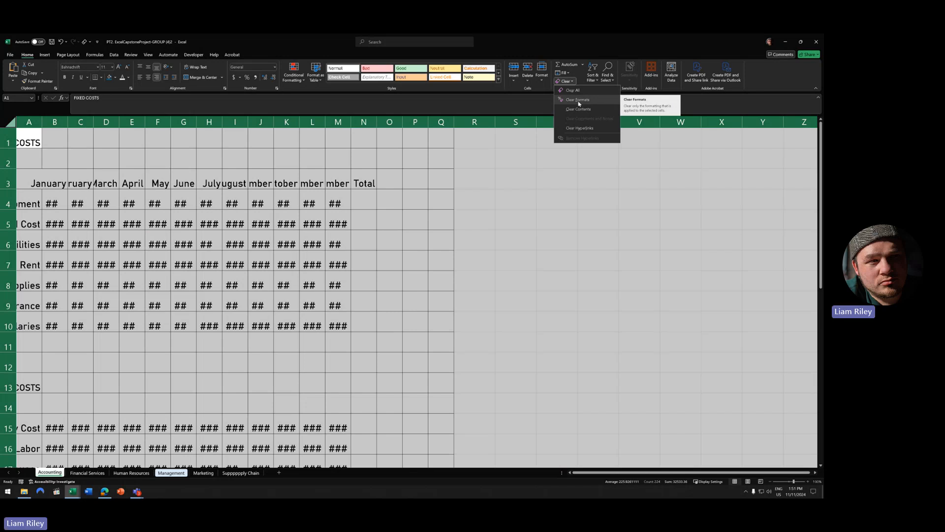
left_click(578, 100)
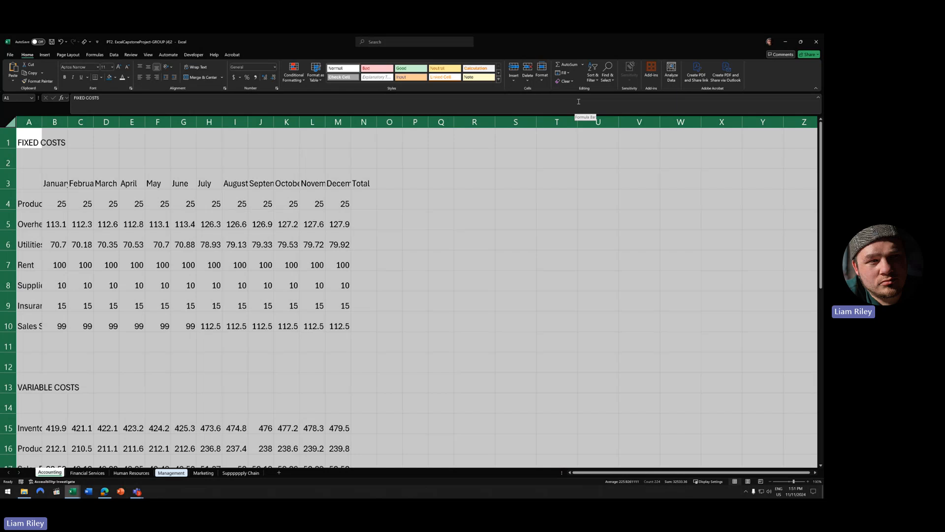
- AutoFit every column width and row height on the whole Management sheet
left_click(211, 244)
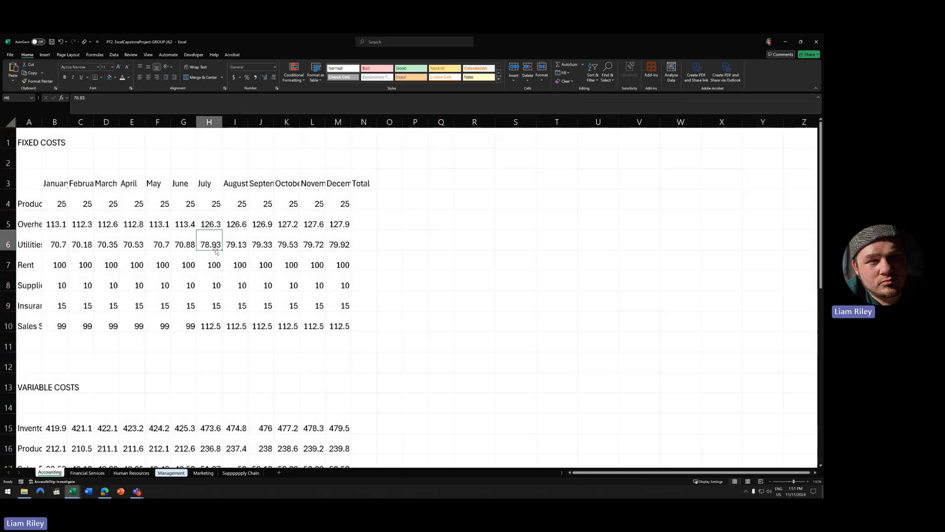
key("ctrl+a")
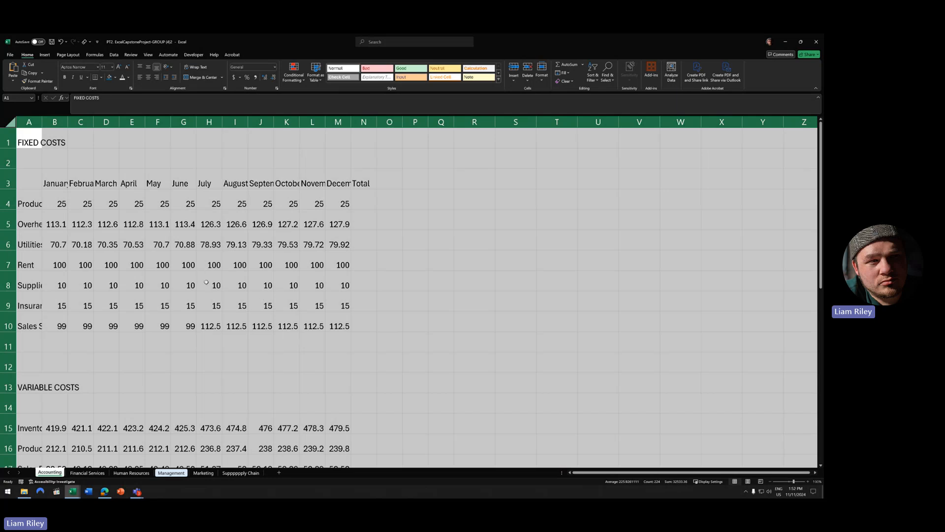
double_click(197, 122)
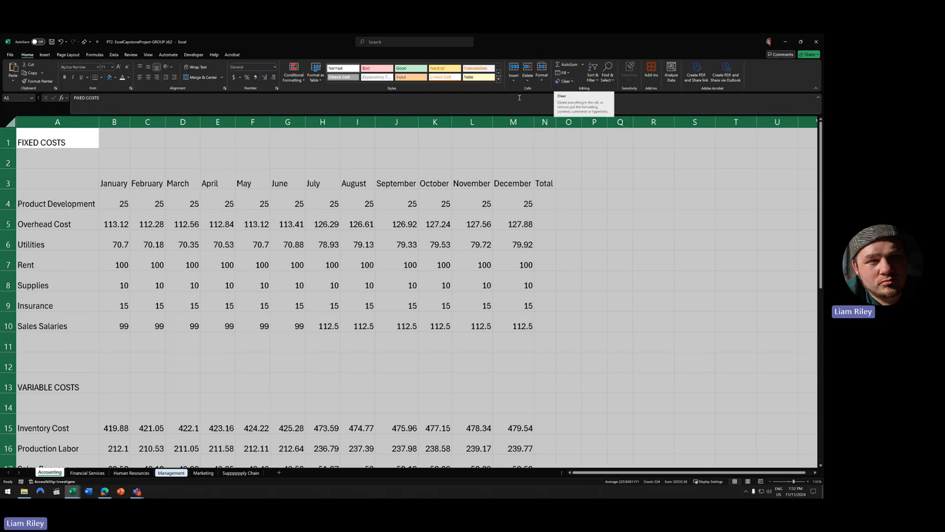
left_click(543, 78)
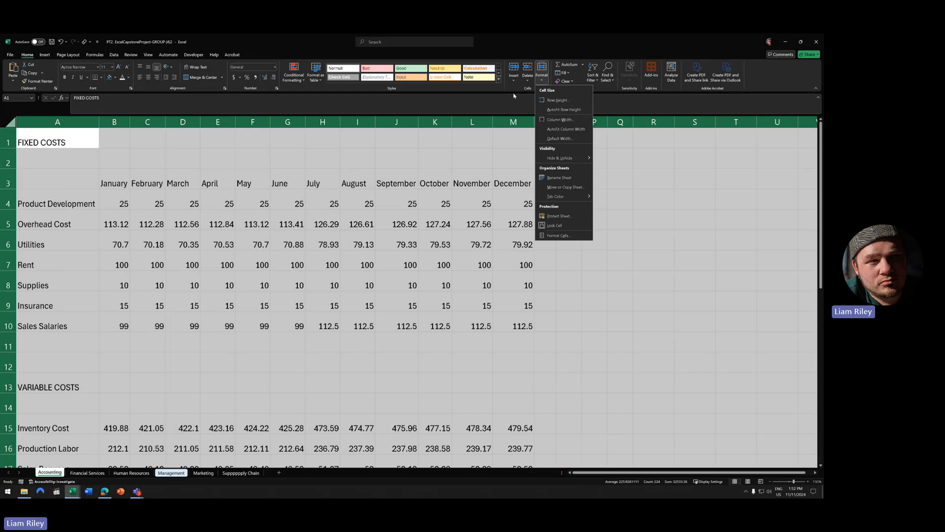
left_click(567, 111)
key("ctrl+z")
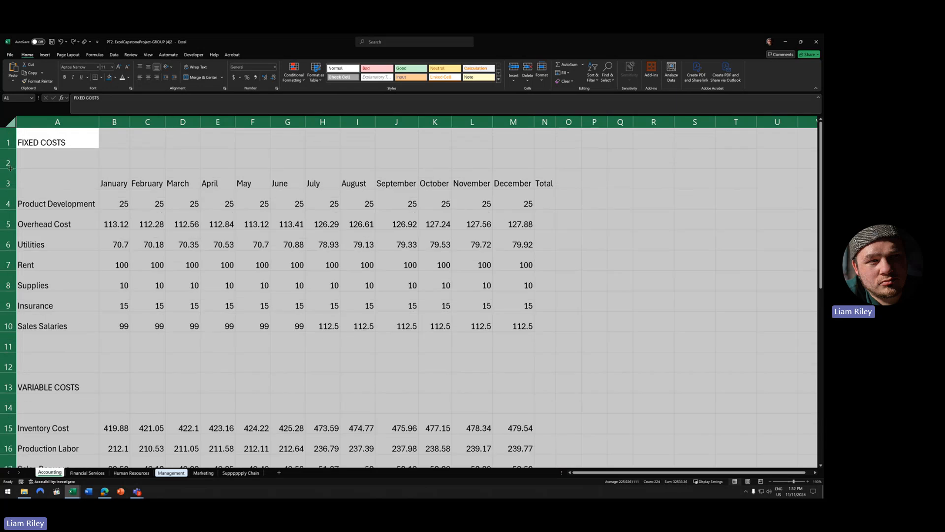
key("ctrl+y")
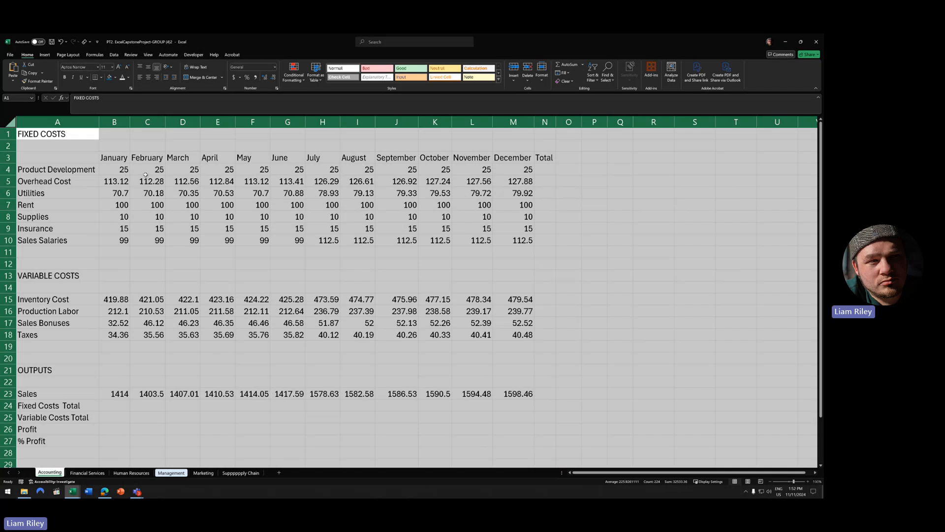
left_click(85, 170)
left_click(78, 123)
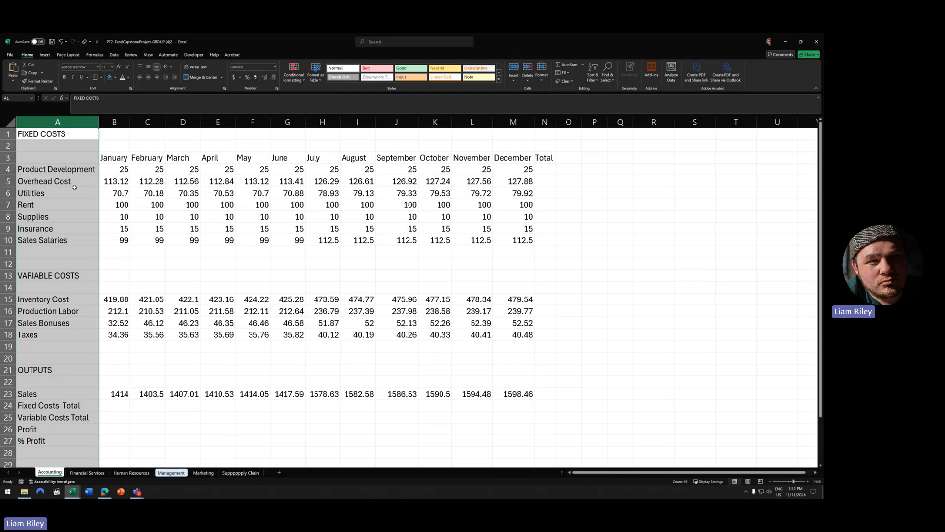
left_click(75, 171)
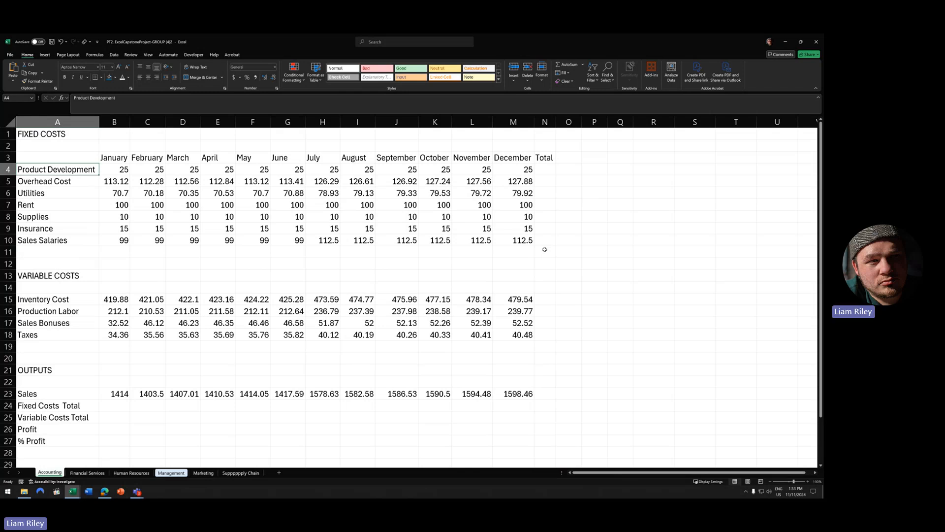
- Try selecting the Fixed Costs, Variable Costs and Sales value rows together
left_click(553, 122)
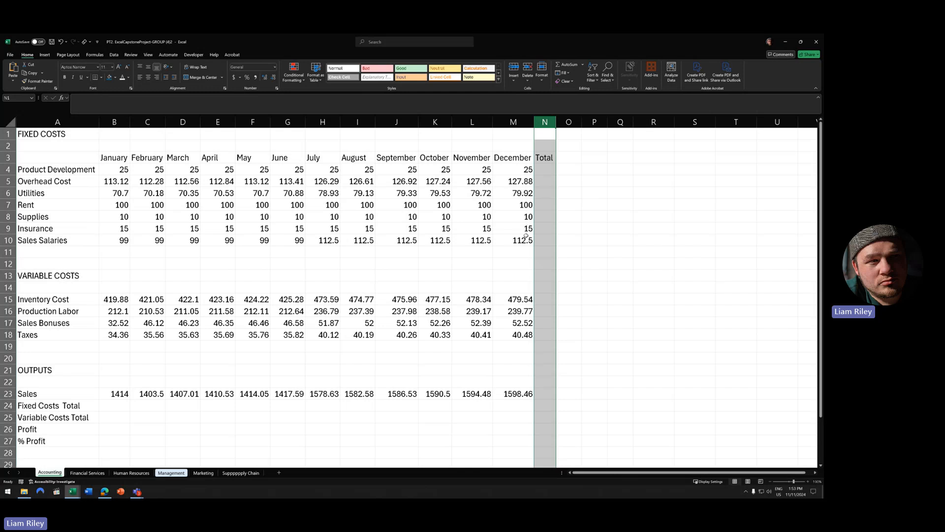
left_click(437, 207)
left_click(8, 170)
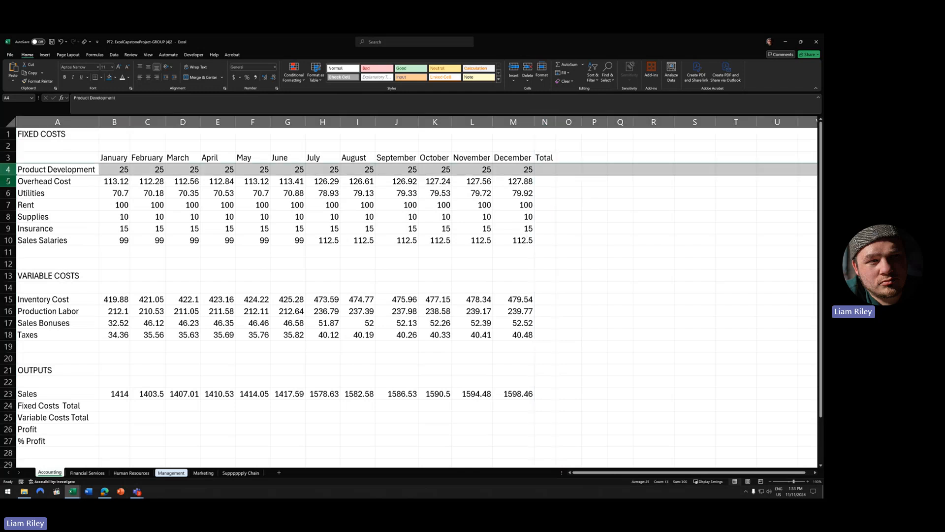
left_click(8, 181)
left_click(8, 193)
left_click(252, 217)
left_click_drag(119, 168, 542, 239)
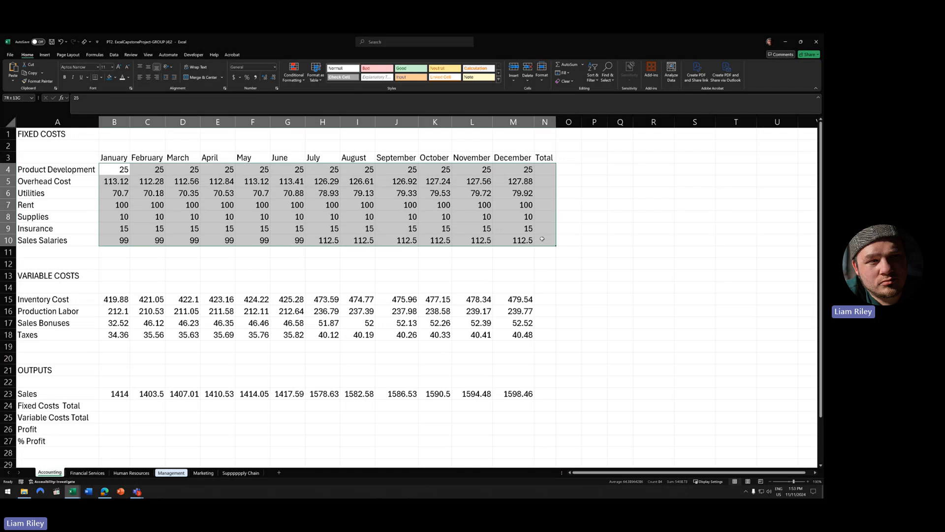
left_click(123, 297)
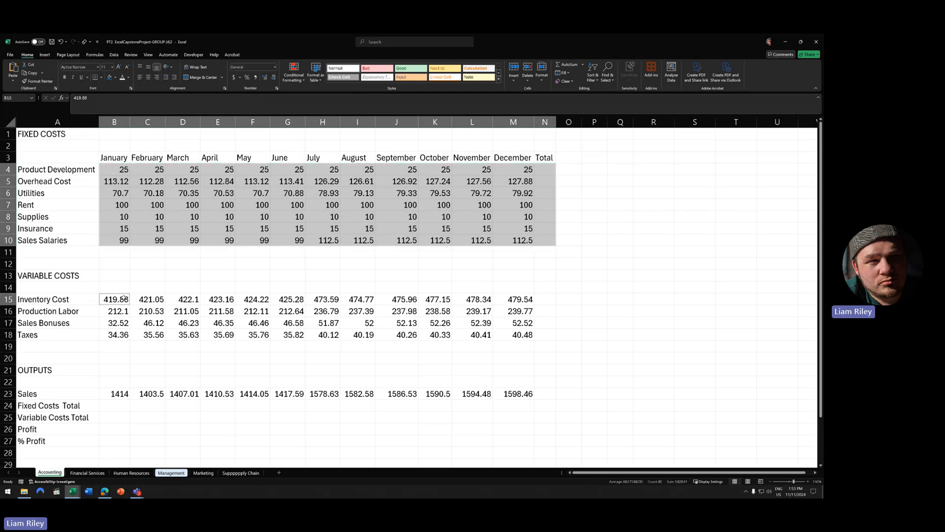
left_click_drag(124, 298, 552, 335)
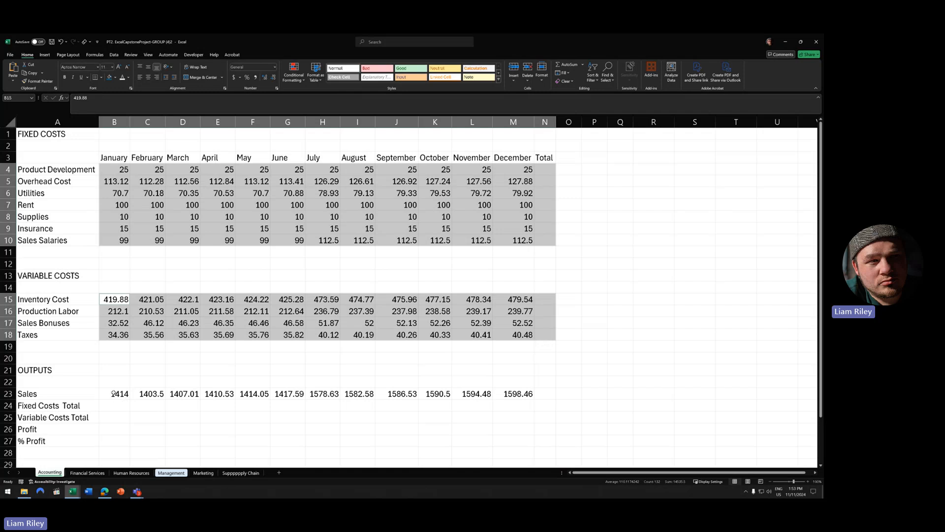
left_click_drag(113, 394, 544, 414)
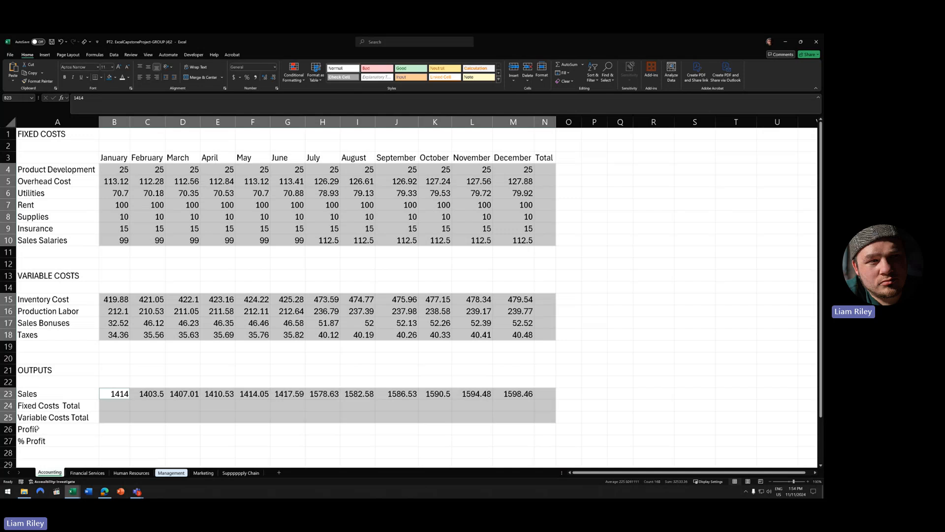
- Select B23:N26, then add B15:N18 and B4:N10 to the selection
left_click(183, 425)
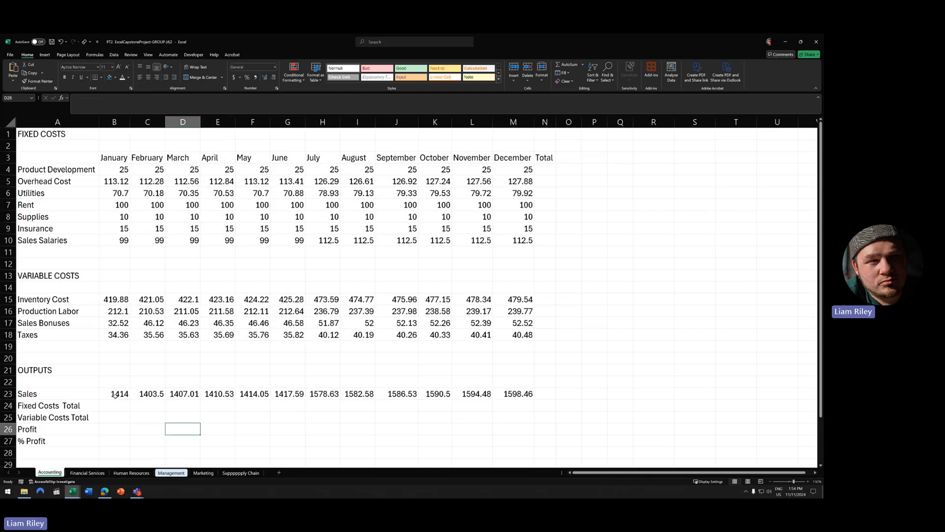
left_click_drag(113, 394, 543, 424)
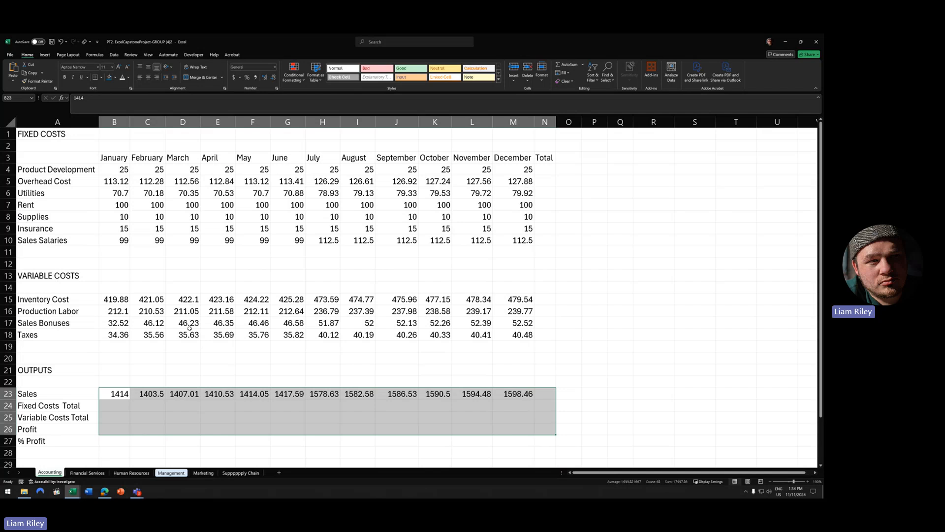
left_click_drag(113, 298, 545, 334)
left_click_drag(120, 169, 541, 242)
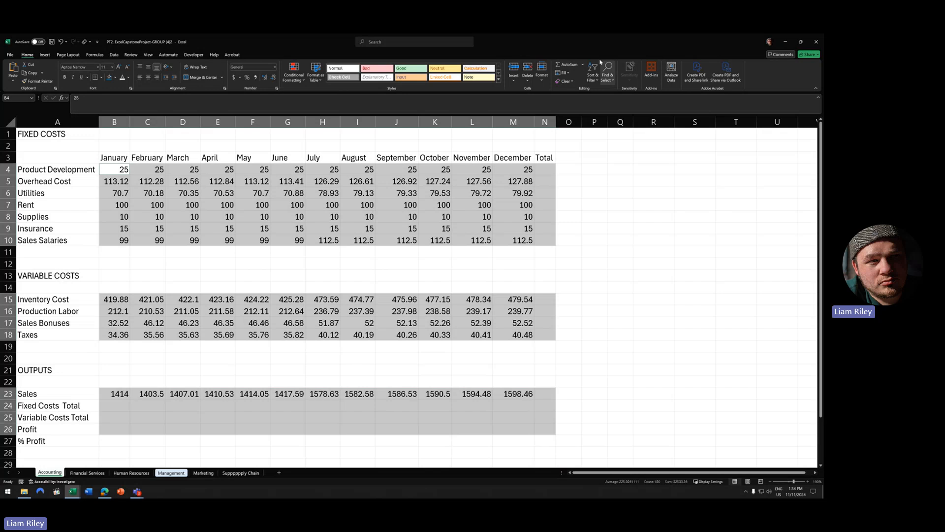
- AutoSum the selected ranges so each row gets a yearly sum in the Total column
left_click(569, 64)
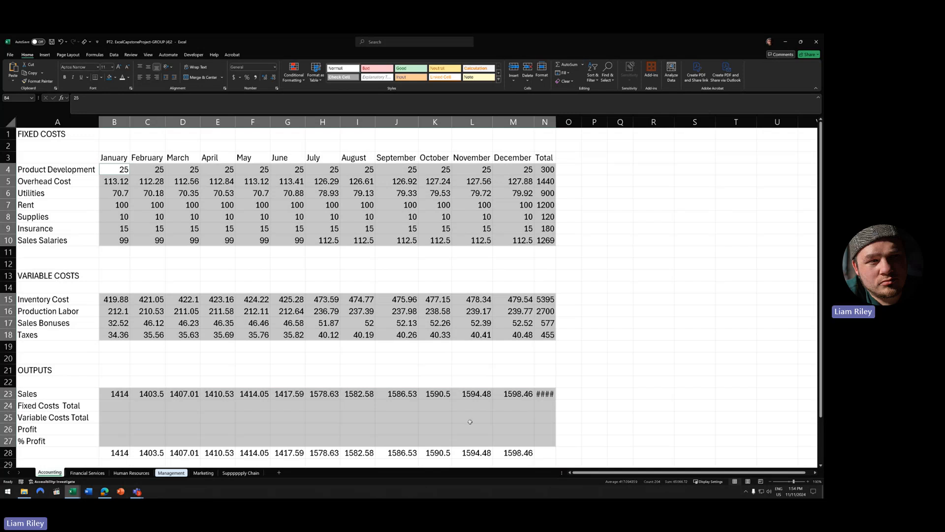
left_click(517, 411)
left_click(518, 413)
left_click(527, 407)
left_click_drag(487, 405, 520, 406)
left_click(539, 416)
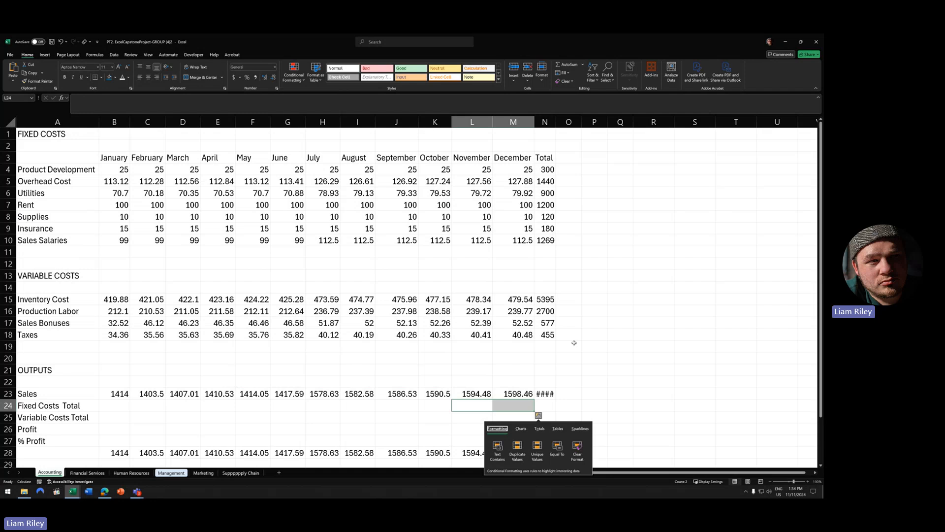
left_click(620, 335)
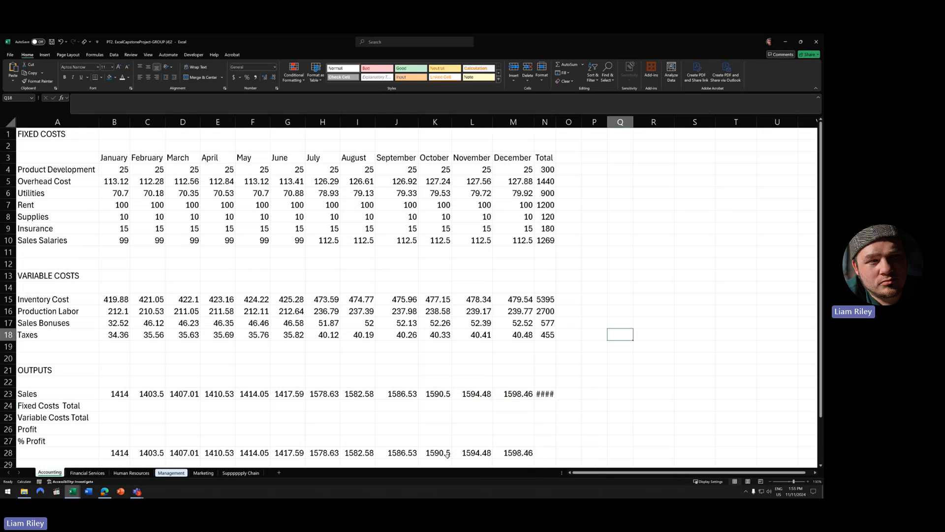
- Delete the extra sums in row 28 and AutoFit column N to show full totals
left_click_drag(116, 453, 557, 456)
key("Delete")
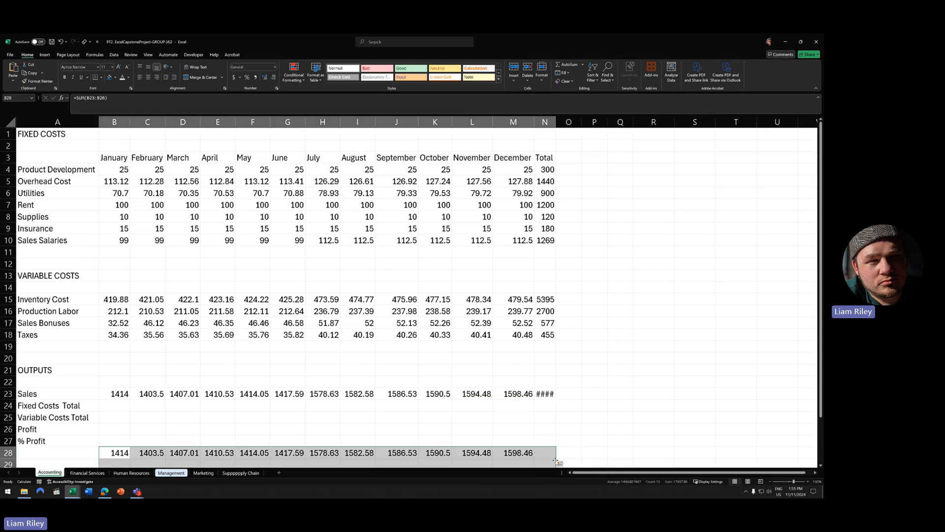
left_click_drag(114, 405, 545, 438)
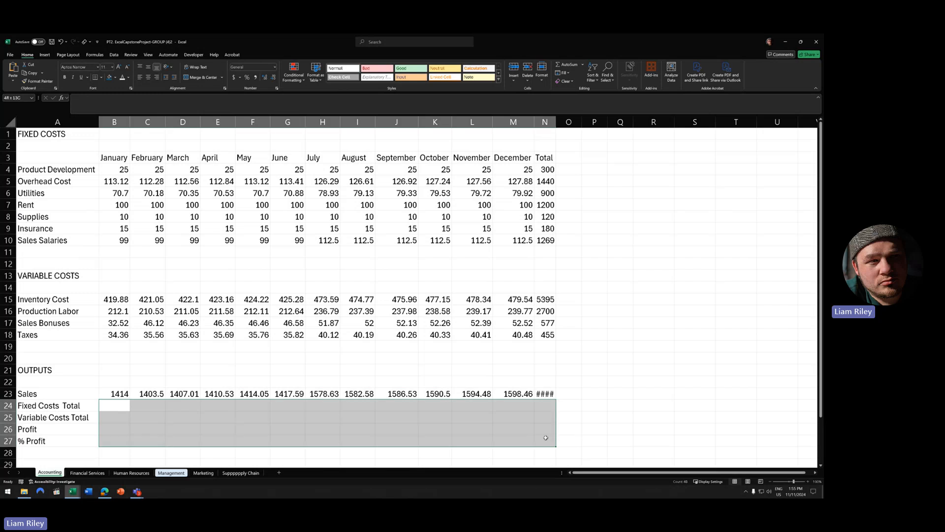
left_click(483, 407)
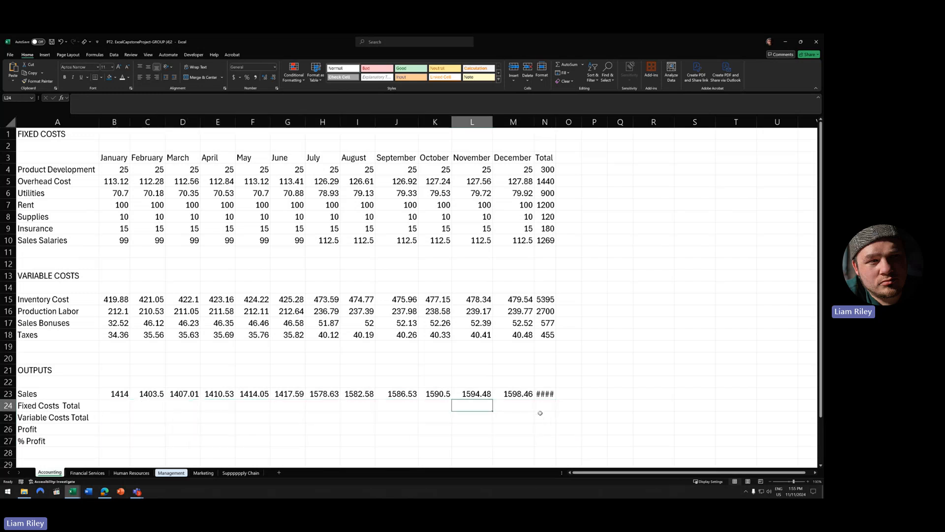
double_click(556, 122)
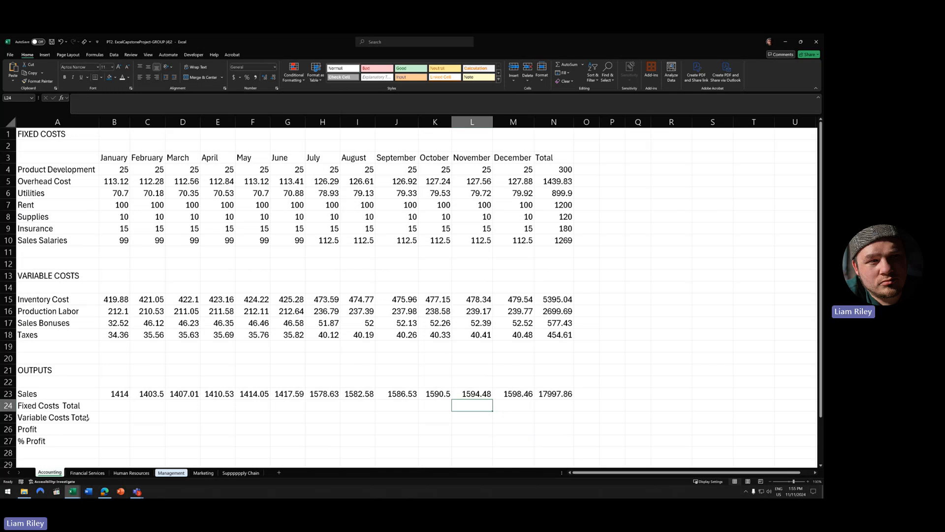
left_click_drag(557, 403, 551, 418)
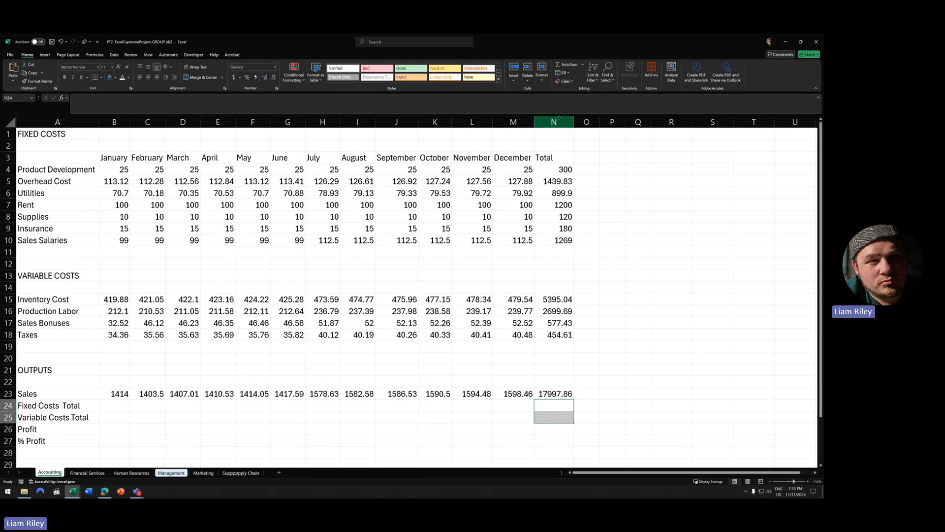
left_click(123, 408)
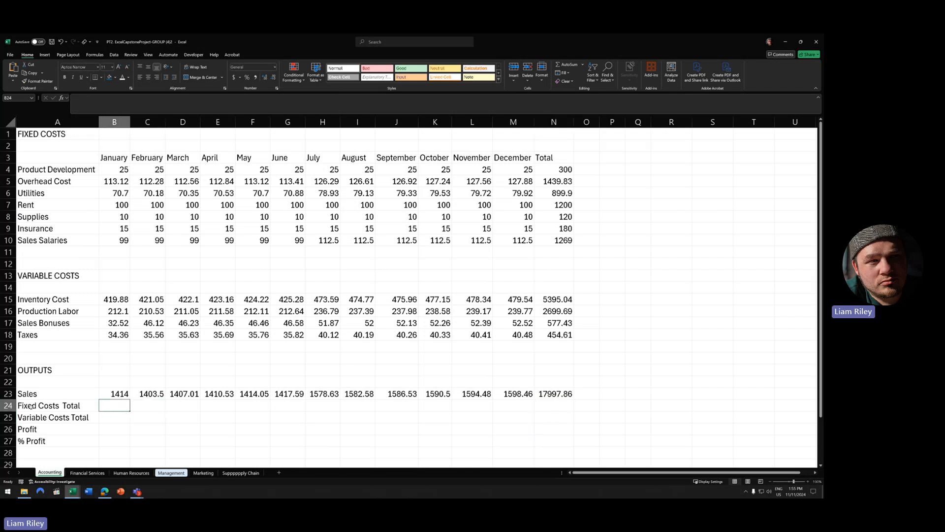
- Enter =SUM(B4:B10) in B24, giving January's Fixed Costs Total of 432.82
left_click(121, 119)
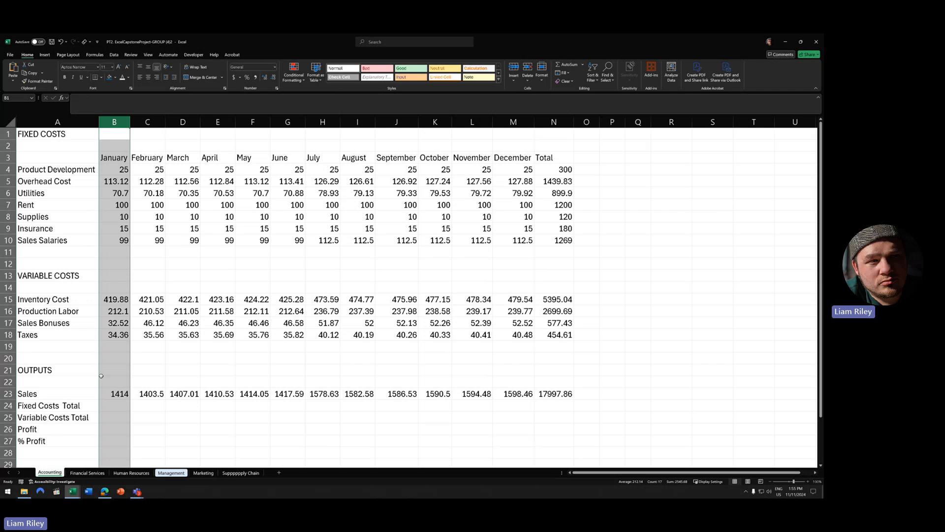
left_click(111, 410)
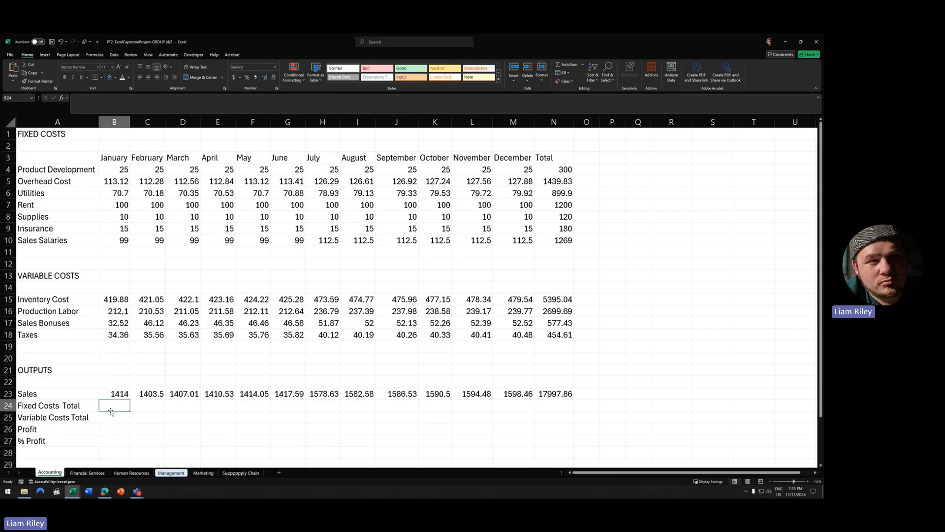
type("-=s")
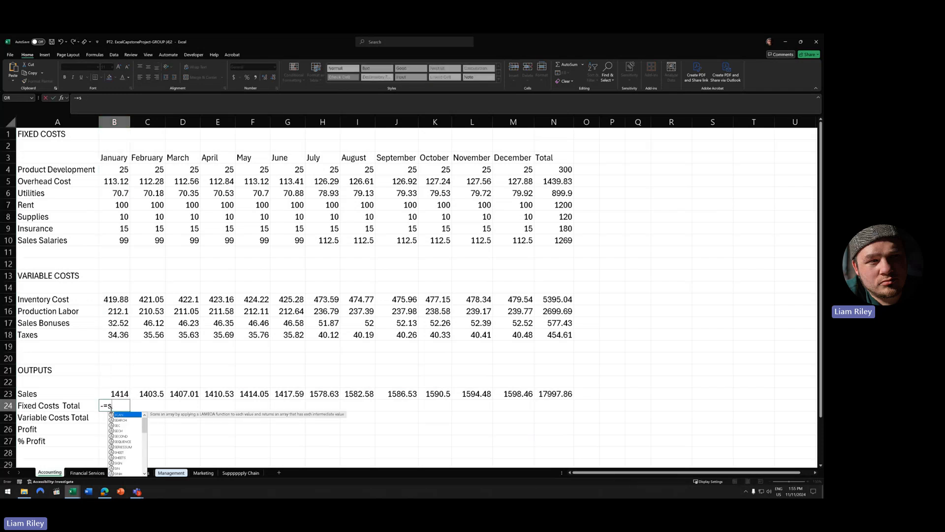
key("Escape")
key("Escape")
type("=sum")
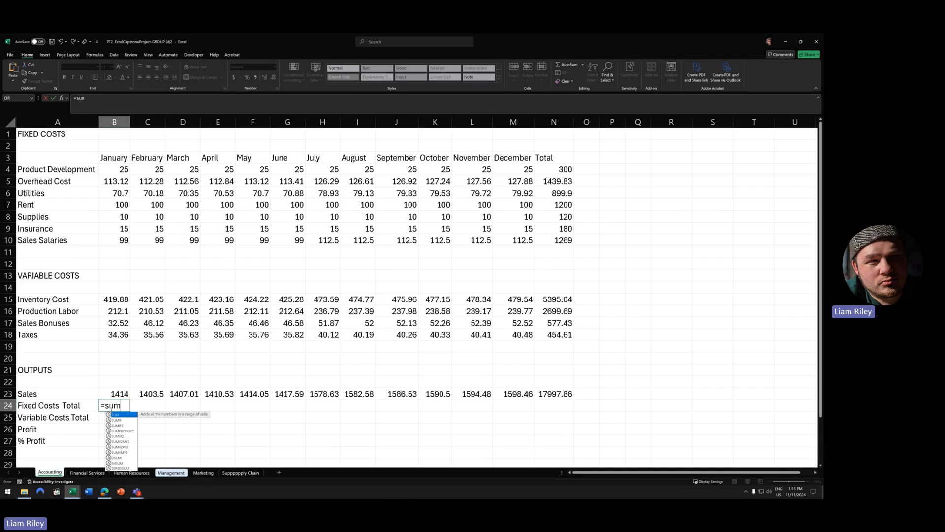
type("(")
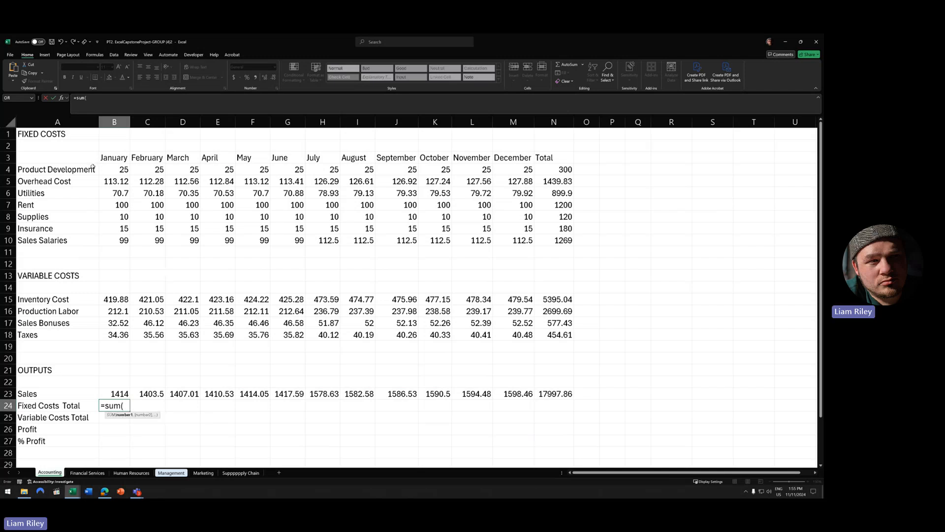
left_click_drag(118, 170, 125, 238)
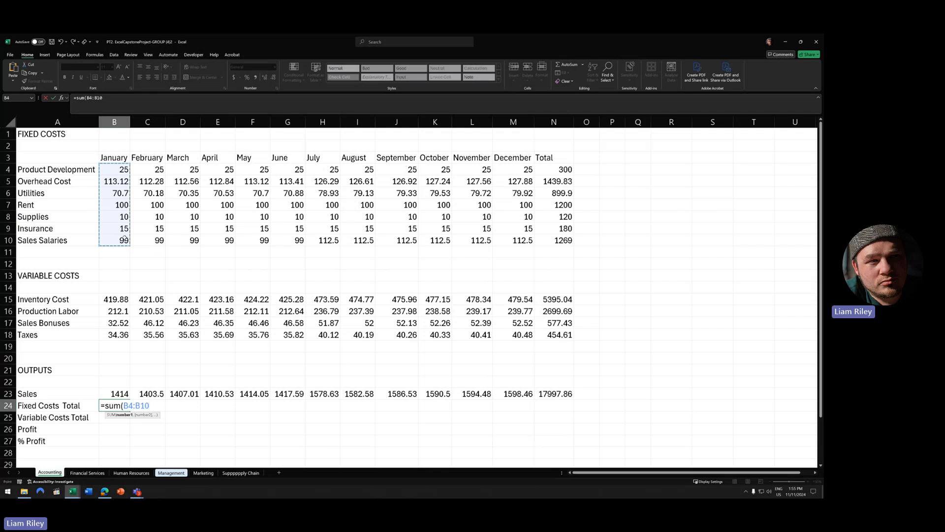
type(")")
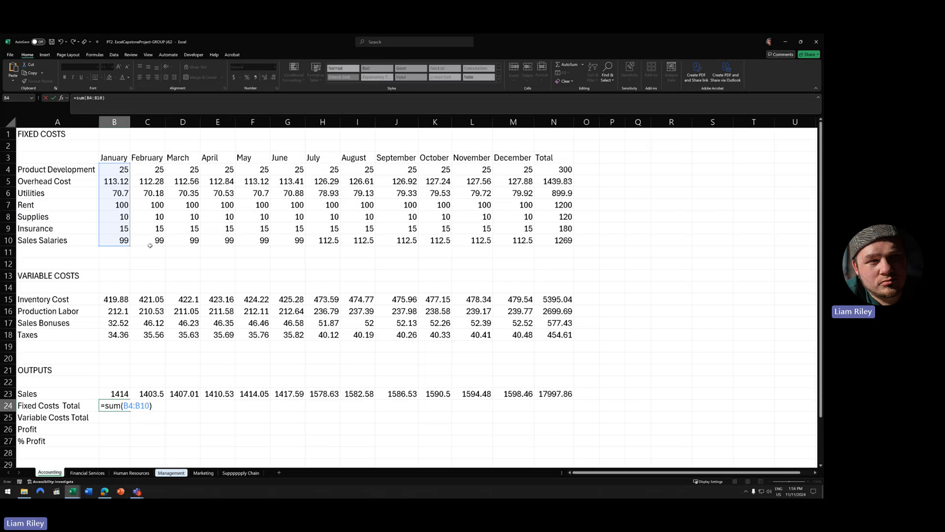
key("Return")
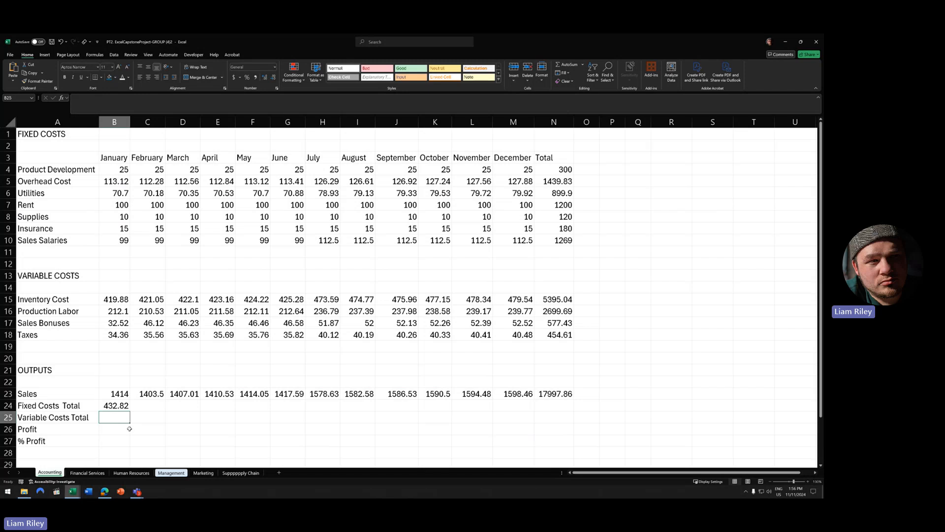
- Fill Fixed Costs Total across to N24, then enter =SUM(B15:B18) in B25 and fill to N25
left_click(120, 406)
left_click_drag(130, 411, 557, 409)
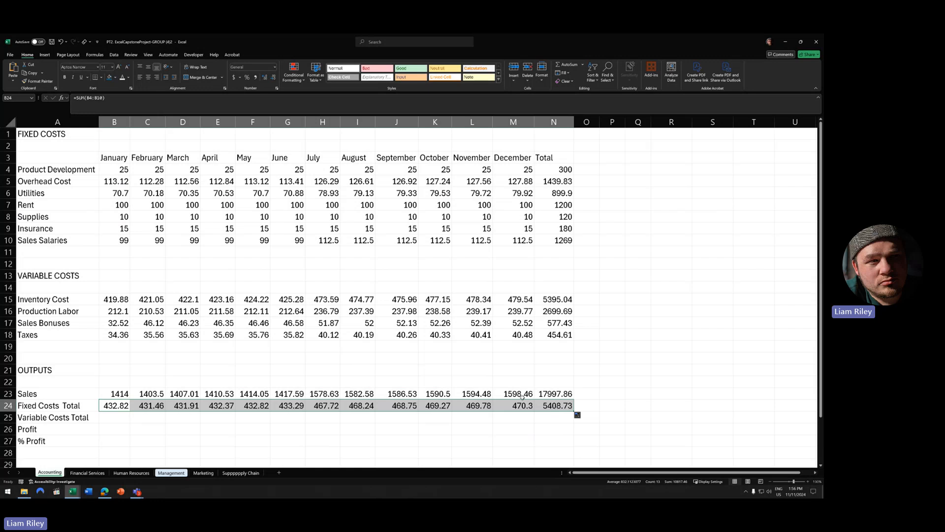
left_click(120, 421)
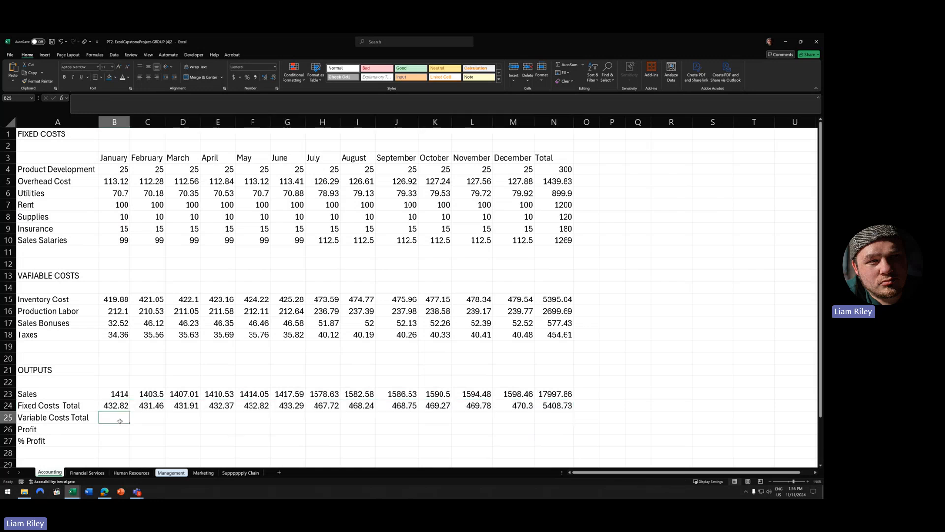
type("=suym(")
key("BackSpace")
key("BackSpace")
key("BackSpace")
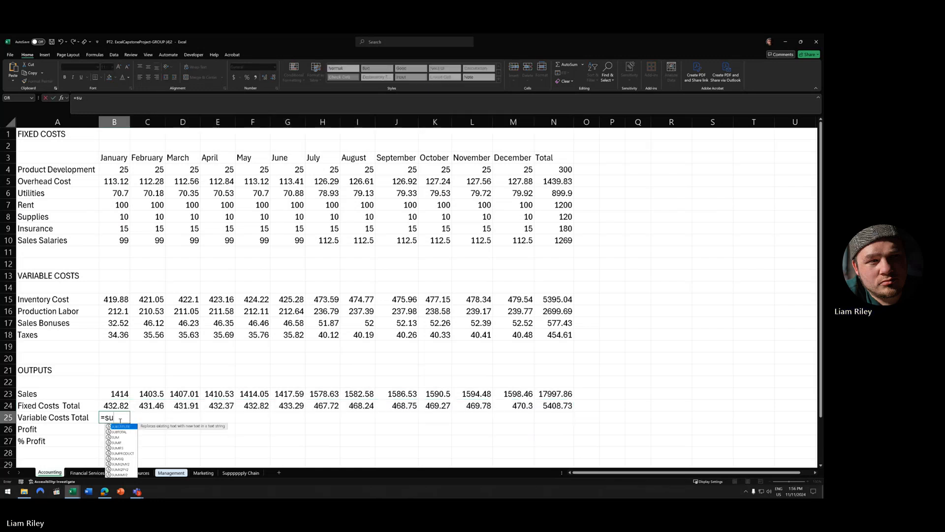
type("m(")
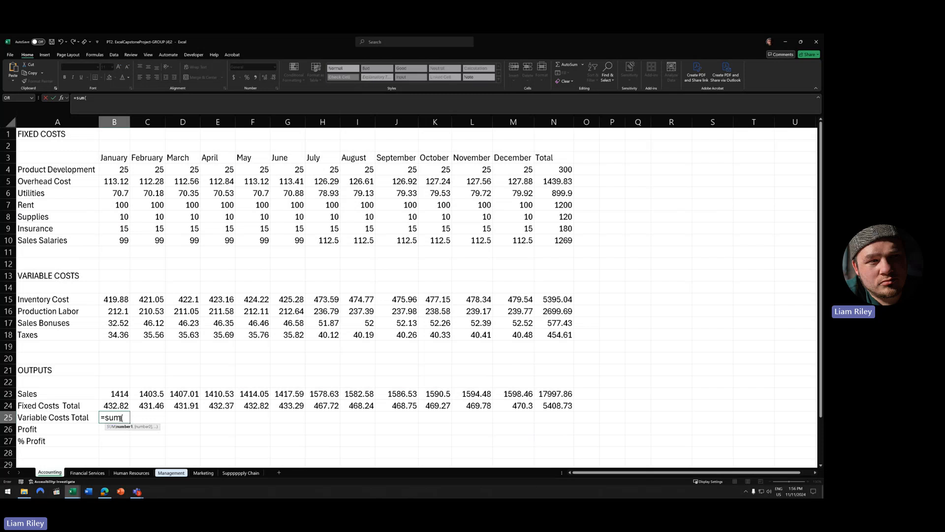
left_click_drag(117, 297, 121, 333)
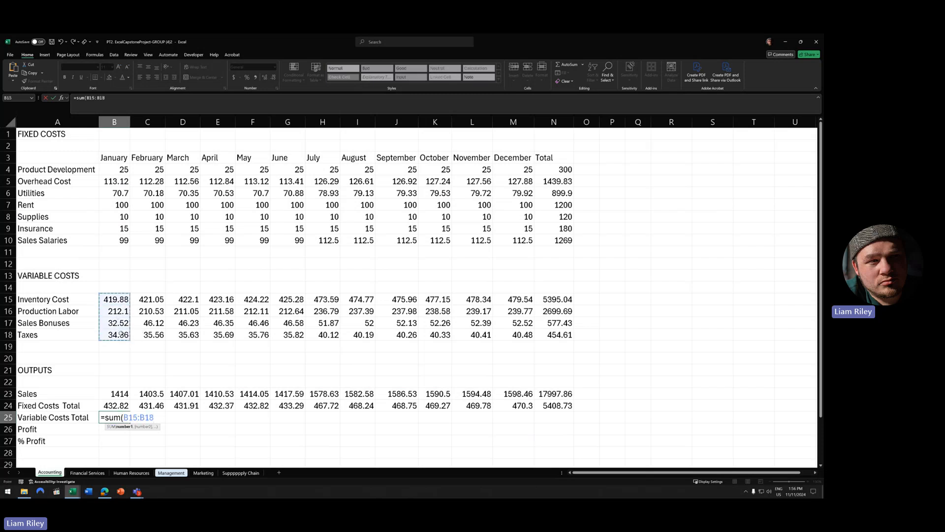
type(")")
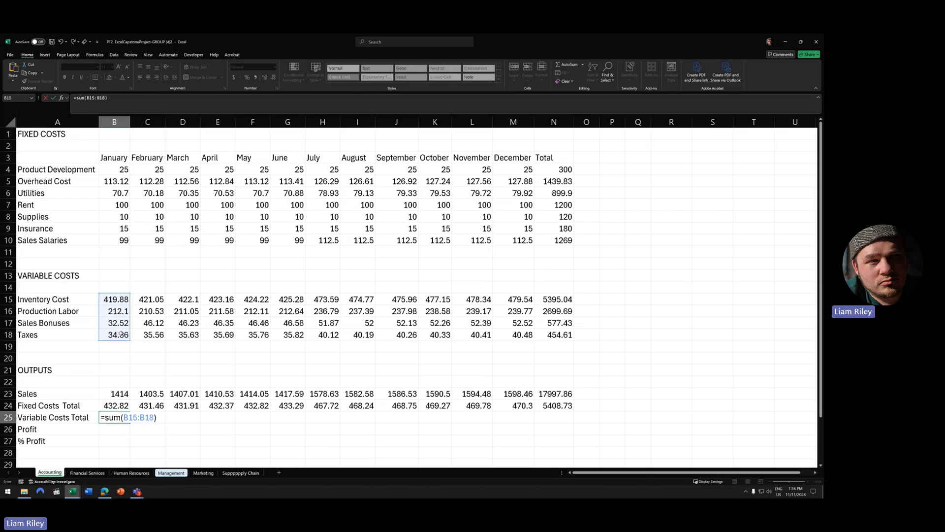
key("Return")
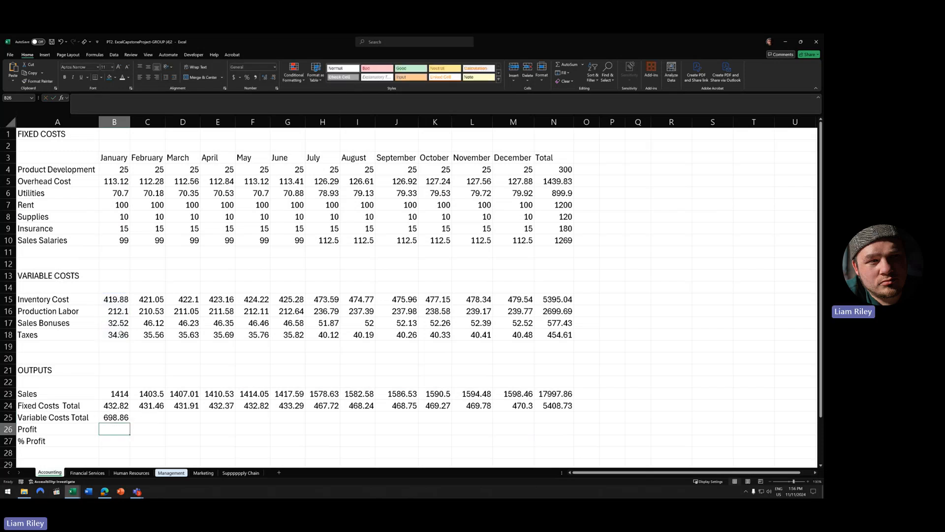
left_click(121, 417)
left_click_drag(130, 423, 553, 416)
left_click(120, 430)
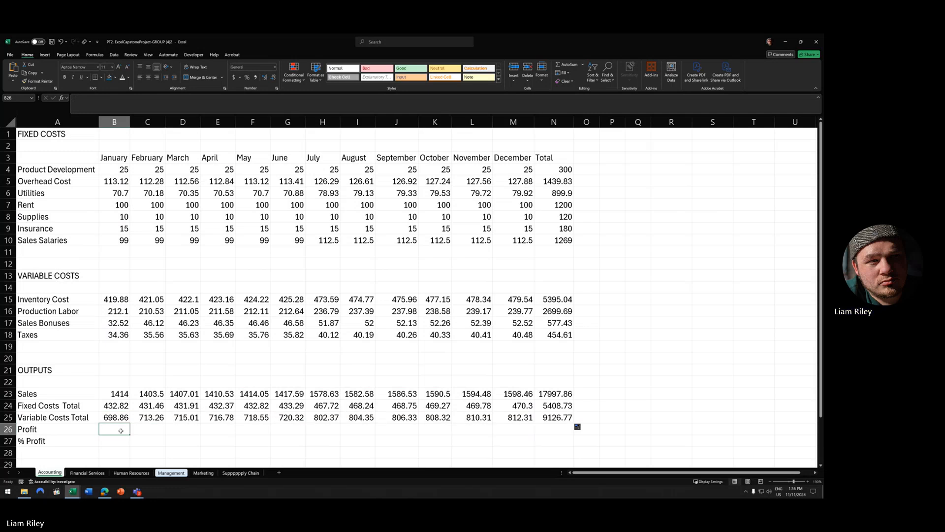
- Enter =B23-SUM(B24:B25) in B26 and fill the Profit formula across to N26
type("=")
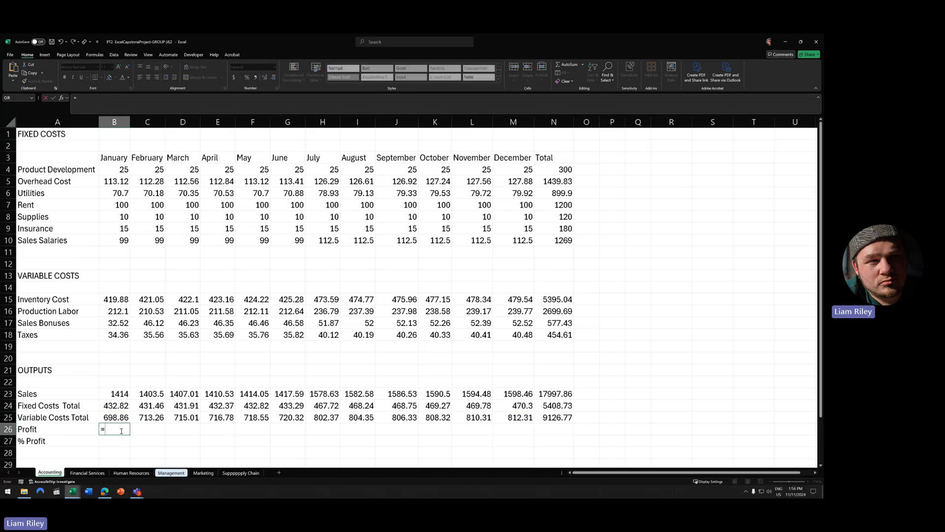
left_click(124, 394)
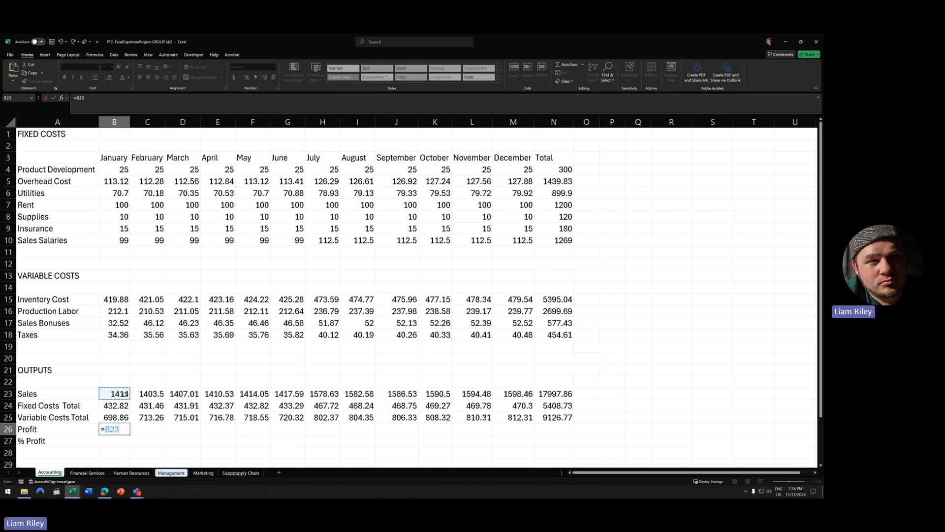
type("-sum")
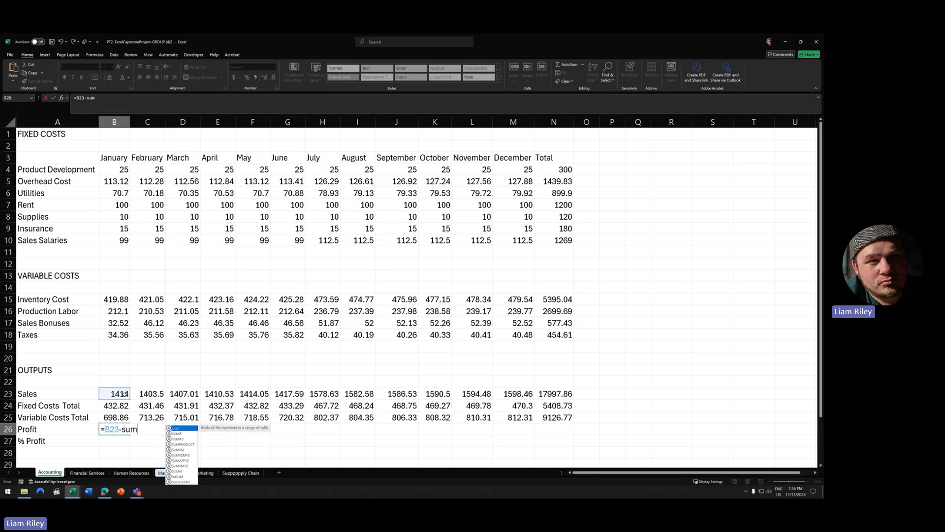
type("(")
left_click_drag(118, 406, 118, 415)
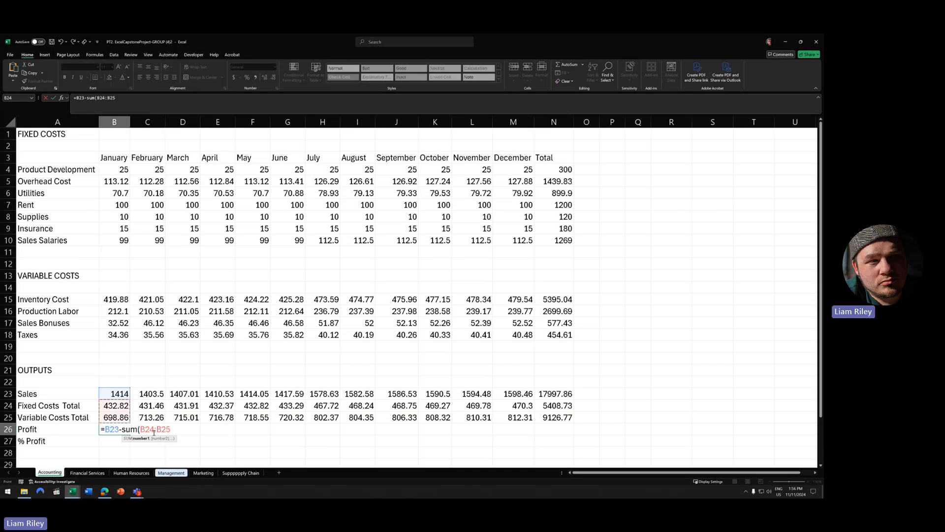
type(")")
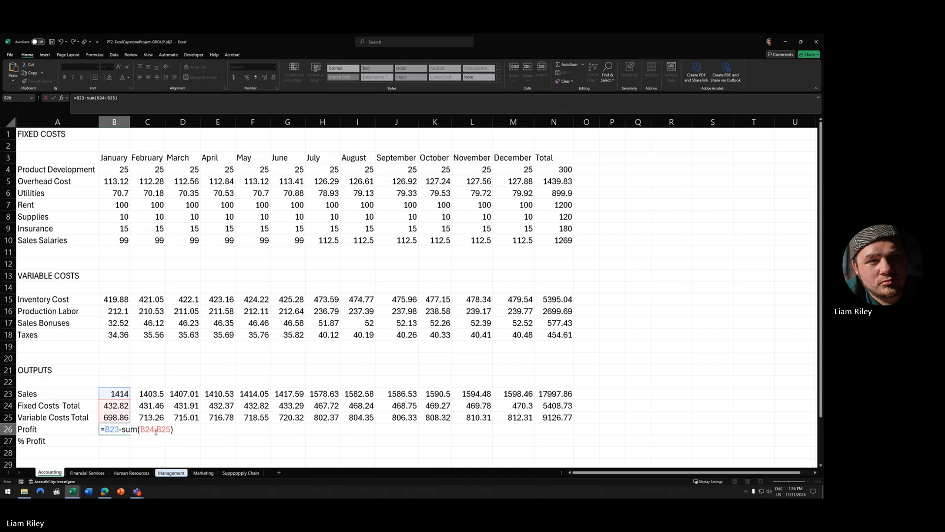
key("Return")
left_click(125, 433)
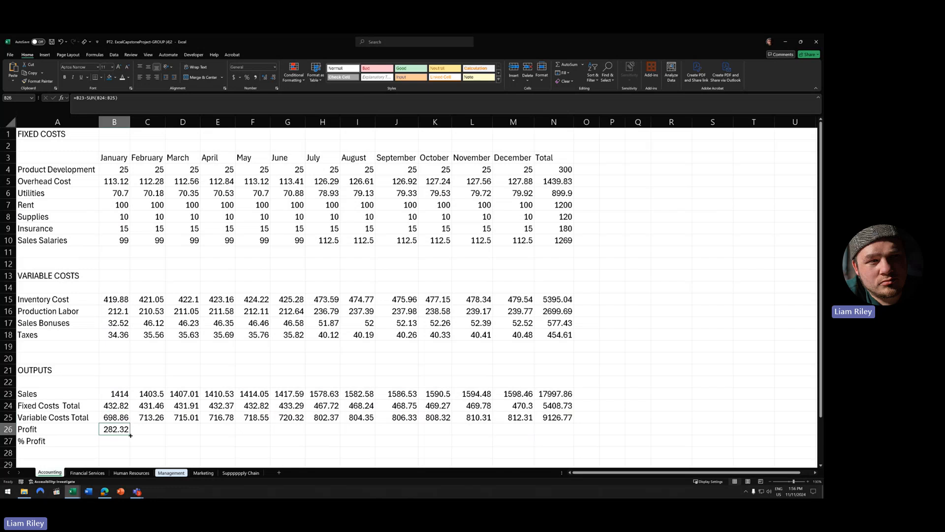
left_click_drag(131, 435, 572, 434)
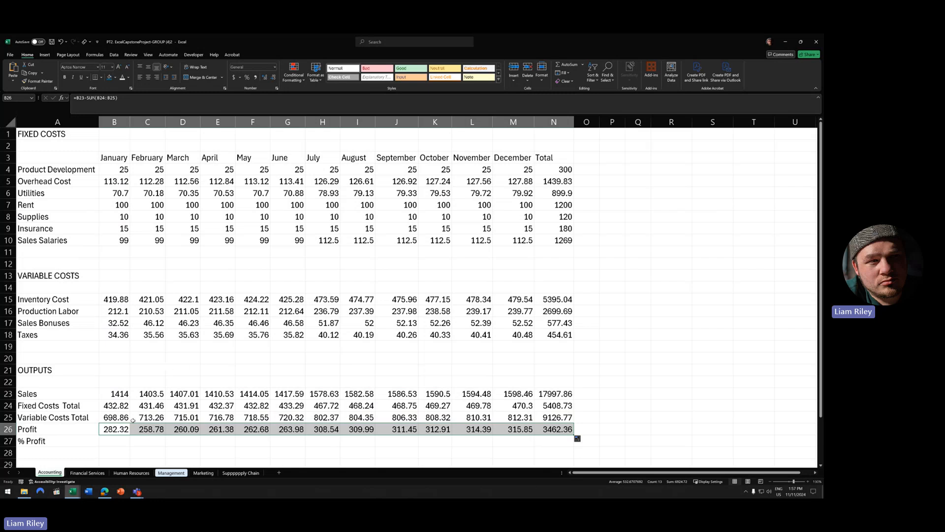
- Scroll through the sheet to review the filled Profit row
scroll(298, 416, "down", 2)
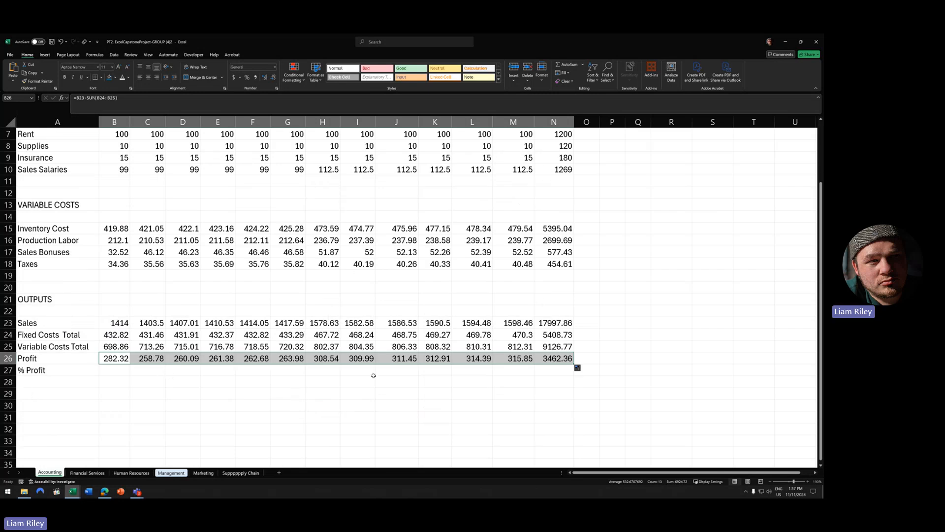
scroll(374, 376, "up", 2)
scroll(373, 375, "down", 3)
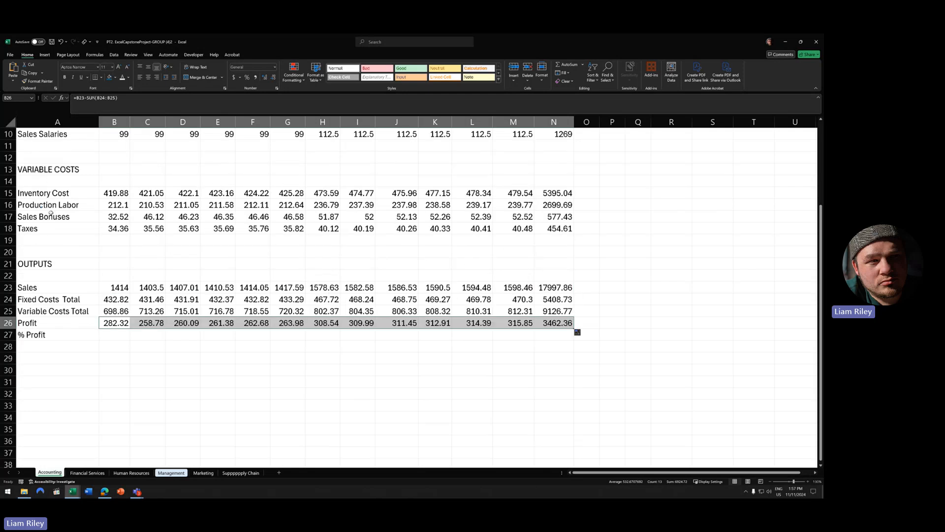
scroll(138, 242, "up", 3)
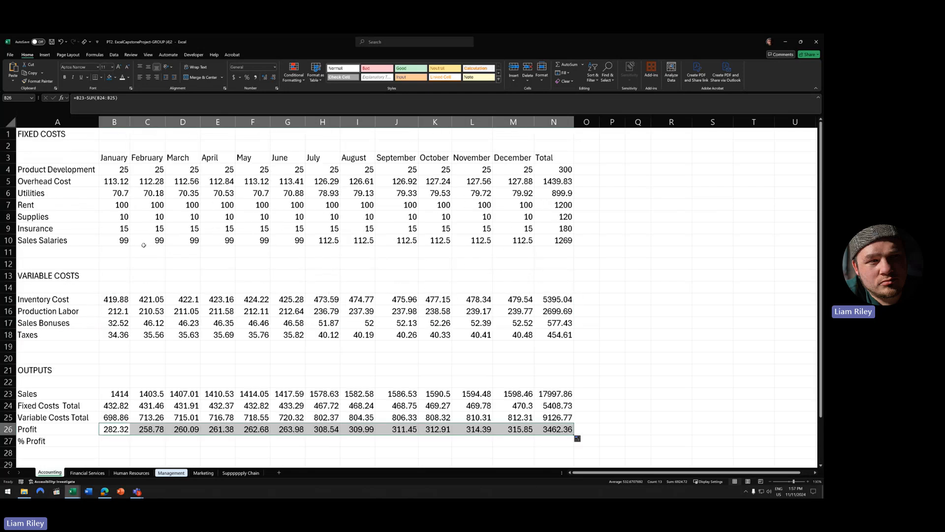
scroll(170, 384, "down", 2)
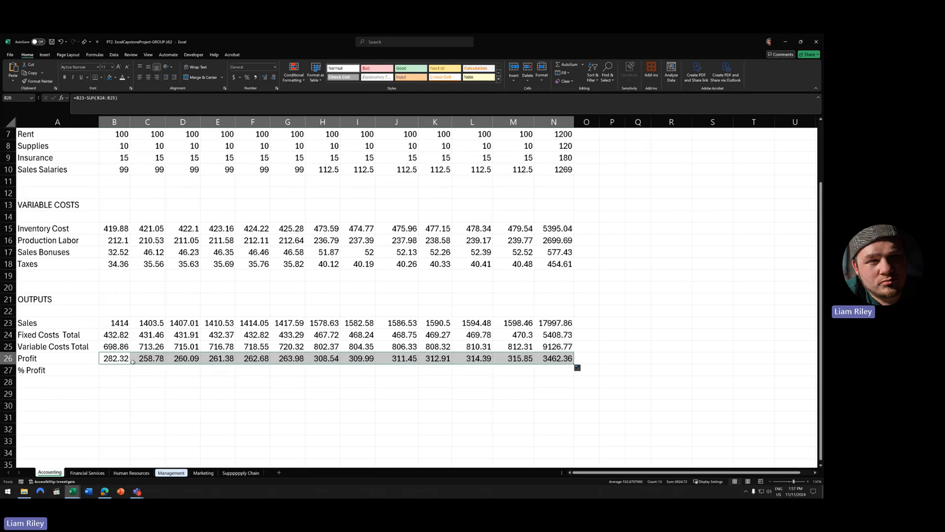
left_click(112, 369)
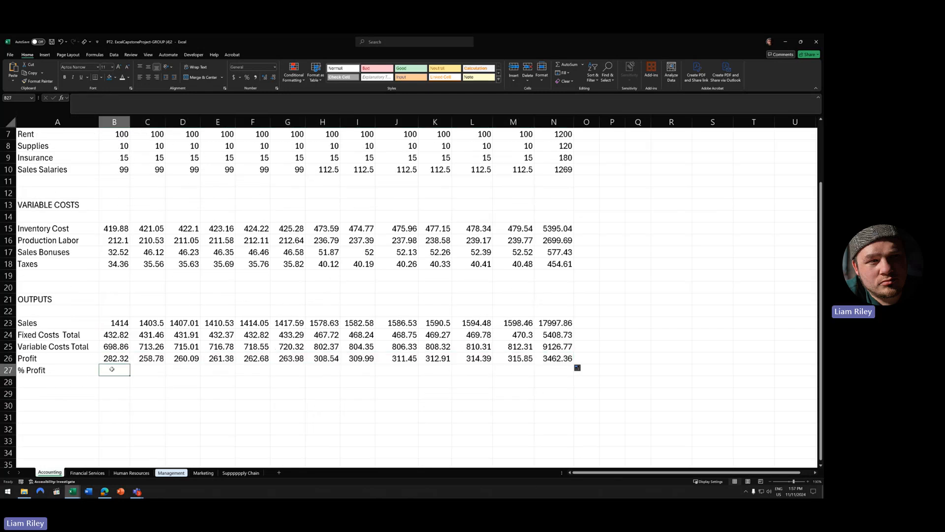
- Enter =B26/B23 in B27 and fill it through December in M27
type("=")
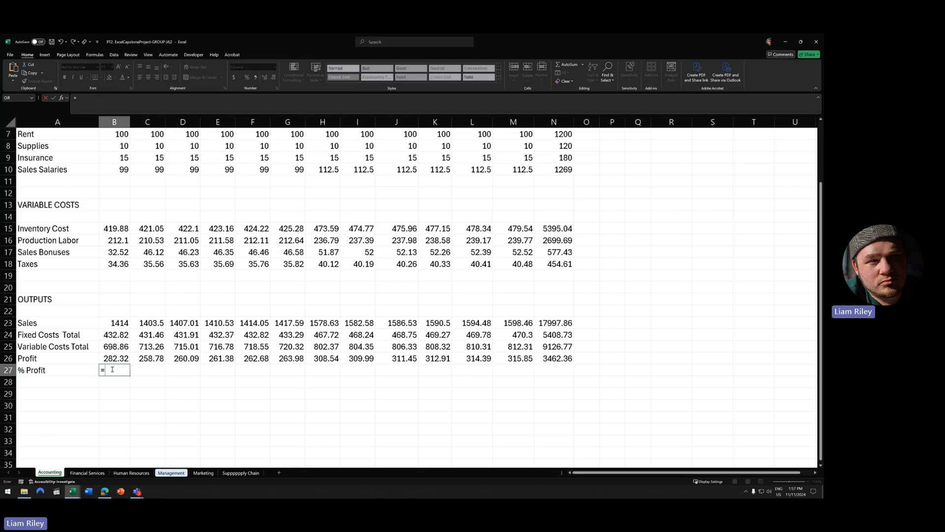
left_click(121, 359)
type("/")
left_click(121, 323)
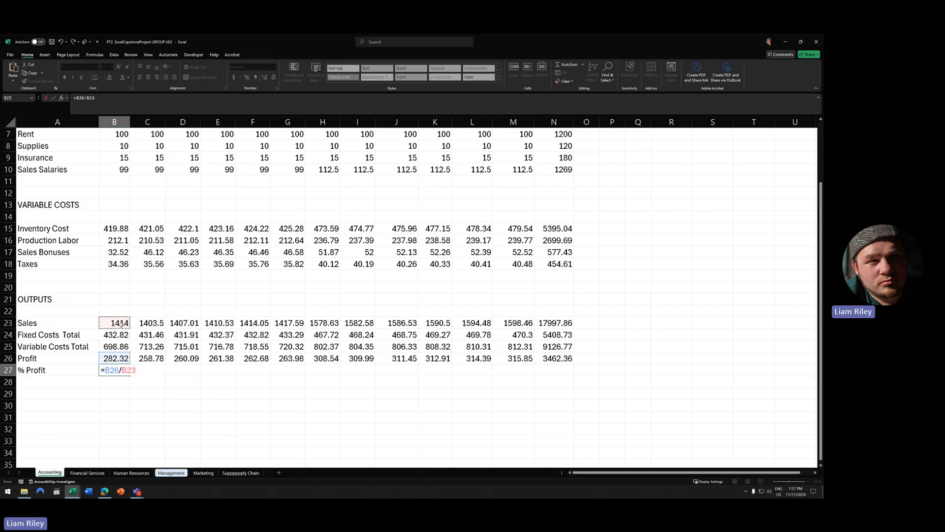
key("ctrl+Return")
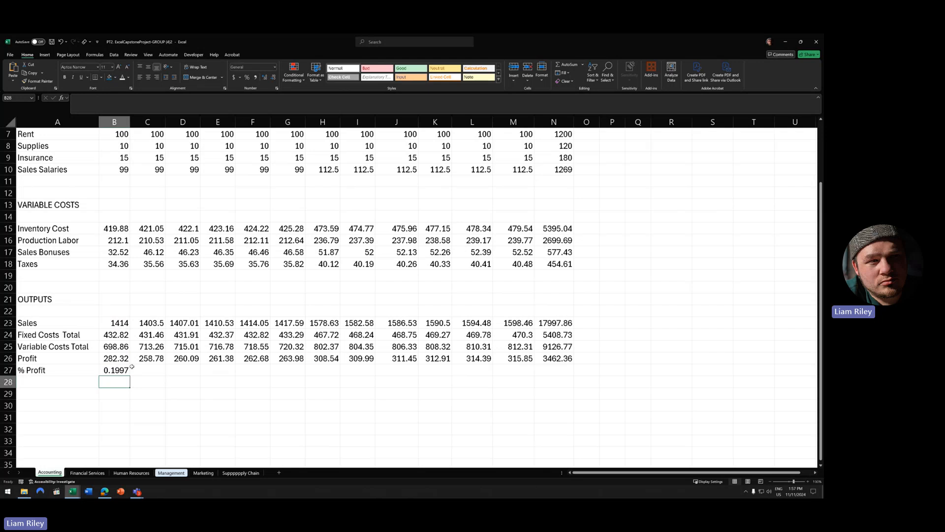
left_click_drag(130, 375, 536, 380)
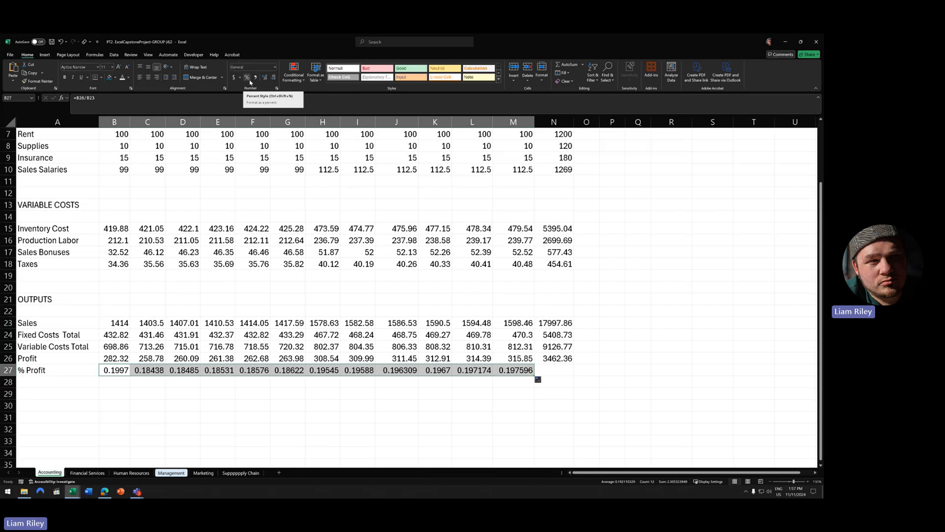
- Format the % Profit row as percentages with two decimal places
left_click(248, 79)
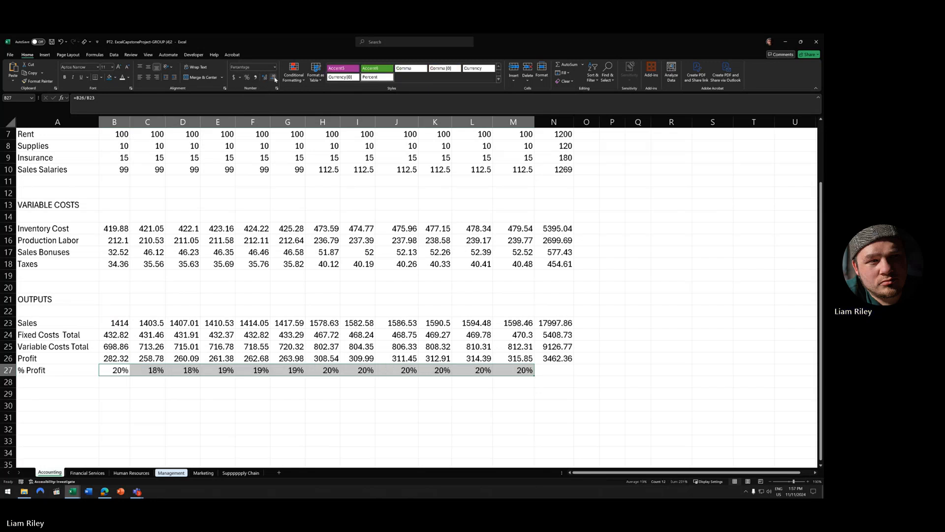
left_click(265, 77)
left_click(265, 78)
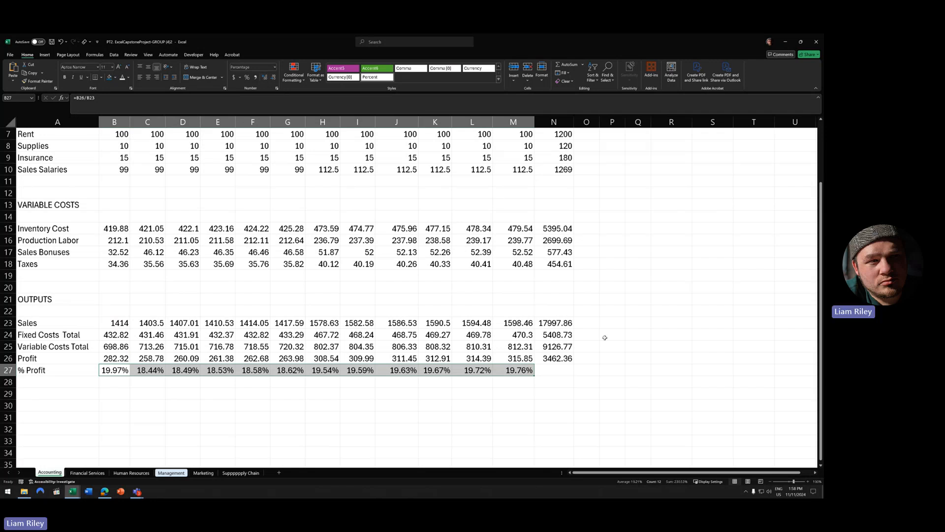
left_click(560, 368)
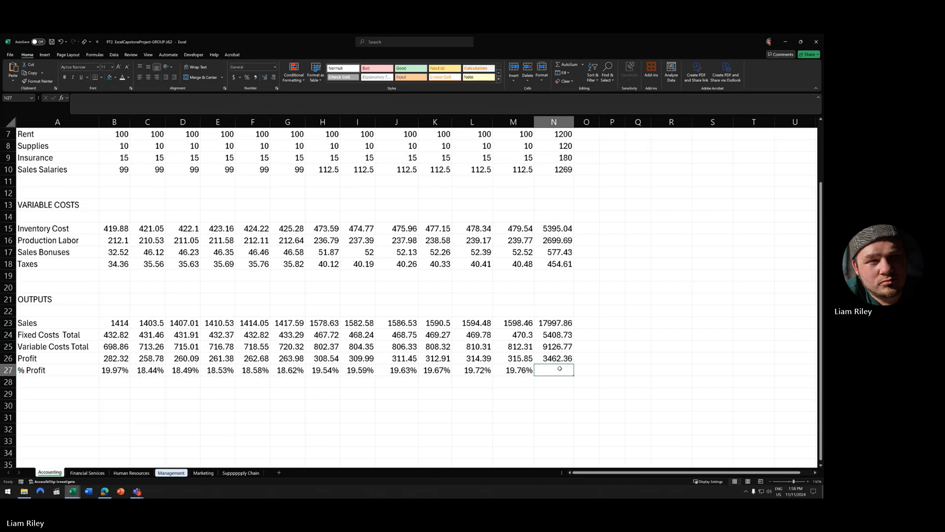
- Enter the column heading 'Categories' in cell A3
left_click(662, 313)
scroll(608, 326, "up", 2)
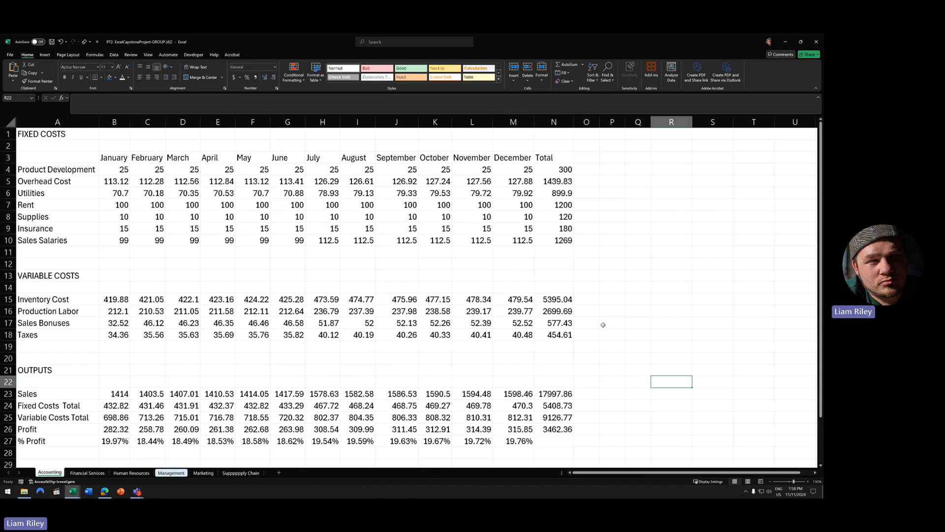
left_click(74, 158)
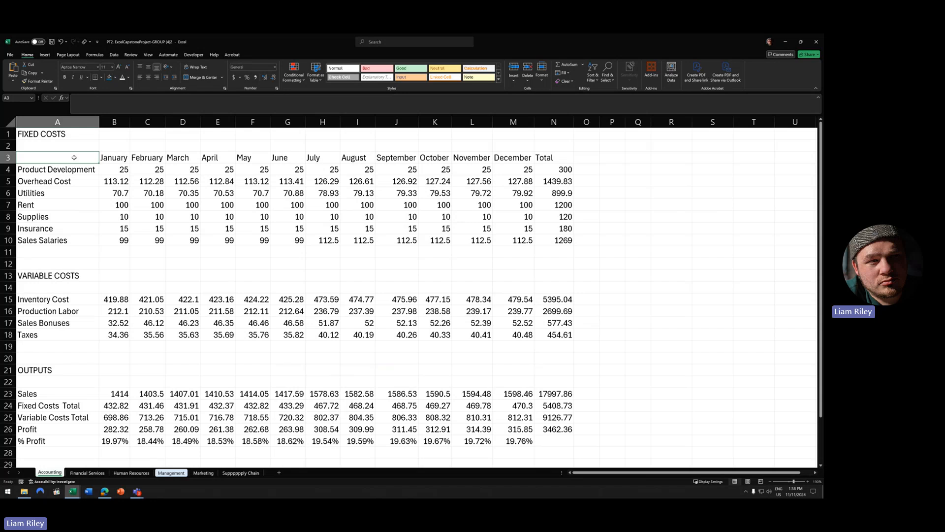
type("Categor")
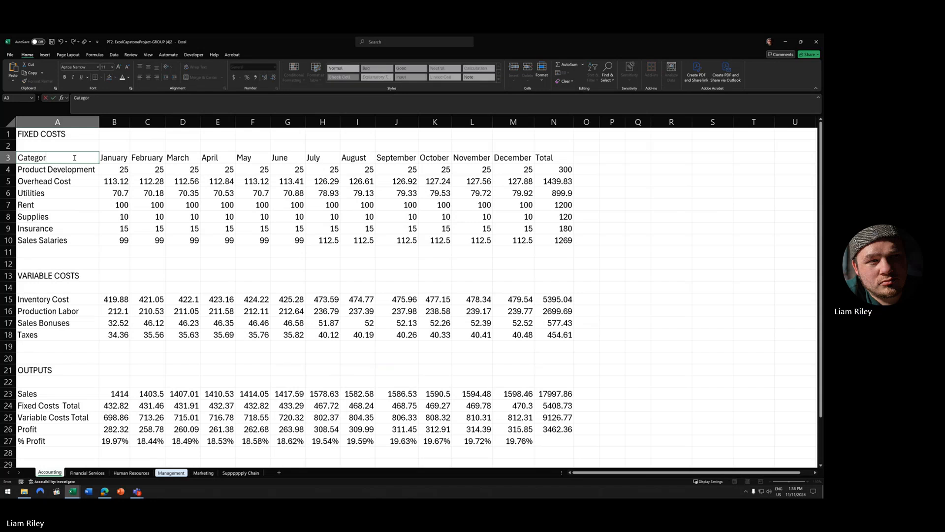
type("ies")
left_click(217, 212)
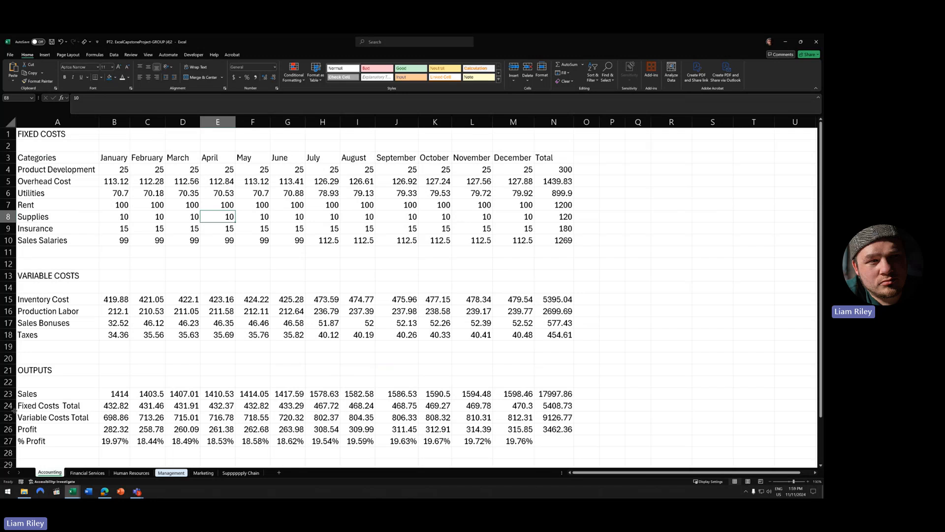
- Select rows 24–25 and data ranges, then bring up Insert options with a Fixed Costs cell active
left_click_drag(9, 406, 10, 417)
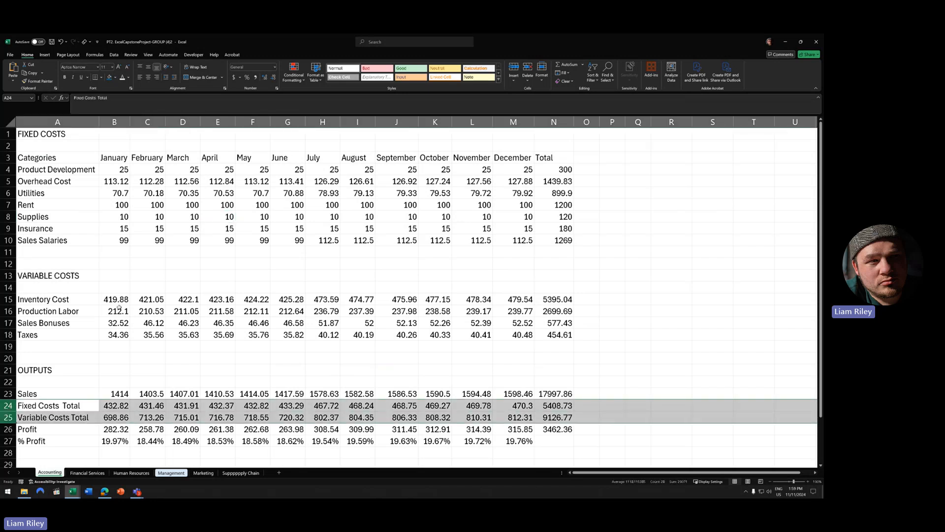
left_click_drag(115, 252, 549, 253)
left_click_drag(115, 347, 543, 349)
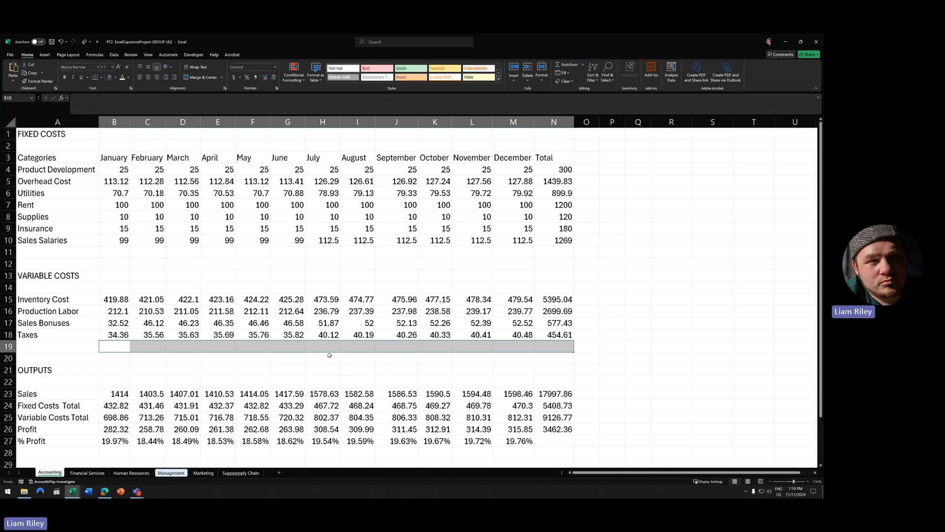
left_click(264, 195)
left_click(44, 54)
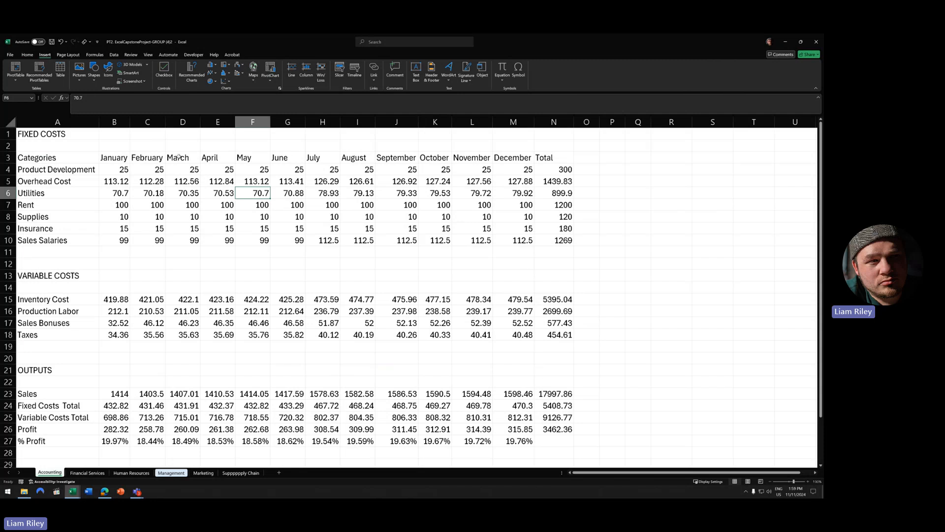
- Create a table from $A$3:$N$10 with 'My table has headers' checked
left_click(60, 68)
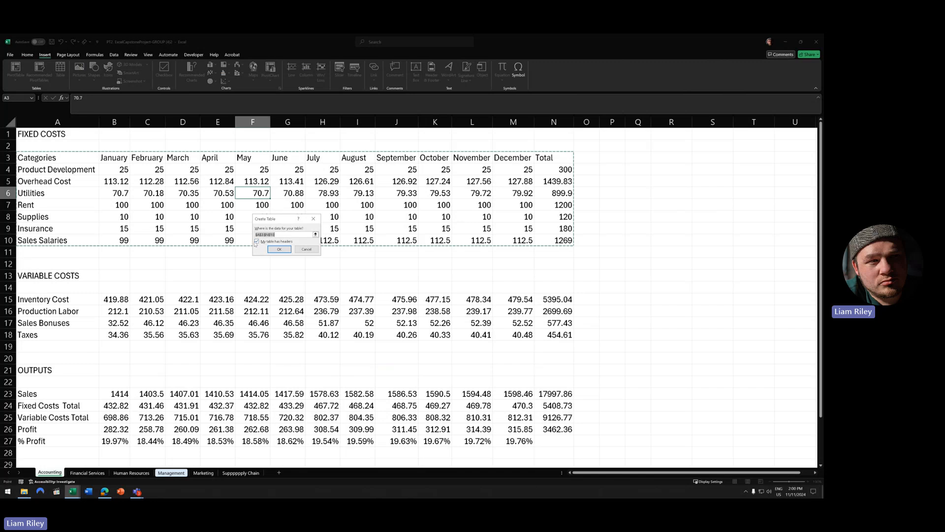
left_click(285, 248)
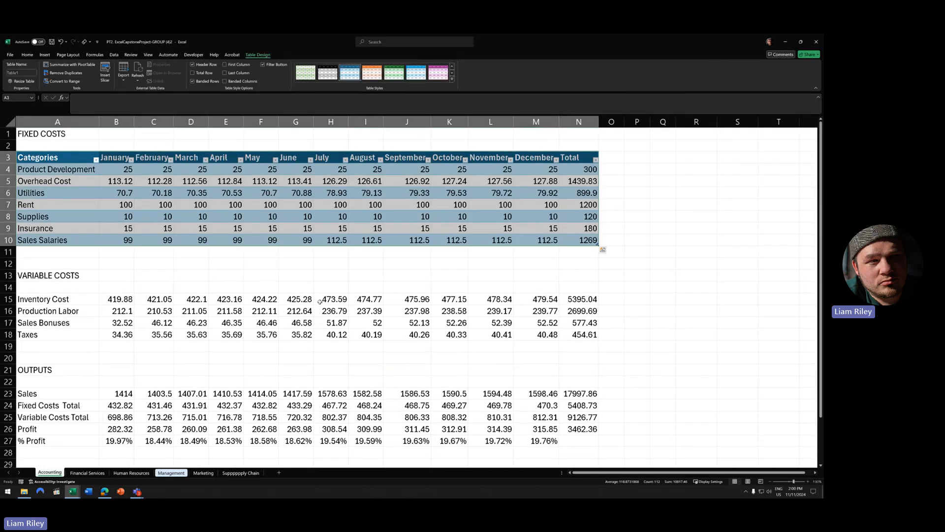
left_click(452, 79)
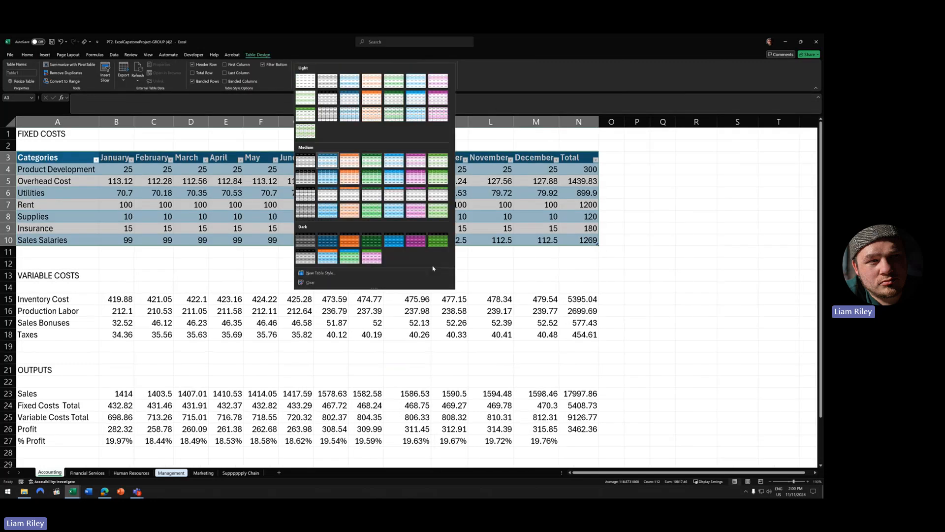
- Turn on the Total Row and sum each month, January through December, in row 11
left_click(524, 79)
left_click(201, 74)
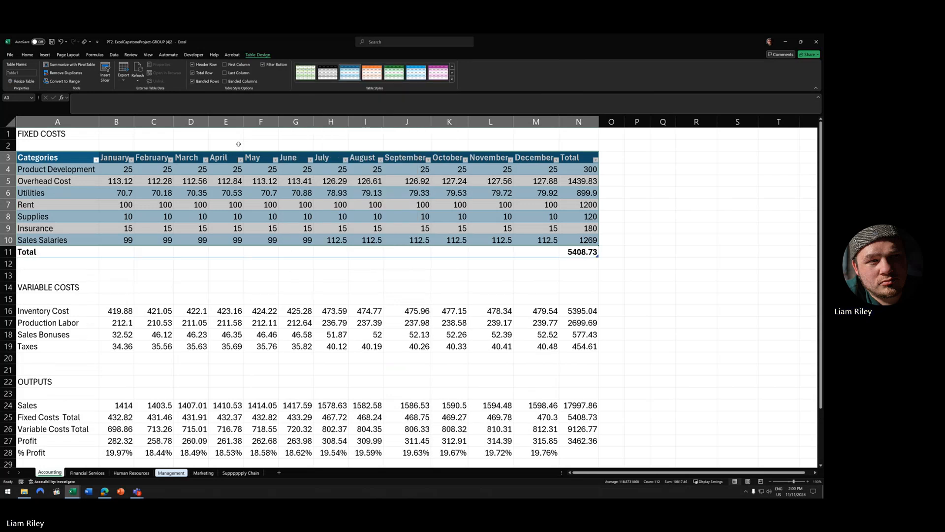
left_click(115, 252)
left_click(136, 254)
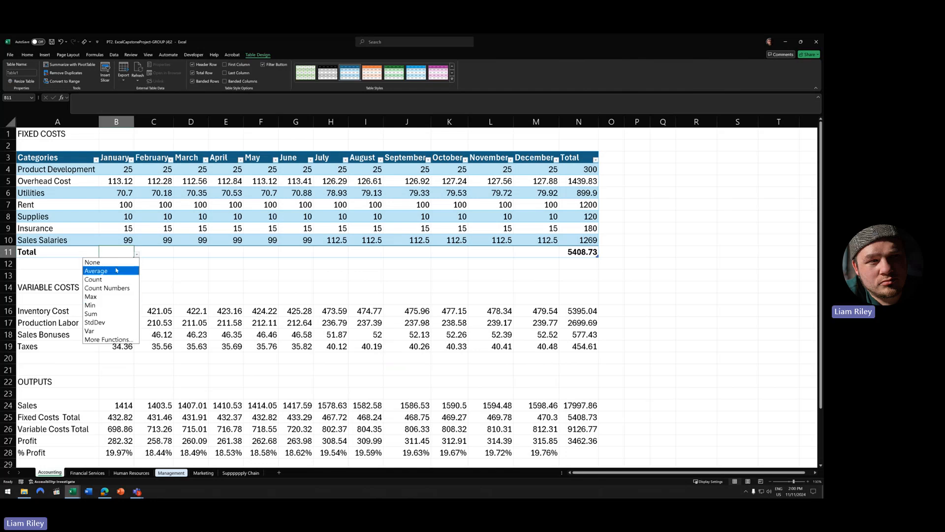
left_click(103, 314)
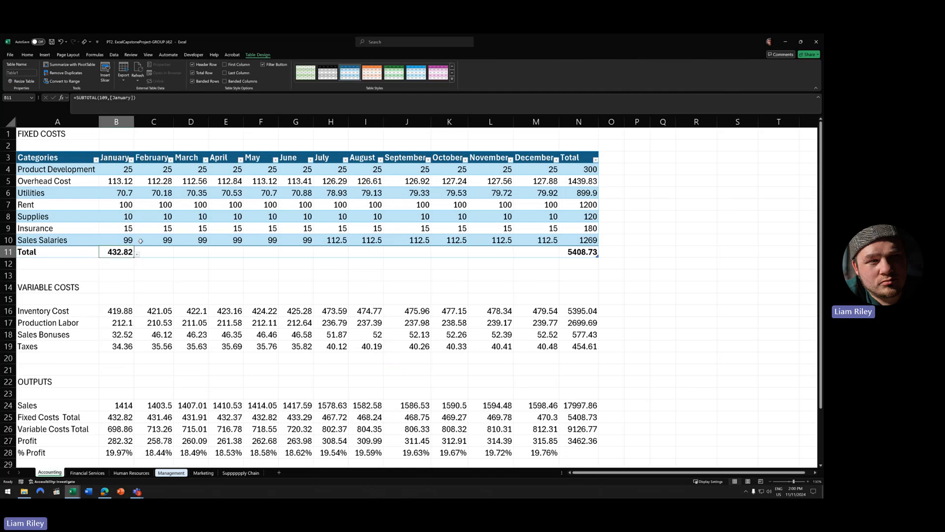
left_click_drag(137, 257, 566, 258)
left_click(261, 207)
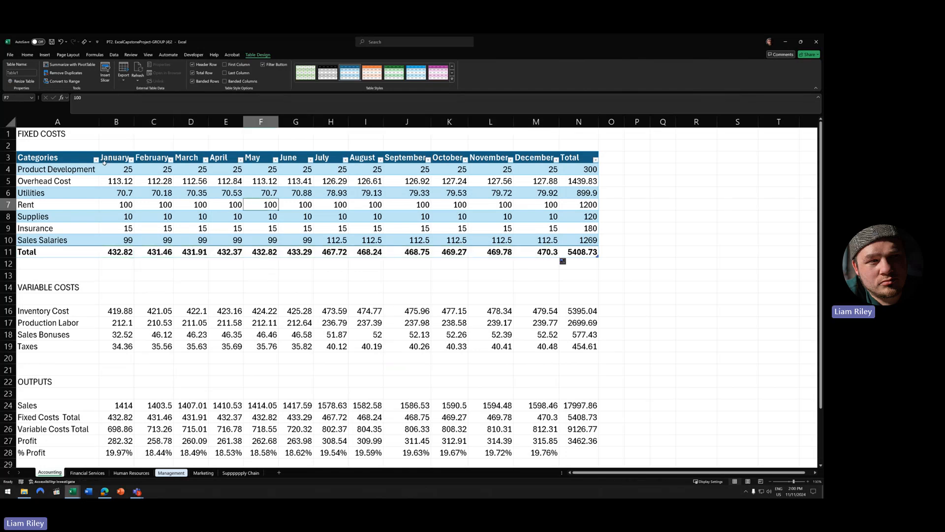
- Expand the Table Styles gallery for the Fixed Costs table
left_click(452, 79)
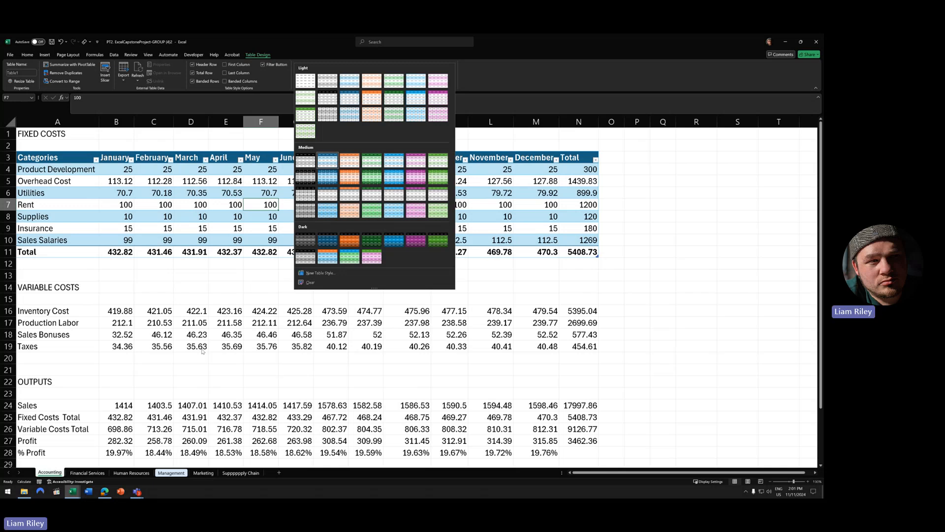
- Switch the Fixed Costs table from Banded Rows to Banded Columns
left_click(501, 140)
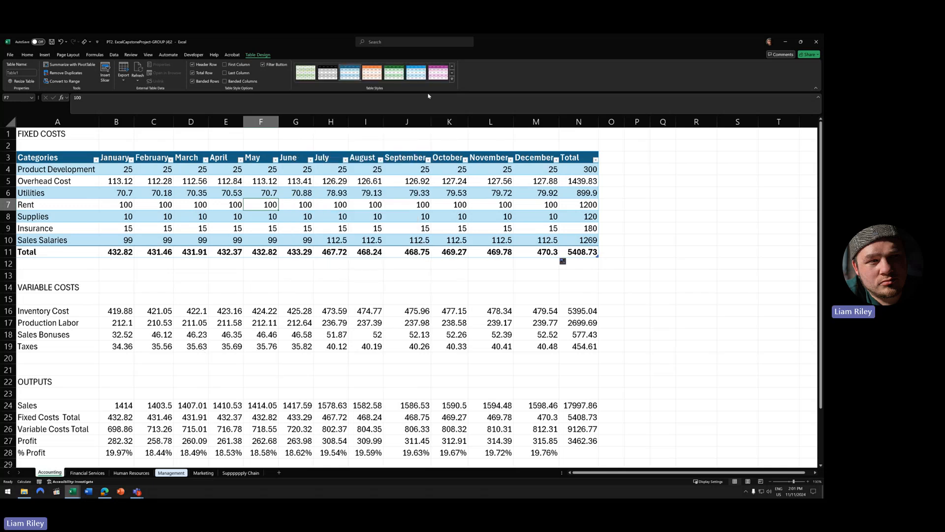
left_click(192, 82)
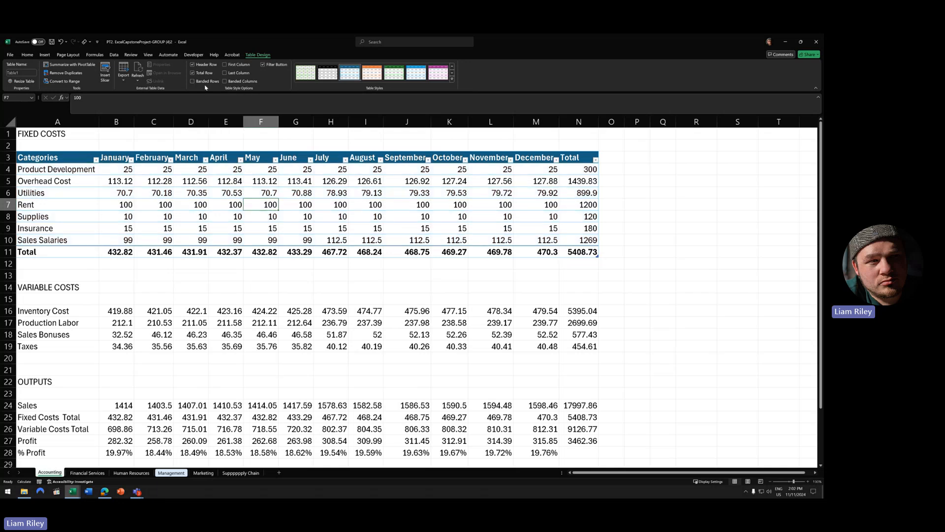
left_click(235, 83)
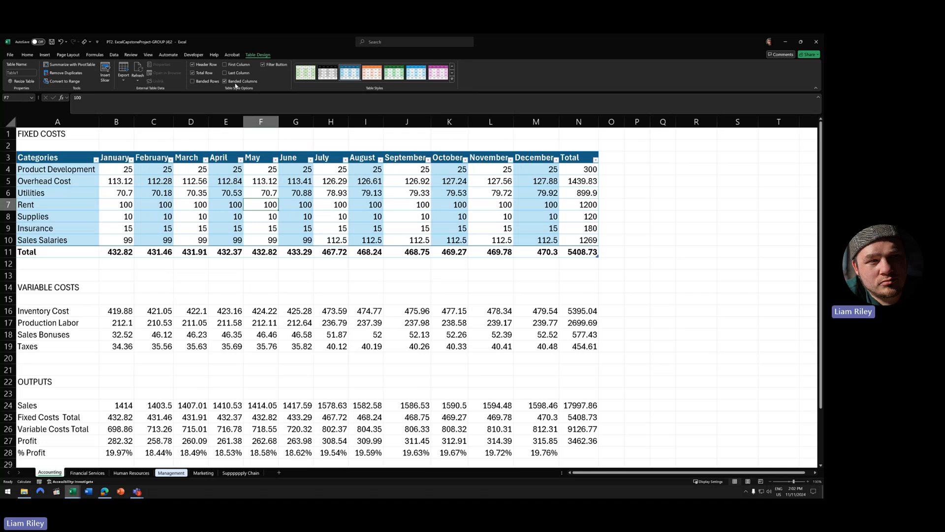
left_click(452, 79)
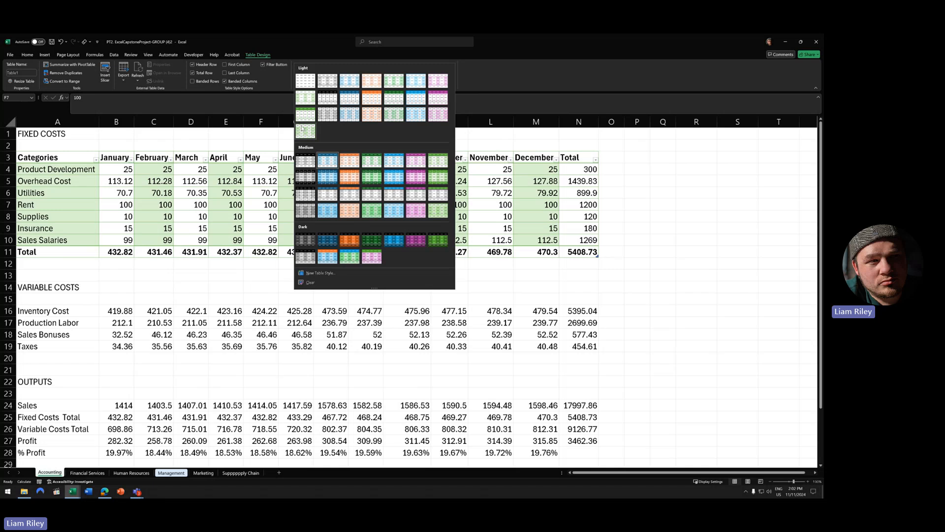
- Apply a blue medium style and try different banding and Last Column options
left_click(328, 160)
left_click(208, 82)
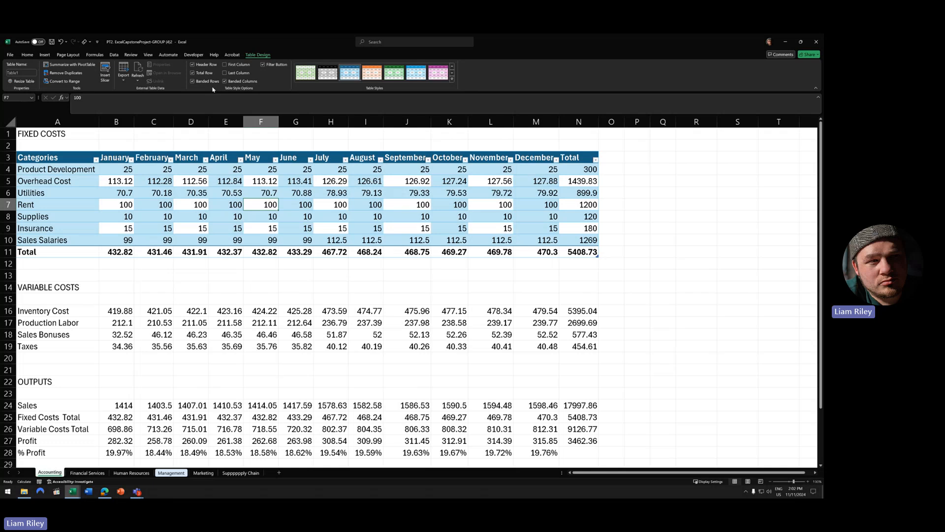
left_click(241, 82)
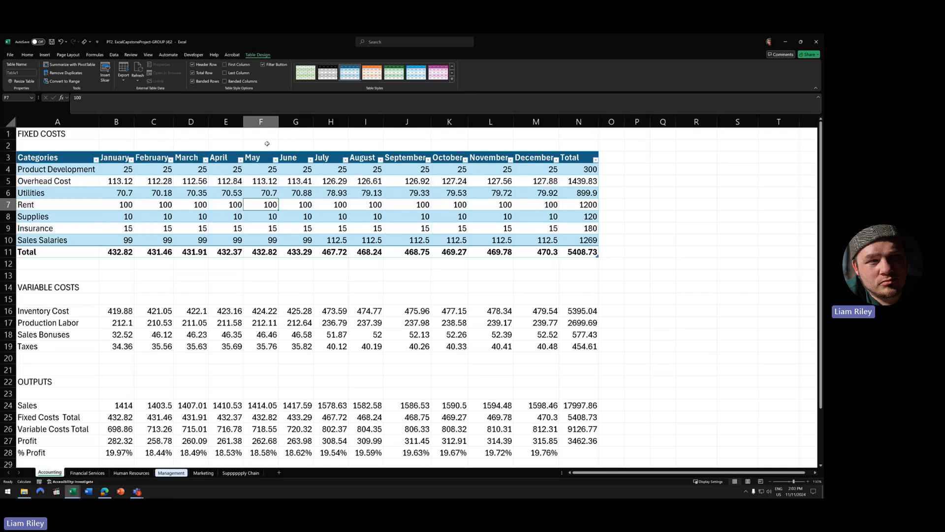
left_click(207, 81)
left_click(238, 82)
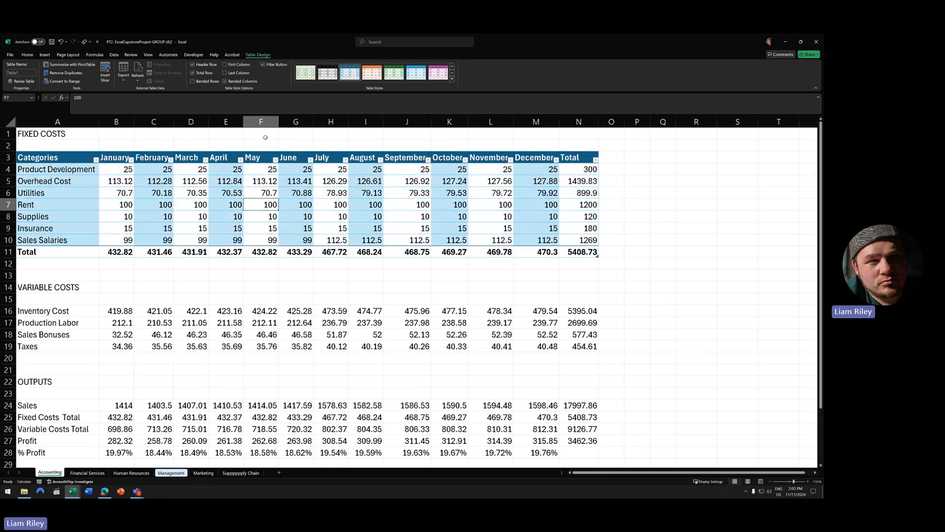
left_click(226, 73)
left_click(226, 81)
- Keep only Banded Columns and apply the green Table Style Medium 7
left_click(228, 73)
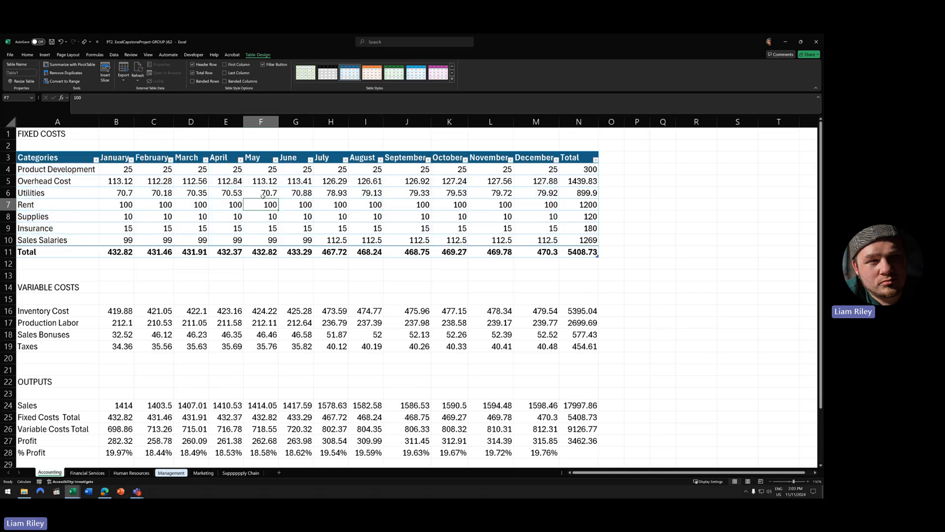
left_click(206, 81)
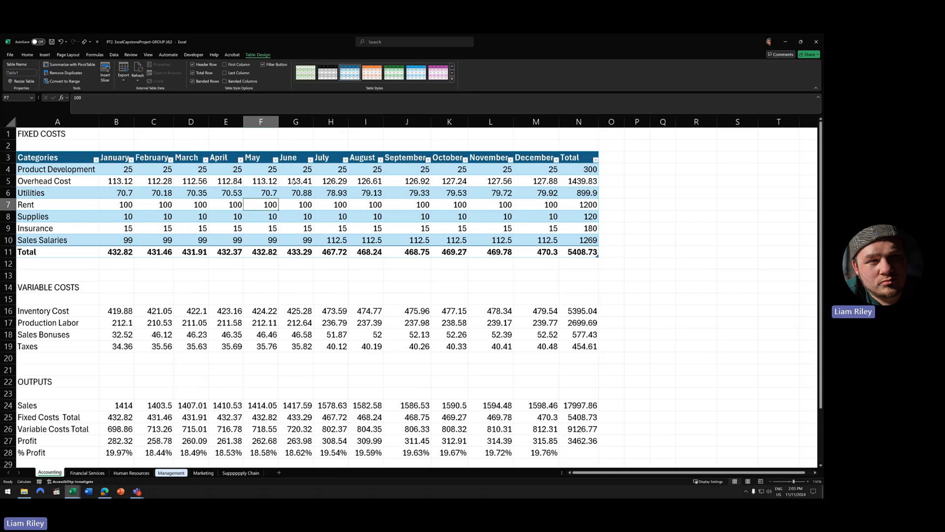
left_click(230, 81)
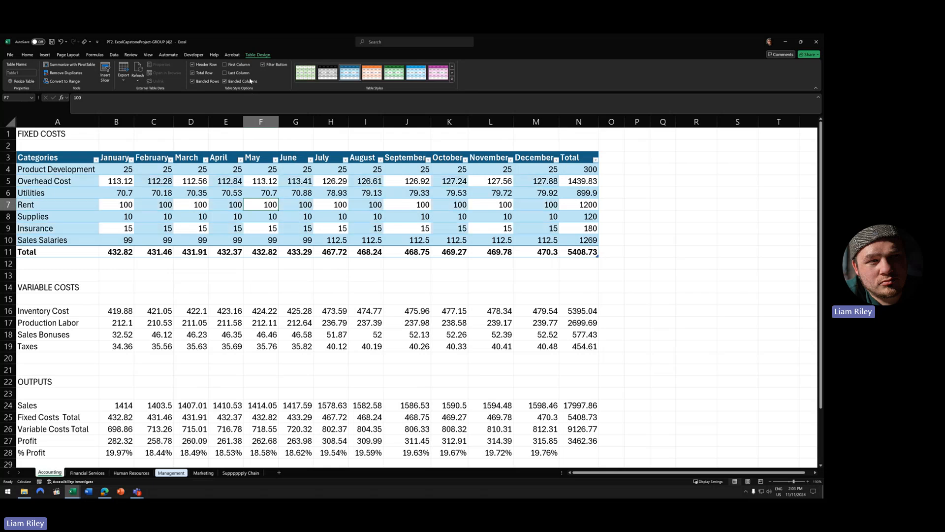
left_click(215, 81)
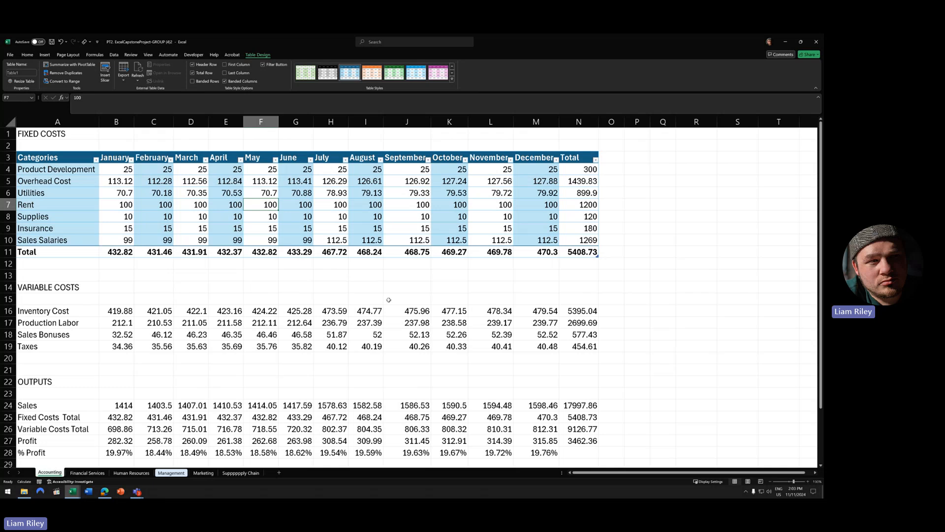
left_click(451, 79)
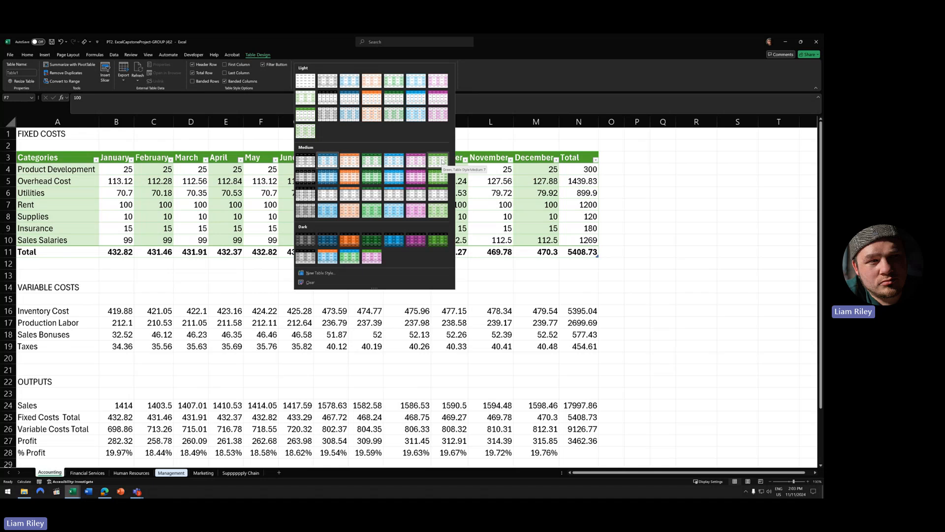
left_click(442, 161)
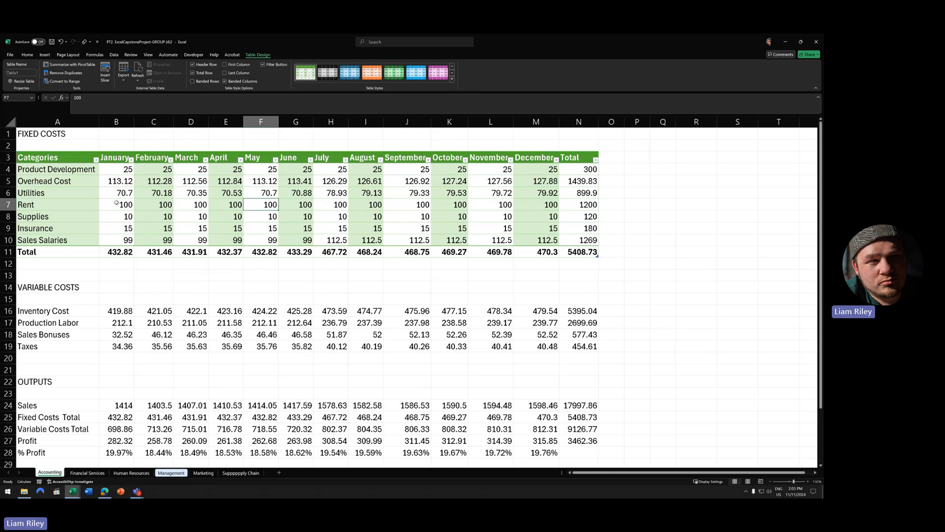
- Enable First Column and Last Column emphasis for bold labels and totals, then select A11:N11
key("Left")
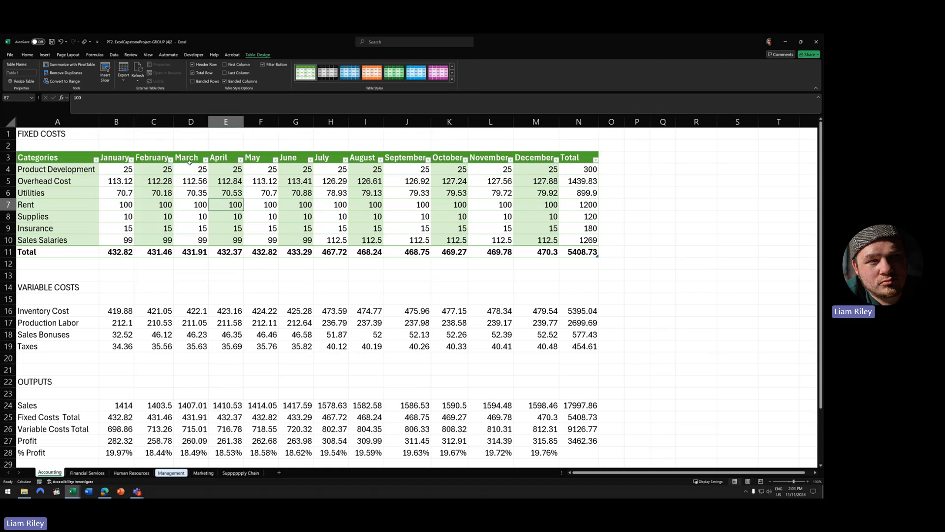
left_click(234, 66)
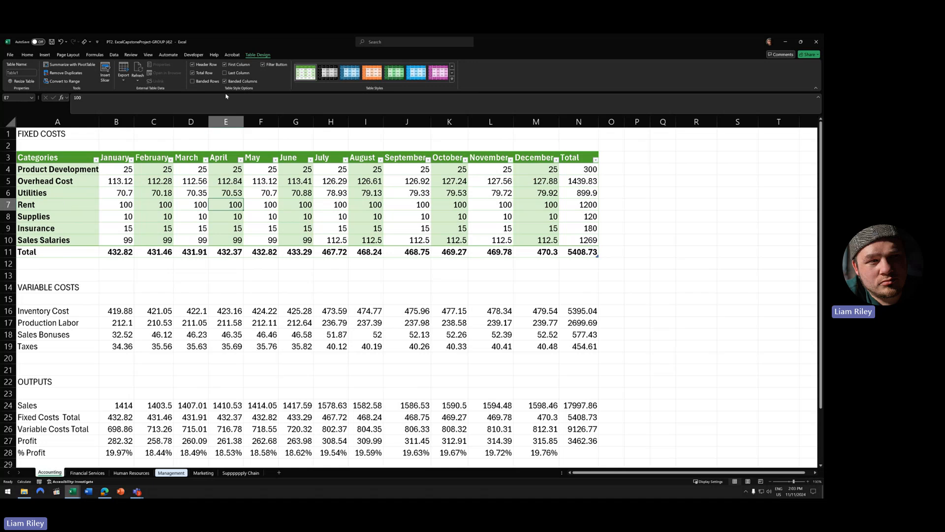
left_click(239, 74)
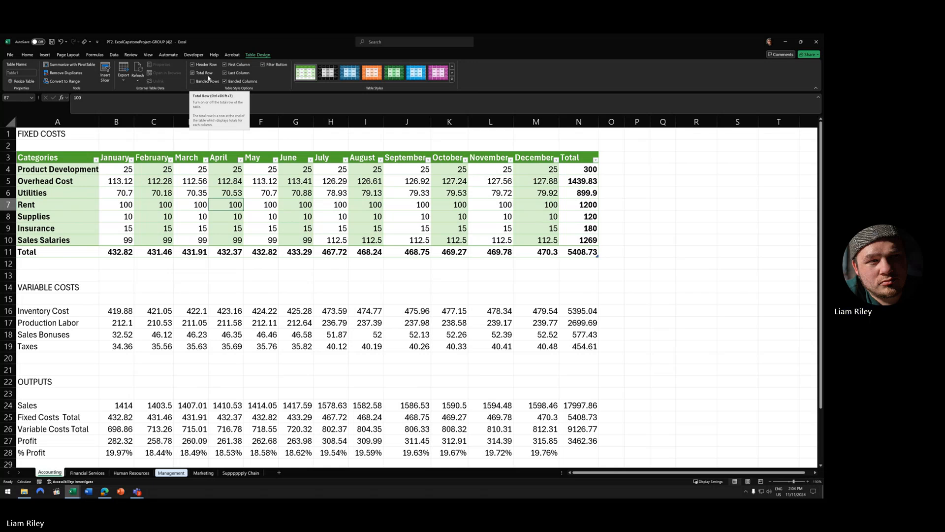
left_click_drag(76, 251, 579, 252)
- Browse the Home tab fill colour choices without applying one
left_click(27, 55)
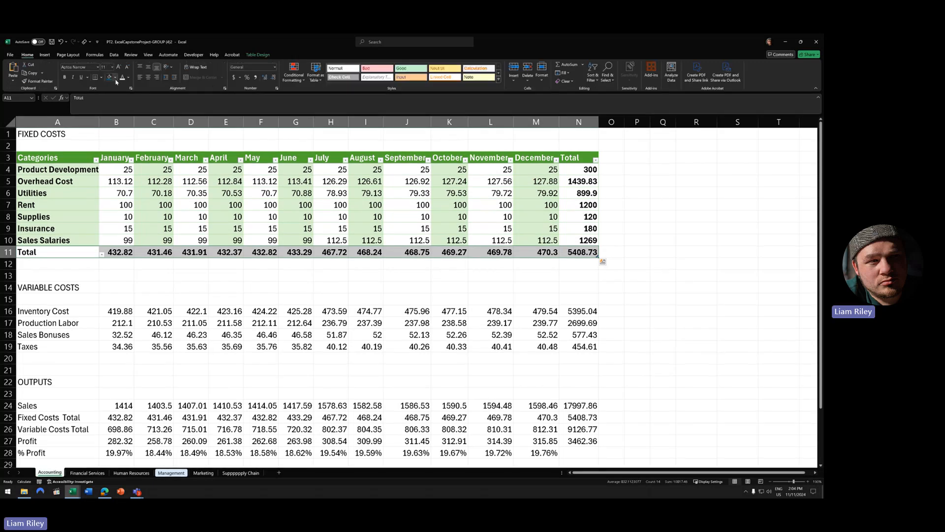
left_click(115, 77)
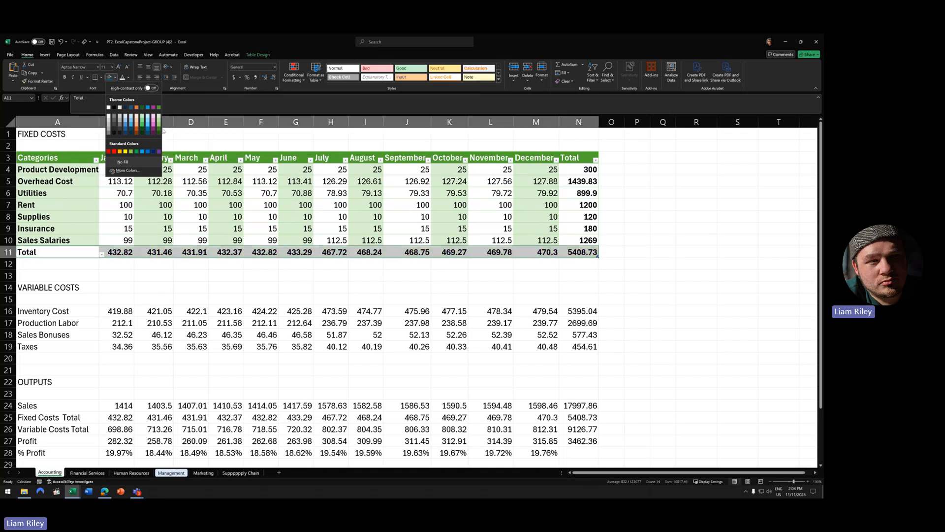
left_click(298, 157)
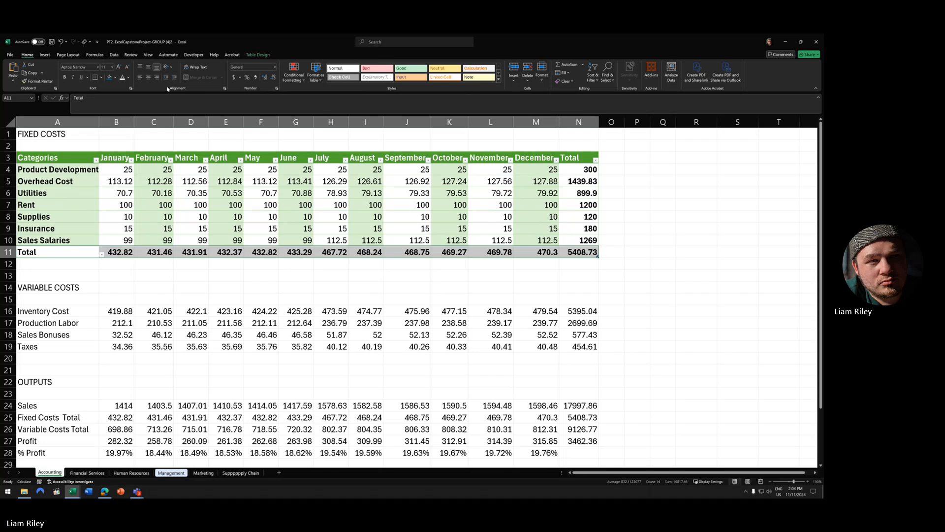
left_click(115, 77)
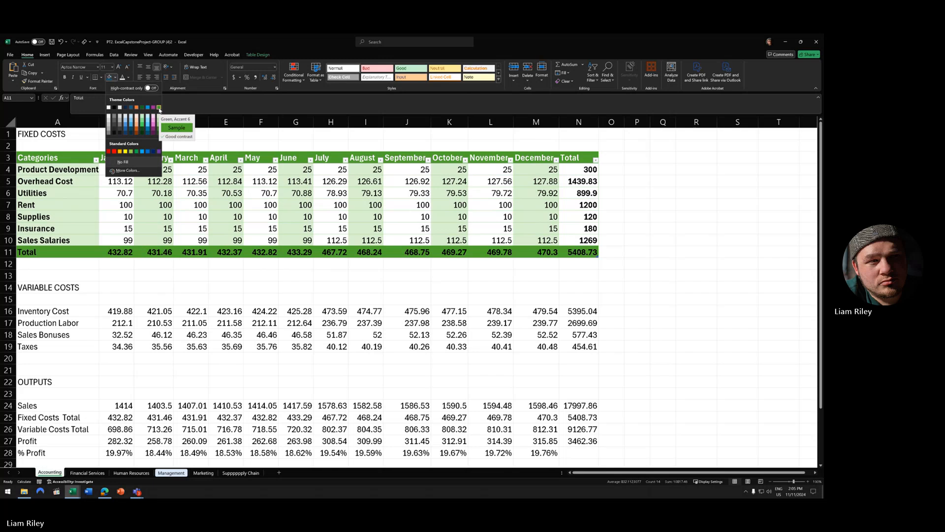
- Copy the Categories header's formatting onto the Total row with Format Painter
left_click(74, 157)
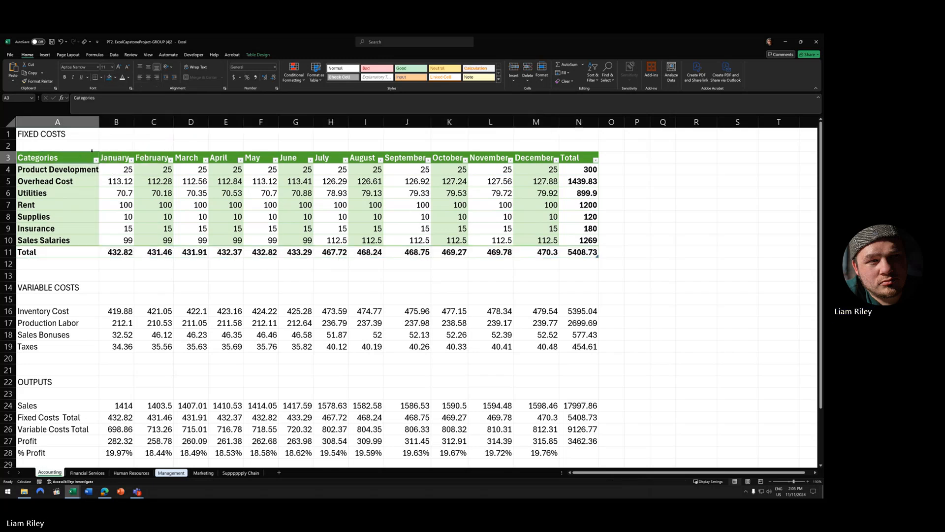
left_click(38, 82)
left_click_drag(54, 252, 581, 252)
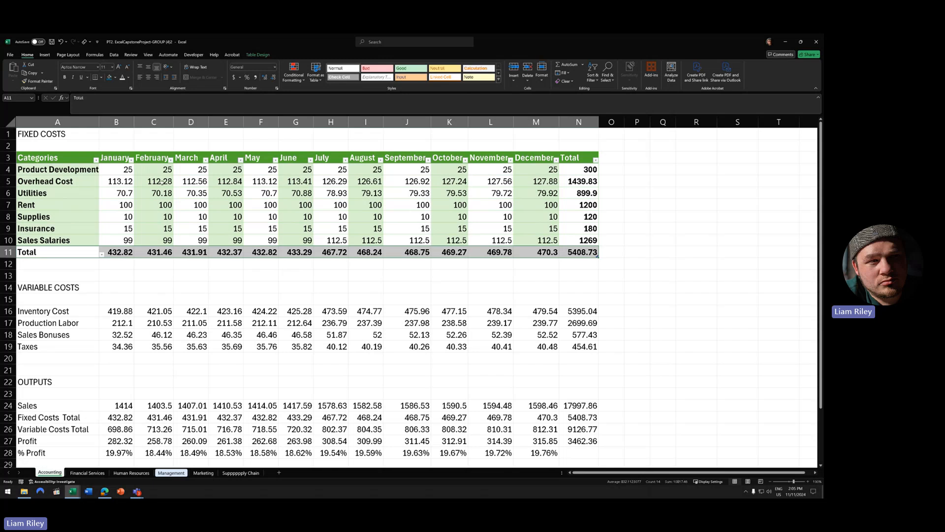
left_click(153, 276)
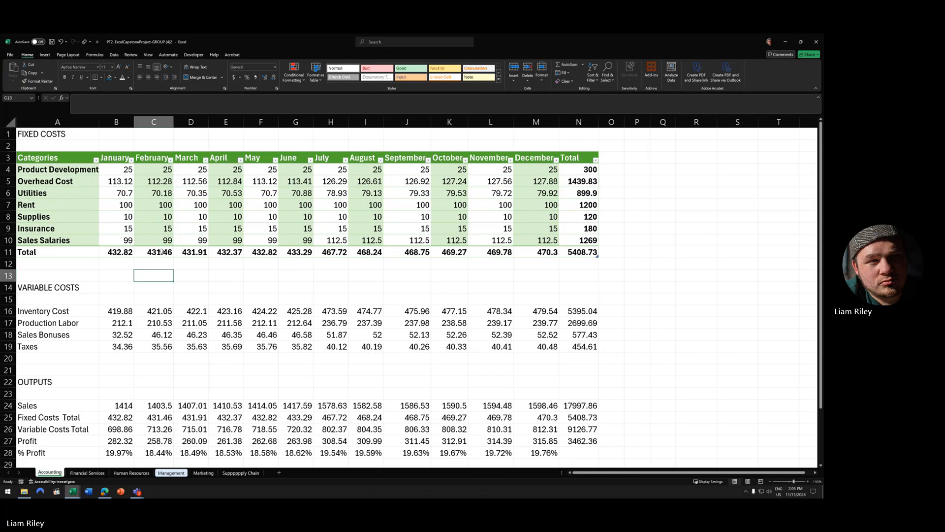
- Fill A11:N11 with Orange, Accent 2, Lighter 40%
left_click_drag(71, 251, 579, 251)
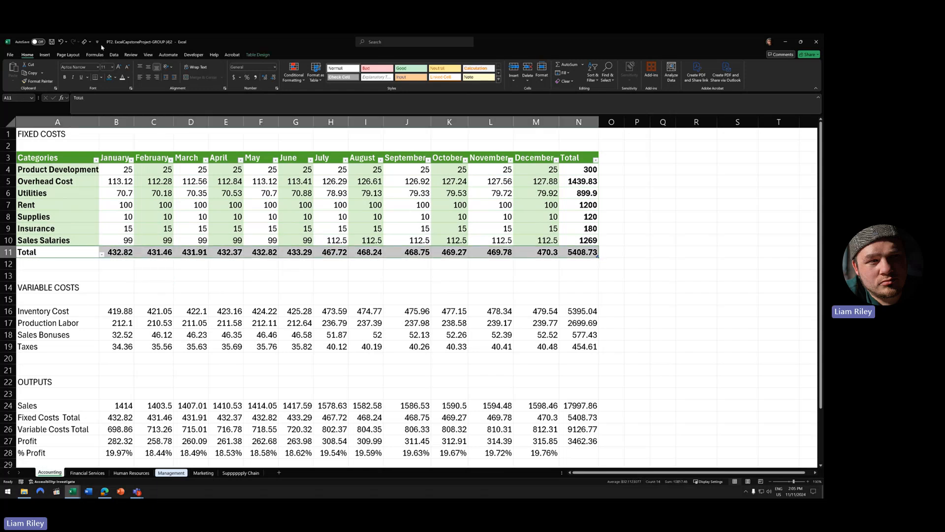
left_click(116, 77)
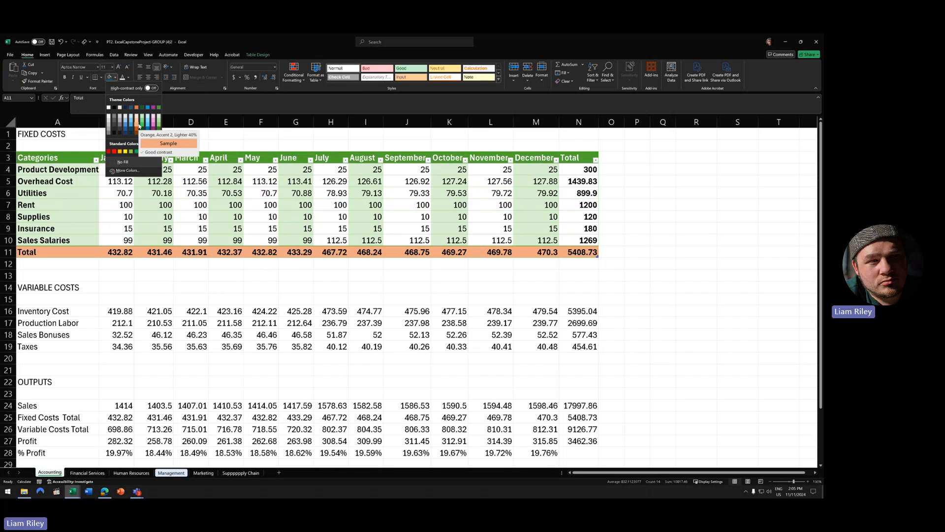
left_click(139, 125)
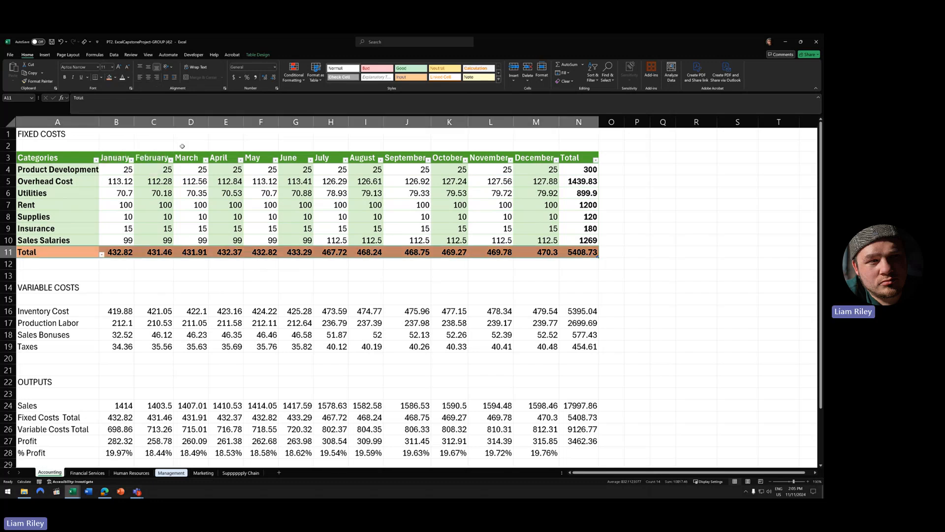
left_click_drag(368, 229, 380, 241)
left_click(407, 276)
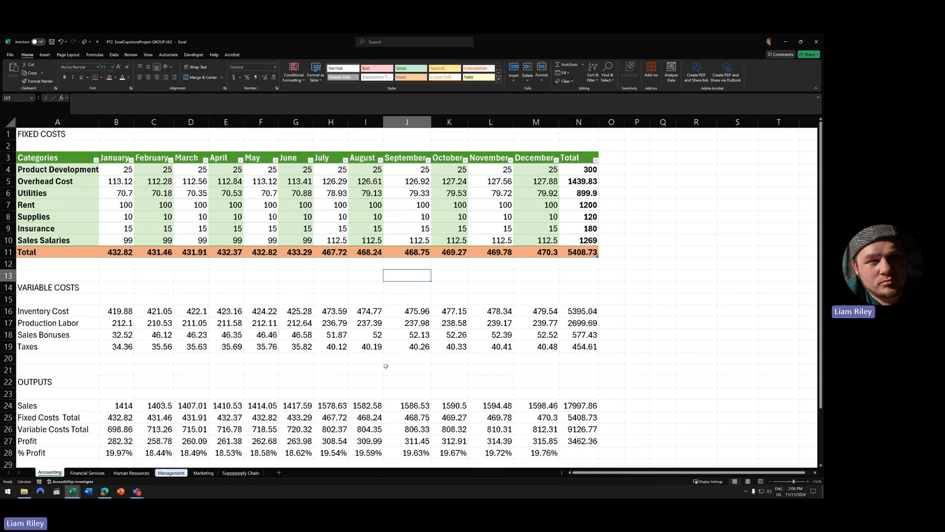
- Apply Accounting format to the Product Development and Total rows and AutoFit all columns
left_click_drag(128, 169, 581, 169)
left_click_drag(122, 252, 581, 252)
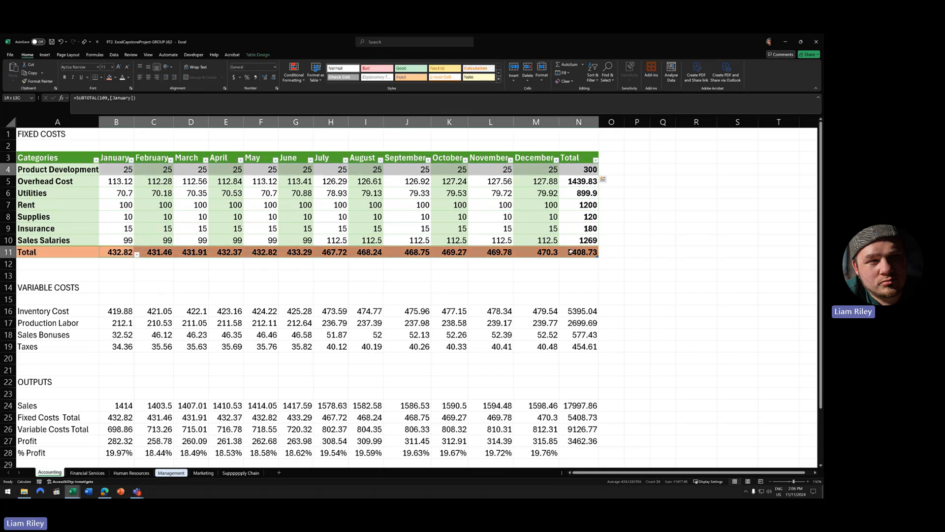
left_click(234, 77)
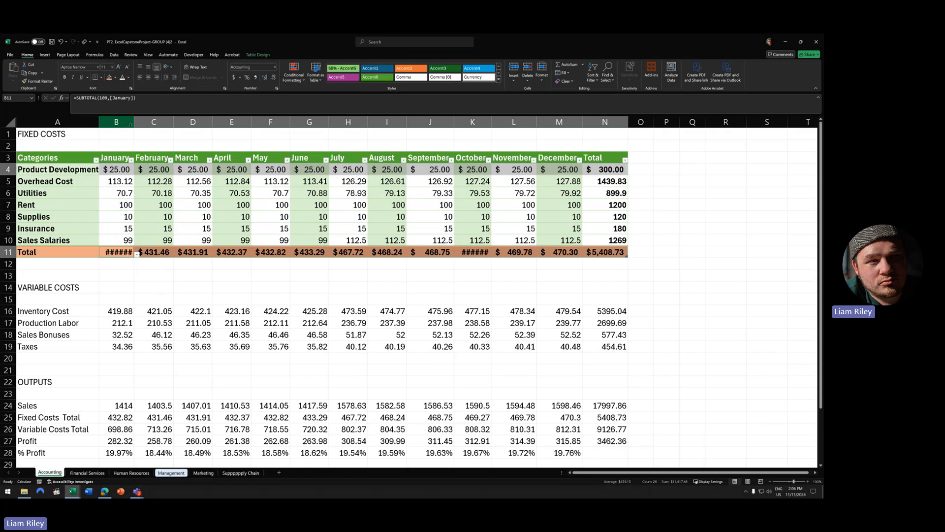
left_click(10, 122)
double_click(134, 122)
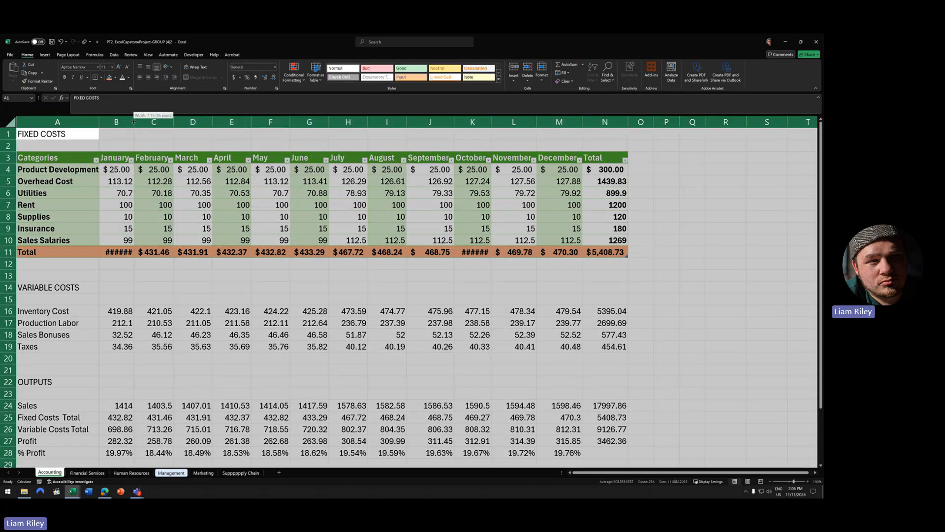
left_click(169, 205)
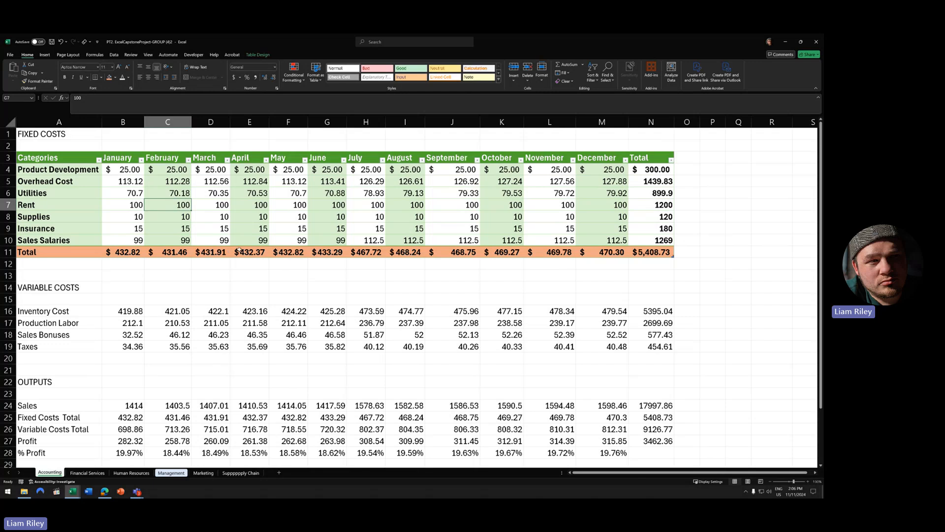
- Give the remaining Fixed Costs values B5:N10 Comma Style with two decimals
left_click_drag(122, 181, 657, 241)
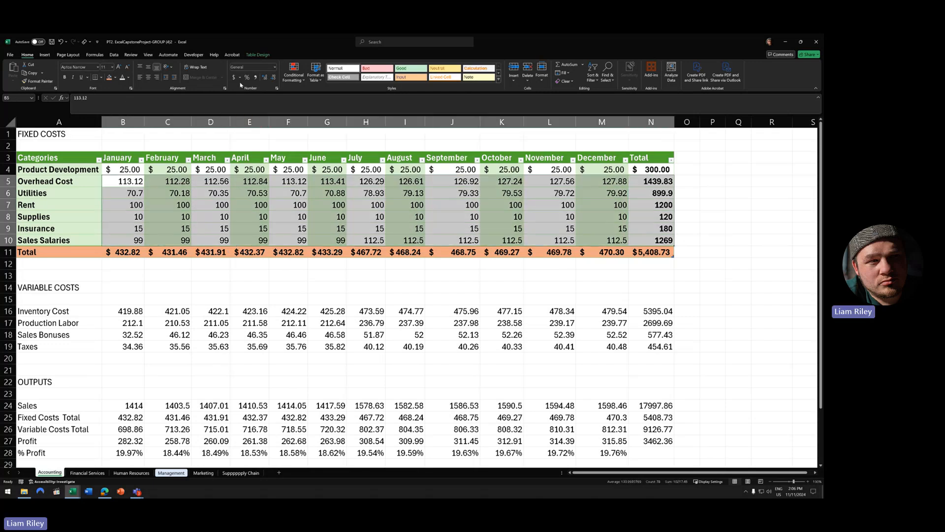
left_click(255, 77)
left_click(294, 218)
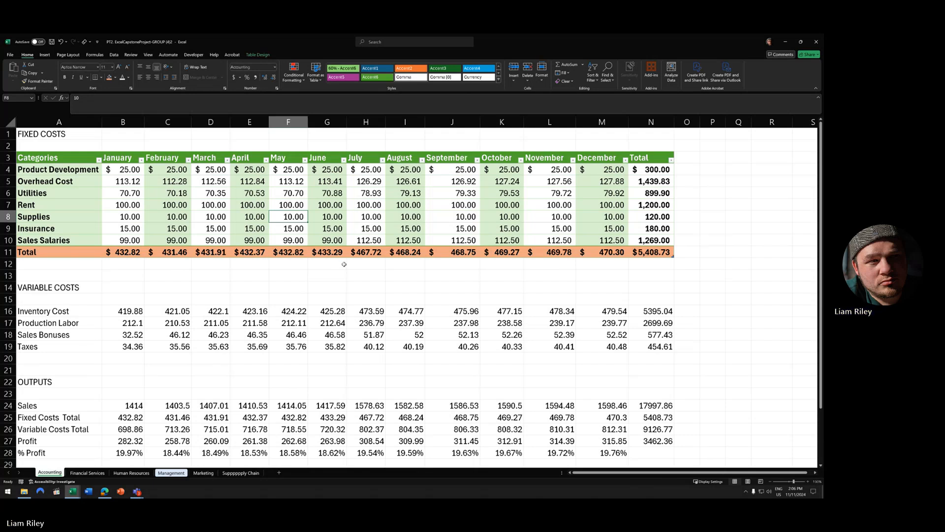
- Indent the Total label in A11 and select the Total row A11:N11
left_click(36, 253)
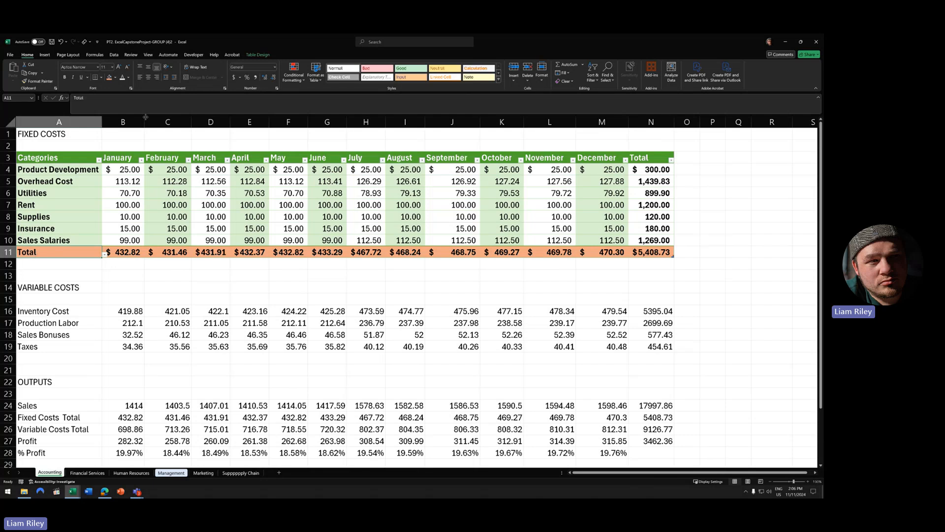
left_click(174, 79)
left_click(283, 254)
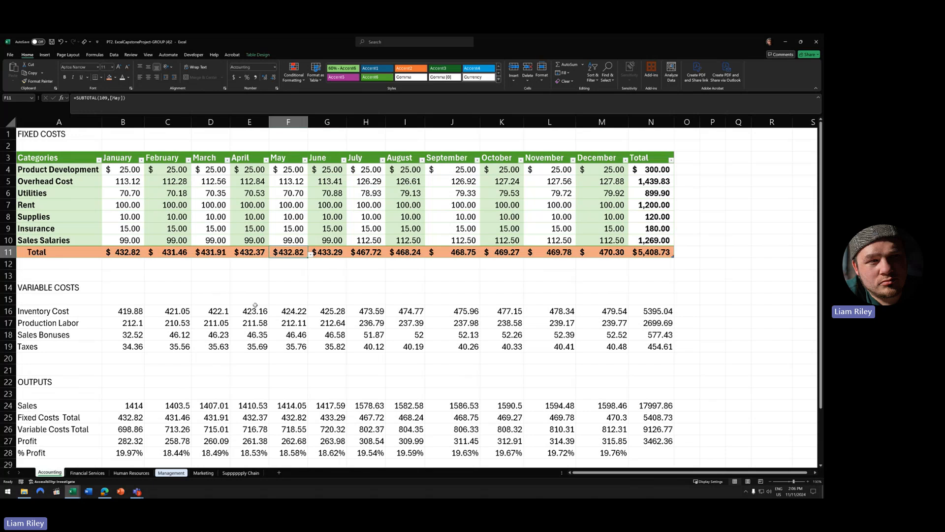
left_click_drag(647, 256, 68, 251)
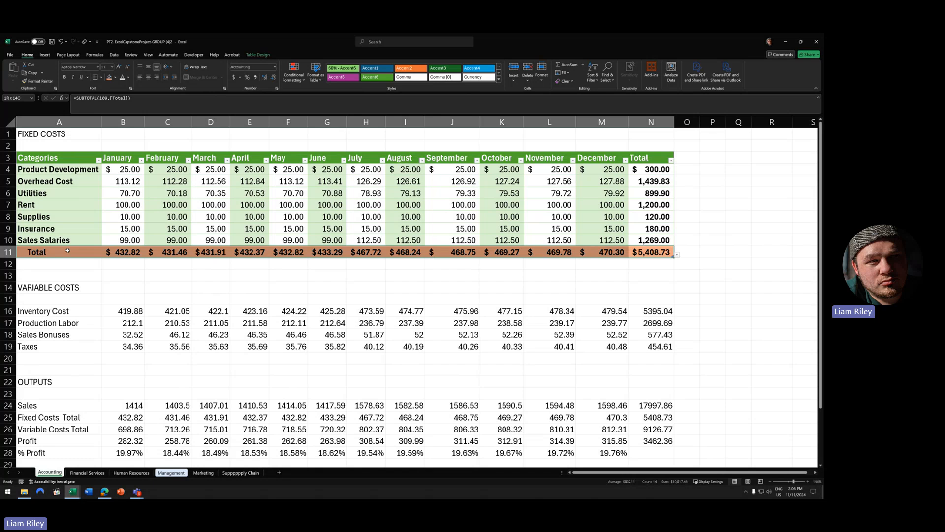
left_click_drag(68, 251, 68, 252)
- Put a Bottom Double Border under the Fixed Costs Total row A11:N11
left_click(101, 77)
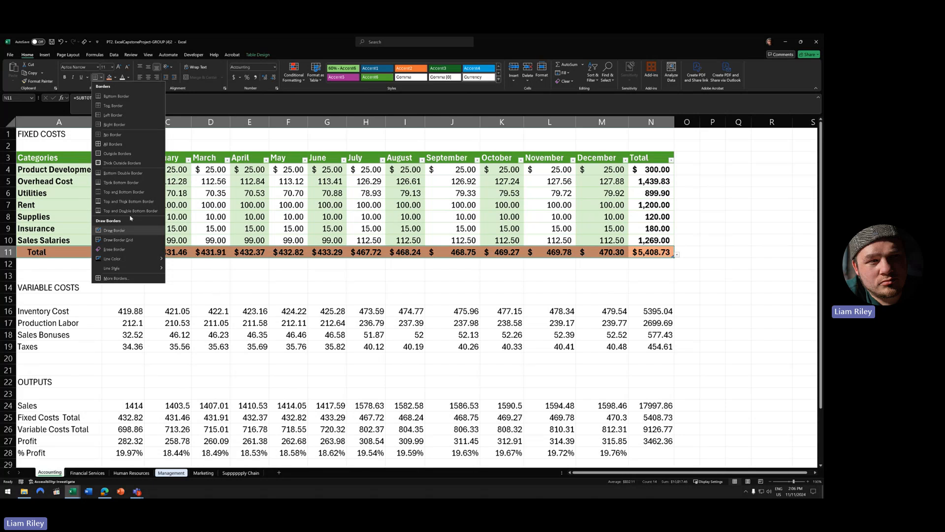
left_click(125, 175)
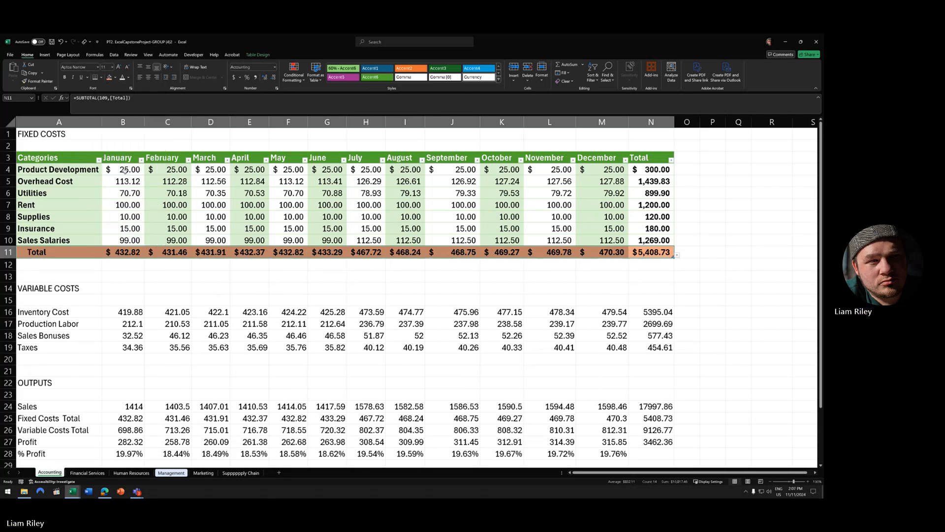
left_click(193, 280)
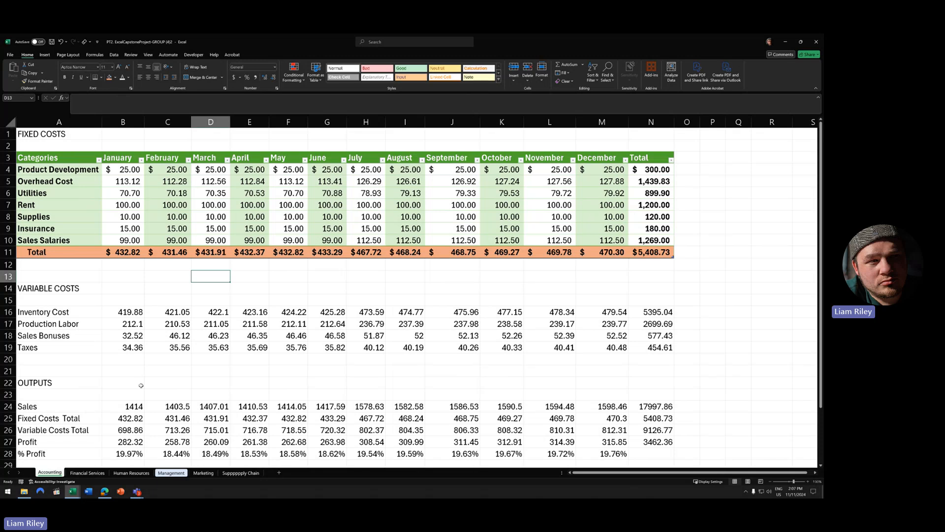
left_click(148, 319)
key("alt+n")
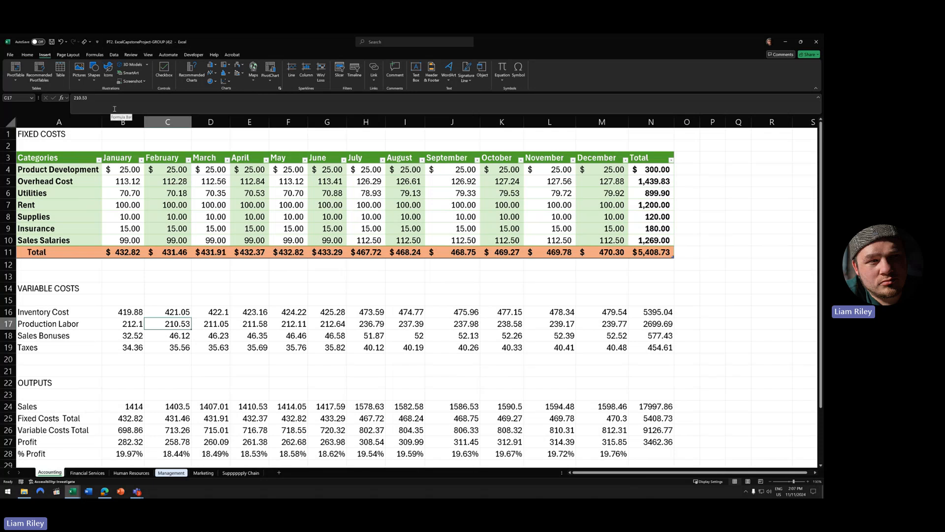
left_click(121, 191)
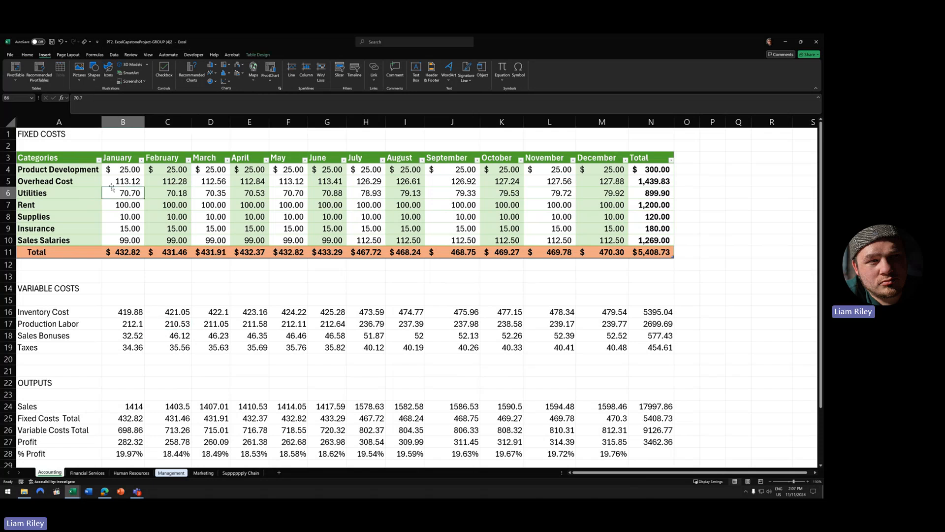
left_click(258, 55)
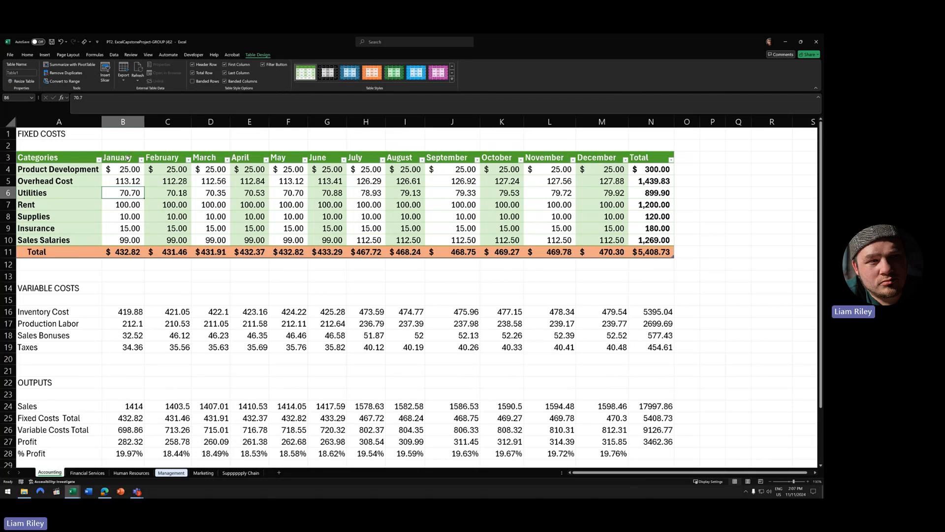
left_click(247, 323)
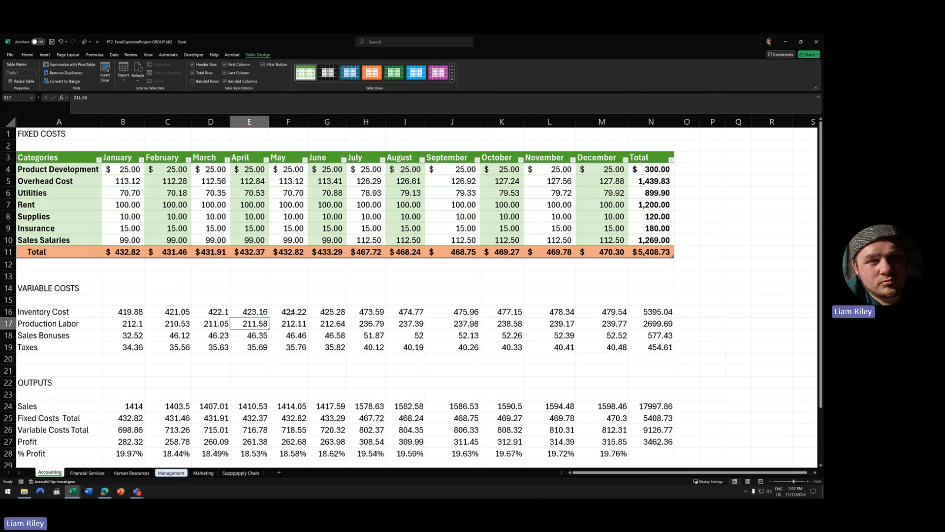
left_click(44, 55)
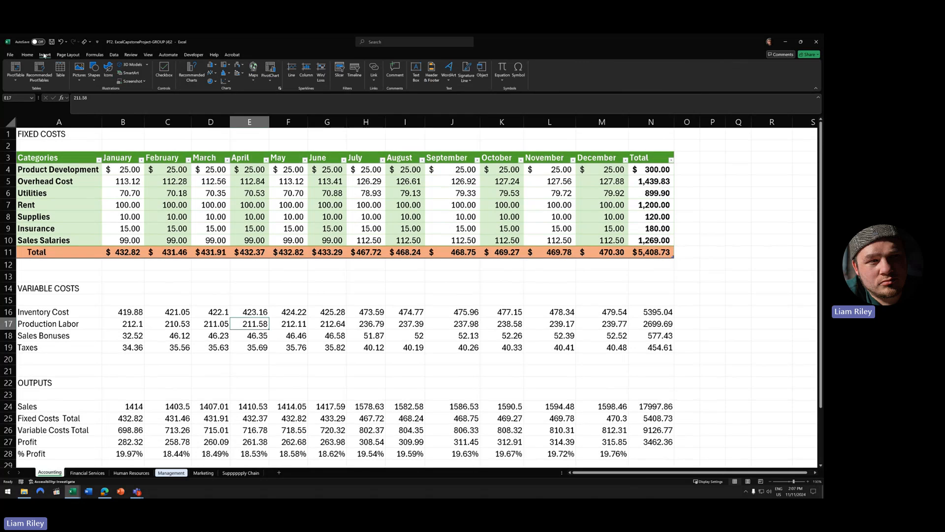
left_click(61, 70)
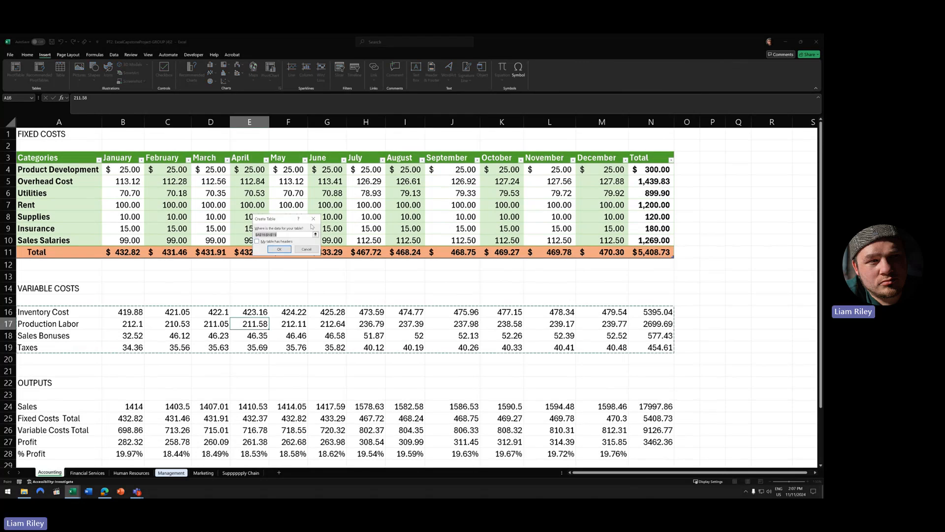
left_click(313, 218)
left_click_drag(8, 312, 539, 350)
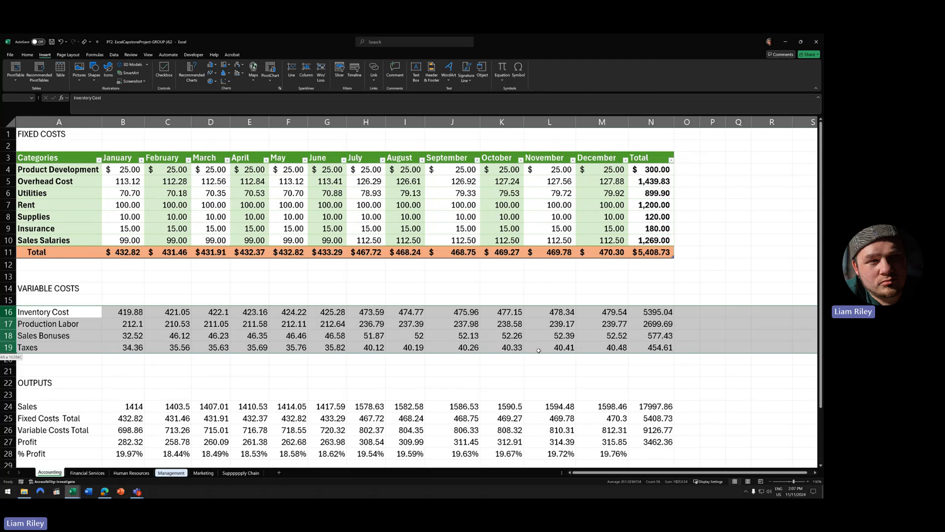
left_click_drag(50, 312, 636, 344)
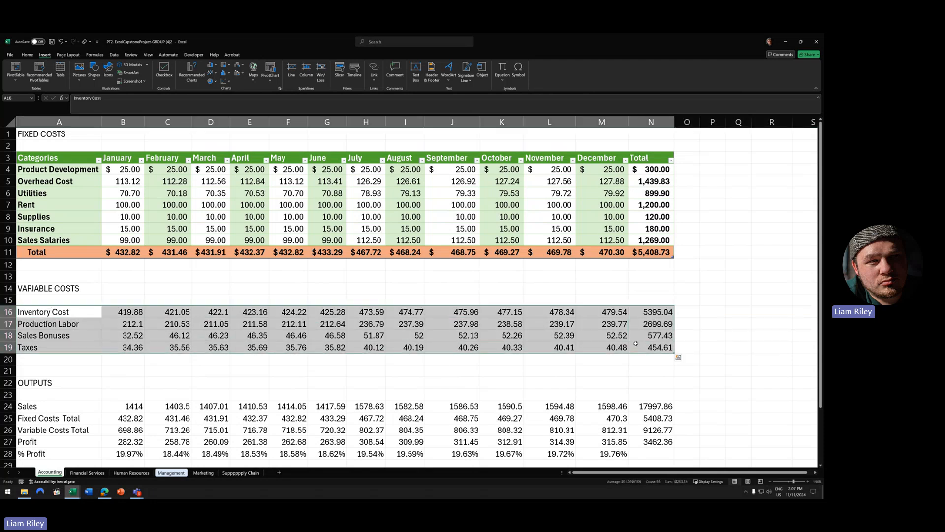
left_click(391, 335)
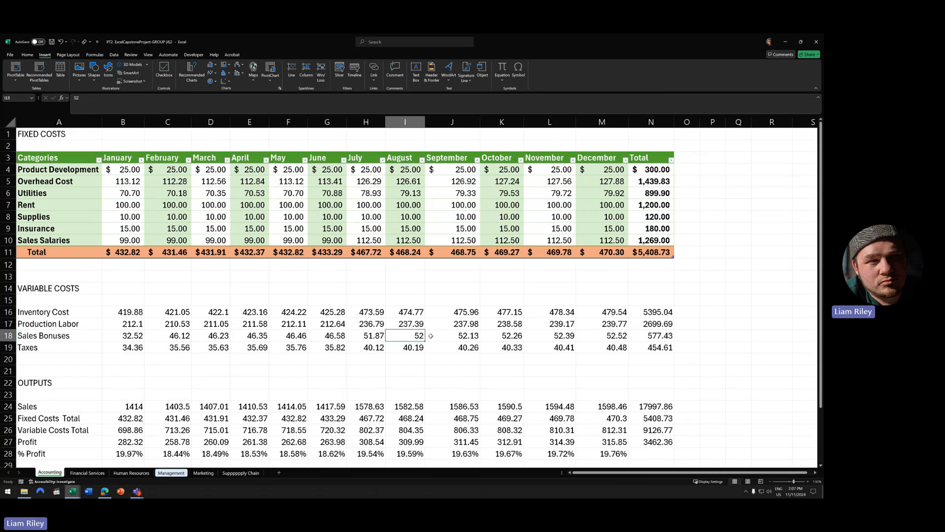
- Start creating a table from the Variable Costs range A16:N19 via Insert > Table
left_click(60, 69)
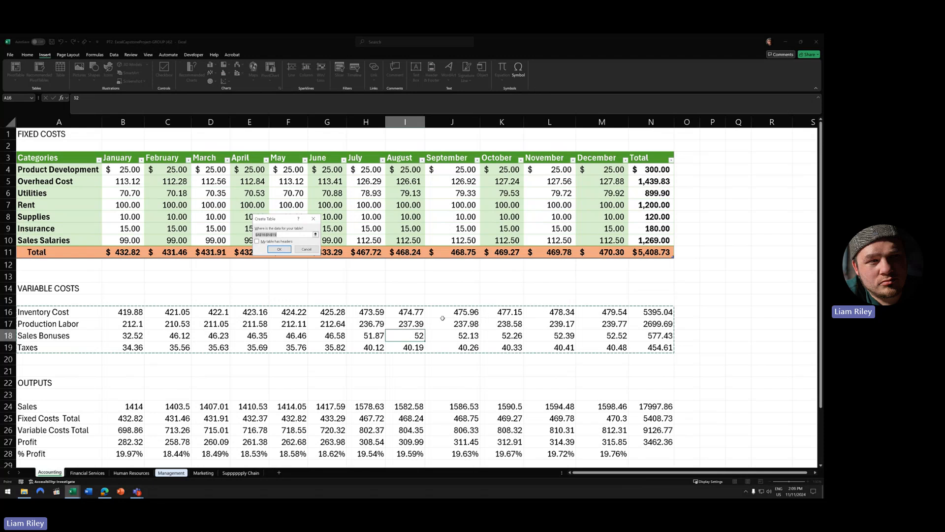
- Create the Variable Costs table and leave its header row turned off
left_click(285, 251)
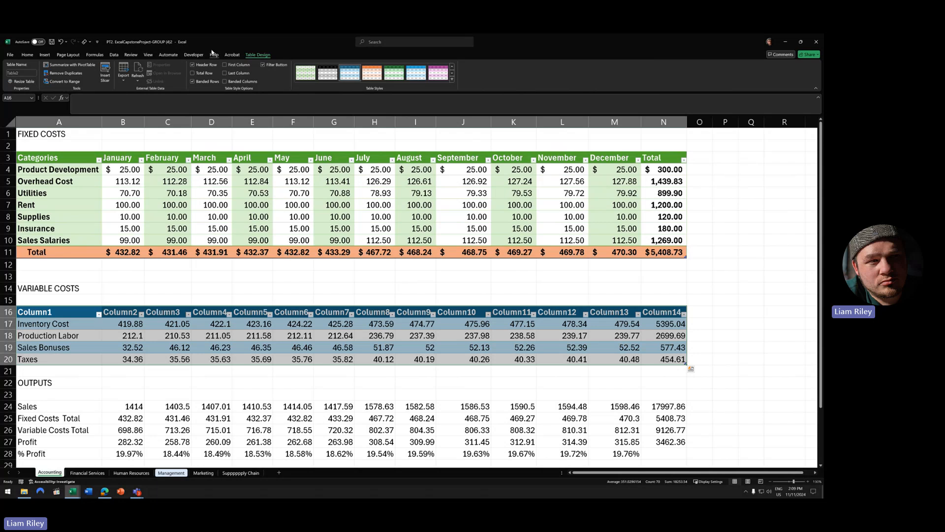
left_click(204, 64)
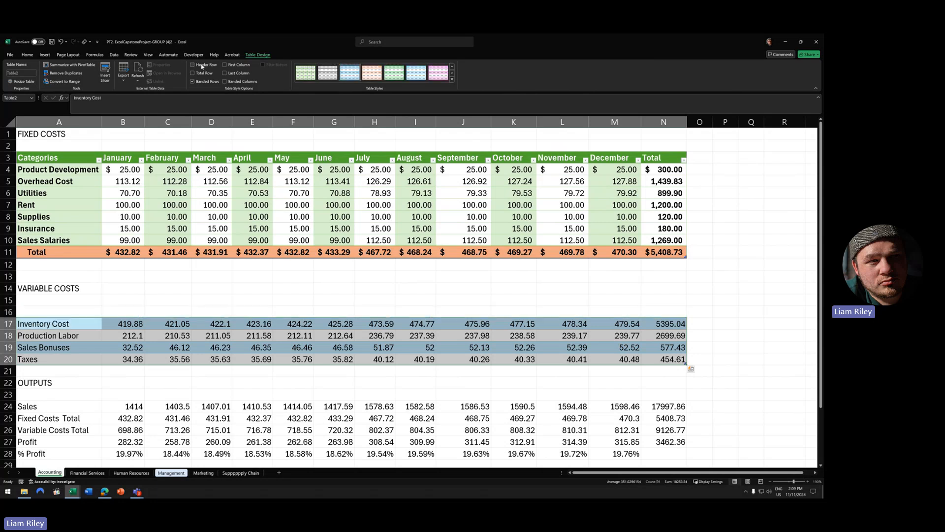
left_click(202, 66)
left_click(202, 66)
left_click(204, 66)
left_click(206, 67)
left_click(206, 67)
left_click(205, 67)
- Turn on banded columns, turn off banded rows, add a Total row, and bold the first and last columns
left_click(452, 79)
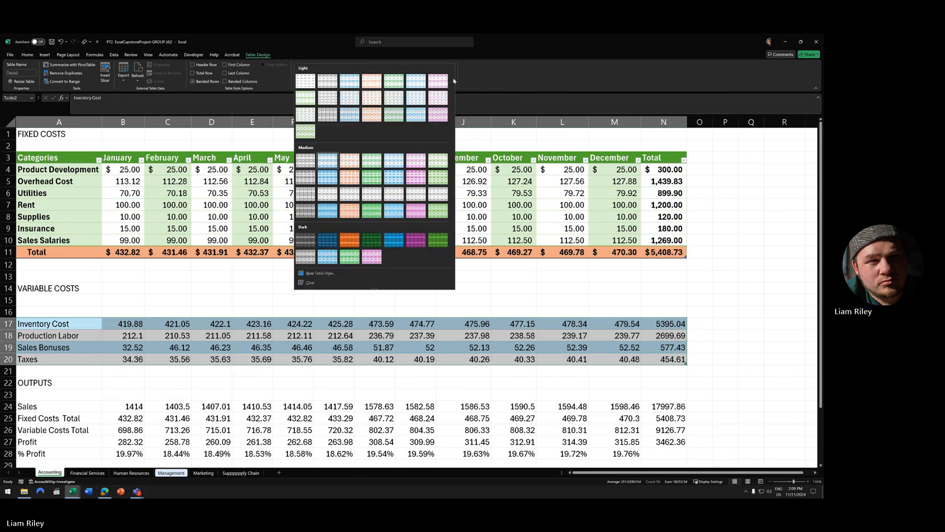
left_click(229, 82)
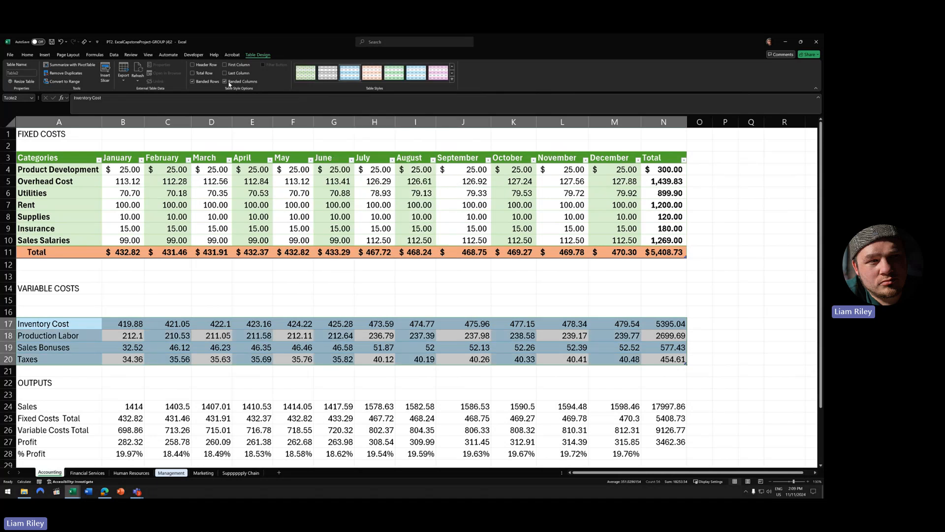
left_click(207, 82)
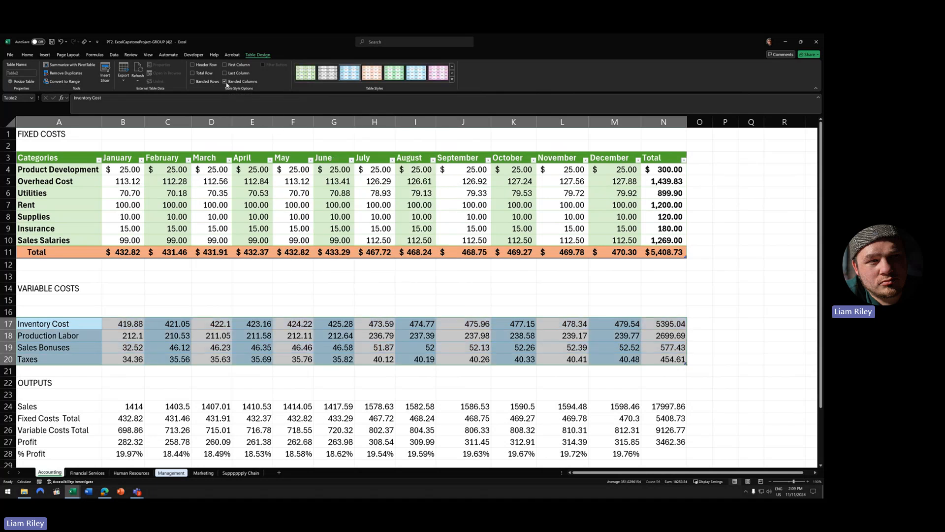
left_click(202, 74)
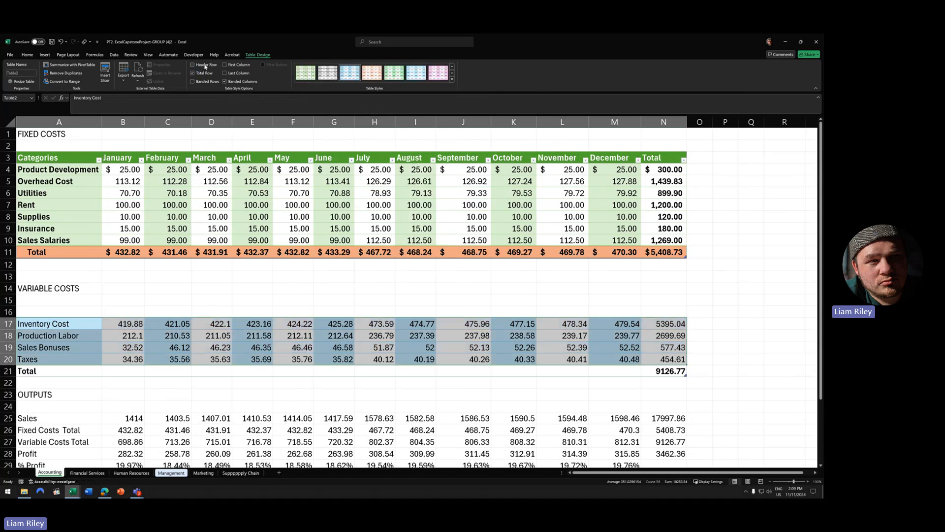
left_click(234, 74)
left_click(237, 66)
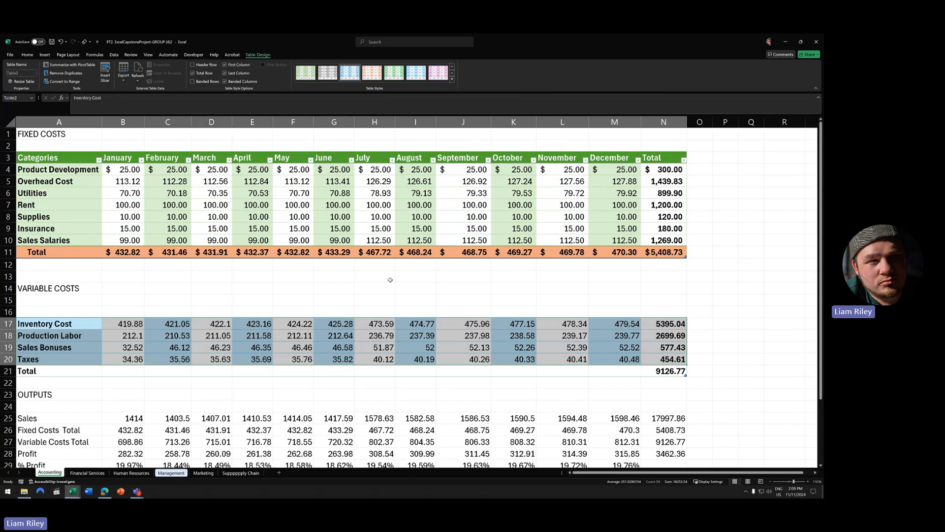
left_click(452, 79)
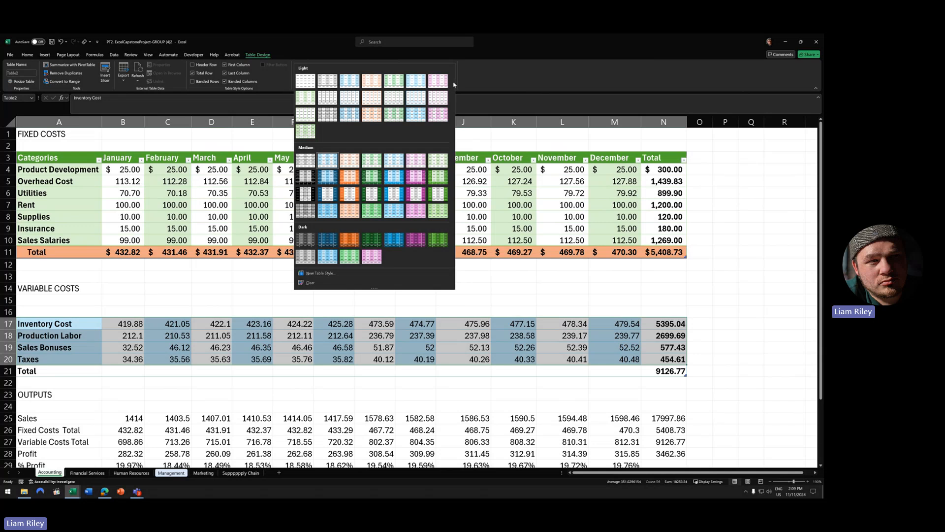
- Apply a green Medium table style and make the Total row sum each month from B21 across
left_click(440, 163)
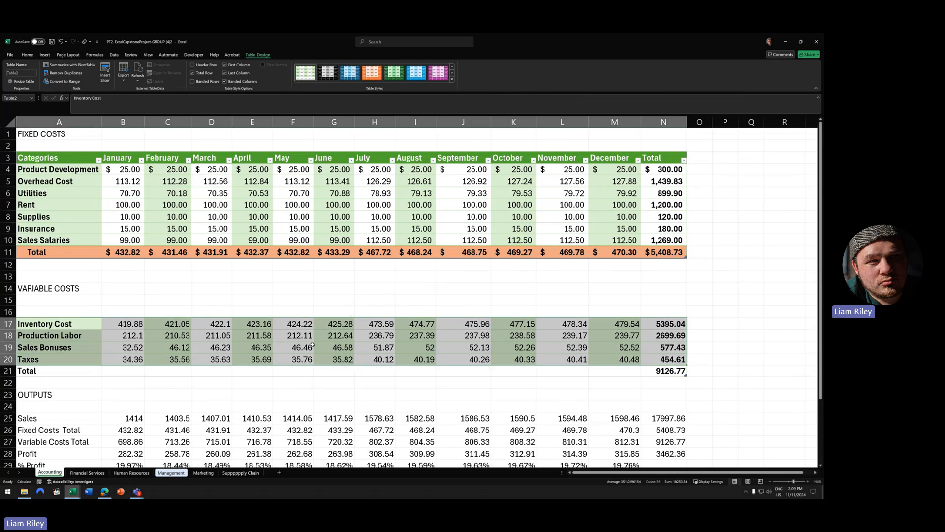
left_click(122, 372)
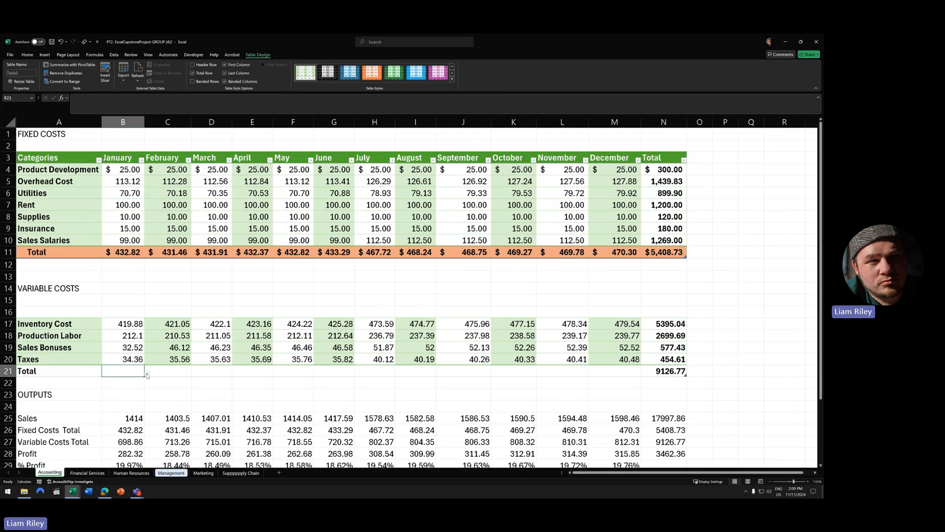
left_click(146, 374)
left_click(119, 433)
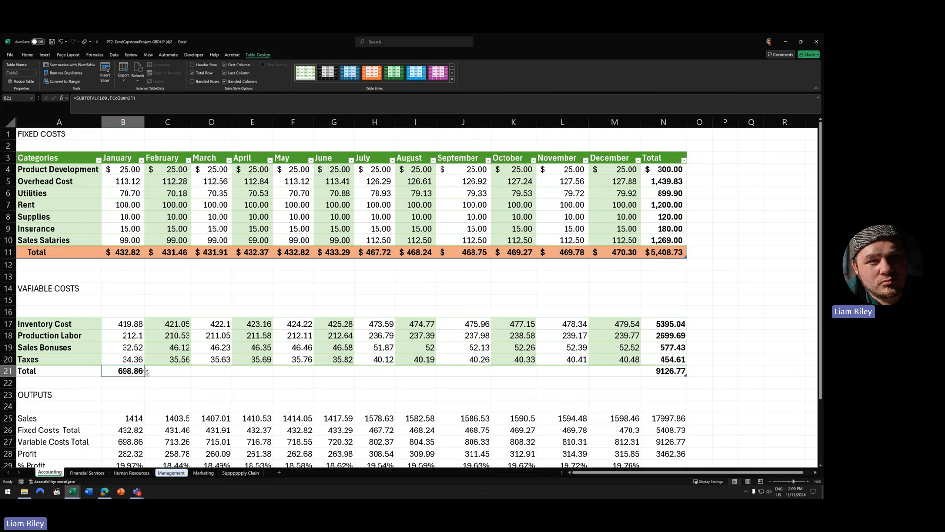
left_click_drag(145, 376, 640, 376)
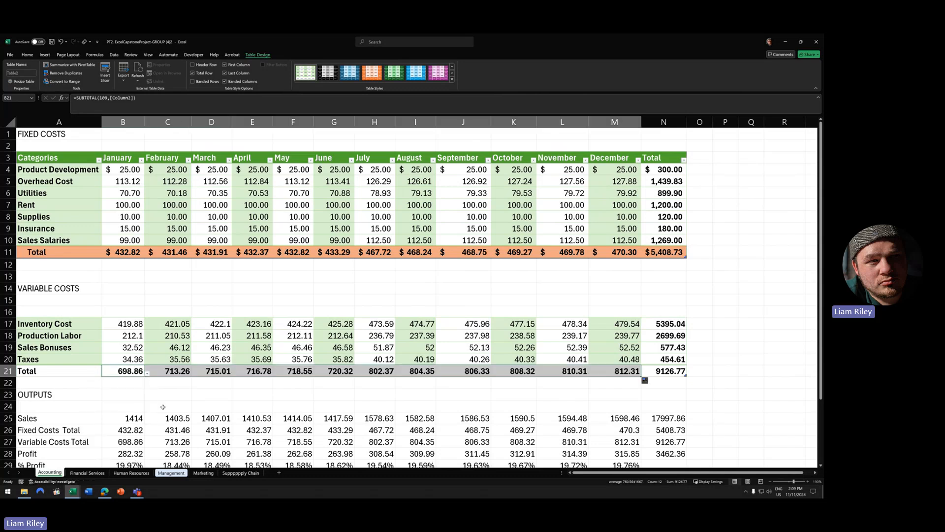
- Indent the Total label in A21 twice and fill row A21:N21 orange
left_click(51, 372)
left_click(27, 55)
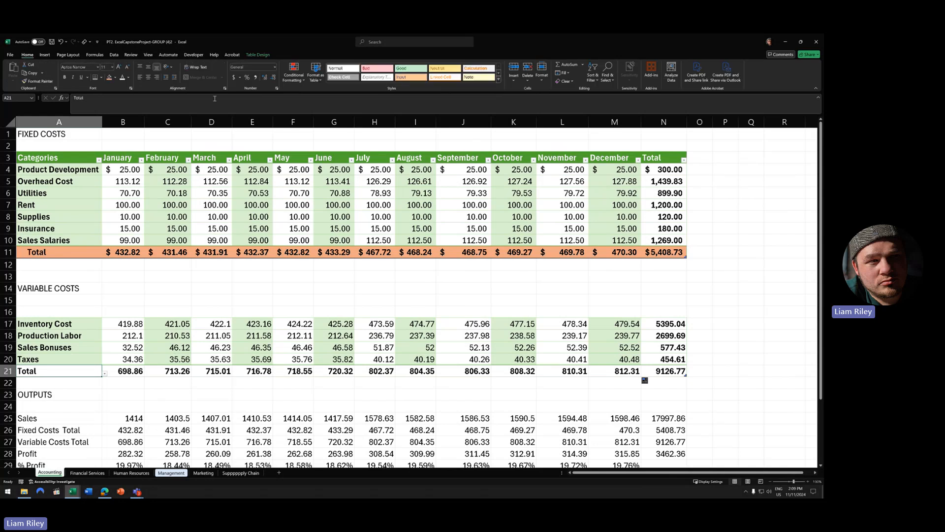
left_click(175, 78)
left_click(174, 79)
left_click_drag(47, 373, 684, 373)
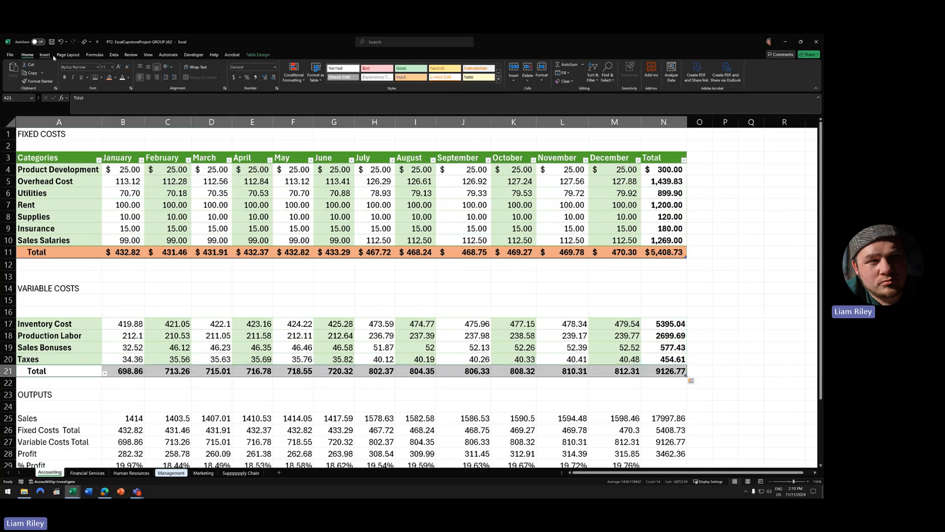
left_click(111, 78)
left_click(293, 300)
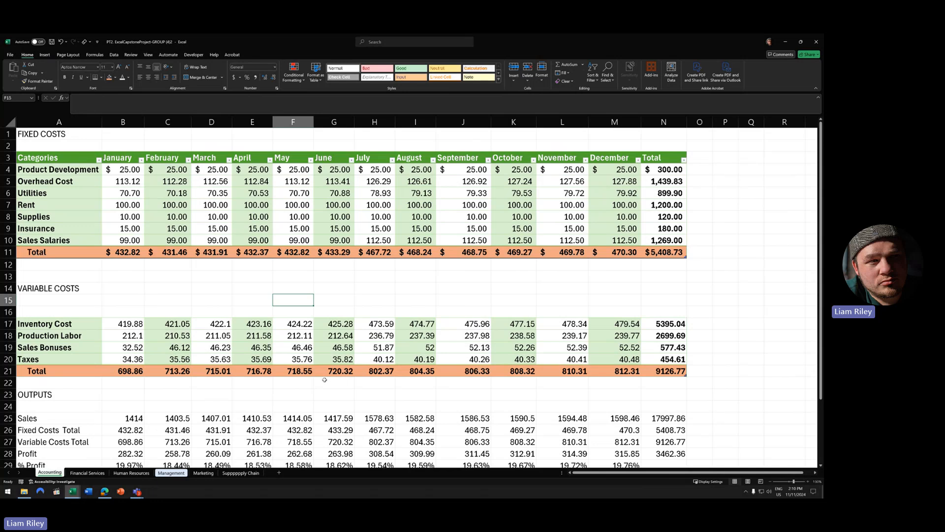
scroll(311, 386, "down", 4)
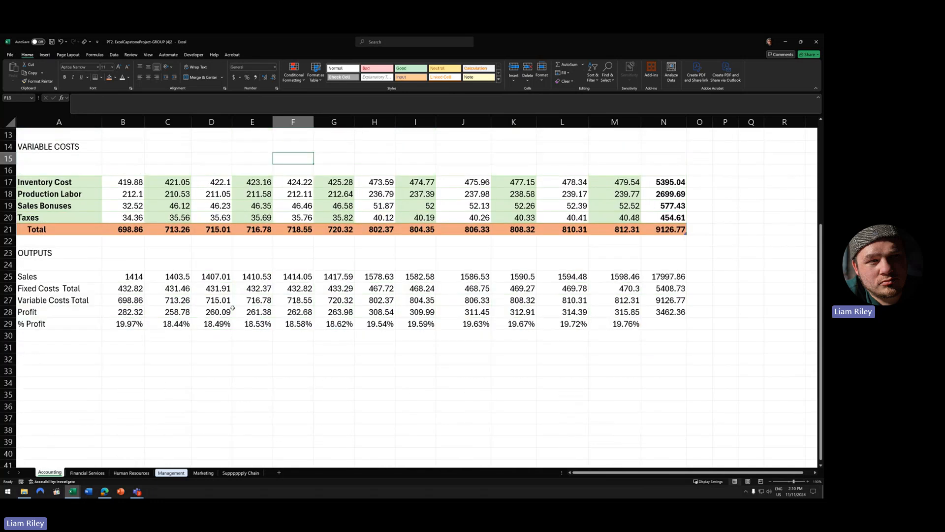
- Make A25:N29 a headerless table with Total row, bold first/last columns, and banded columns only
left_click(235, 310)
left_click(45, 54)
left_click(60, 72)
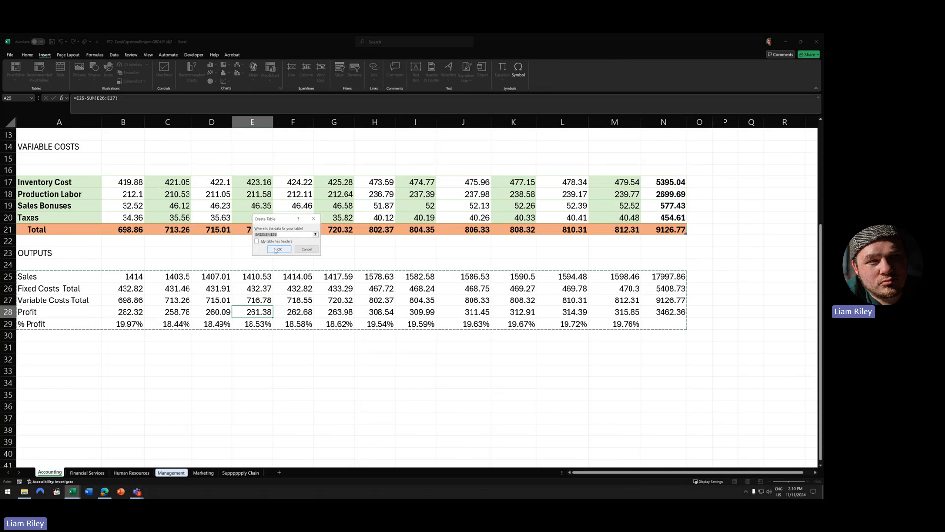
left_click(279, 249)
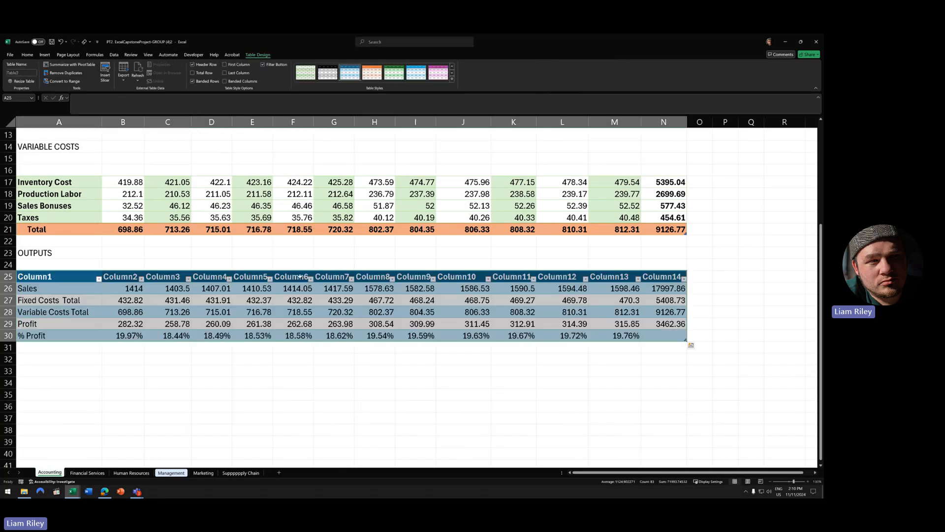
left_click(201, 65)
left_click(203, 73)
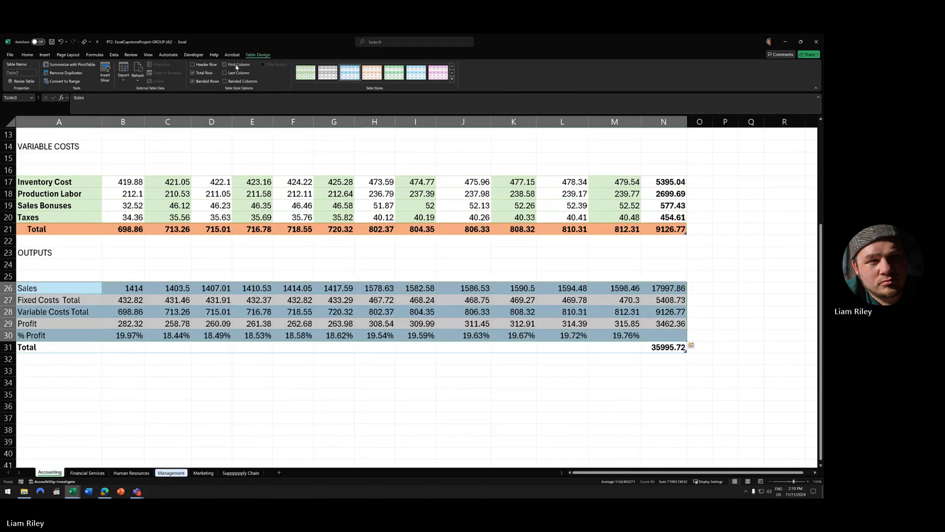
left_click(236, 67)
left_click(235, 73)
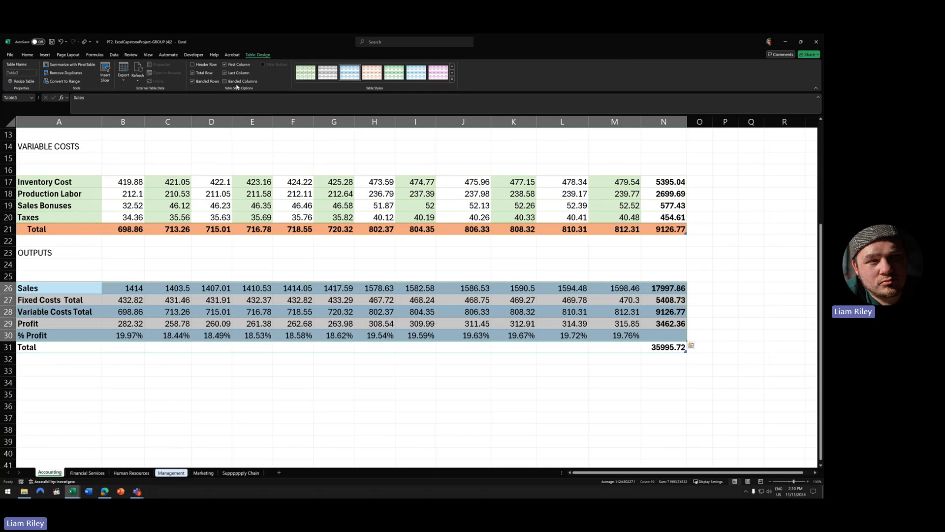
left_click(231, 81)
left_click(212, 82)
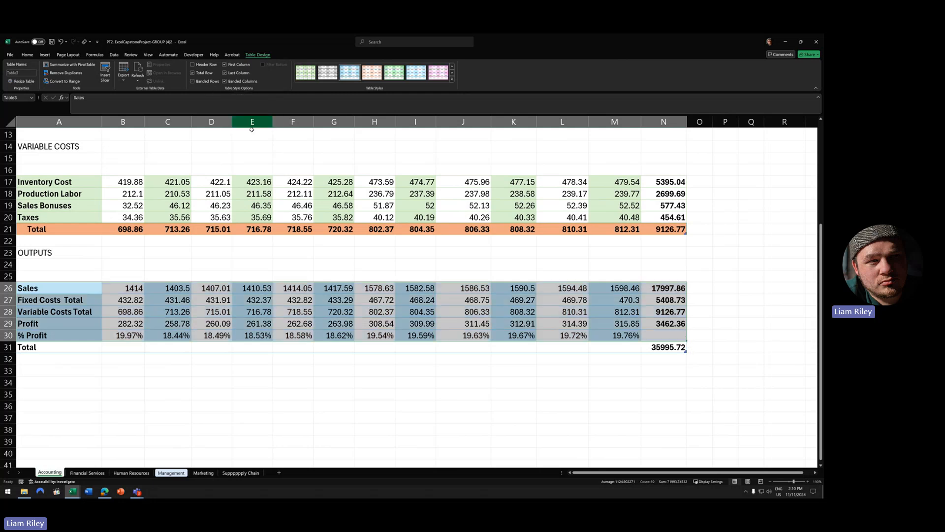
- Apply the green Medium style and set B31 to sum the January outputs
left_click(451, 78)
left_click(435, 164)
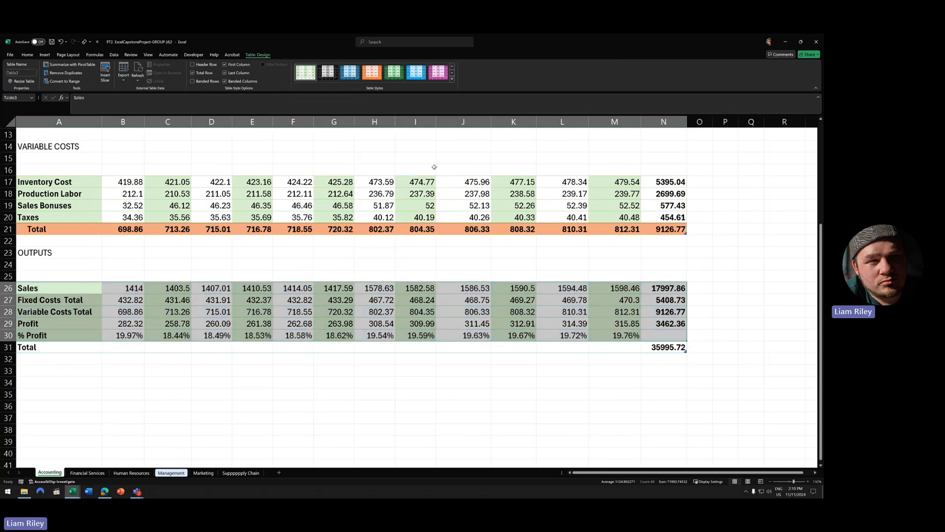
left_click(129, 346)
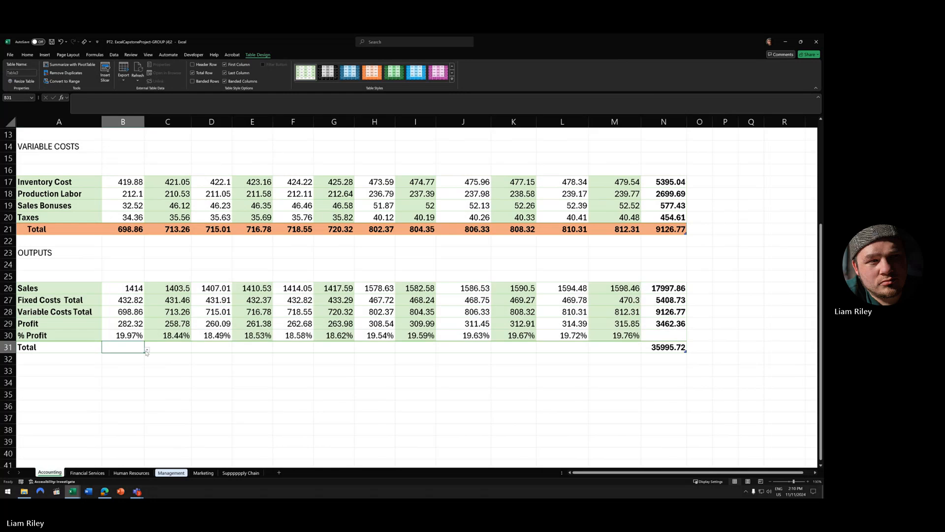
left_click(147, 349)
left_click(108, 408)
left_click(76, 353)
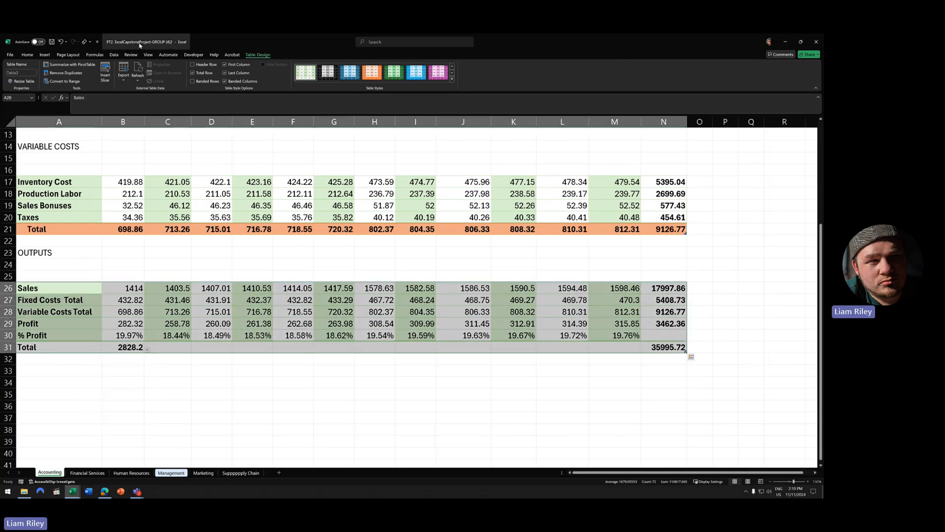
- Indent the A31 Total label twice, extend the sum to December, and fill row 31 orange
left_click(69, 348)
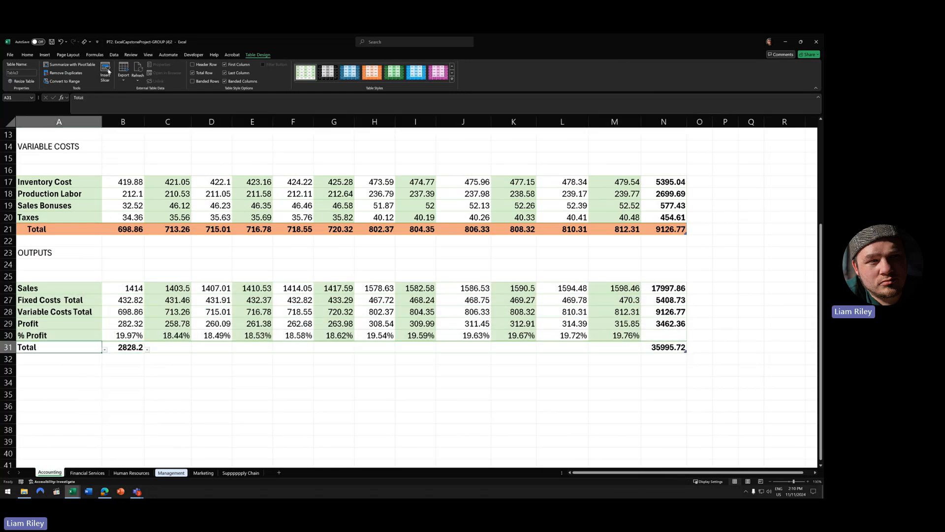
left_click(30, 56)
left_click(175, 77)
left_click(175, 78)
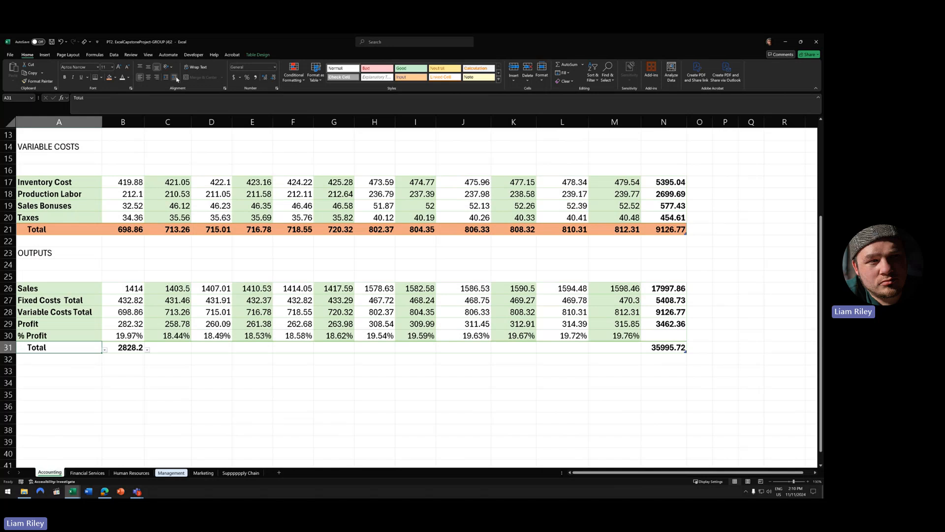
left_click(137, 344)
left_click_drag(143, 353, 643, 350)
left_click_drag(55, 348, 665, 348)
left_click(109, 77)
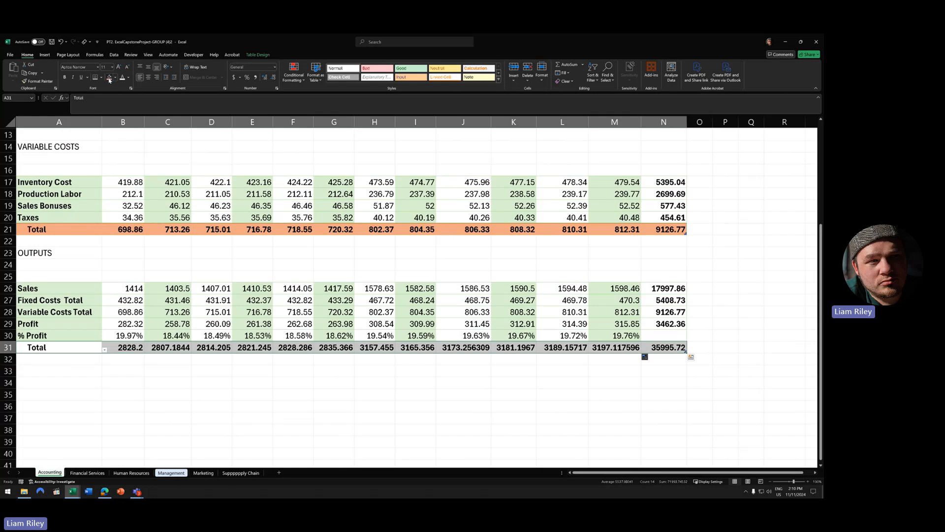
left_click(252, 299)
- Delete blank row 2 and the two blank rows under both VARIABLE COSTS and OUTPUTS
scroll(249, 346, "up", 3)
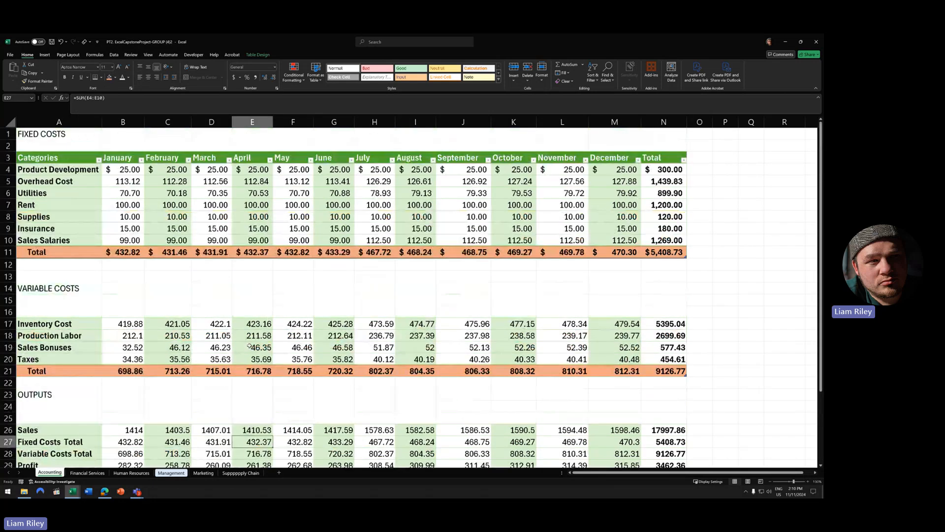
right_click(10, 145)
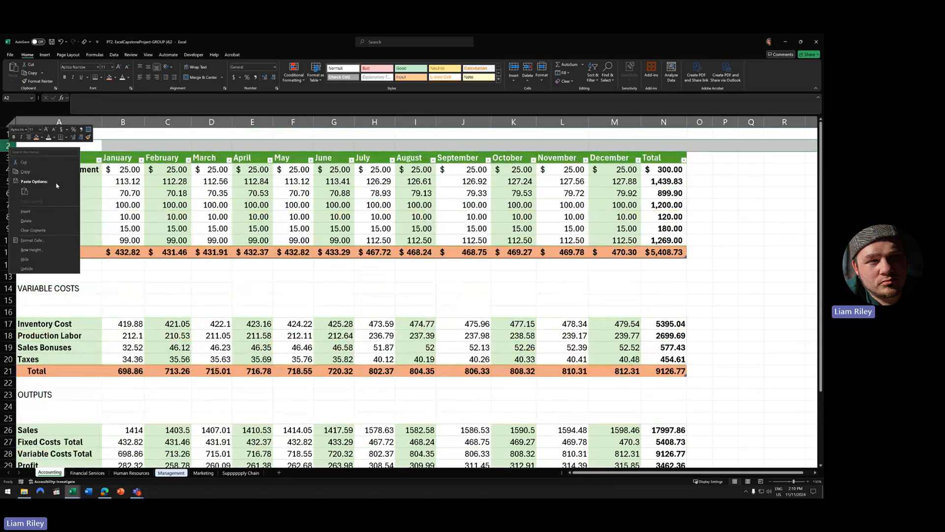
left_click(29, 215)
left_click_drag(9, 288, 8, 300)
right_click(10, 300)
left_click(30, 373)
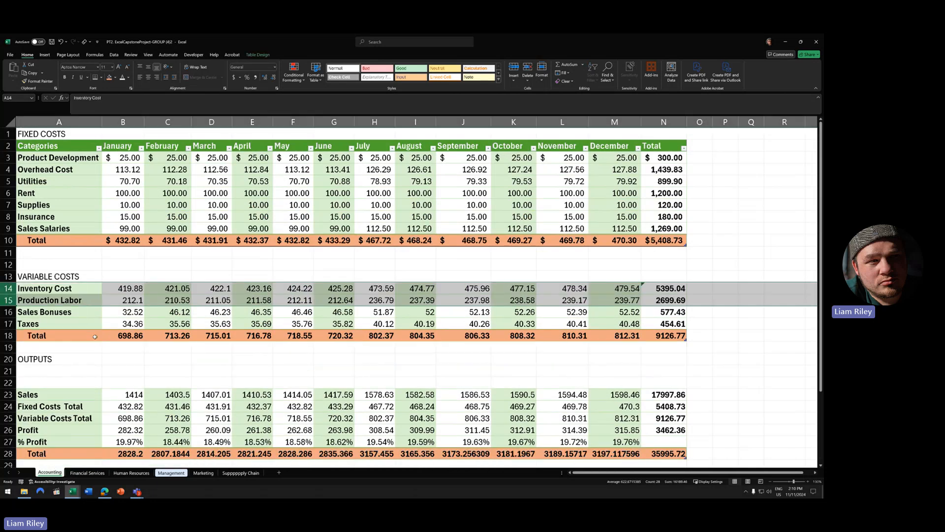
scroll(20, 345, "down", 1)
left_click_drag(9, 339, 10, 347)
right_click(10, 347)
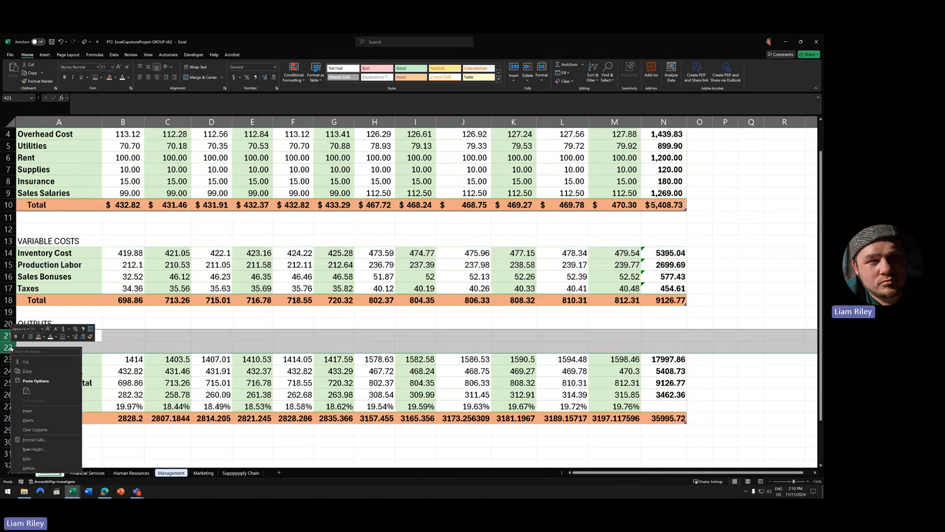
left_click(36, 422)
scroll(50, 222, "up", 1)
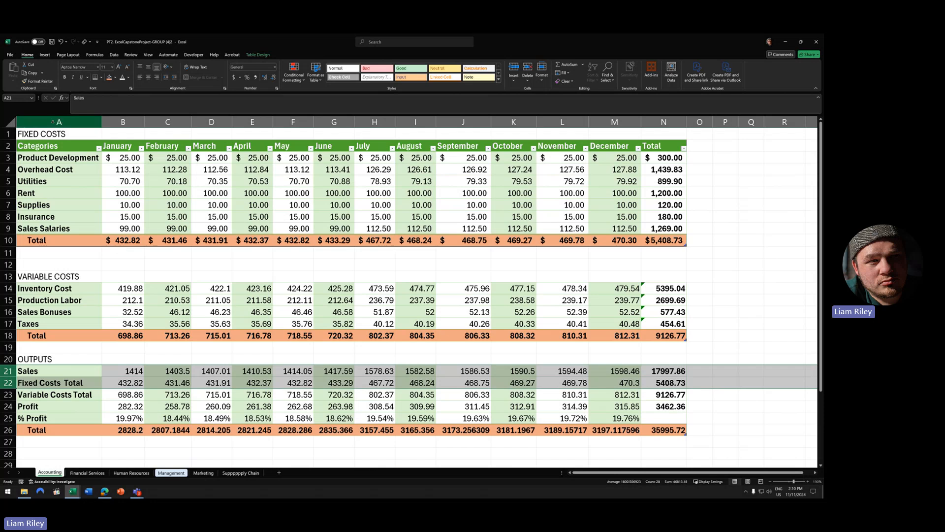
left_click_drag(48, 134, 664, 134)
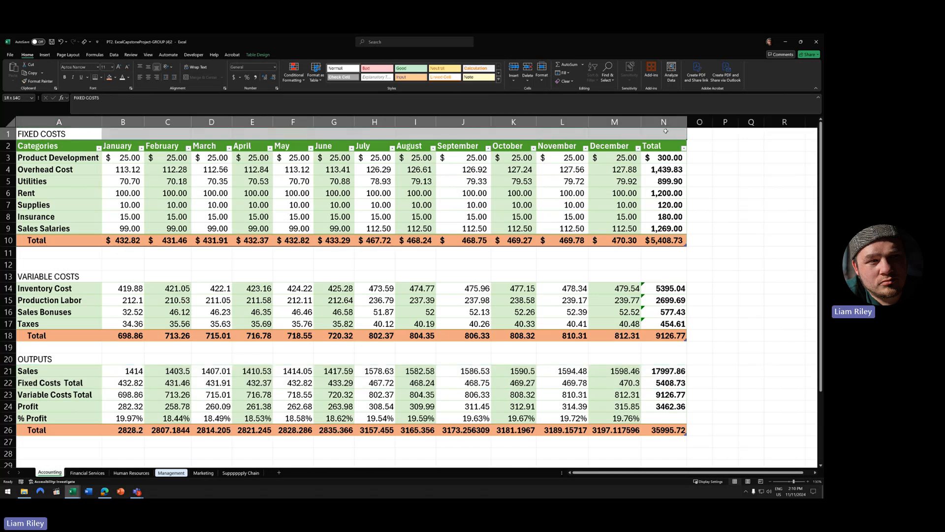
left_click_drag(78, 276, 660, 279, "ctrl")
left_click_drag(59, 359, 658, 362, "ctrl")
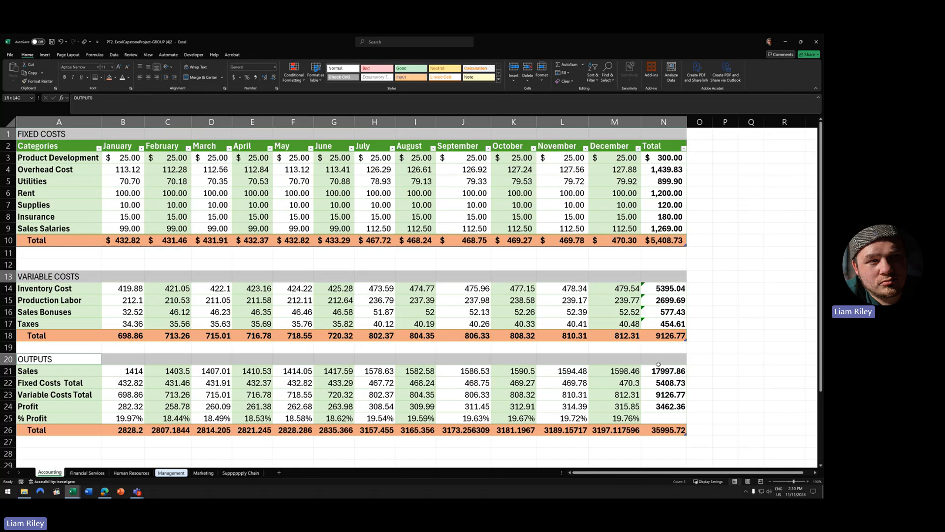
left_click(199, 78)
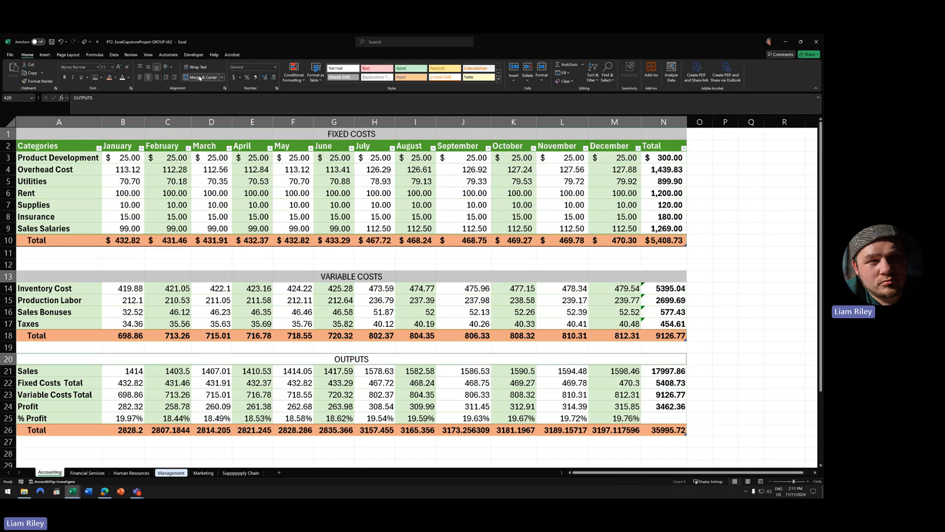
left_click(498, 79)
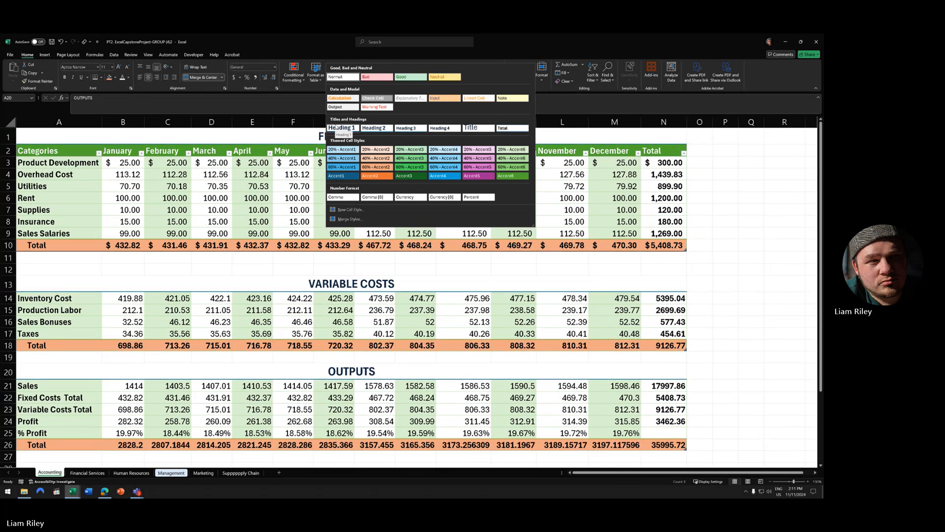
left_click(337, 128)
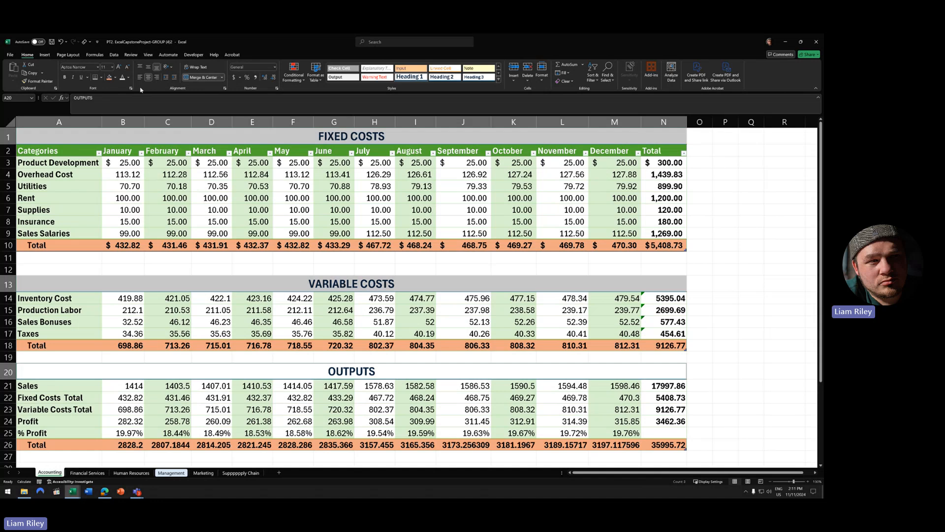
left_click(109, 78)
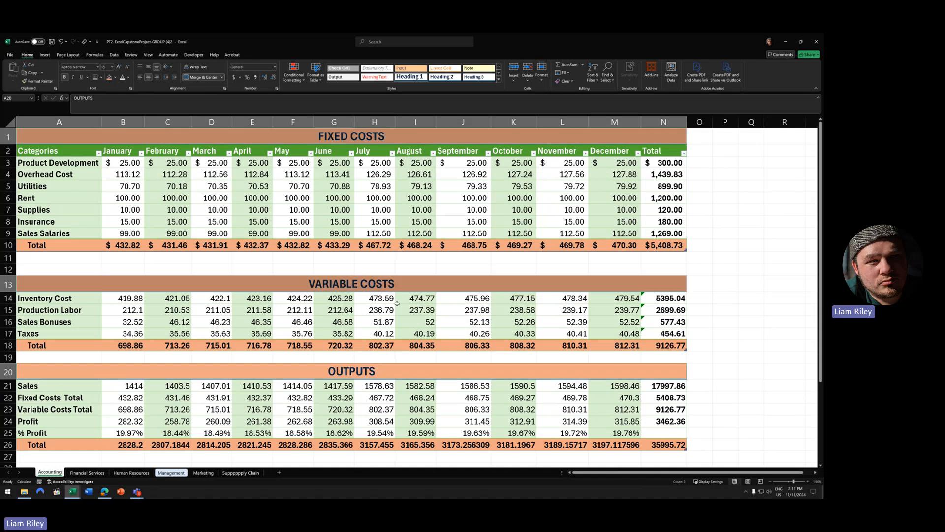
left_click(61, 42)
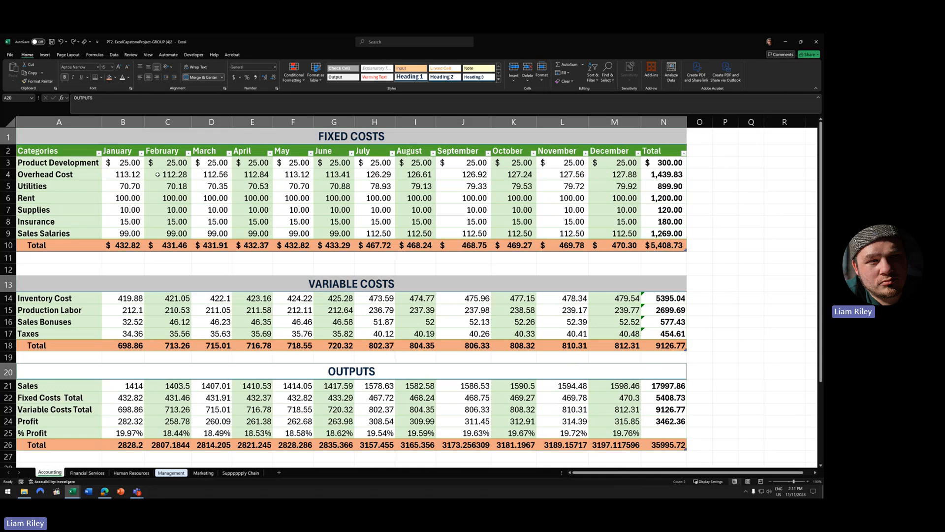
left_click(751, 297)
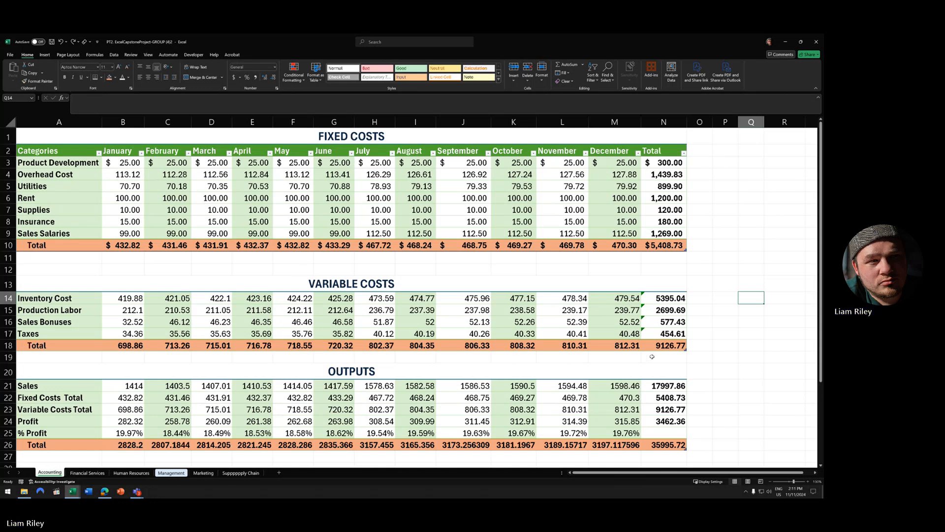
- Ignore the inconsistent-formula error on the Inventory Cost total in N14
left_click(642, 311)
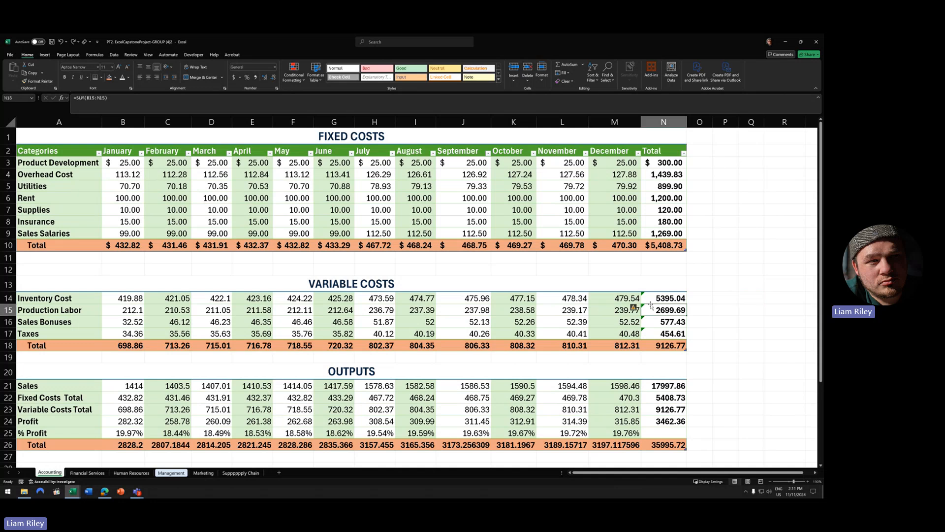
left_click(649, 298)
left_click(634, 296)
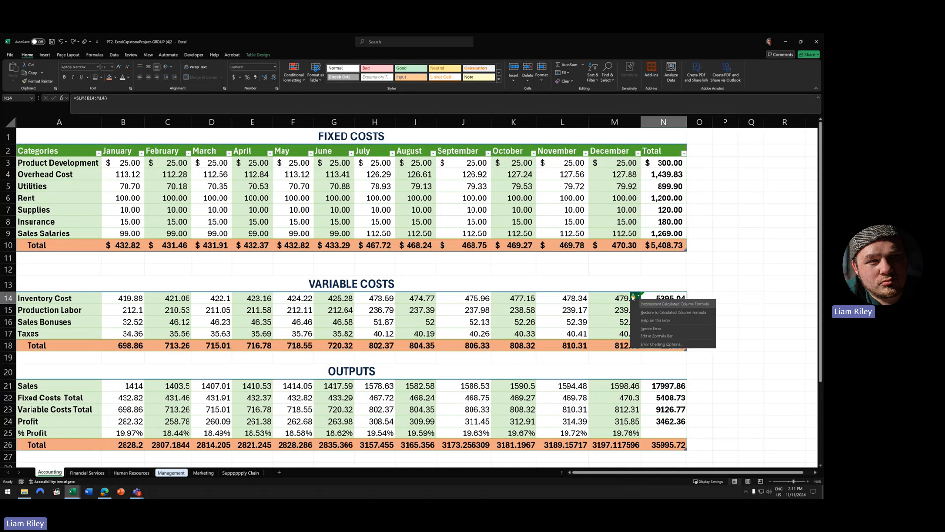
left_click(735, 286)
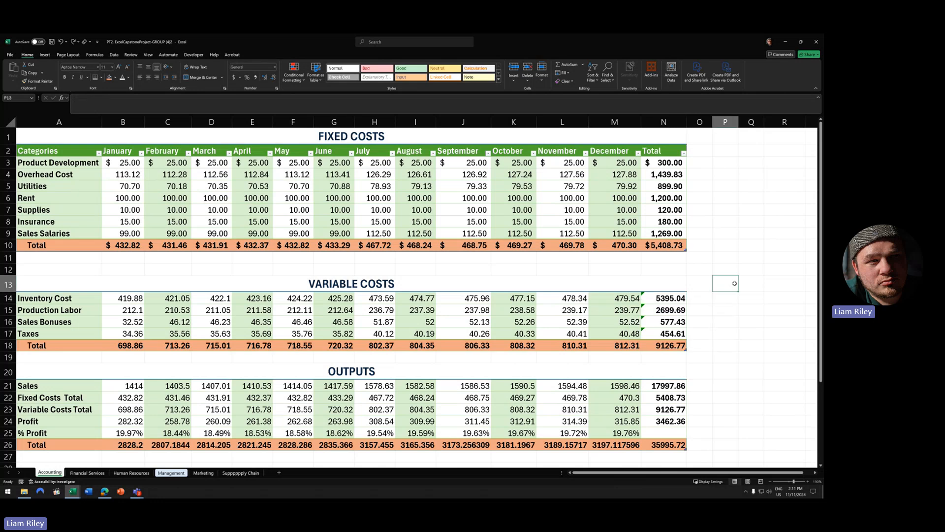
left_click(671, 299)
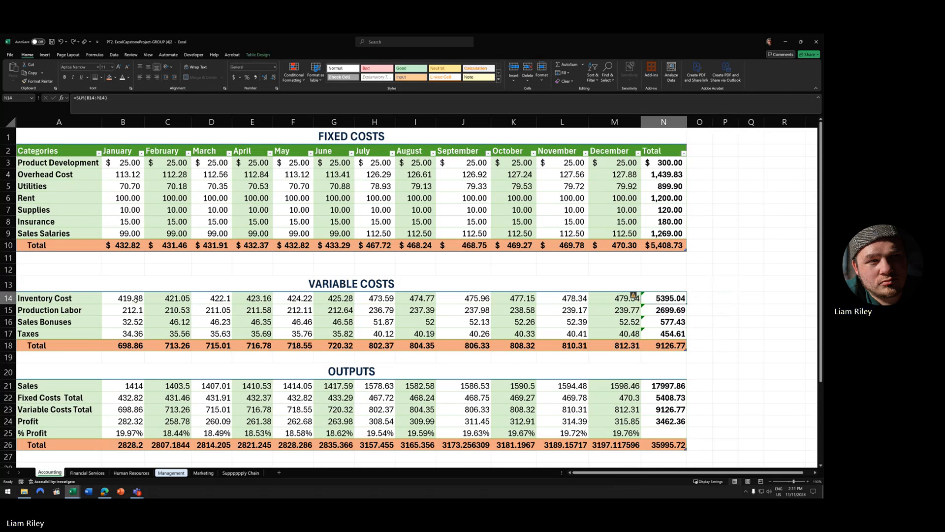
left_click_drag(126, 299, 618, 303)
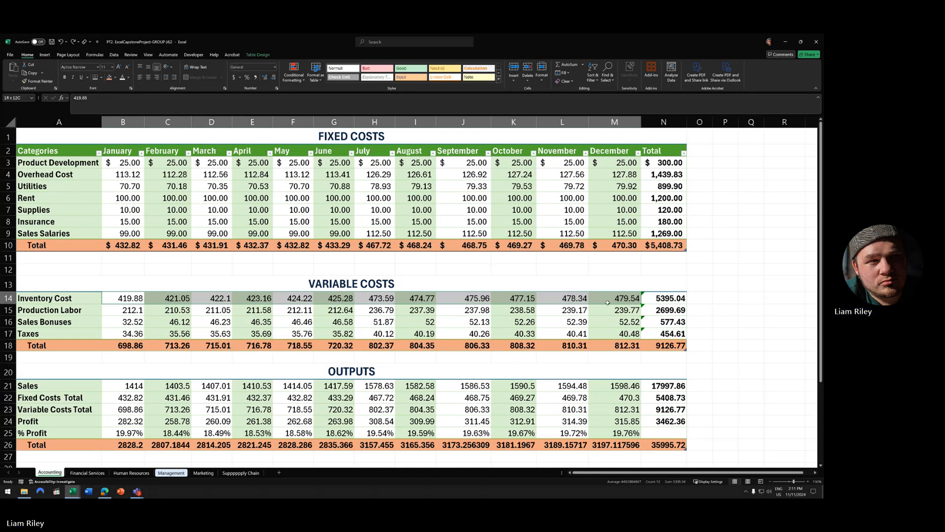
left_click(645, 300)
left_click(635, 297)
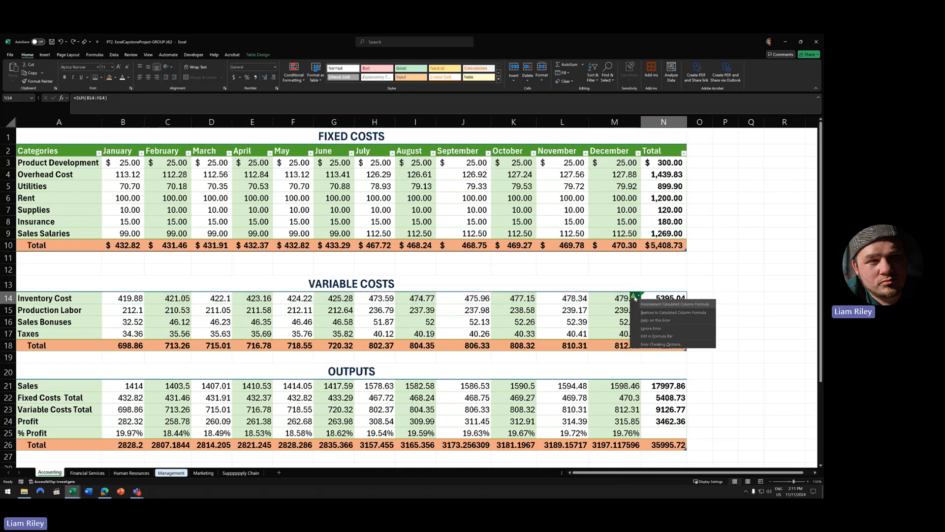
left_click(650, 329)
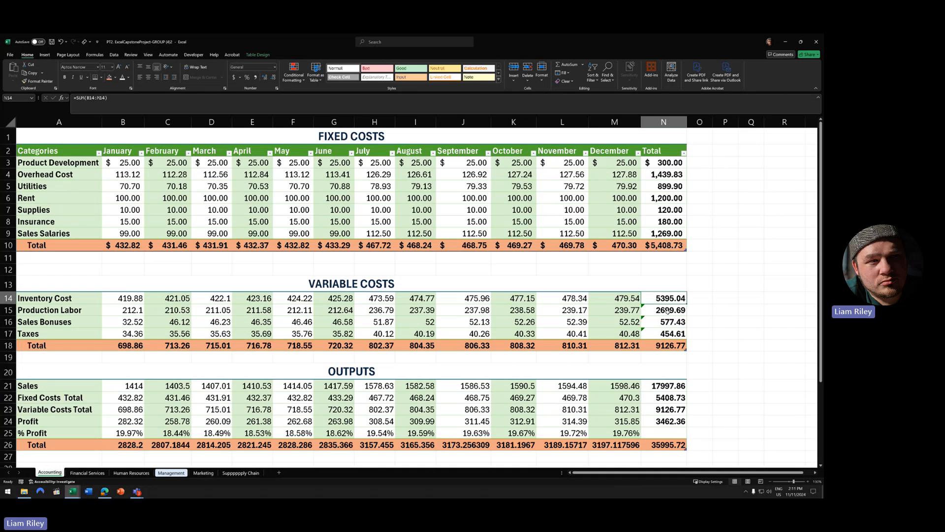
- Ignore the inconsistent-formula errors on the remaining row totals N15:N17
left_click_drag(658, 310, 659, 329)
right_click(659, 329)
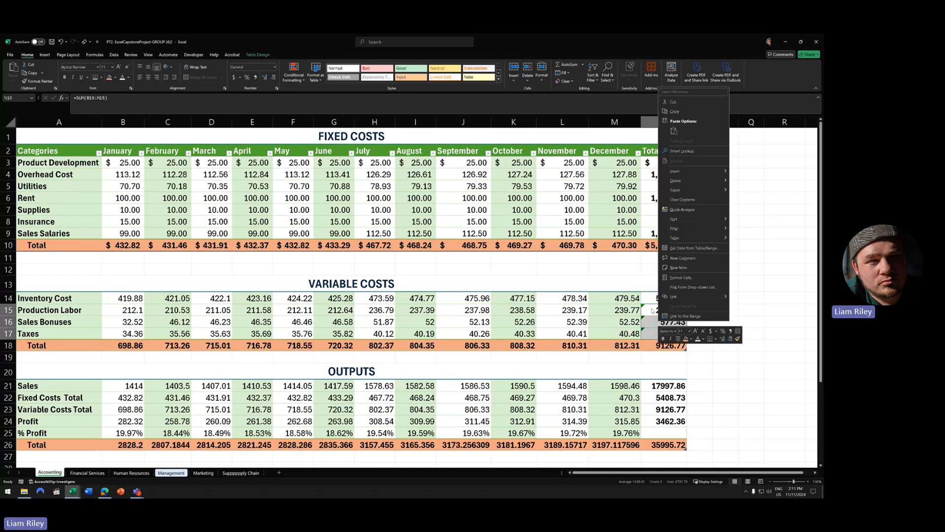
left_click(651, 311)
left_click(635, 308)
left_click(657, 338)
left_click(674, 323)
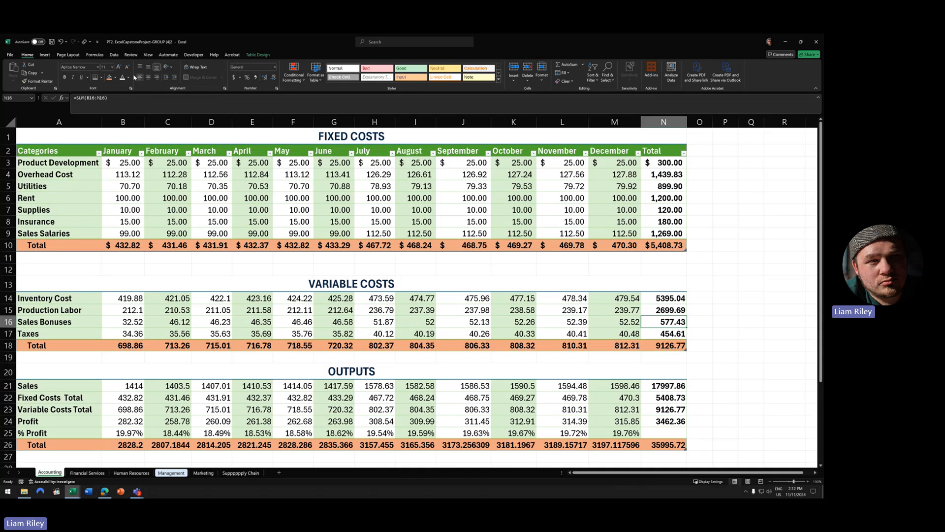
key("ctrl+z")
left_click(646, 308)
left_click(635, 308)
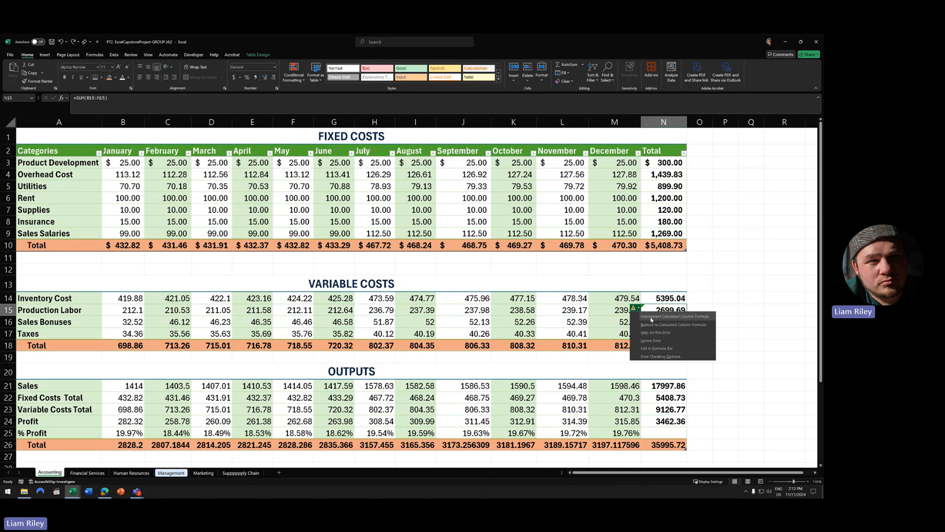
left_click(704, 299)
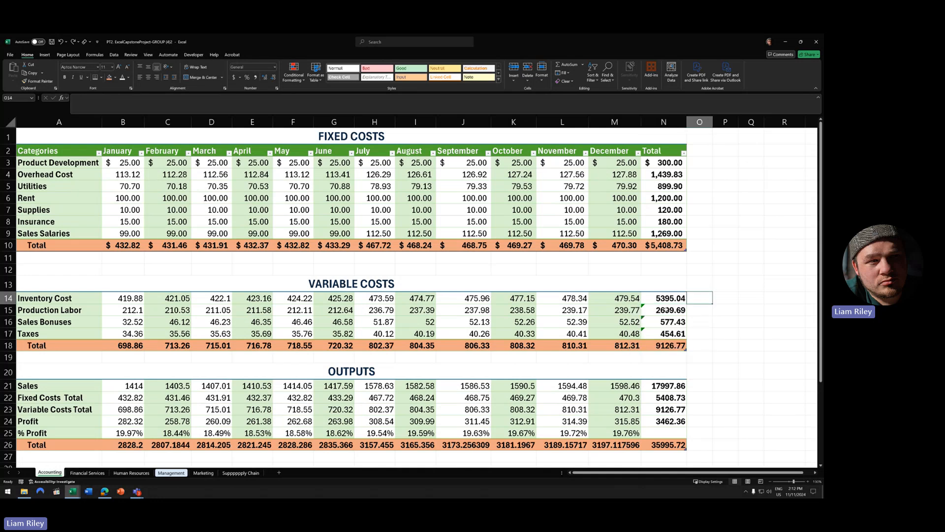
left_click(668, 310)
left_click_drag(668, 310, 668, 334)
left_click(635, 309)
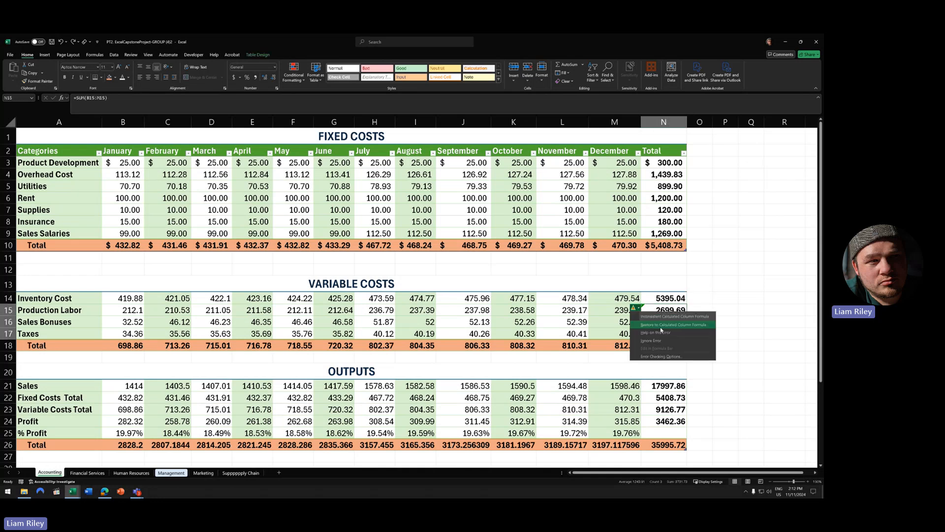
left_click(659, 340)
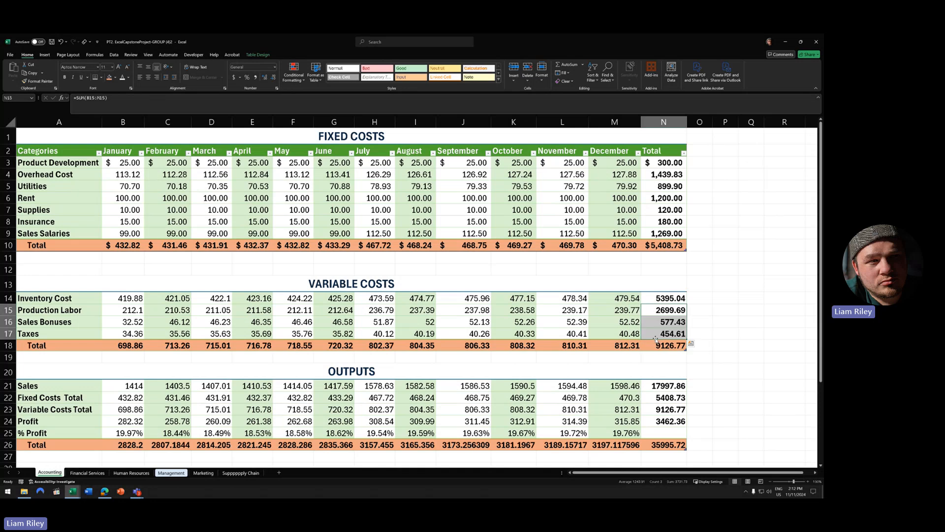
left_click(703, 294)
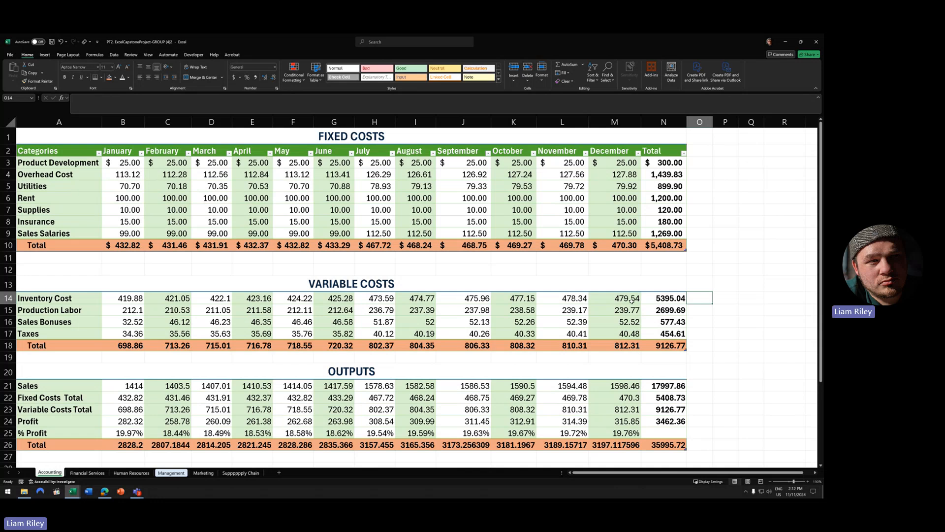
- Apply accounting dollar format to the Inventory Cost, Variable Costs Total, Sales and Profit rows
left_click_drag(123, 298, 662, 304)
left_click(613, 313)
left_click_drag(124, 298, 646, 297)
left_click_drag(123, 346, 662, 346)
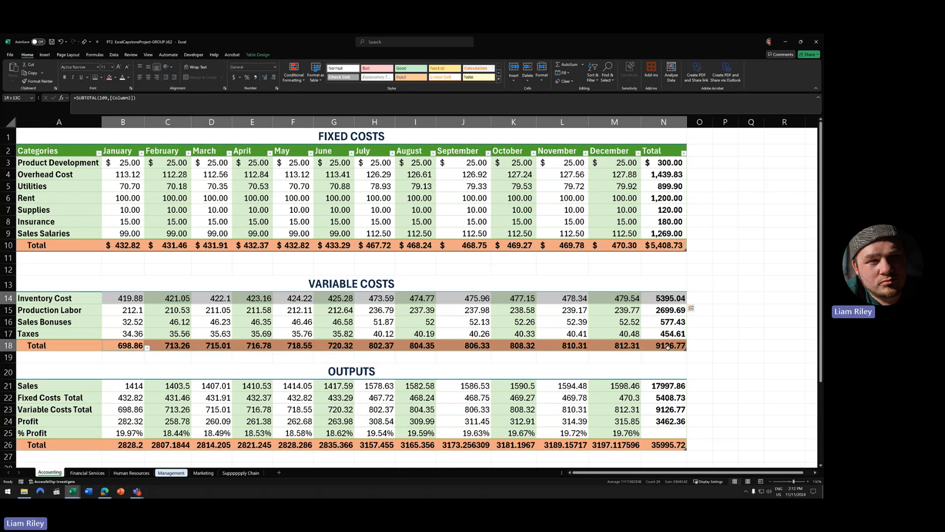
left_click_drag(125, 385, 664, 385)
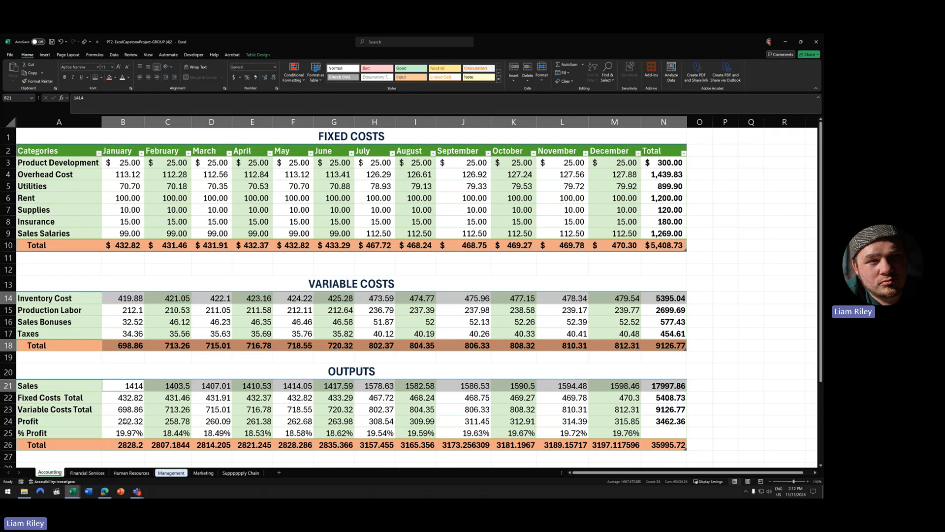
left_click_drag(125, 421, 659, 421)
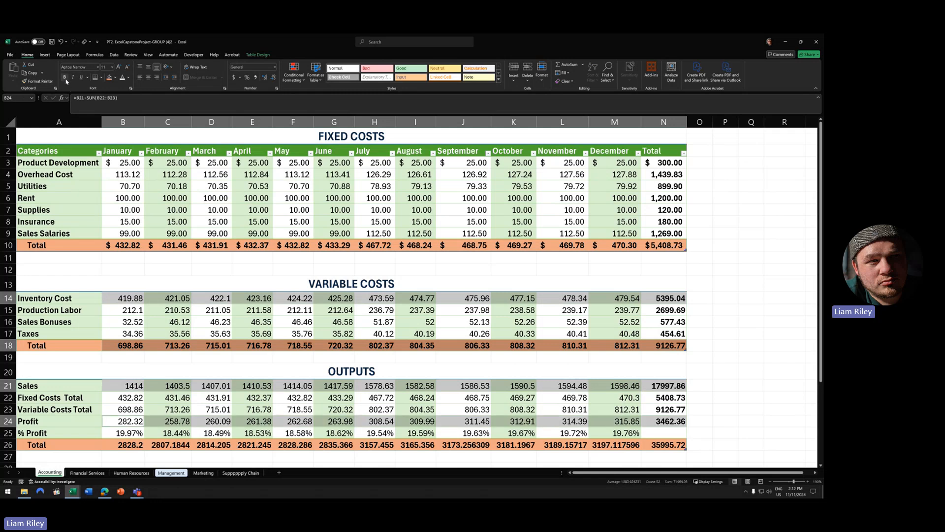
left_click(235, 77)
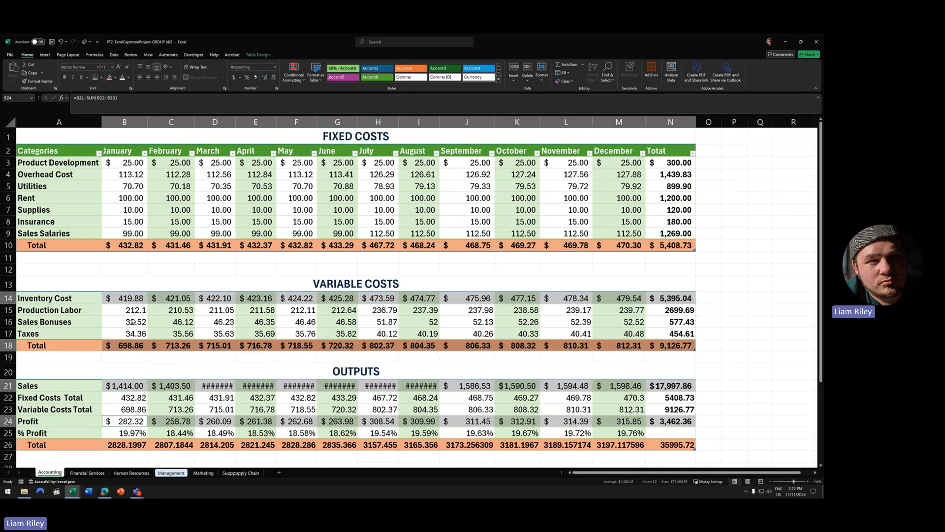
- Apply comma style to the Production Labor through Taxes rows and the Outputs cost rows
left_click_drag(130, 310, 664, 330)
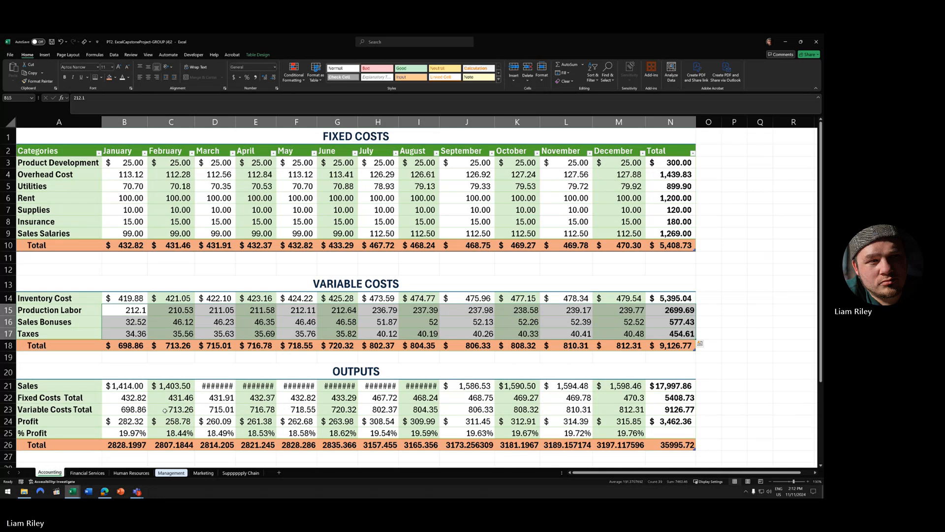
left_click_drag(126, 398, 669, 408)
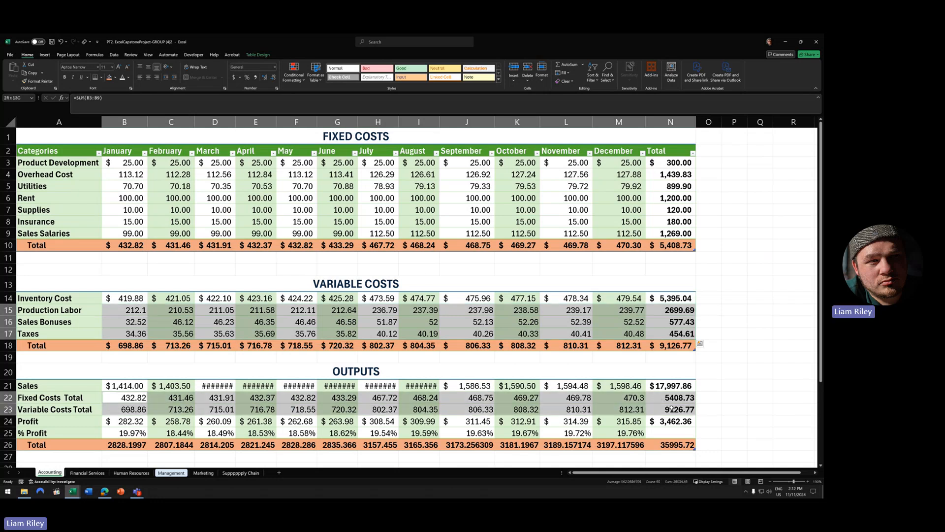
left_click(255, 78)
- Remove the Total row from the Outputs table
left_click(292, 412)
left_click(258, 54)
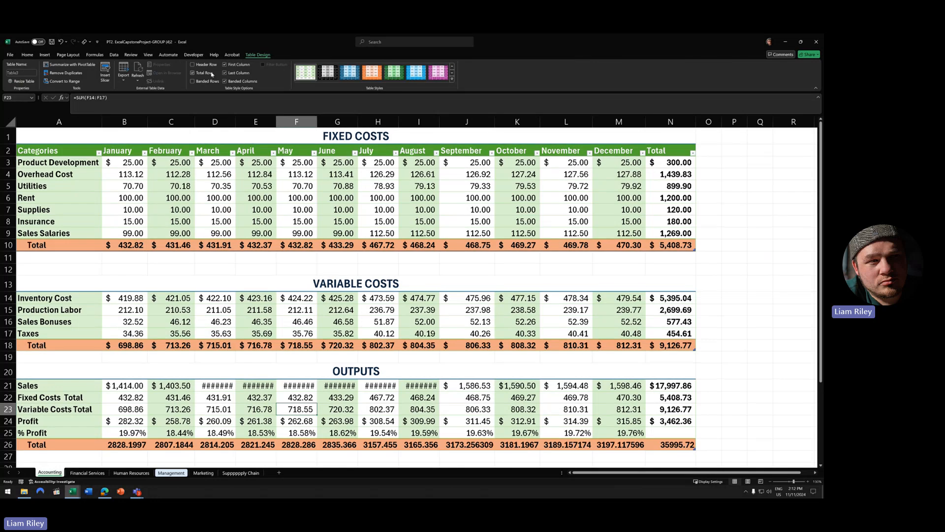
left_click(202, 74)
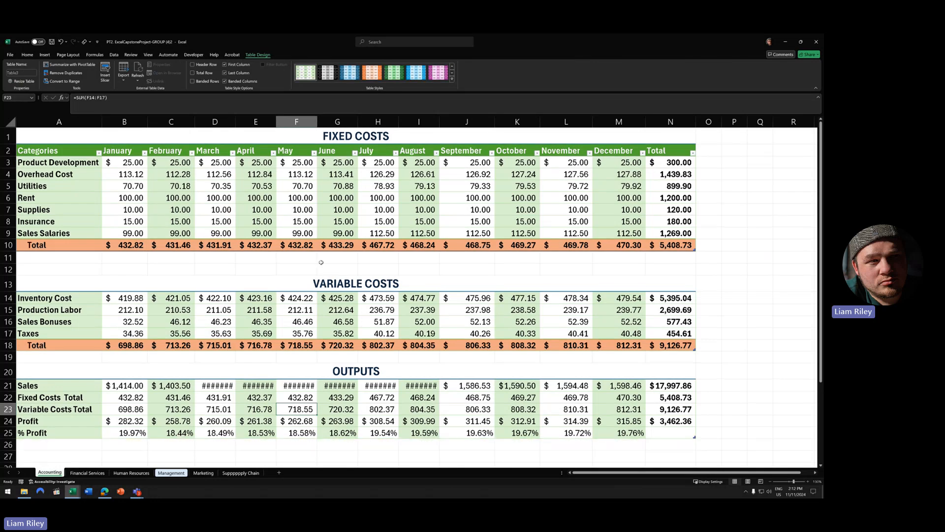
left_click(351, 417)
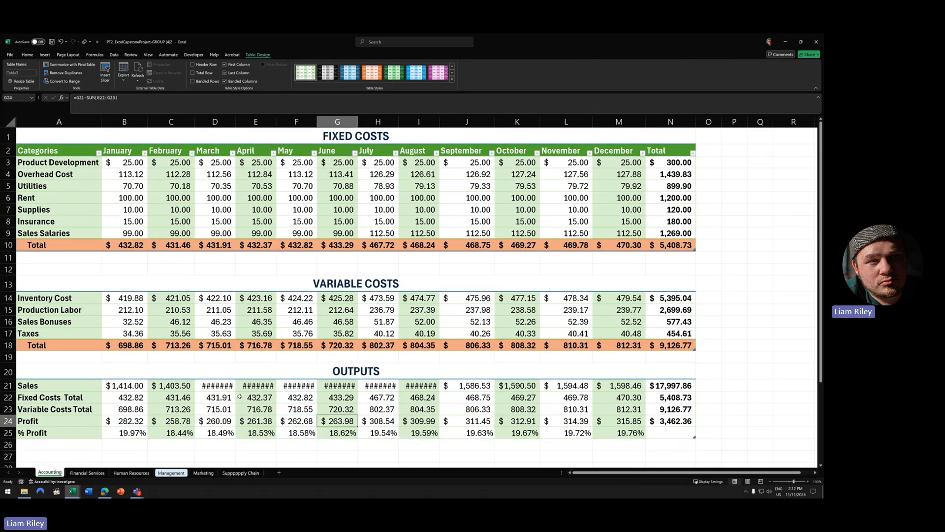
- AutoFit every column on the sheet so no values show as ####
left_click(93, 123)
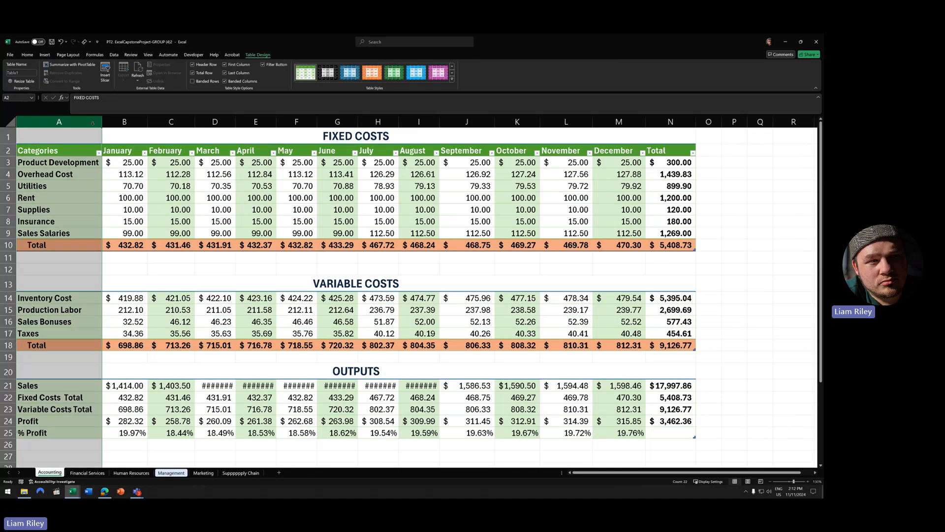
left_click(9, 121)
double_click(102, 121)
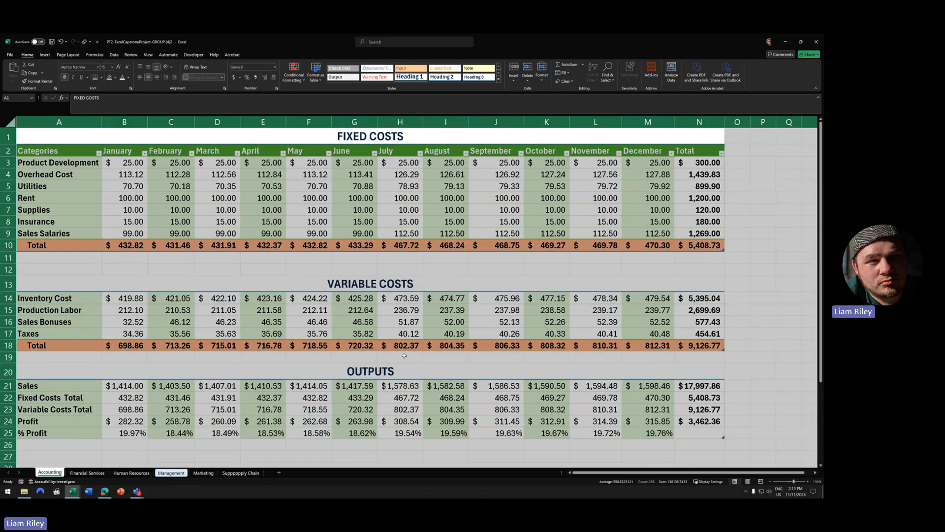
left_click(404, 355)
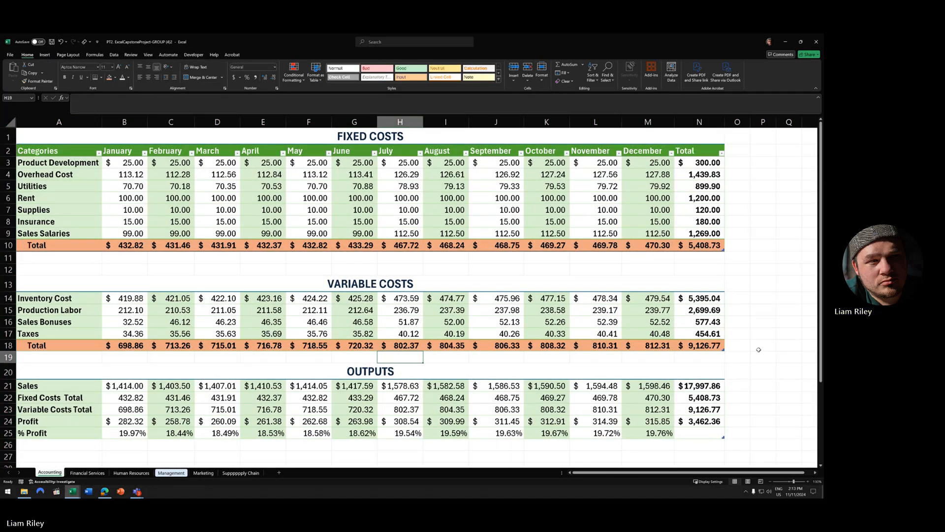
left_click(689, 434)
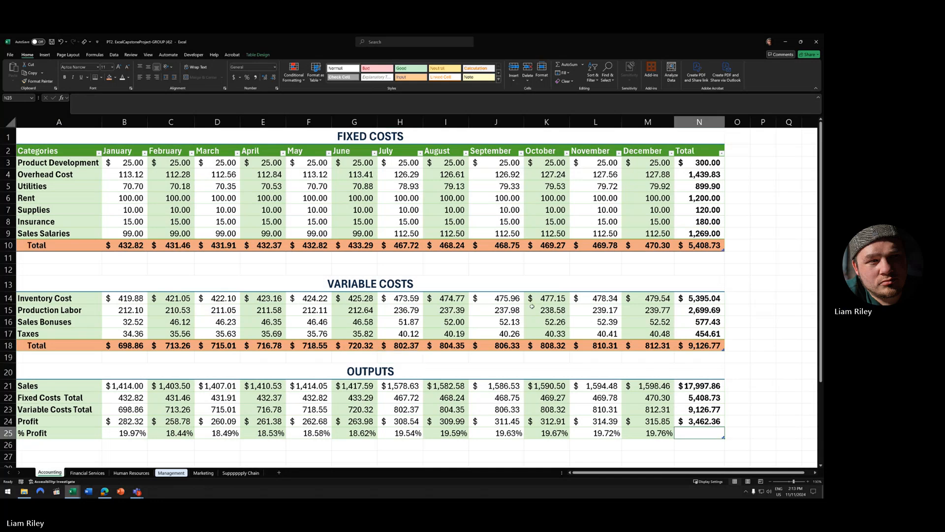
- Fill cell N25 beside % Profit with black
left_click(116, 78)
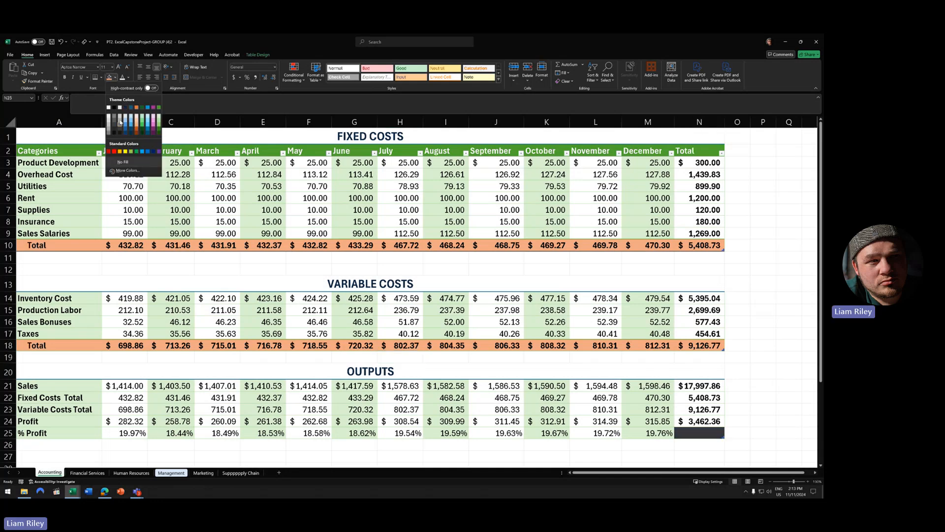
left_click(116, 108)
left_click(660, 284)
left_click(754, 289)
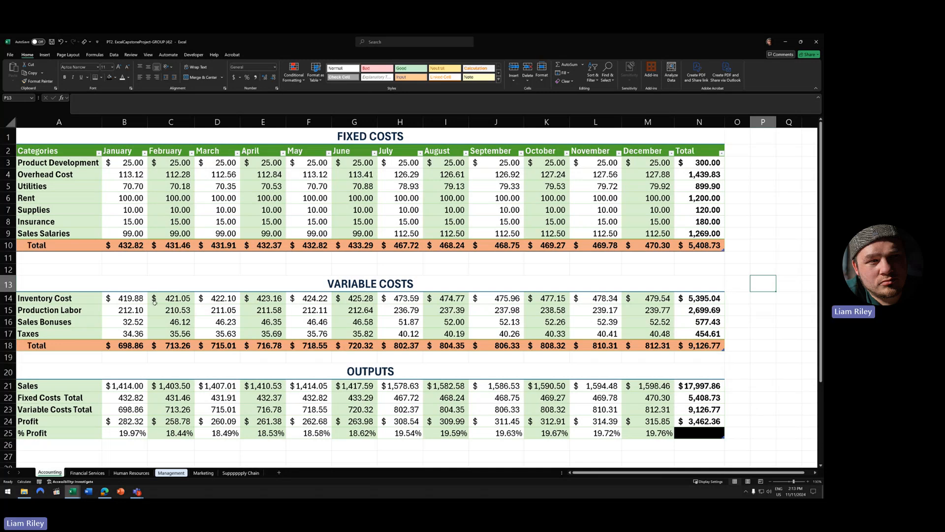
- Remove the orange fill from the Fixed Costs and Variable Costs Total rows
left_click_drag(56, 246, 699, 245)
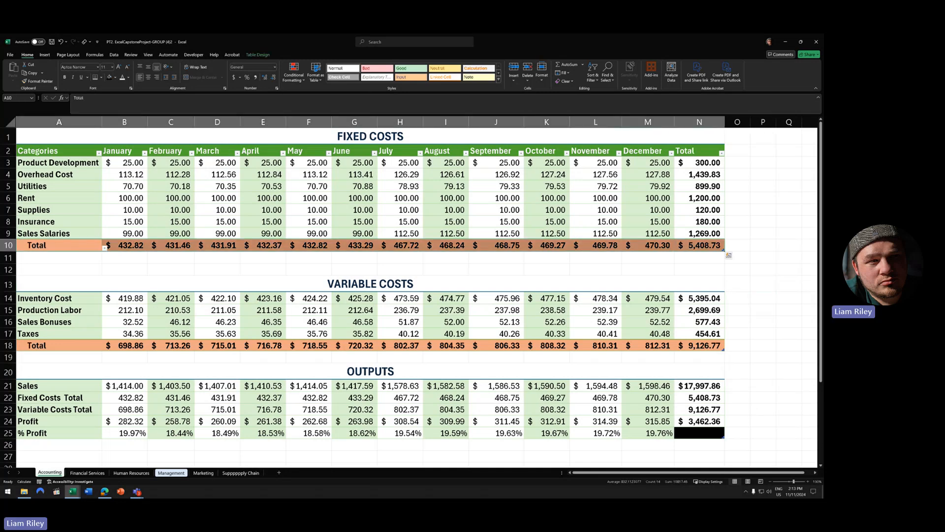
left_click_drag(56, 345, 700, 345)
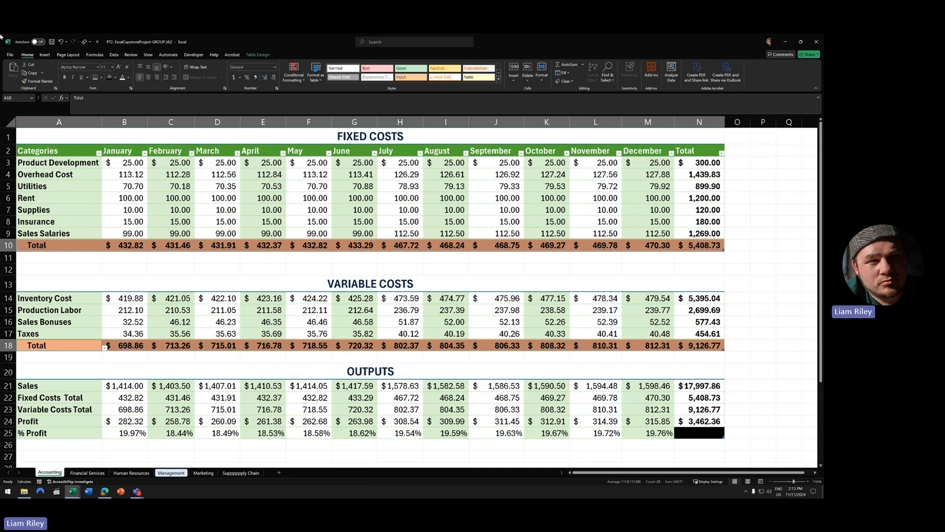
left_click(116, 78)
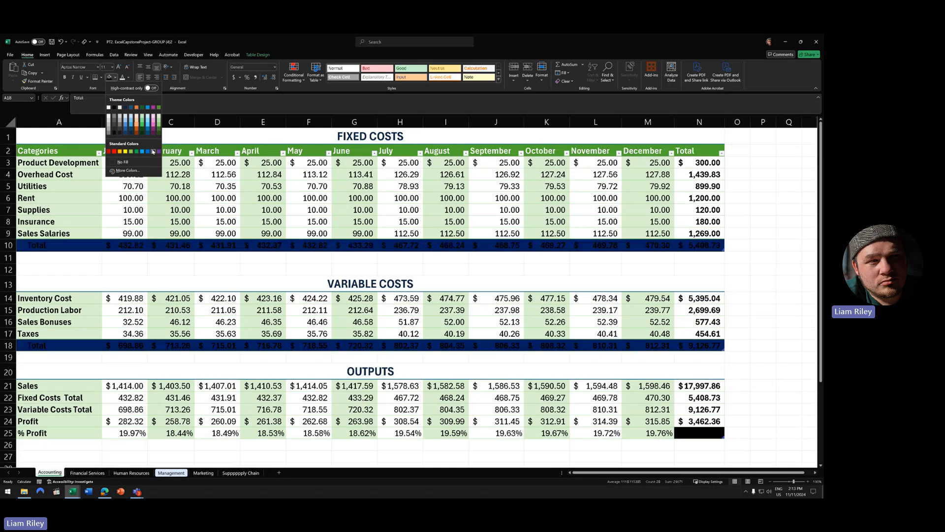
left_click(127, 170)
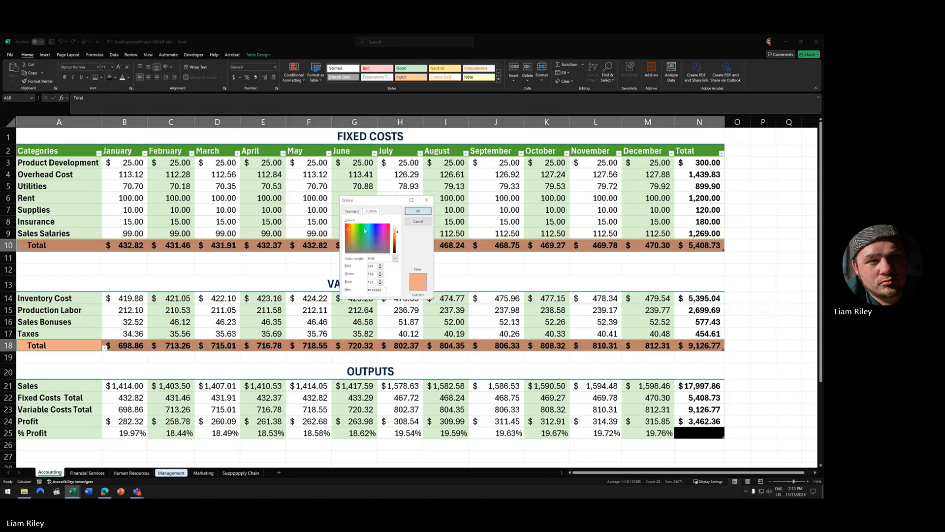
left_click(351, 210)
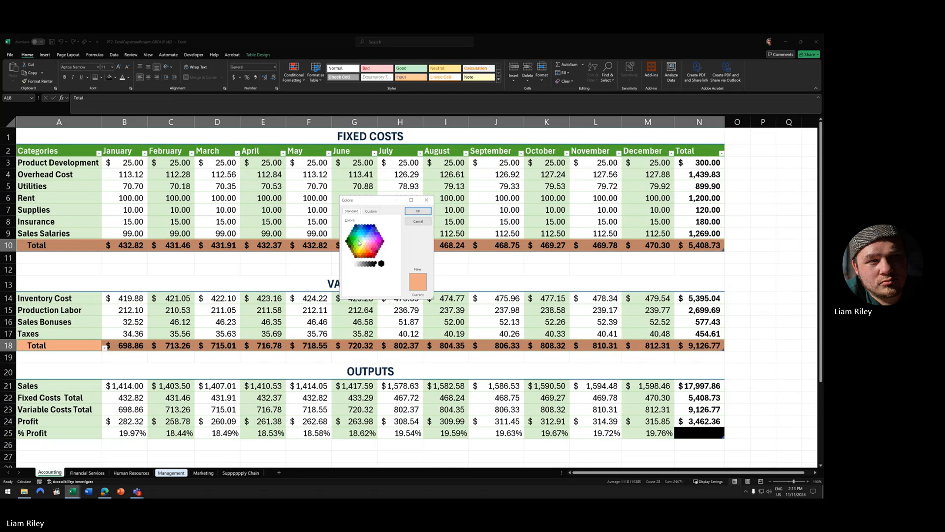
left_click(418, 221)
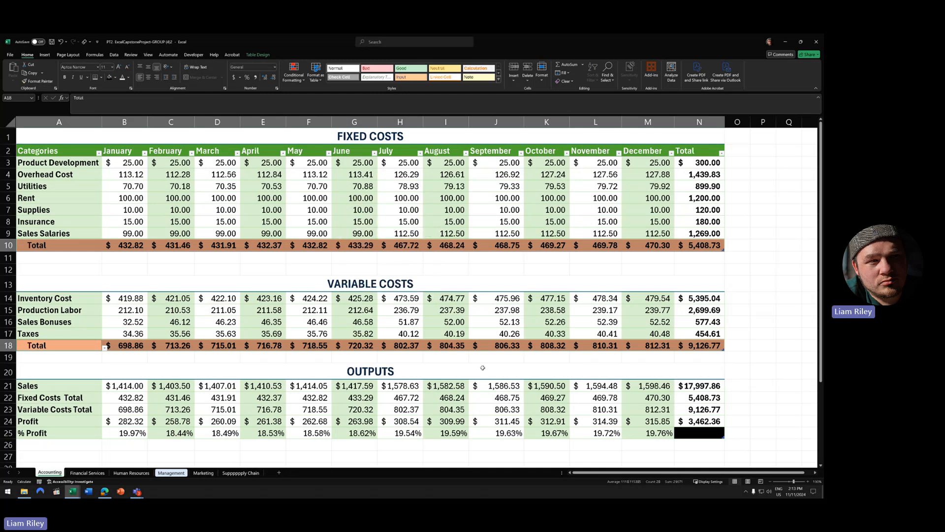
left_click(116, 78)
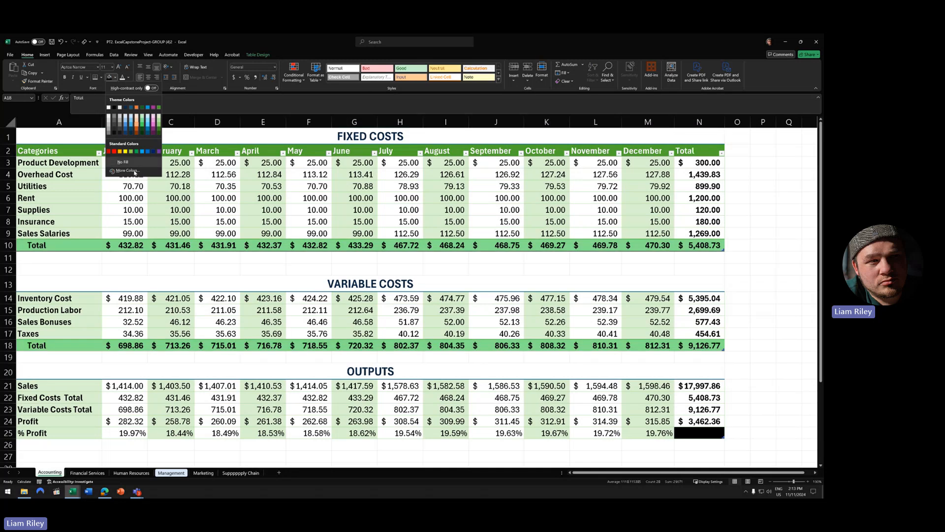
left_click(127, 162)
left_click(355, 233)
left_click(751, 269)
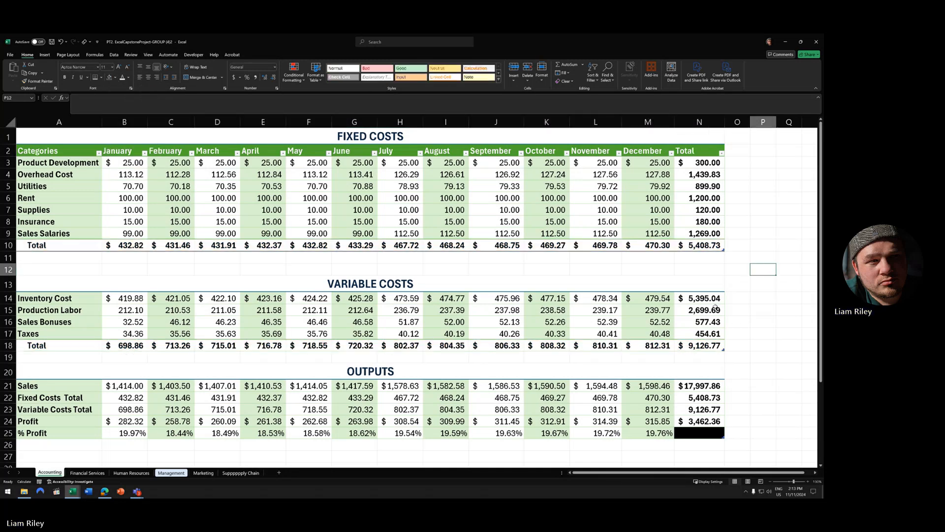
- Fill both Total rows light gray (White, Background 1, Darker 25%)
left_click_drag(56, 248, 680, 245)
left_click_drag(52, 345, 700, 345)
left_click(114, 78)
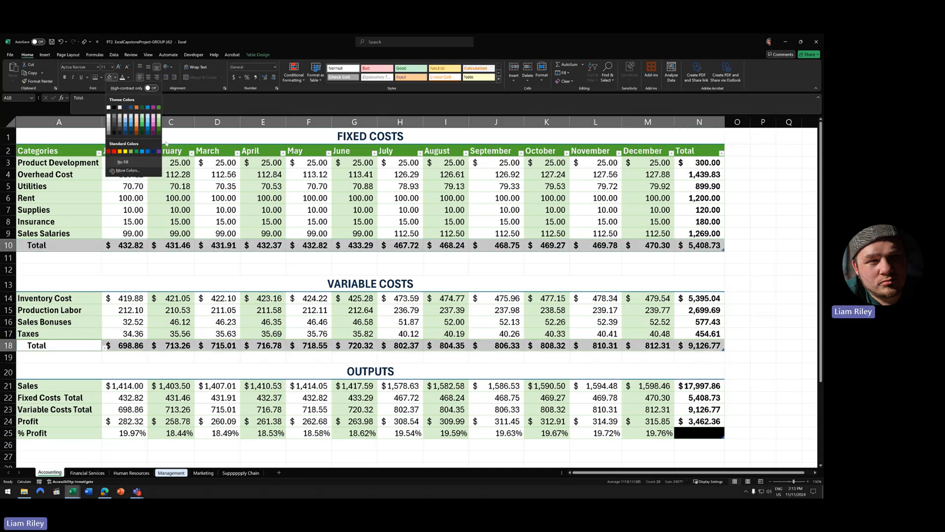
left_click(111, 123)
left_click(596, 233)
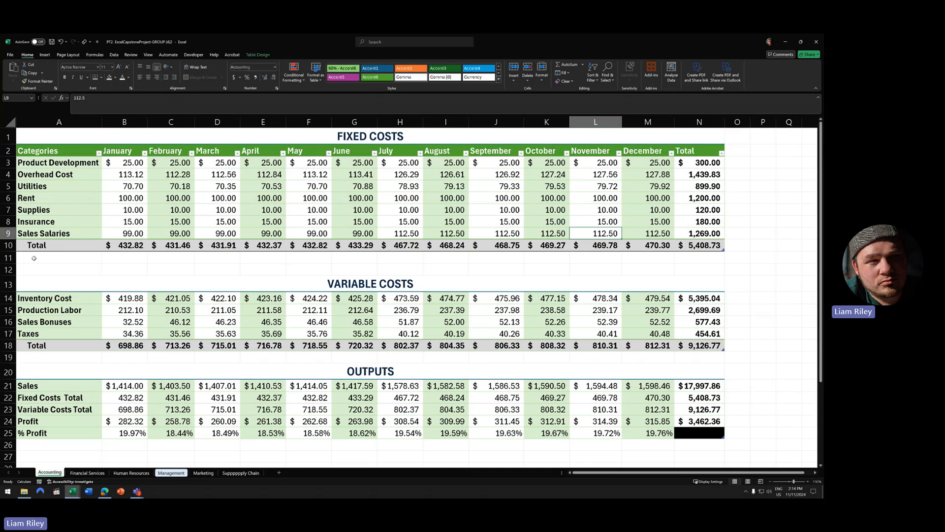
- Italicize the Fixed Costs and Variable Costs Total rows 10 and 18
left_click(7, 246)
left_click(8, 345, "ctrl")
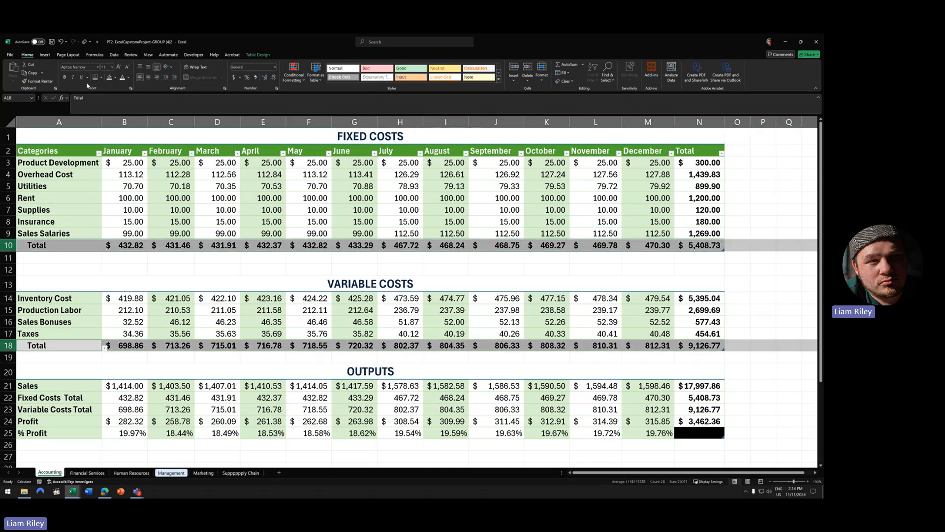
left_click(72, 78)
left_click(217, 258)
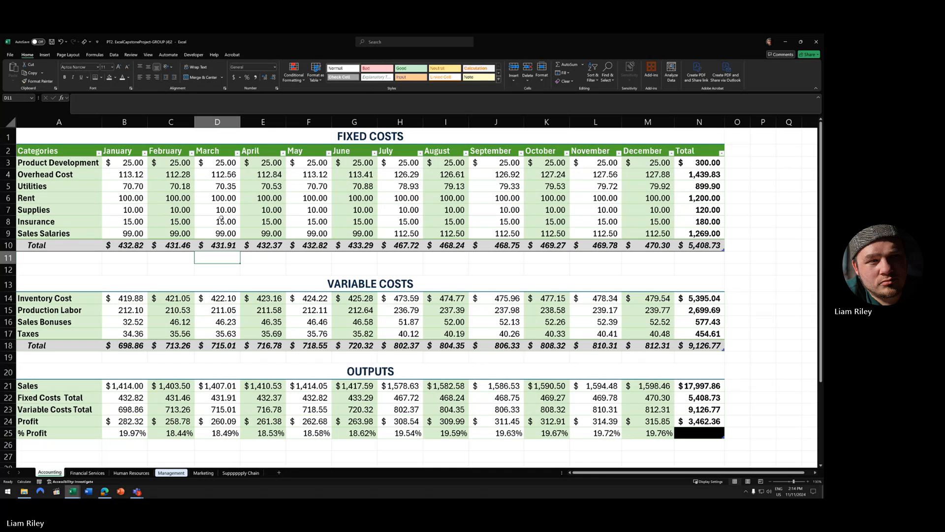
- Italicize totals N3:N9, N14:N17 and N21:N24, then autofit column N
left_click_drag(704, 164, 703, 233)
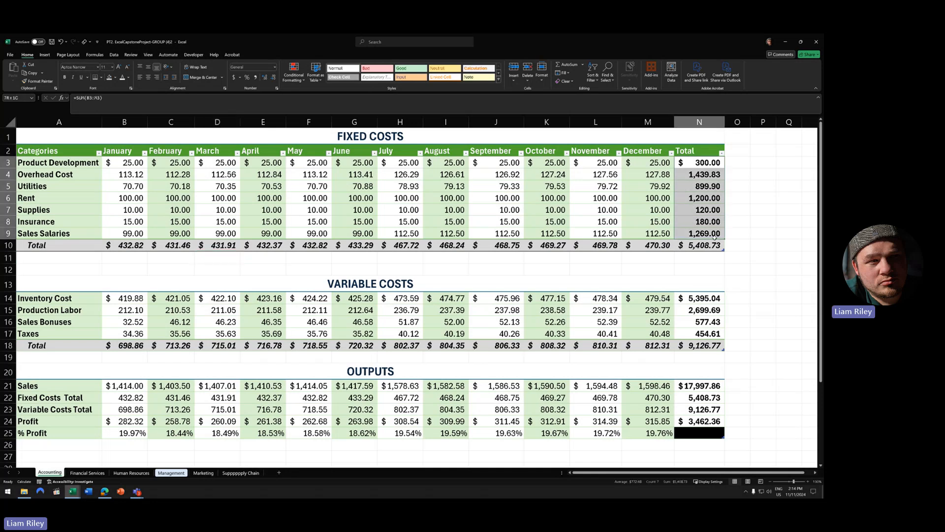
left_click_drag(703, 298, 704, 333)
left_click_drag(712, 386, 712, 421)
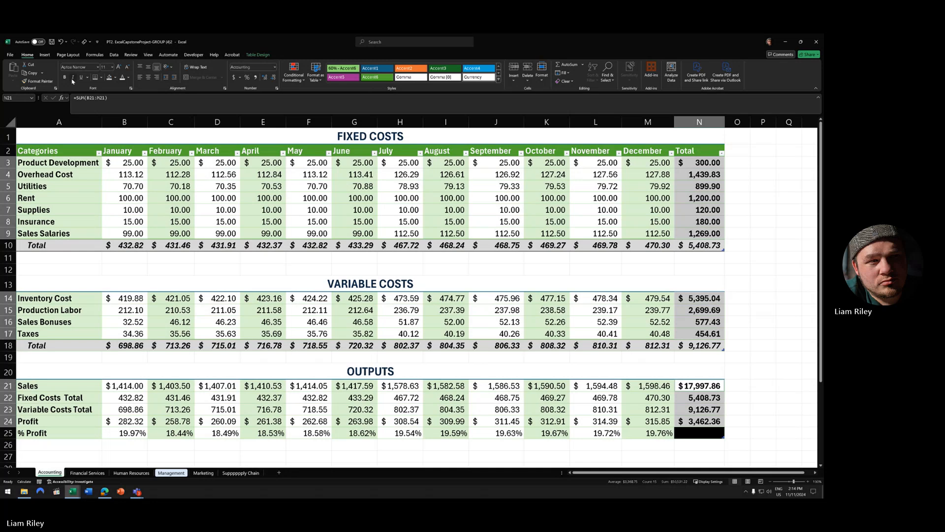
left_click(73, 78)
left_click(648, 210)
double_click(725, 118)
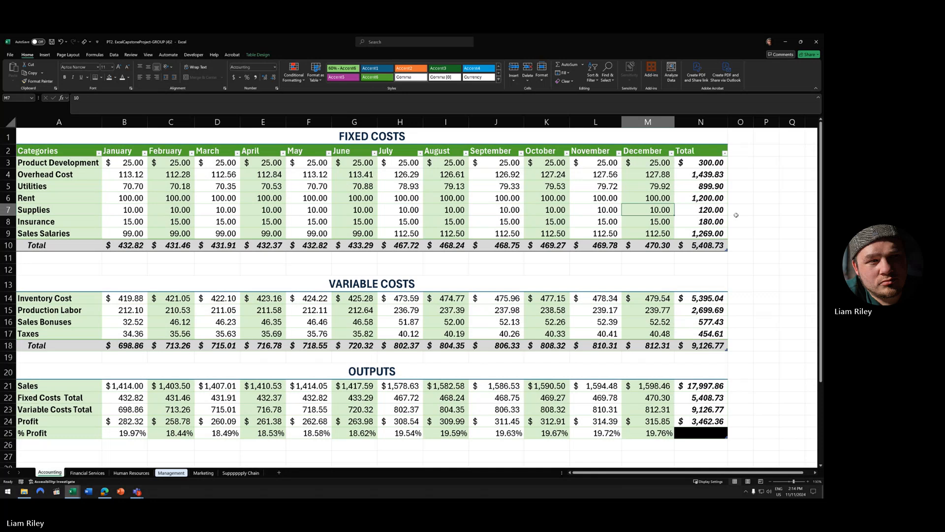
left_click(499, 79)
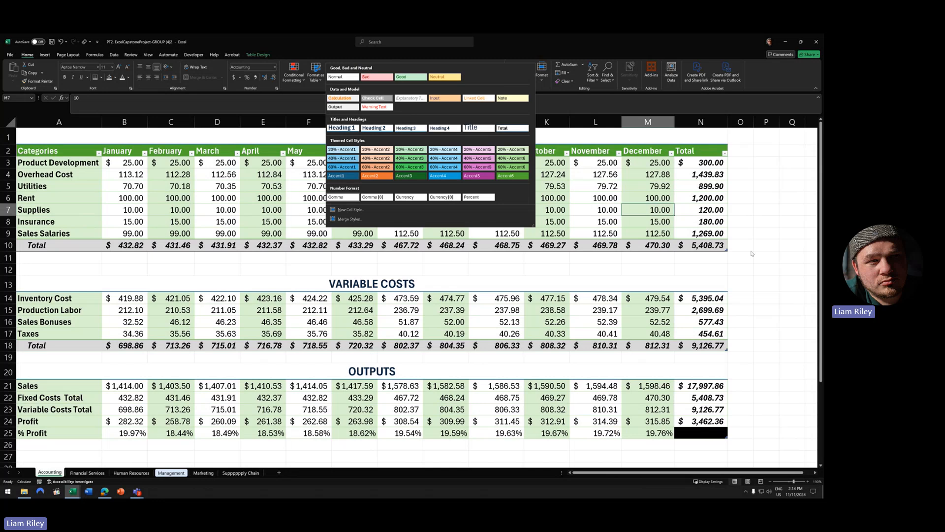
left_click(753, 193)
left_click(766, 273)
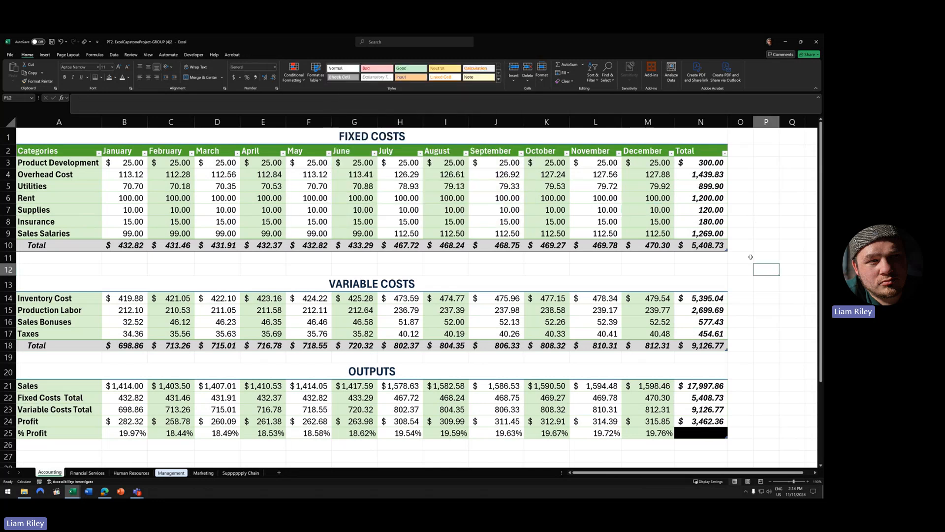
- Delete blank row 11 between Fixed Costs and Variable Costs, then select the entire sheet
right_click(9, 258)
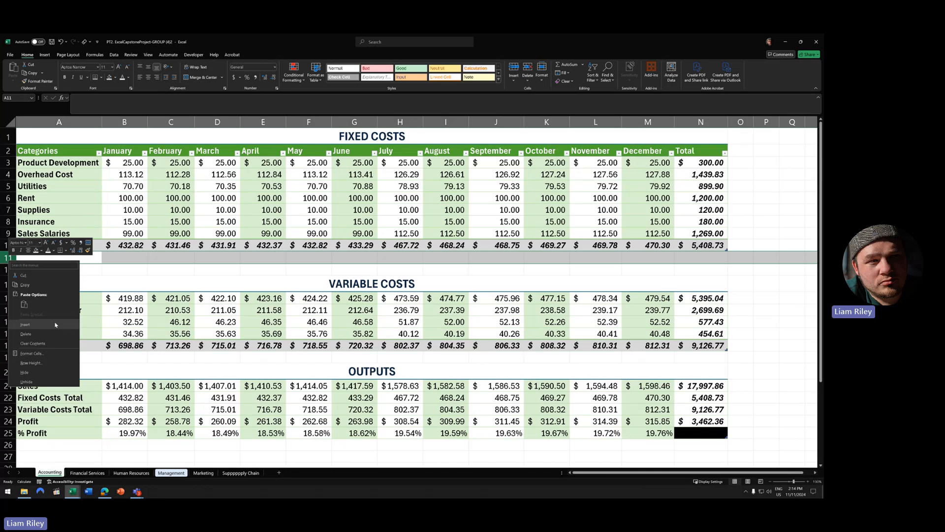
left_click(48, 334)
left_click(310, 334)
left_click(763, 295)
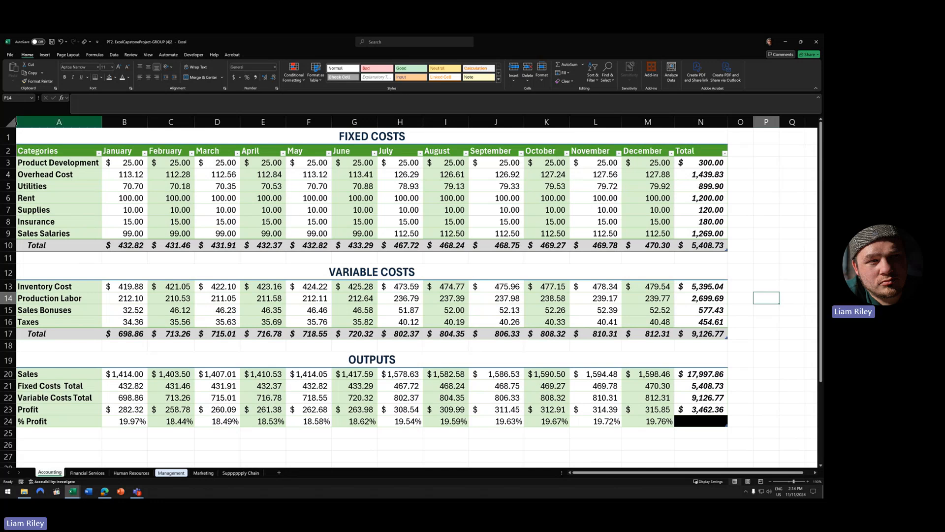
left_click(10, 121)
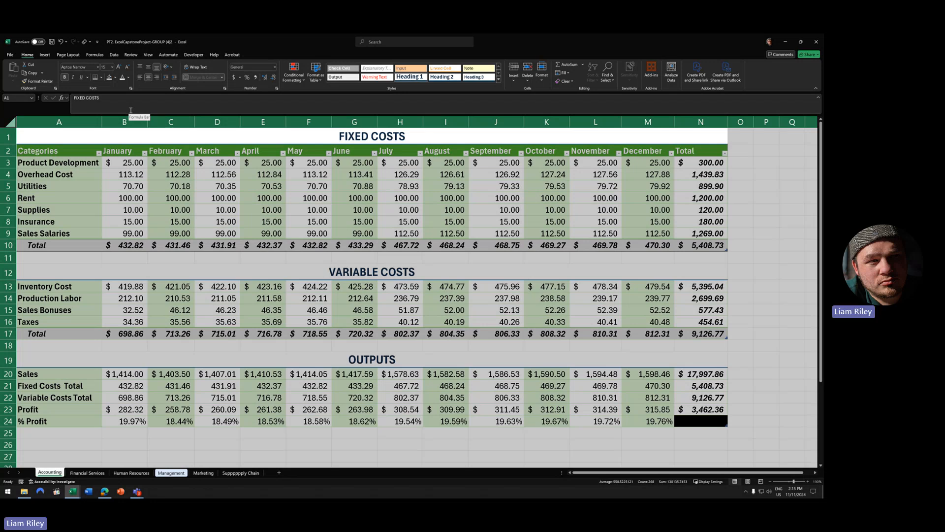
- Zoom the Management sheet to about 205% and scroll back to column A
left_click(148, 54)
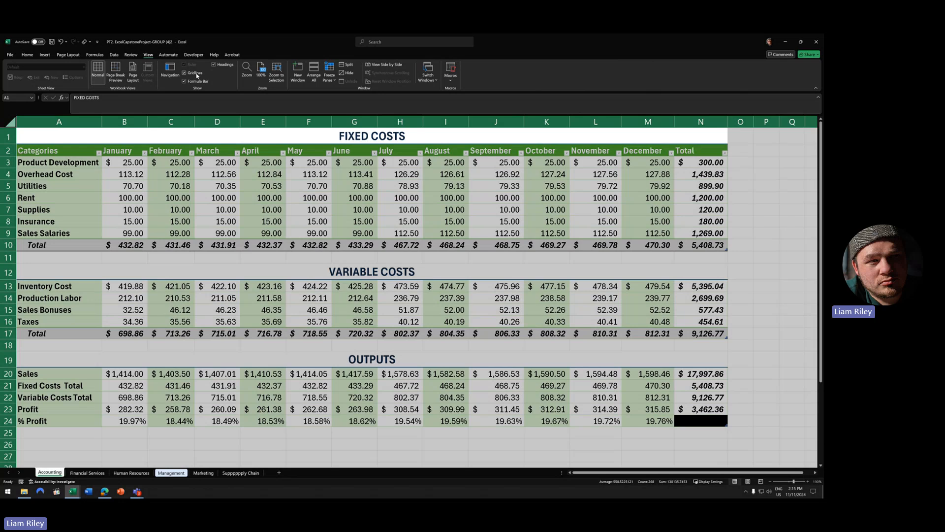
left_click(400, 232)
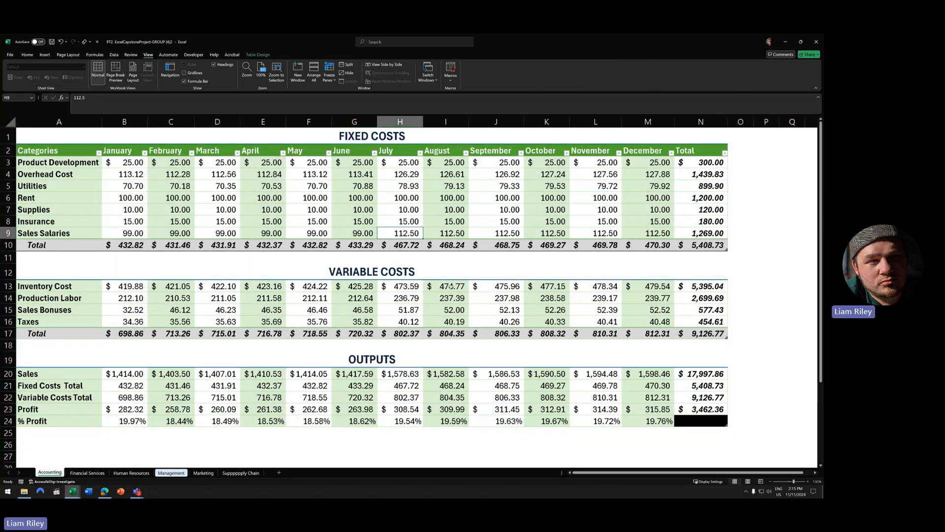
scroll(458, 373, "down", 2, "ctrl")
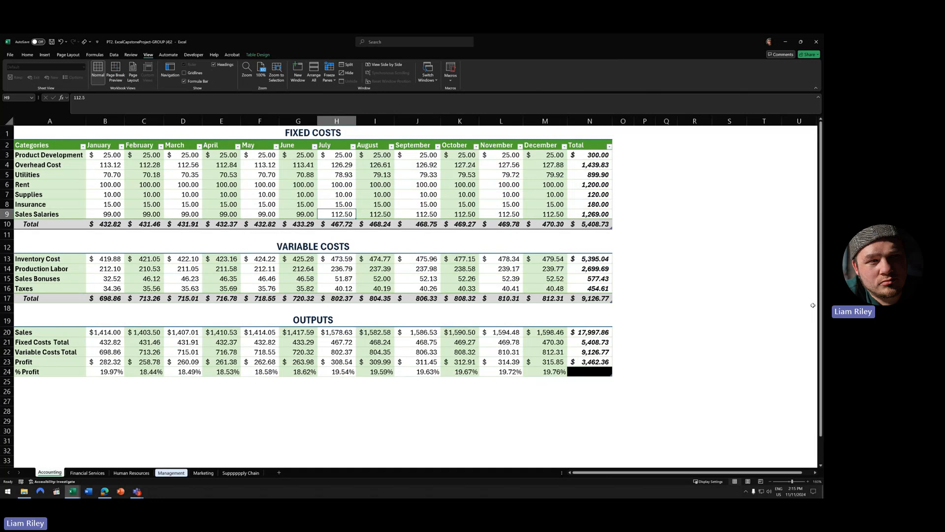
left_click(662, 246)
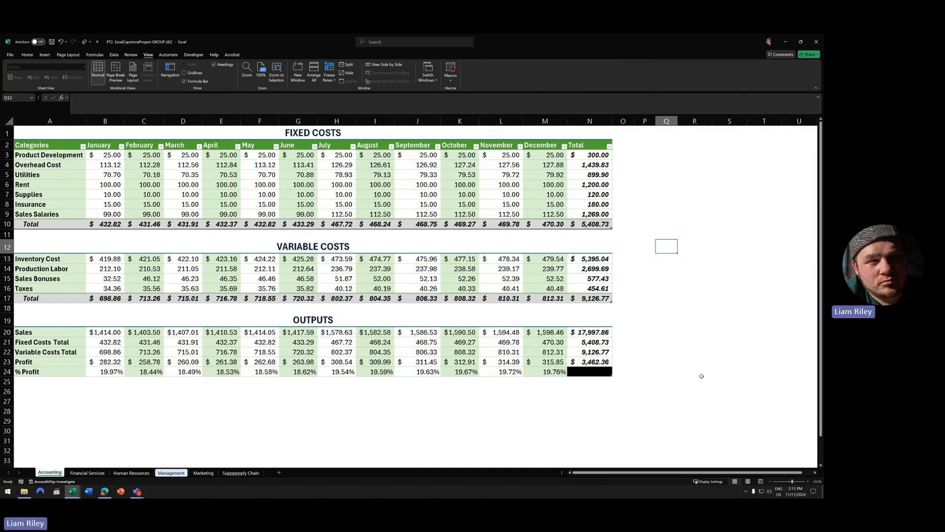
scroll(430, 281, "up", 3, "ctrl")
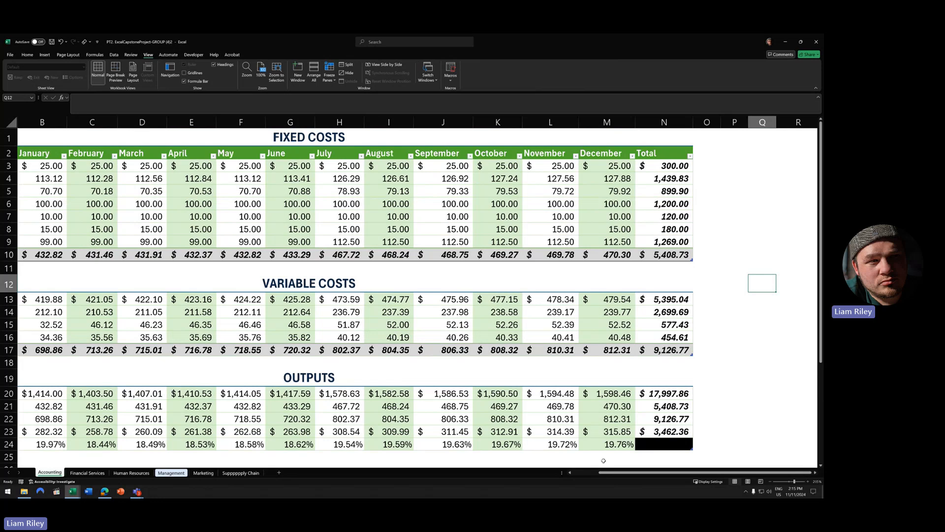
left_click_drag(609, 475, 557, 475)
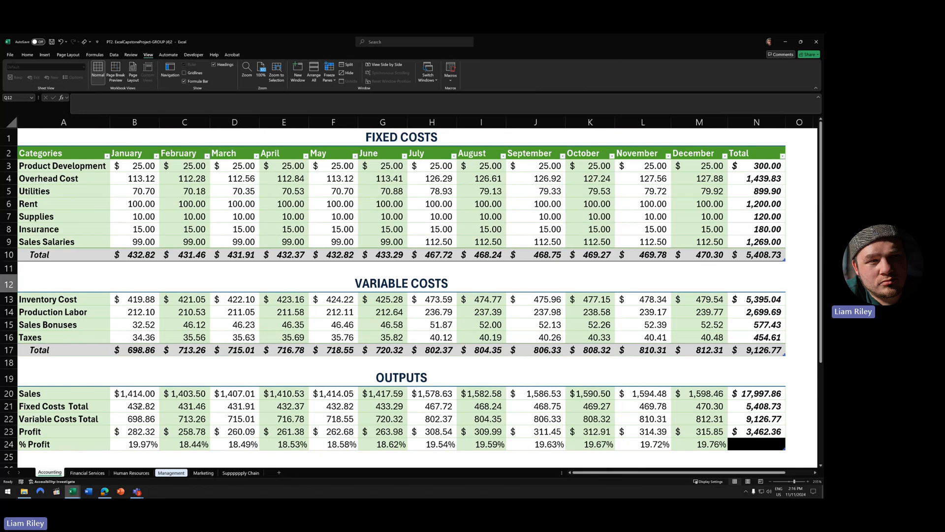
- Select the output figures, the Variable Costs Total row and the % Profit row to review them, then return to Home
left_click_drag(147, 407, 752, 444)
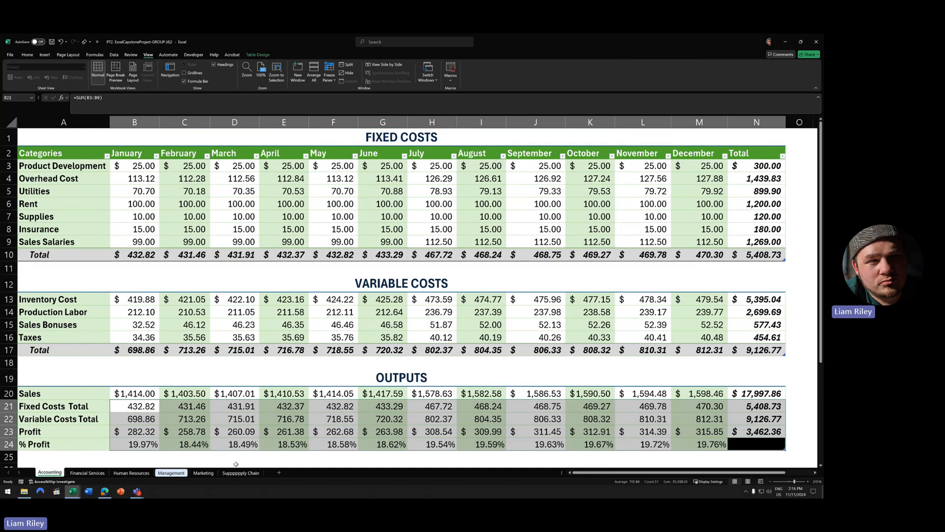
left_click(236, 464)
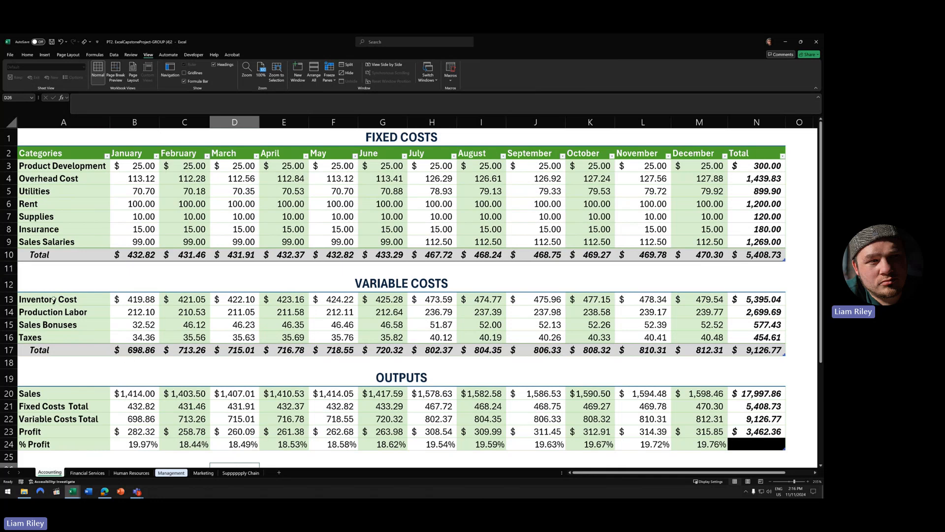
left_click(21, 350)
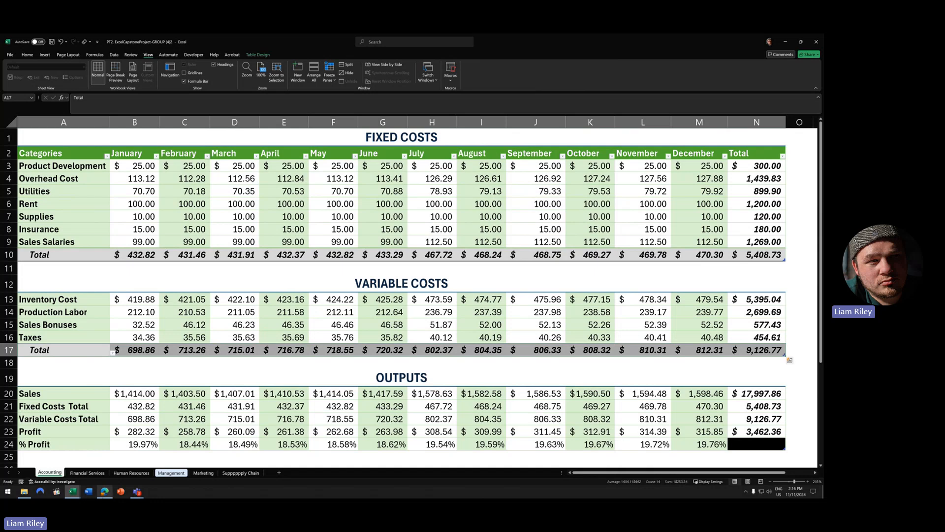
left_click(59, 441)
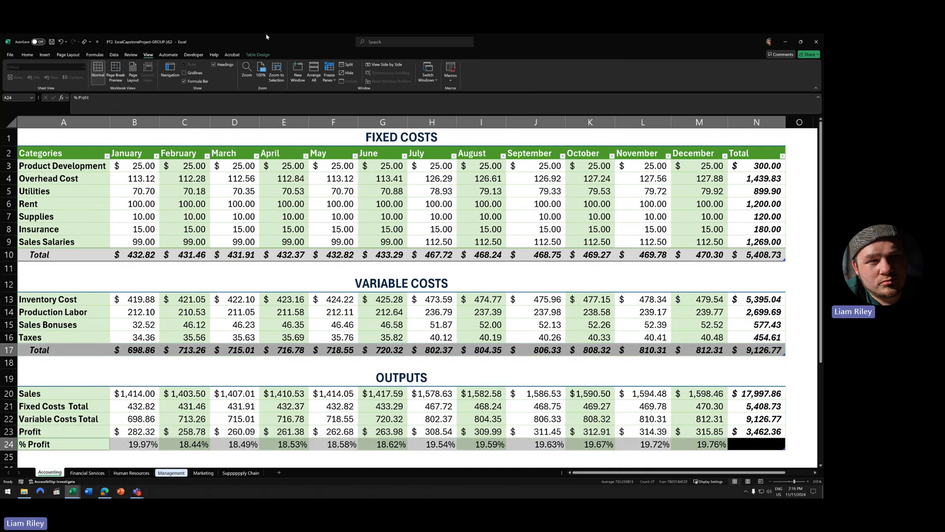
left_click(27, 55)
left_click(283, 267)
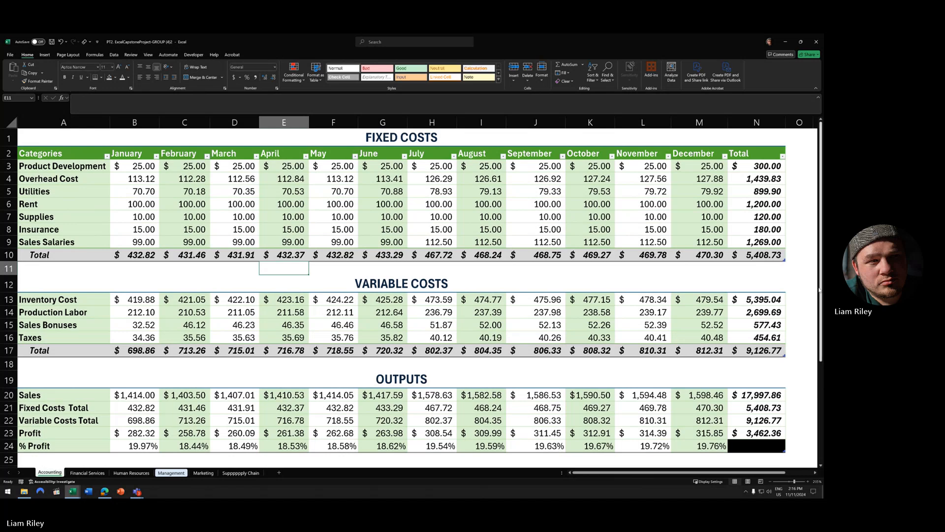
left_click(797, 269)
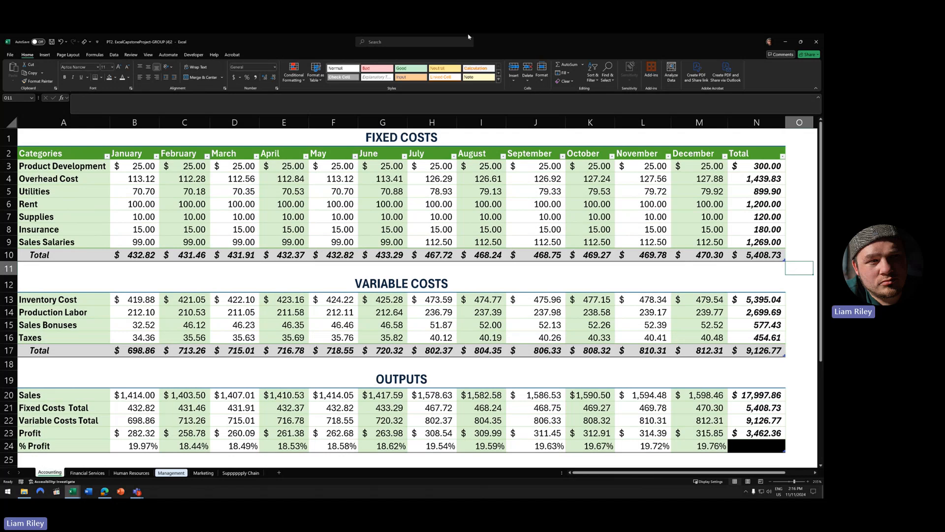
left_click_drag(135, 203, 714, 206)
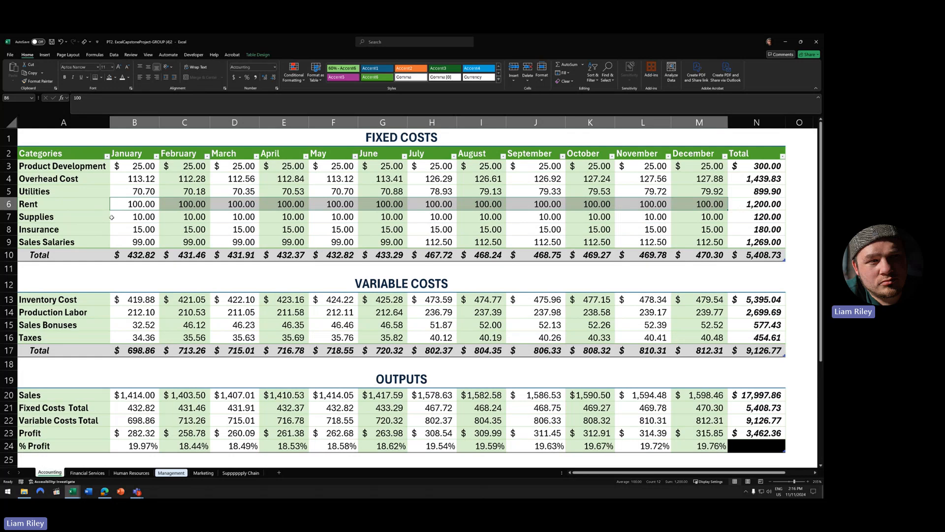
left_click_drag(133, 178, 713, 181)
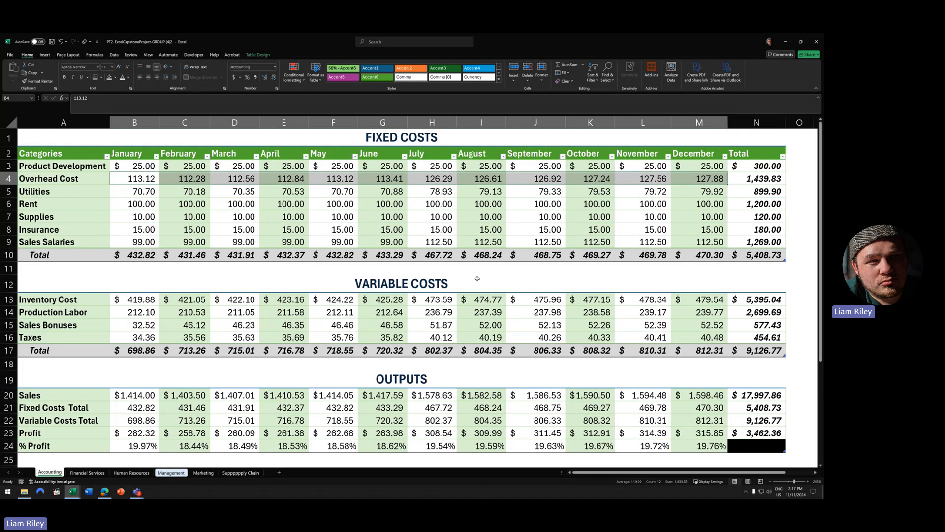
scroll(477, 279, "down", 1)
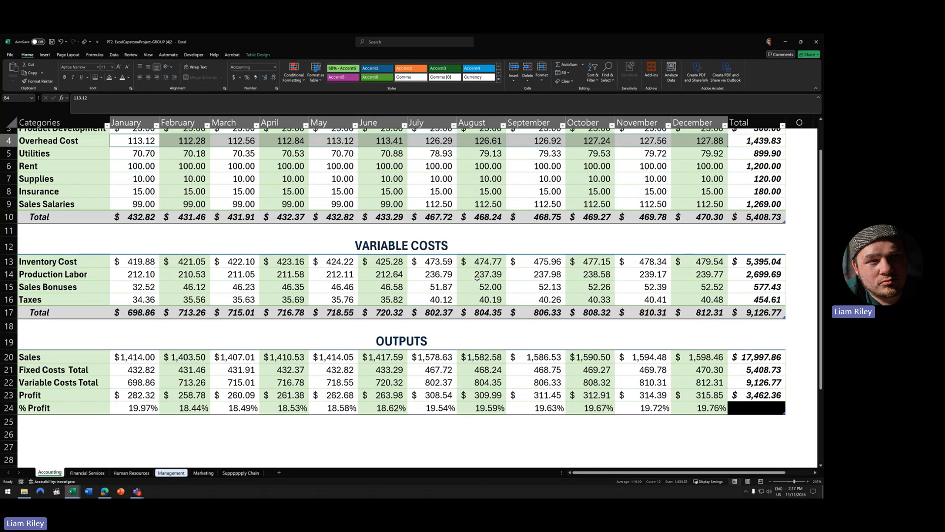
left_click_drag(138, 217, 705, 213)
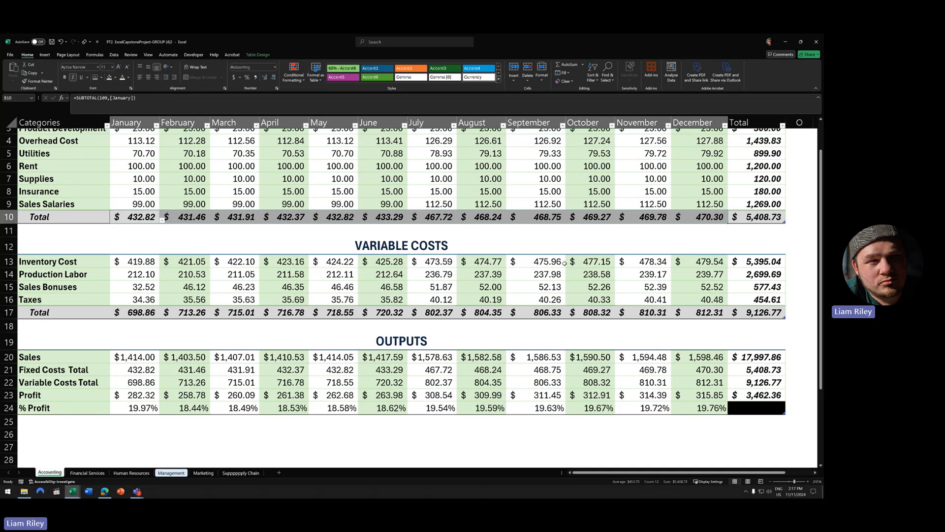
scroll(550, 271, "up", 1)
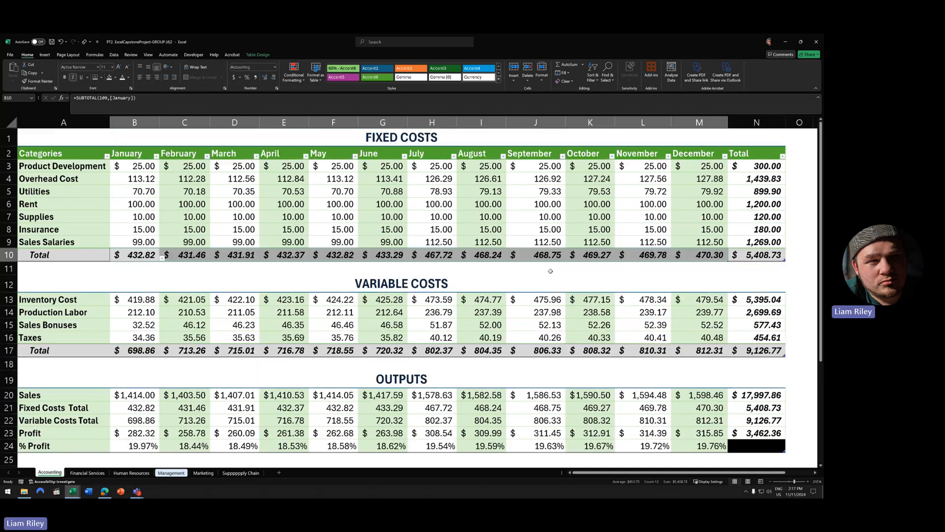
scroll(551, 271, "down", 3)
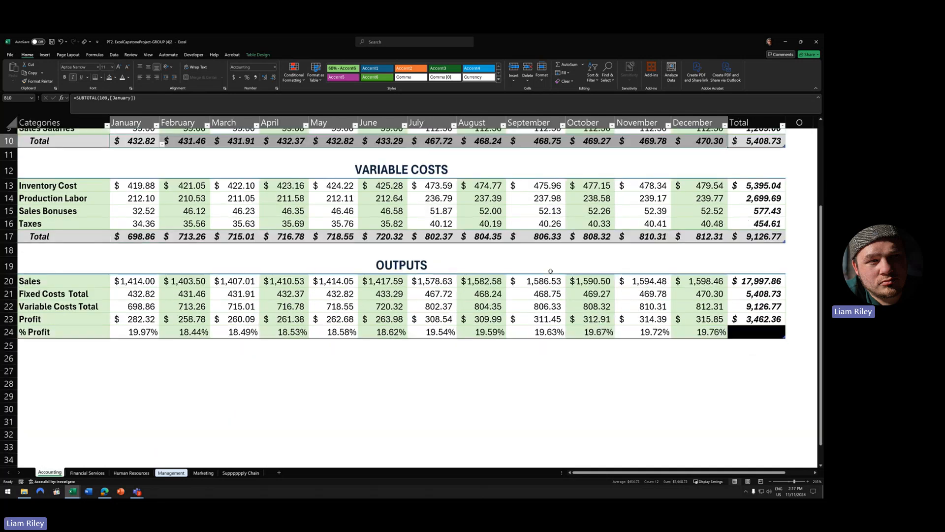
scroll(551, 271, "up", 1)
scroll(551, 271, "up", 2)
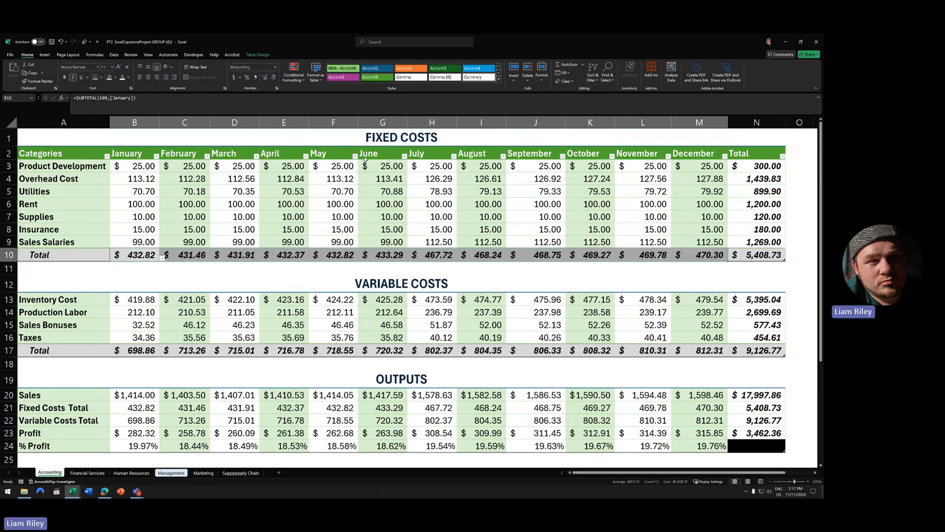
left_click_drag(141, 152, 699, 153)
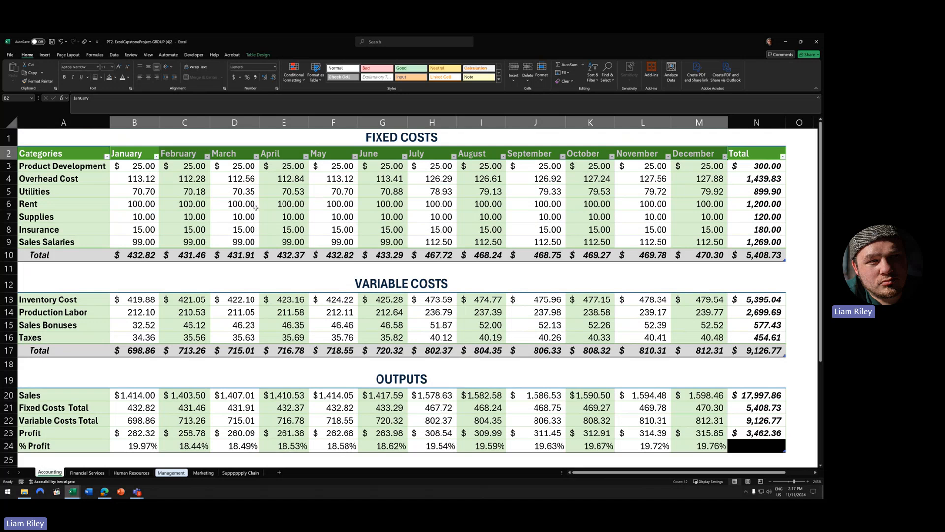
scroll(256, 207, "down", 2)
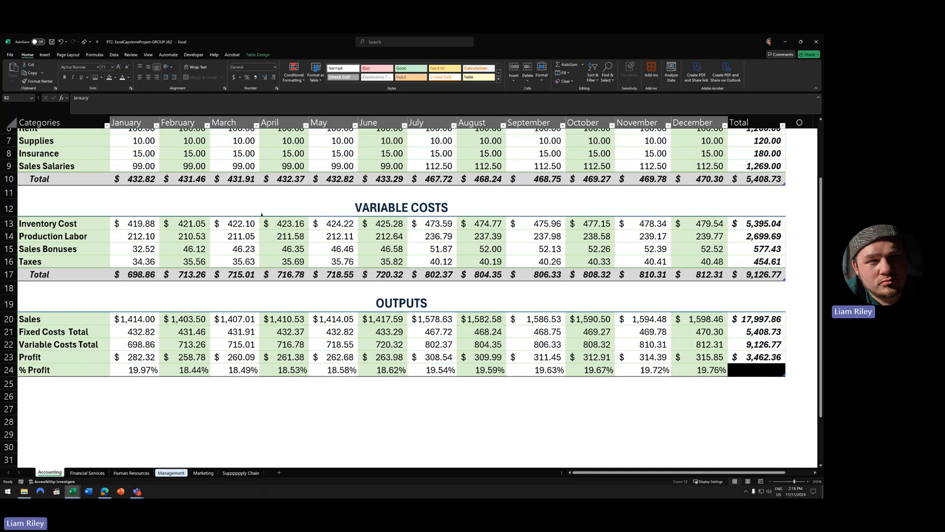
scroll(270, 231, "up", 2)
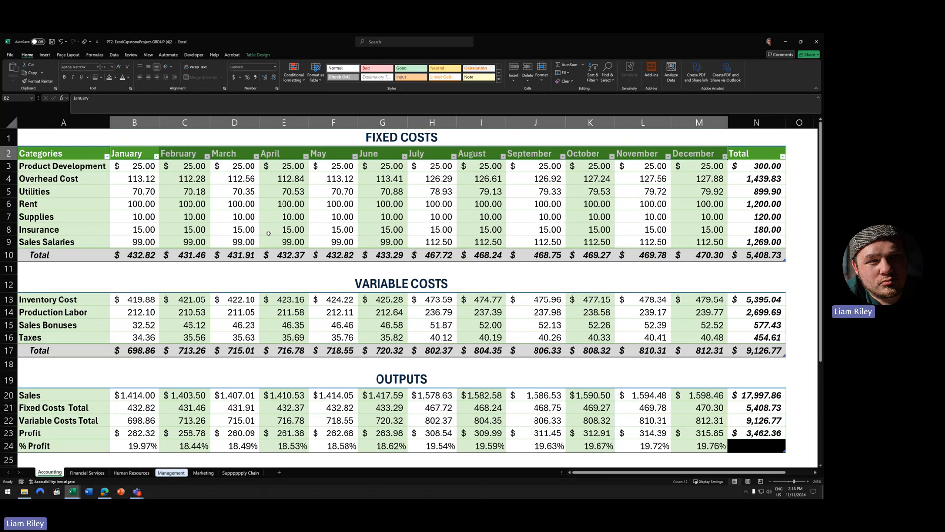
scroll(268, 233, "down", 2)
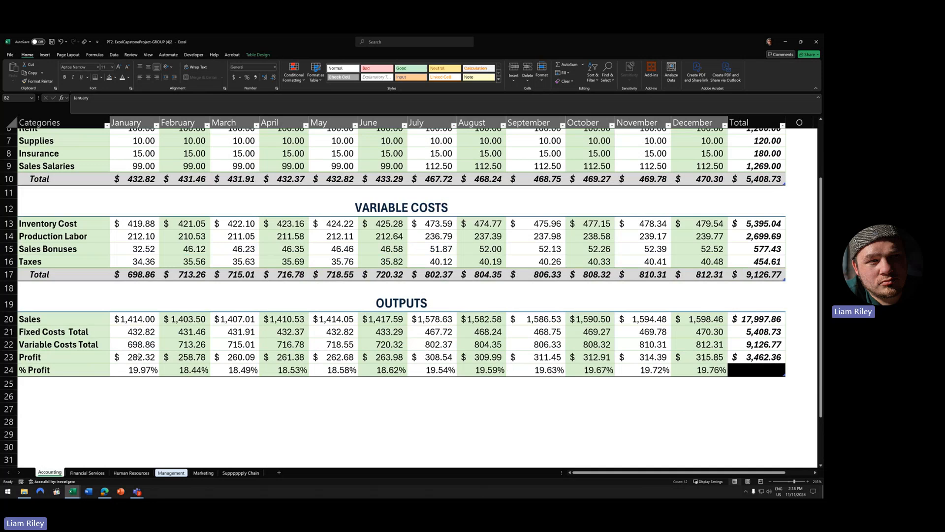
left_click_drag(139, 356, 690, 354)
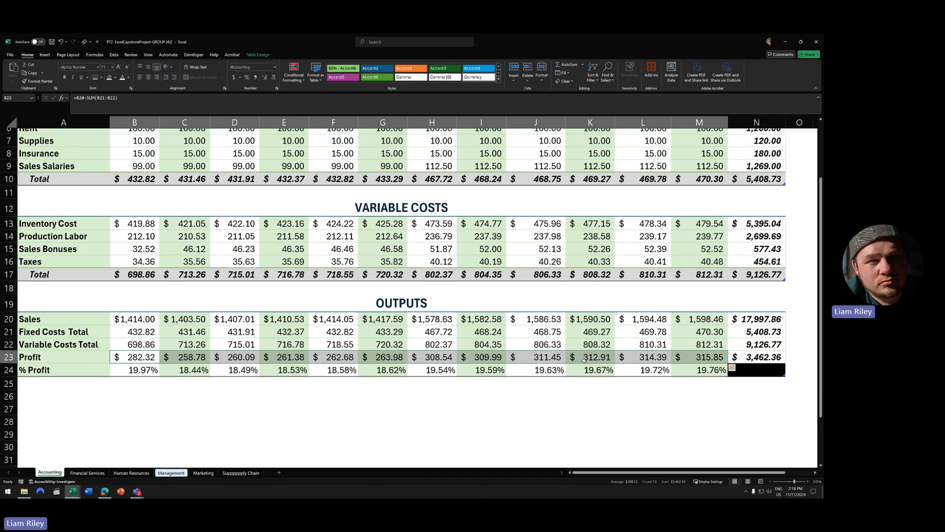
scroll(581, 360, "up", 1)
scroll(577, 361, "up", 1)
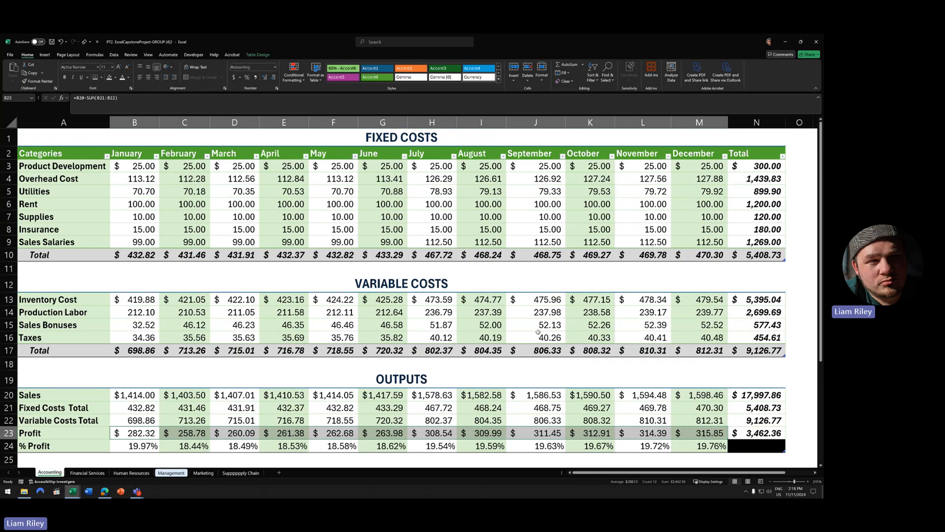
left_click(503, 313)
left_click(513, 365)
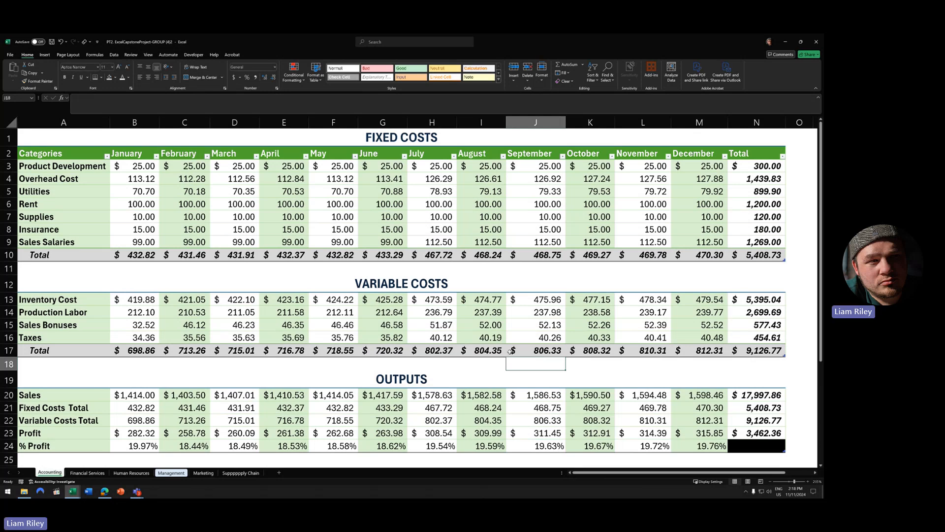
left_click(9, 324)
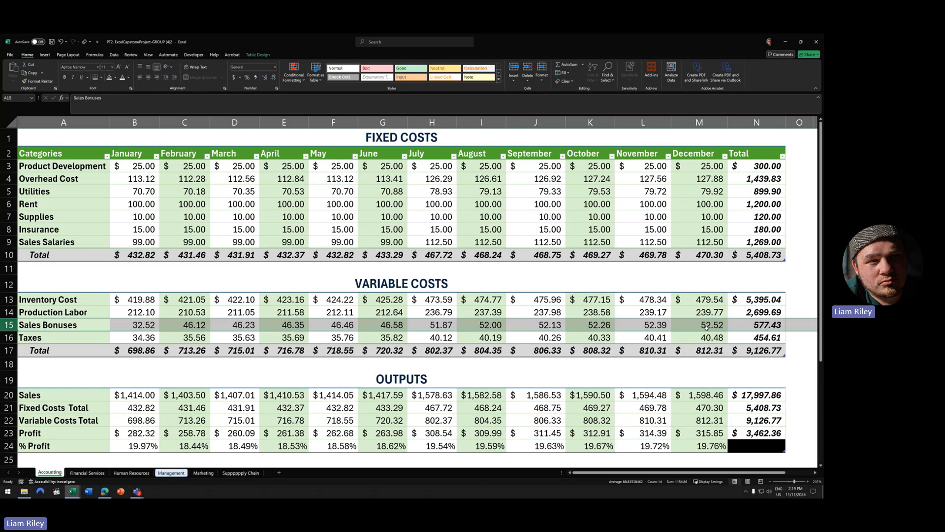
left_click(647, 287)
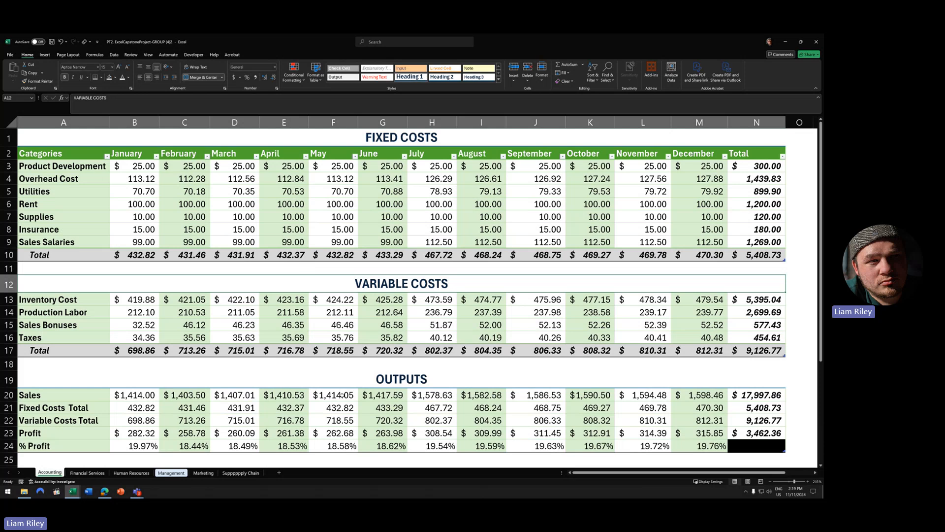
- Switch to the Financial Services sheet and scroll up to its top
left_click(88, 473)
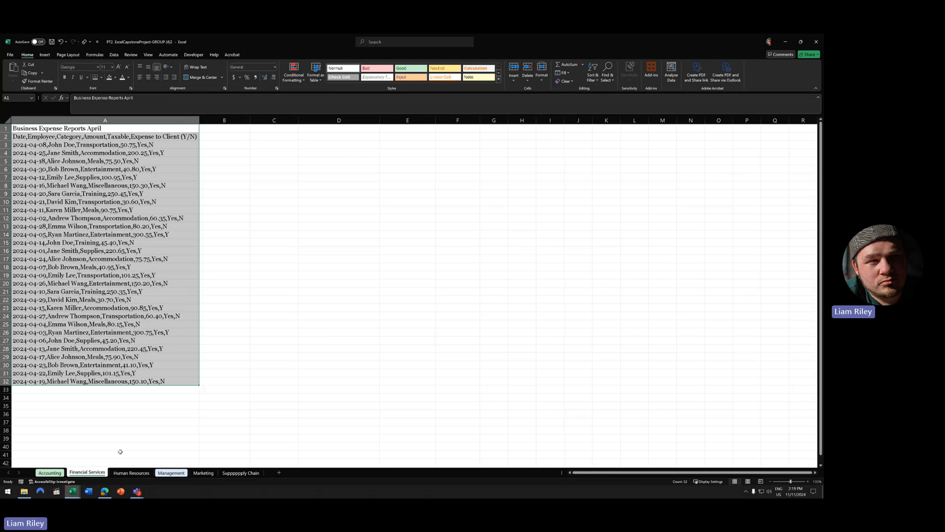
scroll(138, 446, "up", 2, "ctrl")
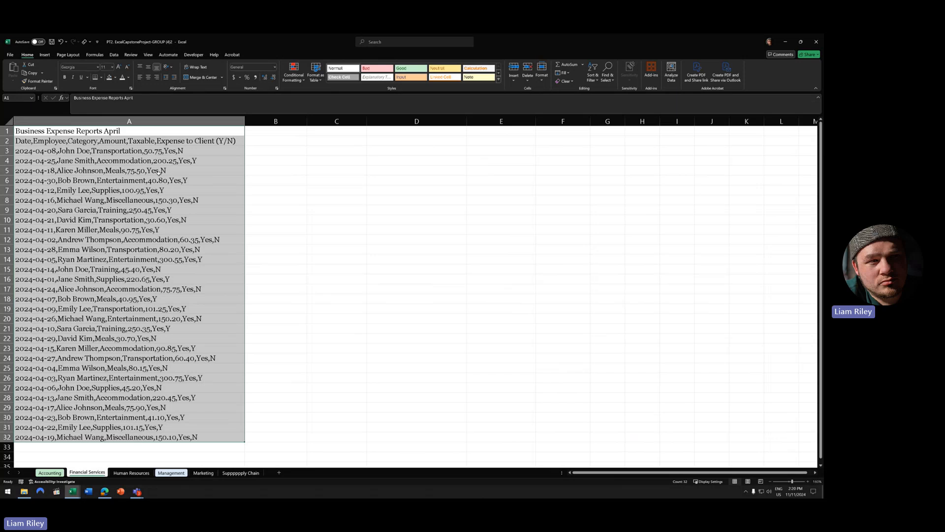
left_click(122, 130)
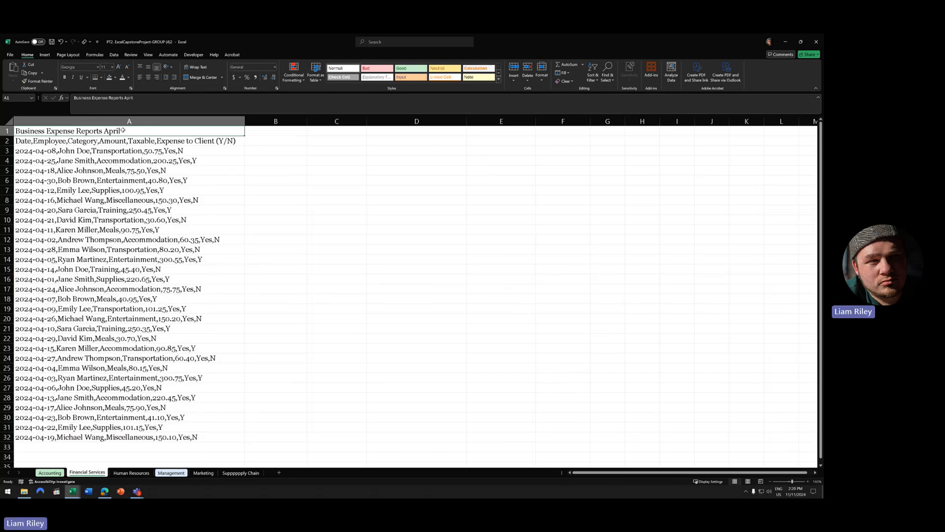
key("Down")
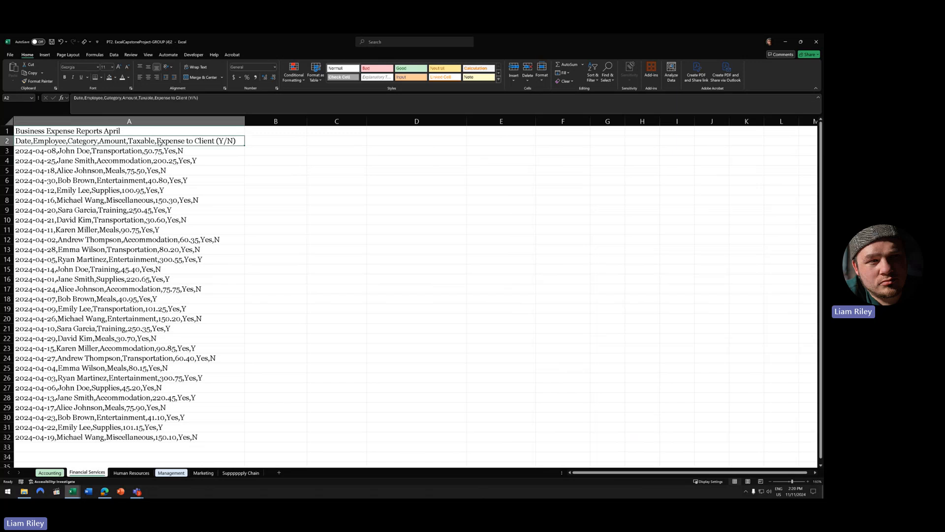
left_click_drag(201, 99, 41, 93)
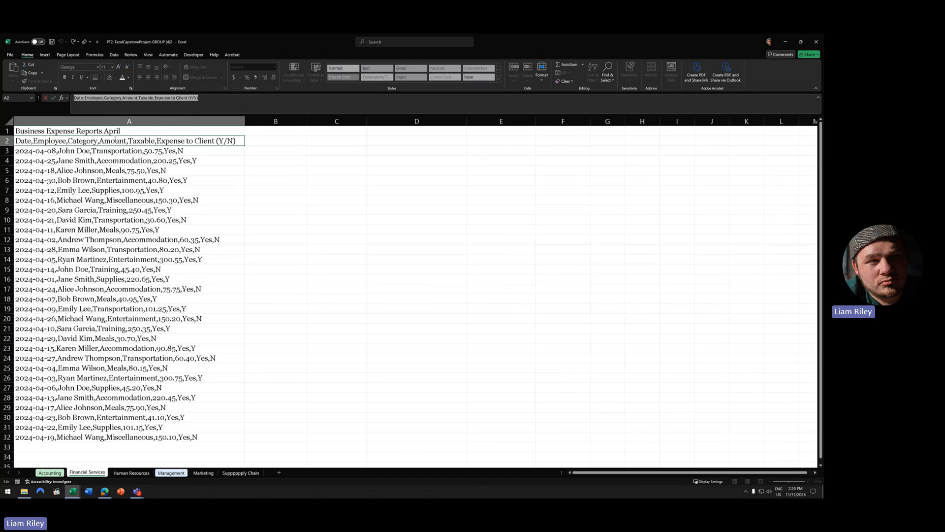
left_click(164, 200)
scroll(164, 200, "up", 10)
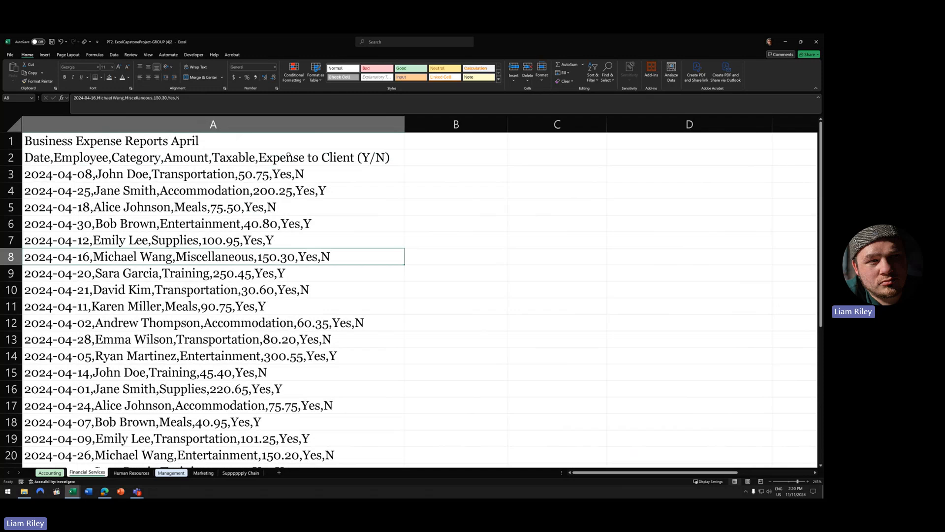
left_click(324, 158)
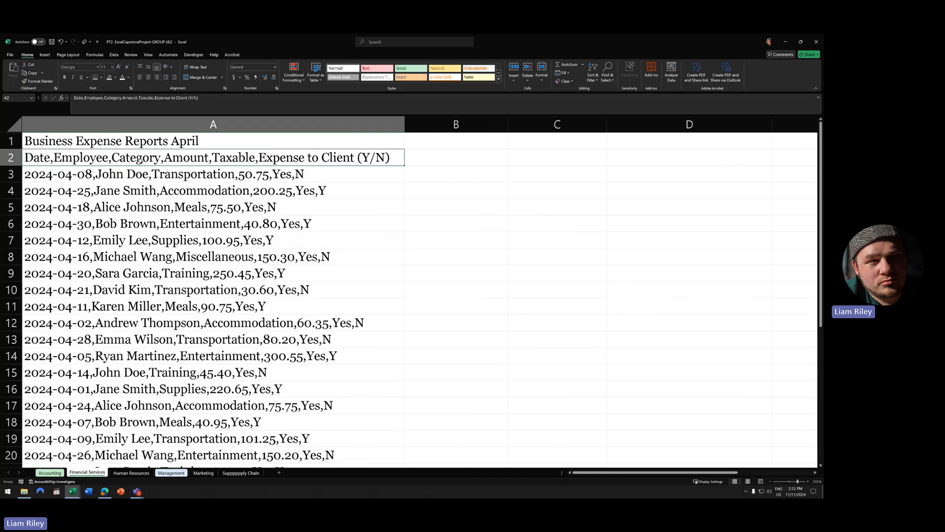
- Select the expense lines A1:A32 with Ctrl+Shift+Down and show the Data ribbon
left_click(141, 142)
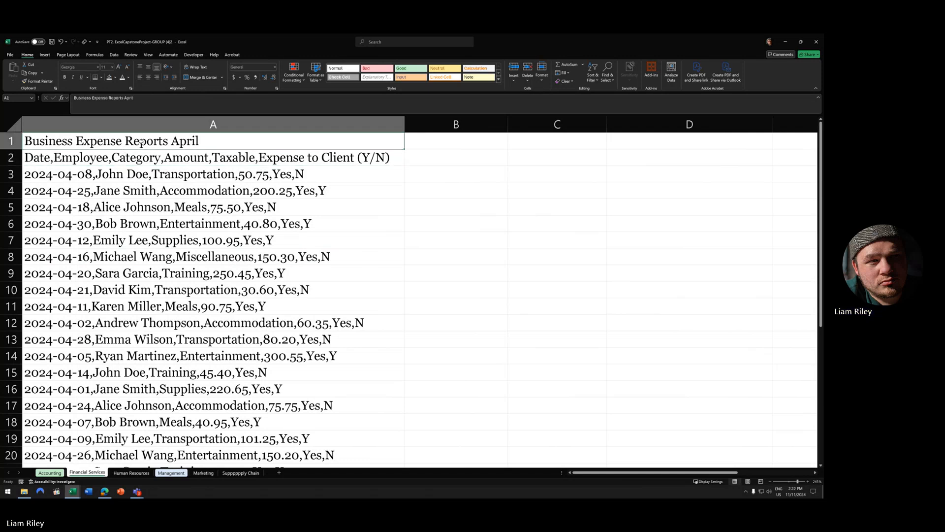
key("ctrl+shift+Down")
scroll(271, 267, "up", 1)
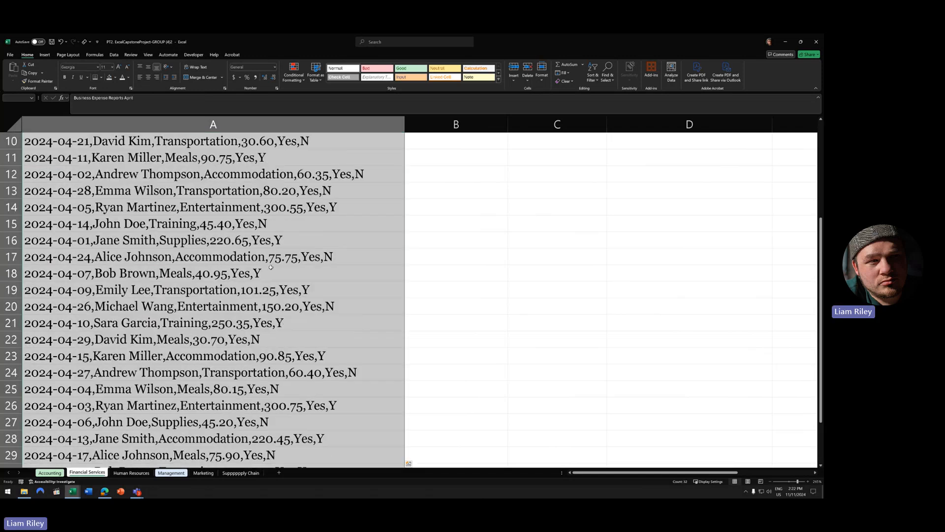
scroll(270, 267, "up", 3)
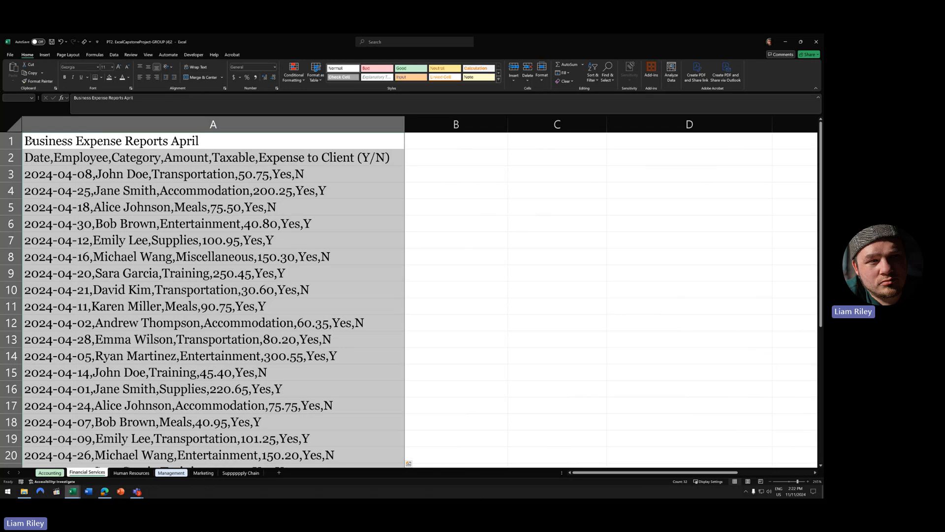
scroll(155, 260, "down", 8)
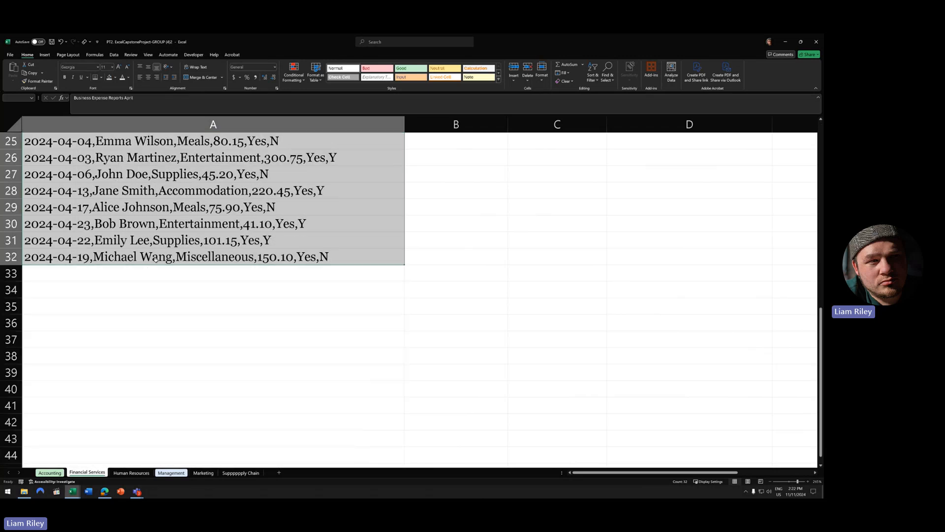
scroll(155, 259, "up", 8)
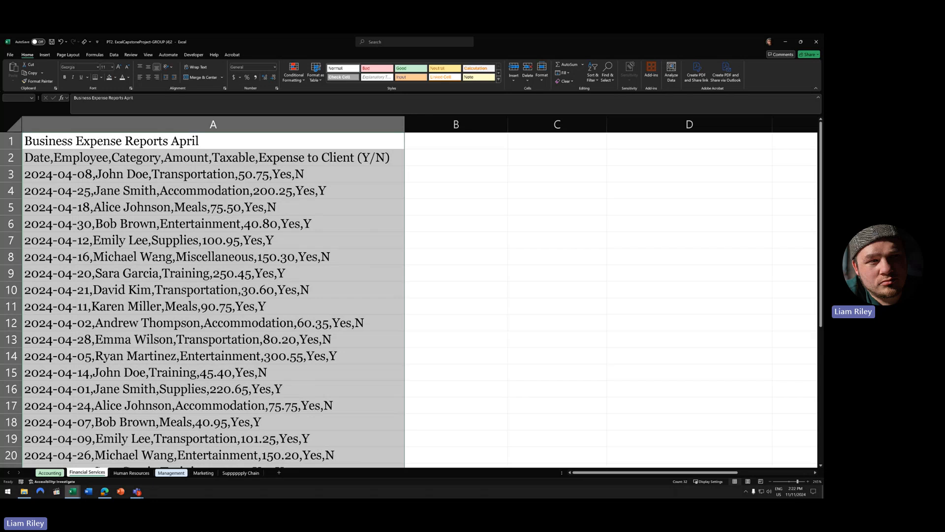
left_click(113, 56)
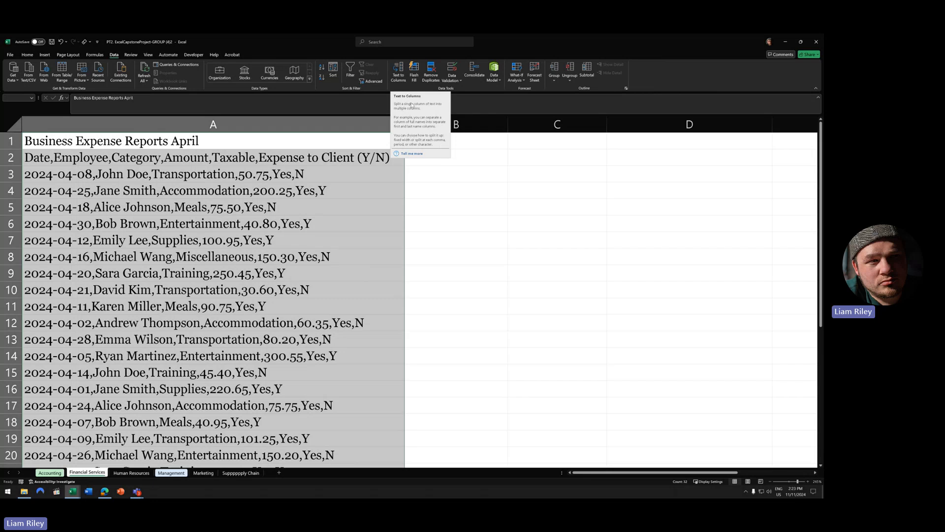
- Launch Text to Columns for the selected column A lines
left_click(398, 71)
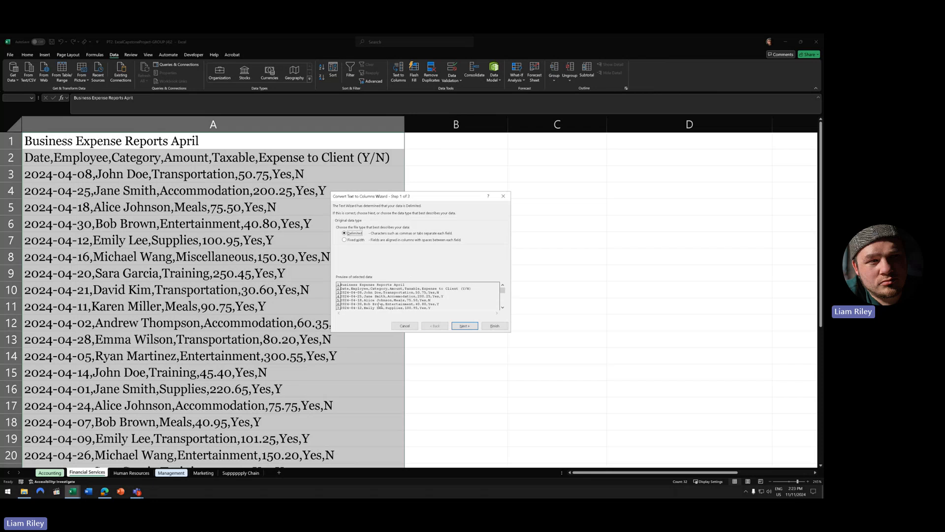
- Split the Delimited lines using Comma as the only delimiter and finish the wizard
left_click(464, 326)
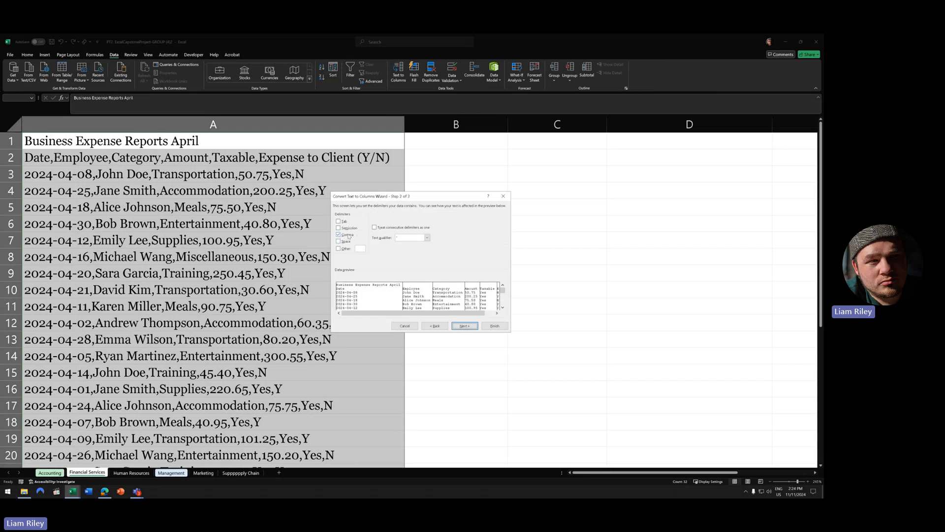
left_click(339, 221)
left_click(342, 234)
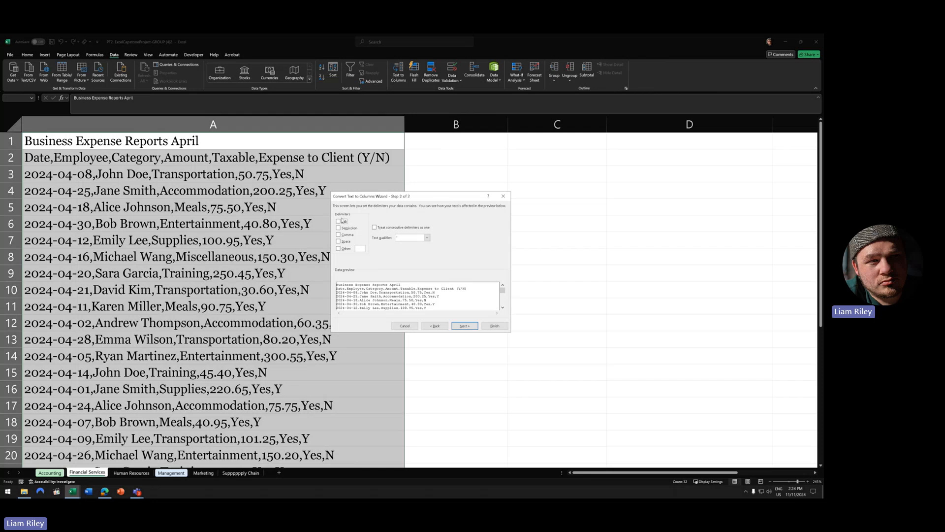
left_click(341, 222)
left_click(339, 235)
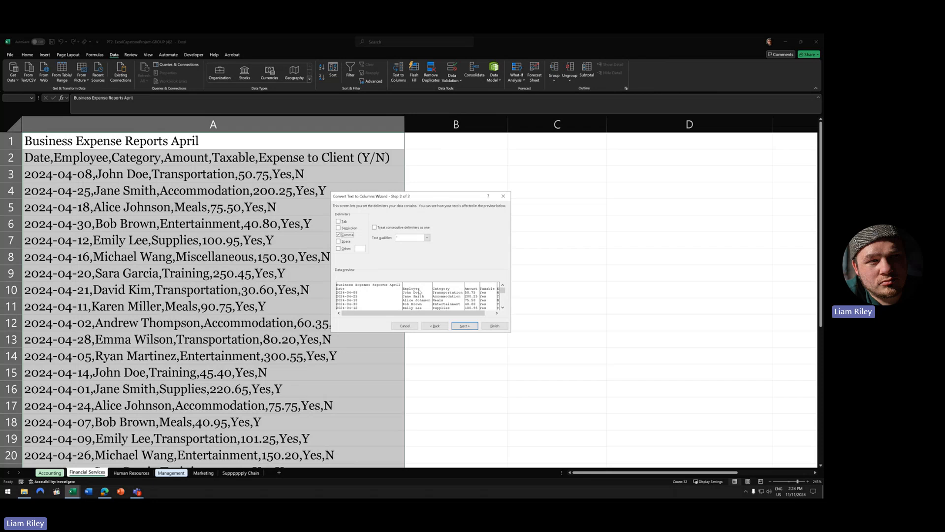
scroll(448, 295, "right", 3)
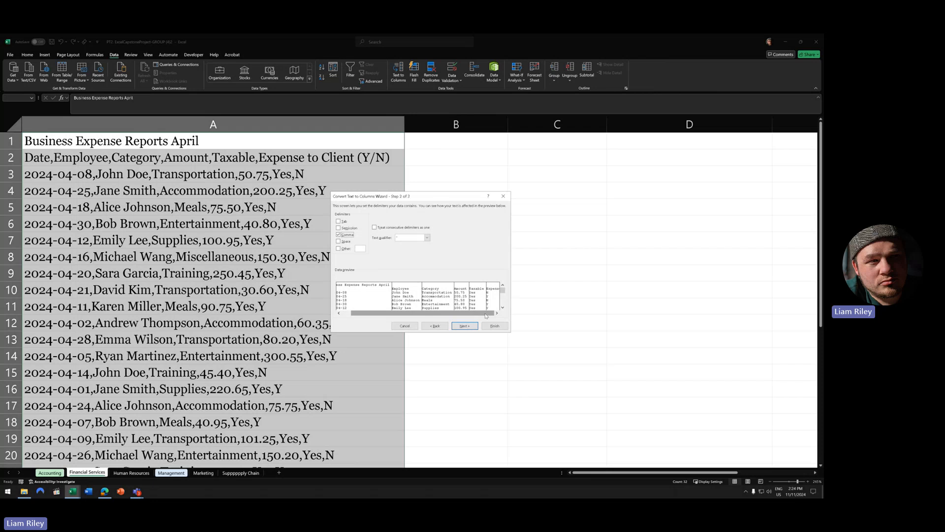
left_click_drag(485, 315, 366, 297)
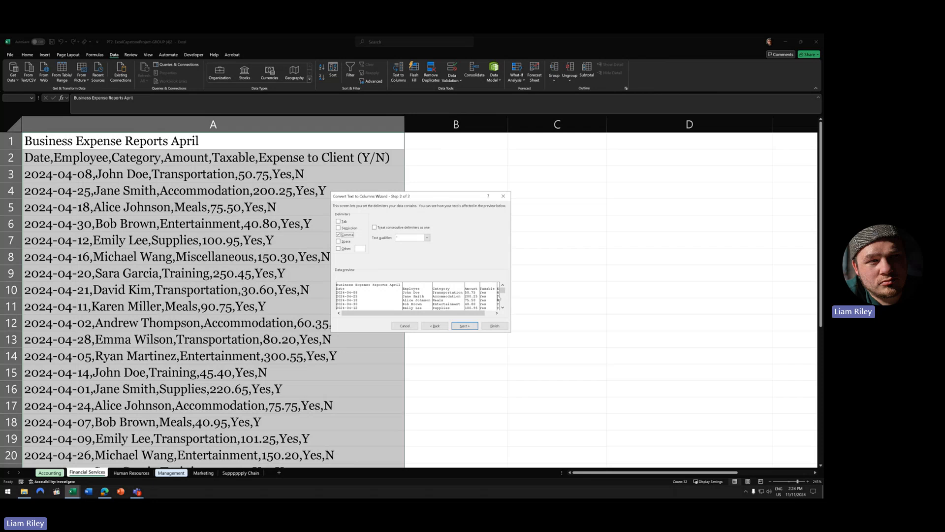
left_click(495, 326)
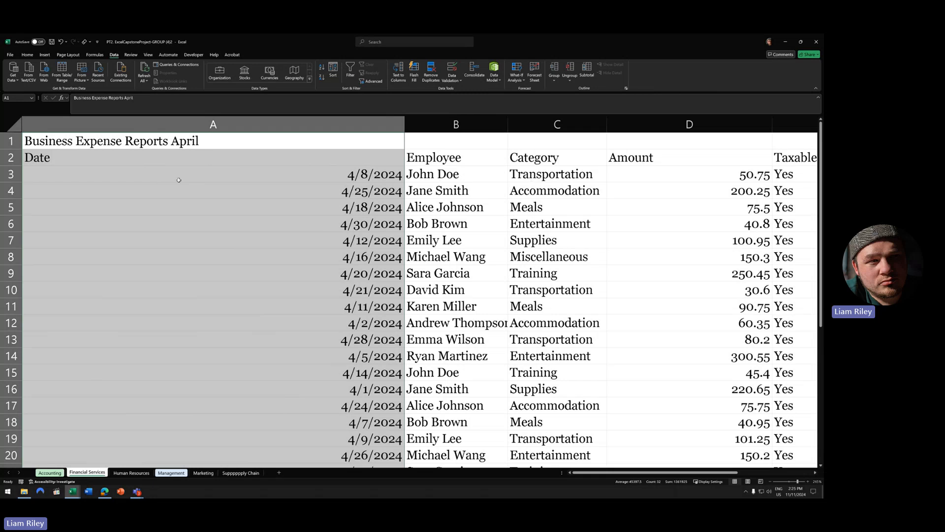
- AutoFit every column on the sheet to its contents
key("ctrl+a")
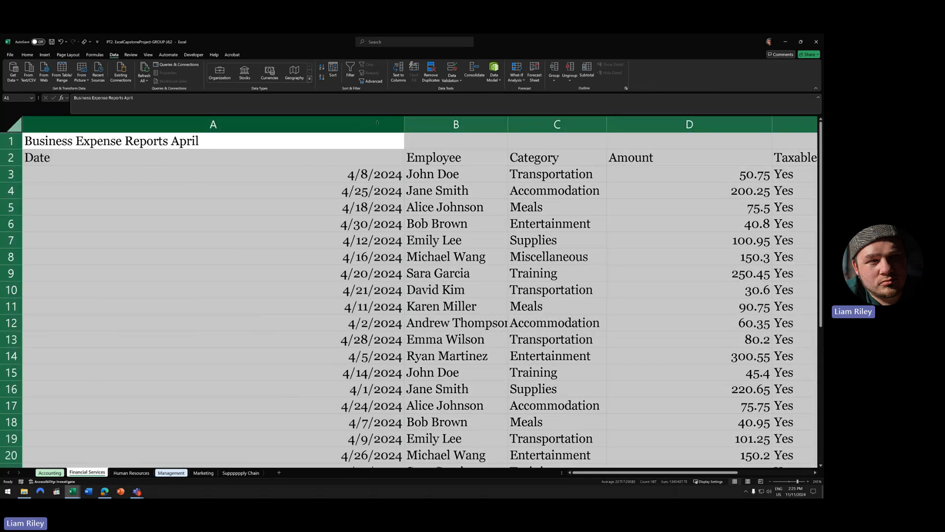
double_click(405, 123)
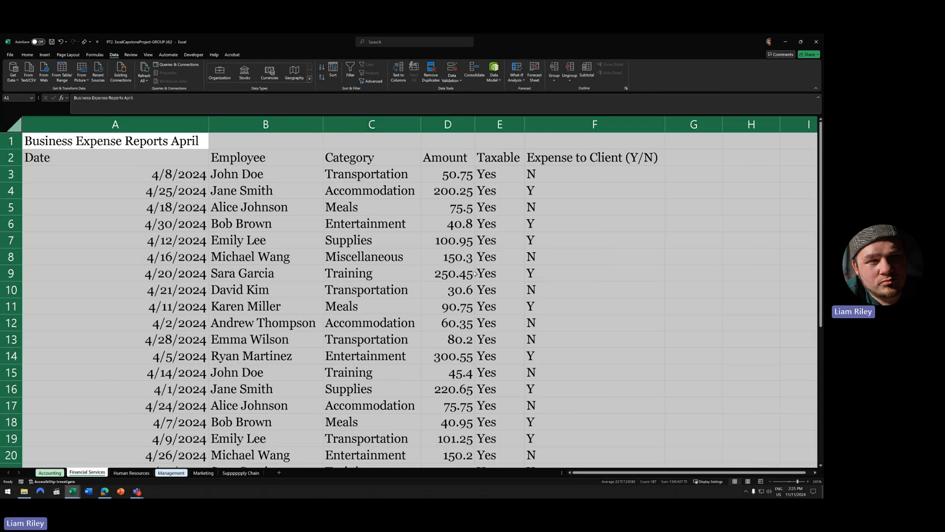
left_click(350, 268)
scroll(350, 268, "down", 7)
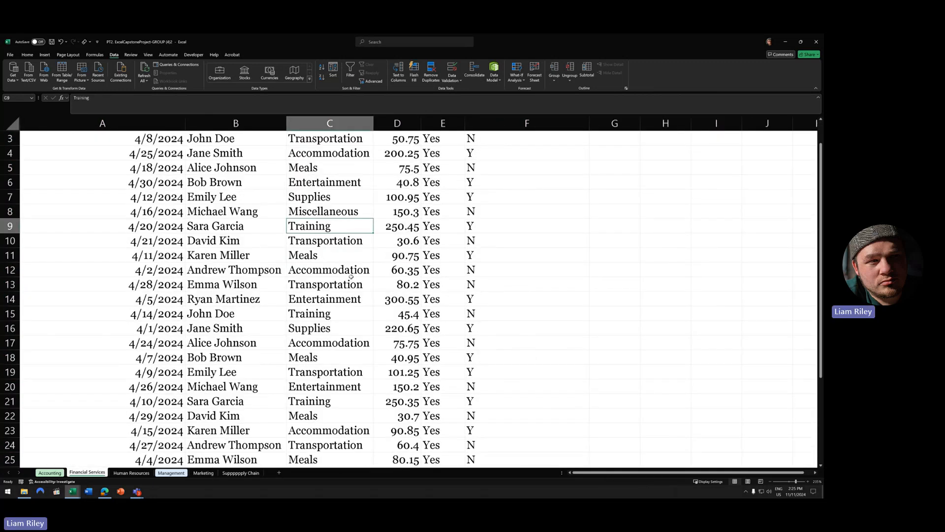
scroll(351, 276, "down", 3)
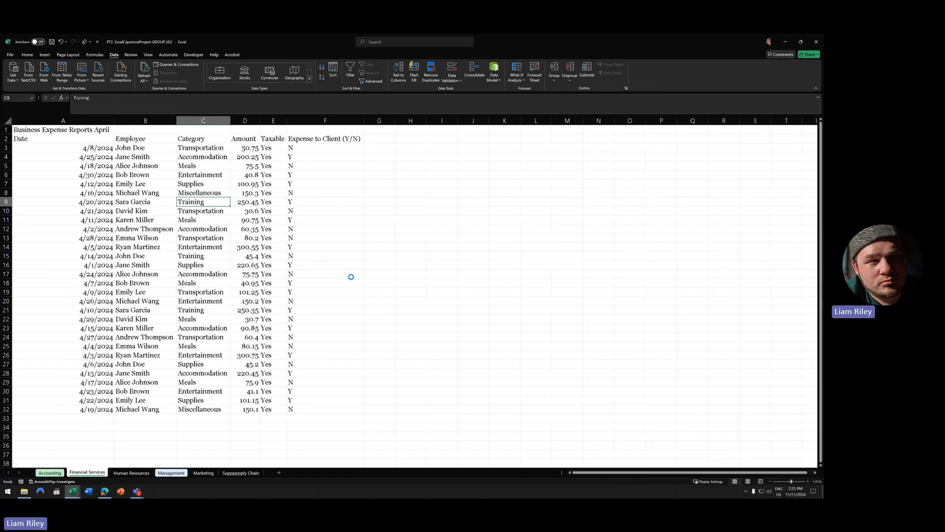
scroll(351, 276, "up", 1)
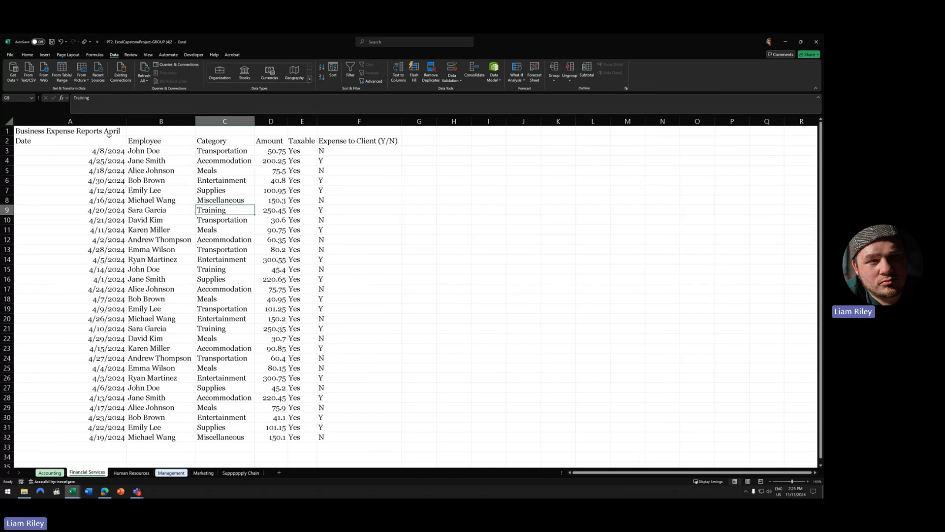
- Merge & Center the title across A1:F1, then AutoFit all columns again
left_click_drag(104, 130, 361, 125)
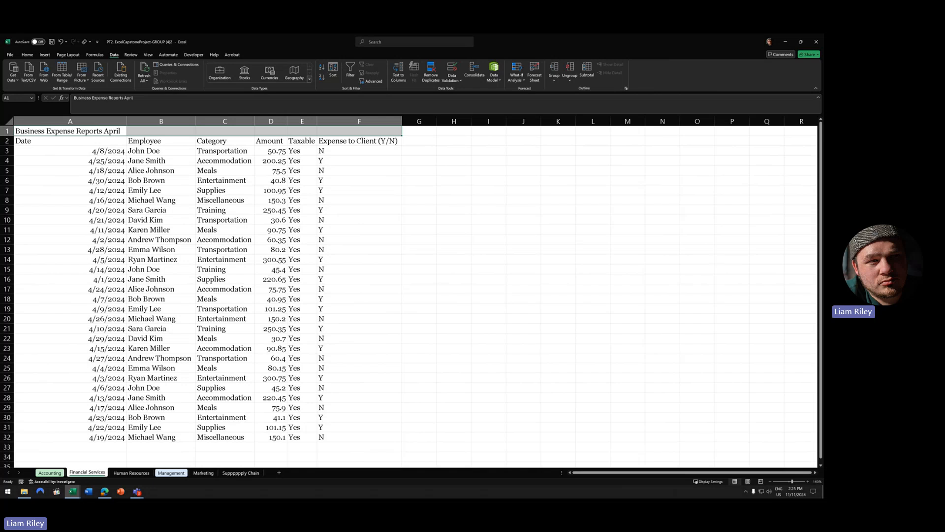
left_click(27, 55)
left_click(203, 78)
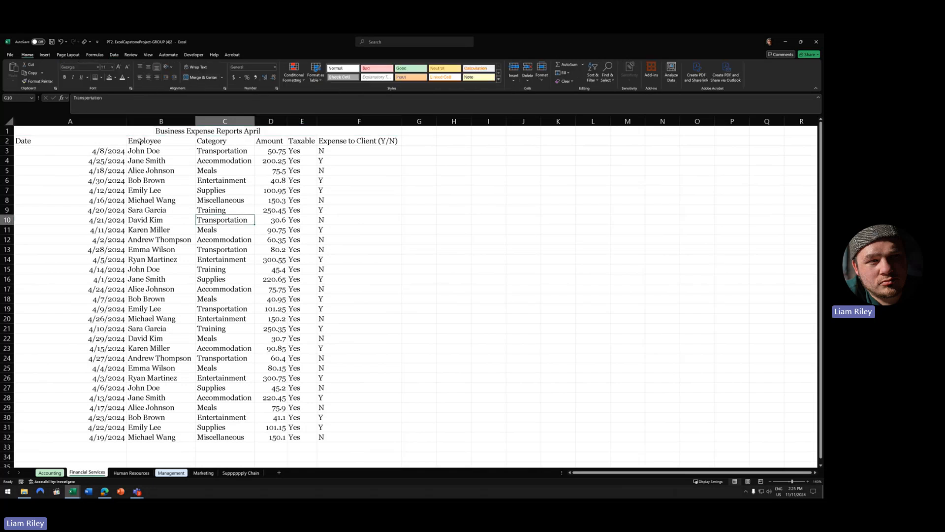
key("ctrl+a")
double_click(126, 122)
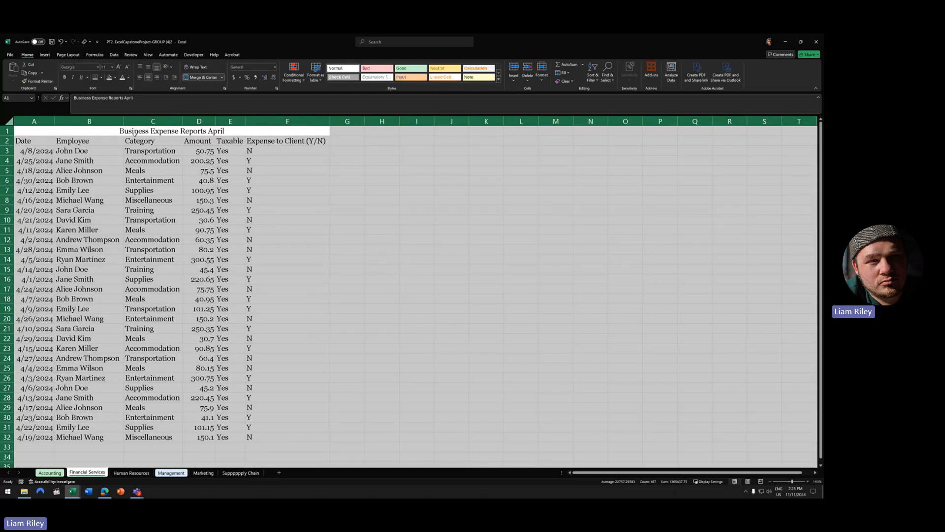
left_click(298, 201)
scroll(237, 273, "up", 4)
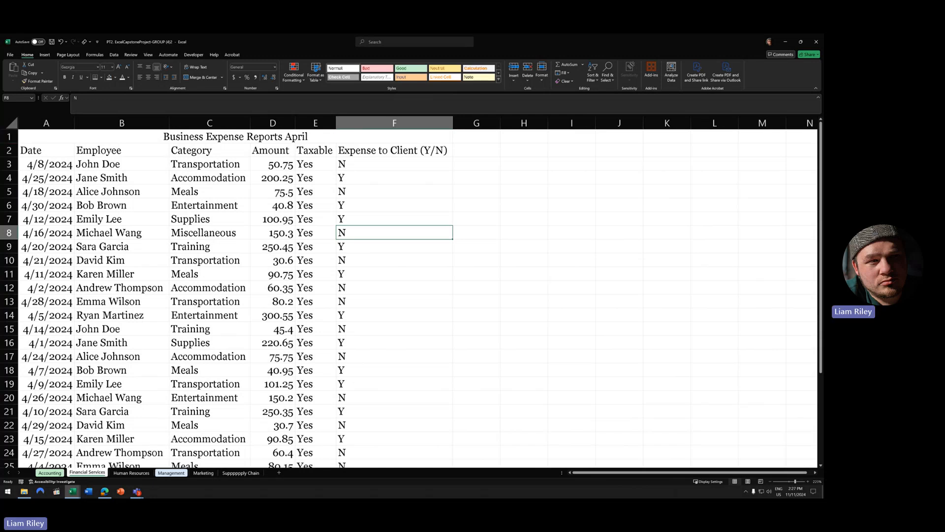
- Insert an empty row above the column headings
left_click(8, 150)
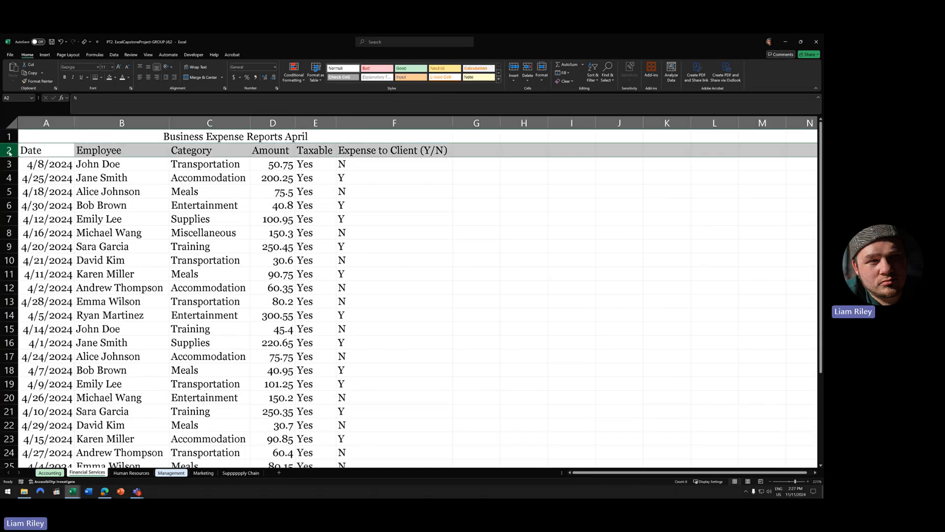
right_click(9, 150)
left_click(29, 215)
left_click(213, 183)
scroll(207, 197, "down", 2)
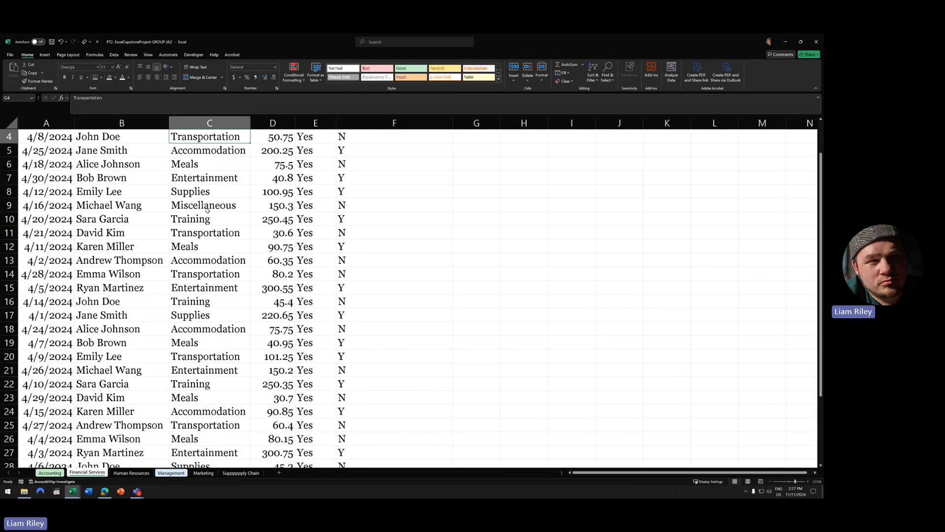
scroll(204, 207, "up", 2)
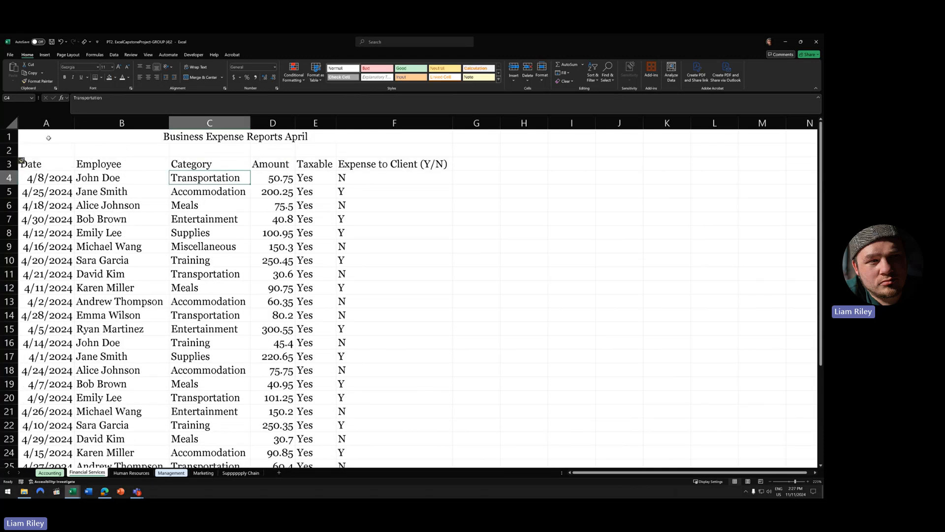
- Select the Date and Employee entries down the expense list to review them
left_click(48, 164)
left_click_drag(50, 180, 121, 440)
scroll(90, 387, "down", 3)
scroll(90, 387, "down", 5)
scroll(91, 387, "up", 8)
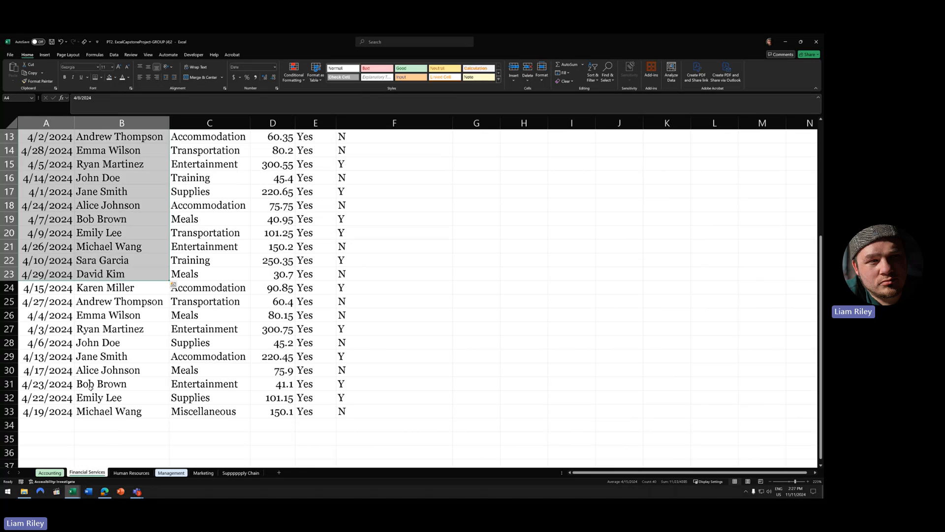
scroll(54, 285, "down", 5)
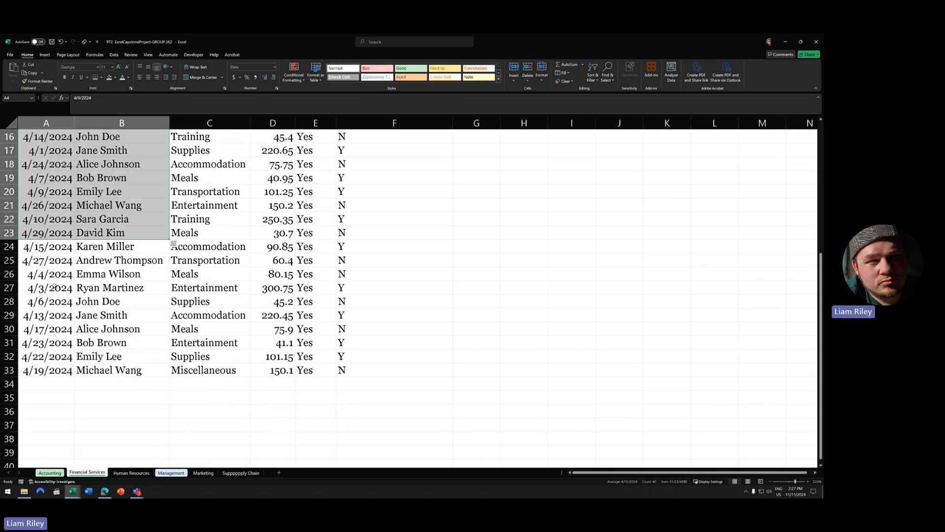
scroll(47, 297, "up", 3)
scroll(130, 333, "up", 2)
left_click(150, 288)
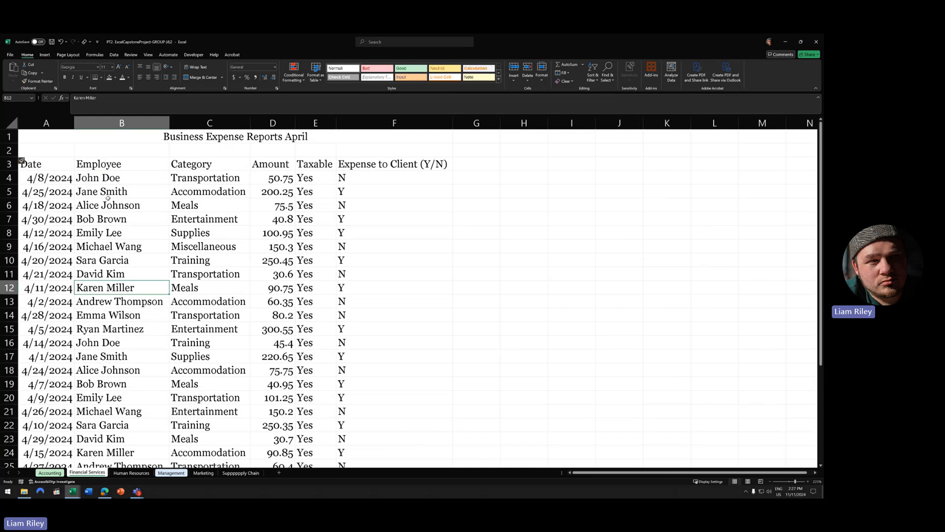
- Compare repeated employees by selecting rows 5, 17, 29, then rows 4, 16, 28
left_click(9, 192)
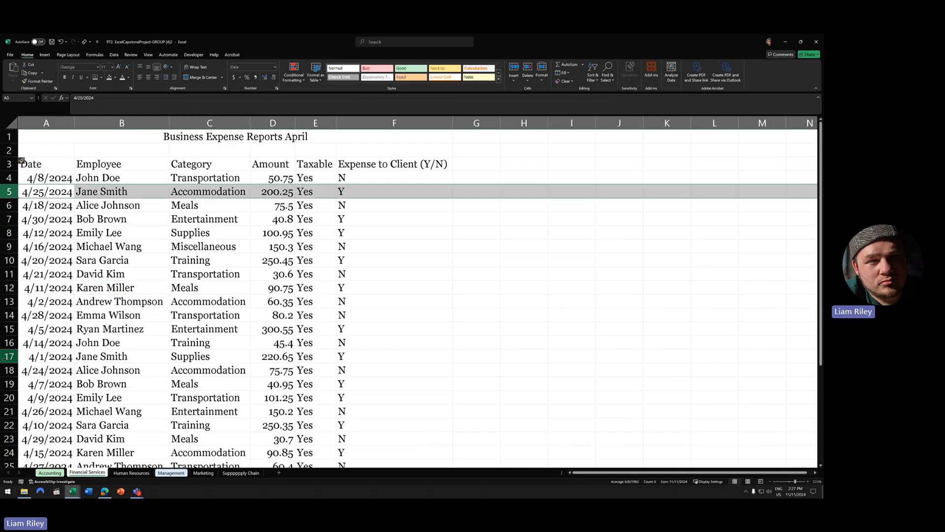
left_click(9, 356, "ctrl")
scroll(96, 383, "down", 5)
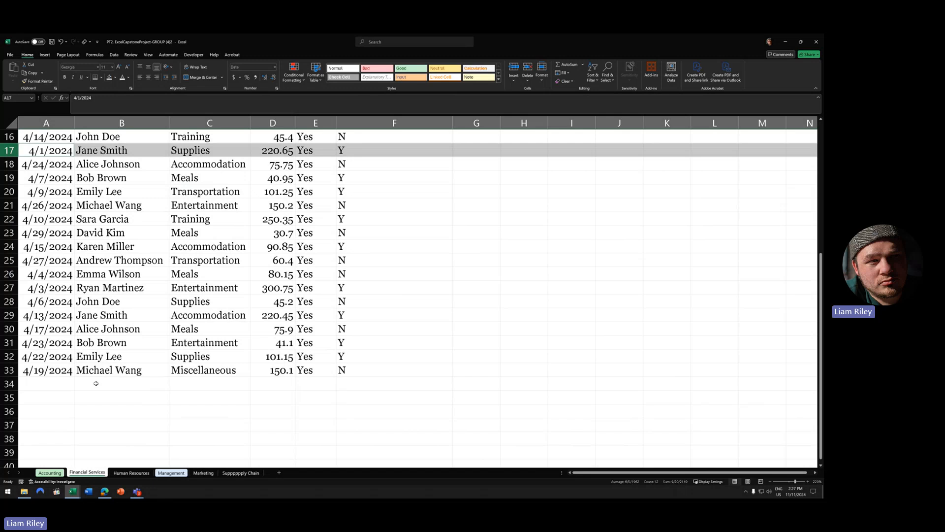
left_click(10, 315, "ctrl")
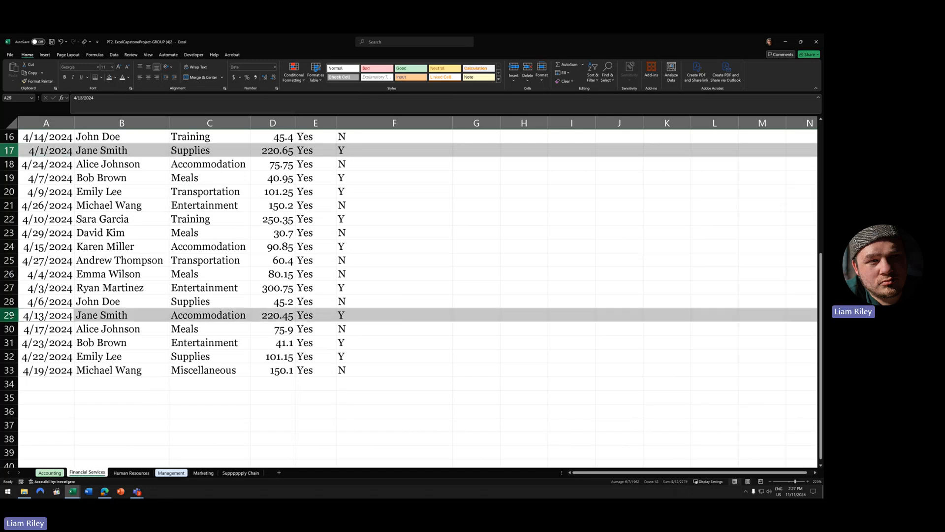
scroll(10, 315, "up", 5)
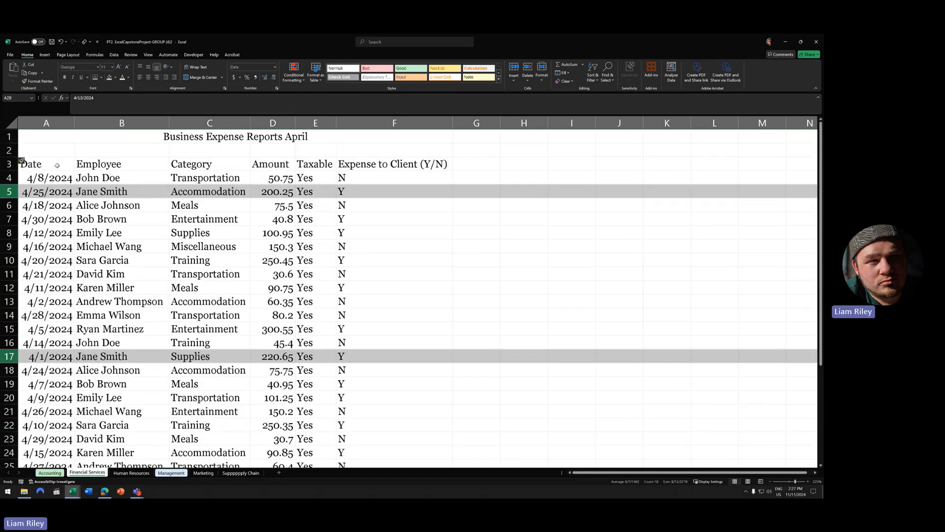
left_click(9, 177)
left_click(9, 342, "ctrl")
scroll(107, 370, "down", 3)
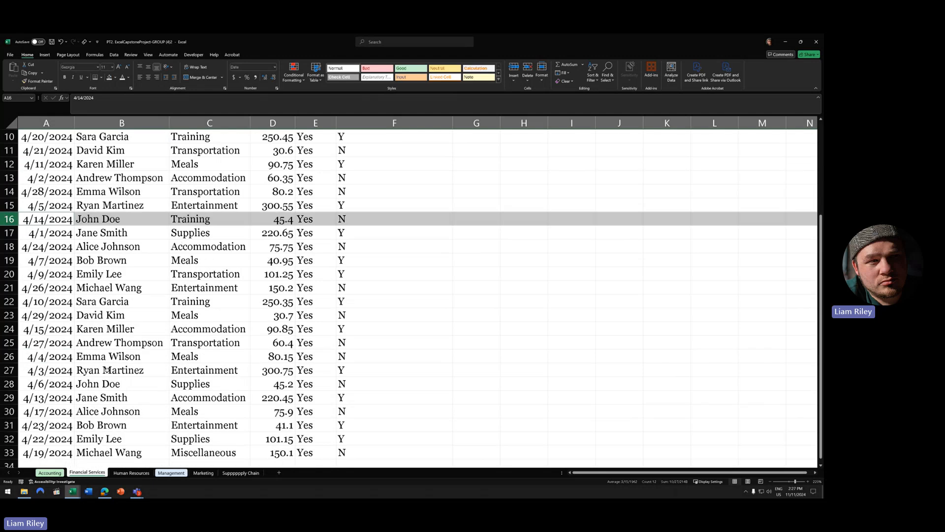
left_click(10, 384, "ctrl")
scroll(74, 370, "up", 3)
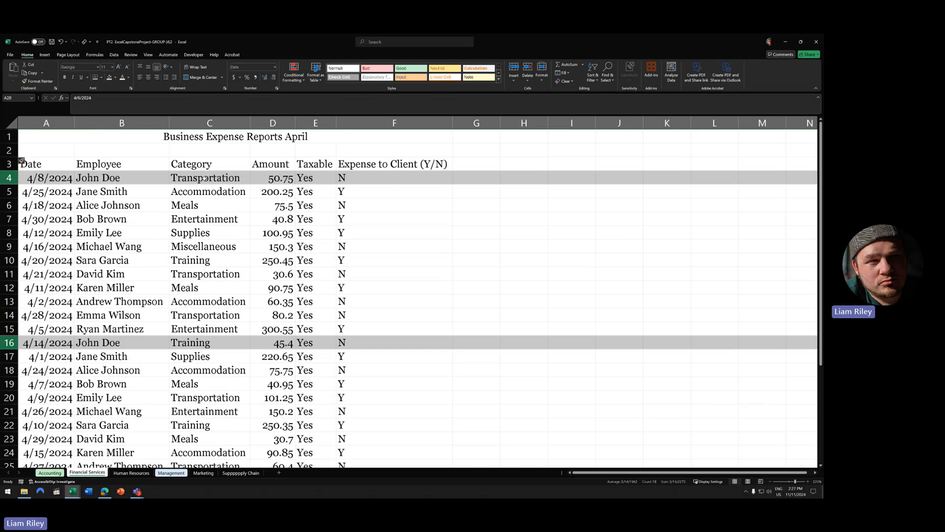
- Clear the row selection, show the Data ribbon and pick a cell in the list
left_click(174, 279)
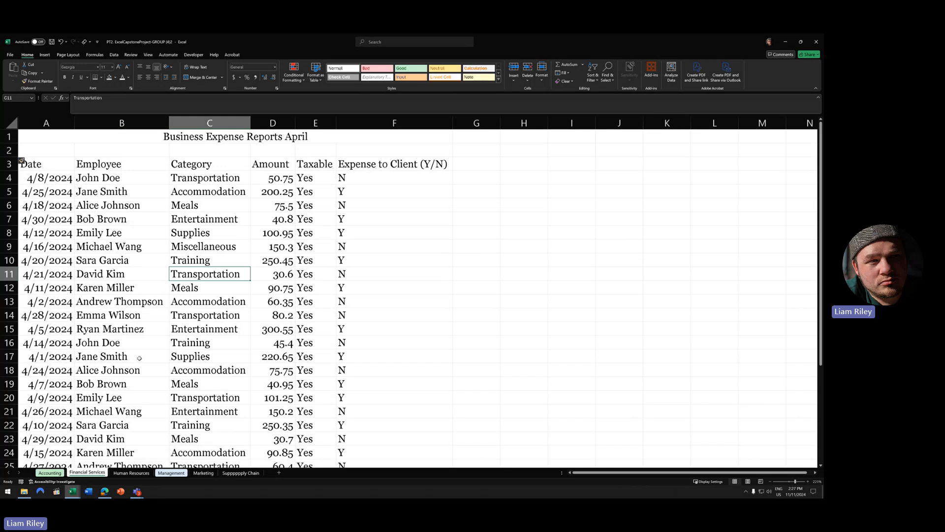
left_click(114, 54)
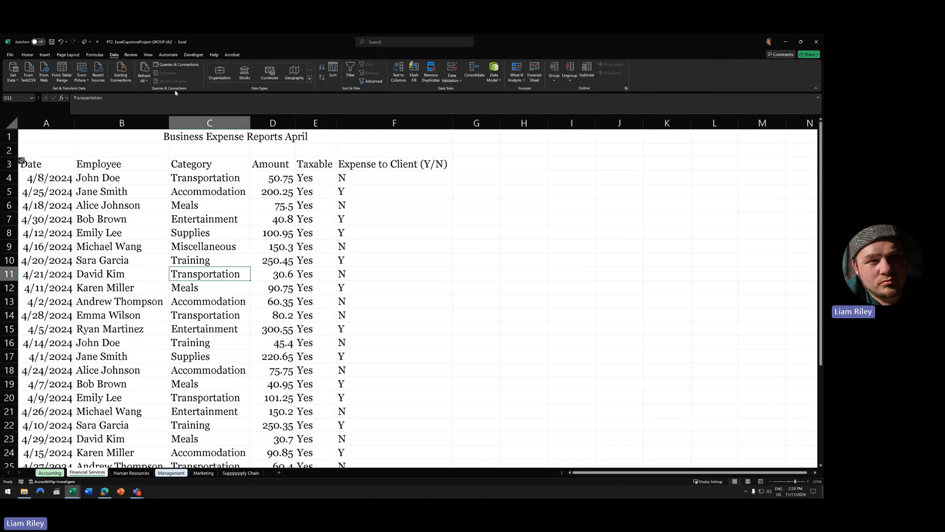
left_click(165, 235)
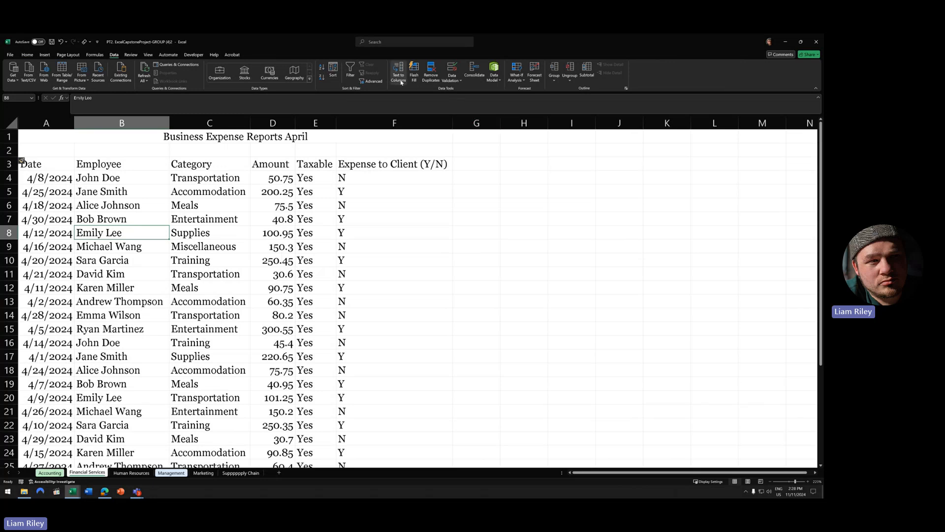
left_click(432, 74)
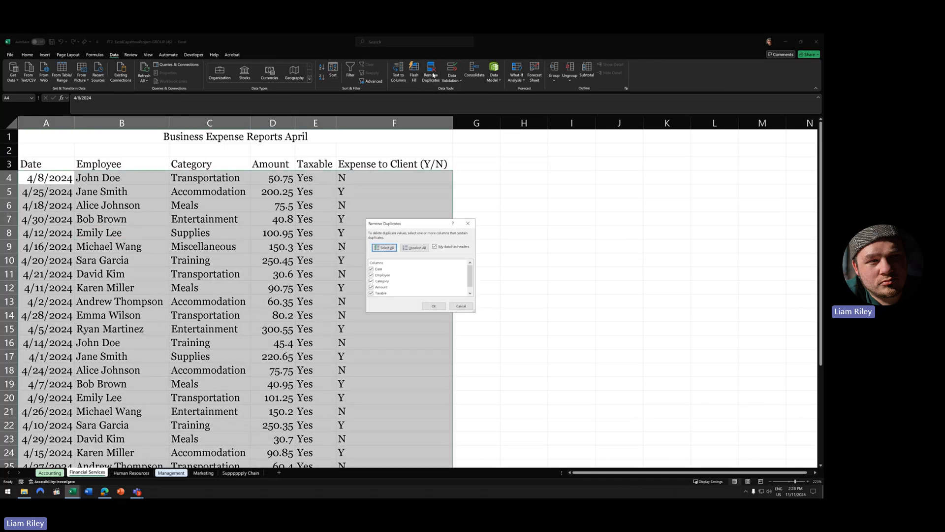
scroll(398, 286, "down", 1)
left_click(433, 306)
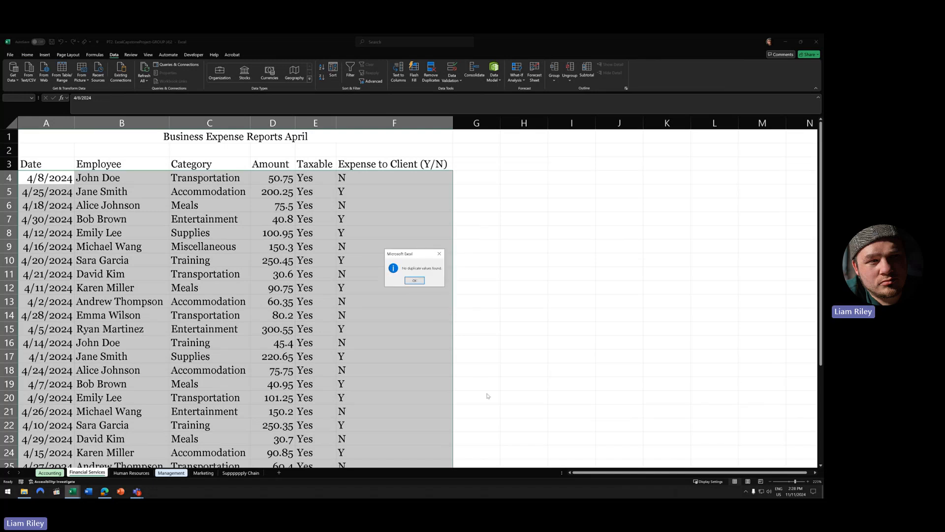
left_click(407, 281)
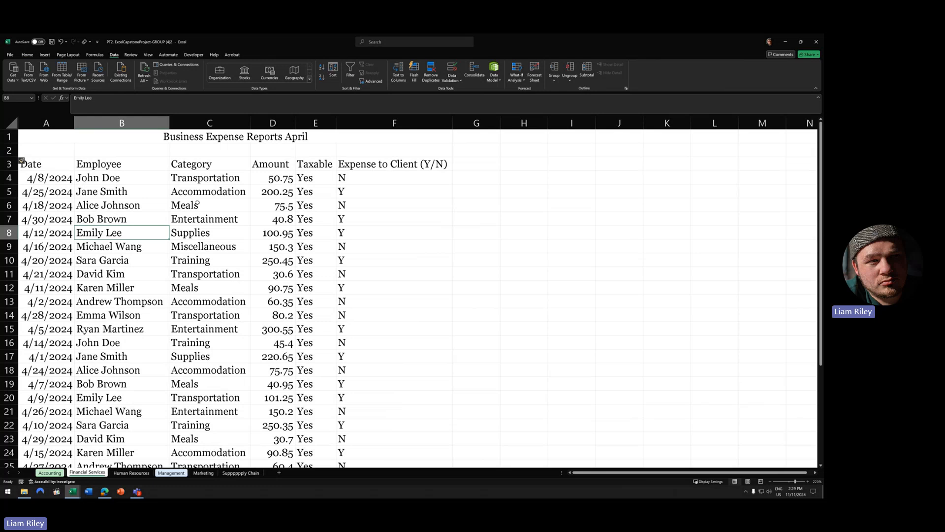
- Convert $A$3:$F$33 into a table using its existing headers, undoing a headerless first attempt
left_click(44, 54)
left_click(60, 71)
left_click(391, 280)
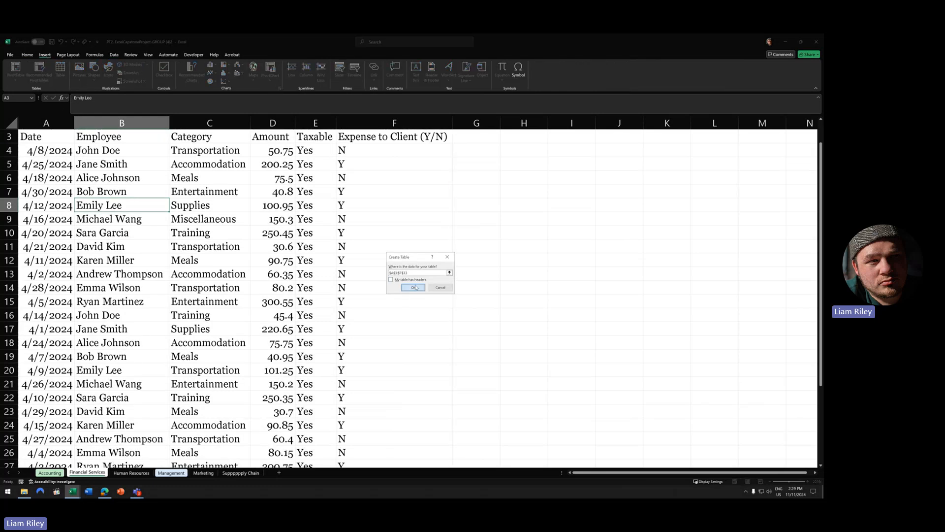
left_click(413, 288)
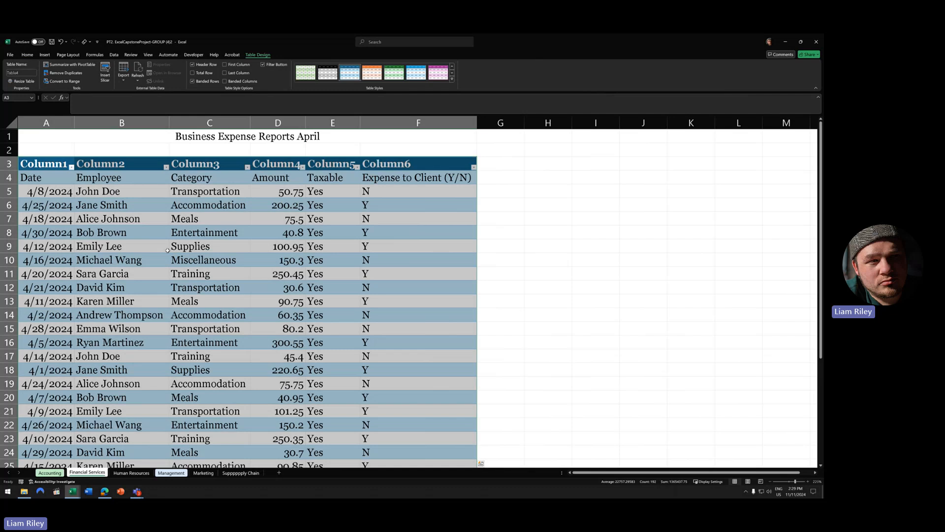
left_click(60, 41)
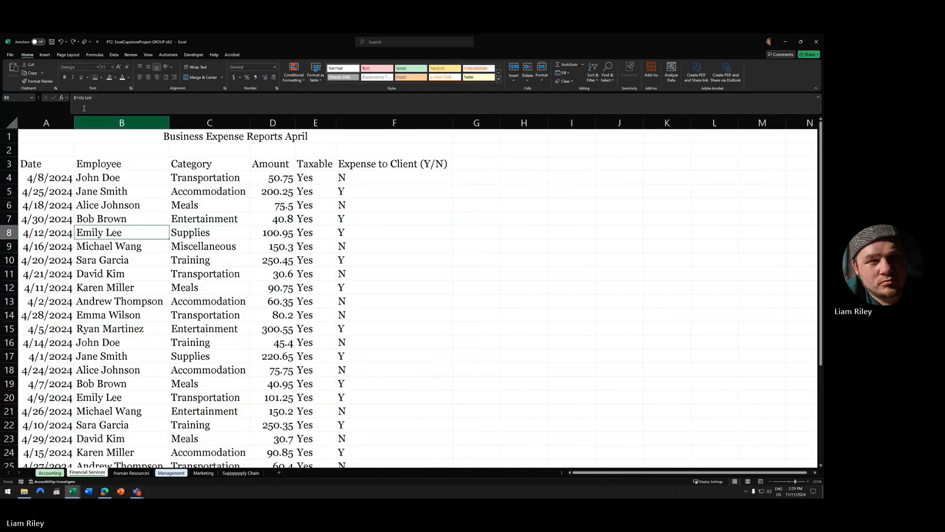
left_click(44, 54)
left_click(60, 69)
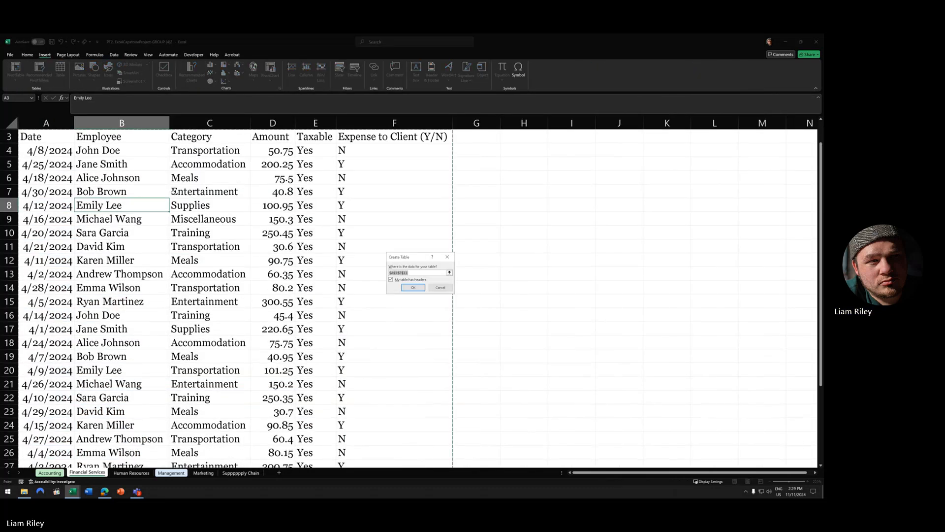
scroll(183, 276, "up", 1)
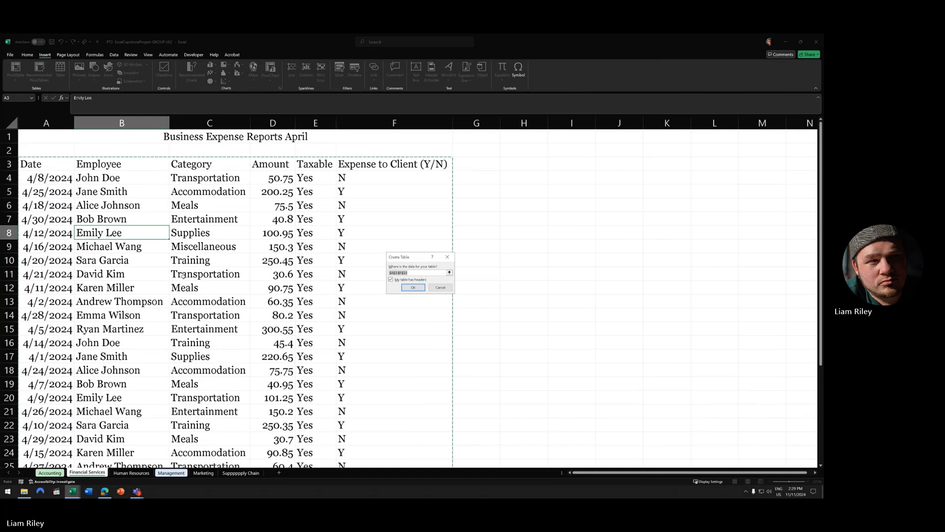
left_click(411, 288)
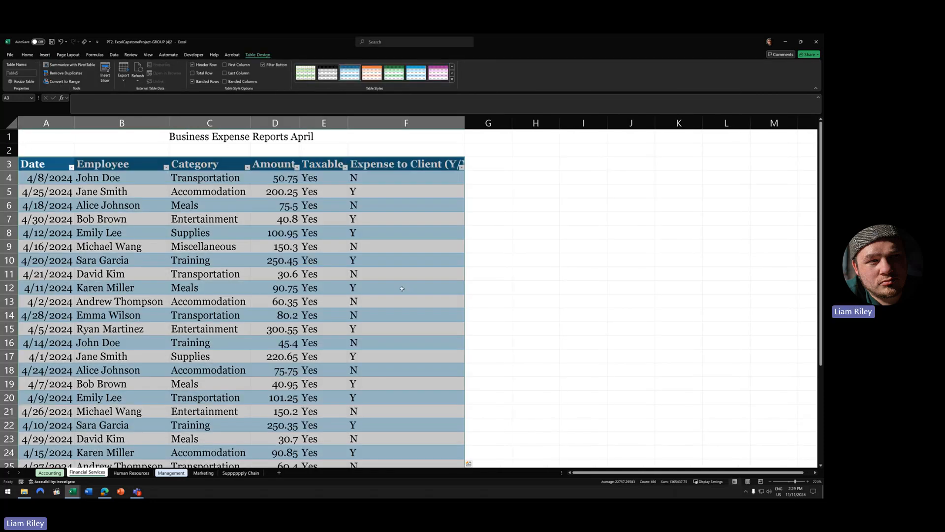
key("Right")
key("Right")
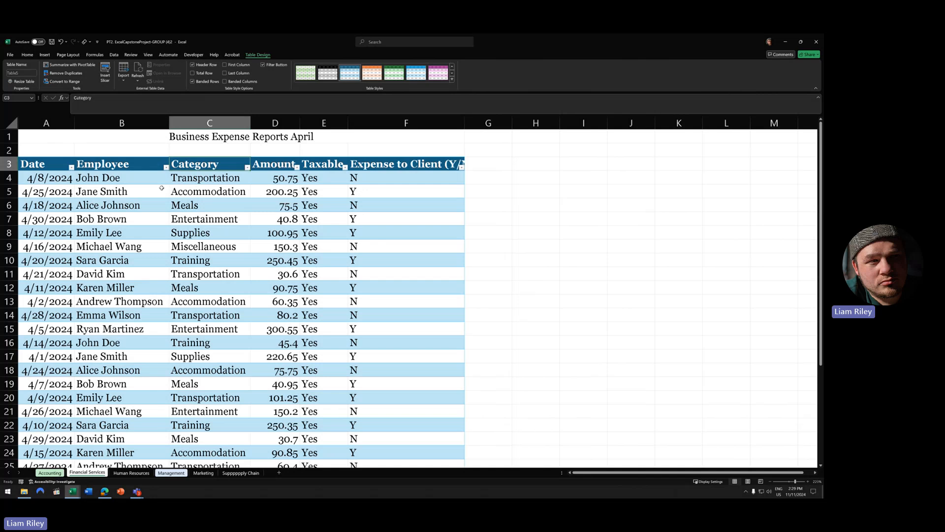
- Filter the Employee column to a single employee and autofit column F
left_click(166, 167)
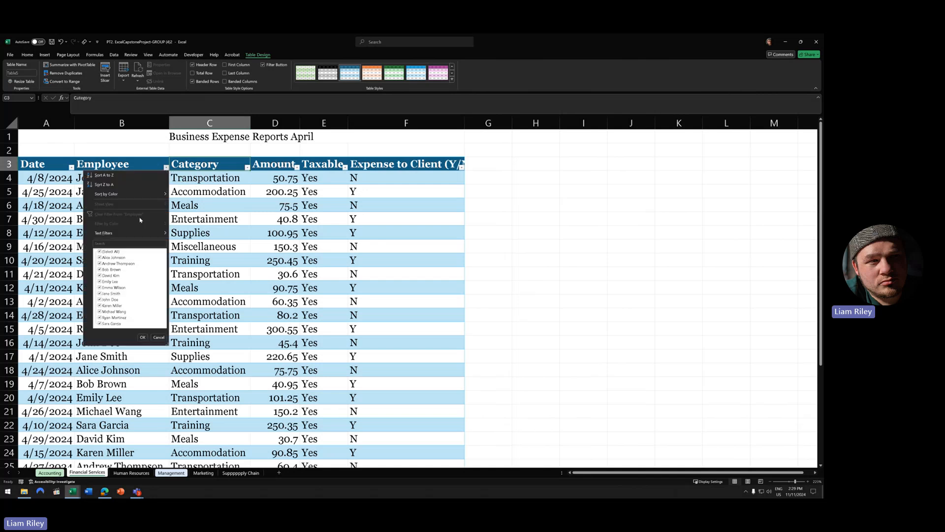
left_click(99, 253)
left_click(100, 293)
left_click(143, 337)
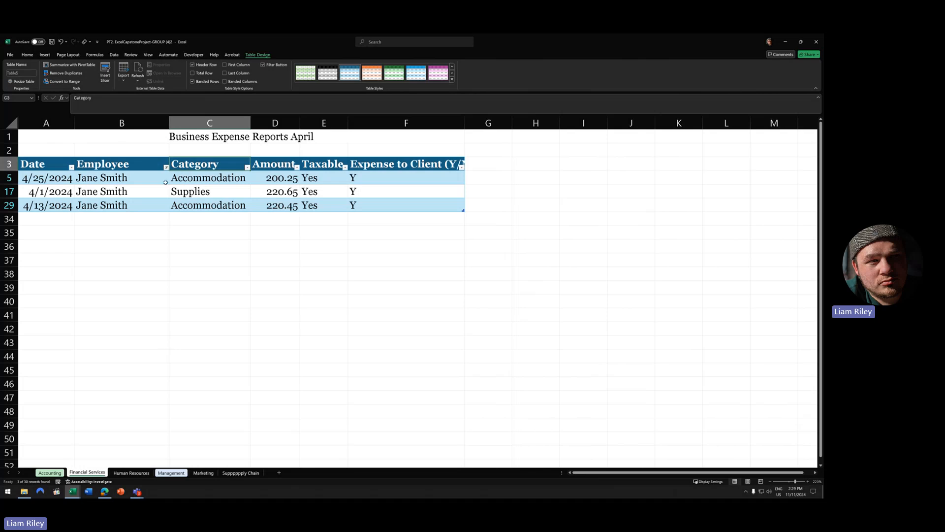
double_click(464, 123)
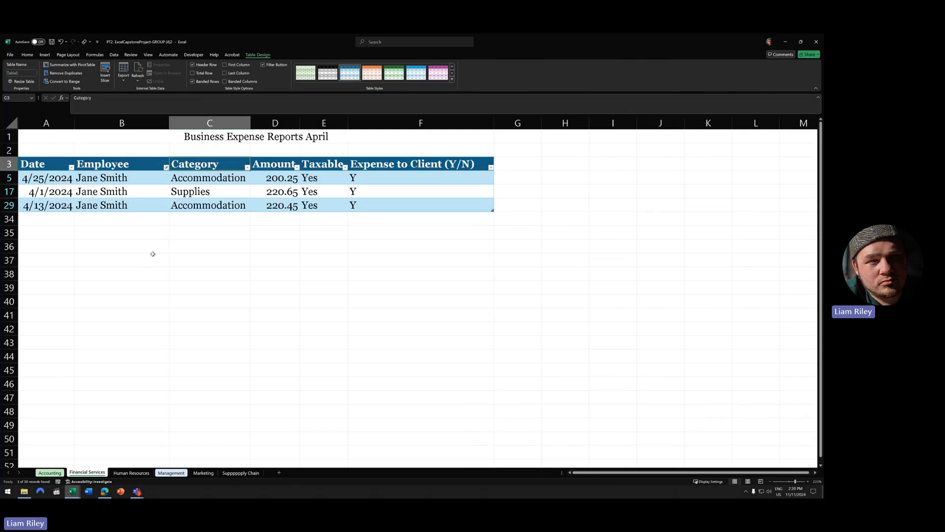
- Add a second employee to the filter, then undo both filter changes
left_click(166, 167)
left_click(100, 269)
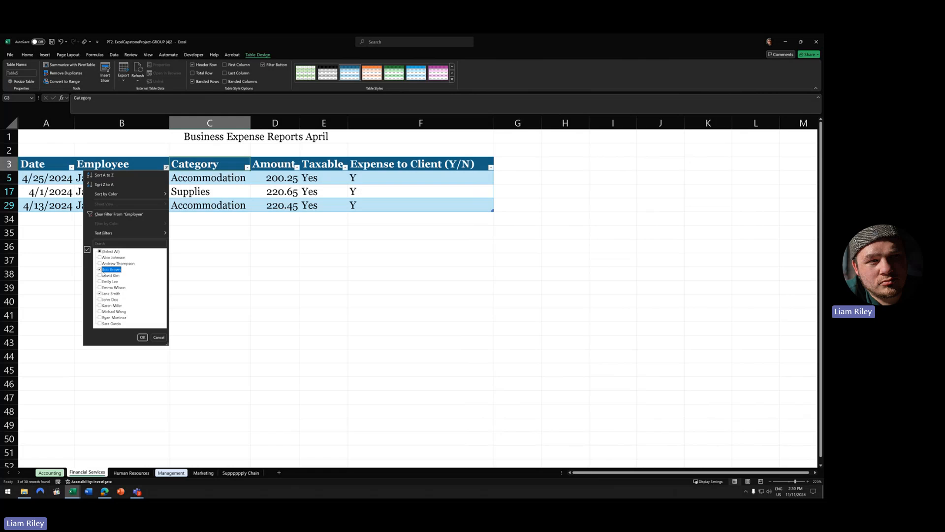
left_click(142, 337)
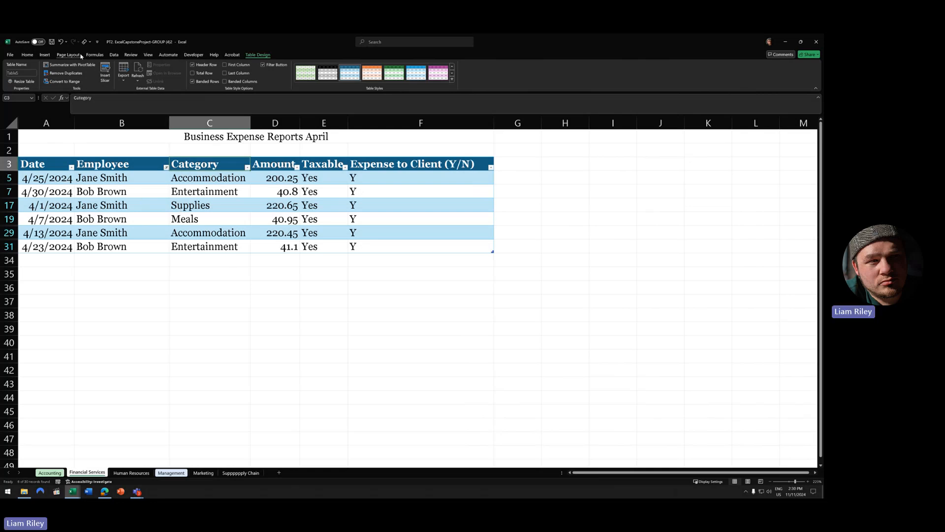
left_click(61, 42)
left_click(62, 43)
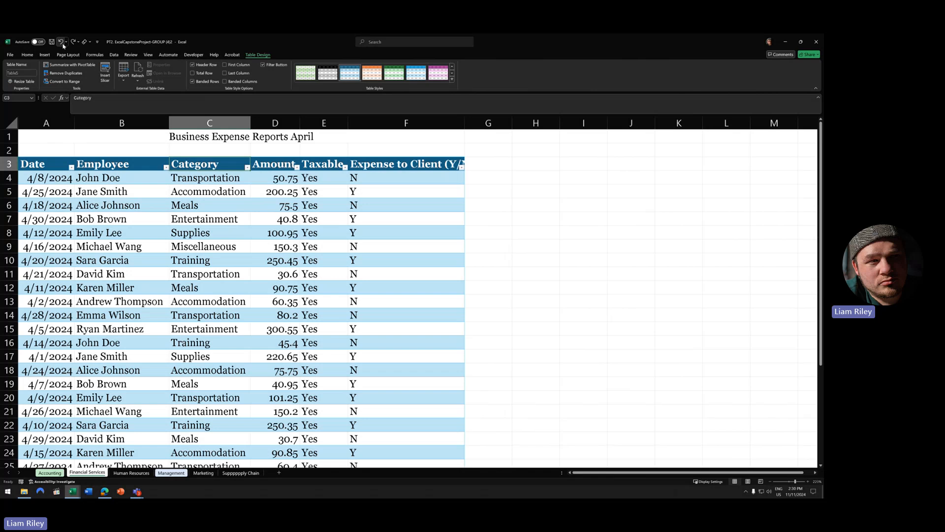
scroll(189, 288, "down", 6)
scroll(189, 288, "up", 5)
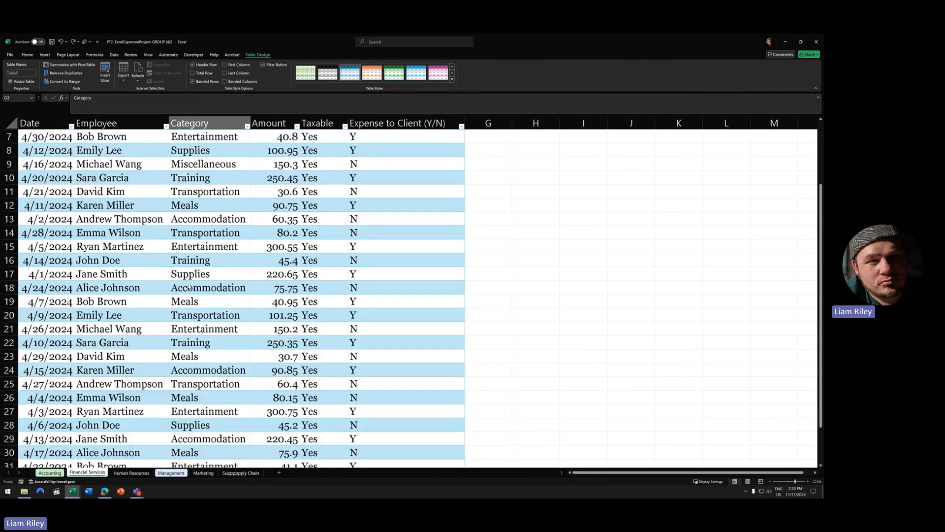
scroll(189, 287, "up", 2)
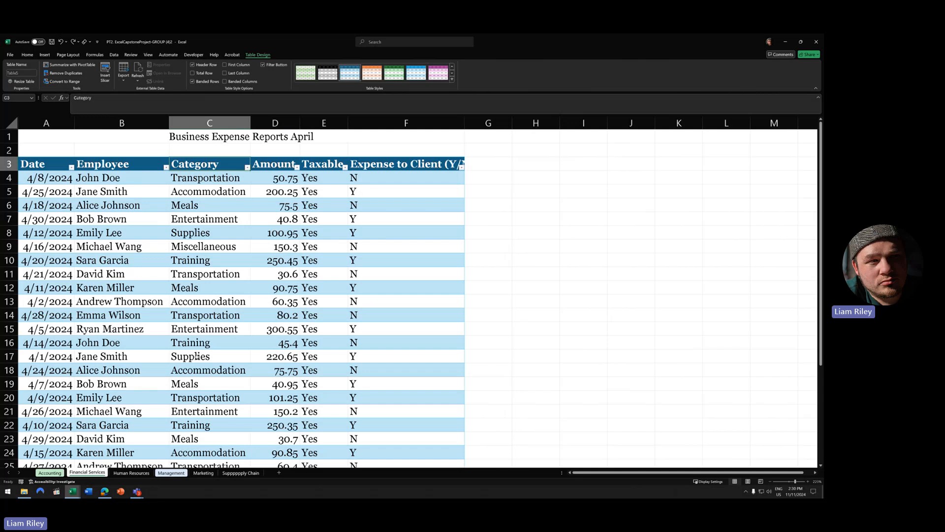
- Undo the table formatting to leave a plain range, review it, then show the Data ribbon
left_click(60, 41)
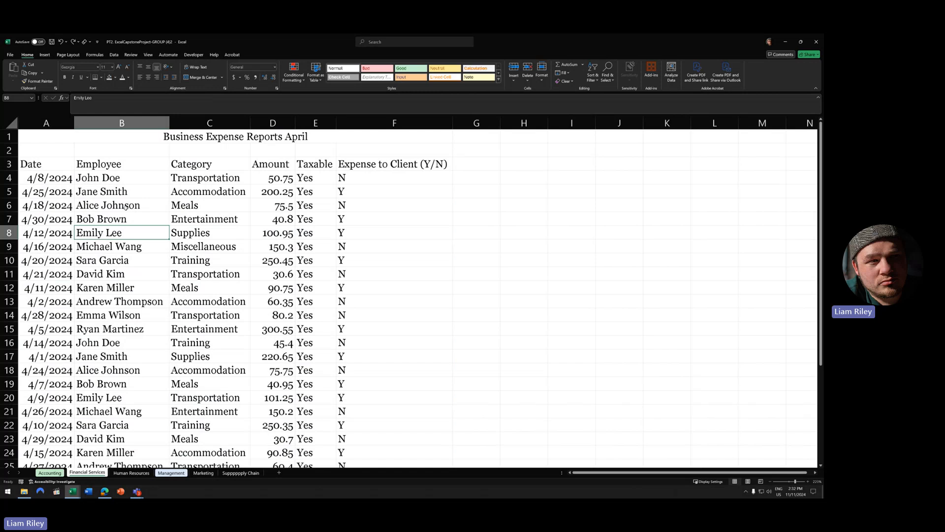
scroll(152, 303, "down", 2)
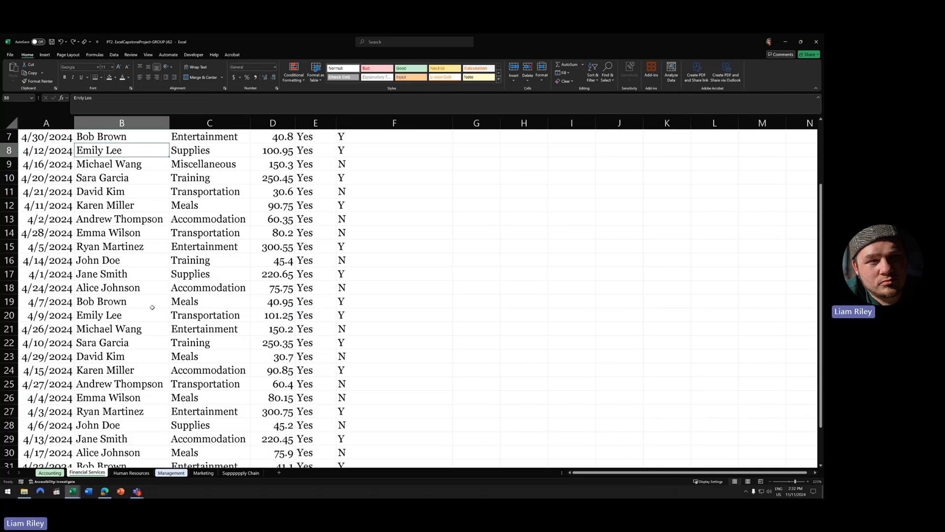
scroll(154, 302, "up", 2)
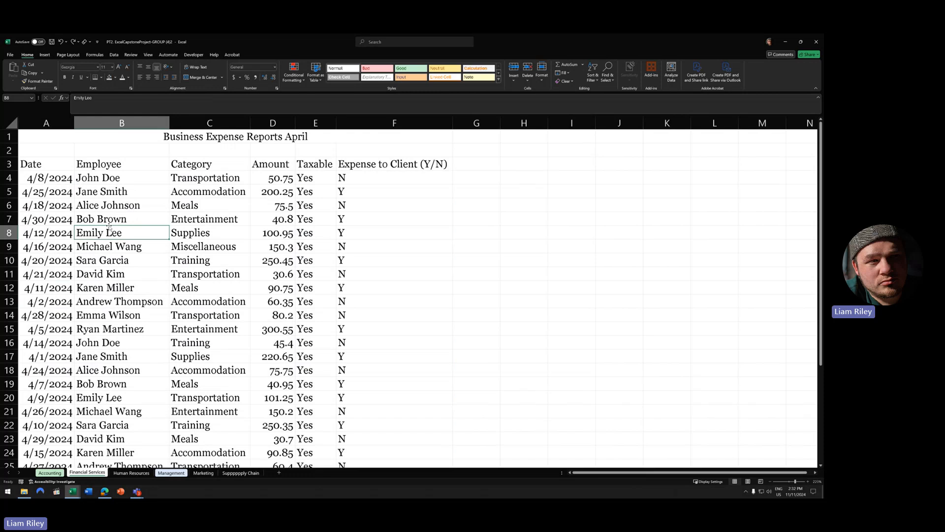
scroll(130, 398, "down", 4)
scroll(130, 398, "up", 4)
scroll(133, 344, "down", 4)
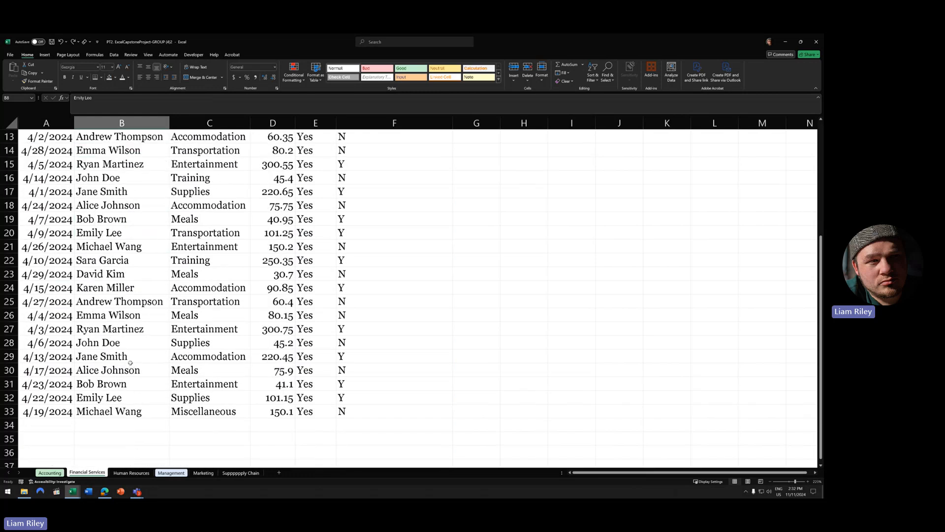
scroll(133, 367, "up", 4)
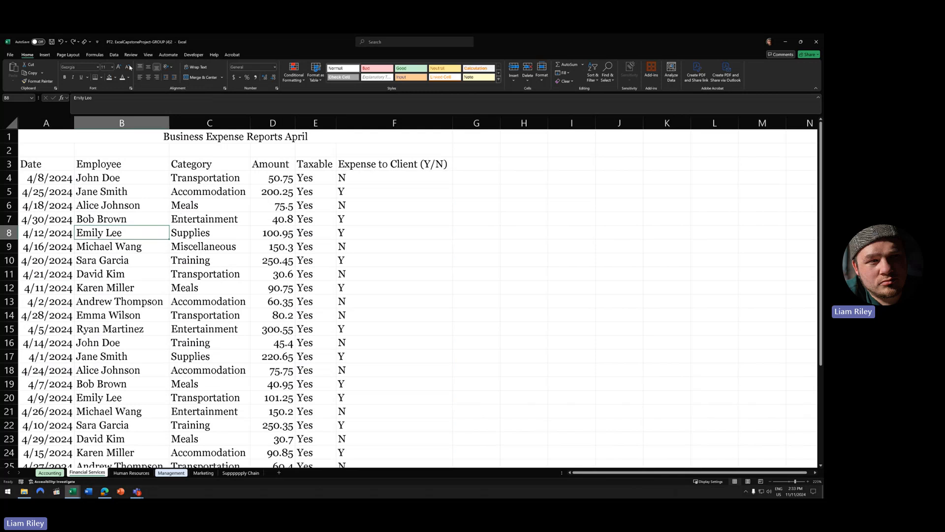
left_click(113, 55)
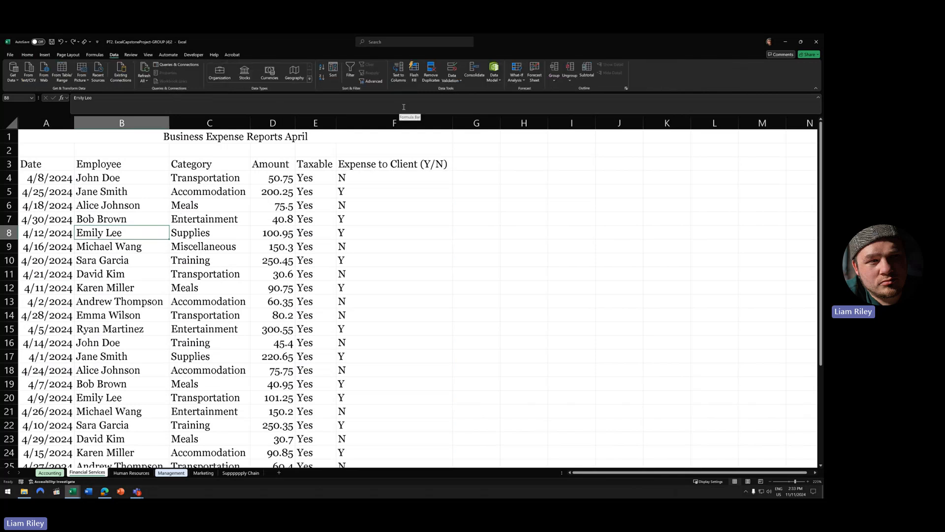
- Sort the expense data A to Z by the Employee column
left_click(334, 71)
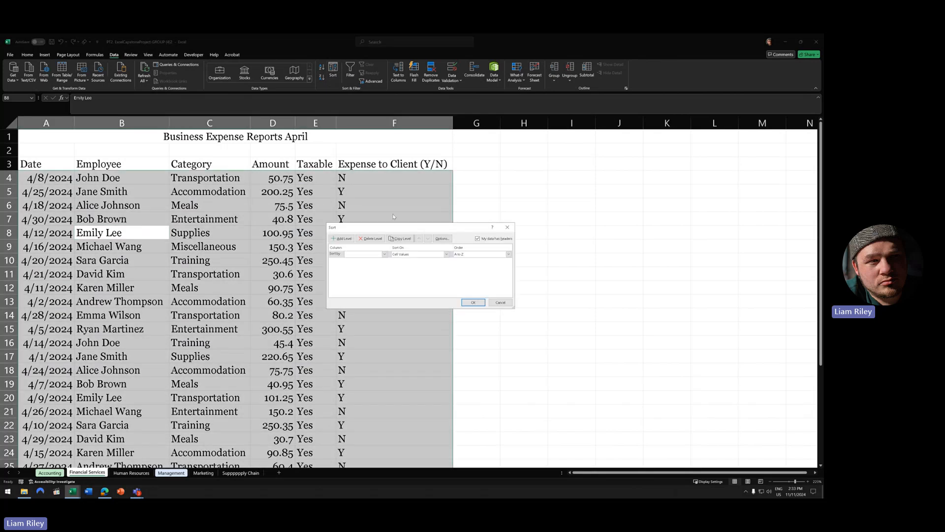
left_click(384, 254)
left_click(365, 266)
left_click(472, 301)
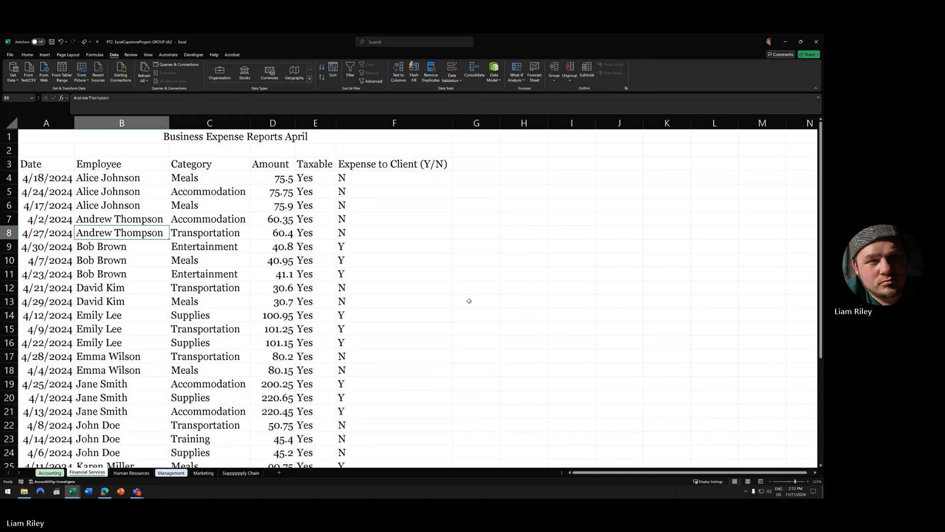
left_click_drag(8, 177, 9, 370)
left_click(8, 219)
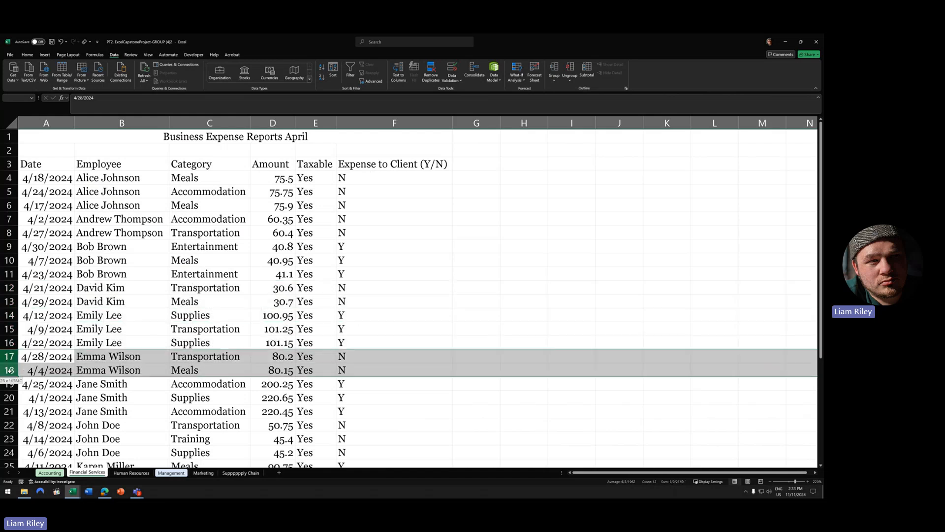
scroll(86, 347, "down", 6)
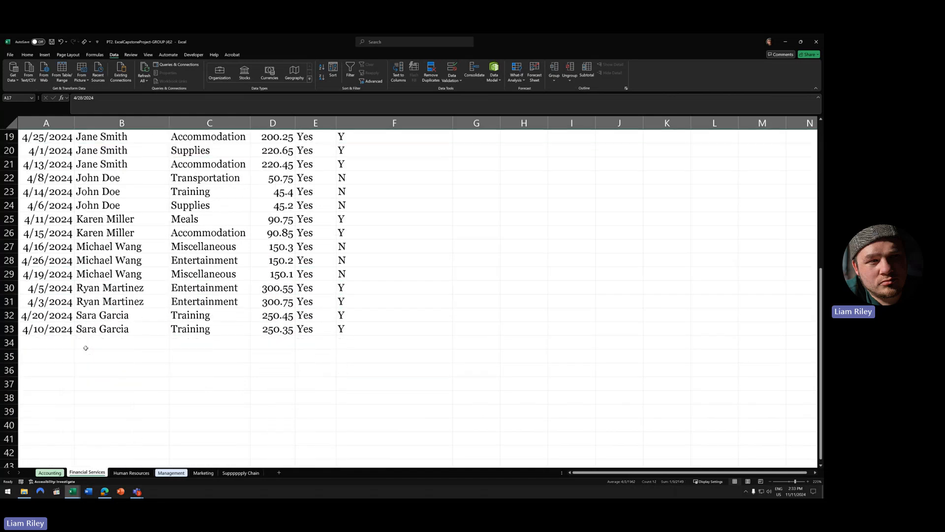
scroll(85, 346, "up", 6)
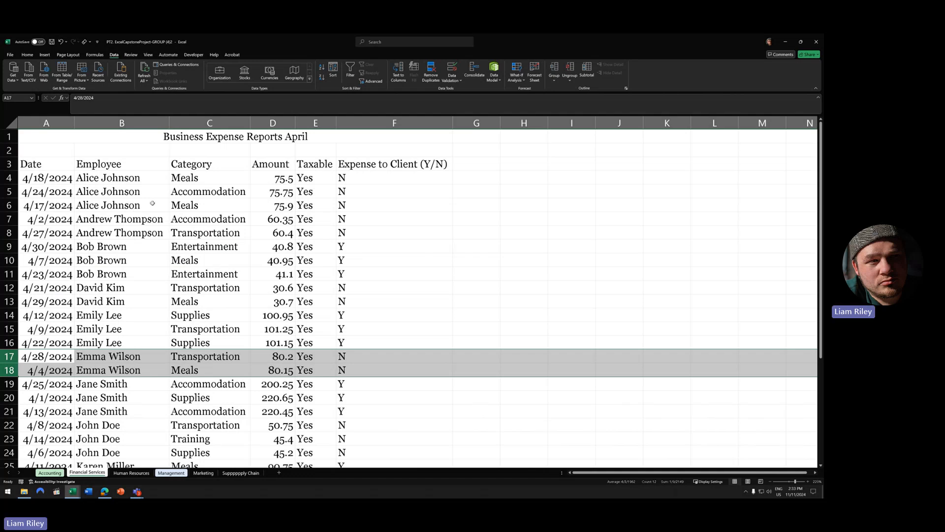
left_click(219, 221)
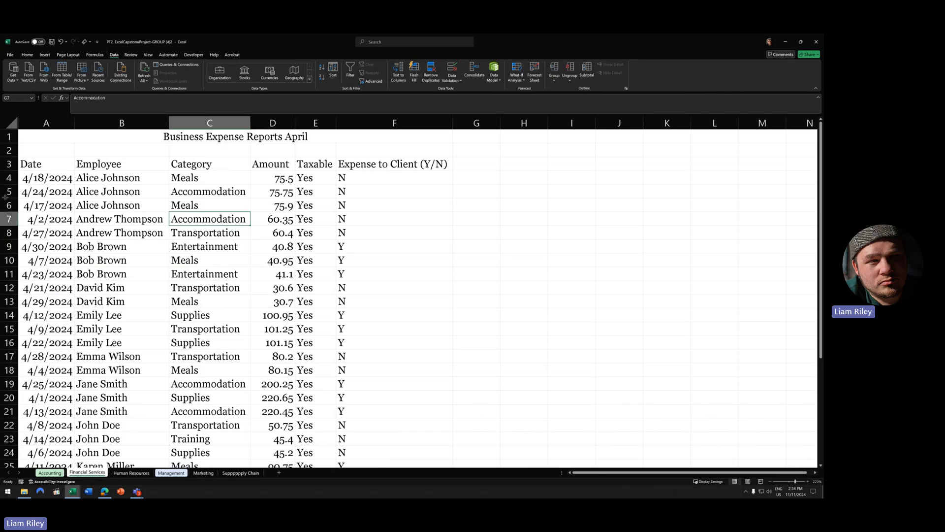
right_click(9, 219)
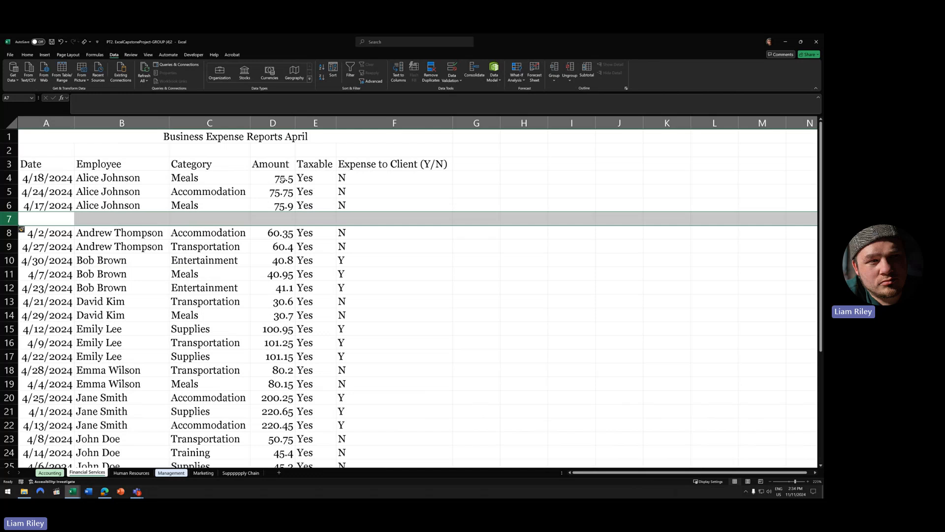
left_click_drag(283, 179, 283, 219)
left_click(28, 54)
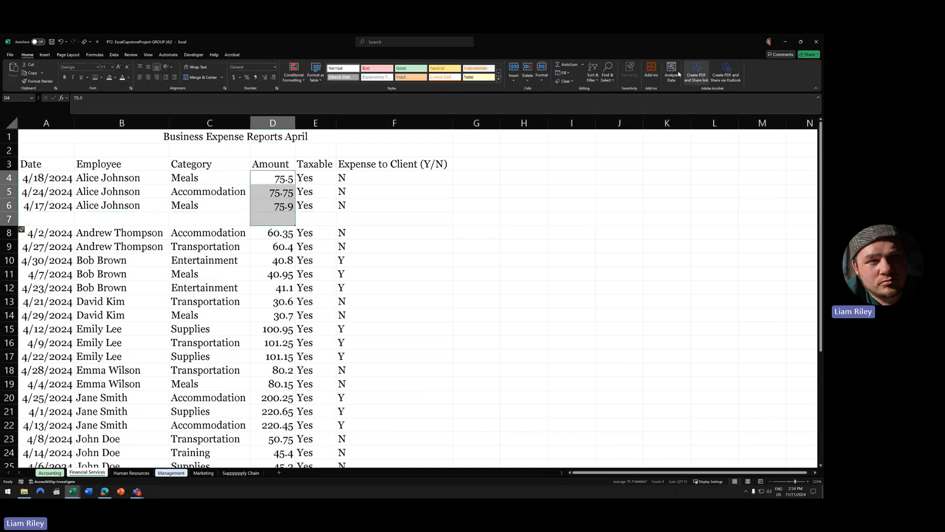
left_click(568, 64)
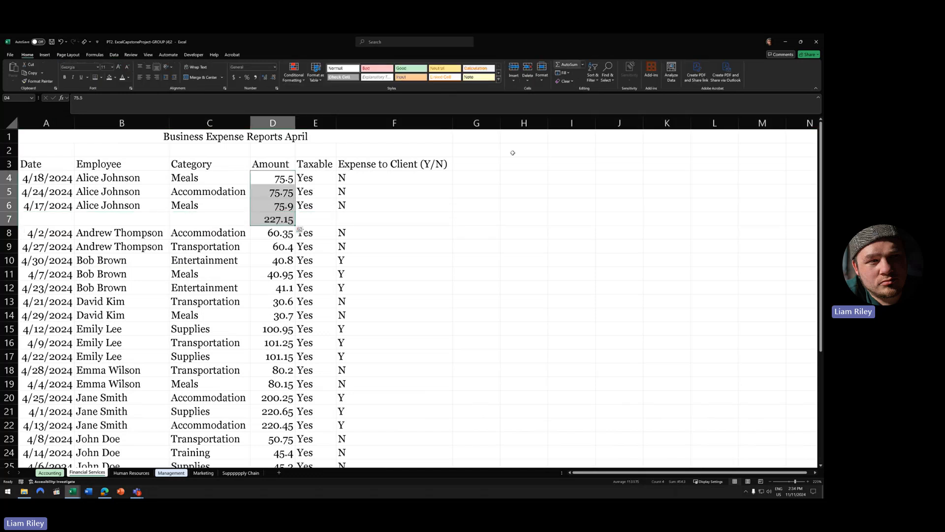
left_click(271, 222)
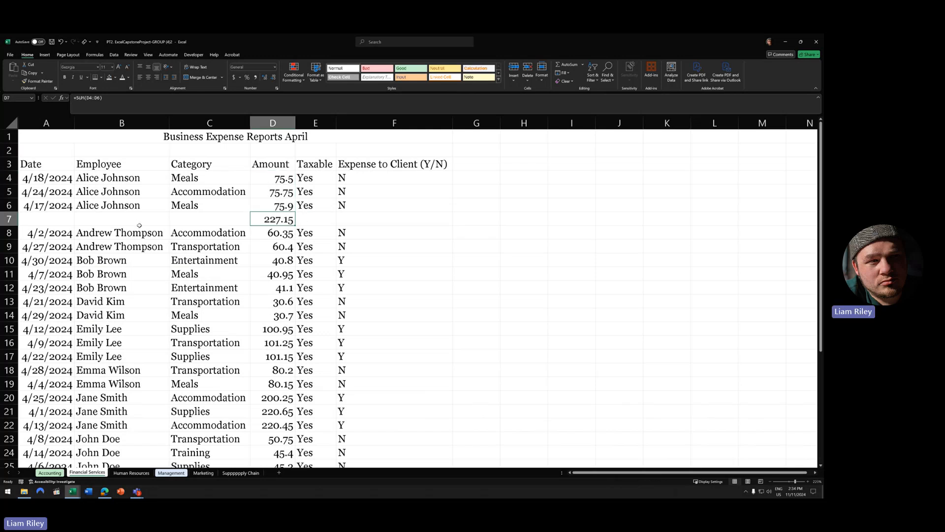
left_click(38, 228)
key("shift+space")
left_click(9, 260)
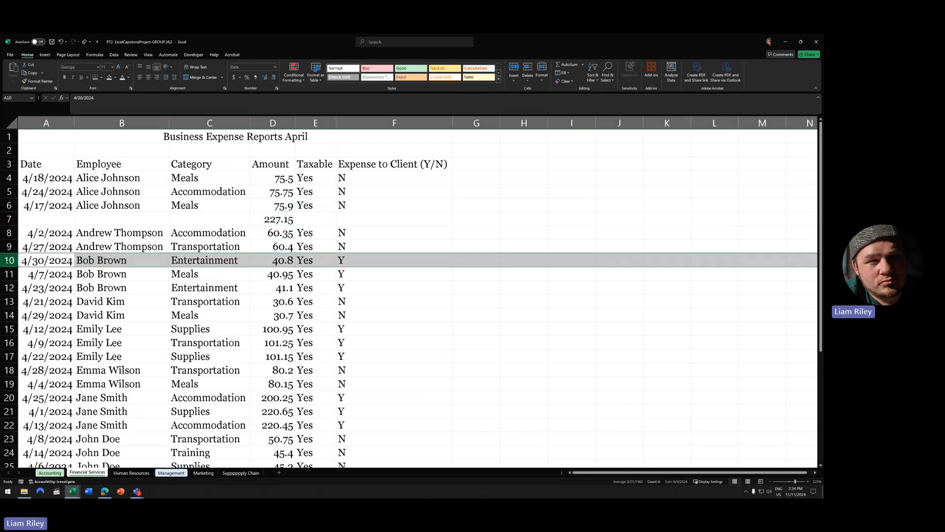
right_click(9, 260)
left_click(30, 325)
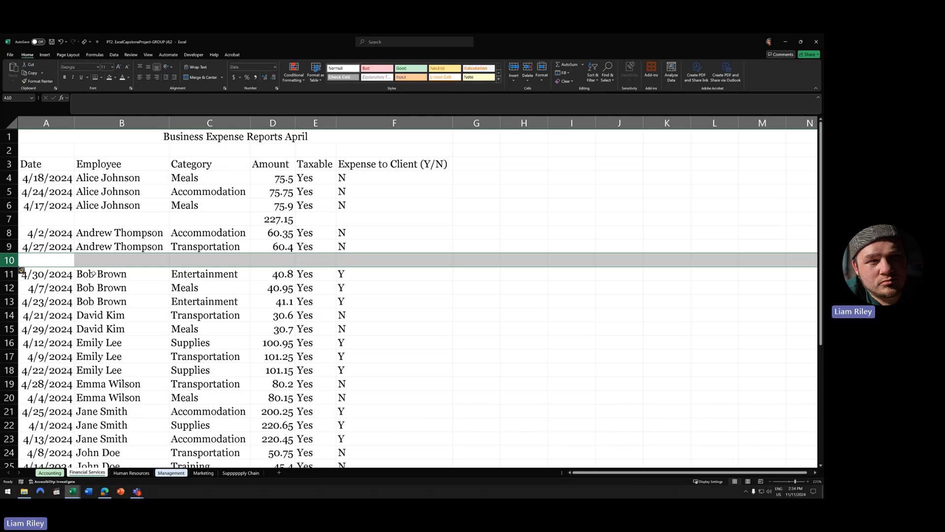
left_click_drag(252, 230, 282, 259)
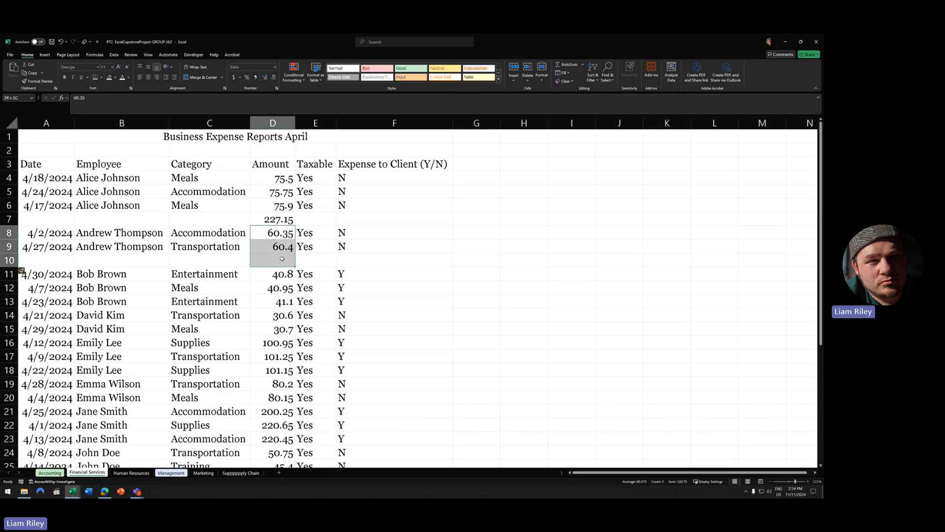
key("alt+equal")
left_click(268, 263)
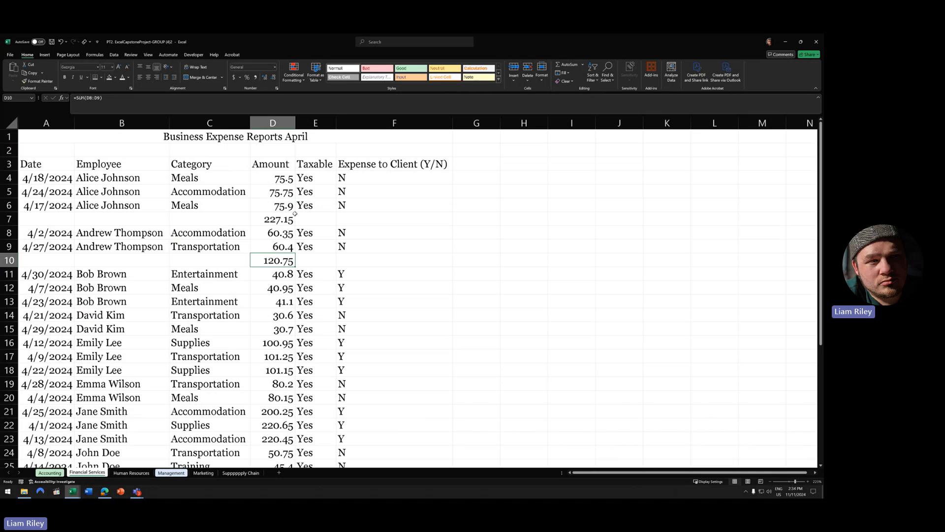
left_click(61, 42)
left_click(62, 43)
left_click(61, 42)
left_click(61, 42)
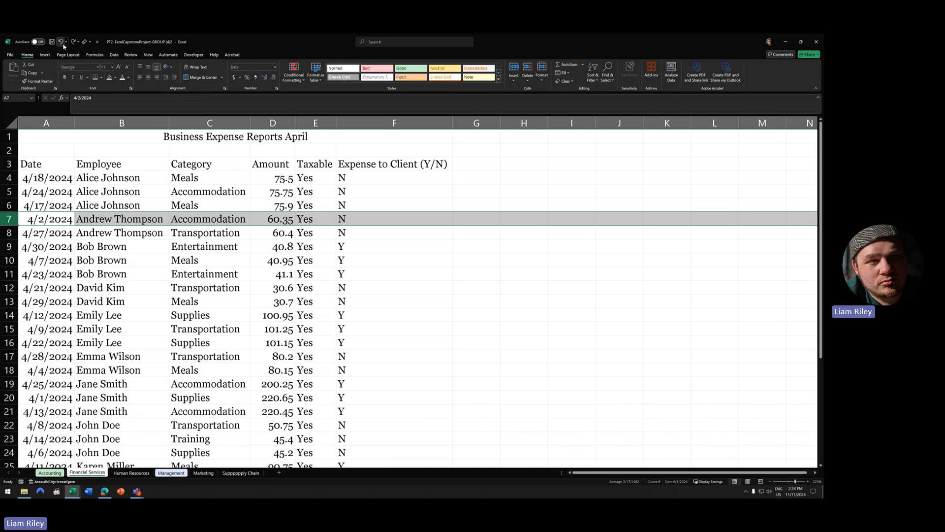
- Select a cell inside the expense list and bring up the Data ribbon tools
left_click(167, 277)
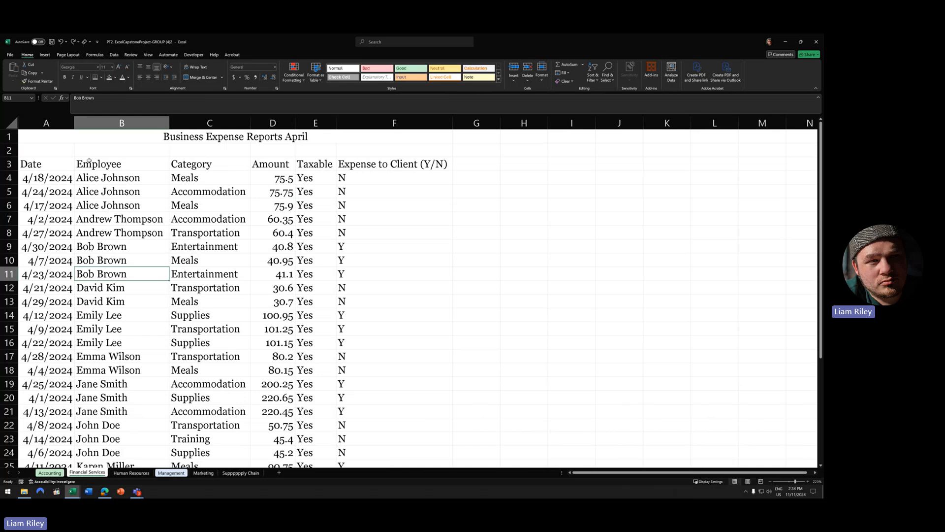
left_click(119, 209)
left_click(114, 55)
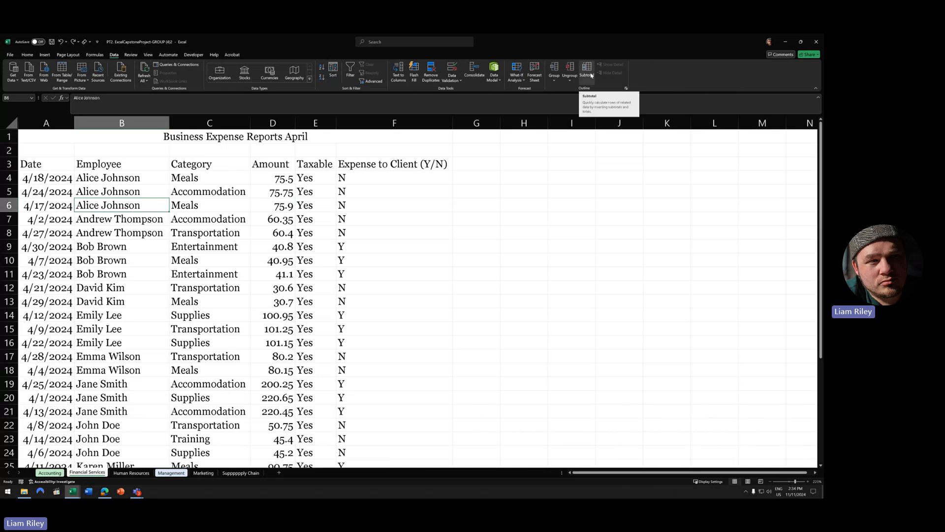
- Open the Subtotal dialog, drag it aside, and bring up Windows Start search
left_click(592, 75)
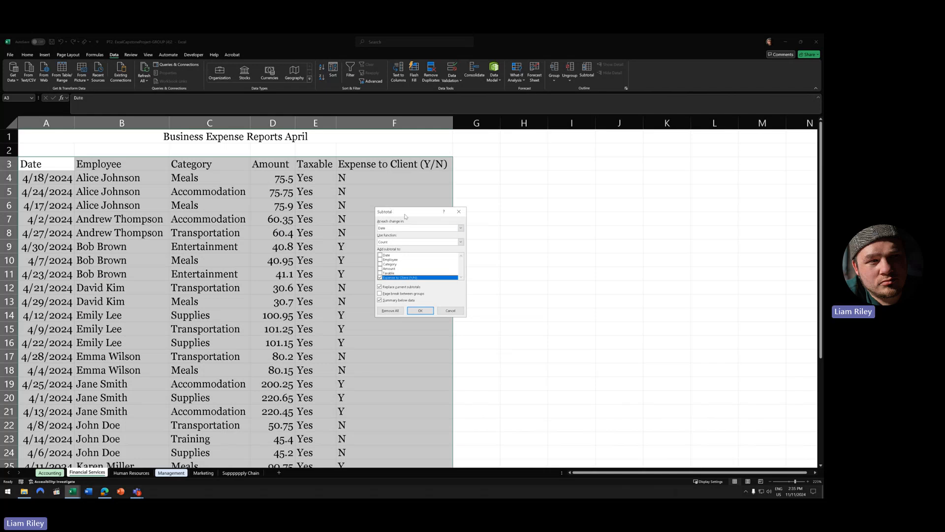
left_click_drag(409, 213, 372, 220)
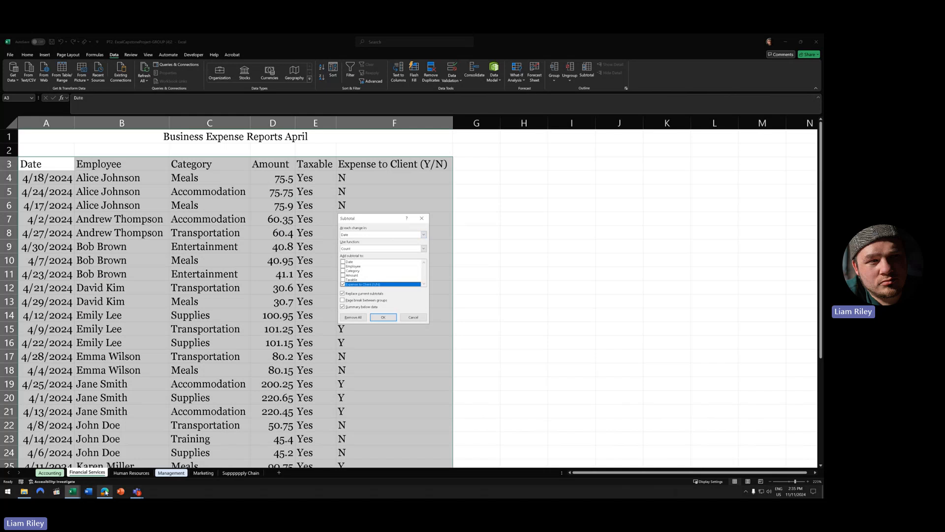
left_click(7, 491)
- Search for 'mag' and launch Windows Magnifier
type("mag")
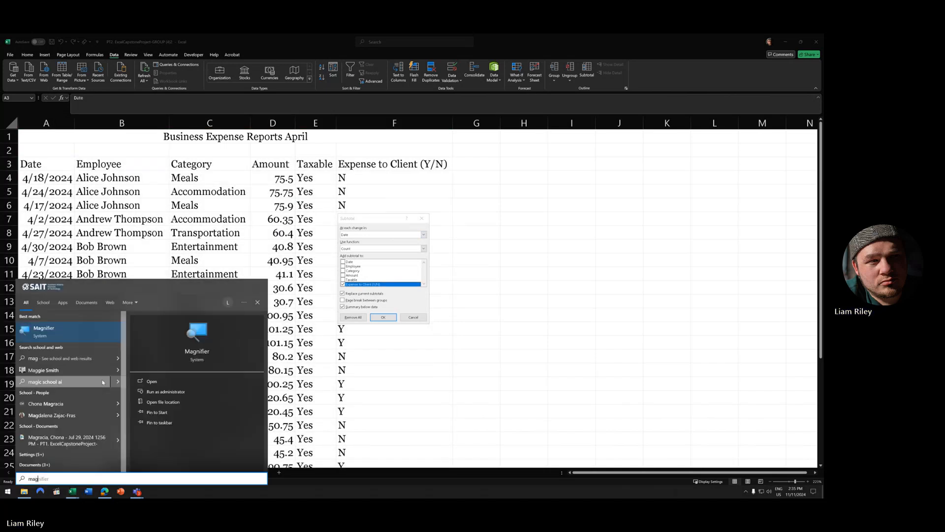
left_click(93, 337)
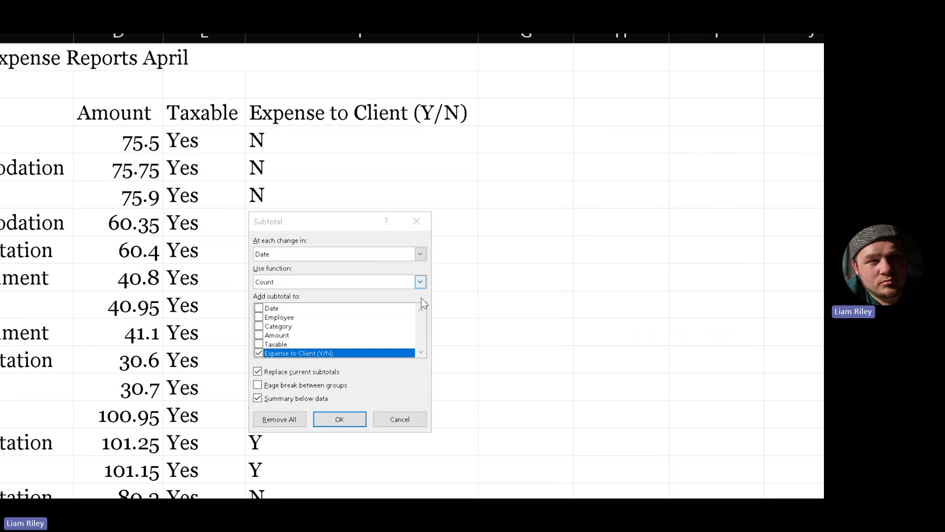
- Uncheck Expense to Client and set subtotals to Sum Amount at each change in Employee
left_click(420, 281)
left_click(355, 279)
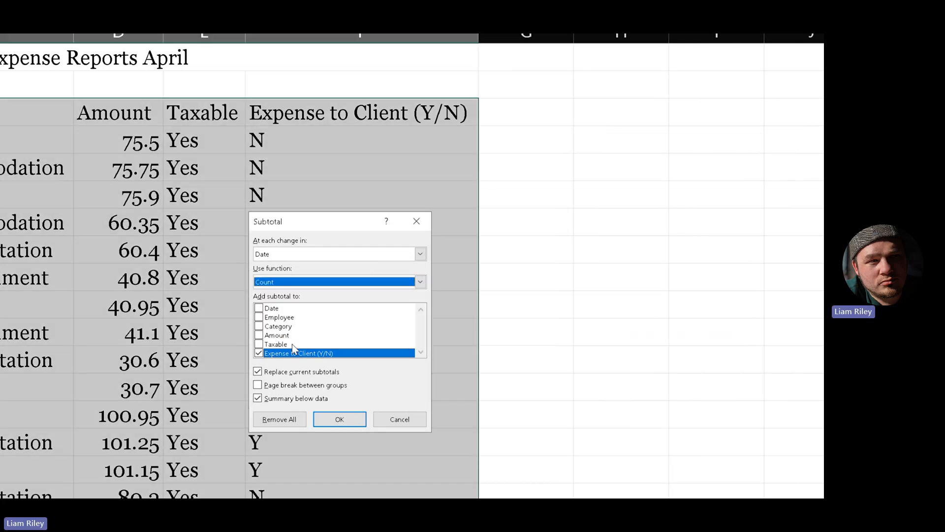
left_click(296, 354)
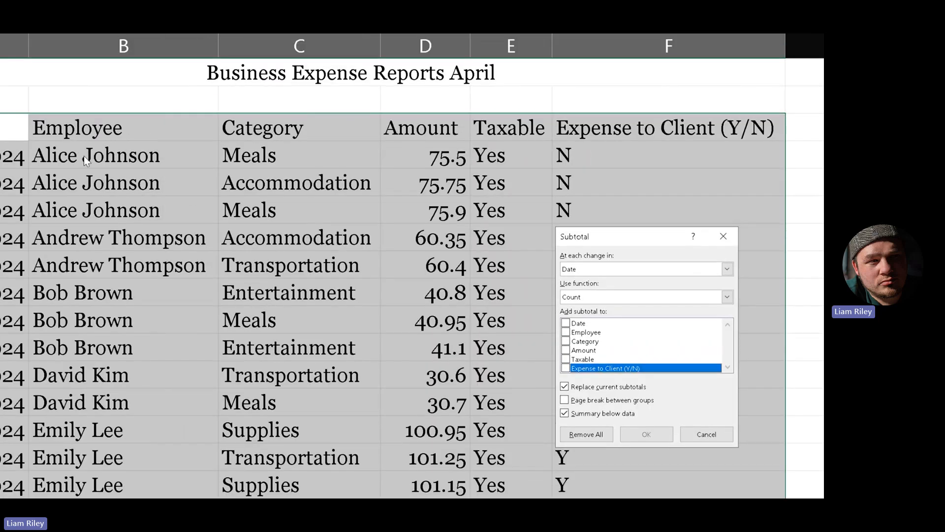
left_click_drag(655, 240, 408, 177)
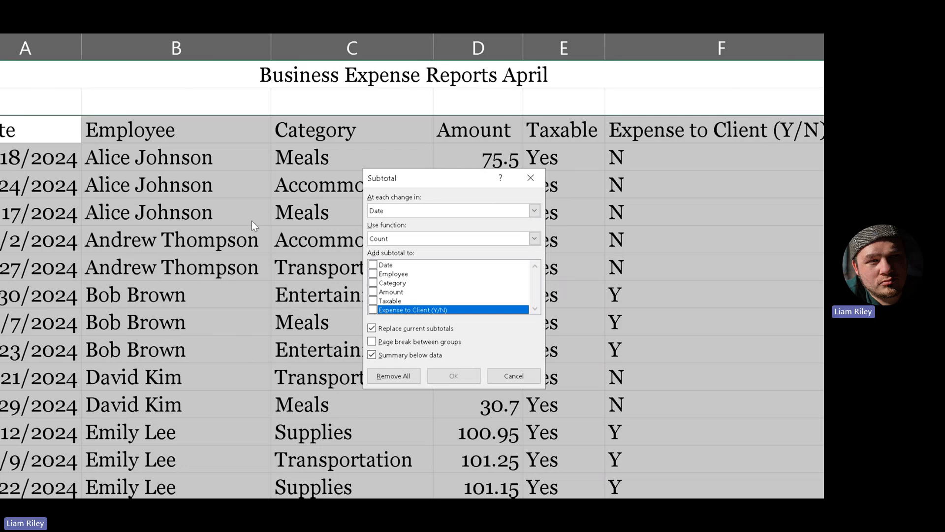
left_click(534, 211)
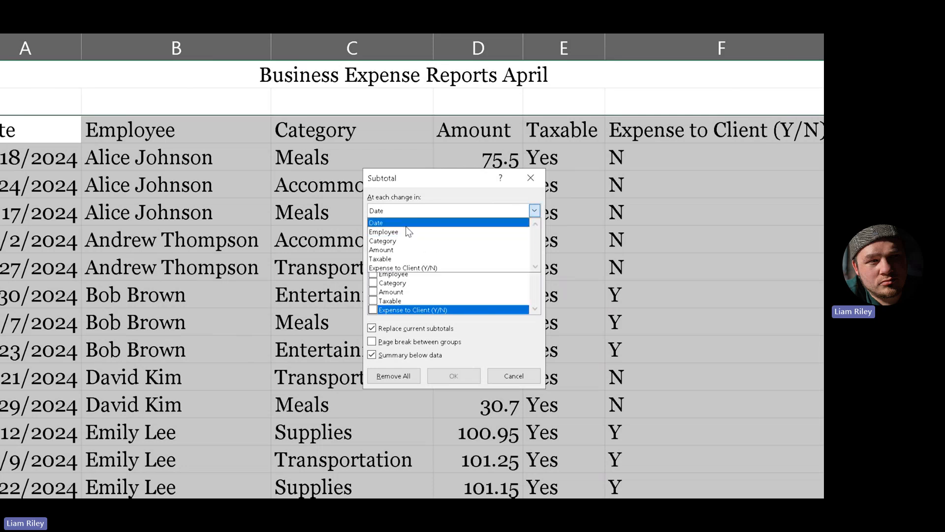
left_click(406, 232)
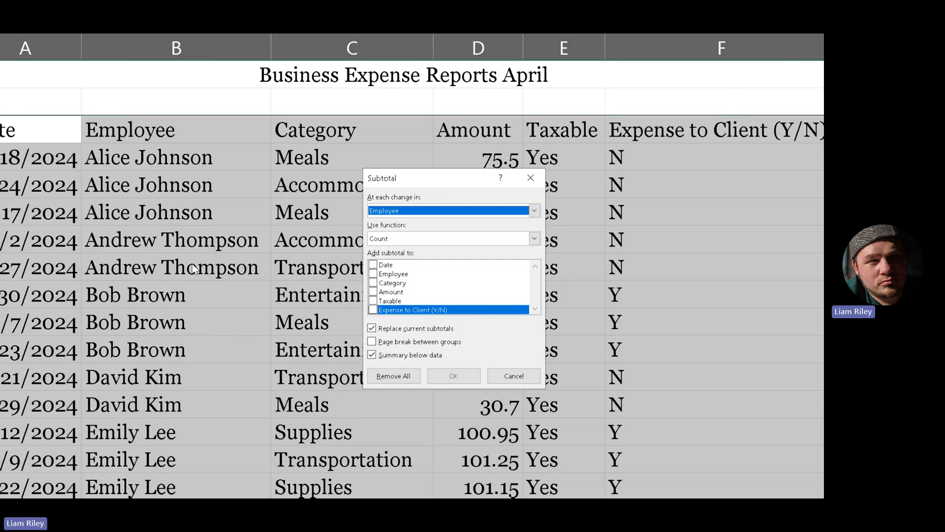
left_click(400, 238)
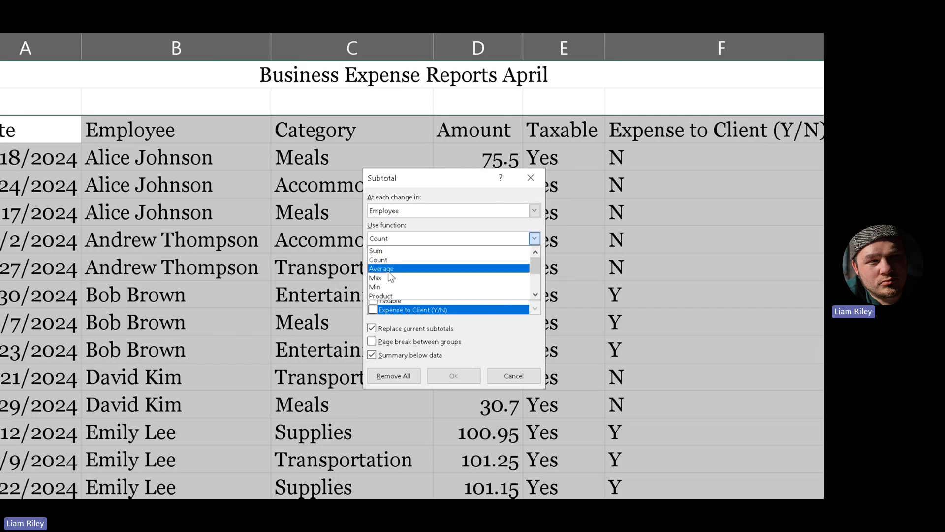
left_click(378, 251)
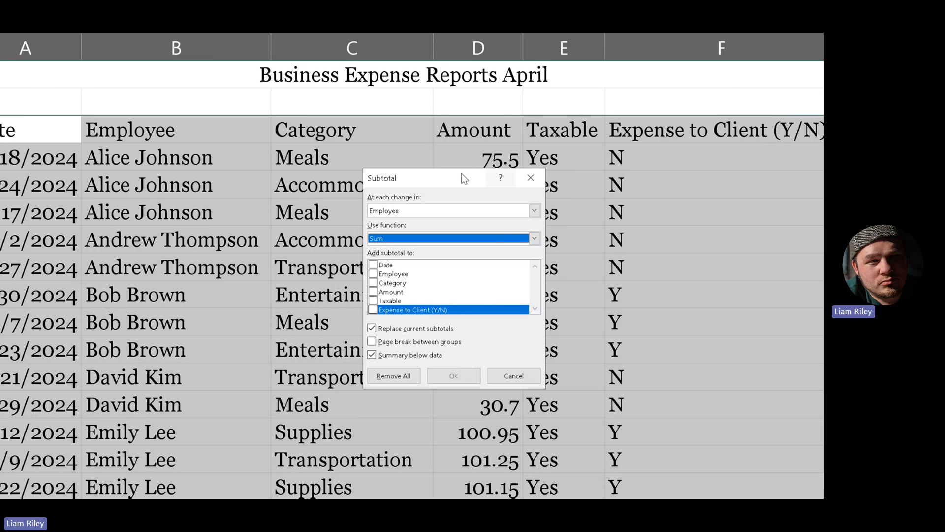
left_click_drag(464, 178, 411, 214)
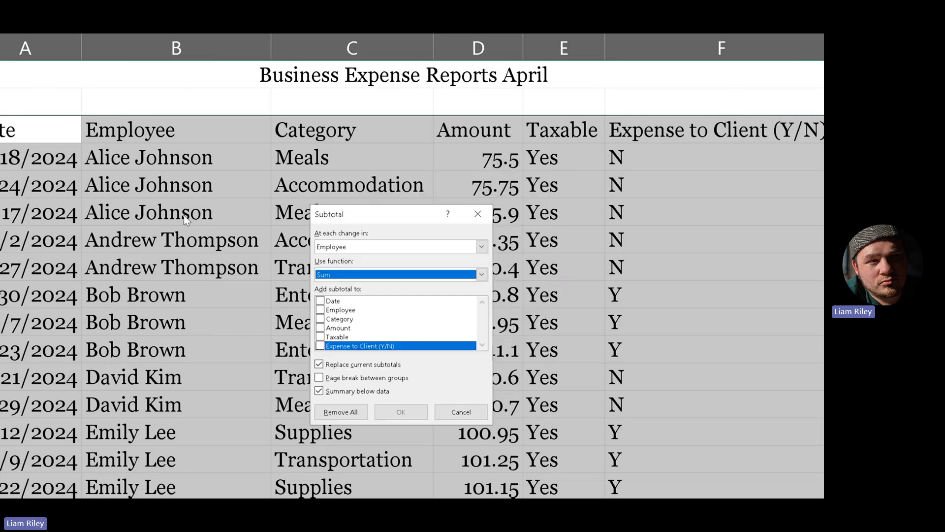
left_click(320, 328)
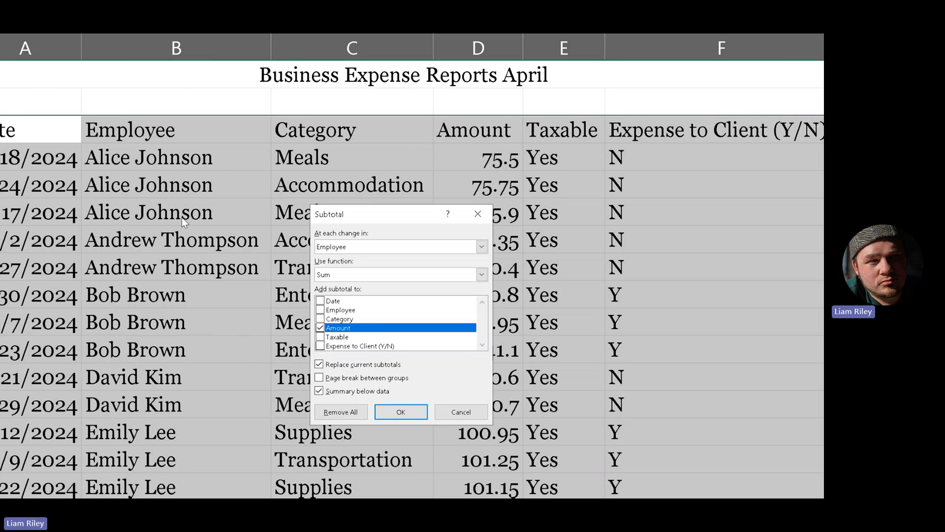
left_click_drag(388, 219, 304, 218)
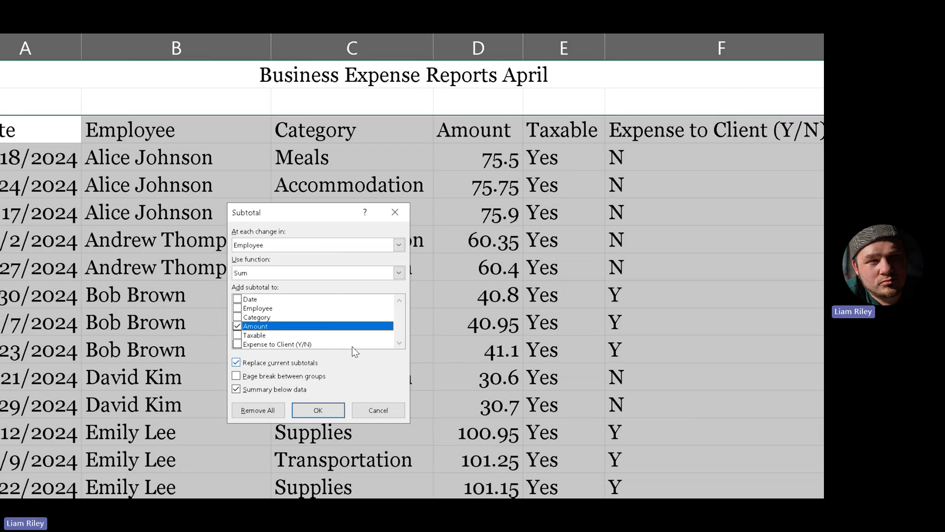
- Insert the Employee subtotals and return Magnifier to 100%
left_click(331, 411)
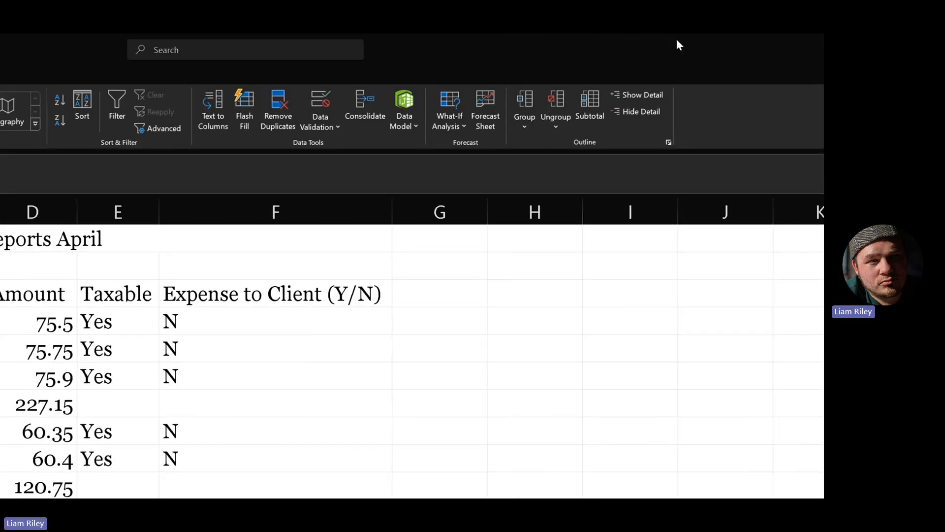
left_click(245, 174)
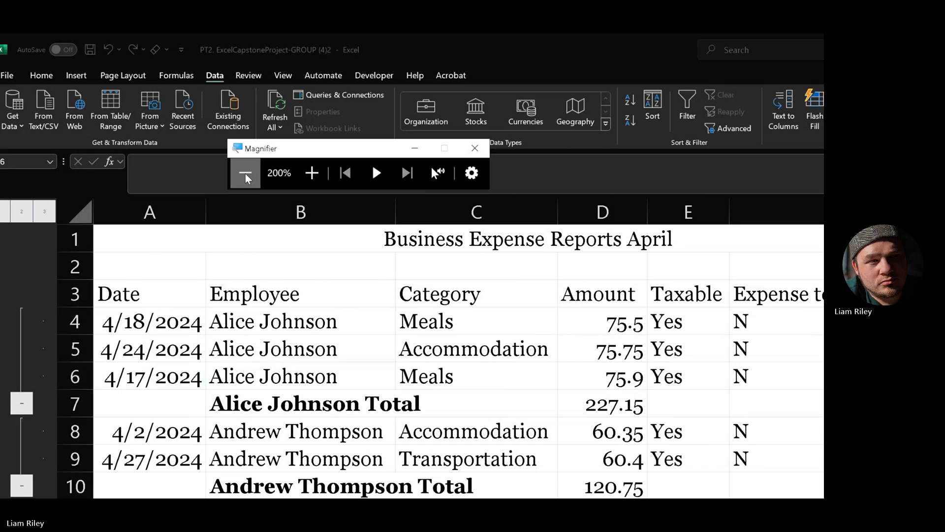
scroll(320, 261, "down", 9)
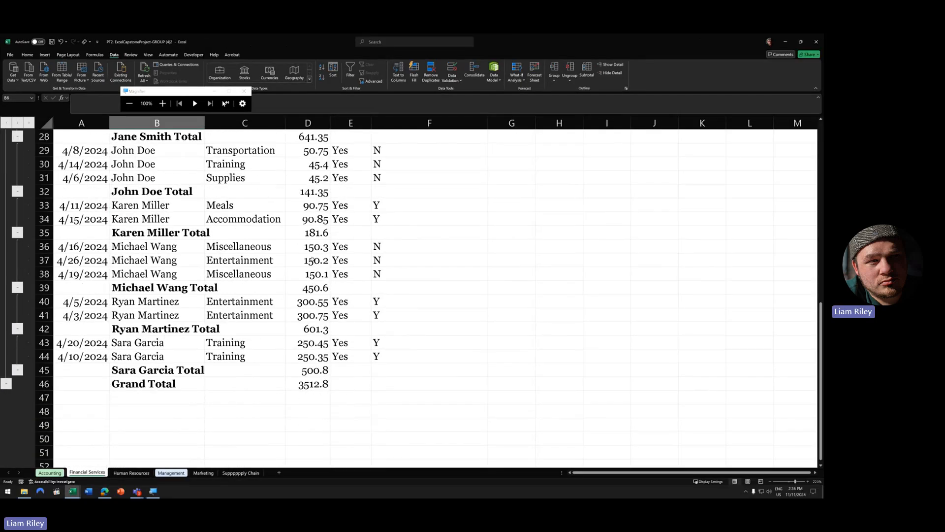
scroll(315, 261, "up", 9)
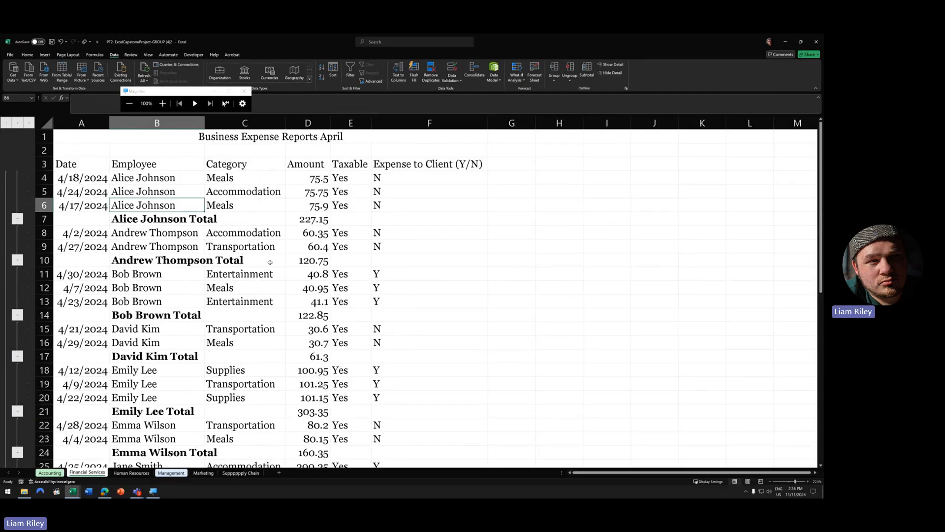
left_click(116, 179)
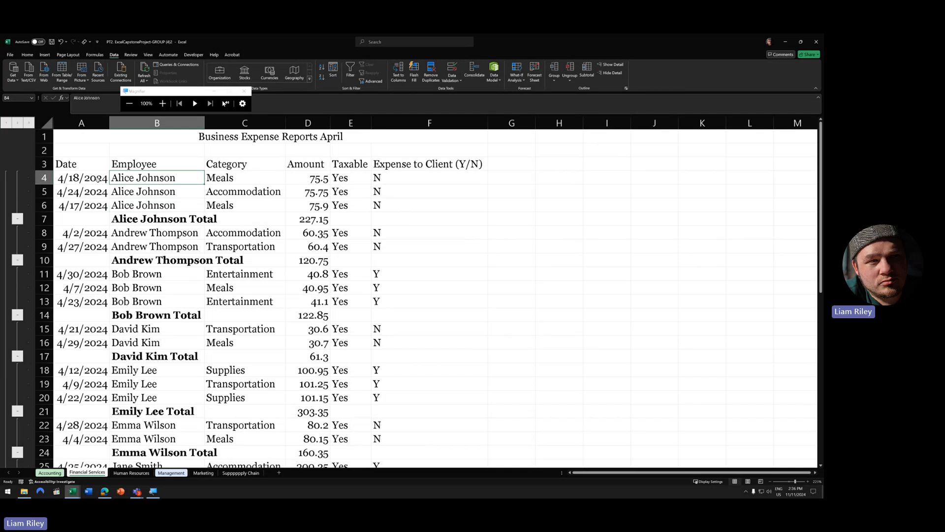
left_click_drag(98, 179, 473, 207)
left_click_drag(74, 219, 484, 219)
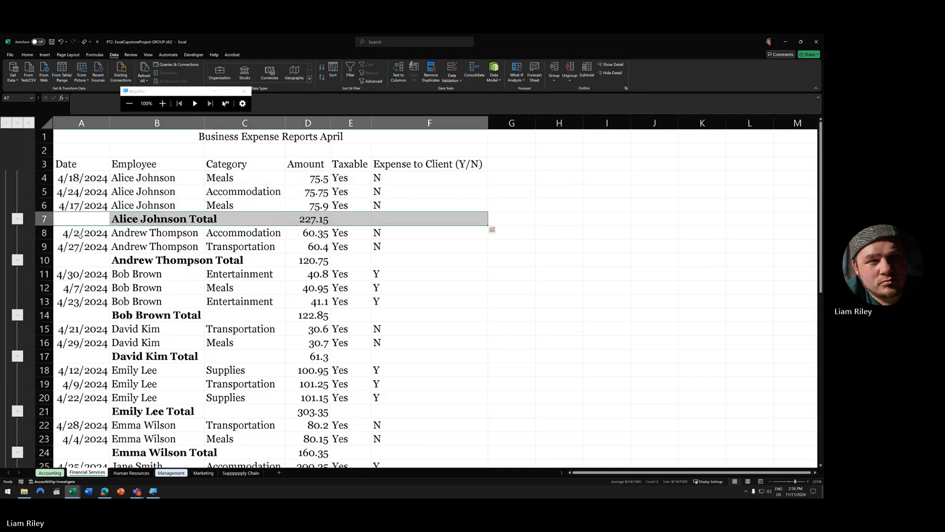
left_click_drag(81, 234, 473, 246)
left_click_drag(87, 260, 355, 260)
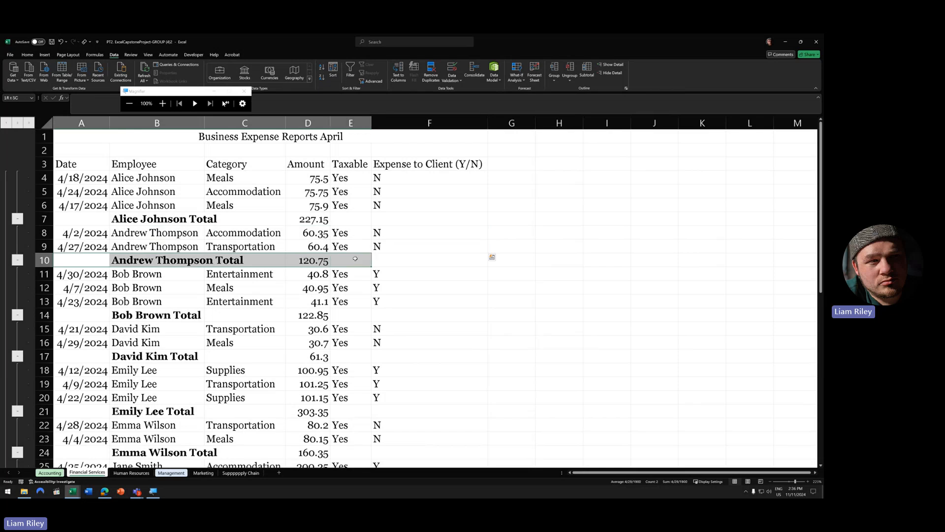
left_click_drag(79, 274, 387, 305)
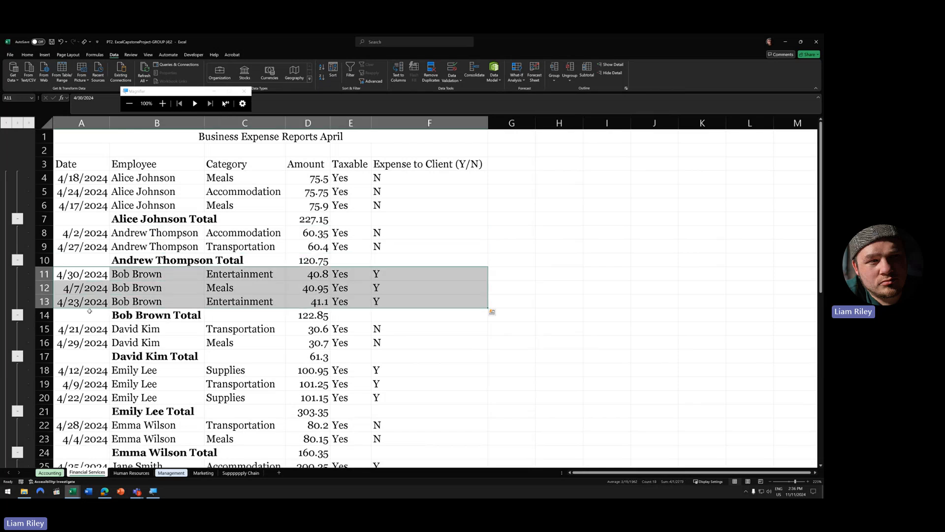
left_click_drag(89, 315, 315, 318)
scroll(155, 348, "down", 11)
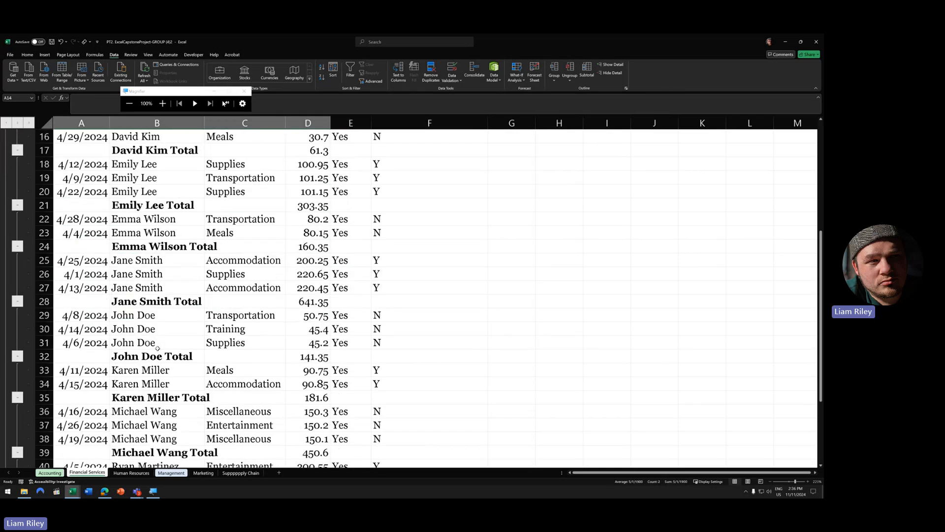
scroll(157, 351, "up", 11)
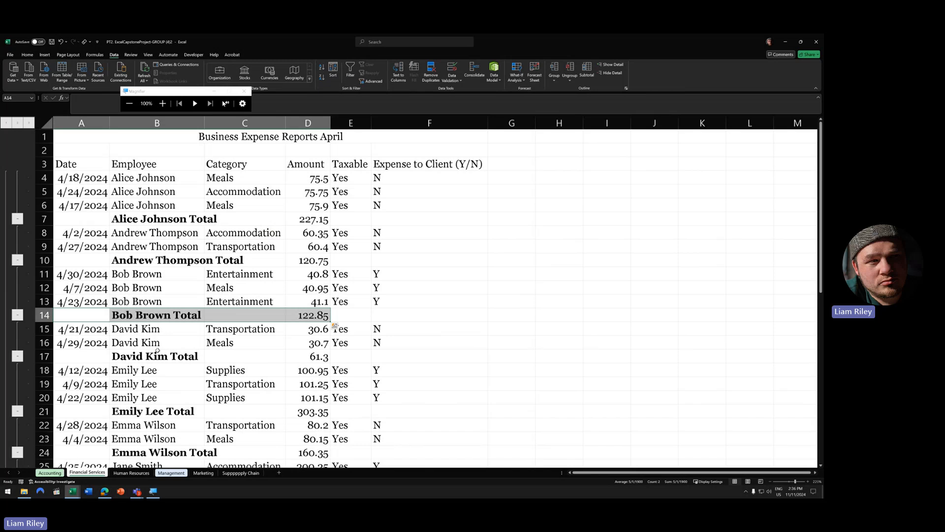
left_click(243, 261)
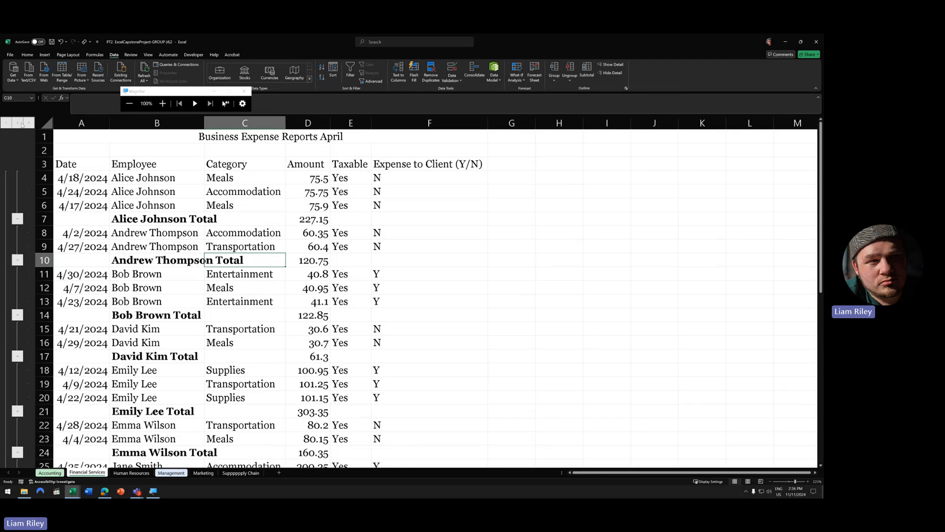
scroll(15, 197, "down", 14)
scroll(12, 272, "up", 14)
left_click(17, 220)
left_click(18, 219)
left_click(17, 191)
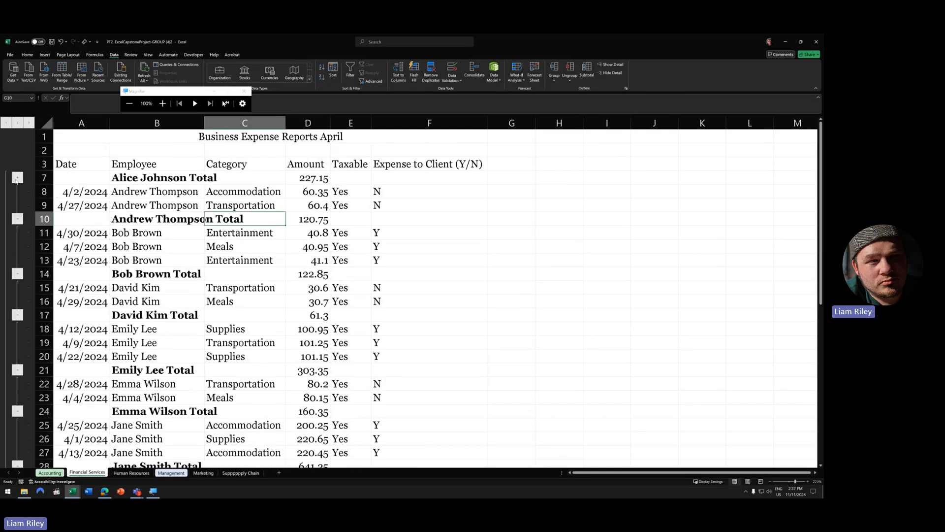
left_click(18, 177)
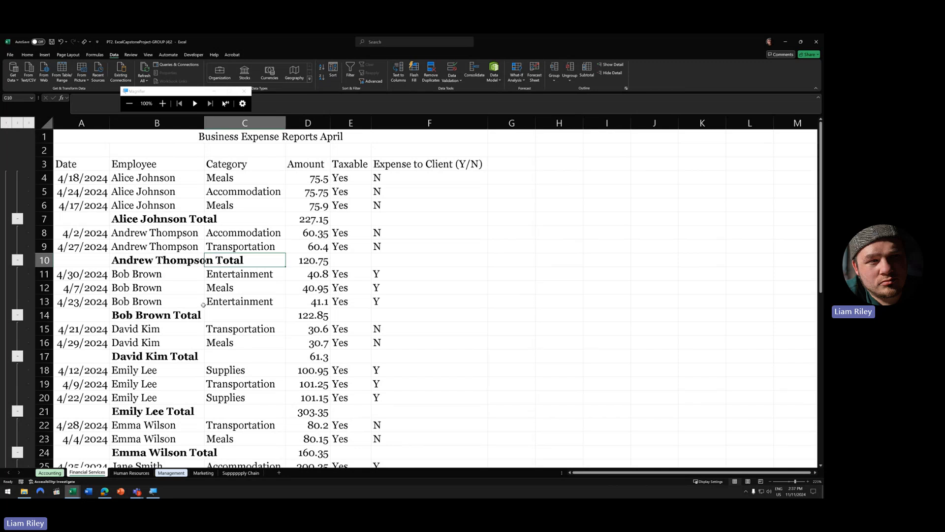
scroll(204, 305, "down", 12)
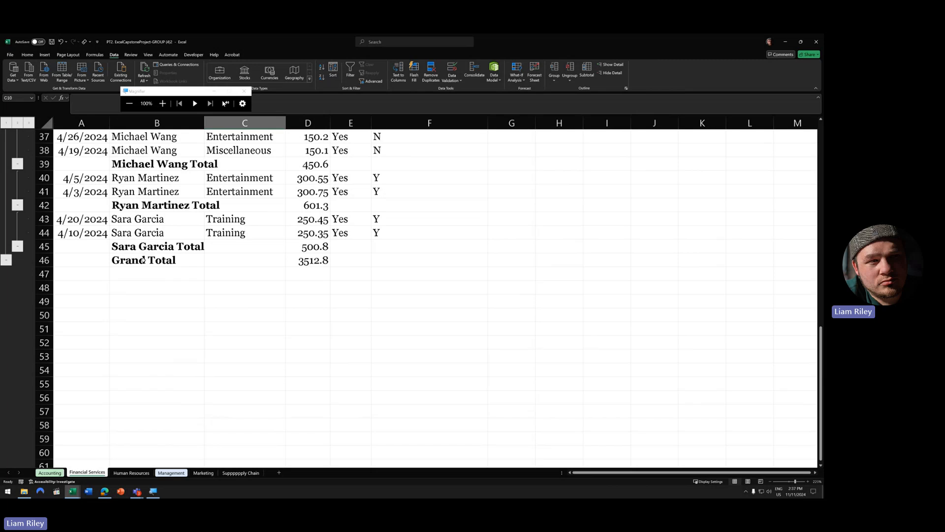
scroll(167, 276, "up", 12)
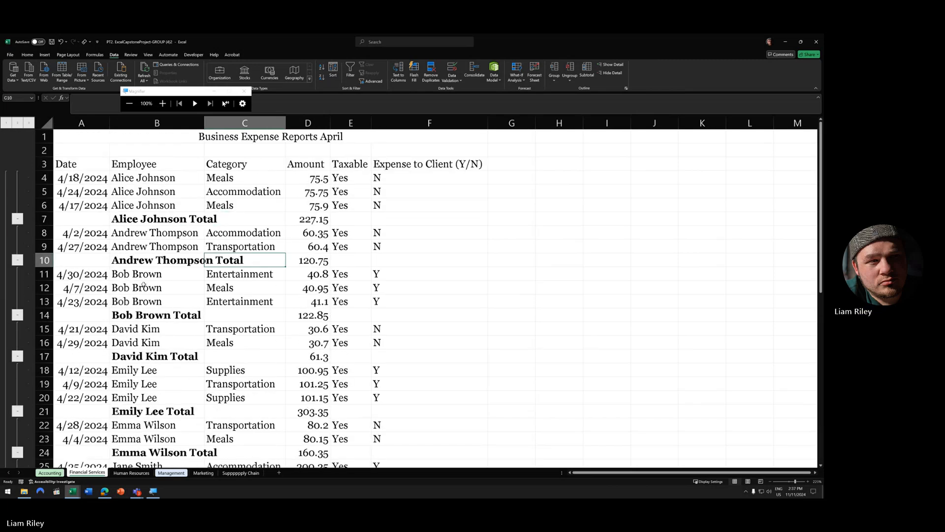
- Collapse to outline level 2 and AutoFit column B so Total labels fit
left_click(17, 122)
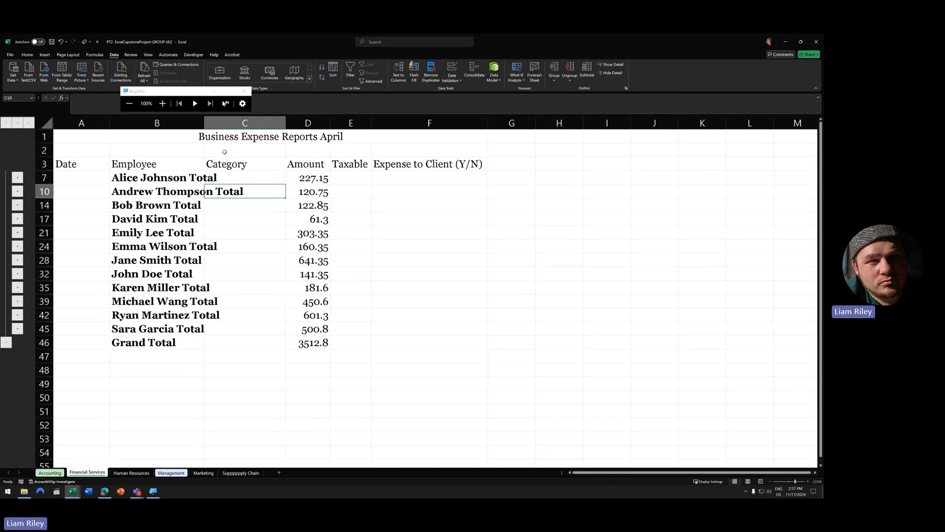
double_click(205, 123)
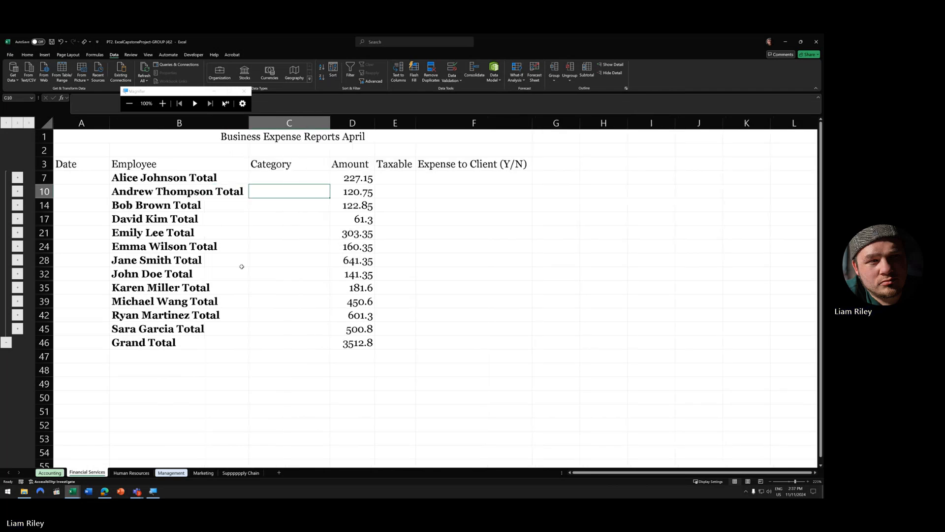
left_click(44, 177)
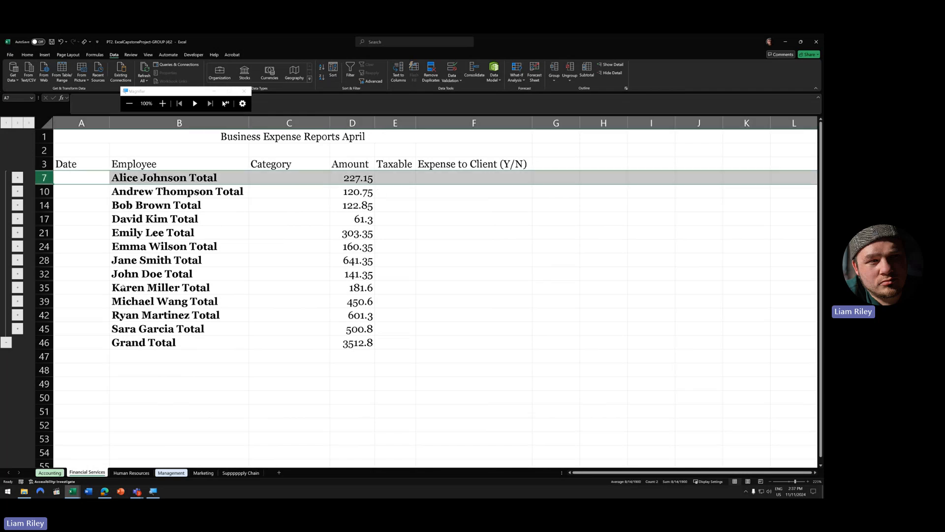
left_click(44, 287, "ctrl")
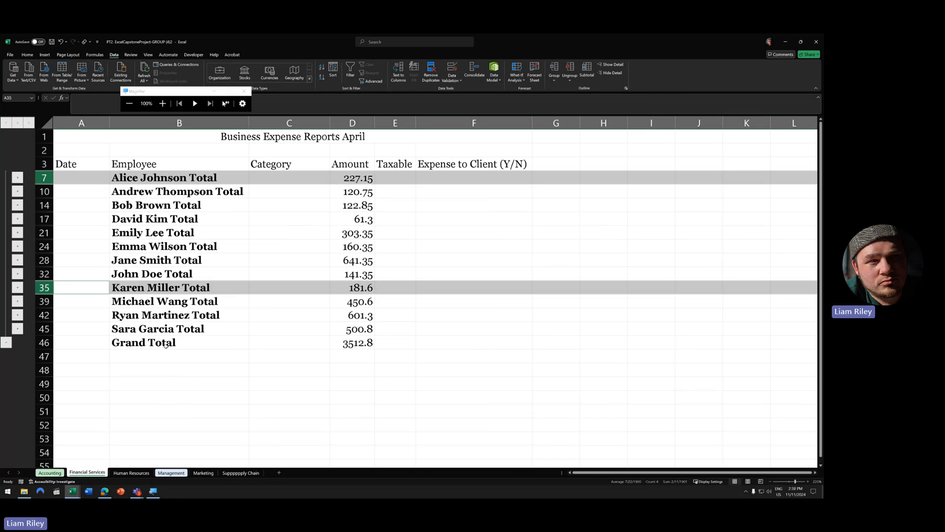
- Switch through outline levels 1, 2 and 3 to review the Grand Total and employee totals
left_click(4, 123)
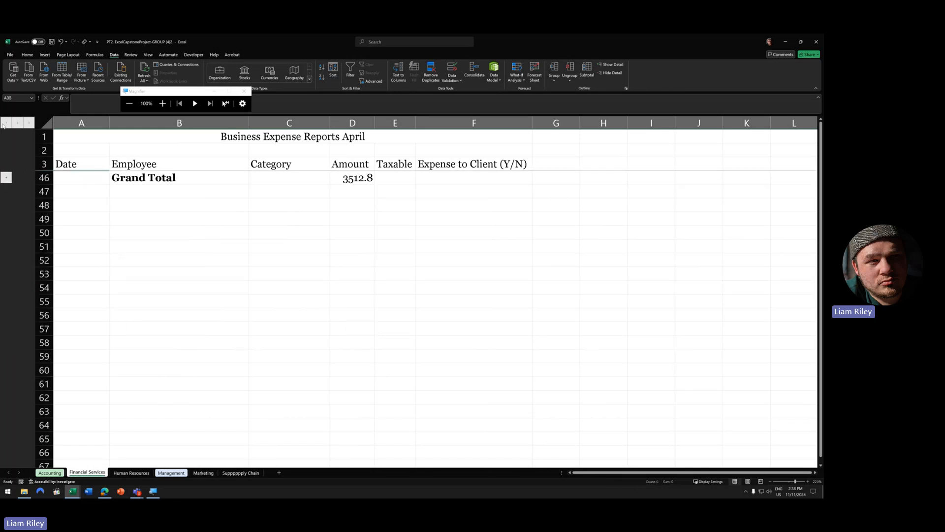
left_click(17, 123)
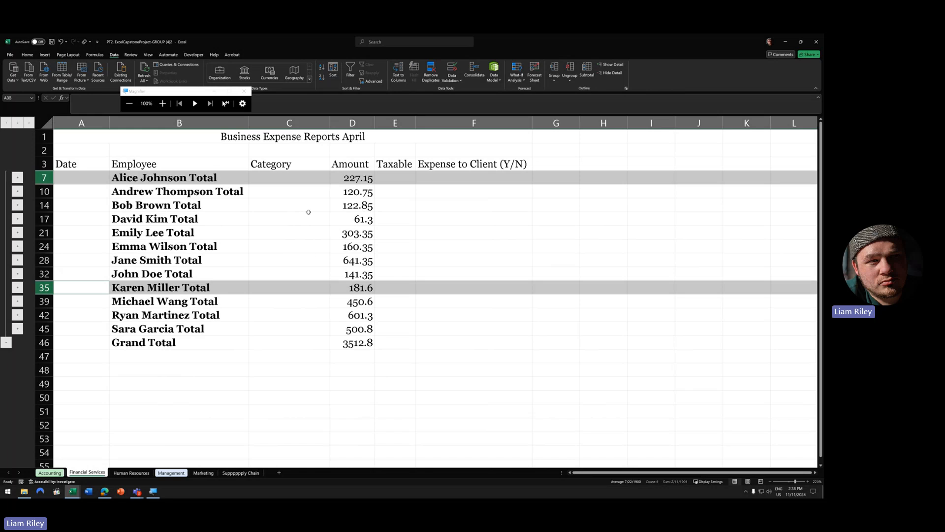
left_click(225, 336)
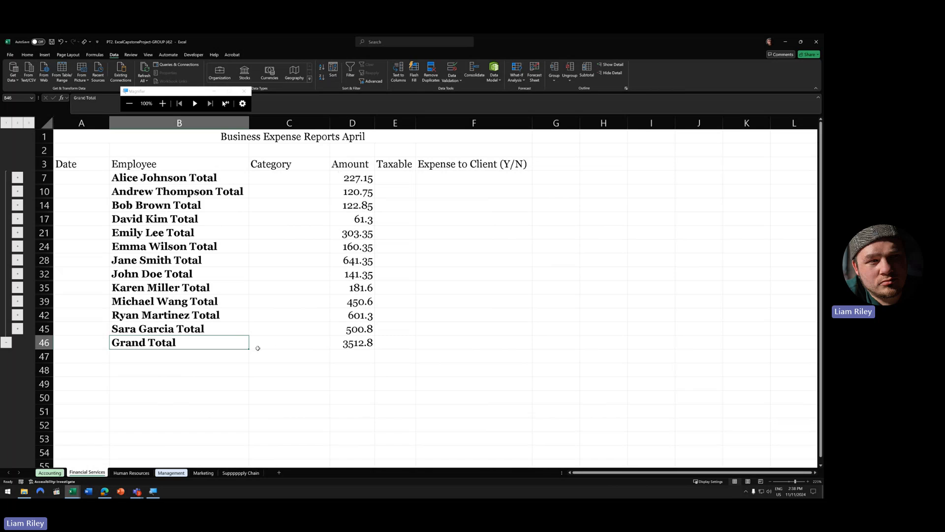
left_click(29, 123)
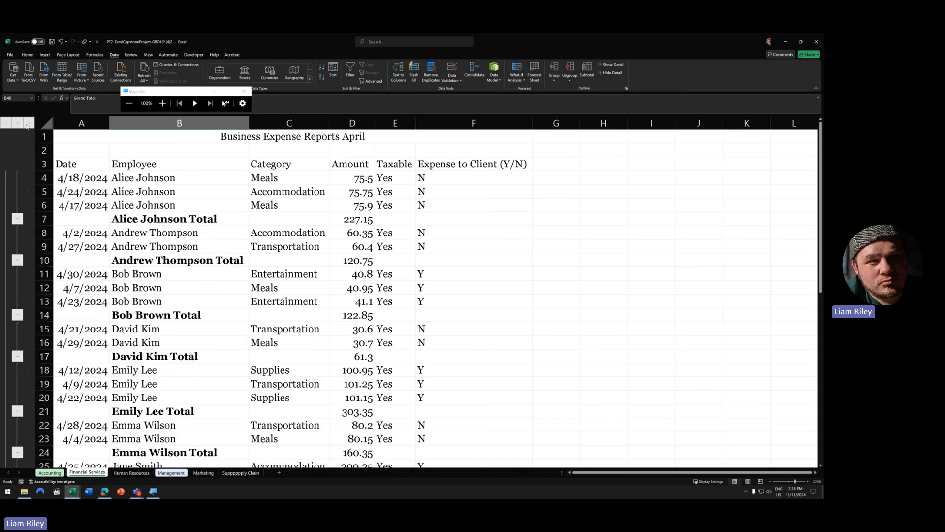
left_click(17, 123)
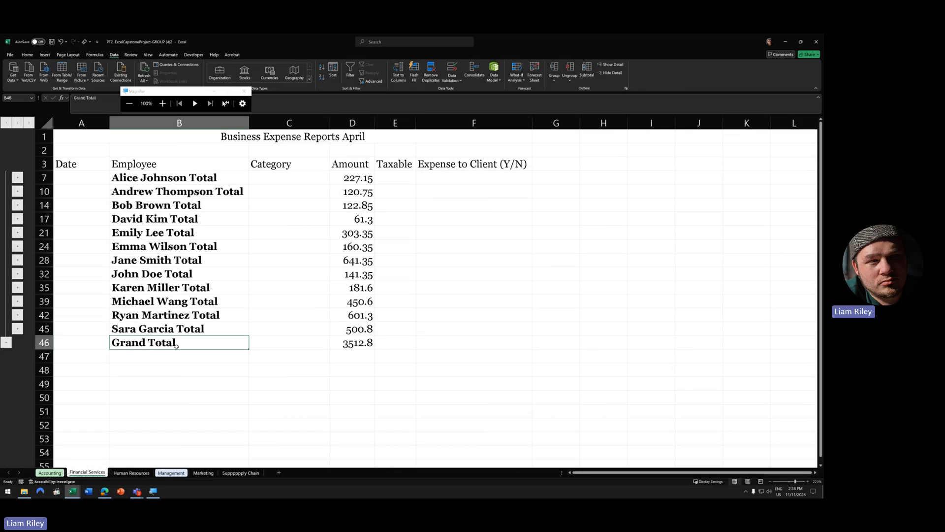
left_click(17, 178)
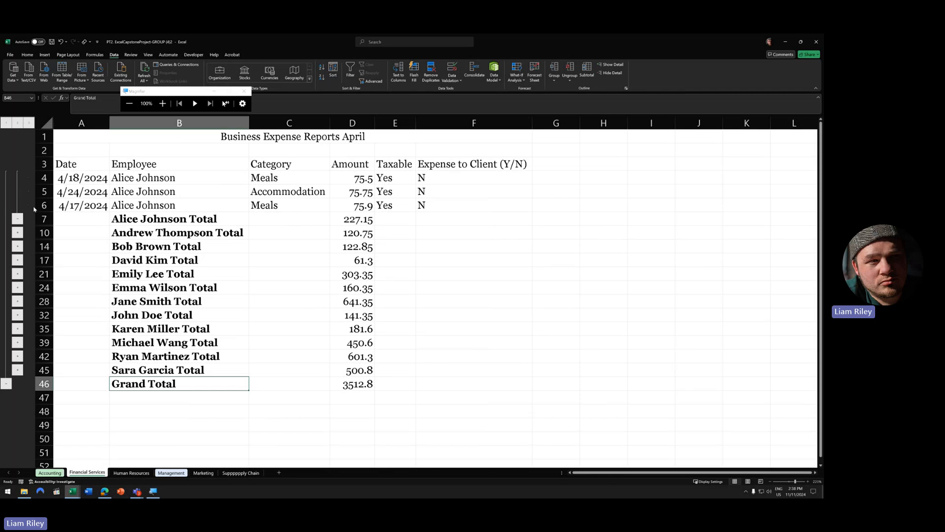
left_click(18, 301)
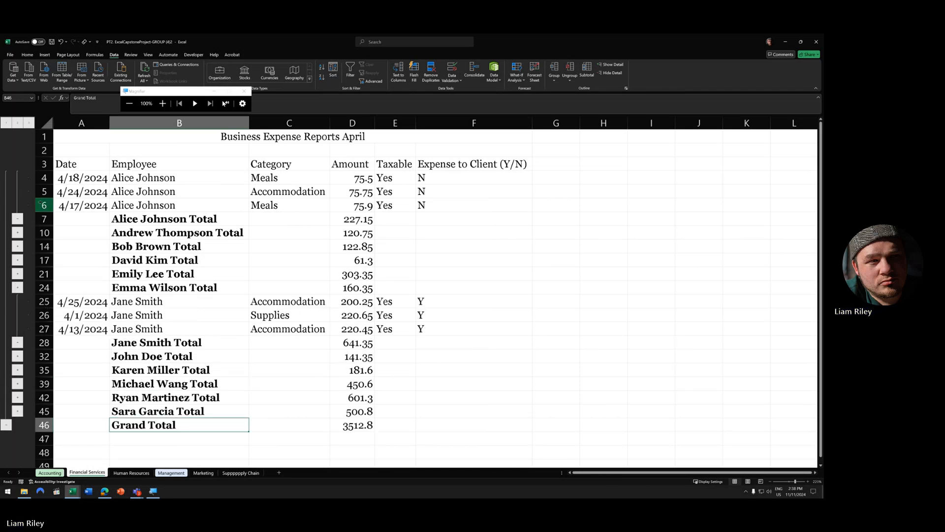
left_click(17, 218)
left_click(17, 301)
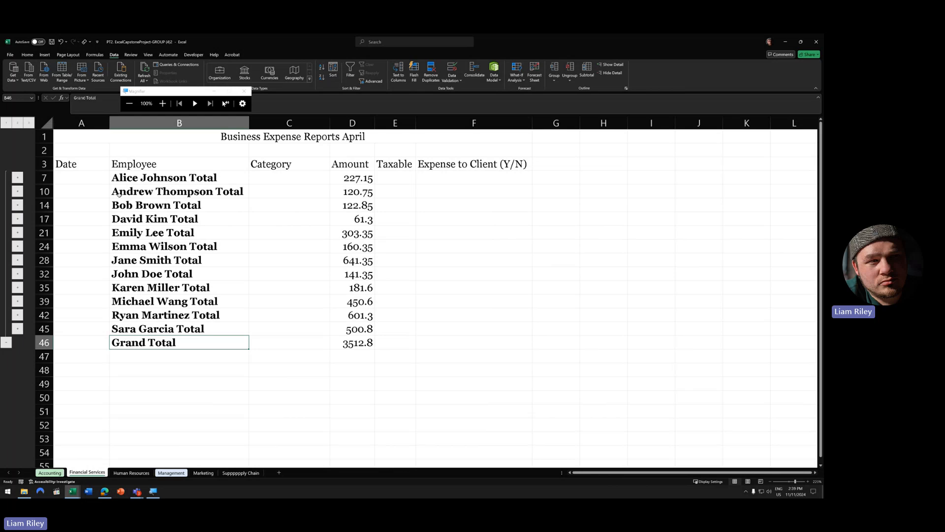
- Expand the outline to show all rows and select a cell in the expense data
left_click(36, 126)
left_click(29, 124)
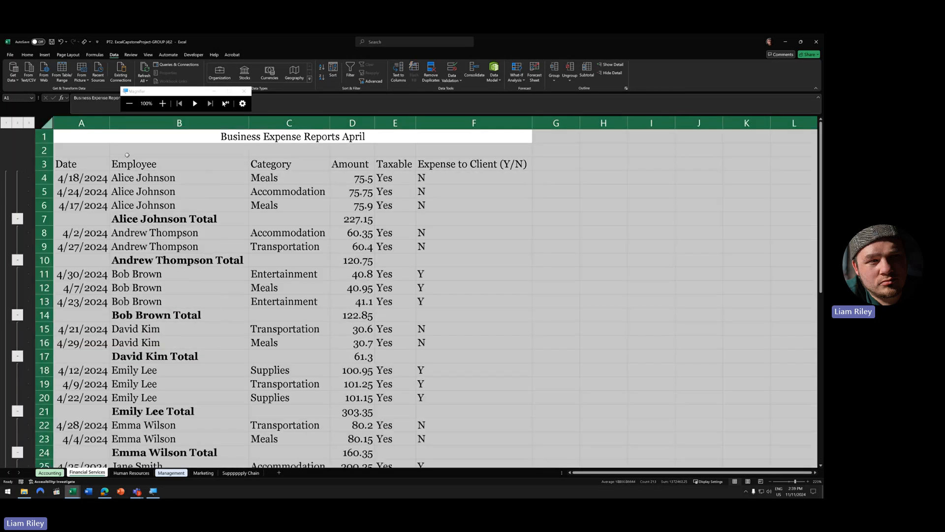
left_click(143, 216)
left_click(183, 196)
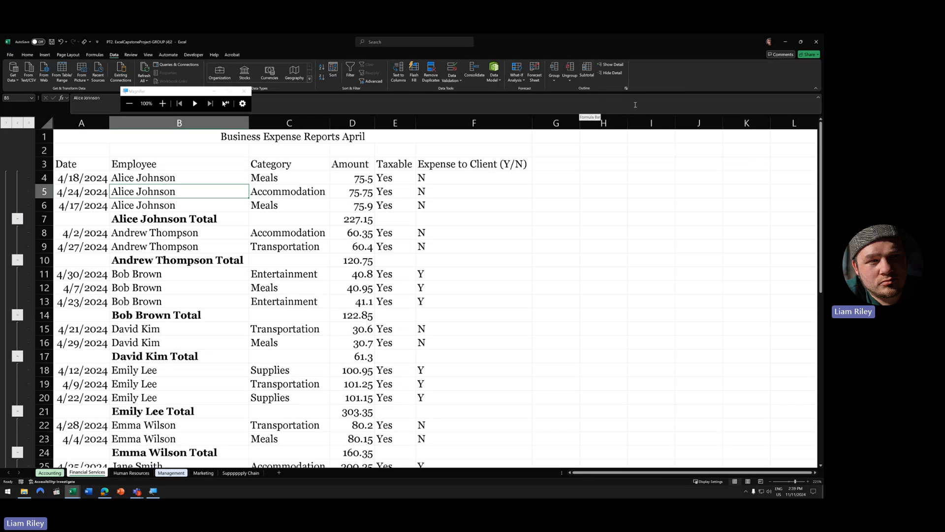
- Use Remove All in the Subtotal dialog to delete every subtotal row
left_click(587, 71)
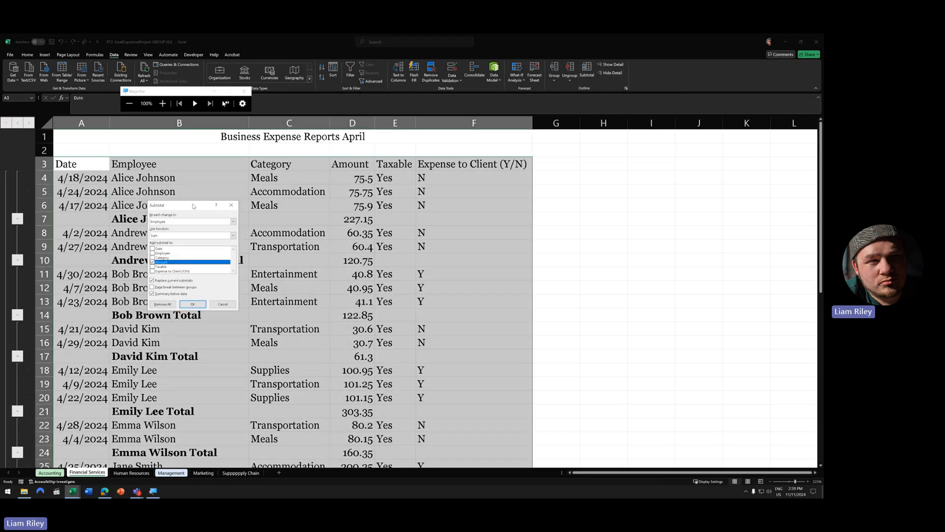
left_click_drag(194, 206, 277, 206)
left_click(163, 103)
left_click(162, 104)
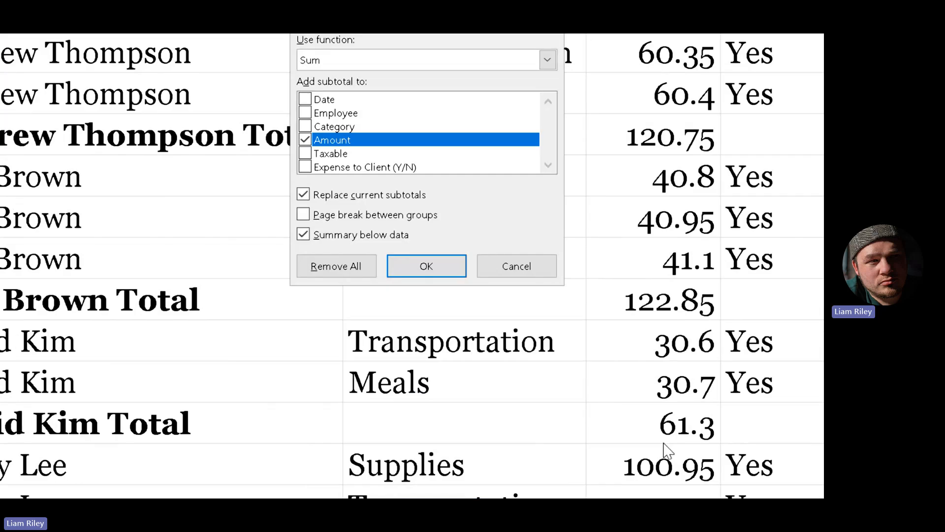
left_click(358, 269)
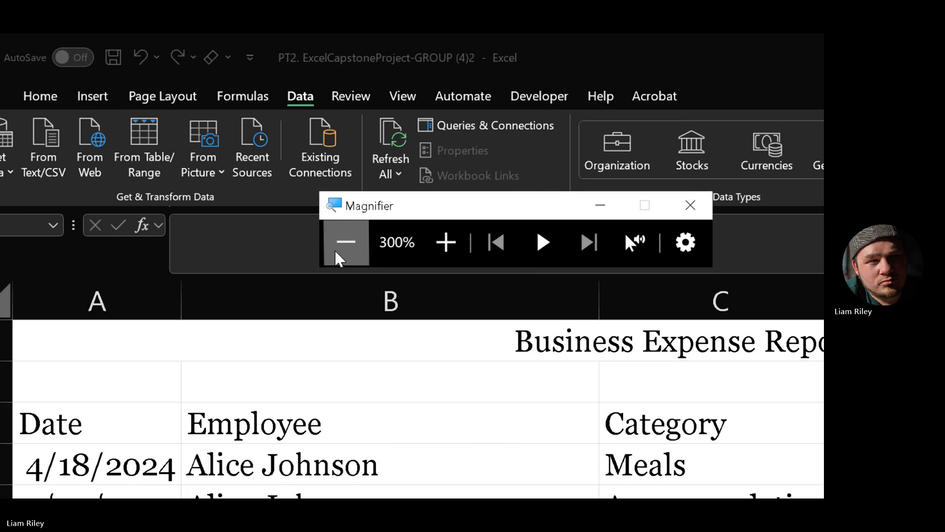
left_click(340, 246)
left_click(340, 173)
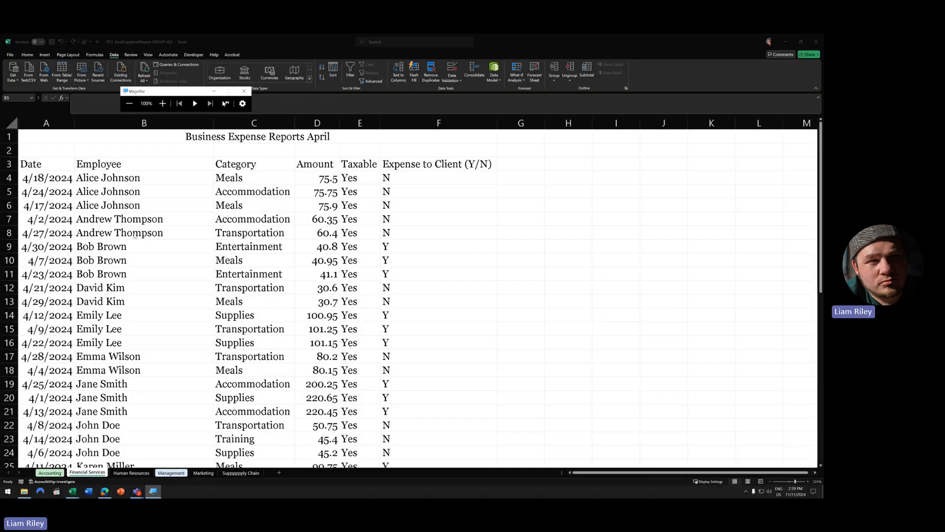
left_click(151, 235)
scroll(152, 235, "down", 1)
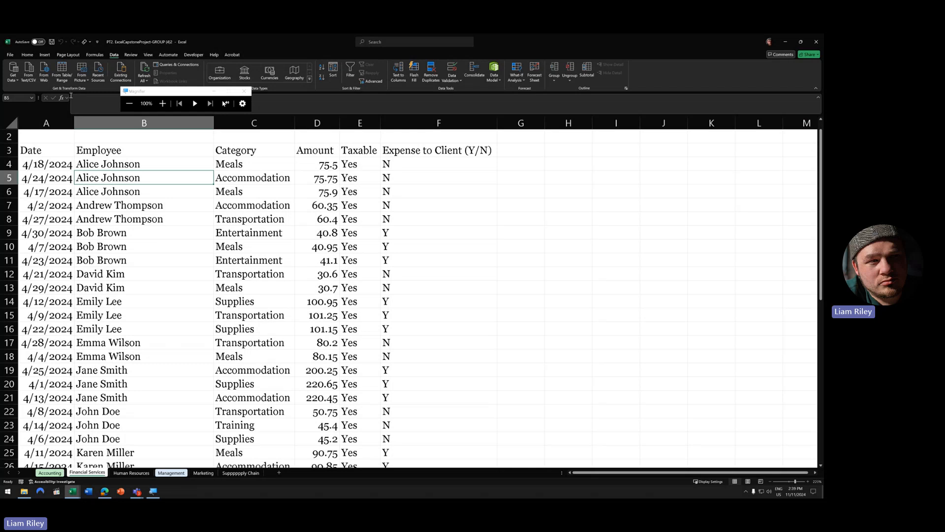
- Insert a PivotTable from range A3:F33 on a new worksheet, creating empty PivotTable2
left_click(46, 55)
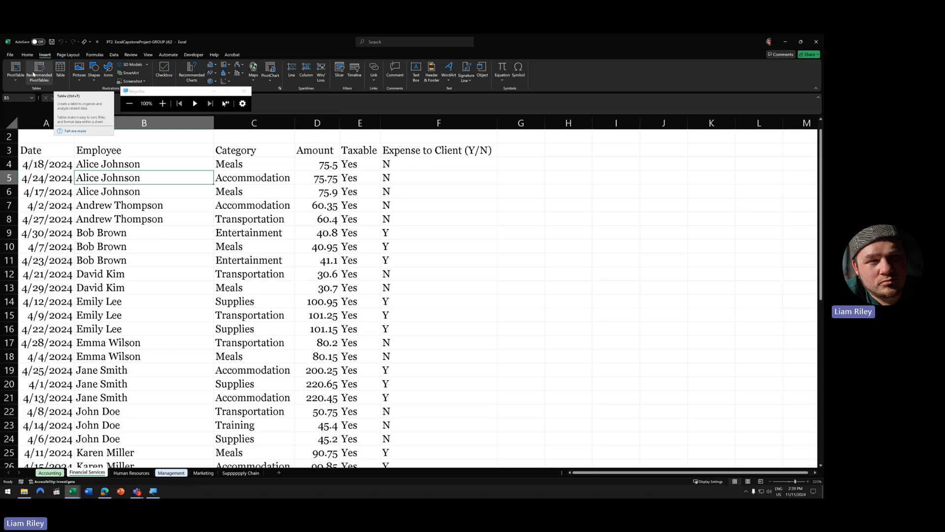
left_click(17, 75)
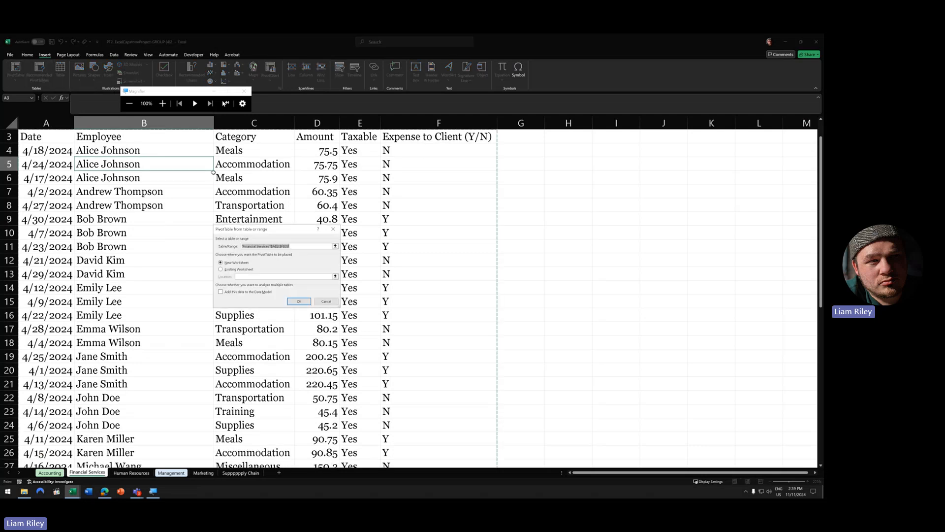
left_click(162, 103)
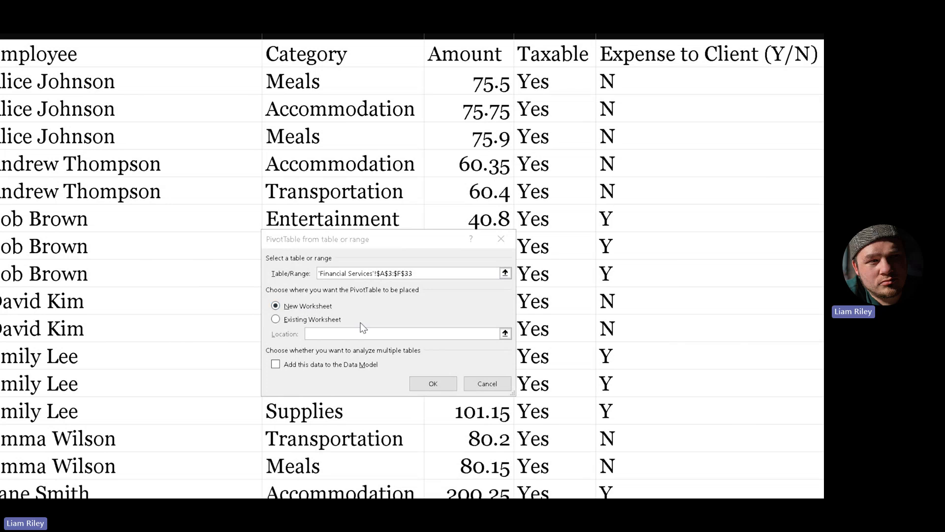
left_click(445, 385)
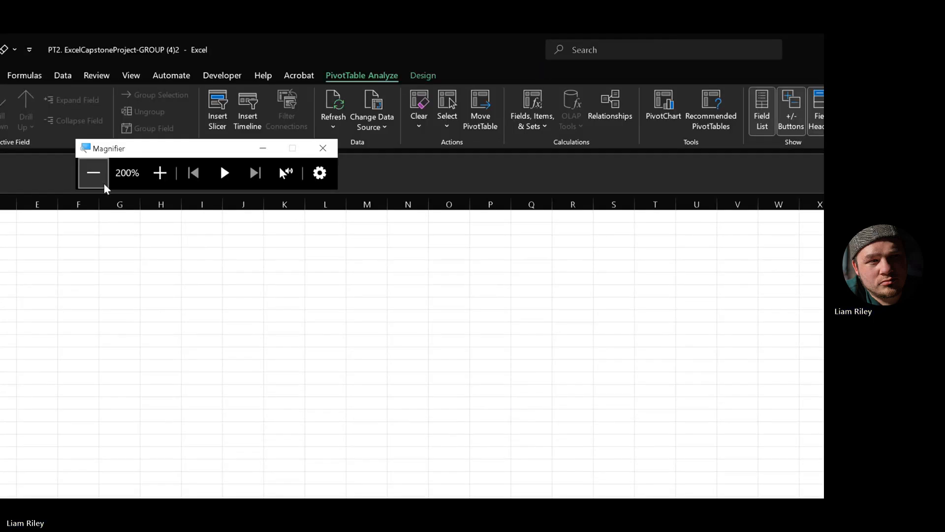
left_click(98, 174)
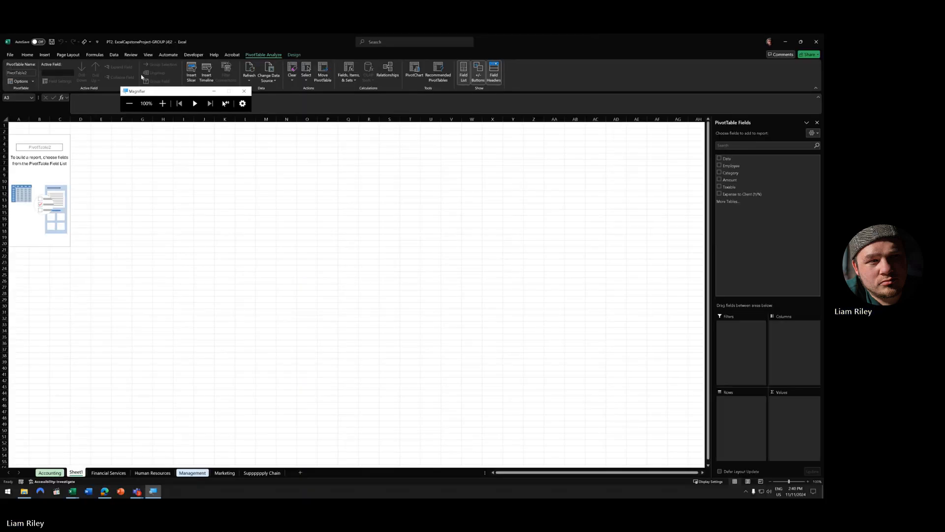
left_click(165, 106)
left_click(165, 105)
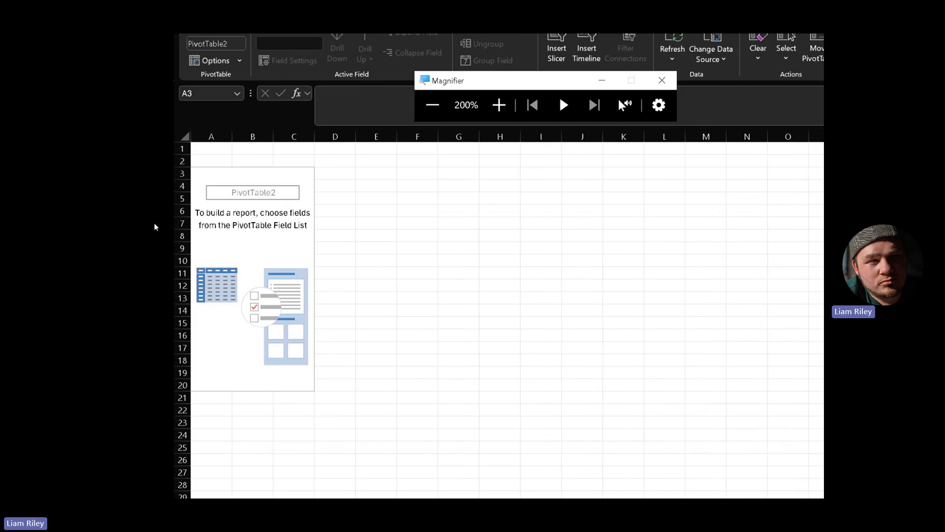
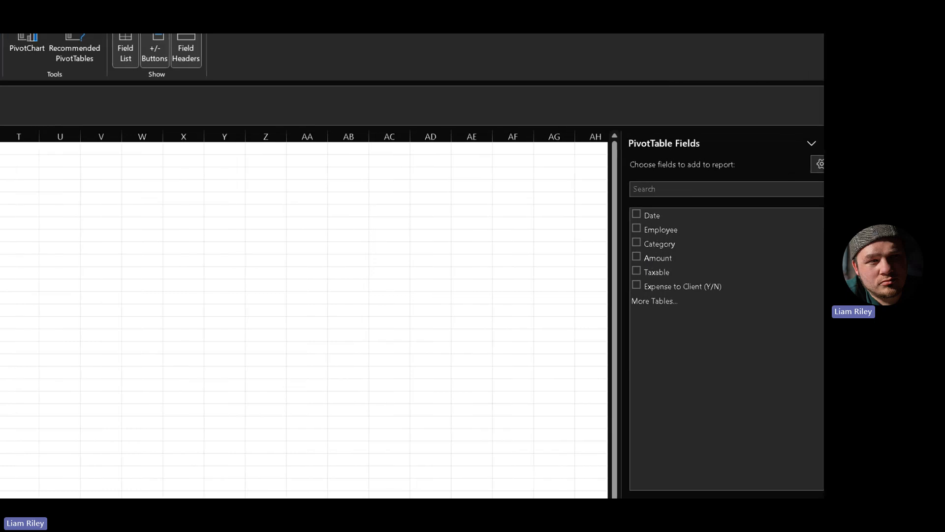
- Add the Employee and Amount fields so the pivot sums each employee's Amount to a 3512.75 grand total
left_click(134, 105)
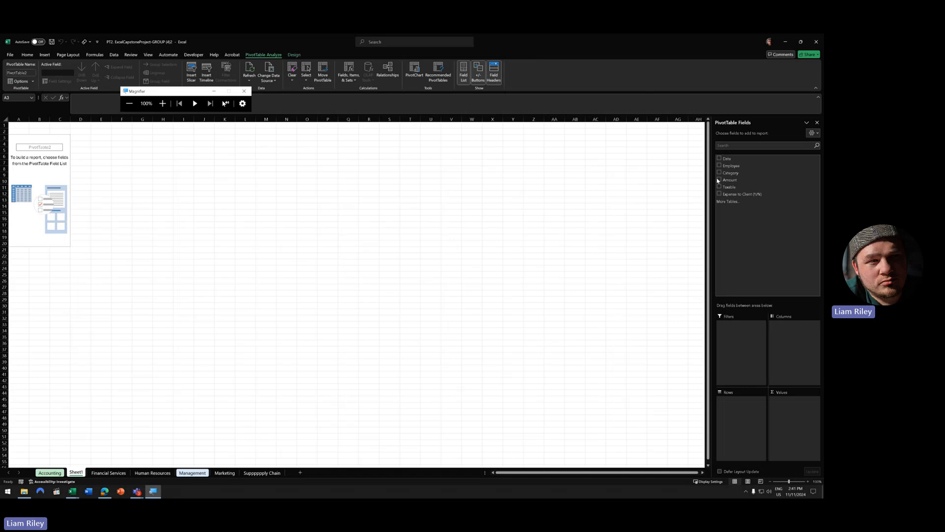
key("super+plus")
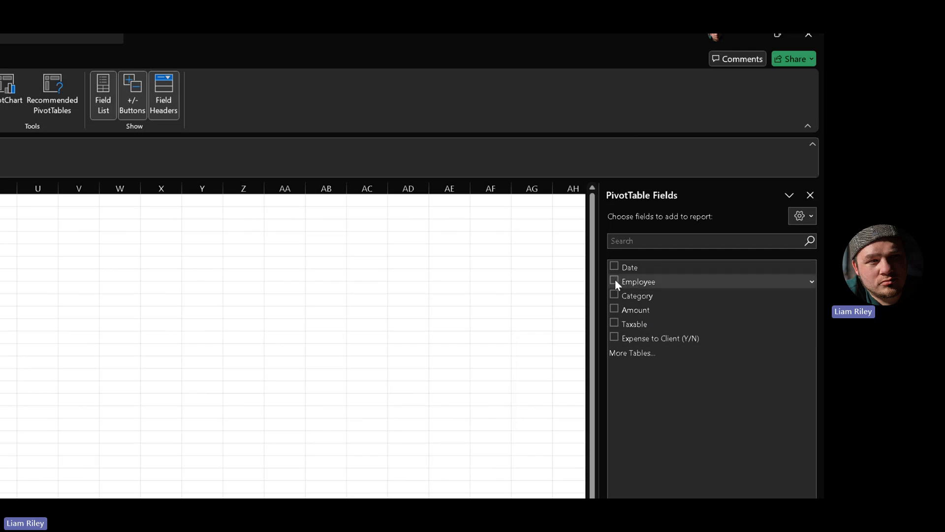
left_click(615, 280)
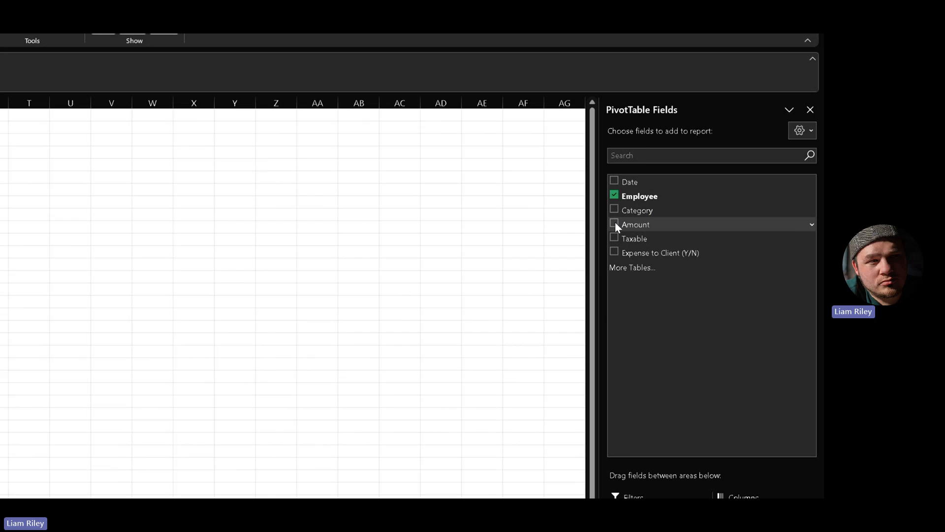
left_click(614, 223)
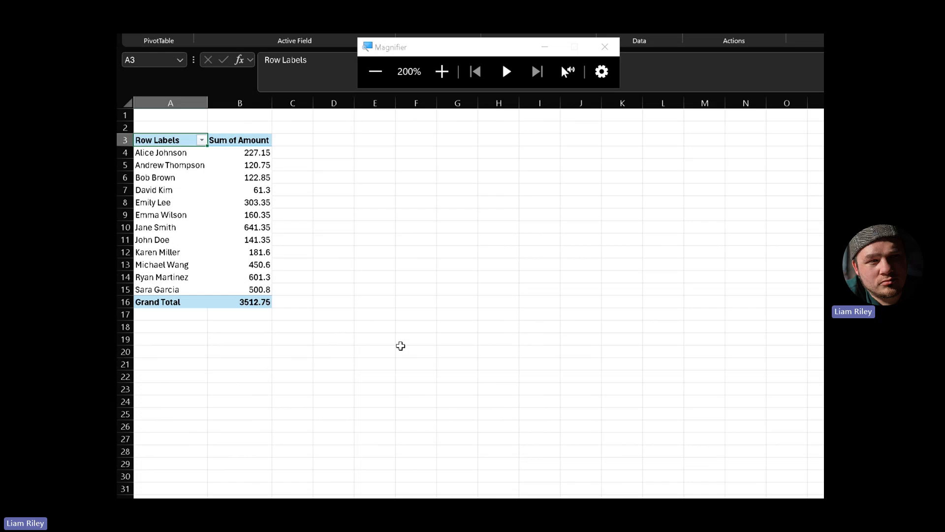
left_click(255, 153)
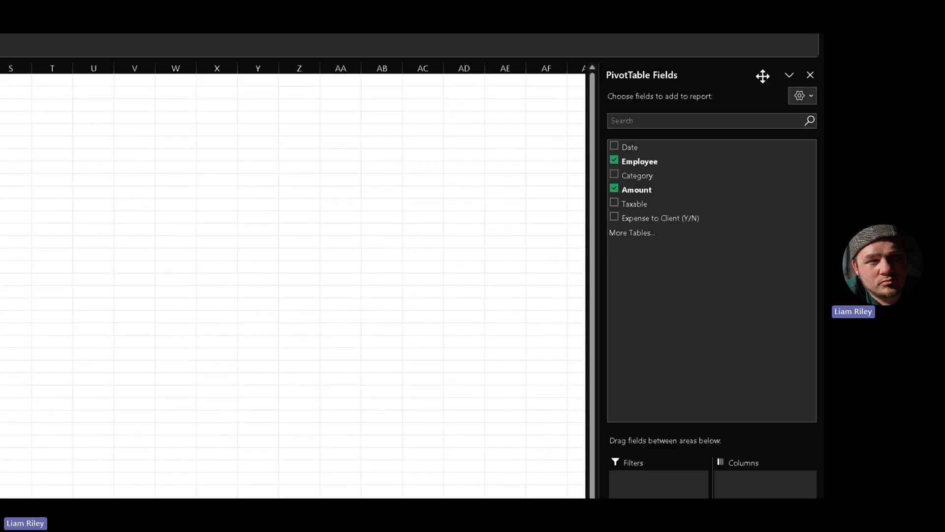
- Add Category beneath Employee in the pivot rows, splitting each employee's total by expense category
left_click(614, 174)
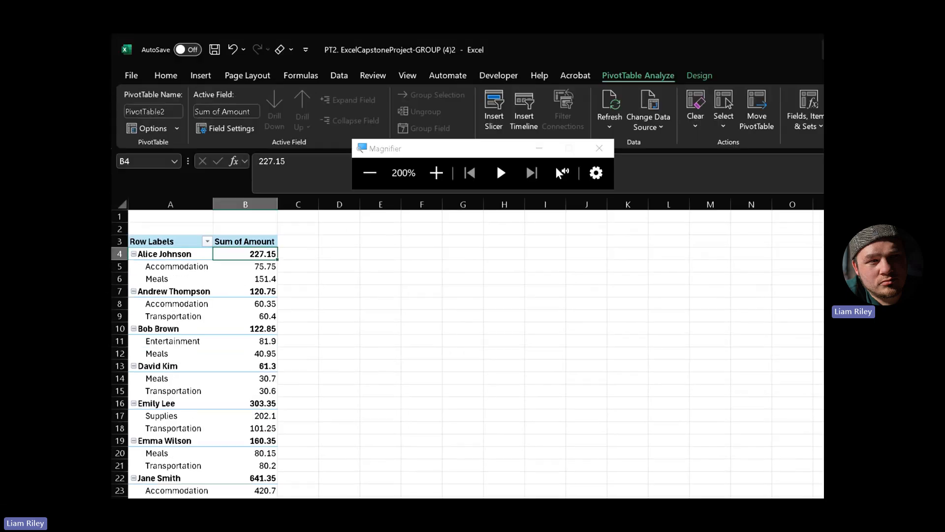
left_click(160, 174)
left_click(160, 253)
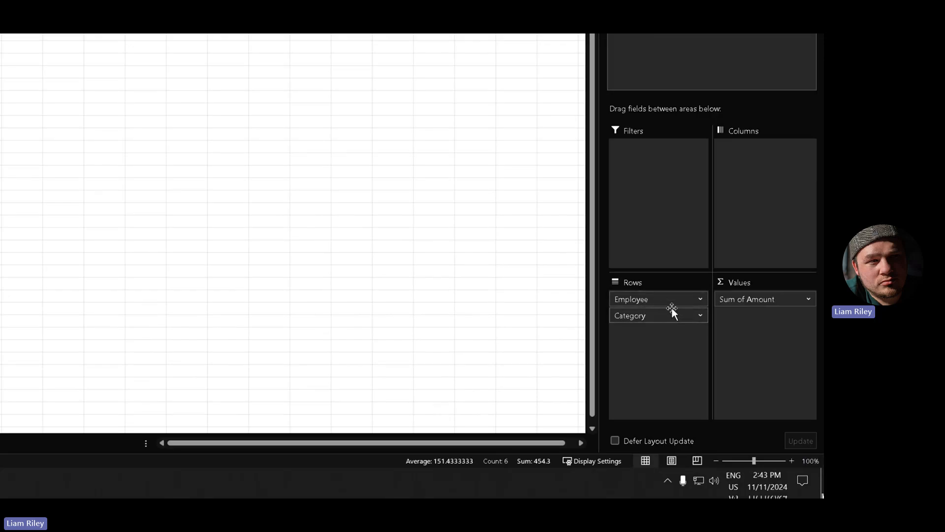
- Move Category above Employee in the pivot's Rows area
left_click(700, 315)
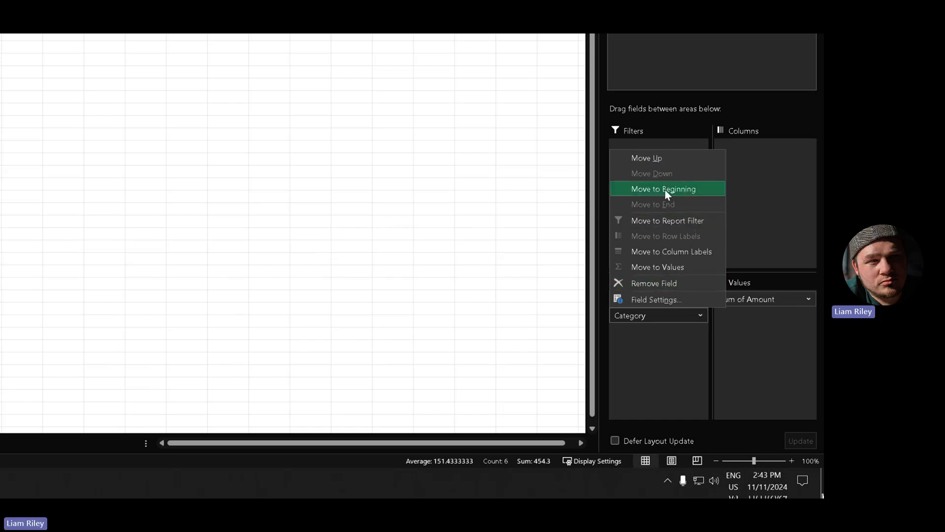
left_click(669, 340)
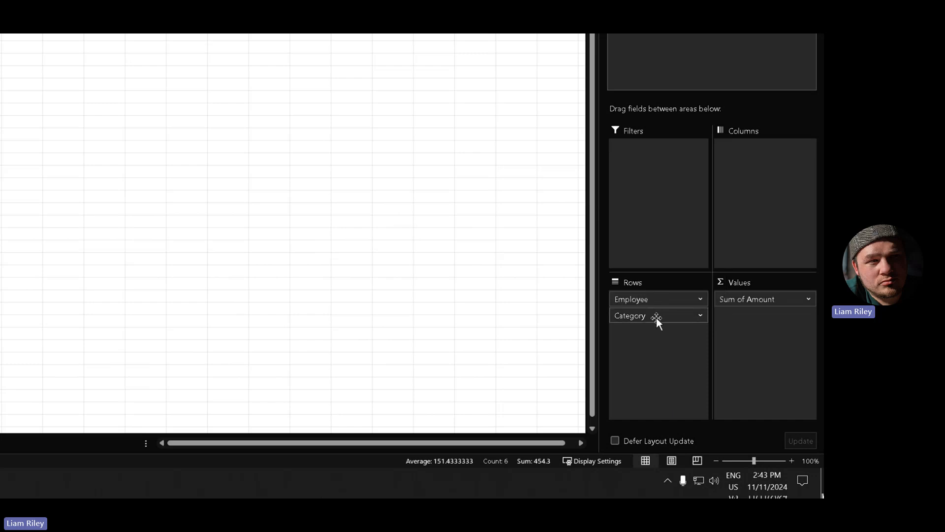
left_click_drag(656, 317, 660, 292)
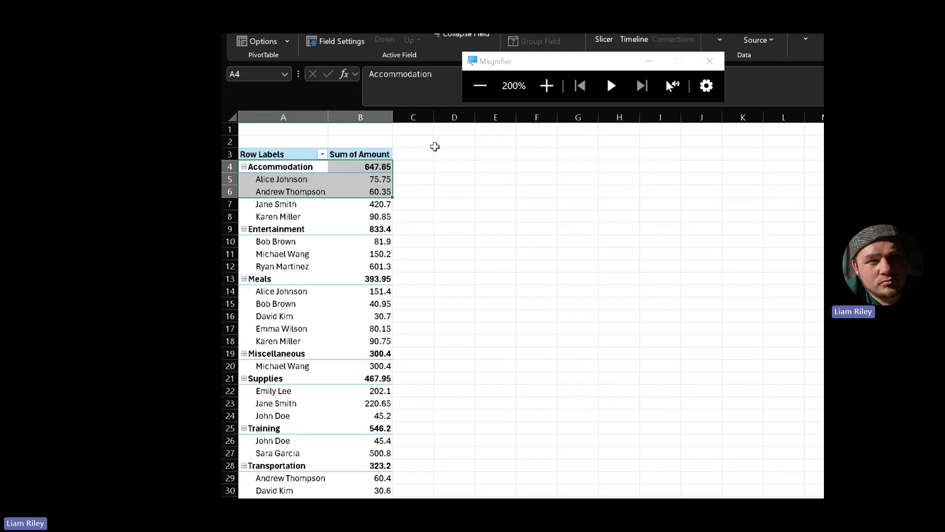
- Select the Accommodation group and its four employees' amounts to review the regrouped pivot
left_click(247, 202)
left_click_drag(265, 167, 388, 219)
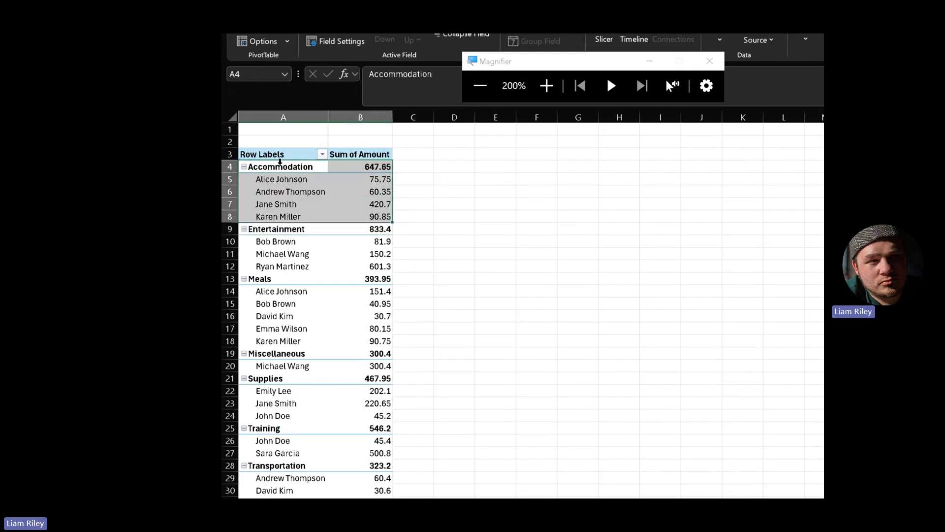
left_click(275, 167)
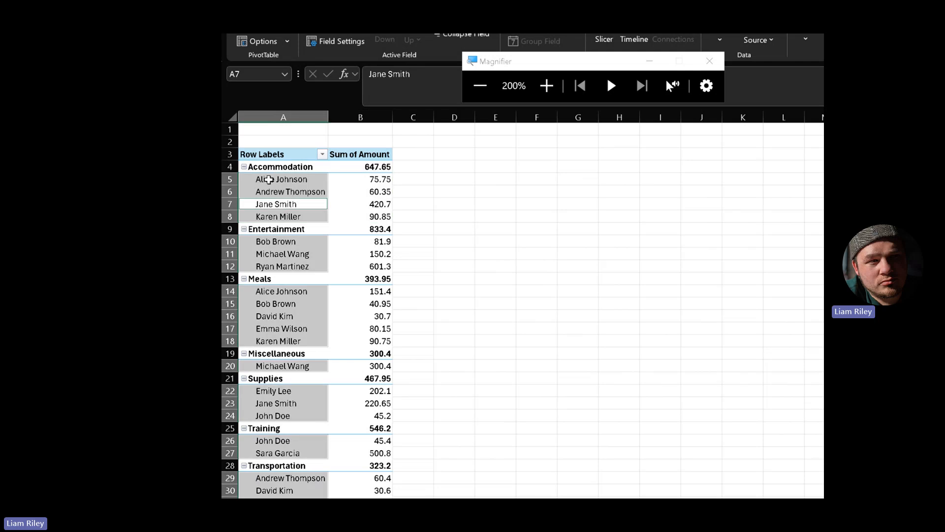
left_click_drag(268, 179, 385, 217)
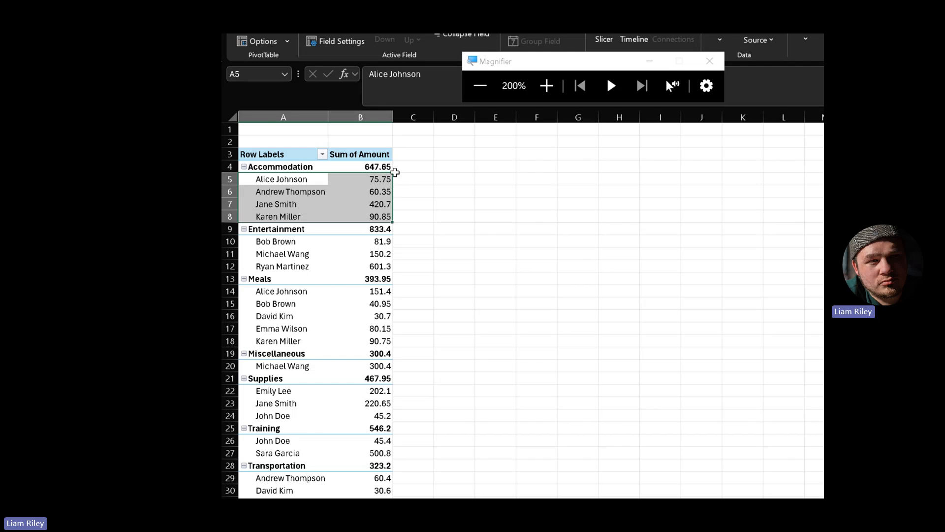
scroll(305, 259, "down", 4)
scroll(306, 259, "up", 4)
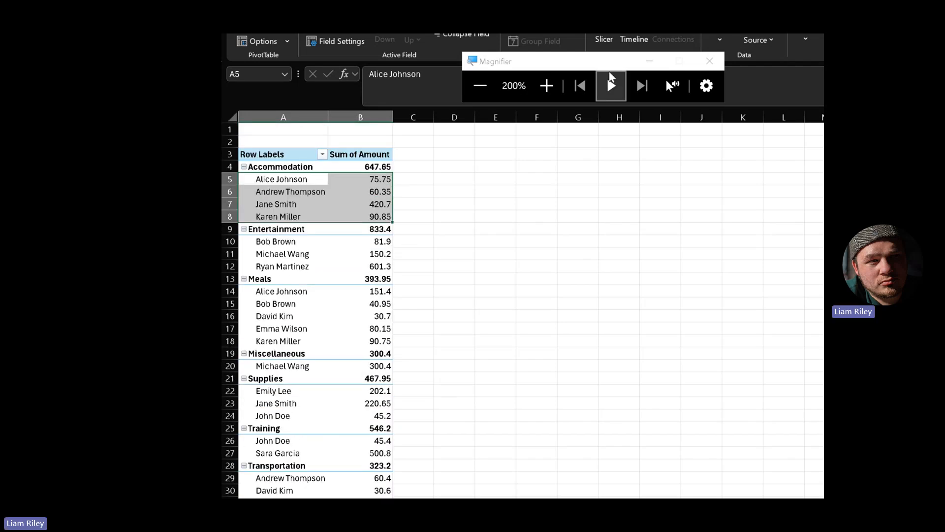
left_click(475, 94)
left_click(300, 89)
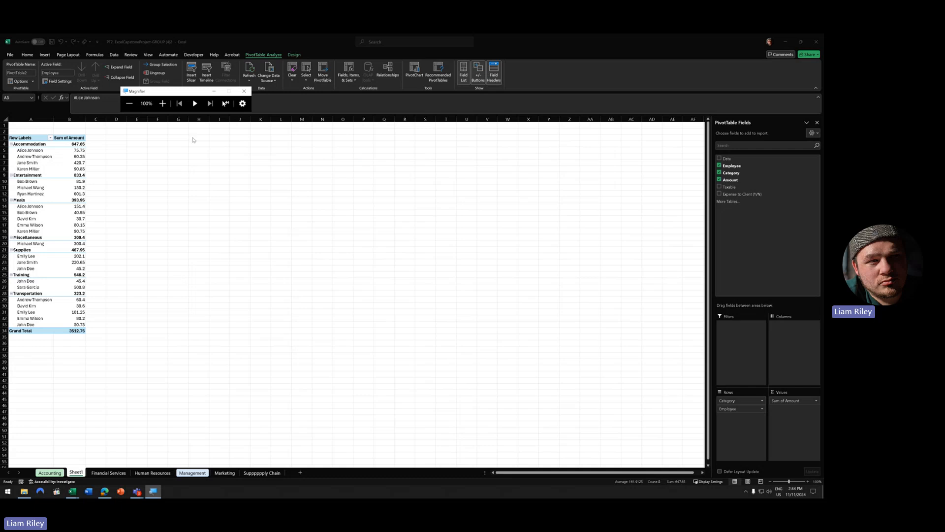
left_click(163, 103)
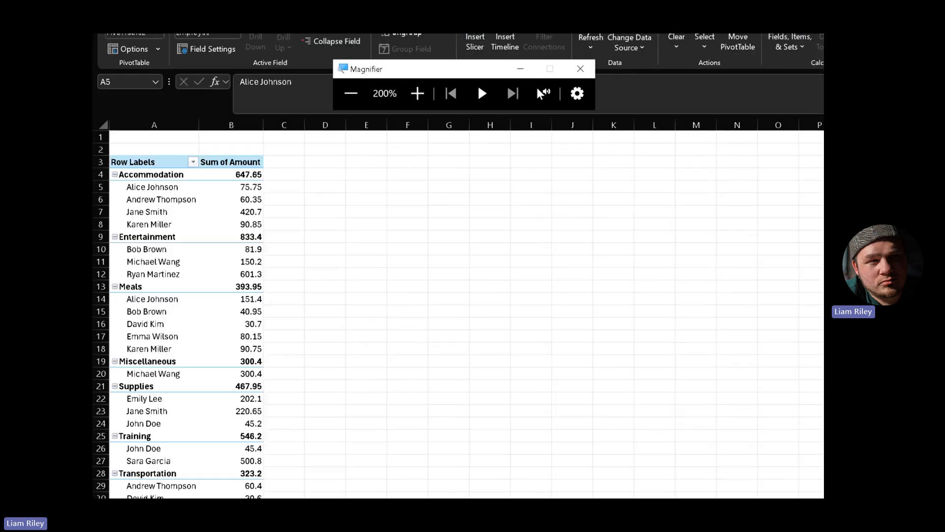
left_click(149, 165)
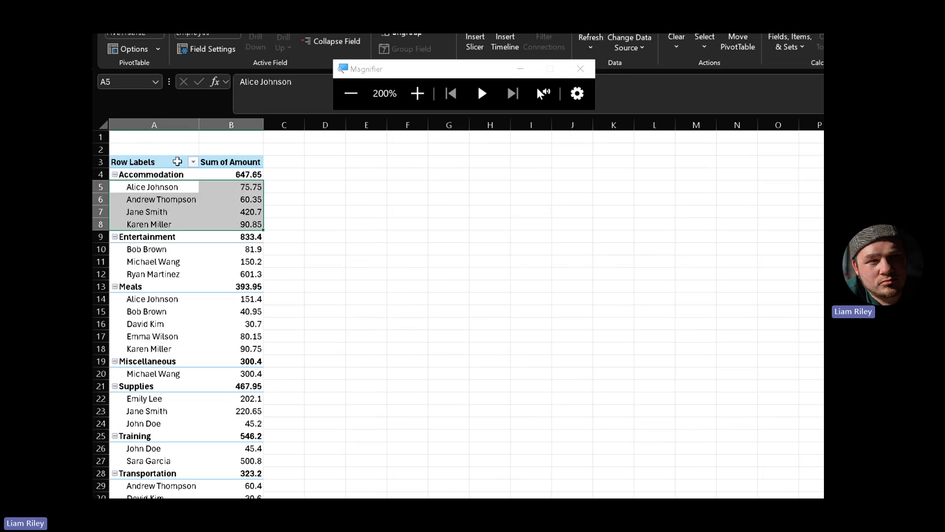
left_click(202, 161)
left_click(195, 165)
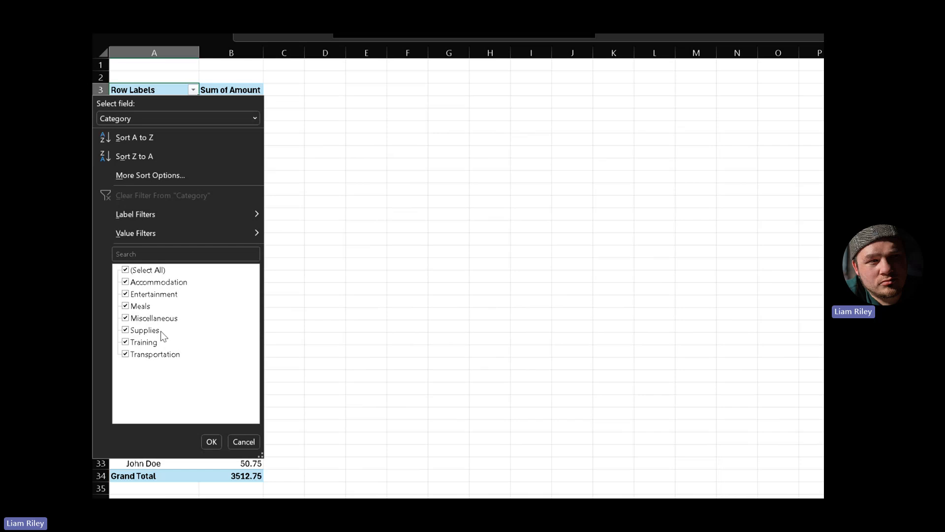
left_click(197, 89)
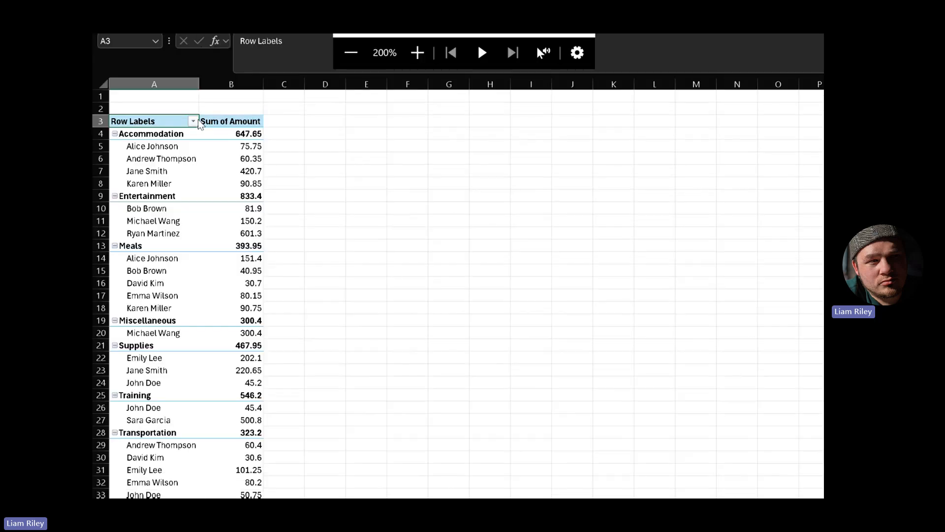
left_click(180, 155)
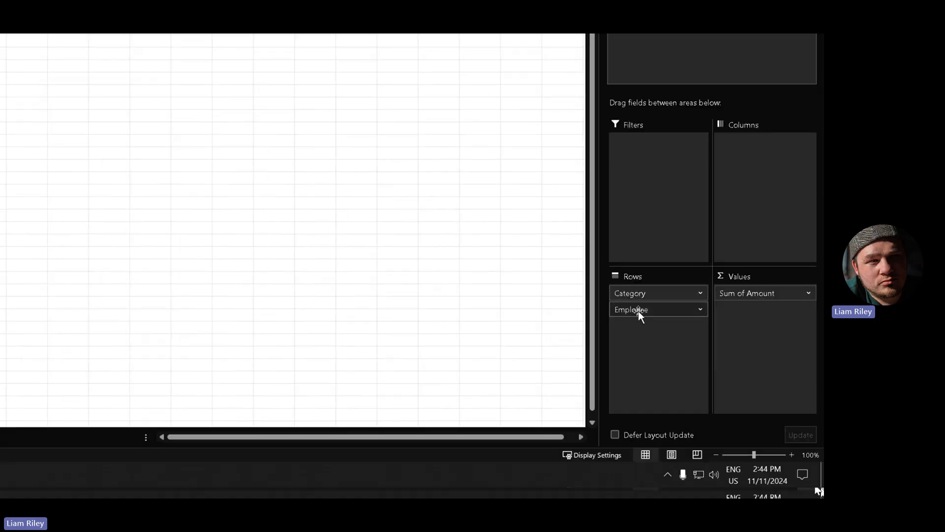
left_click_drag(640, 315, 650, 290)
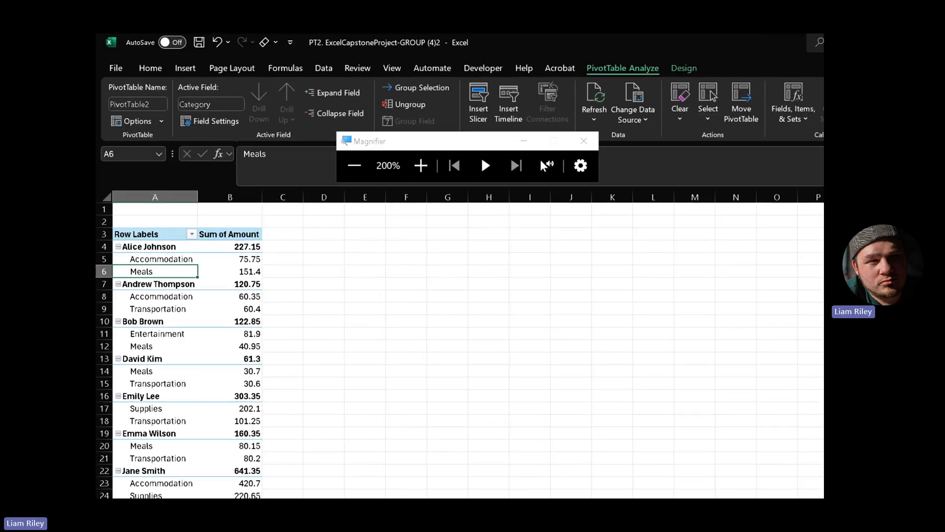
left_click(191, 234)
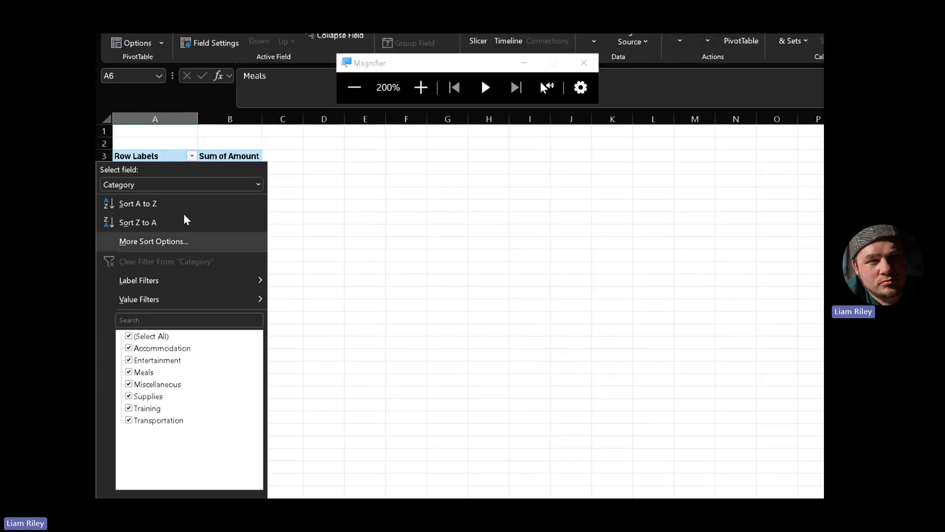
left_click(199, 148)
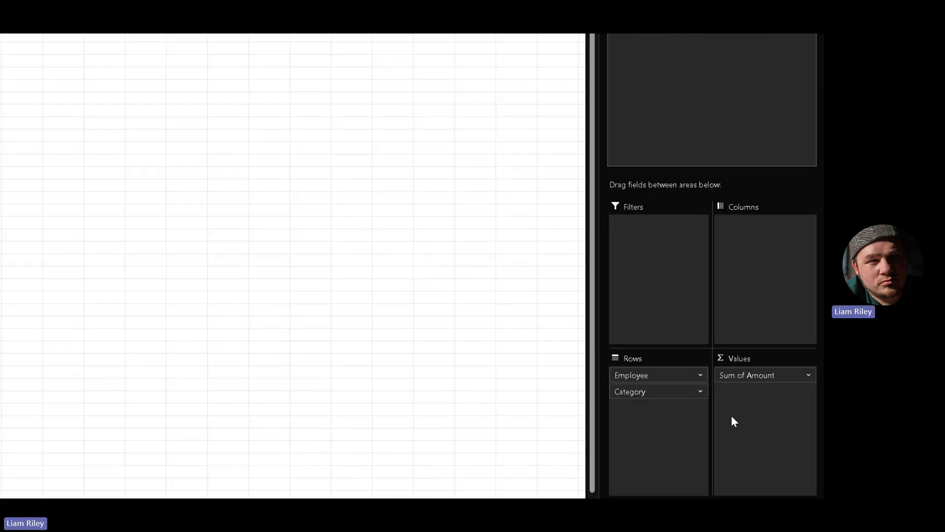
left_click_drag(648, 392, 660, 372)
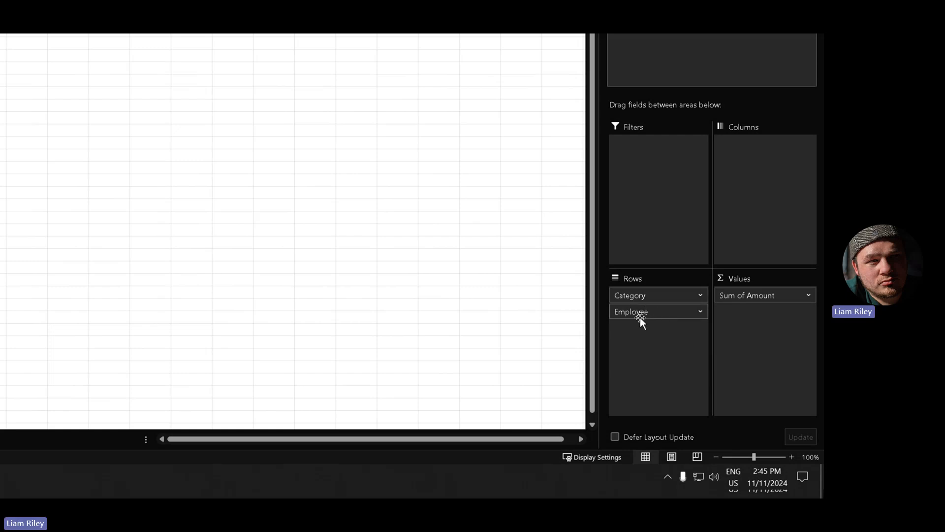
left_click_drag(642, 315, 637, 205)
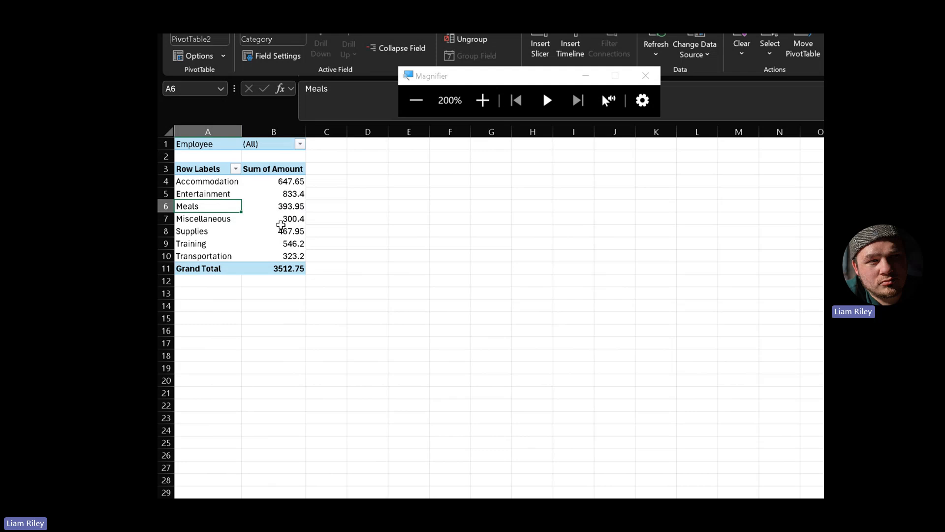
left_click(300, 143)
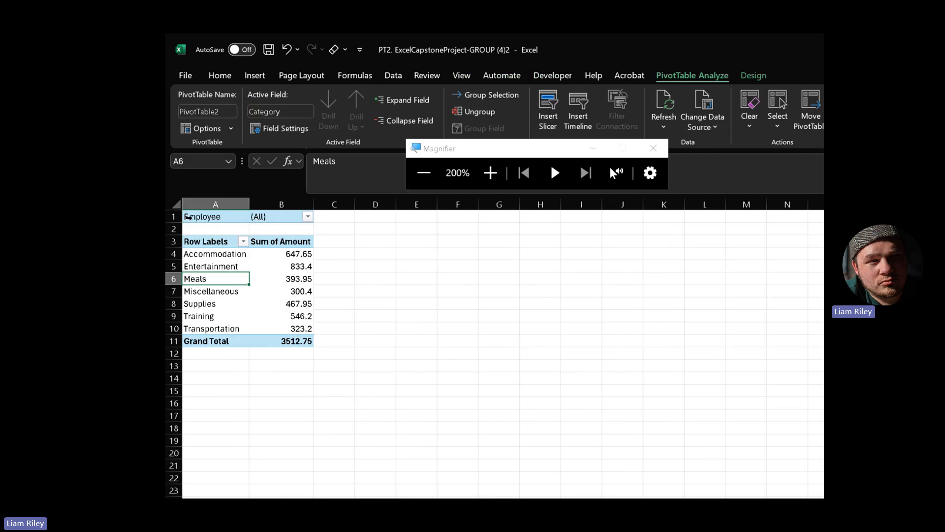
left_click(307, 217)
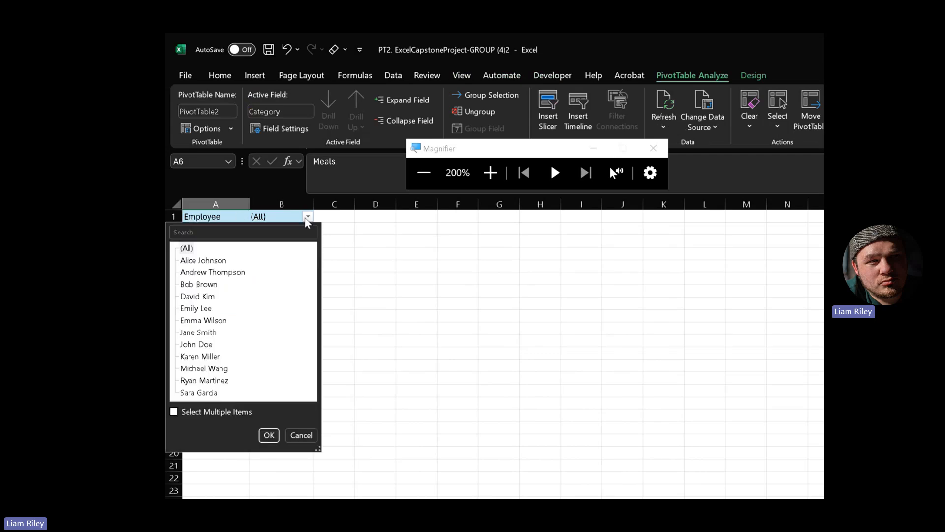
left_click(212, 411)
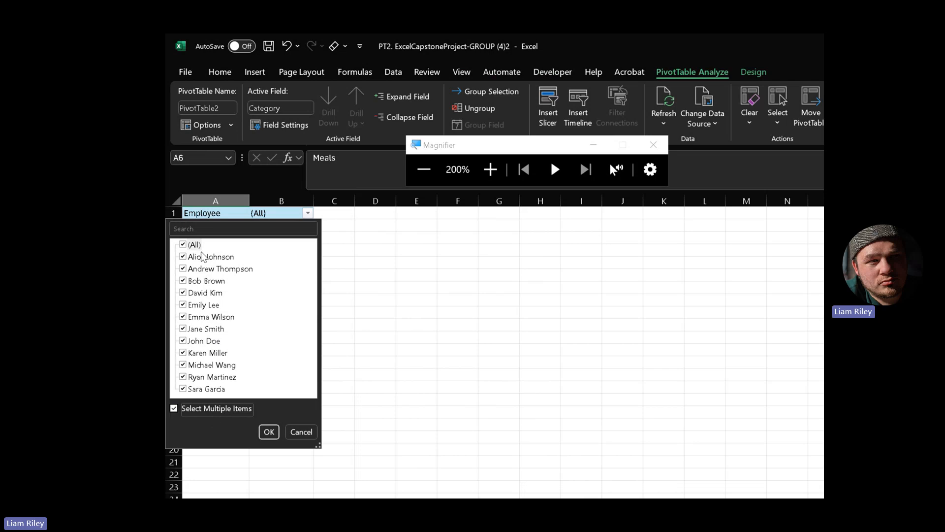
left_click(183, 245)
left_click(183, 256)
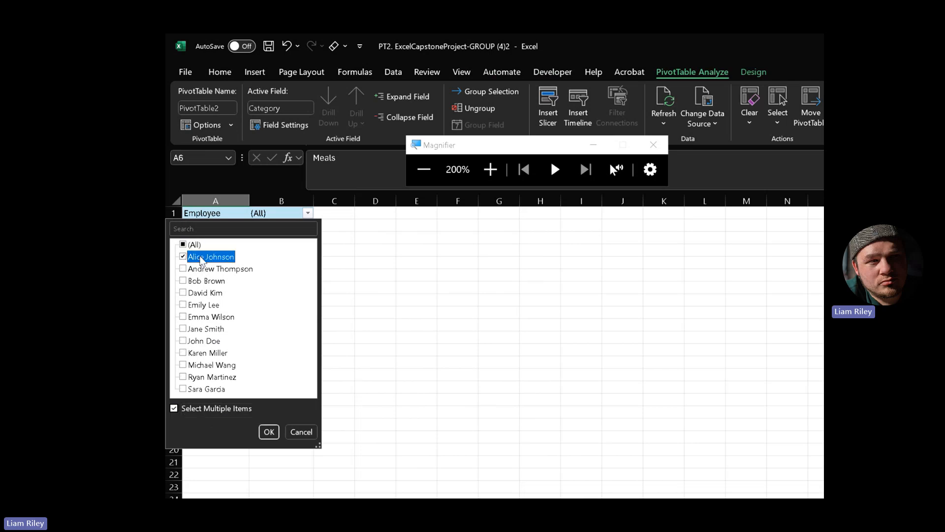
left_click(269, 431)
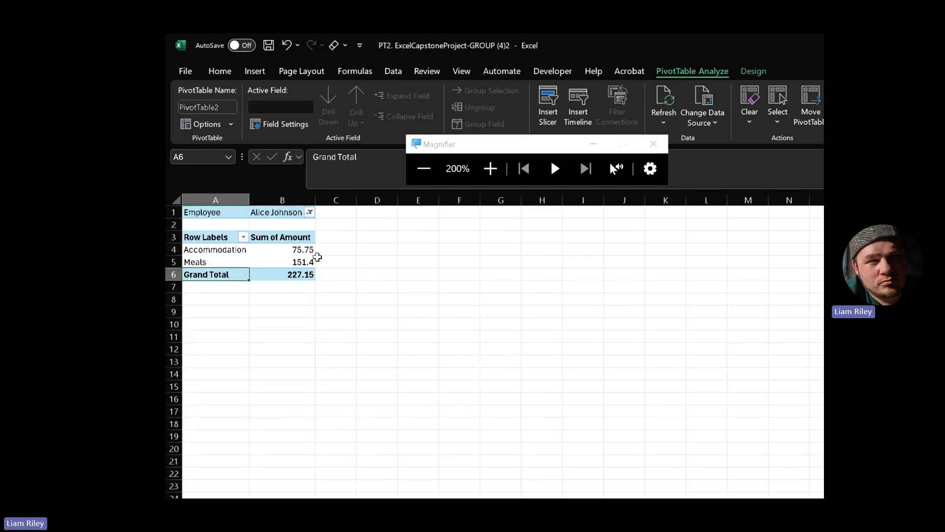
mouse_move(309, 265)
left_click(310, 212)
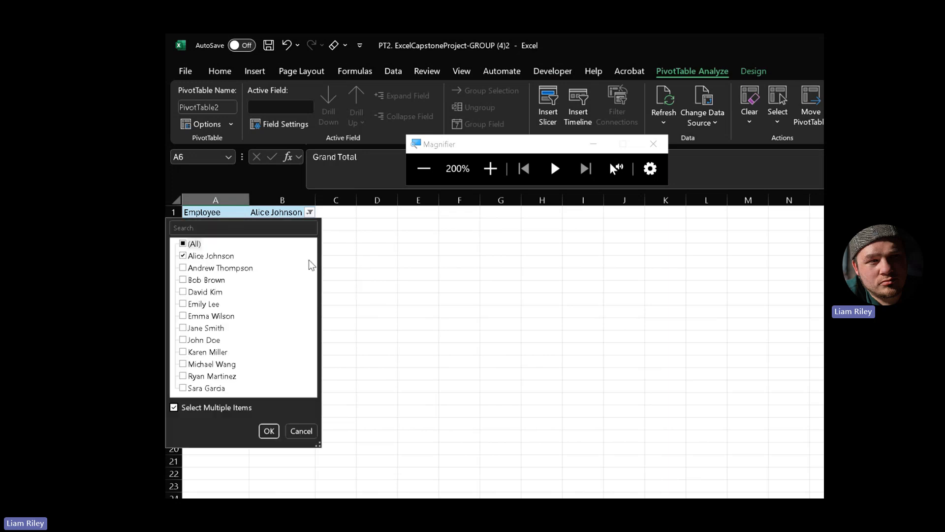
left_click(184, 328)
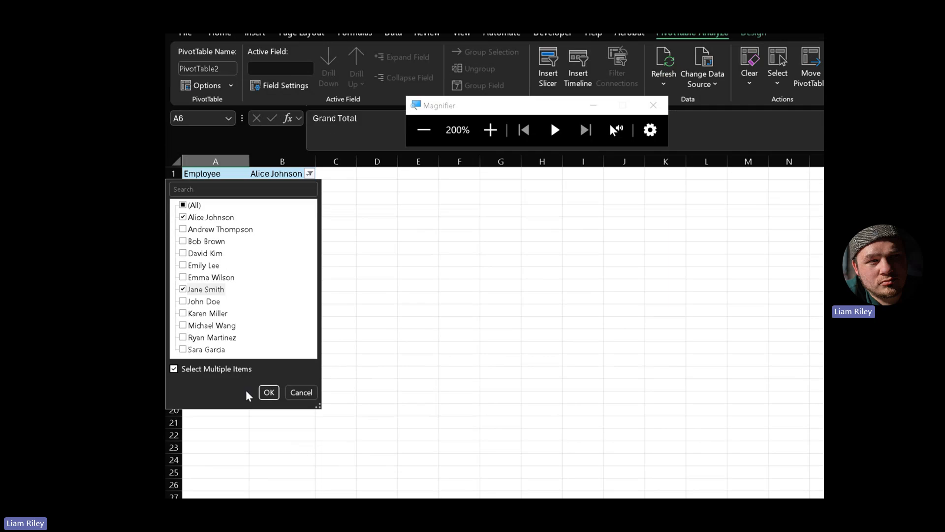
left_click(269, 396)
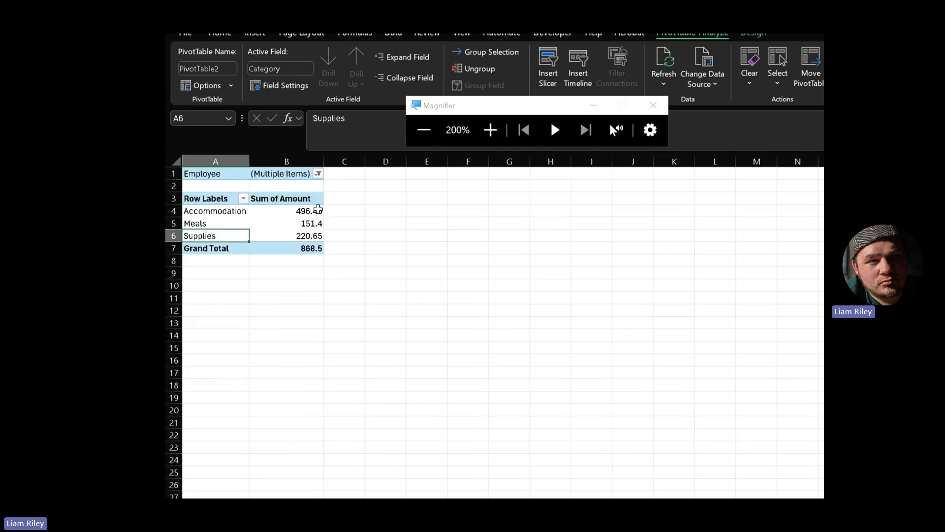
- Reset the Employee filter to (All) so category totals return to 3512.75
left_click(319, 174)
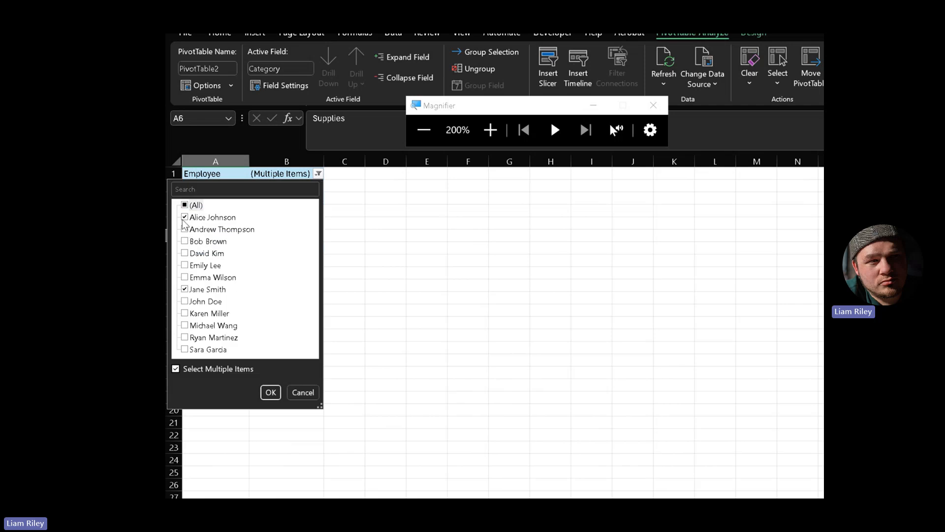
left_click(459, 271)
left_click(318, 174)
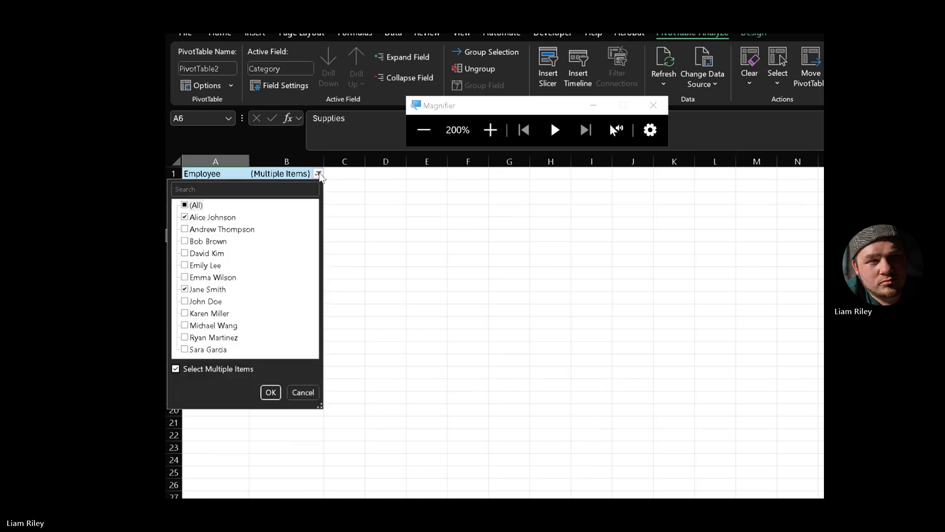
left_click(318, 173)
left_click(318, 173)
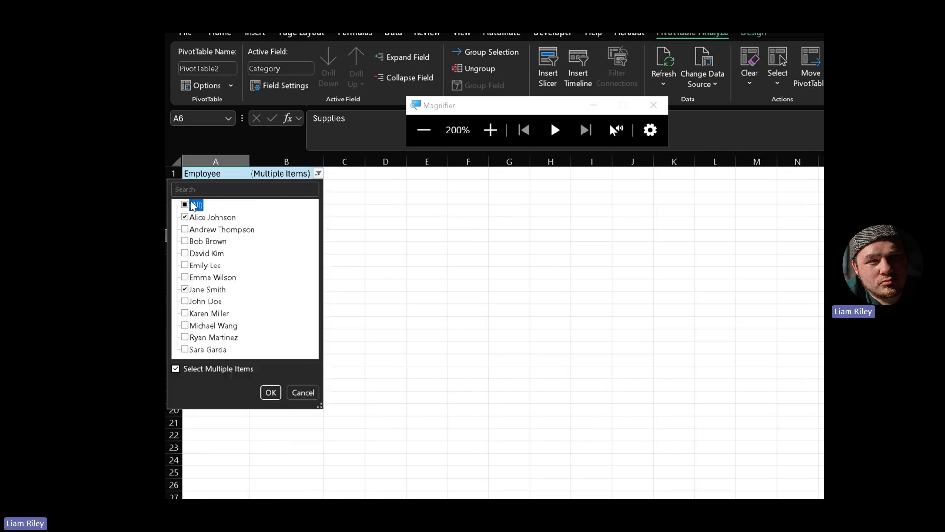
left_click(185, 205)
left_click(272, 392)
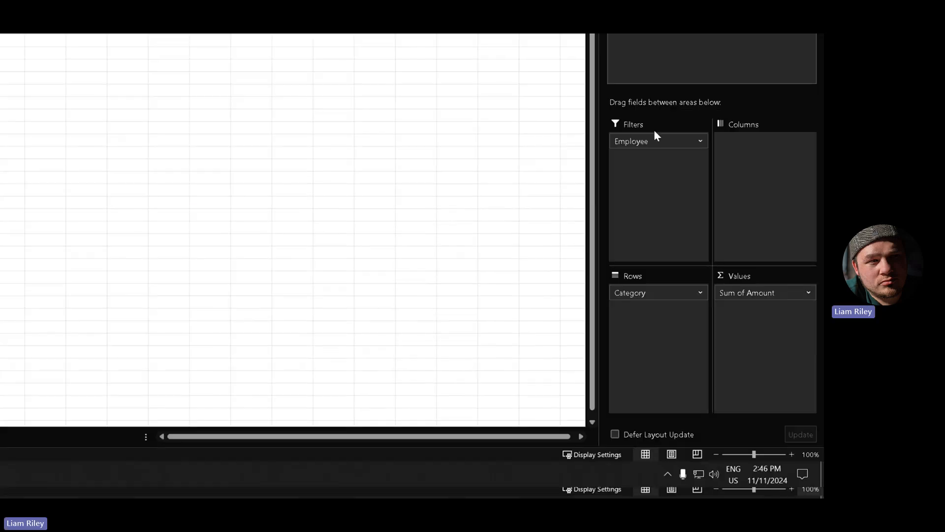
- Move Employee from the Filters area back into Rows beneath Category
left_click_drag(655, 141, 679, 388)
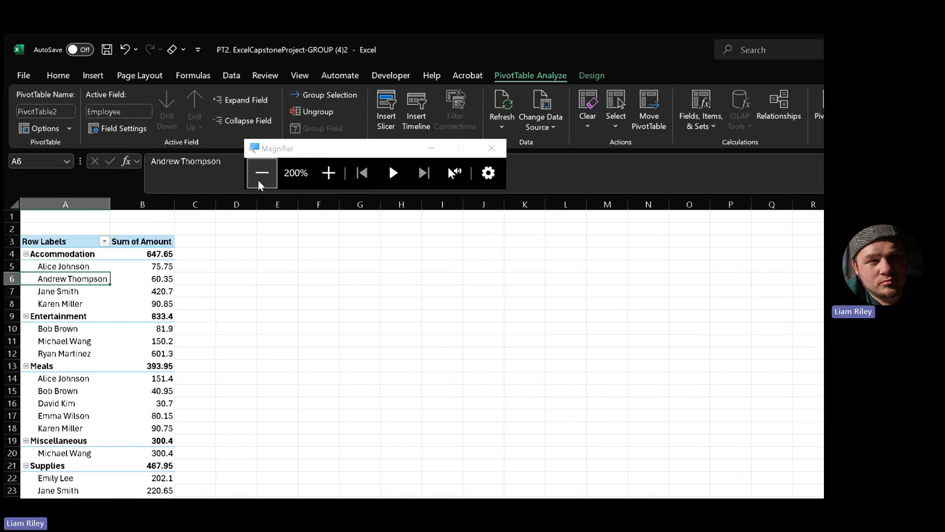
left_click(262, 173)
left_click(261, 141)
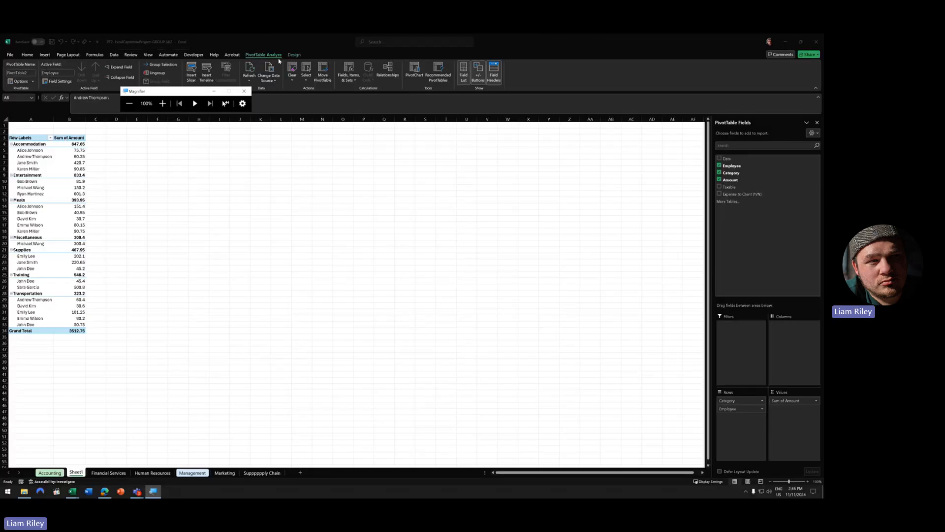
left_click_drag(192, 97, 292, 160)
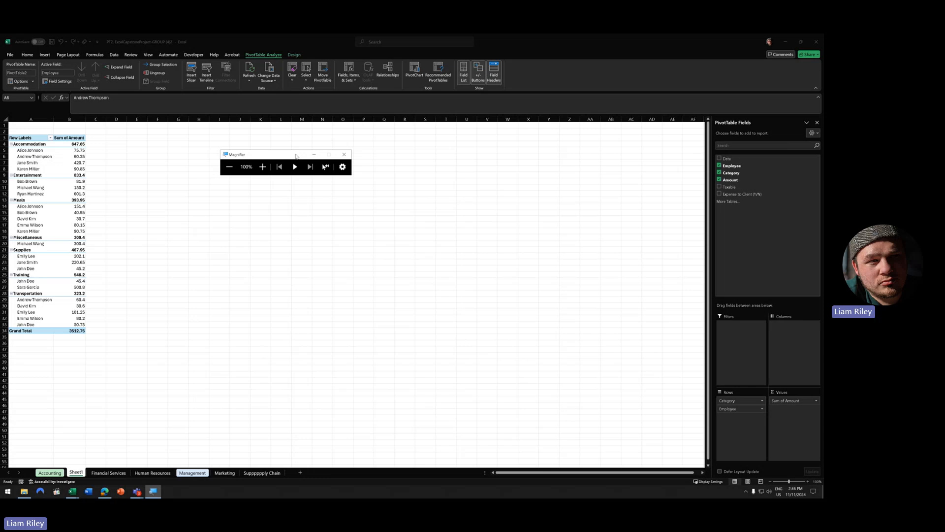
left_click(263, 167)
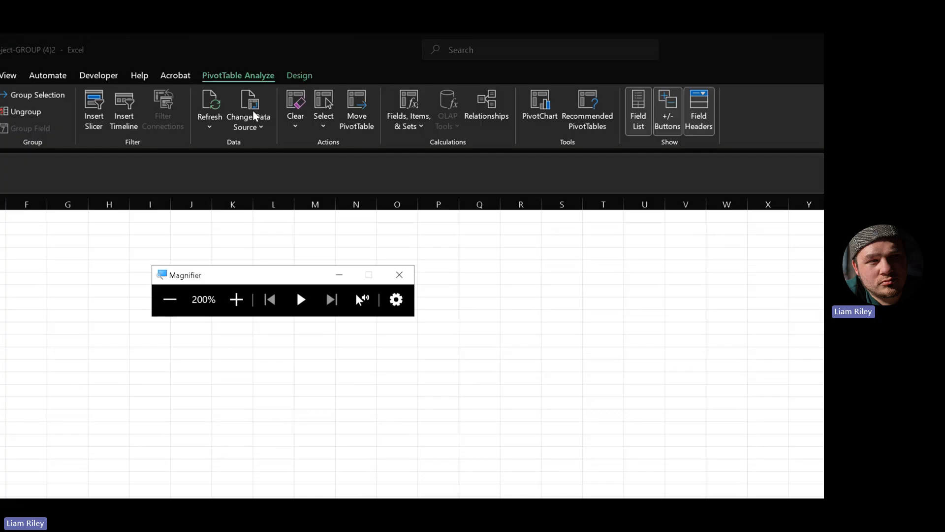
- Check the per-employee amounts 60.35, 80.15 and 601.3 in the regrouped pivot
left_click(253, 80)
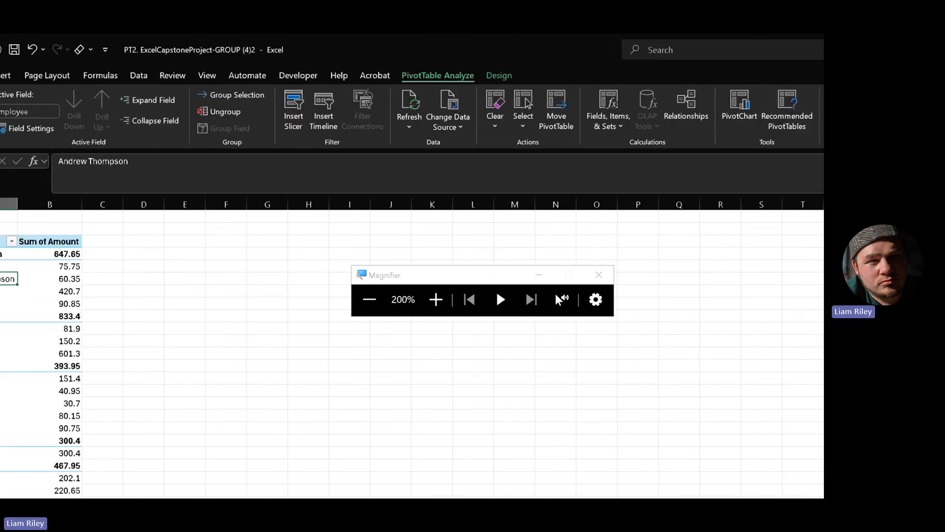
left_click(49, 278)
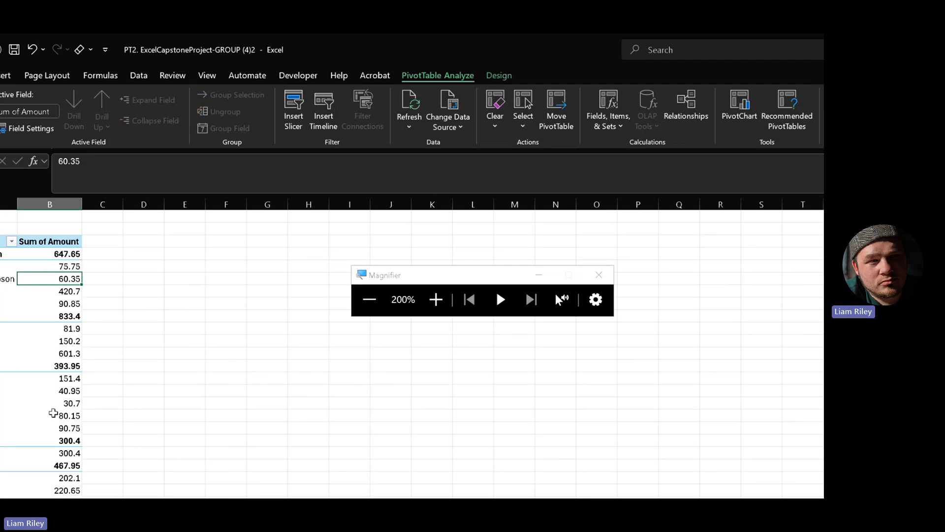
left_click(57, 416)
left_click(57, 353)
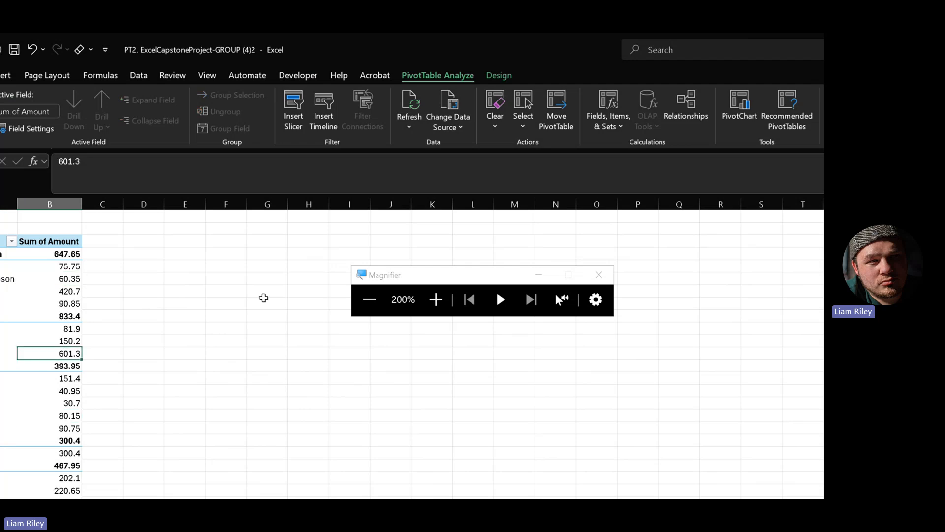
left_click(264, 295)
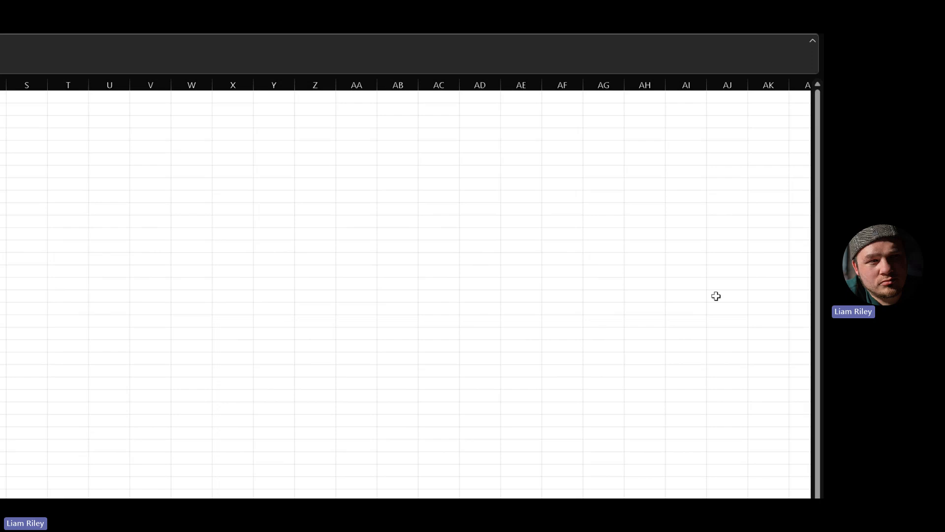
left_click(93, 186)
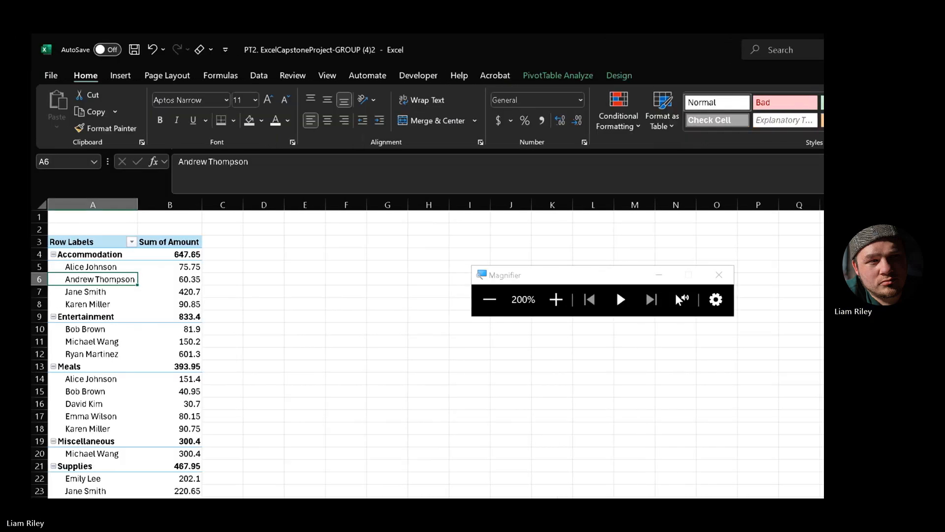
left_click(564, 78)
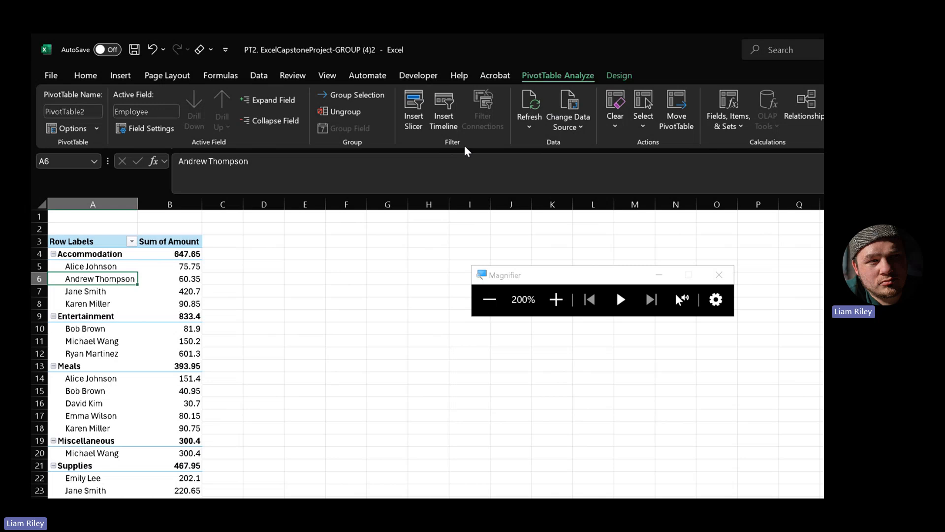
- Insert a slicer for the Employee field beside the pivot table
left_click(416, 107)
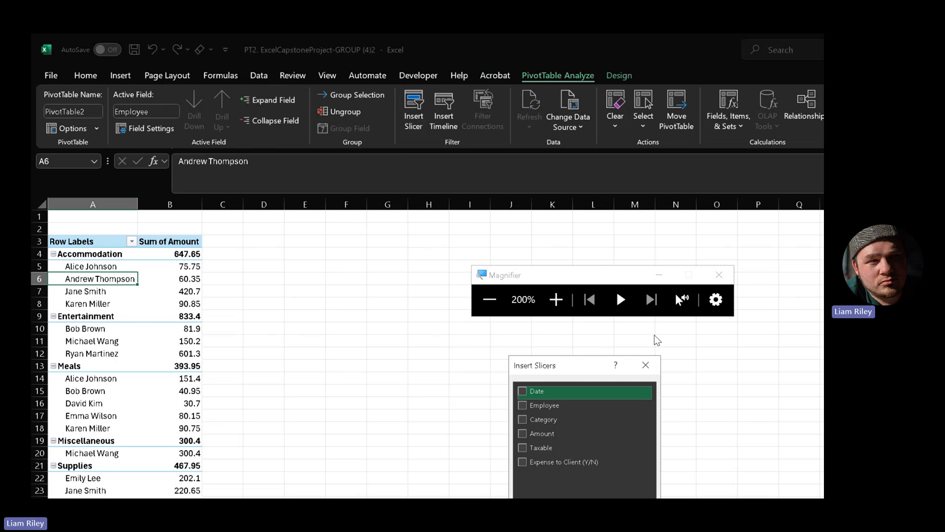
left_click_drag(552, 276, 734, 240)
left_click_drag(567, 357, 346, 238)
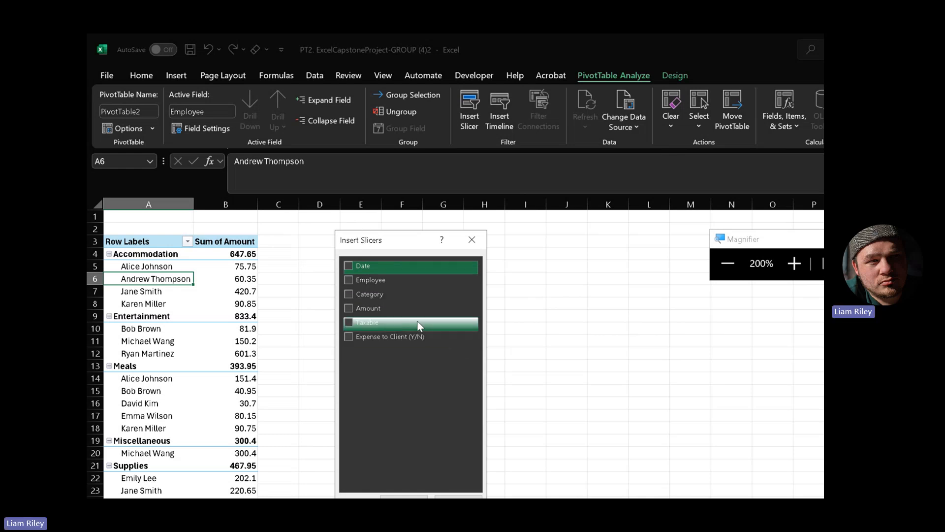
left_click(356, 279)
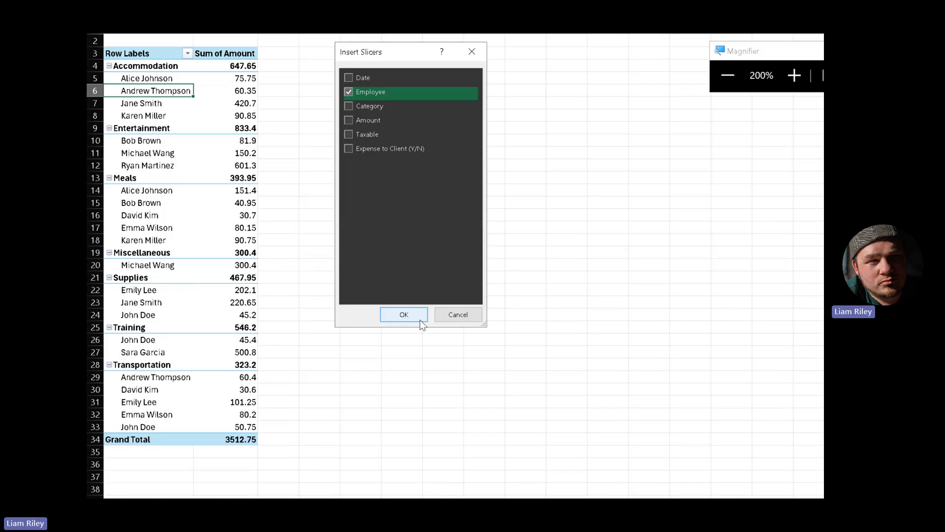
left_click(421, 319)
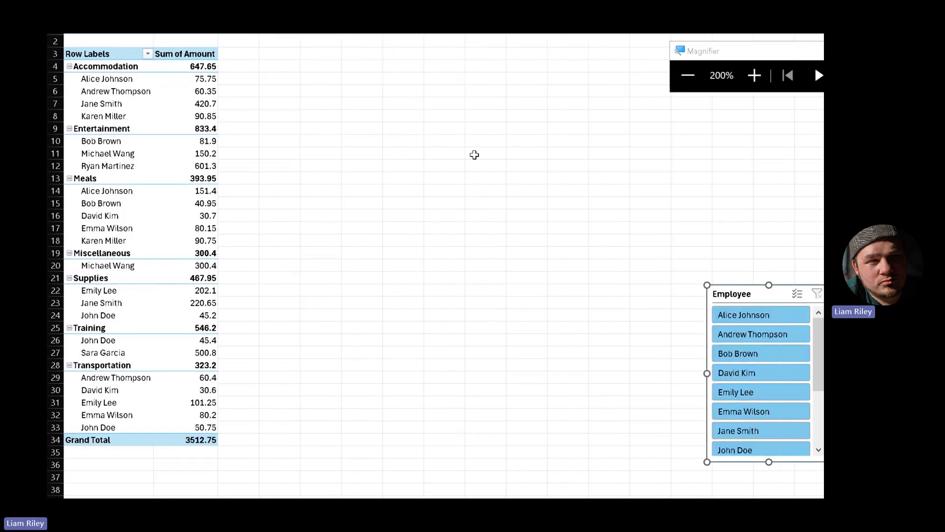
- Place the Employee slicer beside the pivot near column F and shrink it slightly
left_click_drag(714, 315, 315, 129)
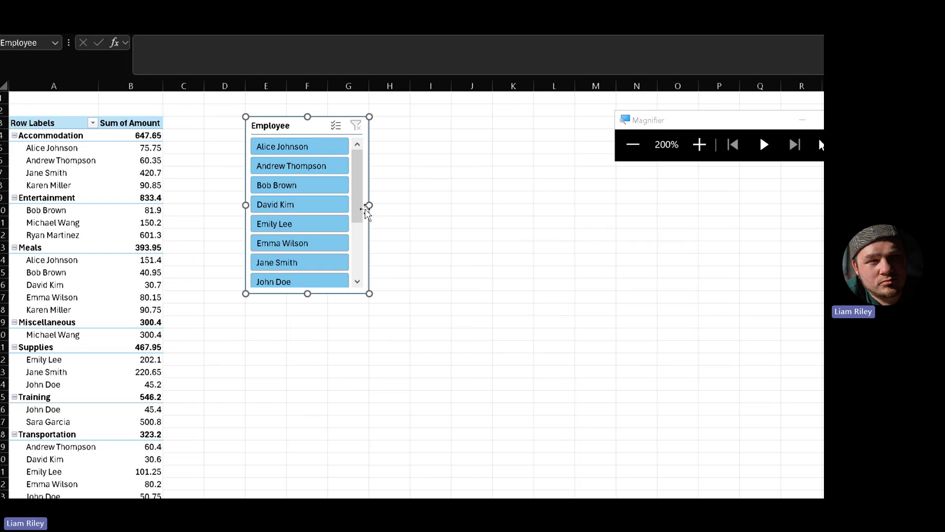
mouse_move(371, 294)
left_mouse_down()
mouse_move(363, 274)
mouse_move(369, 290)
left_mouse_up()
left_click(444, 336)
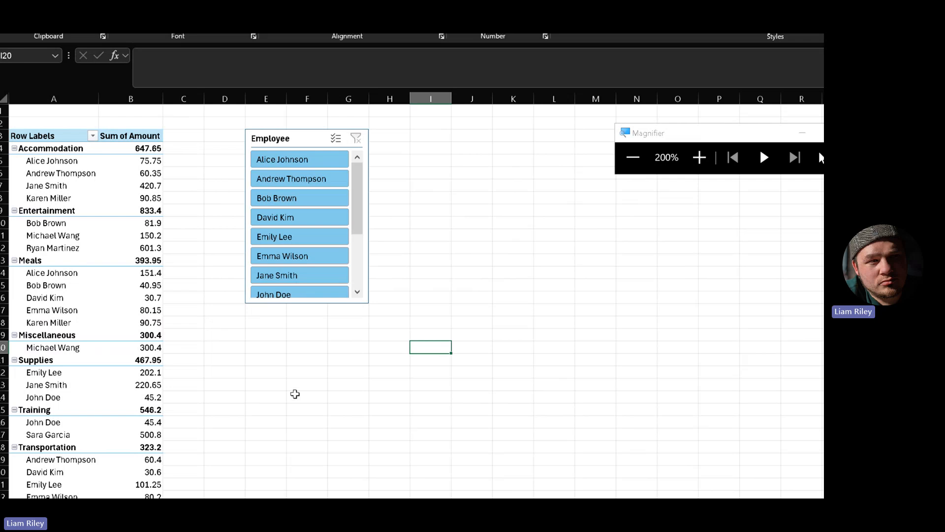
scroll(358, 207, "down", 3)
scroll(357, 207, "up", 3)
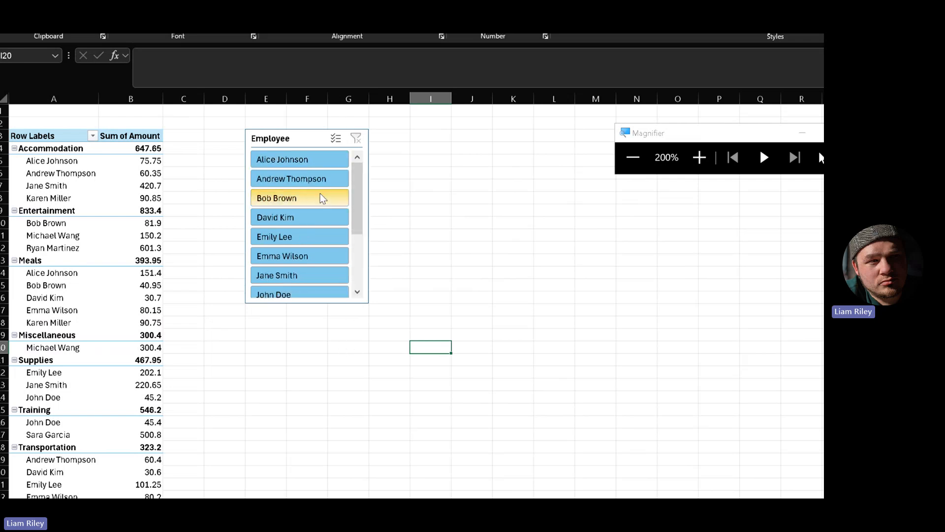
left_click(295, 160)
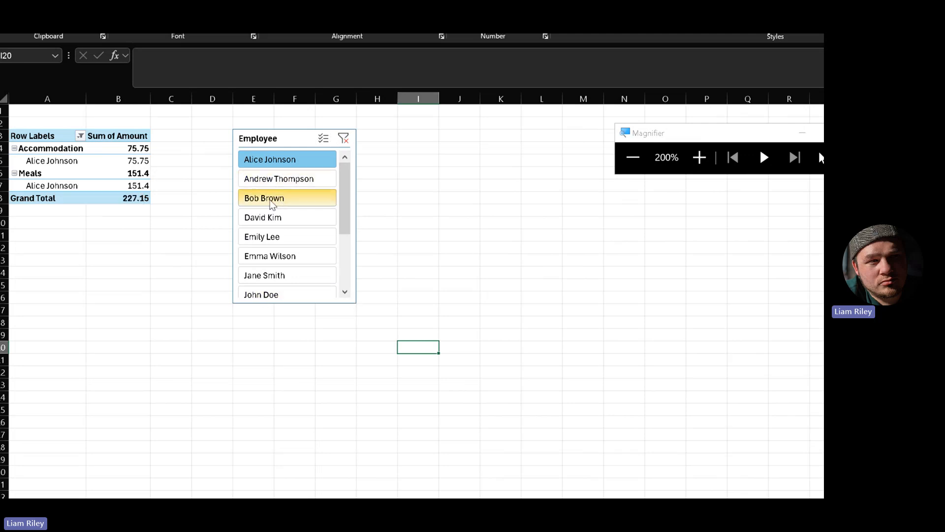
left_click(272, 201)
left_click(269, 257)
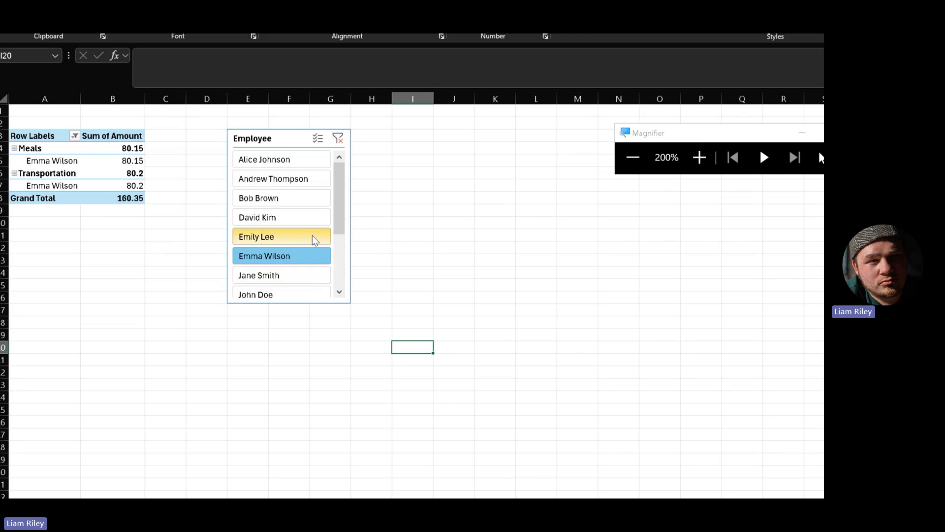
left_click(281, 198, "ctrl")
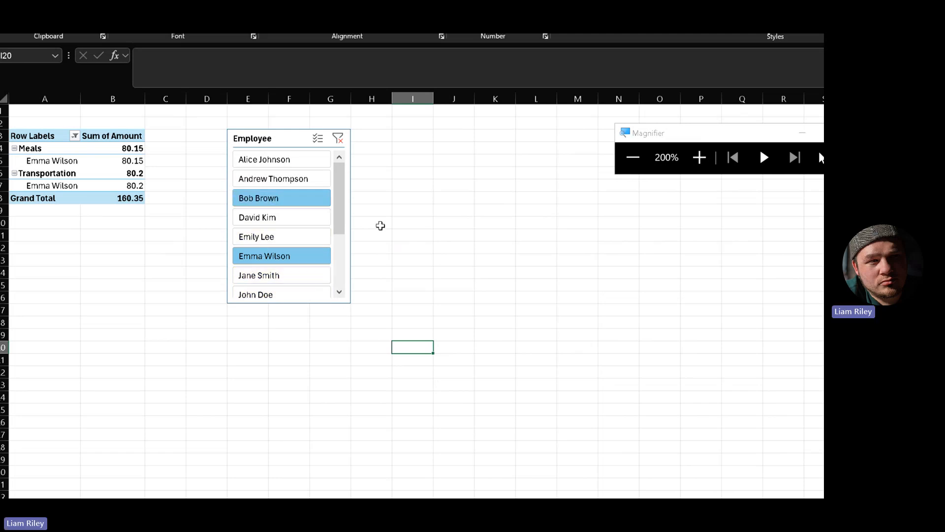
left_click(280, 179, "ctrl")
left_click(281, 236, "ctrl")
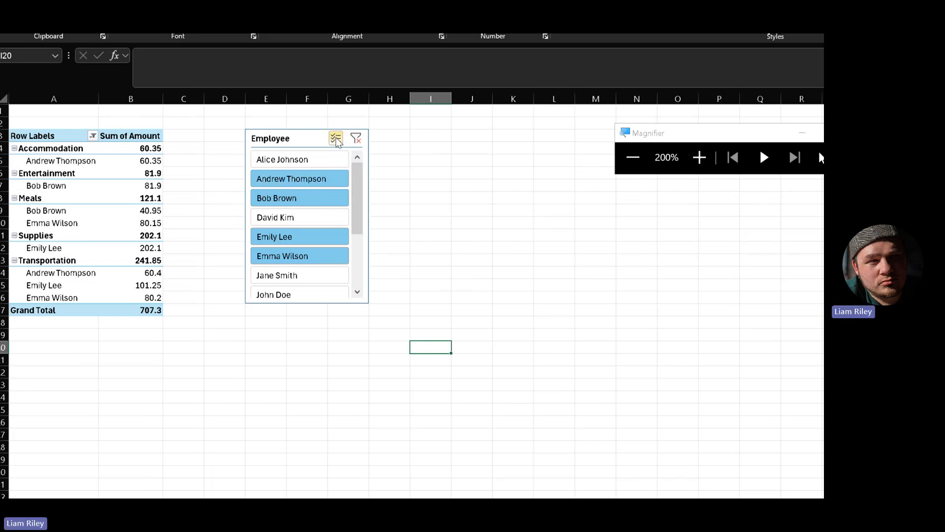
left_click(333, 183)
left_click(317, 199)
left_click(316, 180)
left_click(314, 237)
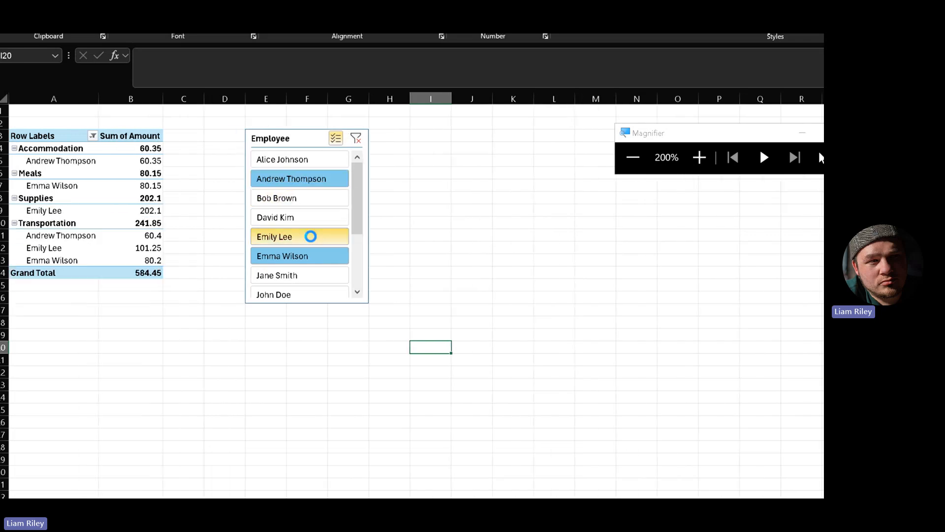
left_click(323, 252)
left_click(322, 238)
left_click(323, 182)
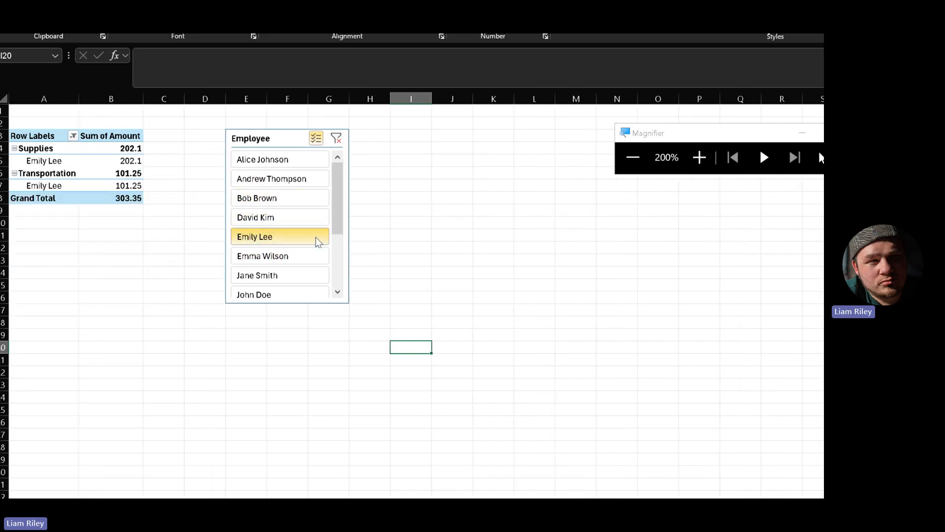
left_click(317, 238)
left_click(336, 139)
left_click(323, 183)
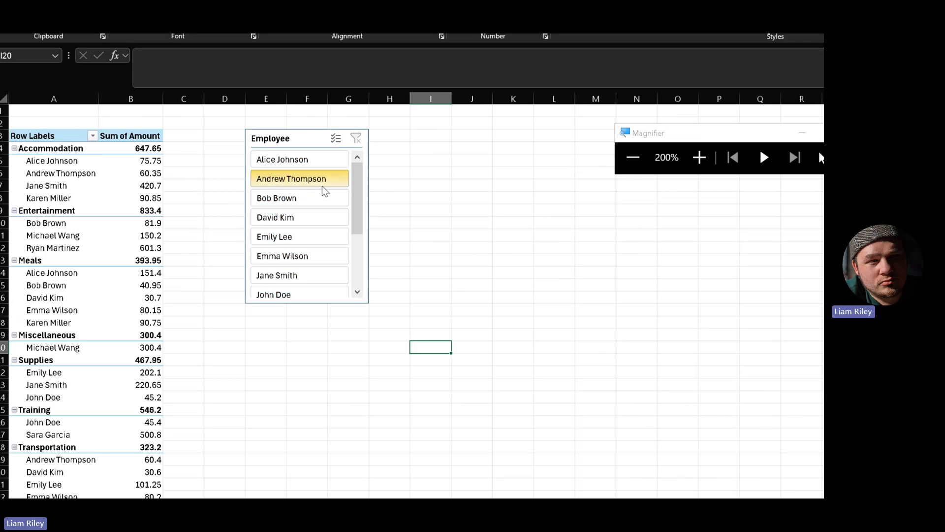
left_click(315, 236)
left_click(310, 290)
left_click(311, 218)
left_click(312, 159)
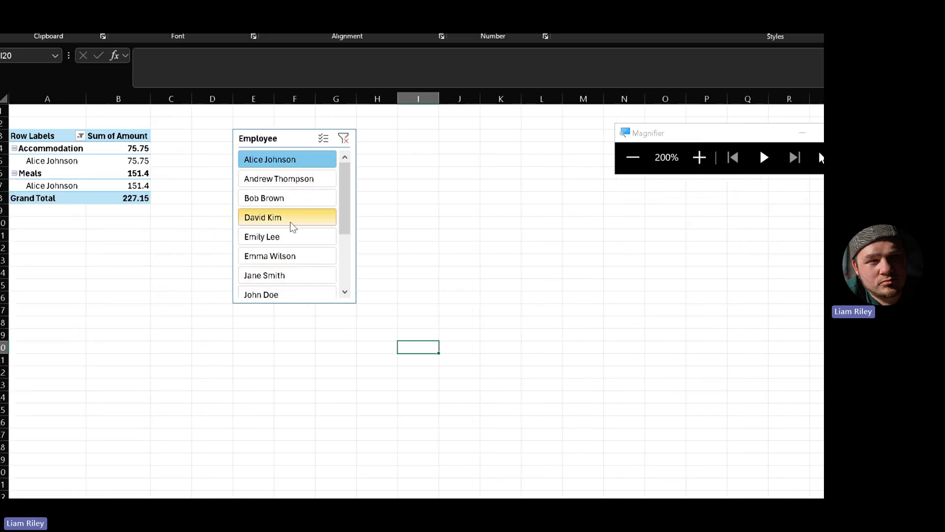
left_click(315, 275)
left_click(323, 138)
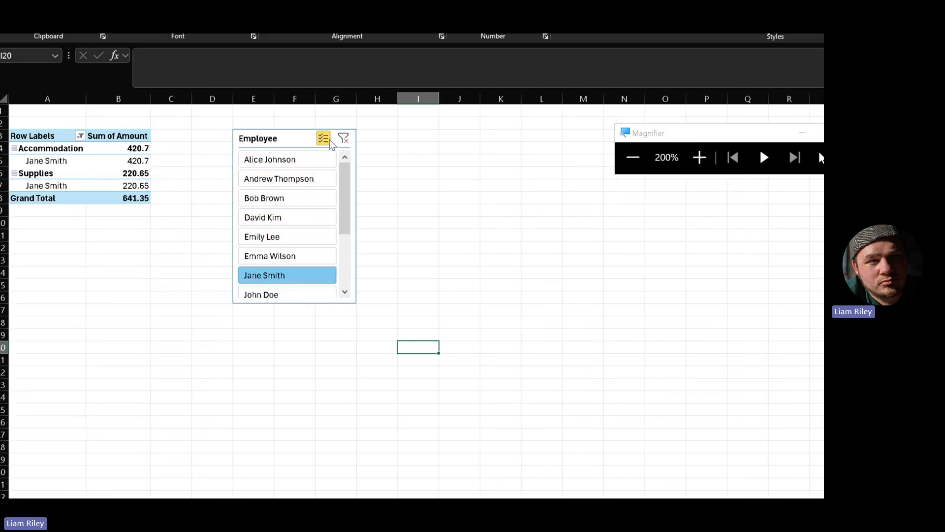
left_click(304, 197)
left_click(312, 159)
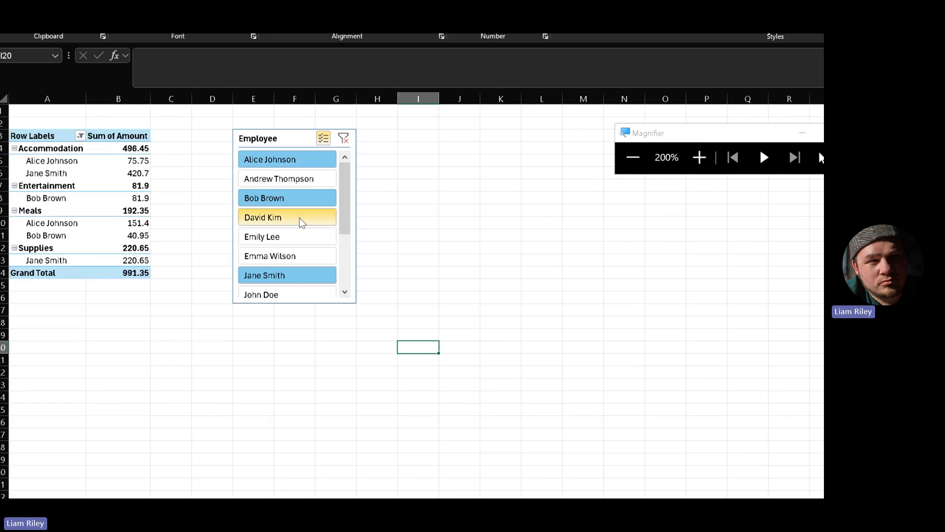
left_click(343, 138)
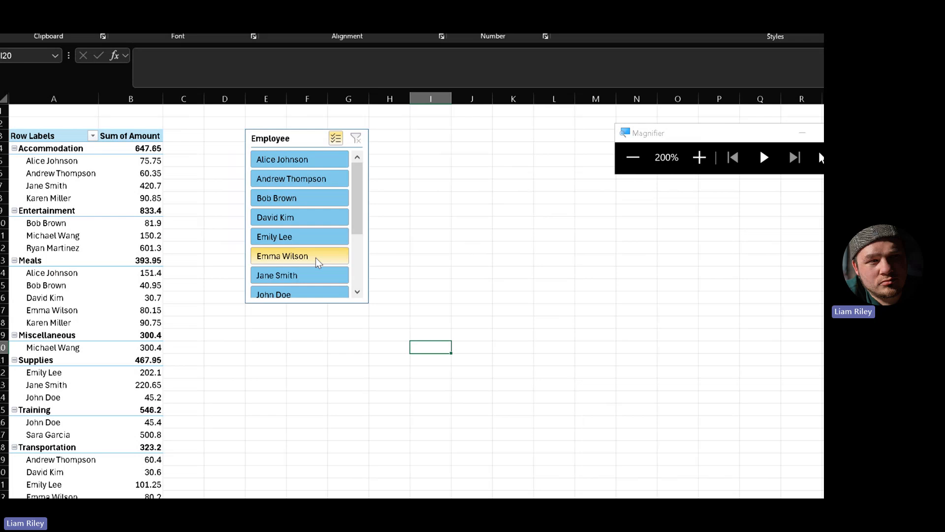
left_click(299, 141)
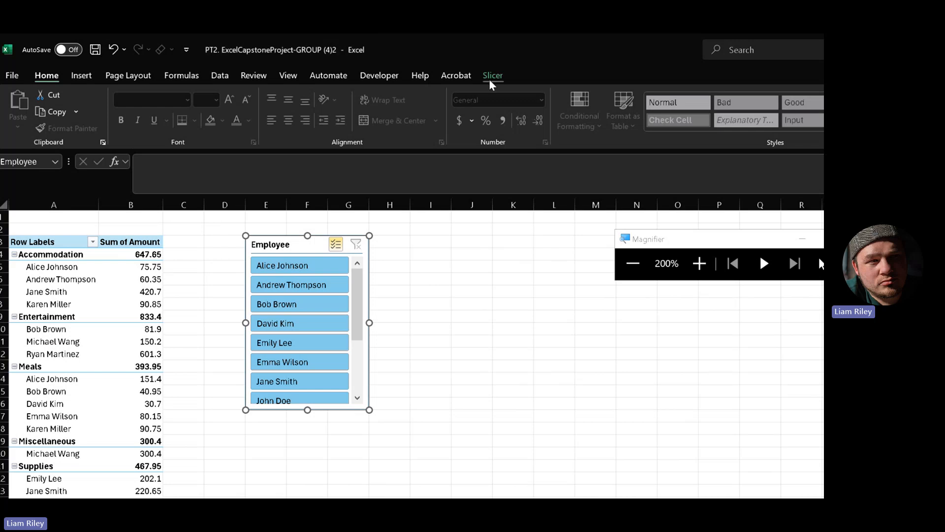
- Set the Employee slicer to 2 columns and resize it until all twelve names fit
left_click(491, 79)
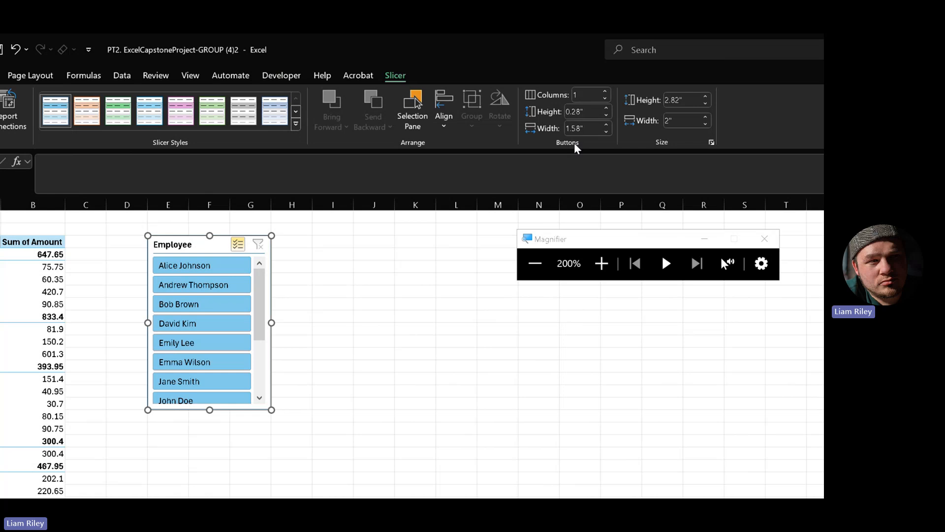
left_click_drag(266, 305, 223, 394)
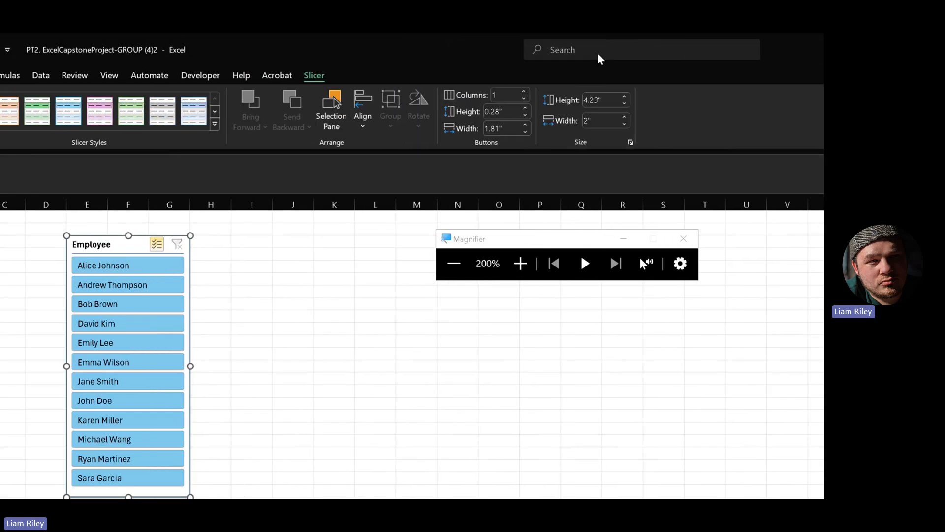
left_click(524, 92)
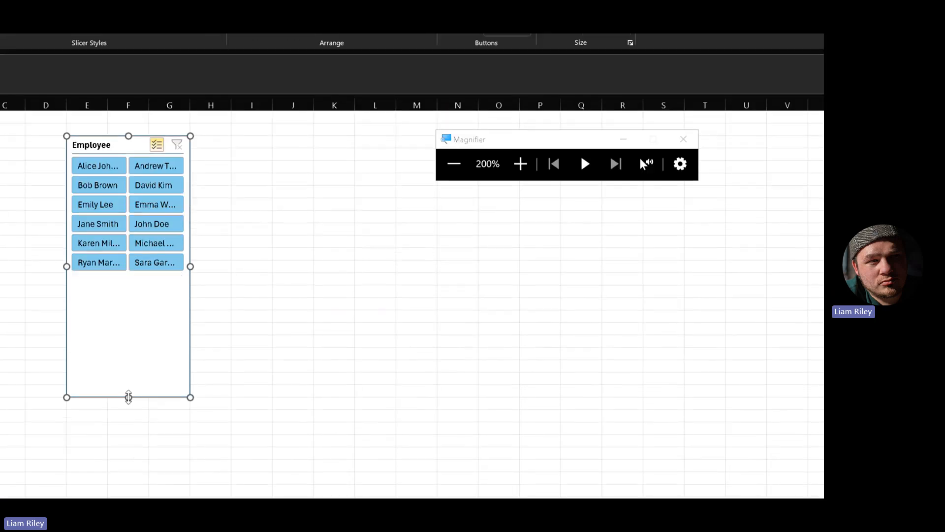
left_click_drag(128, 397, 140, 273)
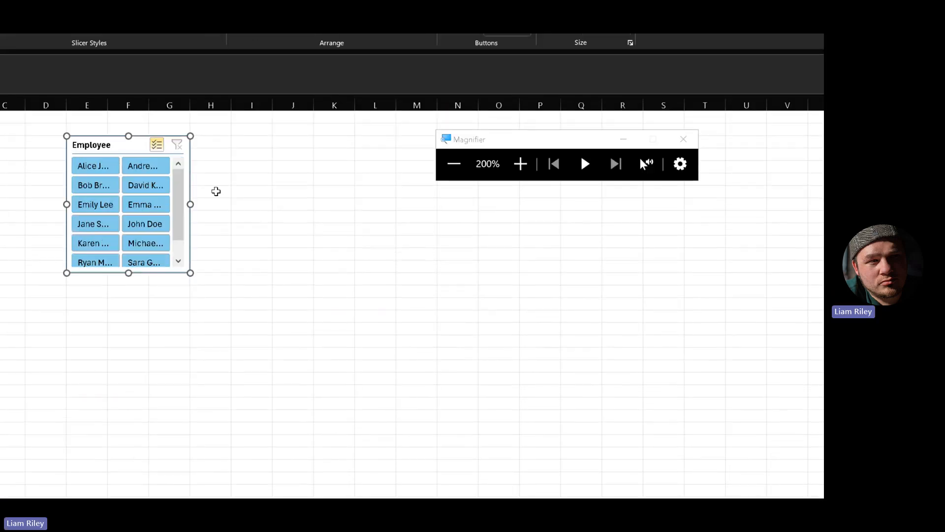
left_click_drag(190, 203, 281, 205)
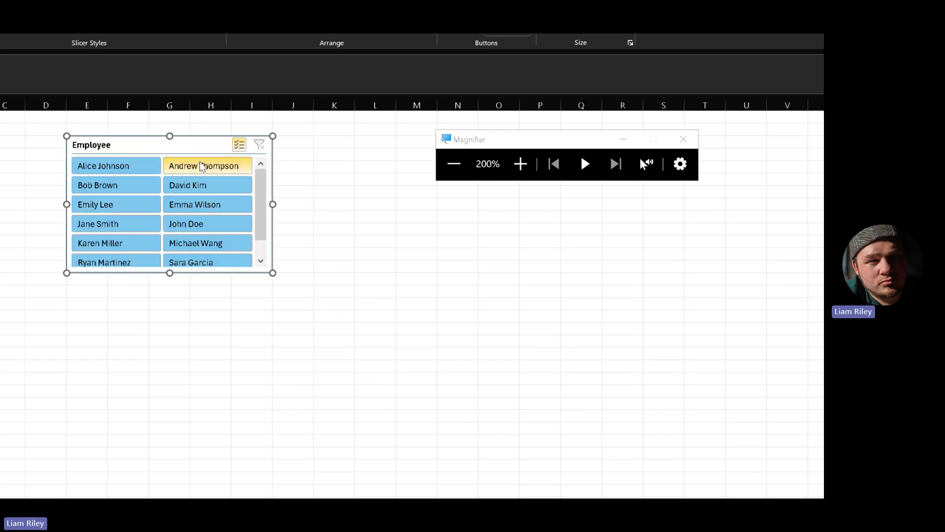
scroll(265, 217, "down", 1)
scroll(266, 217, "up", 1)
scroll(269, 218, "down", 1)
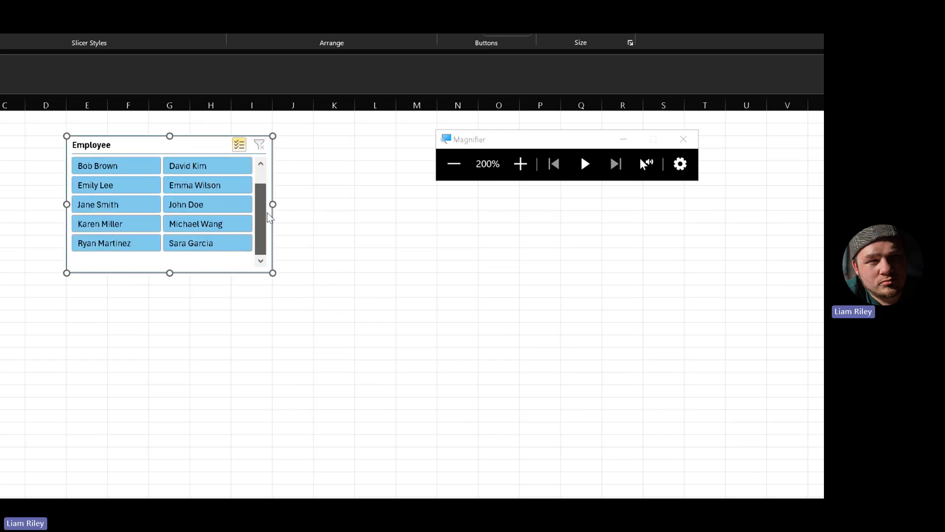
scroll(270, 218, "up", 1)
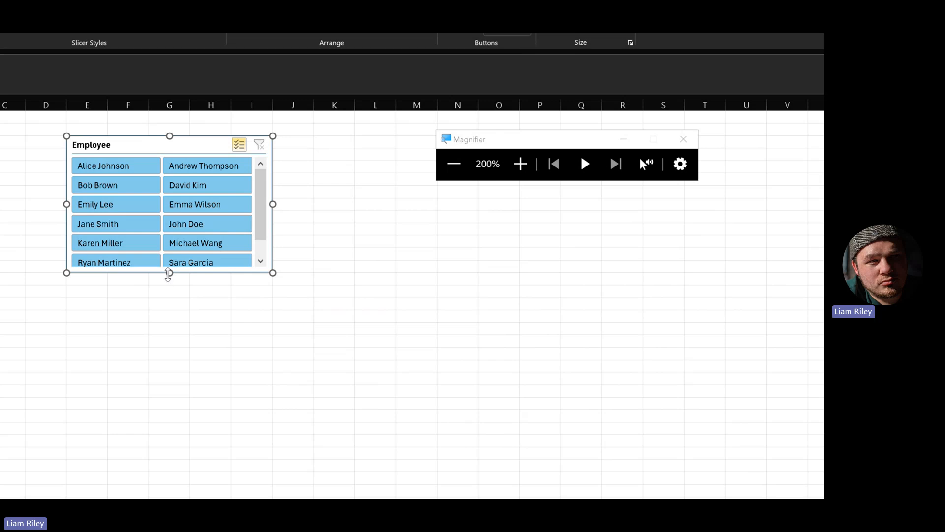
left_click_drag(168, 274, 169, 286)
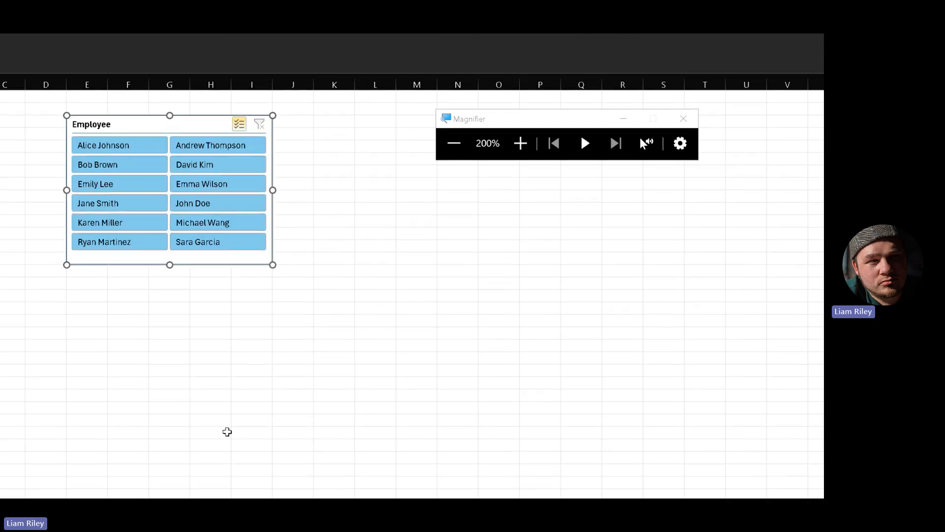
left_click(227, 431)
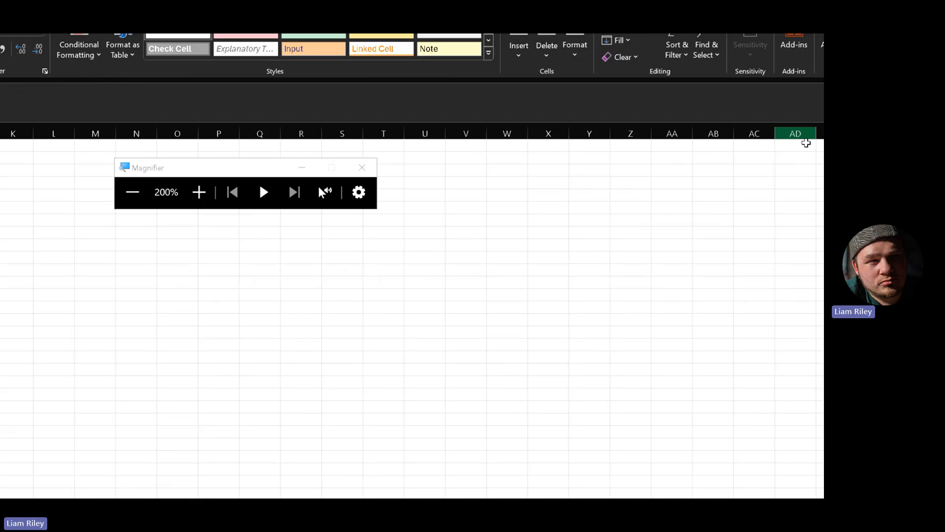
left_click(268, 93)
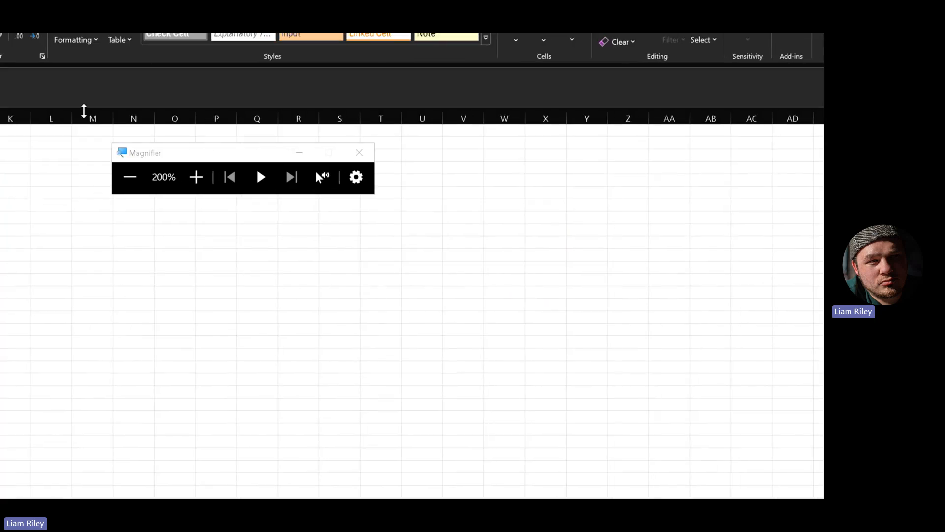
left_click(130, 178)
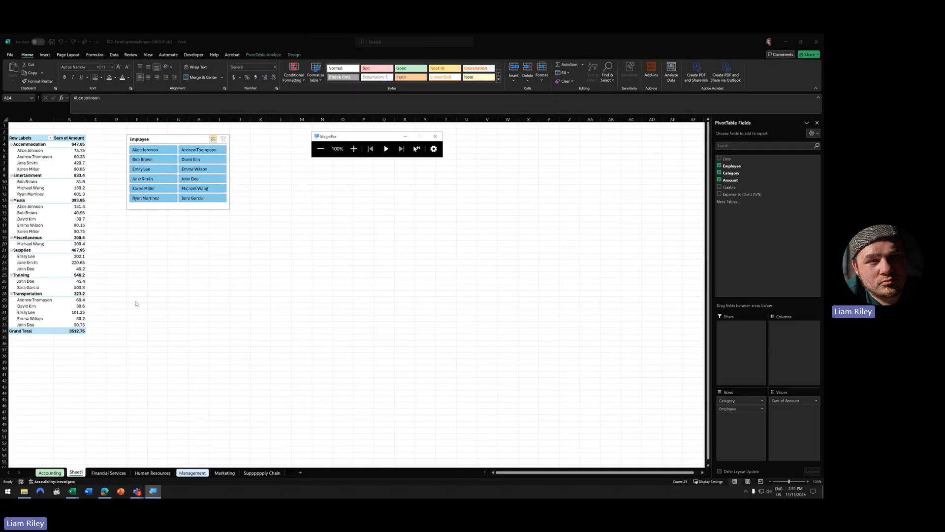
scroll(266, 292, "up", 6)
left_click(266, 292)
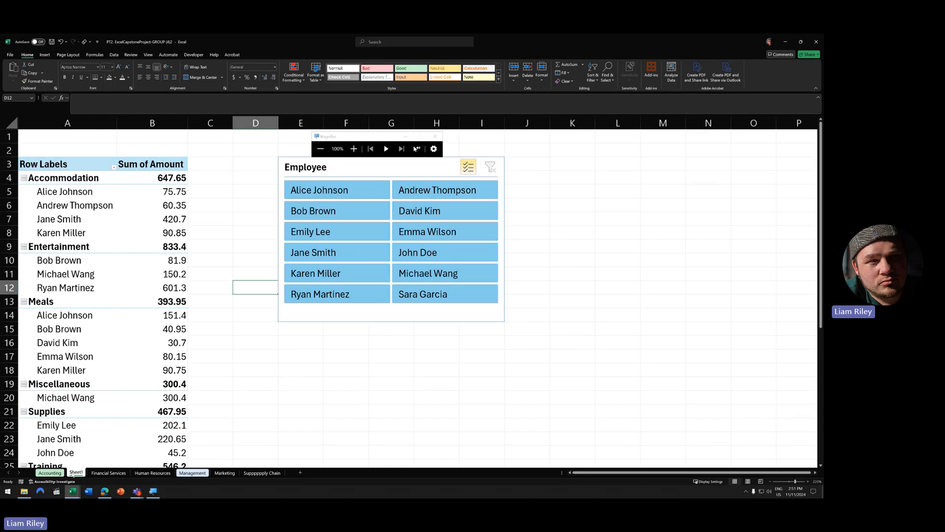
- Switch back and forth between the Financial Services sheet and the pivot table sheet
left_click(109, 472)
scroll(236, 310, "up", 1)
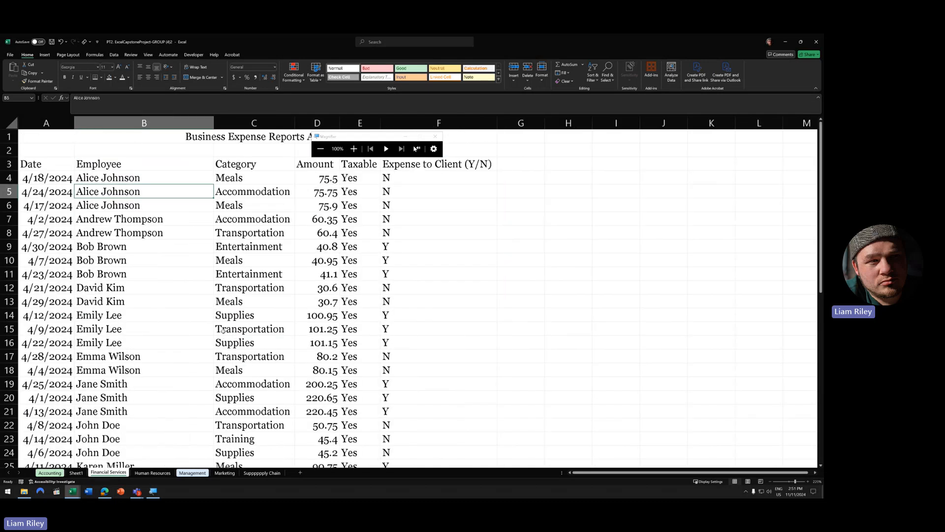
left_click(77, 473)
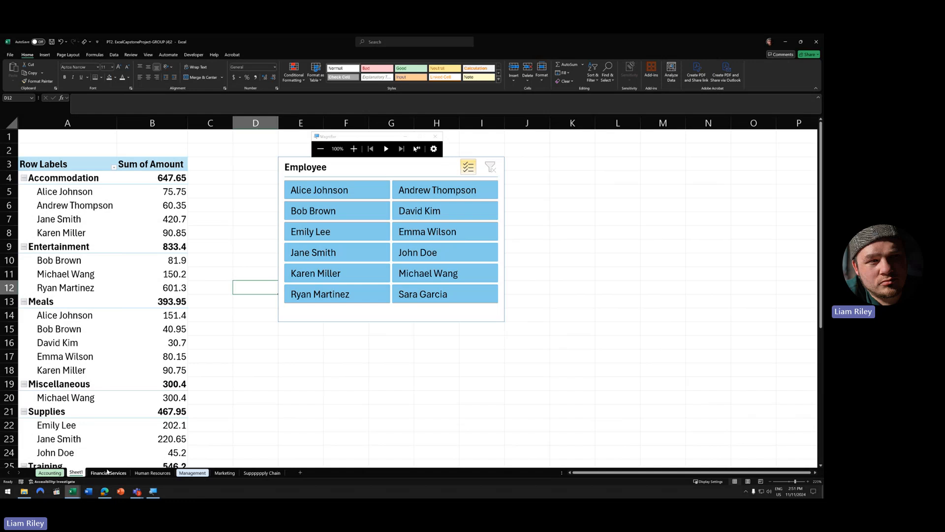
left_click(108, 472)
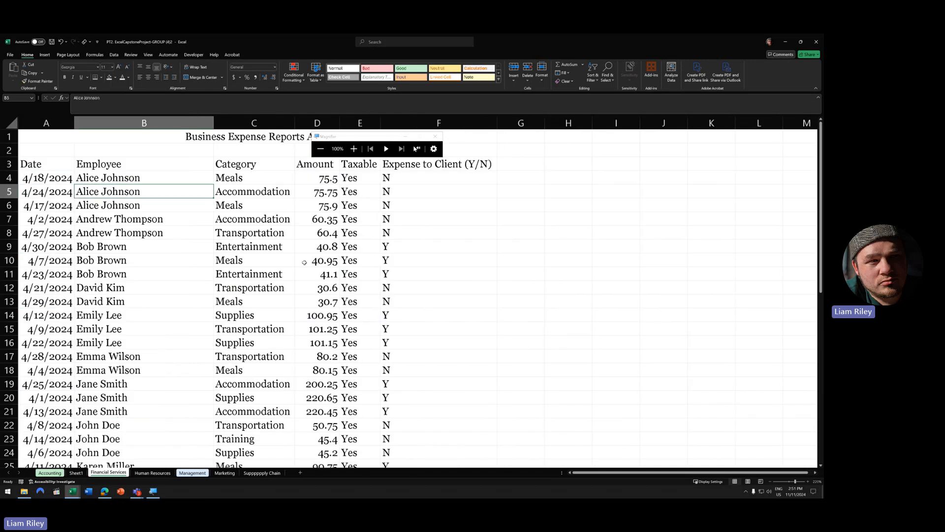
left_click(76, 473)
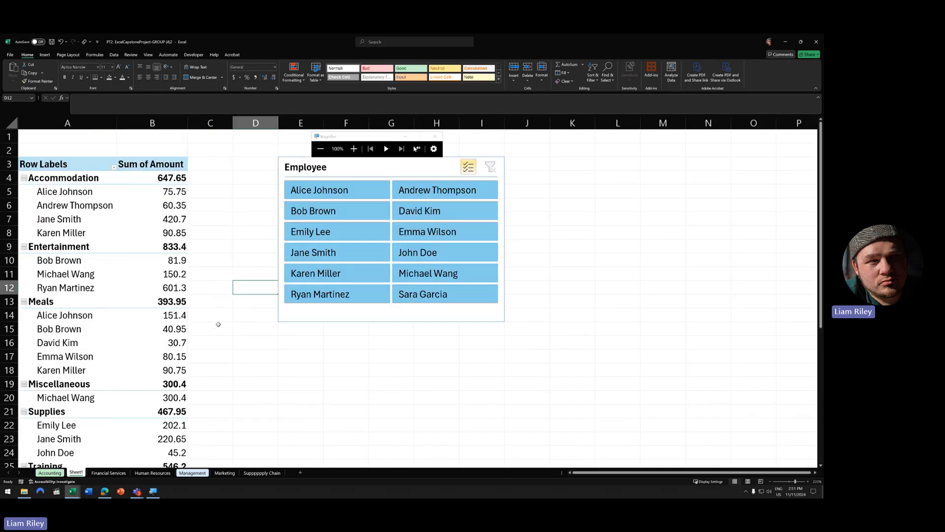
scroll(216, 325, "down", 3)
scroll(207, 330, "up", 3)
- Bring up the Financial Services tab's menu without changes, then preview the other open Excel windows
right_click(108, 473)
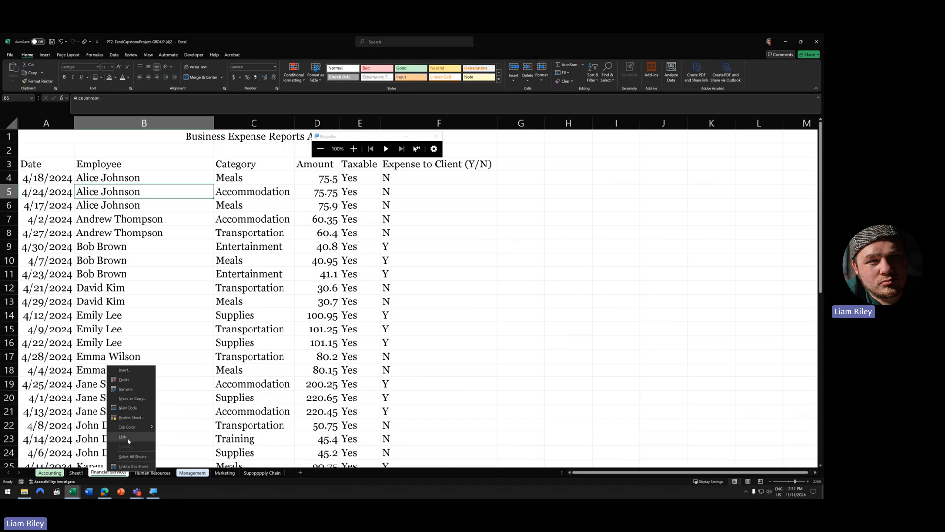
left_click(253, 372)
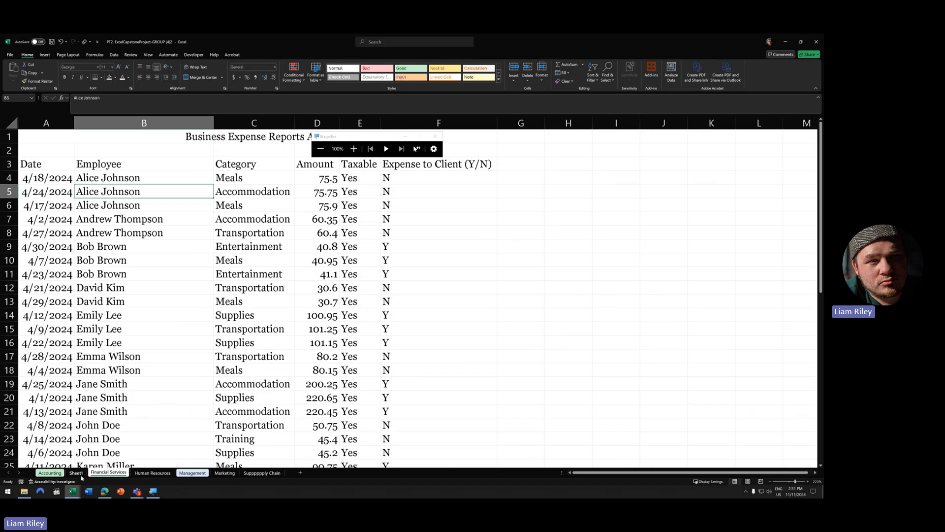
left_click(73, 491)
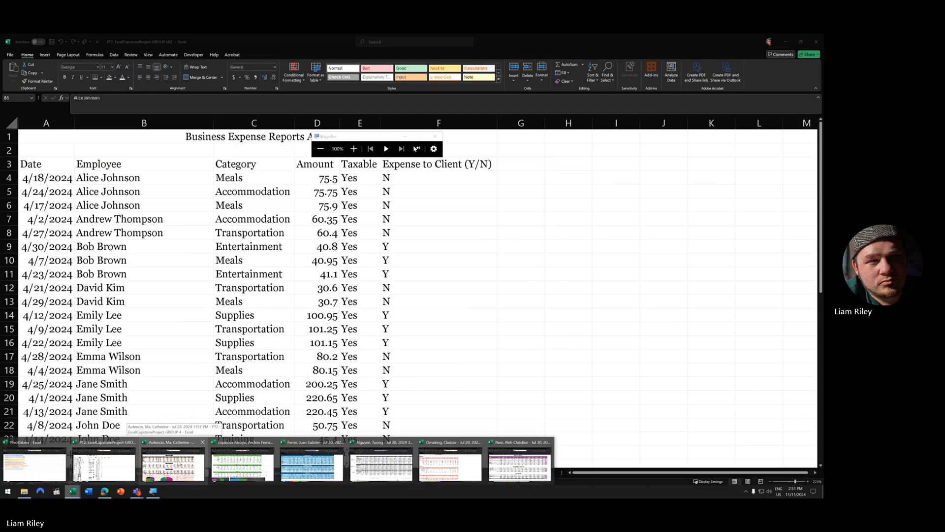
- Bring the other group's workbook forward on its Financial Services sheet
left_click(173, 465)
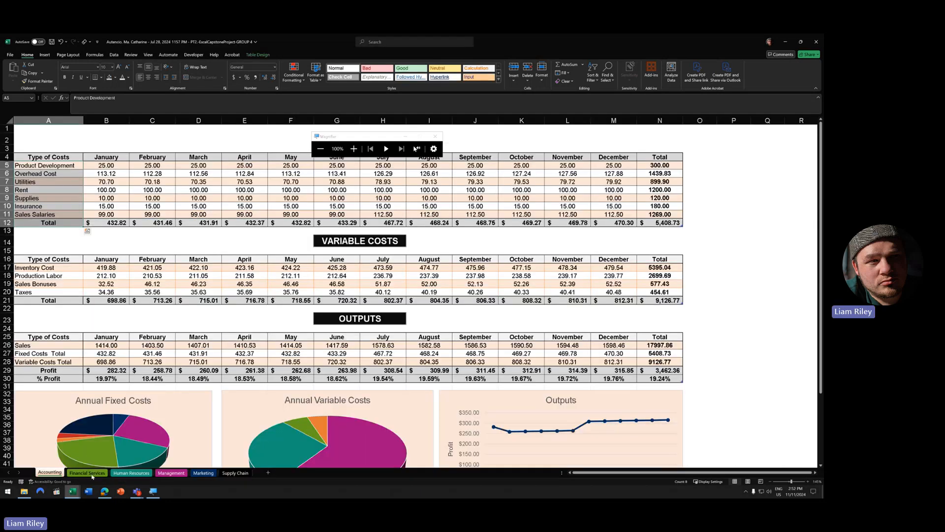
left_click(88, 473)
left_click_drag(364, 138, 622, 90)
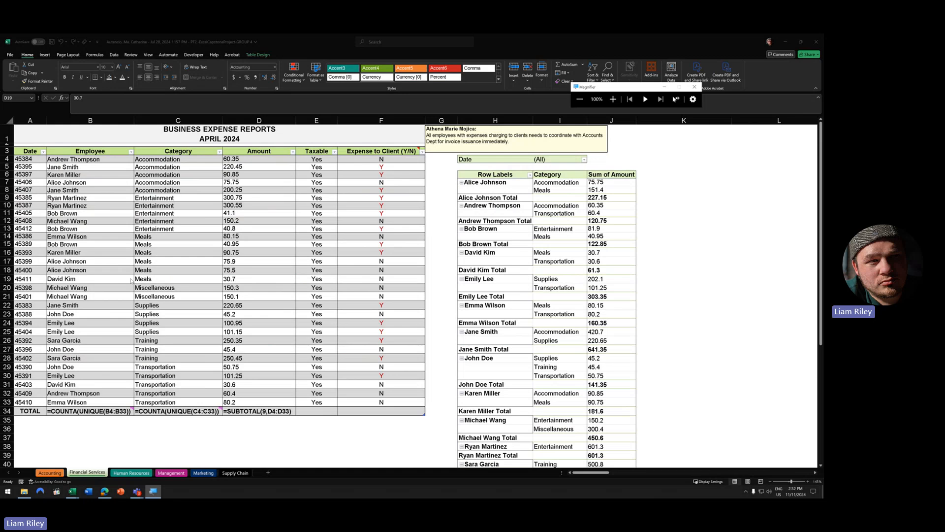
left_click(210, 237)
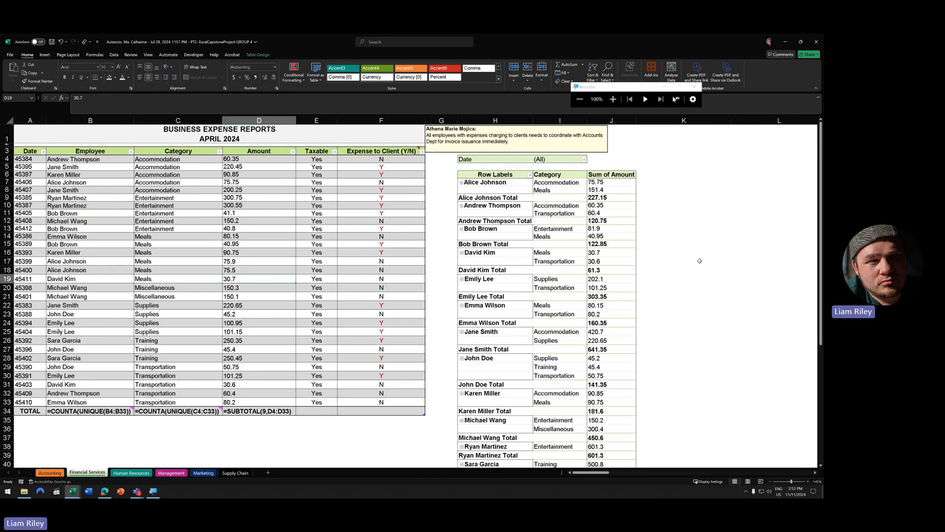
left_click(518, 218)
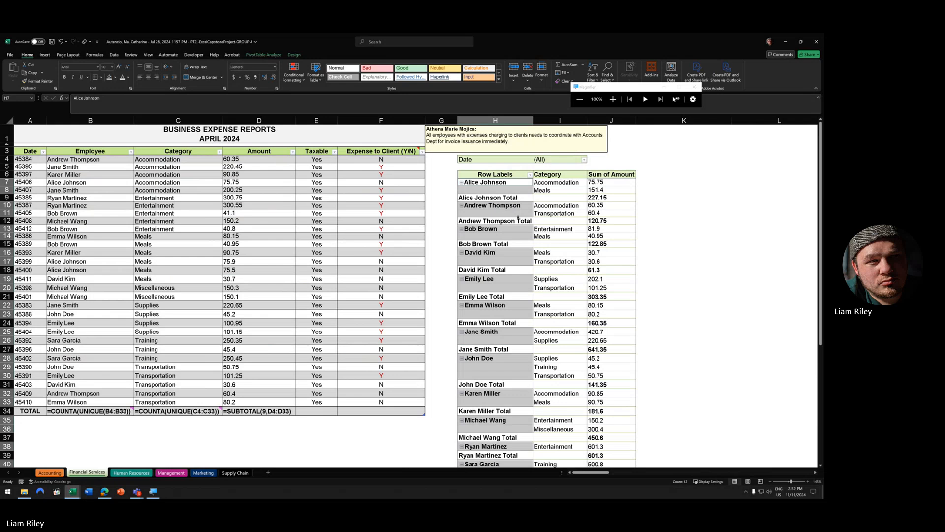
left_click(212, 211)
left_click(201, 181)
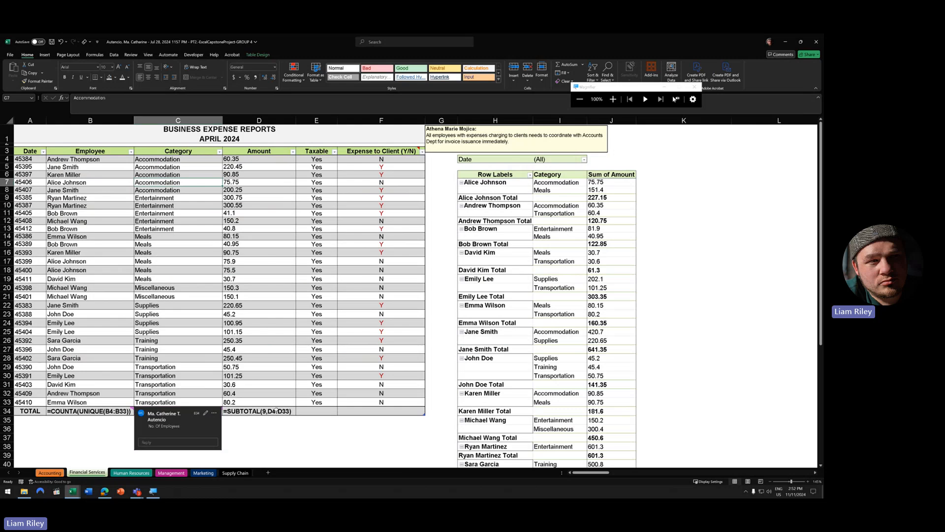
mouse_move(176, 411)
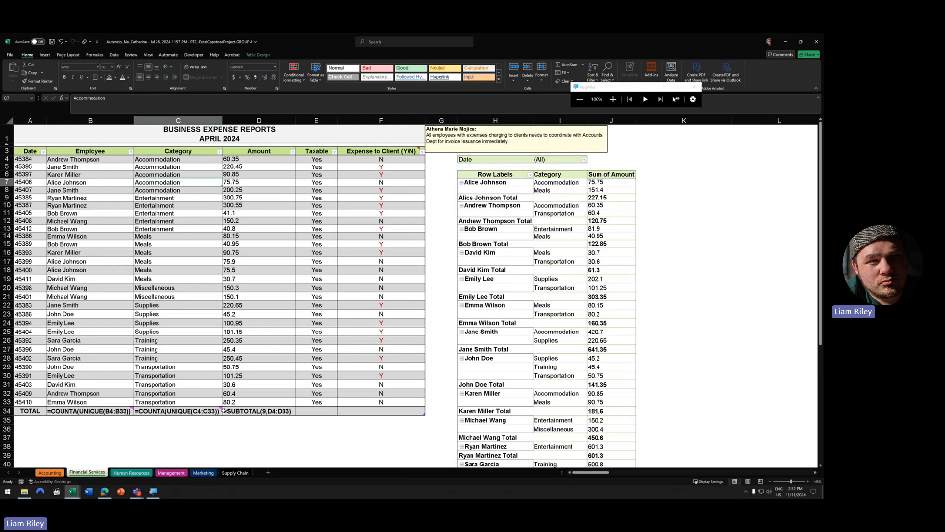
left_click(94, 55)
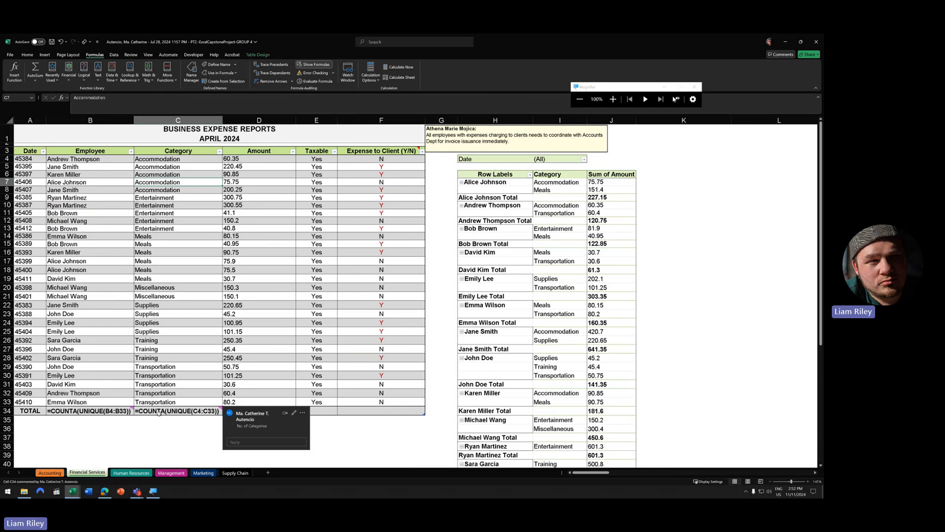
mouse_move(76, 411)
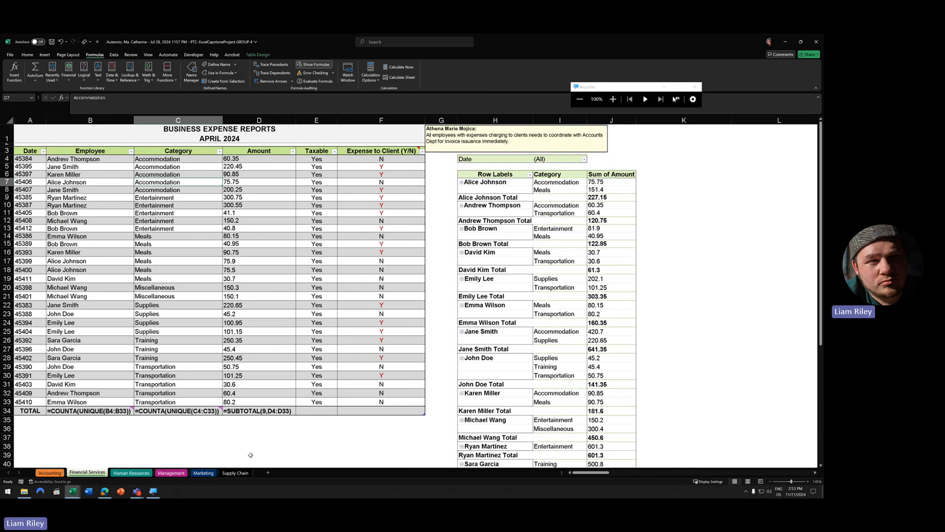
left_click(505, 235)
scroll(532, 413, "down", 5)
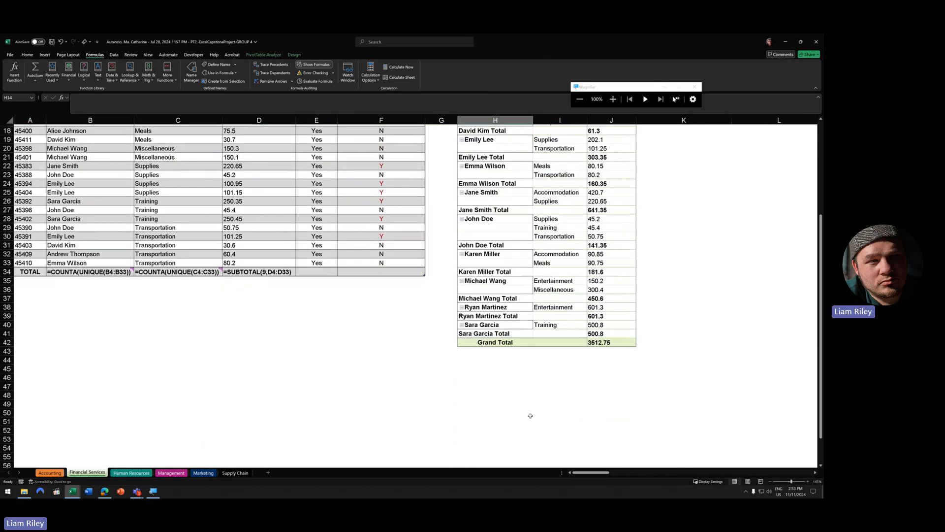
scroll(530, 417, "up", 5)
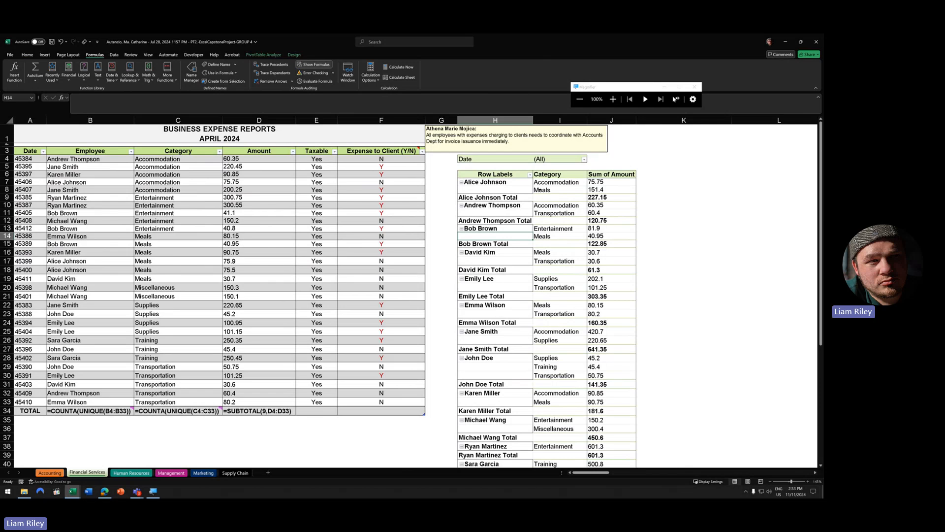
scroll(520, 300, "down", 3)
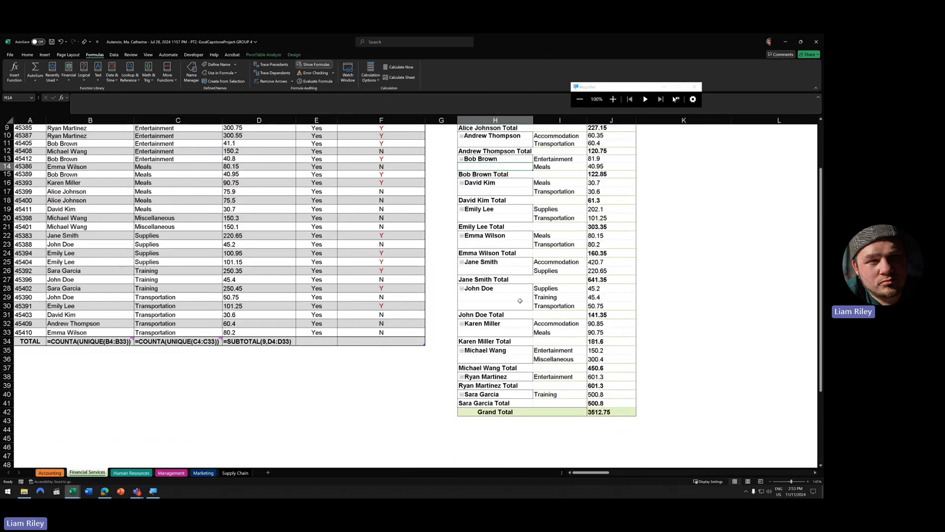
scroll(520, 301, "up", 3)
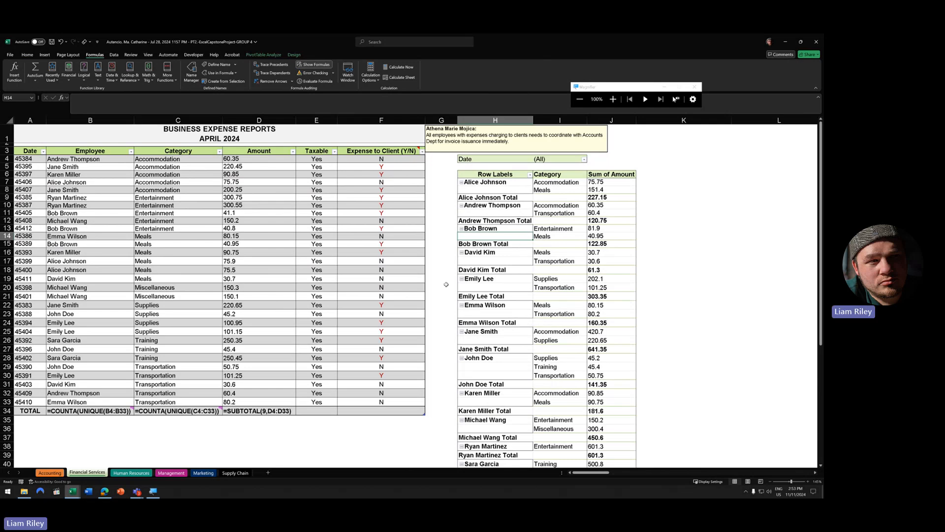
mouse_move(72, 495)
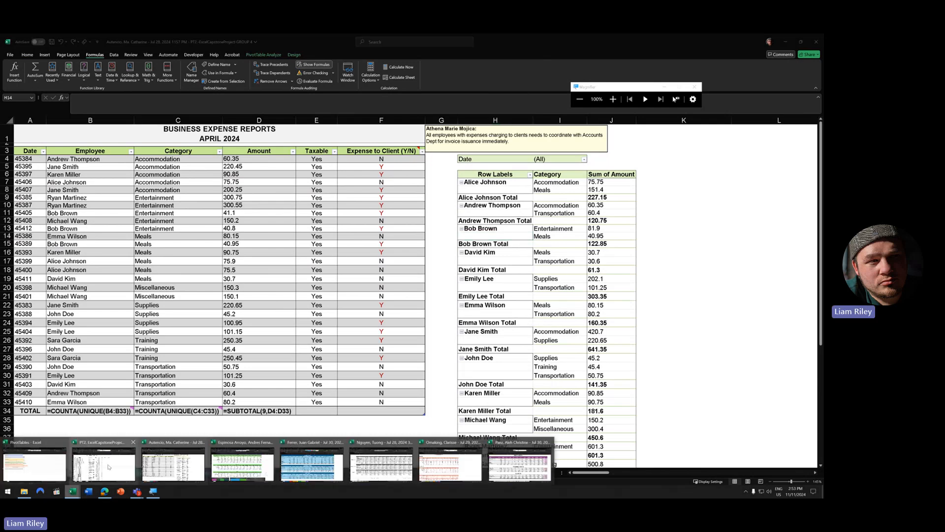
- Move through the open Excel workbooks to reach a third group's expense workbook
left_click(109, 460)
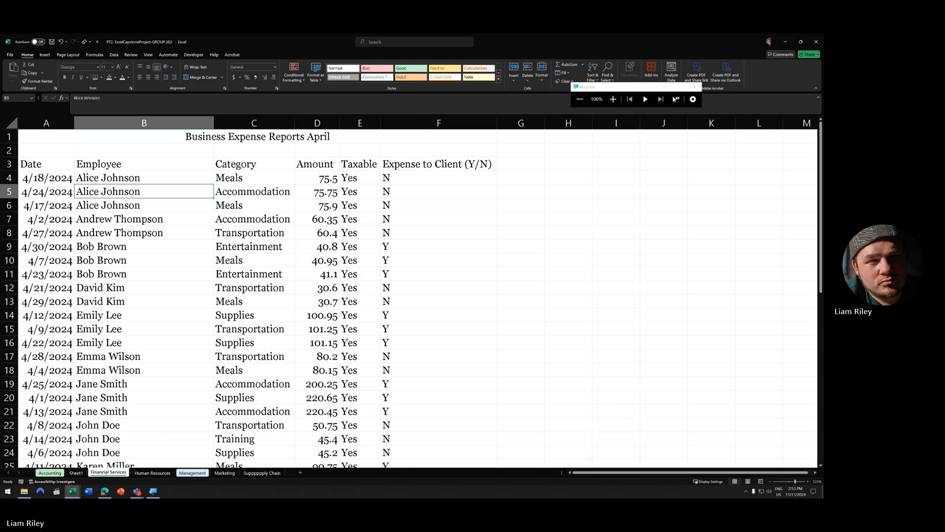
left_click(79, 474)
scroll(119, 329, "down", 5)
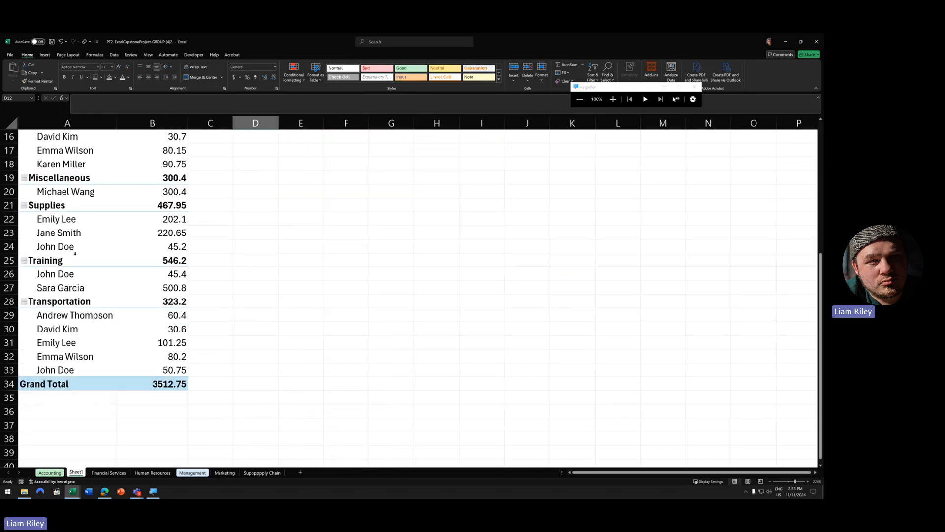
scroll(70, 242, "up", 5)
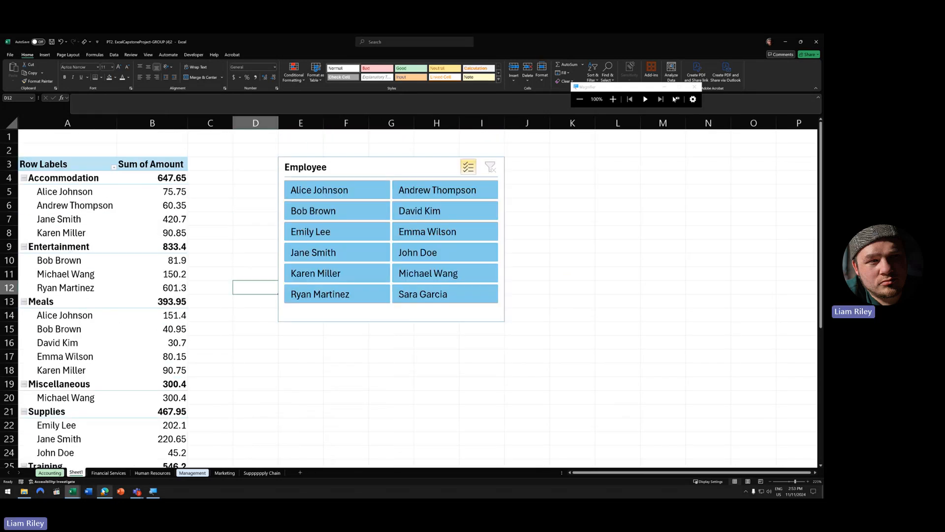
left_click(72, 490)
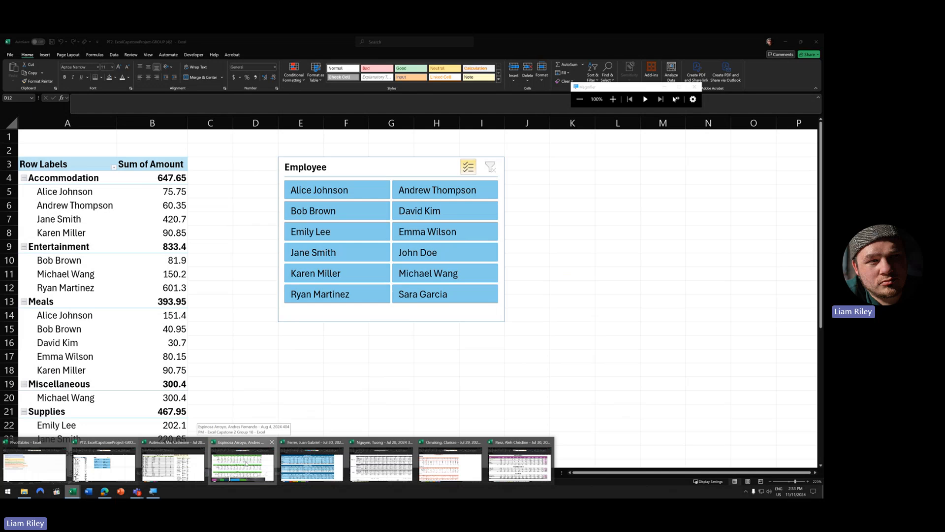
left_click(229, 463)
- On the Financial Services sheet, select the Amount values E4:E33
left_click(88, 473)
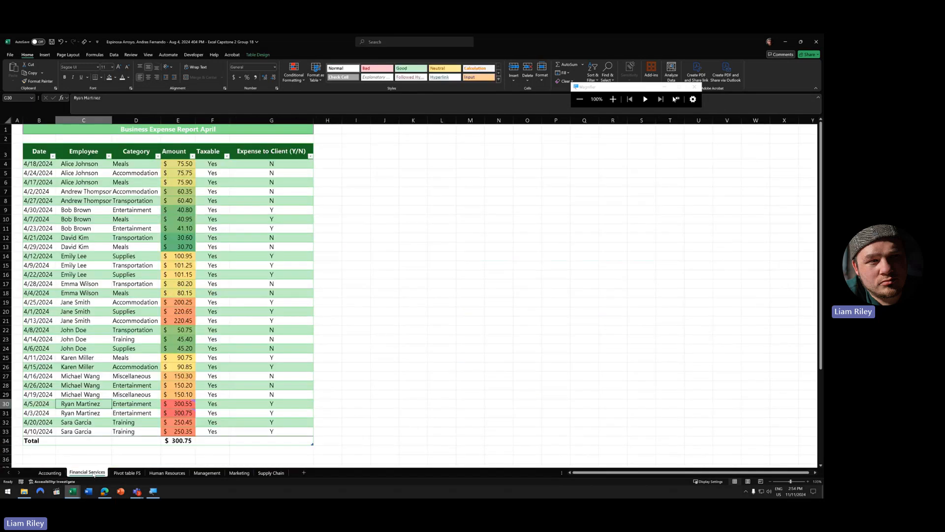
left_click(132, 303)
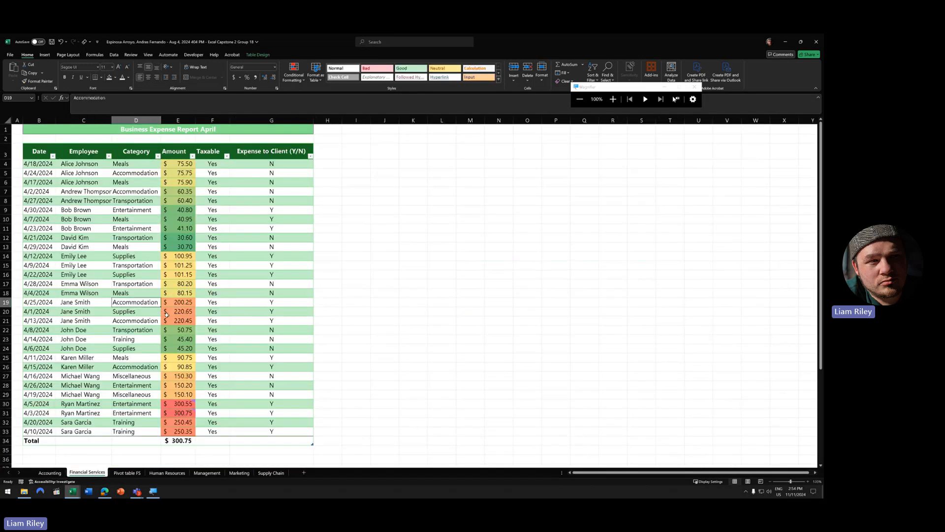
scroll(167, 314, "down", 4)
scroll(166, 314, "up", 4)
left_click_drag(178, 164, 166, 430)
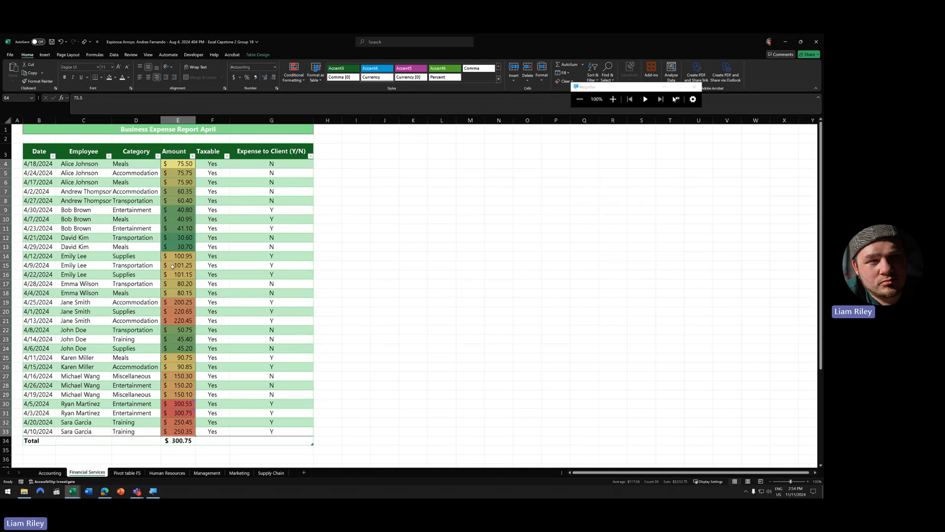
- Review the Graded Color Scale rule in Manage Rules, then bring back the Color Scales choices
left_click(294, 72)
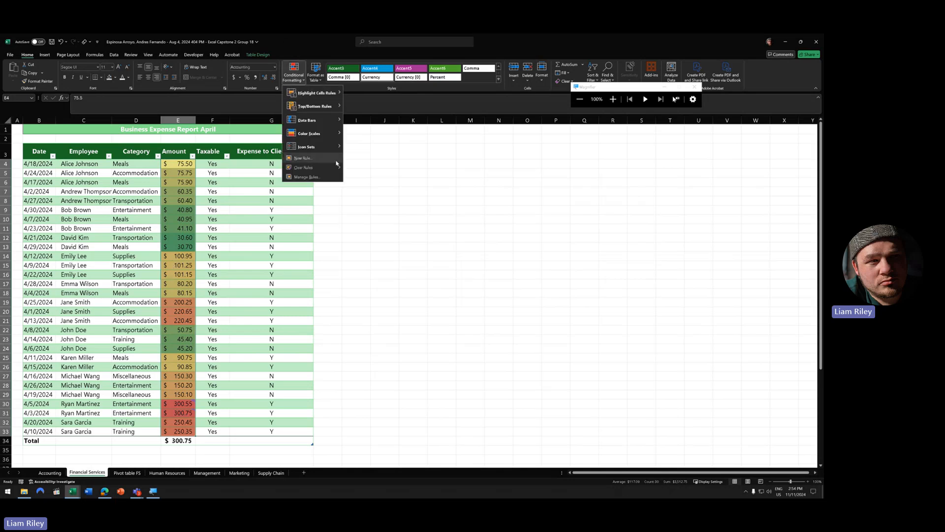
left_click(307, 176)
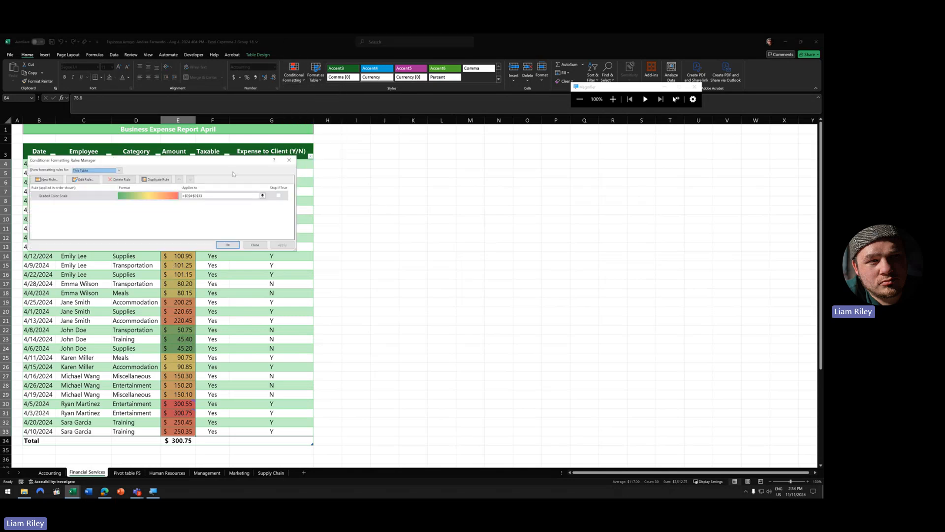
left_click_drag(209, 166, 428, 202)
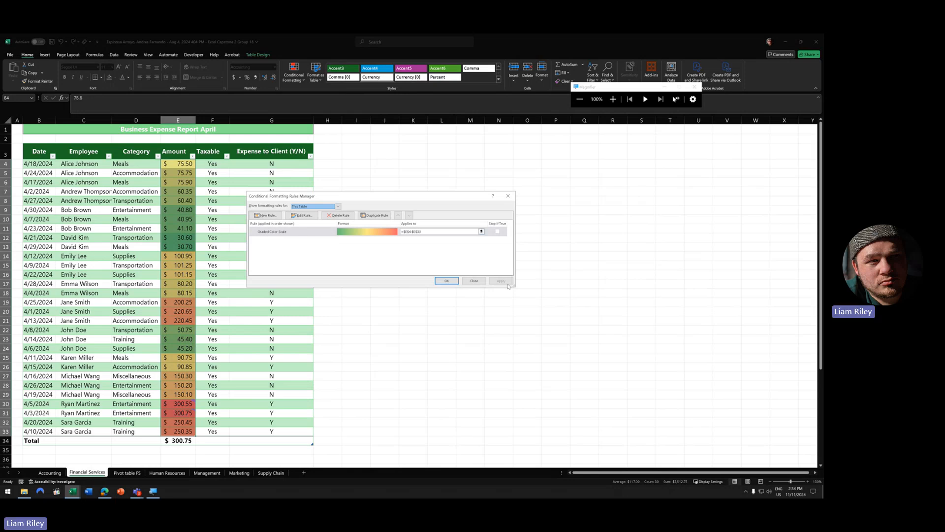
left_click(466, 281)
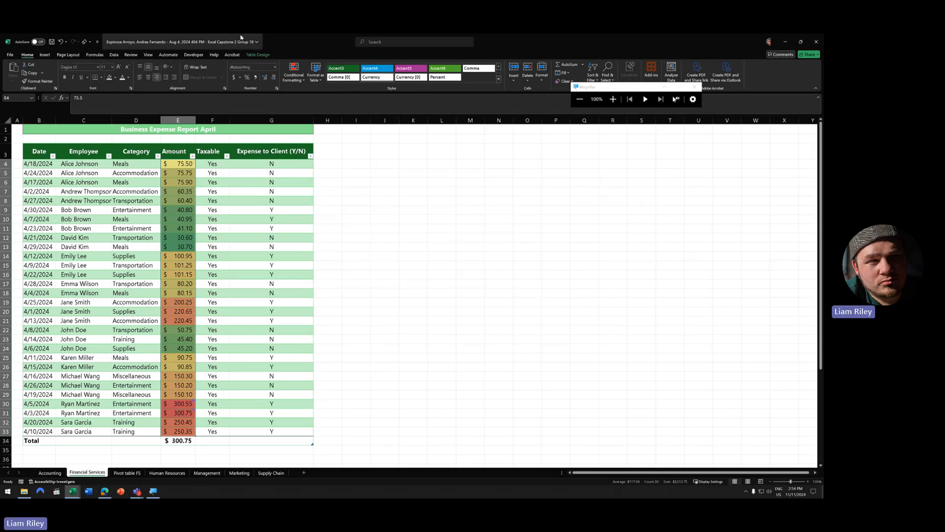
left_click(300, 79)
mouse_move(321, 135)
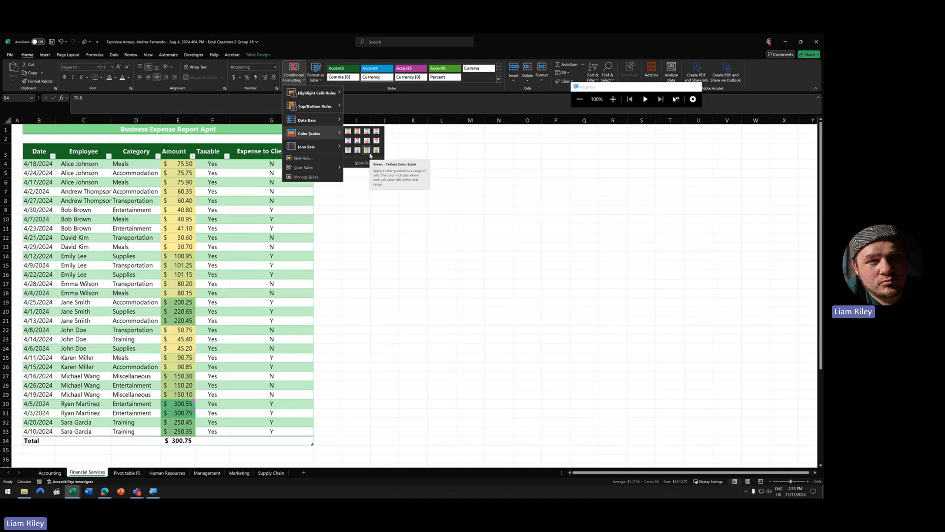
- Clear the colour-scale rule from the selected Amount cells, then reopen Conditional Formatting
mouse_move(317, 92)
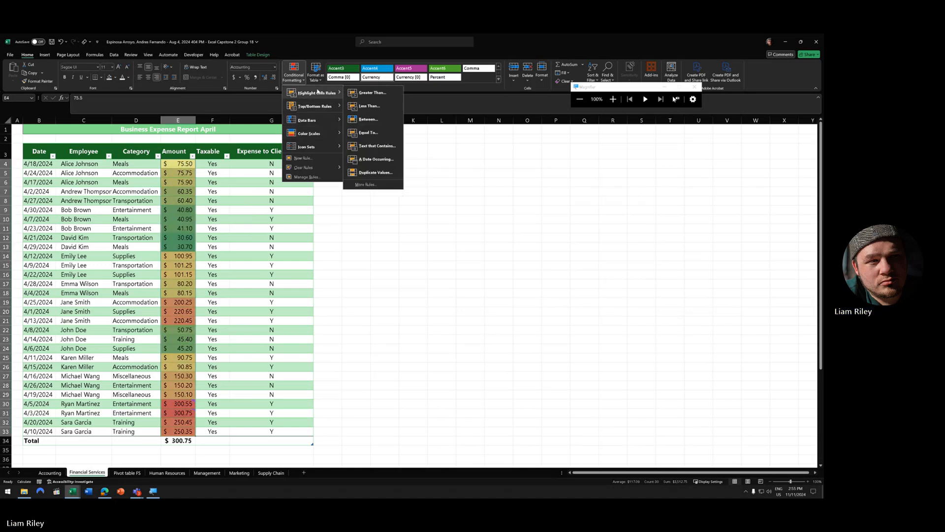
mouse_move(330, 106)
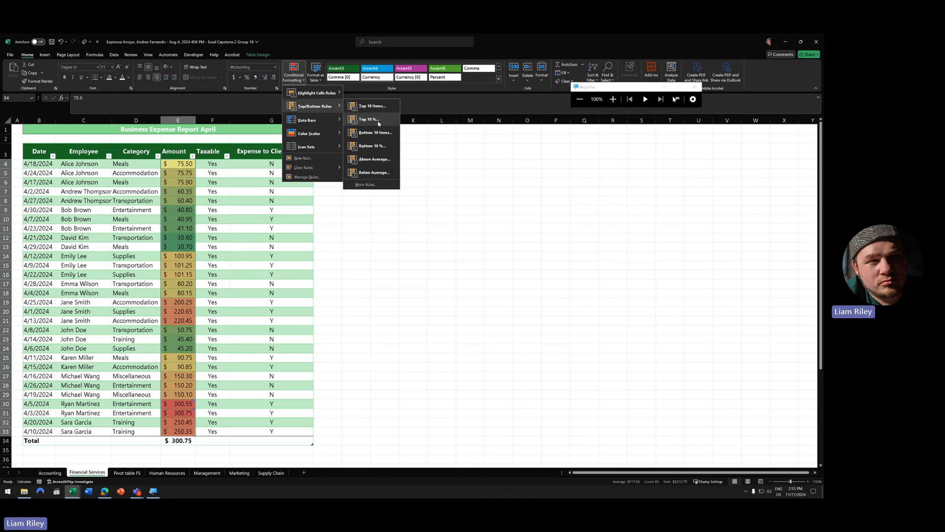
mouse_move(315, 167)
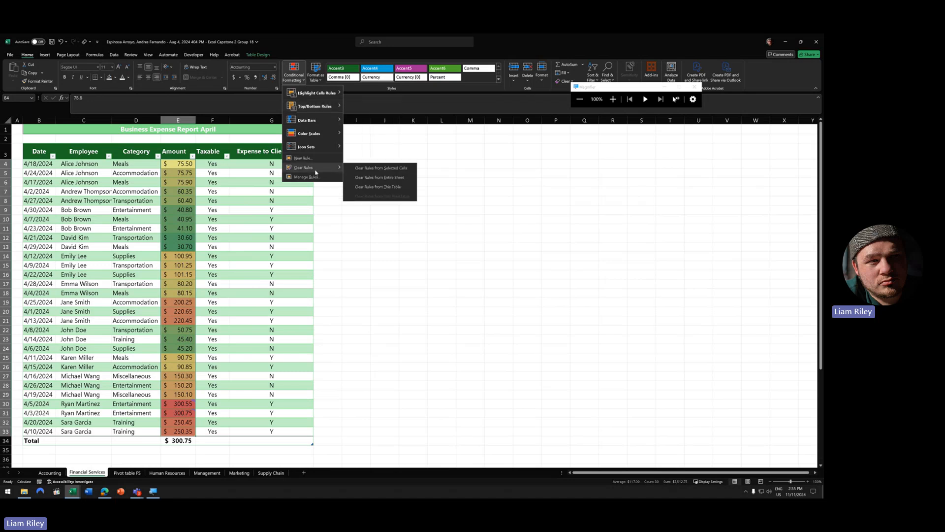
left_click(396, 168)
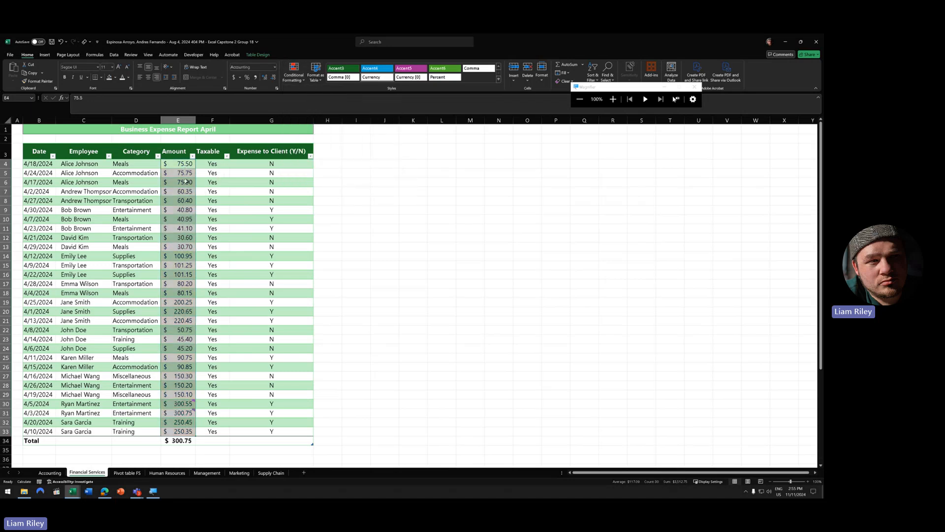
left_click(294, 73)
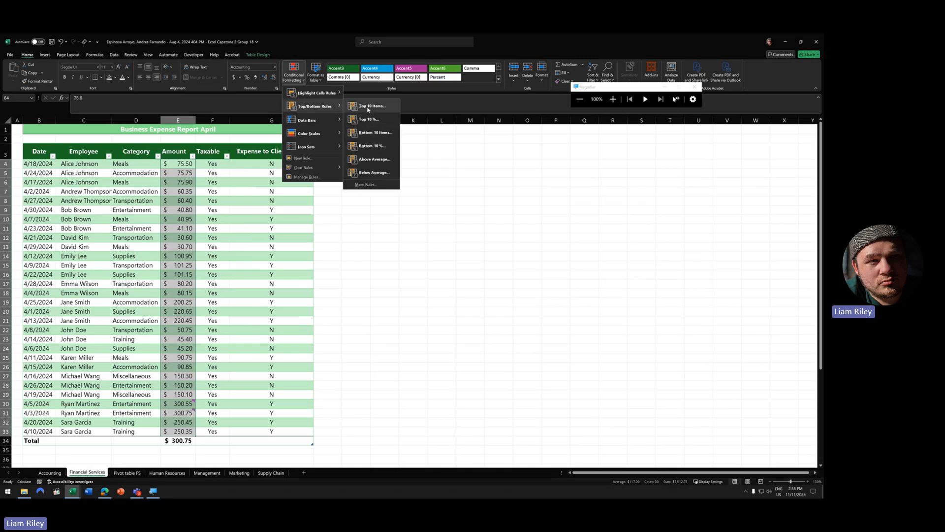
- Add a Top Items rule giving the largest Amounts Yellow Fill with Dark Yellow Text
left_click(371, 106)
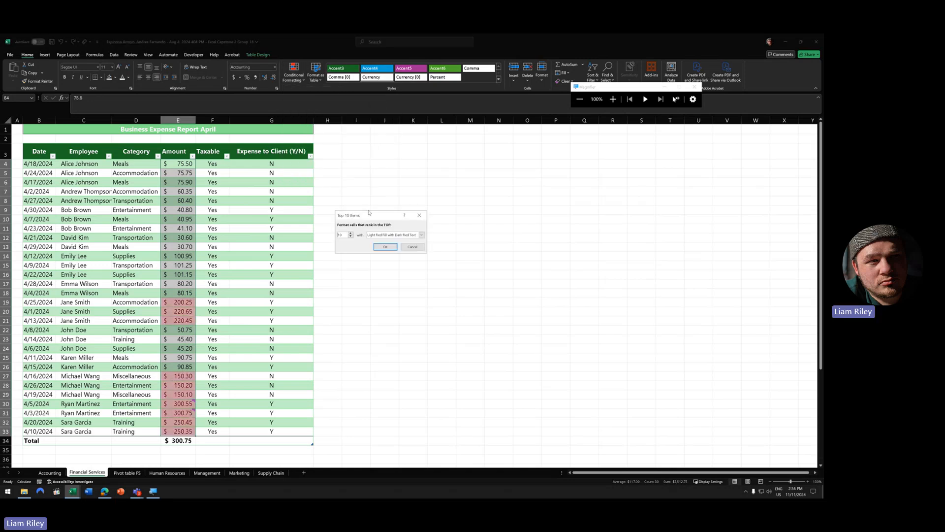
double_click(344, 235)
type("5")
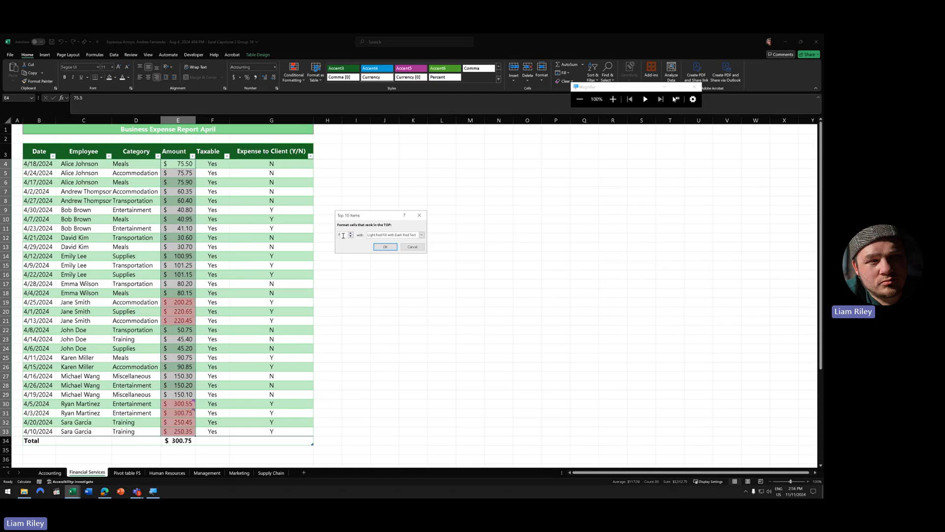
left_click(384, 236)
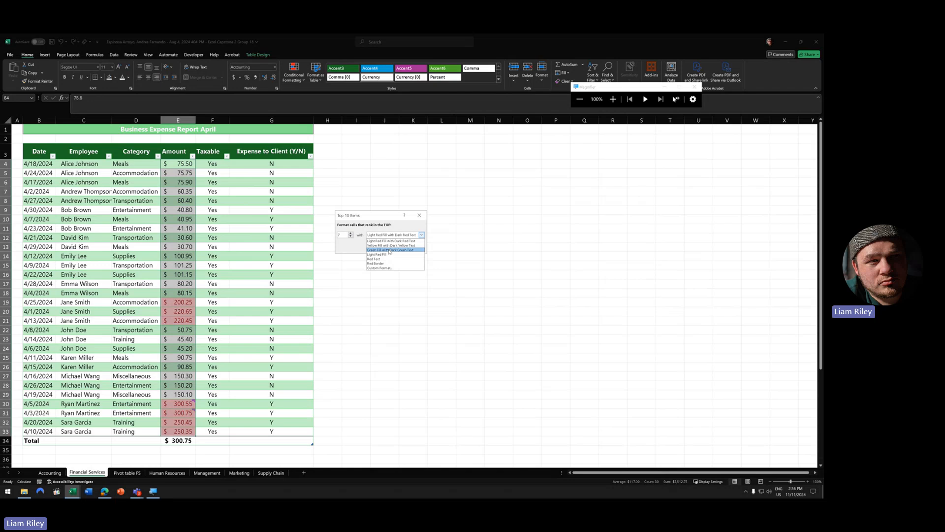
left_click(389, 250)
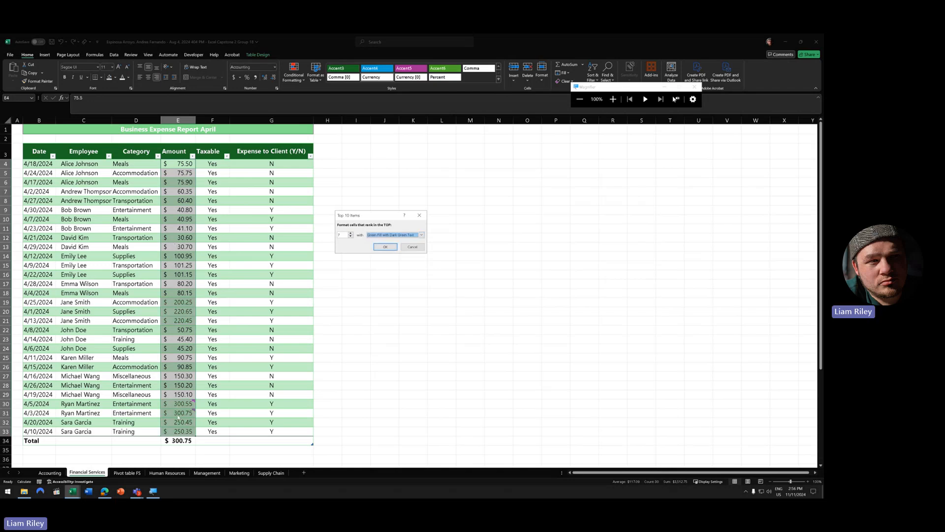
left_click(395, 235)
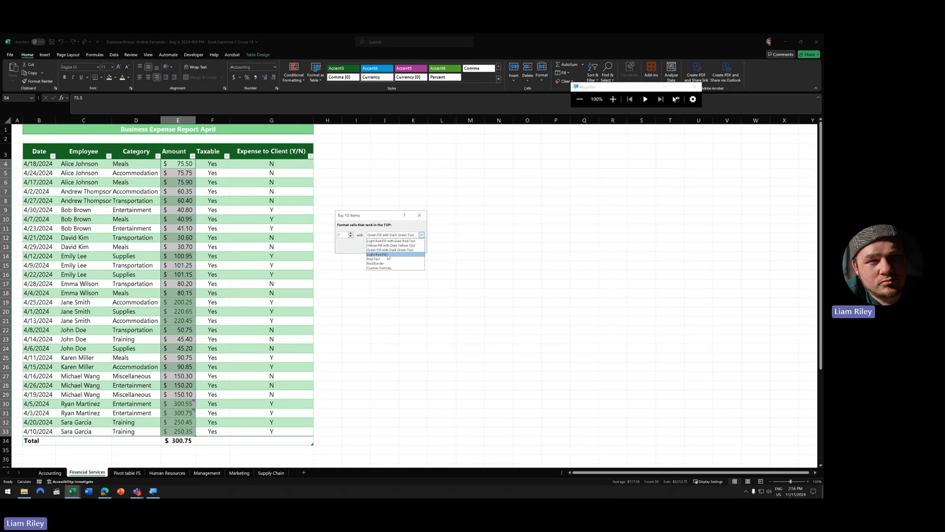
left_click(390, 245)
left_click(385, 246)
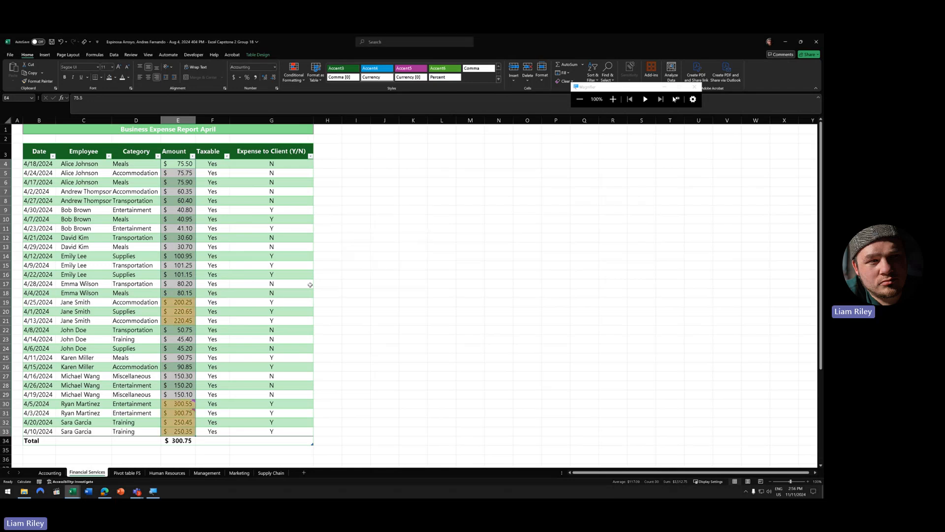
left_click(212, 265)
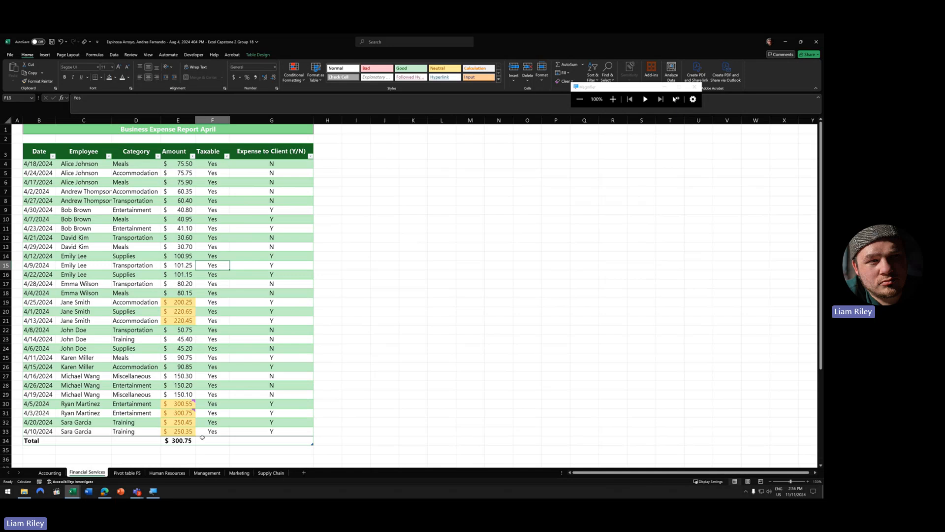
left_click(72, 491)
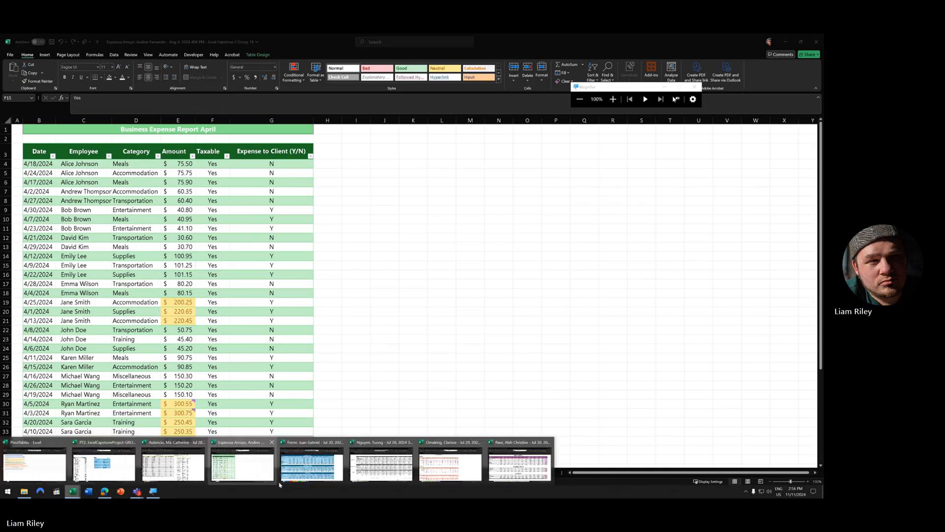
- Switch to the next group's workbook and open its expense report table
left_click(319, 467)
left_click(158, 473)
scroll(162, 358, "up", 1)
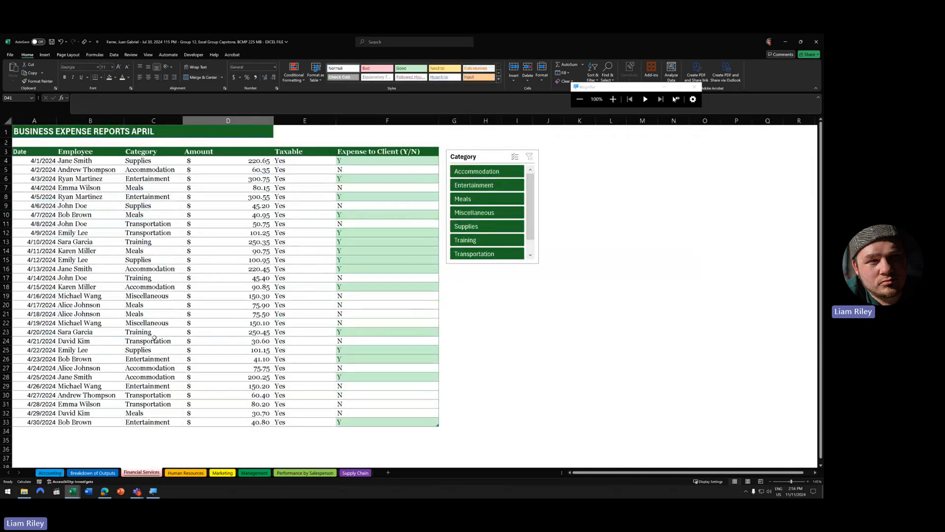
left_click(195, 199)
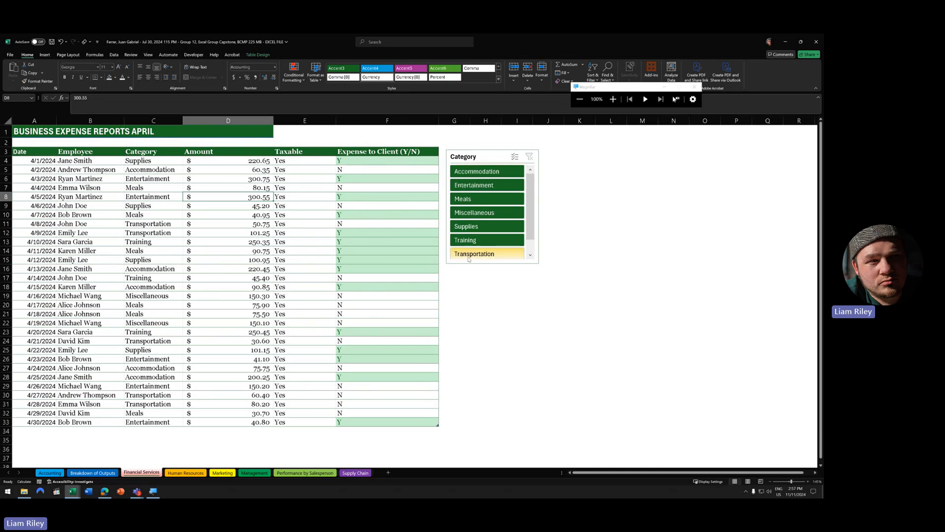
scroll(502, 232, "down", 1)
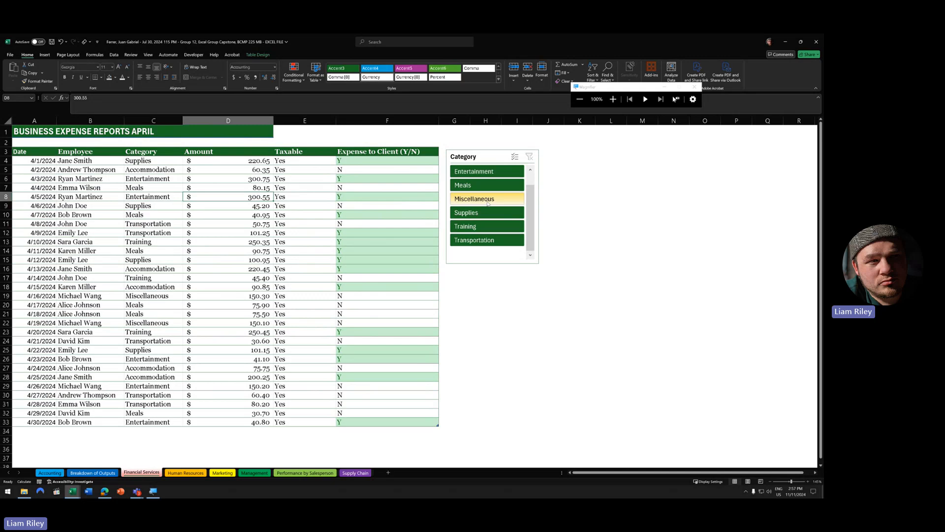
- Filter the Category slicer to Transportation, clear it, then select F4:F33
left_click(490, 240)
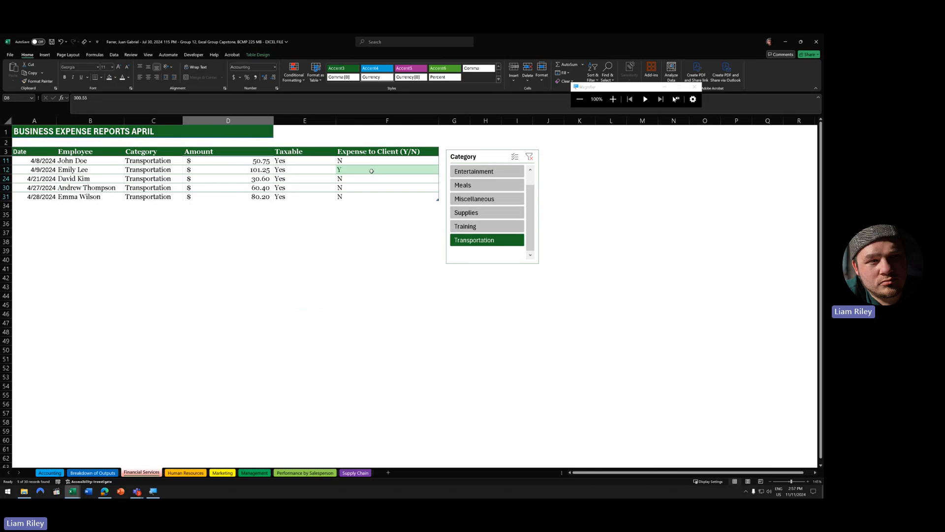
left_click(530, 157)
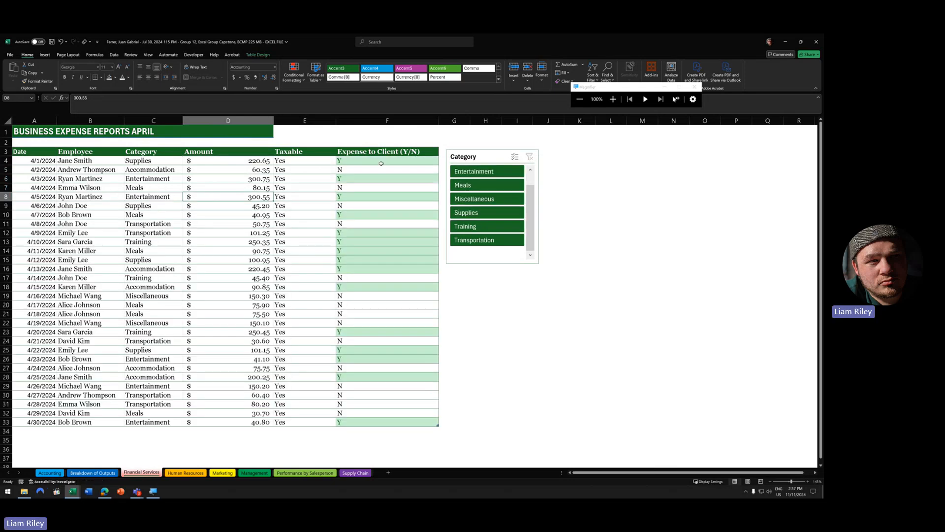
left_click_drag(381, 162, 385, 422)
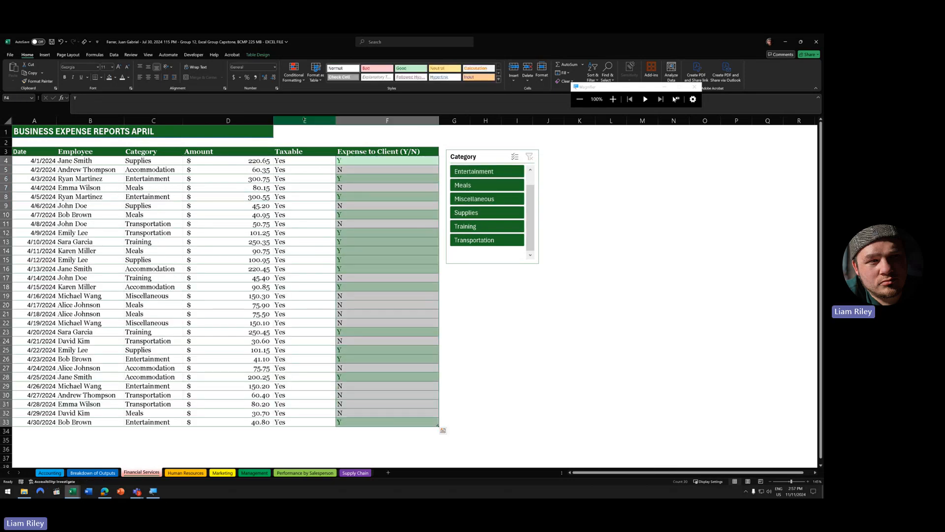
- Inspect the 'Cell Value contains Y' rule in Manage Rules without changing it
left_click(294, 73)
left_click(306, 177)
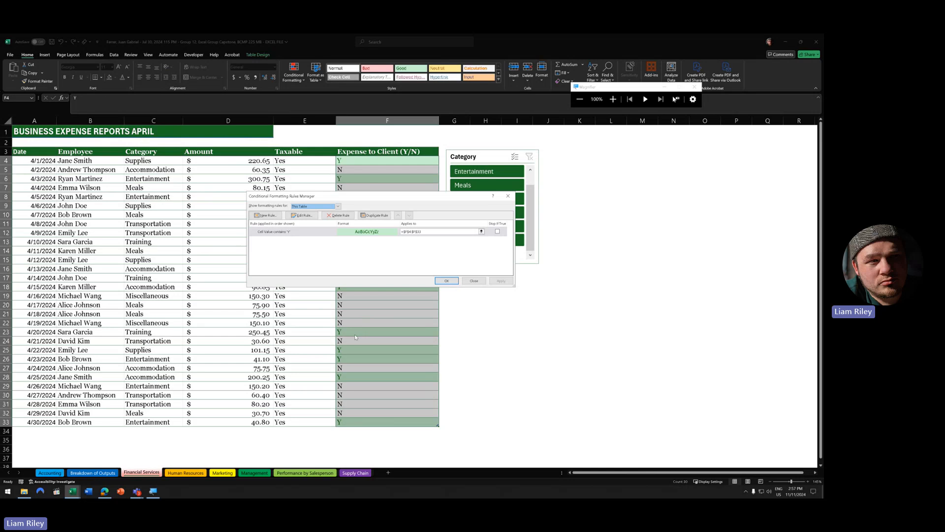
left_click(302, 215)
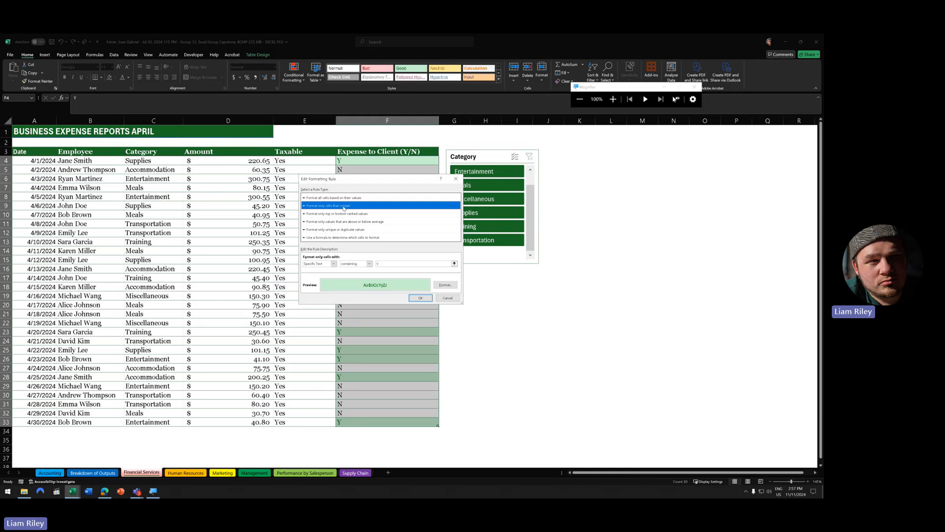
left_click(456, 179)
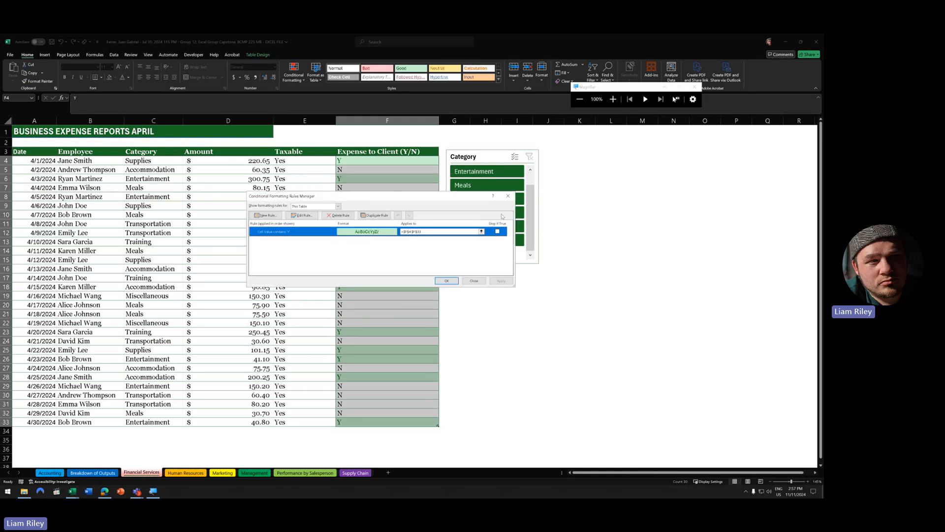
left_click(508, 196)
- Dismiss the Conditional Formatting menu, deselect the column, and show the other open workbooks
left_click(294, 73)
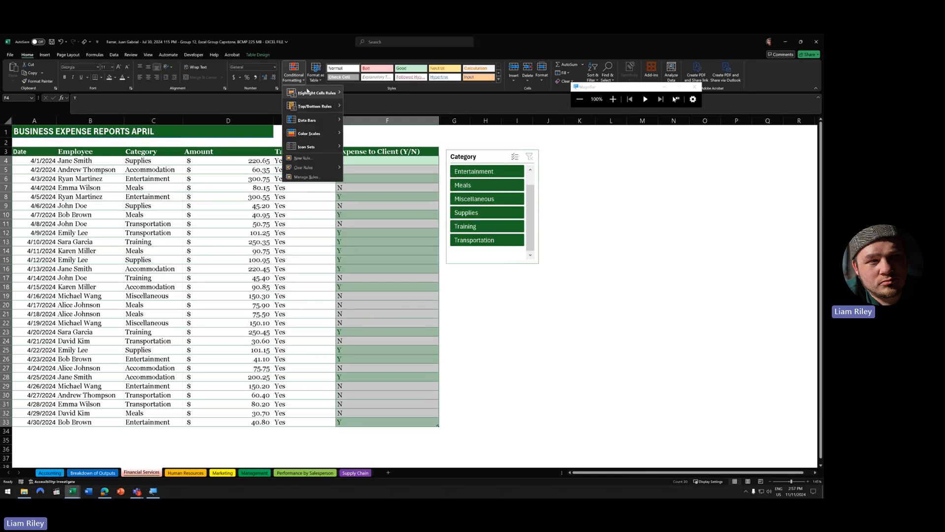
mouse_move(311, 91)
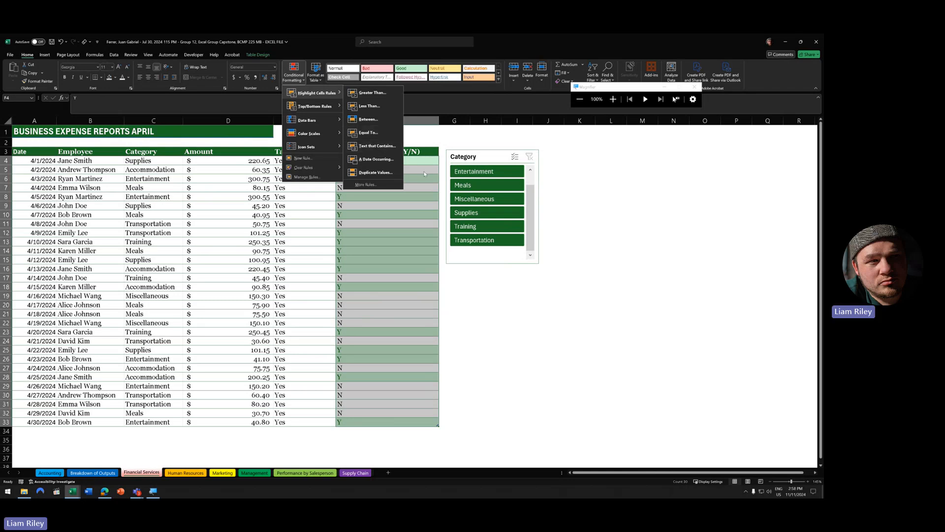
left_click(397, 248)
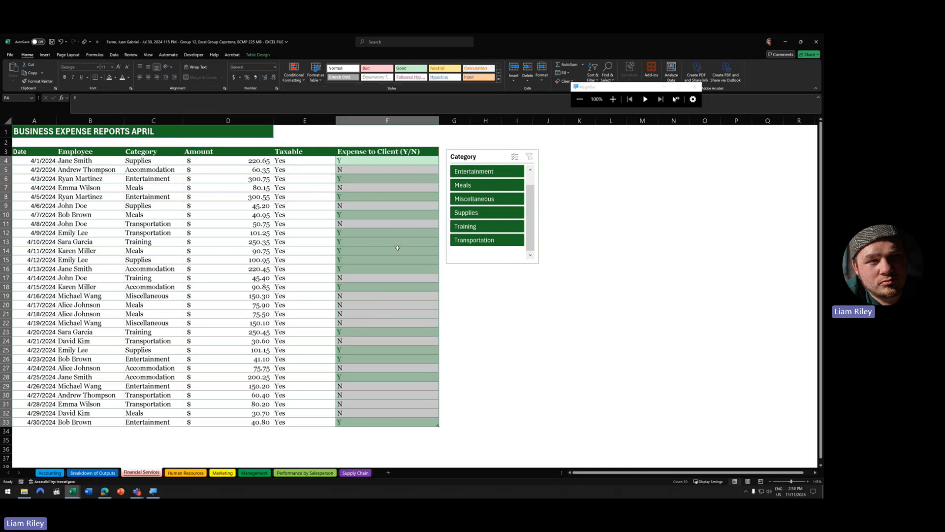
left_click(373, 300)
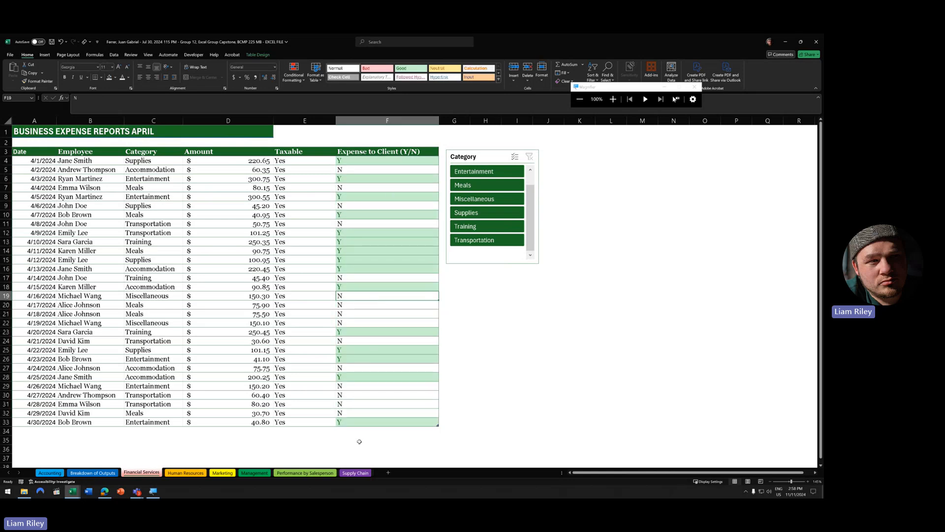
left_click(73, 491)
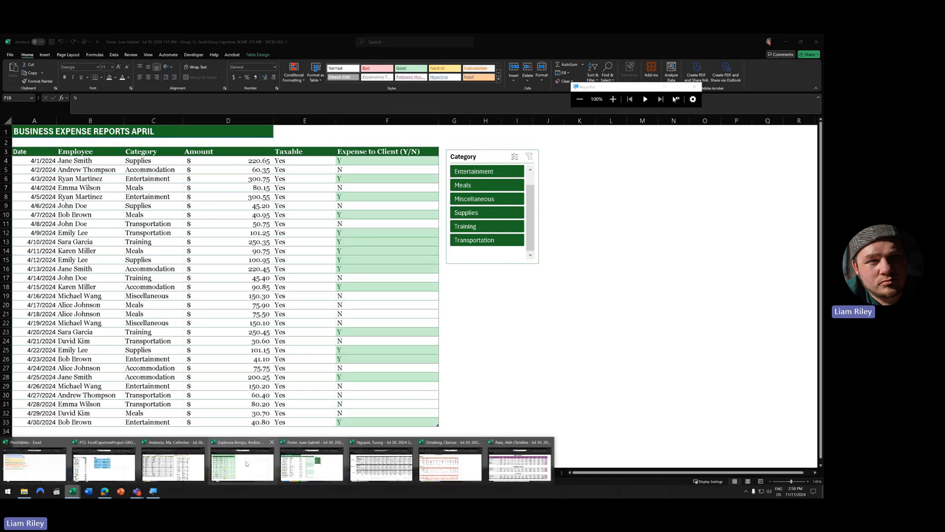
- Open another group's Financial Services sheet and select Expense to Client values F3:F32
left_click(387, 469)
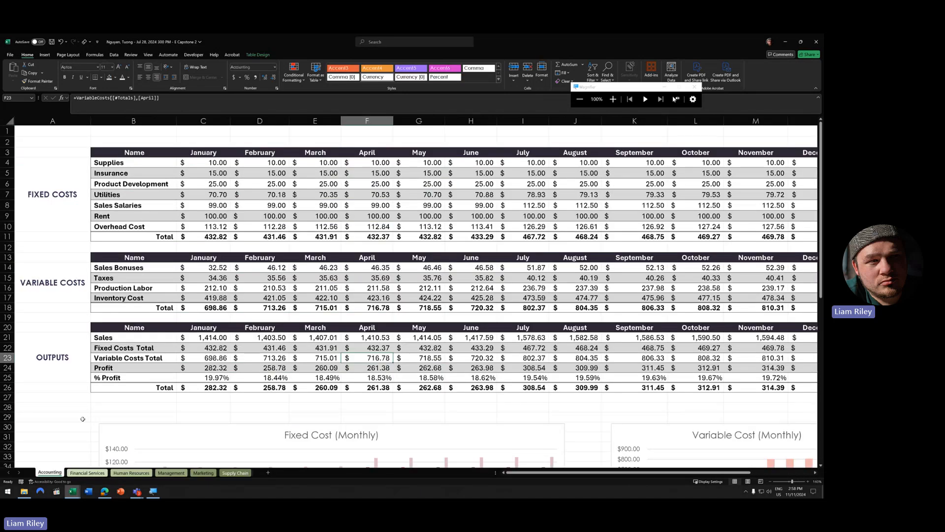
left_click(105, 474)
scroll(133, 290, "up", 1)
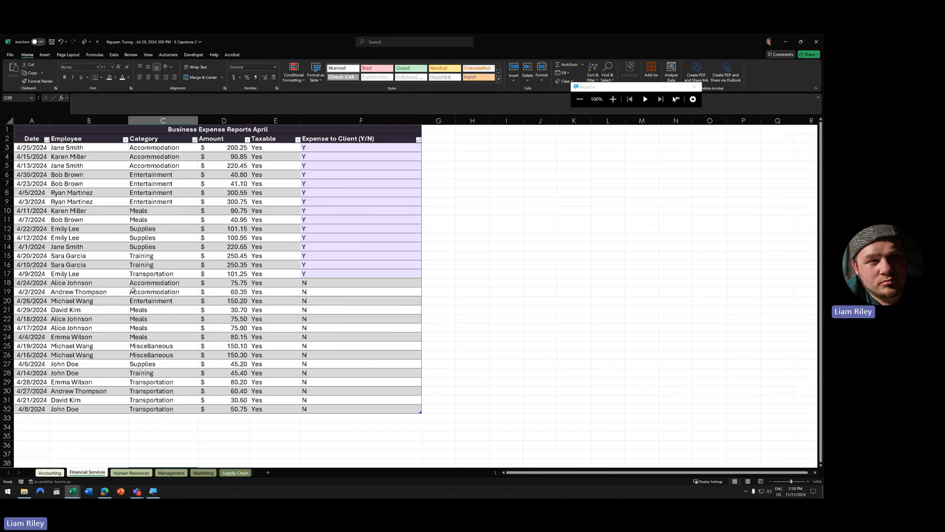
scroll(133, 290, "down", 1)
scroll(161, 269, "up", 1)
left_click_drag(318, 148, 317, 408)
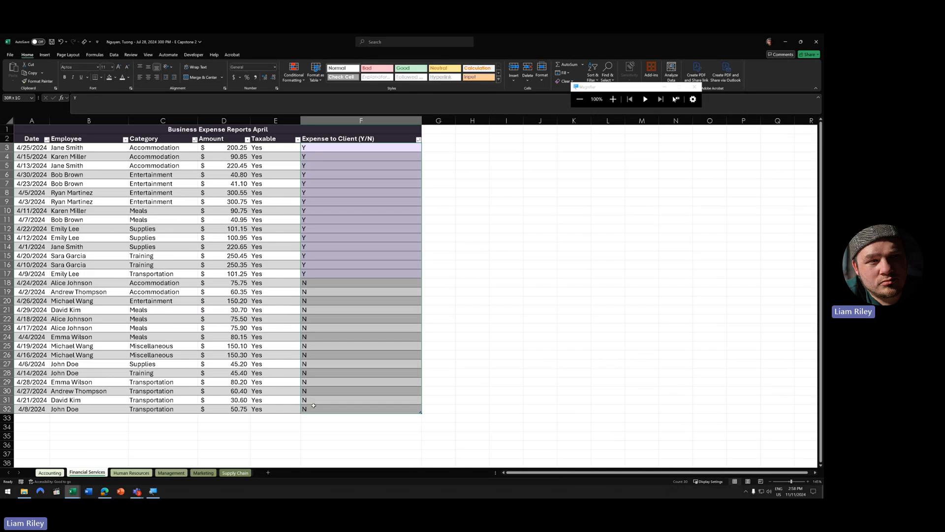
- Check the column's conditional formatting rules, then show the other open workbooks
left_click(298, 80)
left_click(298, 80)
left_click(298, 82)
left_click(305, 177)
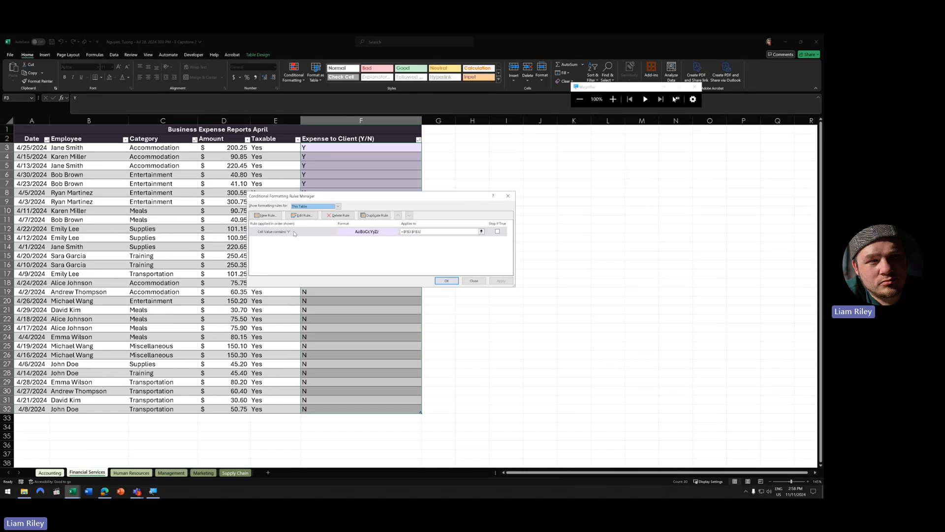
left_click(507, 196)
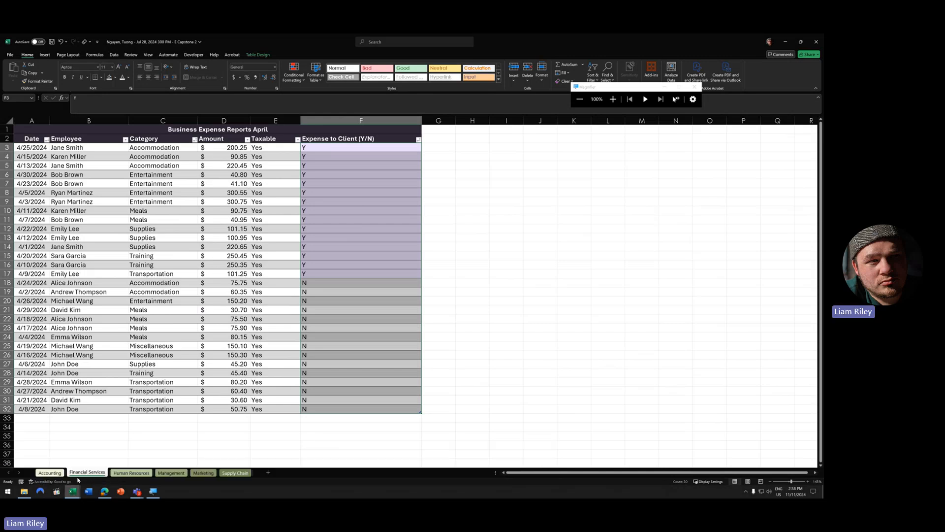
left_click(72, 491)
- Open the third group's Financial Services sheet
left_click(443, 470)
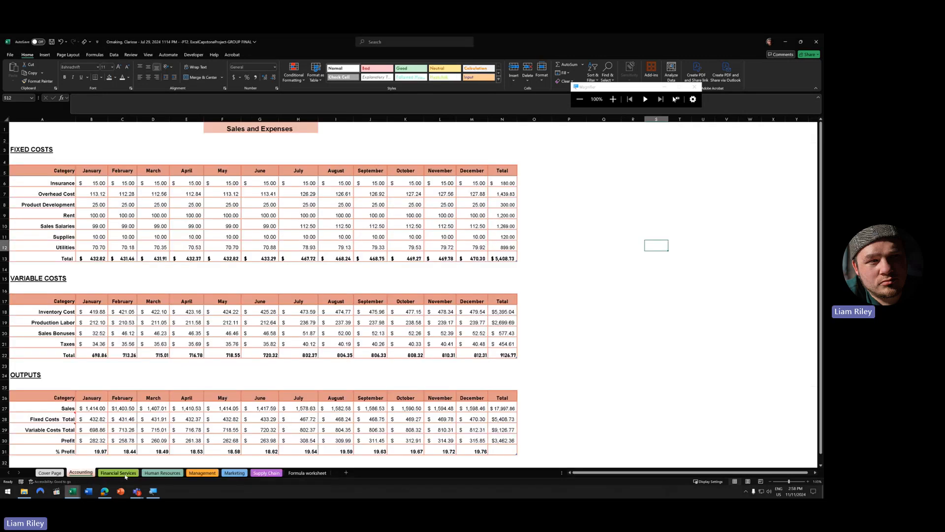
left_click(129, 473)
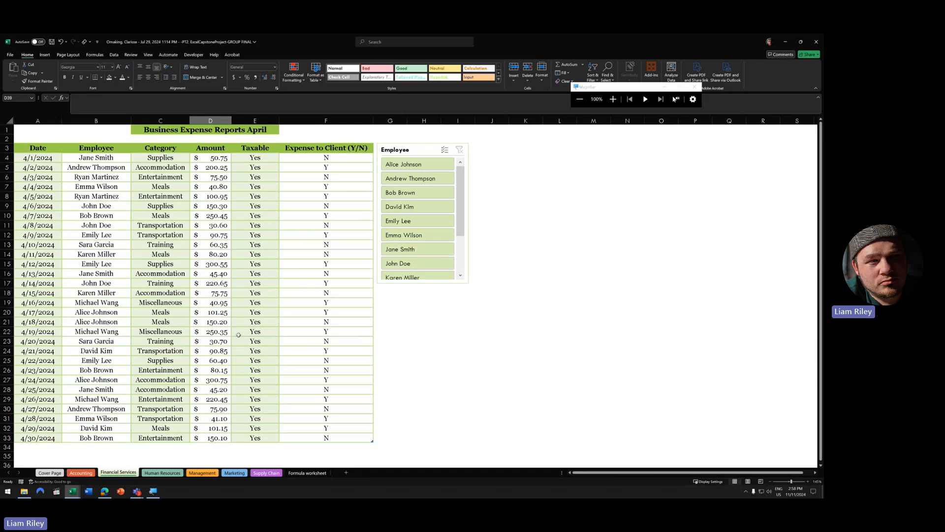
left_click(73, 491)
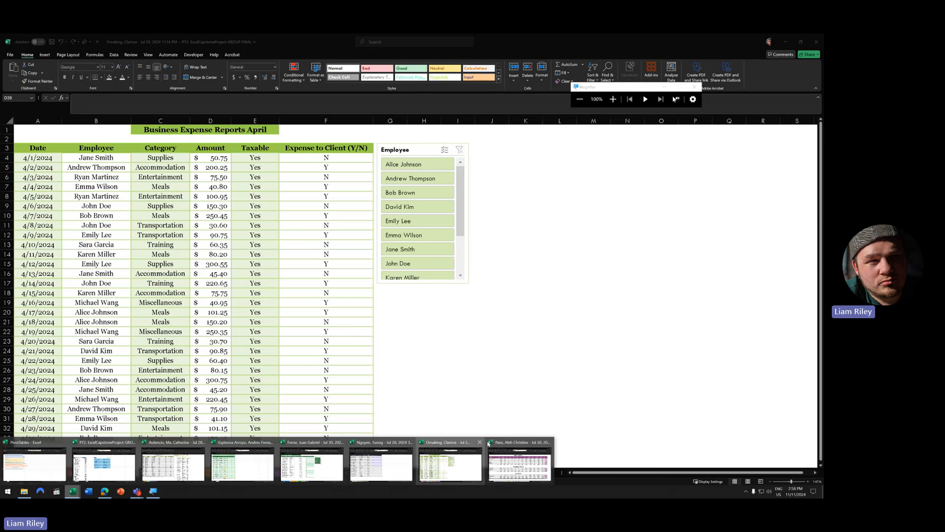
- View the fourth group's Financial Services report, then its Slicer Financial Services pivot sheet
left_click(514, 467)
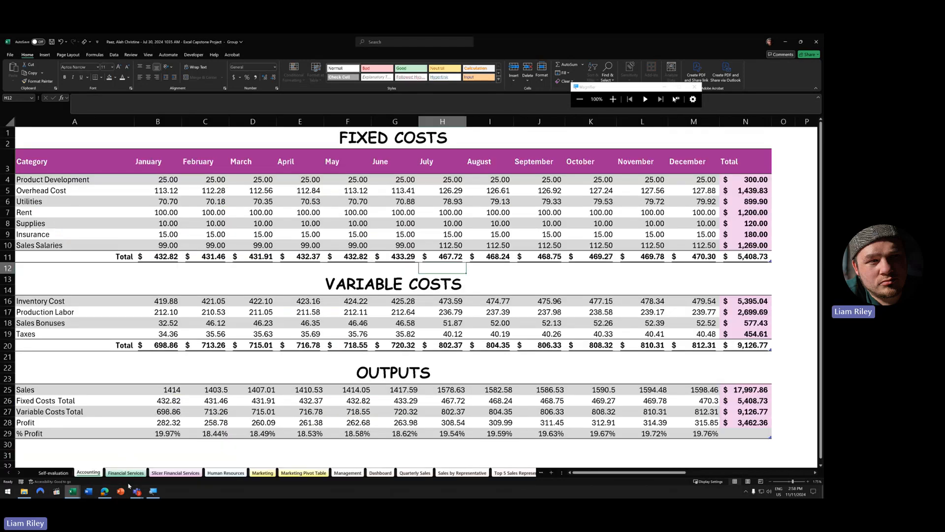
left_click(132, 474)
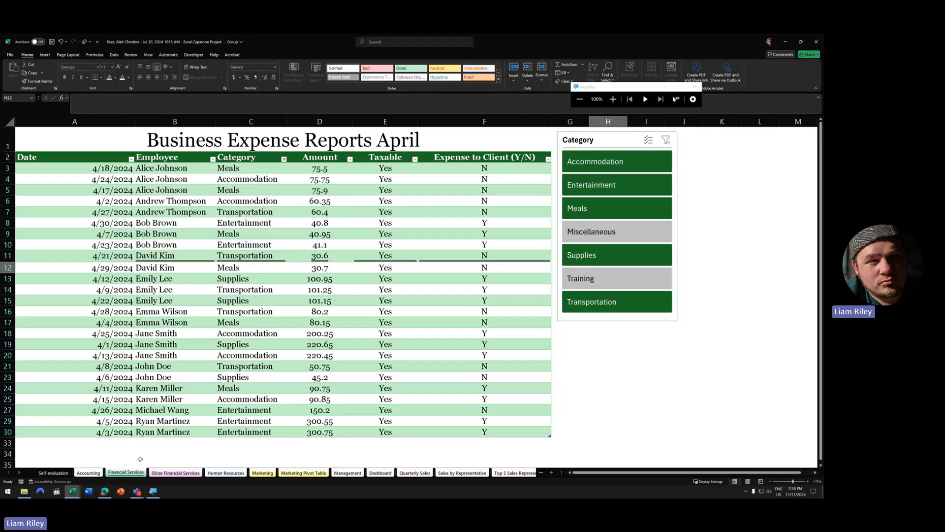
scroll(292, 281, "down", 3)
scroll(274, 304, "up", 3)
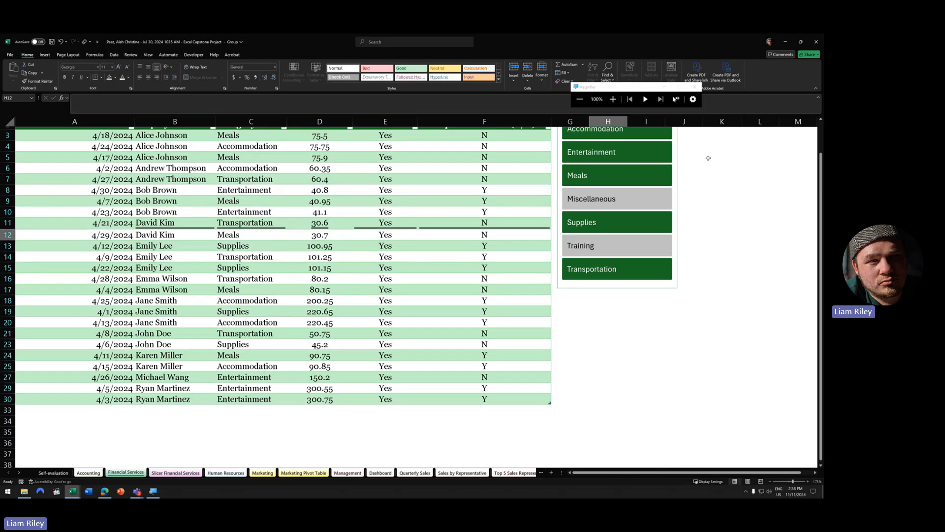
scroll(623, 150, "up", 1)
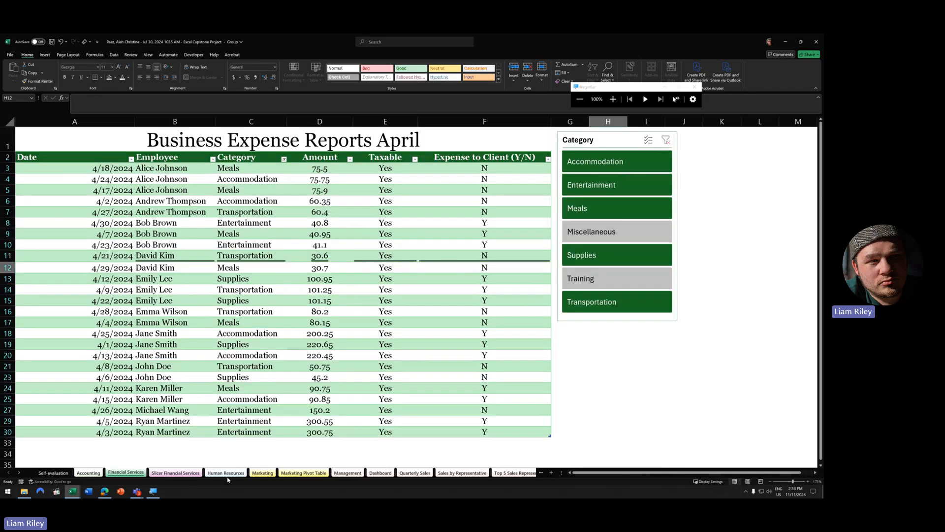
left_click(176, 473)
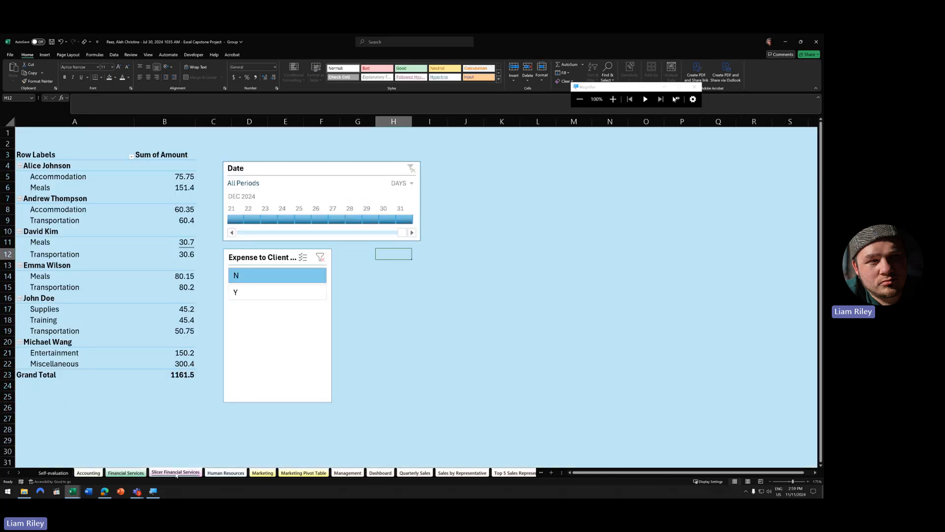
- Inspect the pivot's employee headings and Transportation entries, then open File > Info
left_click(100, 283)
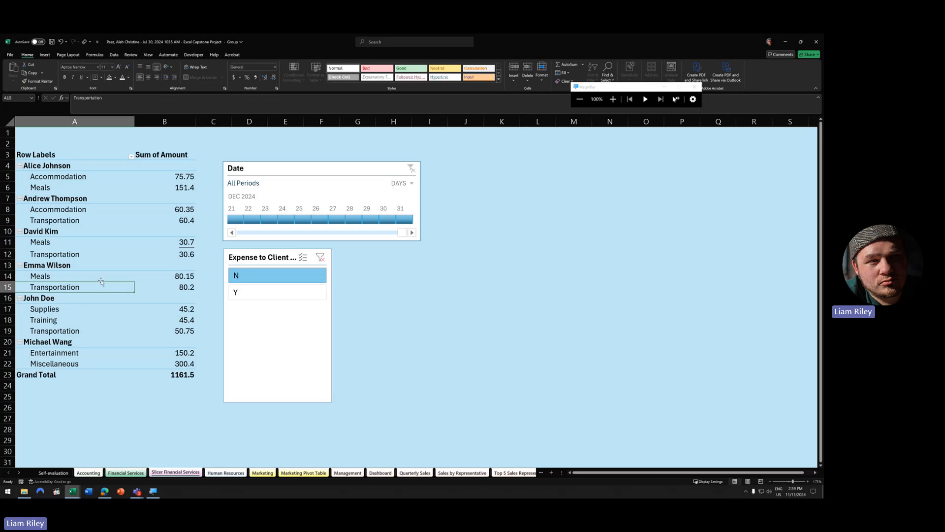
left_click(51, 198)
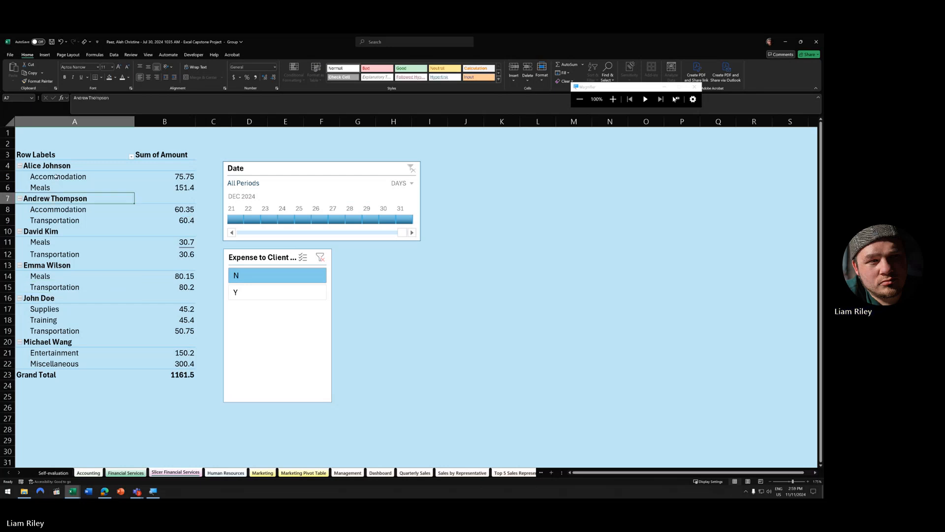
left_click(51, 165)
left_click(54, 220)
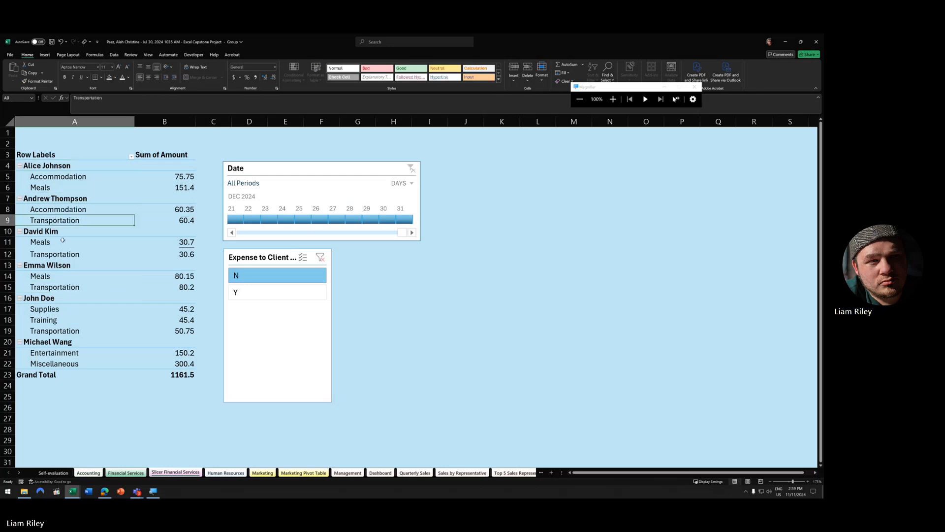
left_click(123, 297)
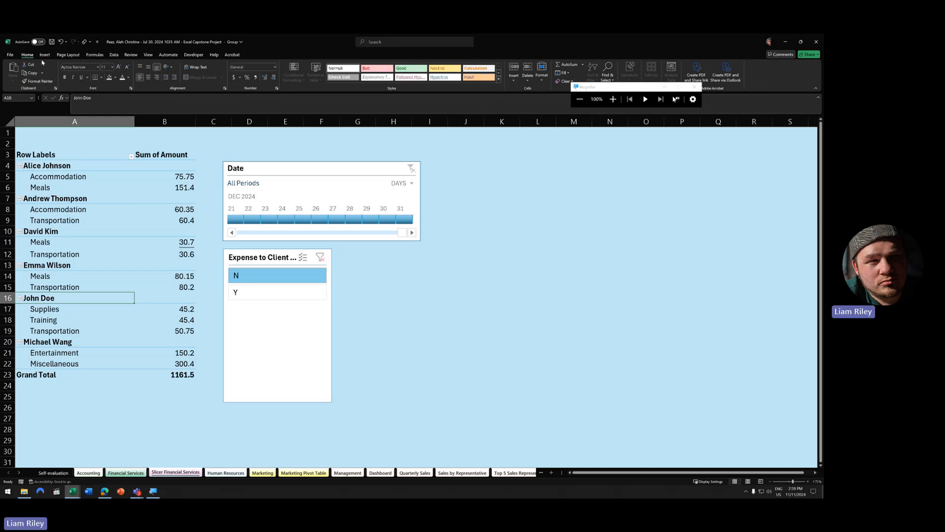
left_click(10, 55)
left_click(17, 128)
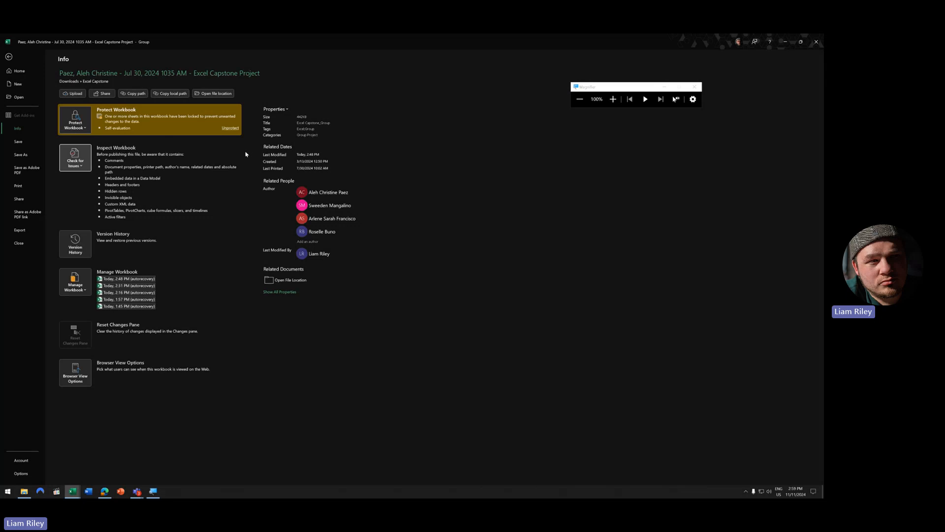
- Look at Protect Workbook on the Info page without changing it, then go back to Sheet1's pivot table
left_click(80, 131)
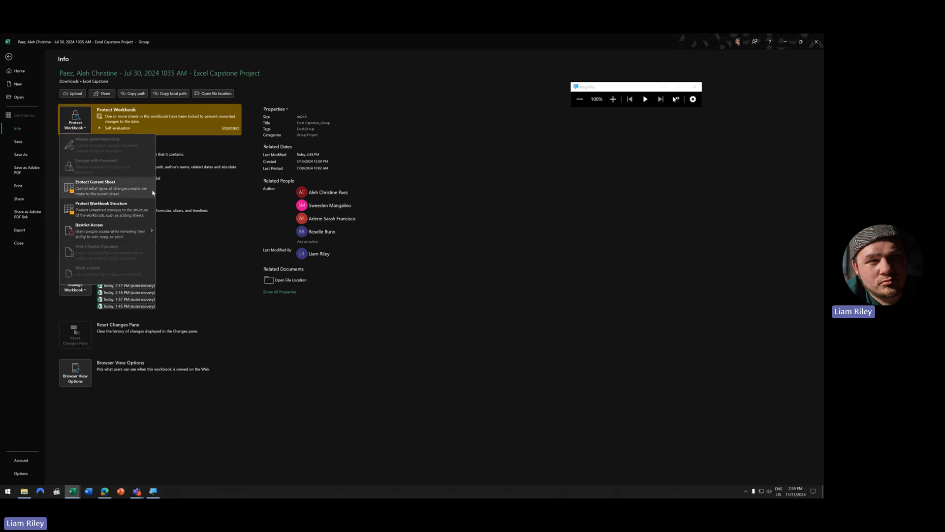
left_click(197, 164)
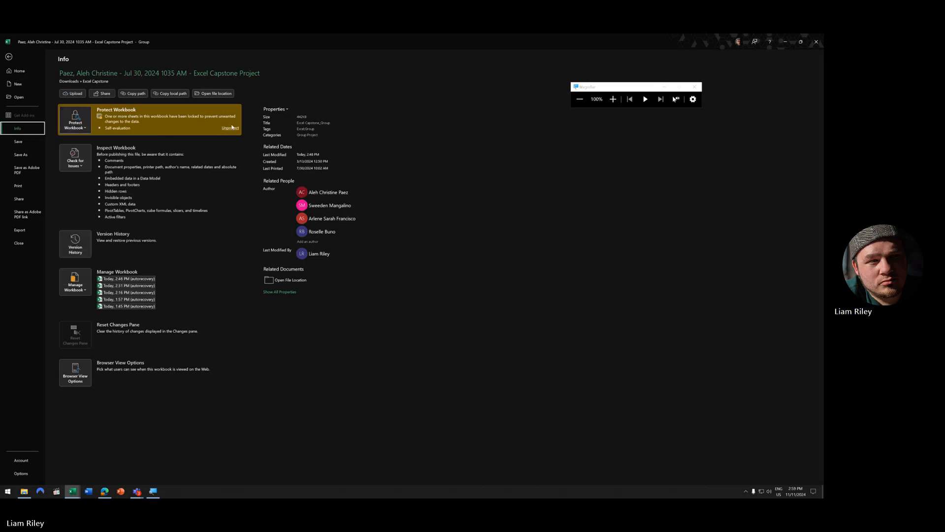
left_click(231, 130)
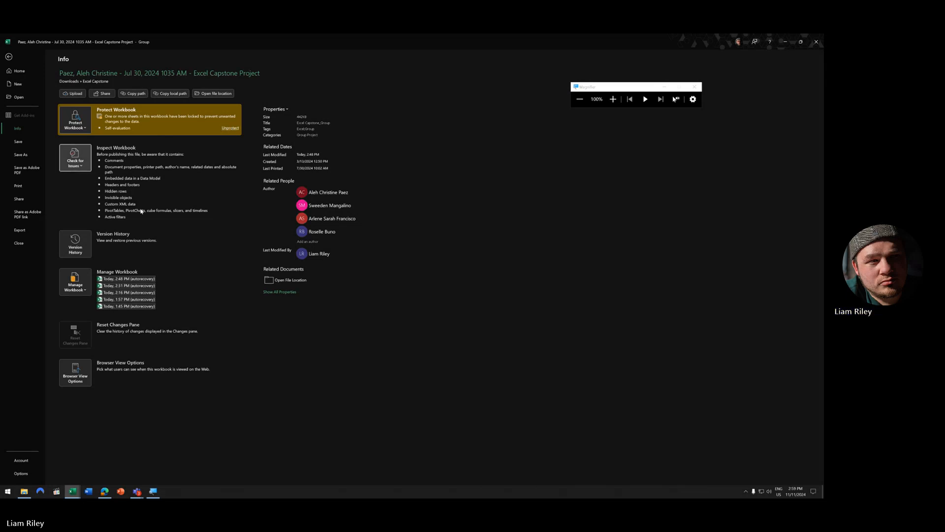
left_click(10, 57)
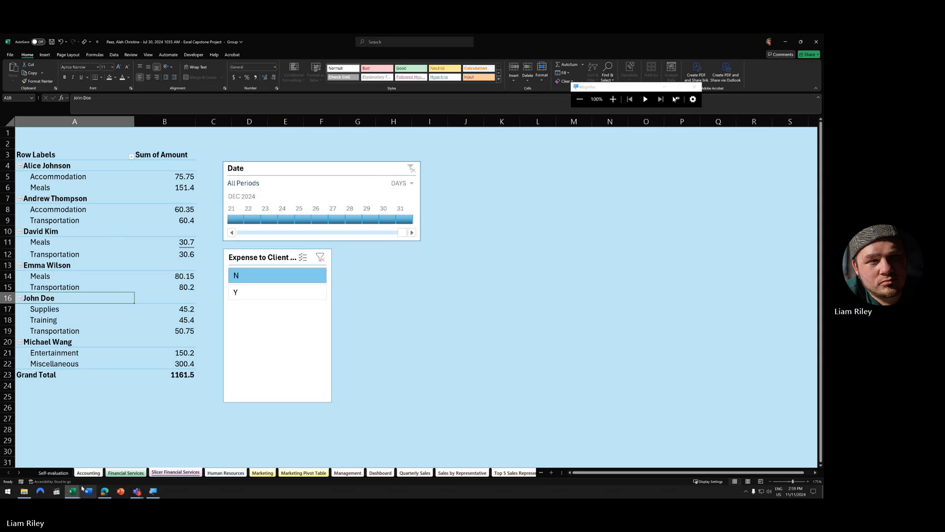
- Switch to the workbook with the Employee slicer and select a cell in its pivot table
mouse_move(74, 489)
left_click(93, 470)
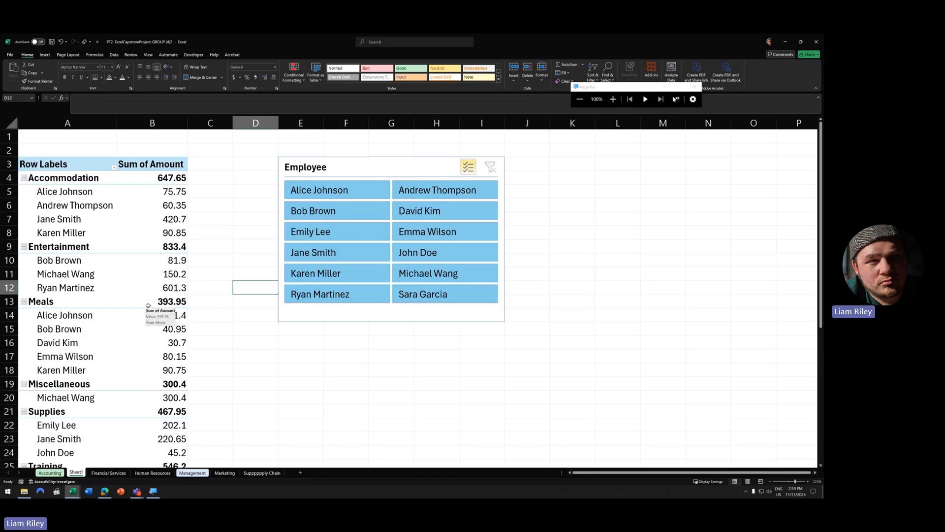
left_click(163, 246)
- Insert a Date timeline for the pivot table and drag it beneath the Employee slicer
left_click(260, 55)
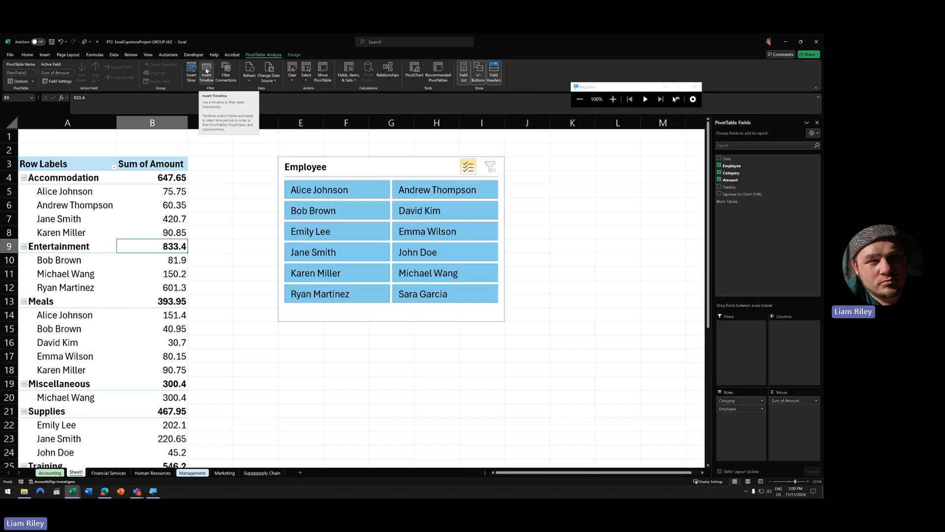
left_click(207, 71)
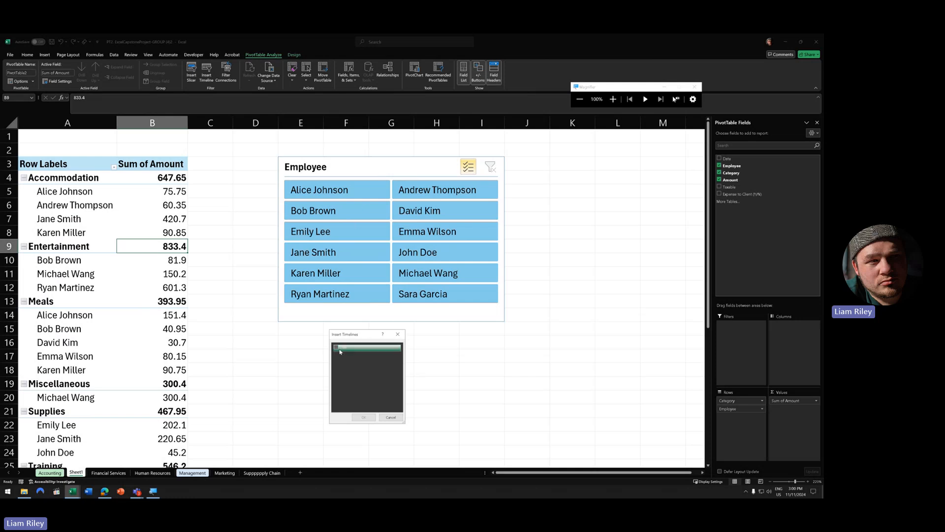
left_click(359, 348)
left_click(364, 416)
left_click_drag(299, 258, 312, 333)
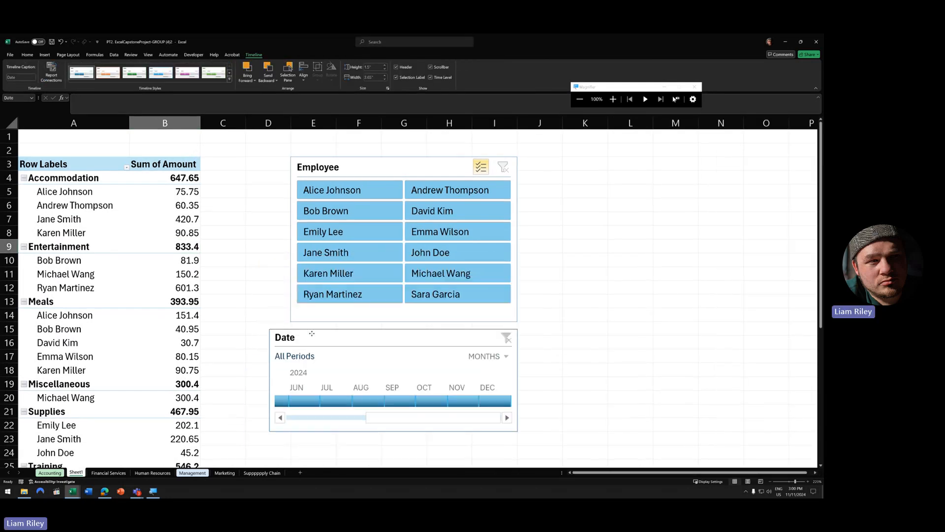
- Widen the Date timeline to about 4.98 inches and try the July, August, March and April filters
left_click_drag(517, 382, 608, 393)
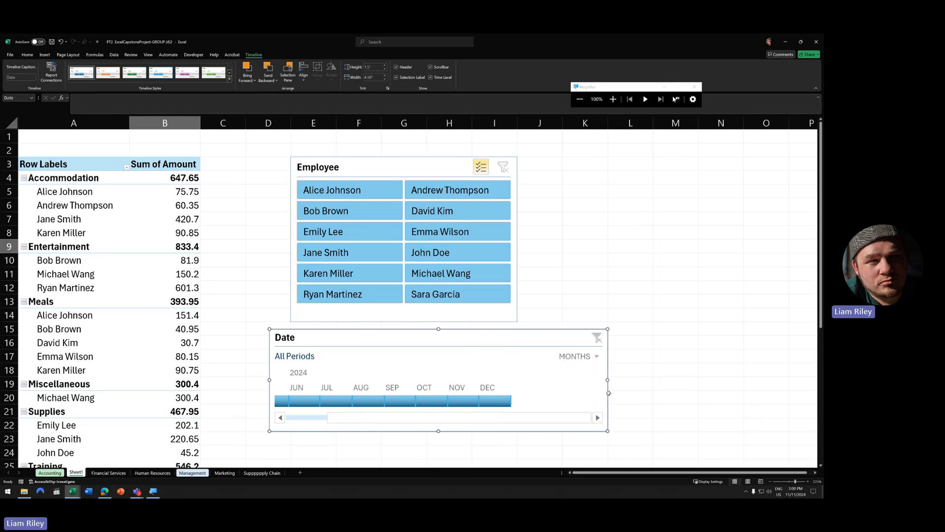
left_click_drag(423, 423, 344, 422)
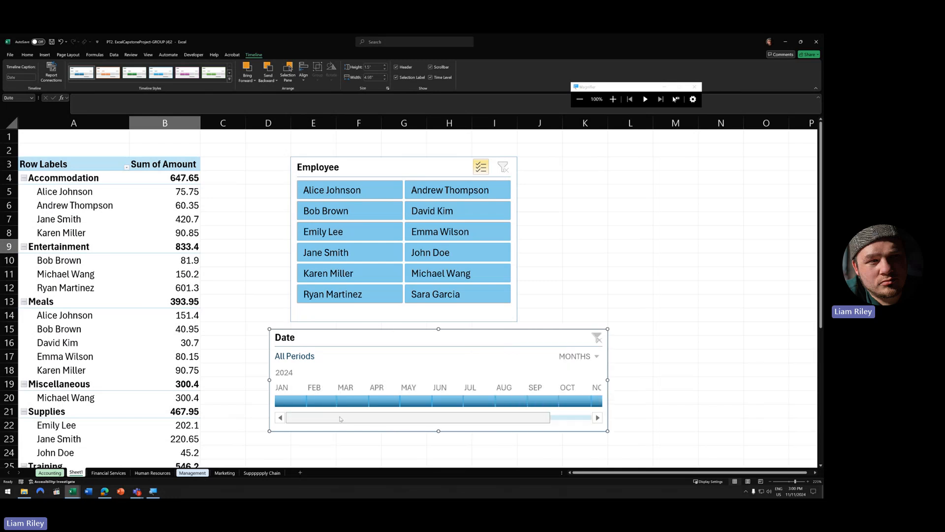
left_click(471, 401)
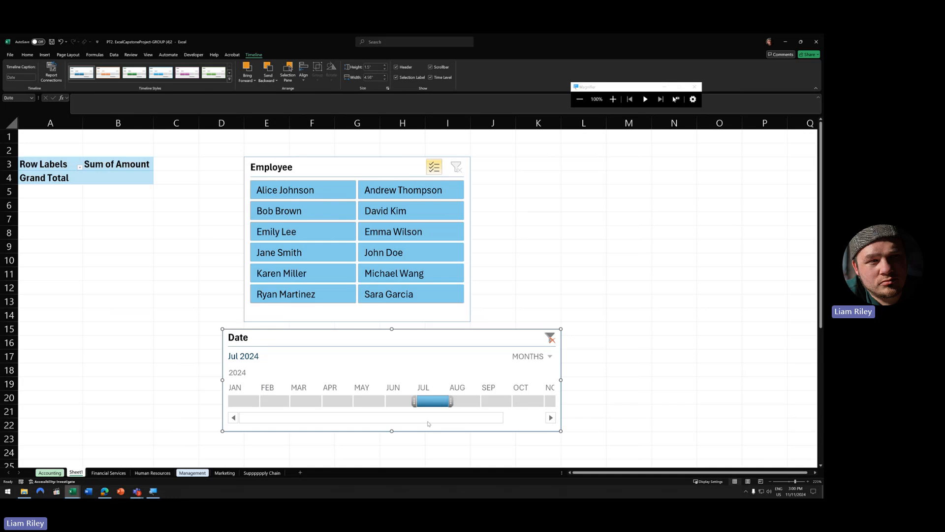
left_click(464, 401)
left_click(306, 400)
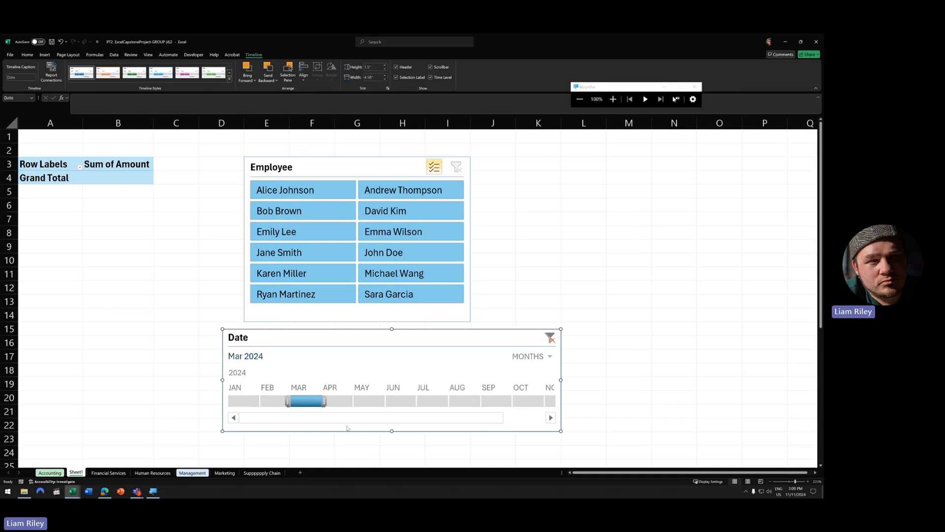
left_click(330, 401)
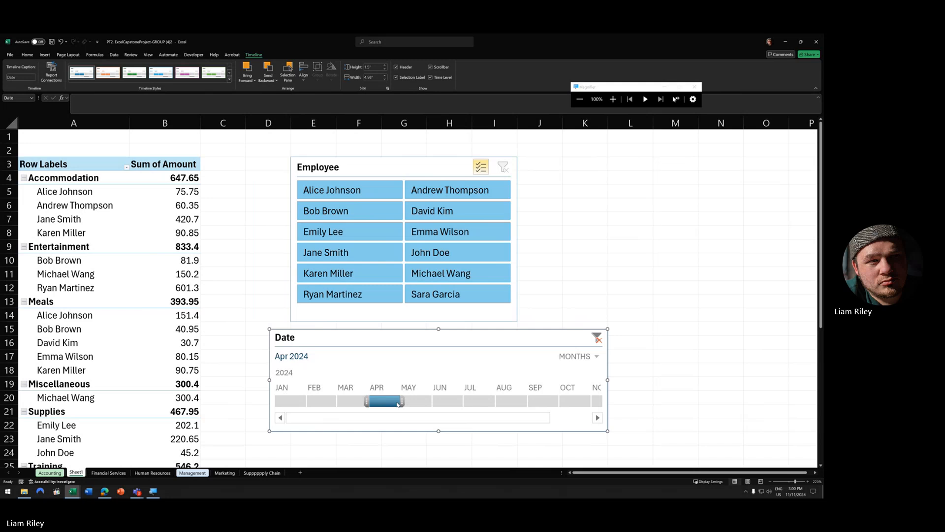
- Try January, October, the April–August and June–August ranges, and September, then settle on April 2024
left_click(292, 401)
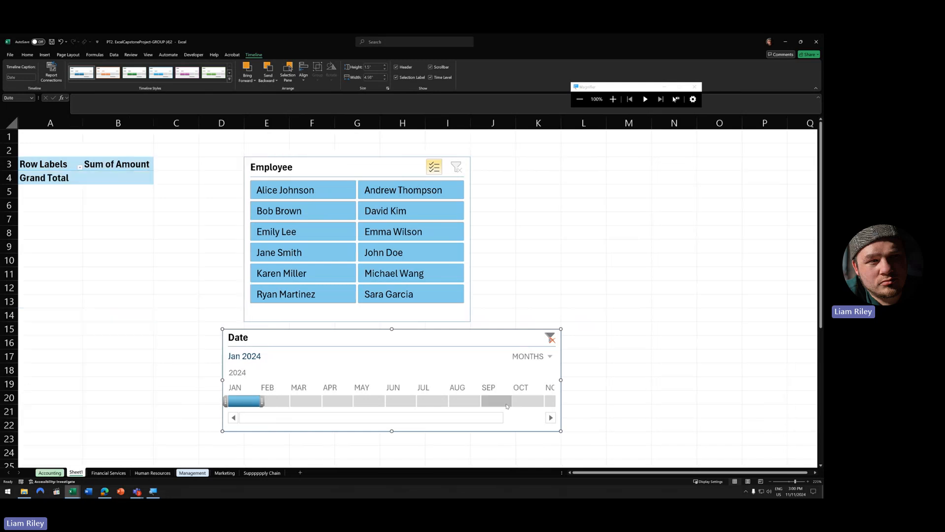
left_click(527, 402)
left_click(339, 402)
left_click_drag(402, 401, 530, 401)
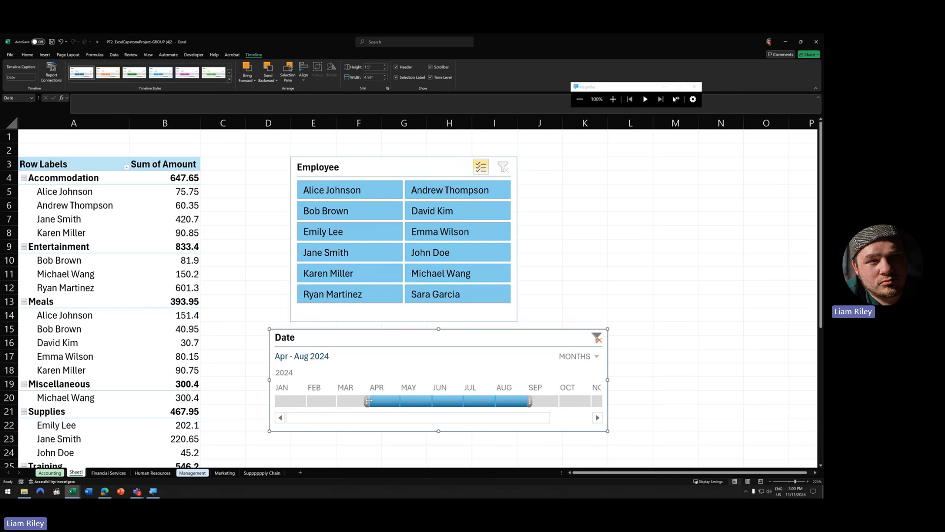
left_click_drag(367, 401, 429, 402)
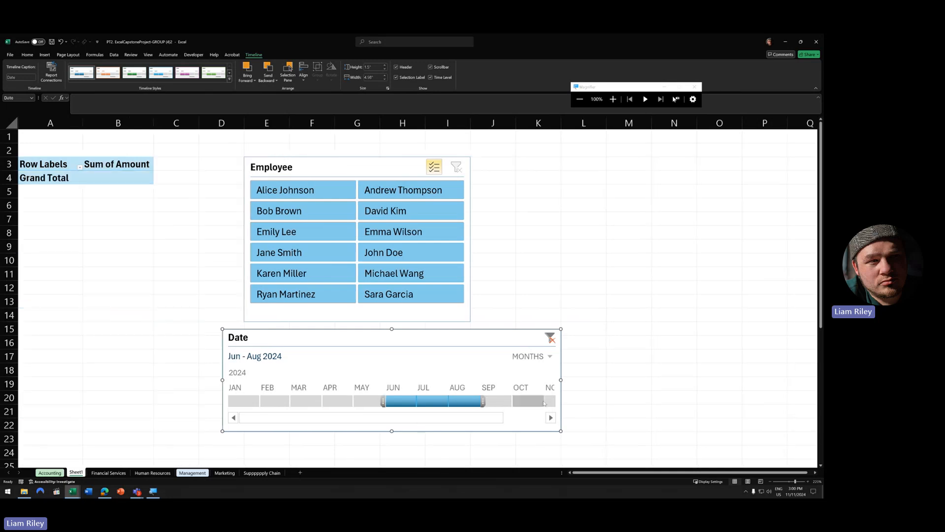
left_click(497, 401)
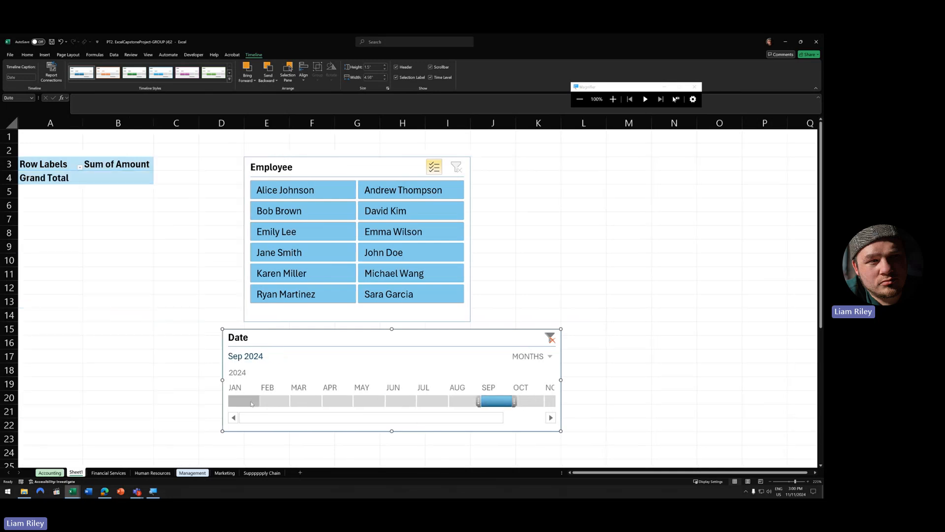
left_click(337, 401)
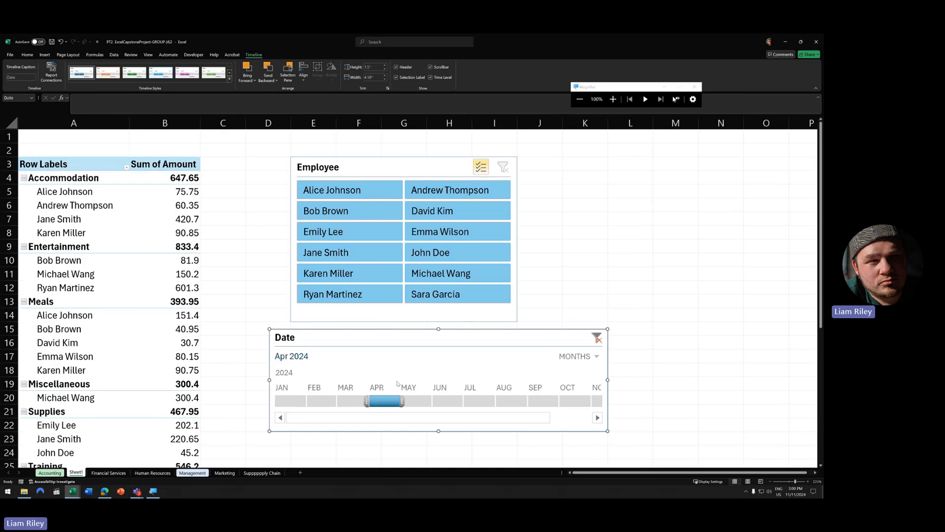
left_click(596, 356)
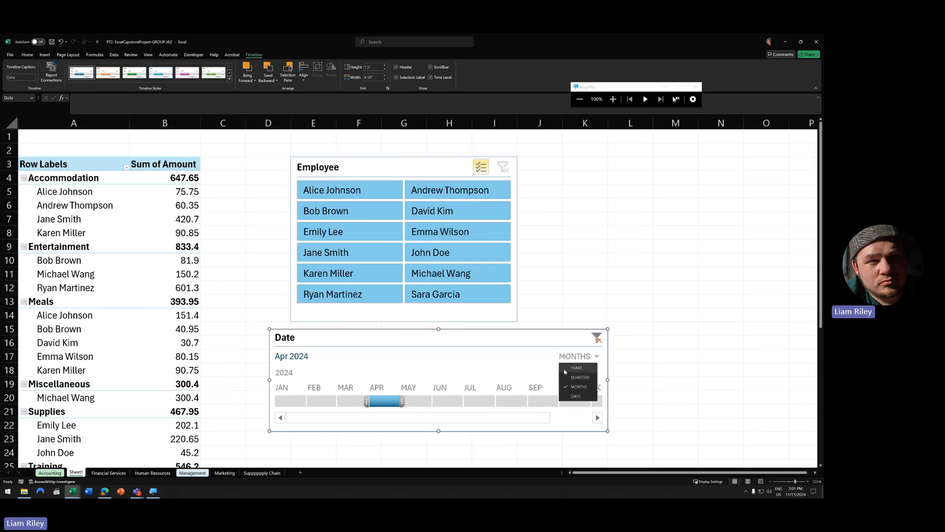
- Set the timeline to Quarters and, after trying Q3, Q4 and Q1, filter to Q2 2024
left_click(566, 377)
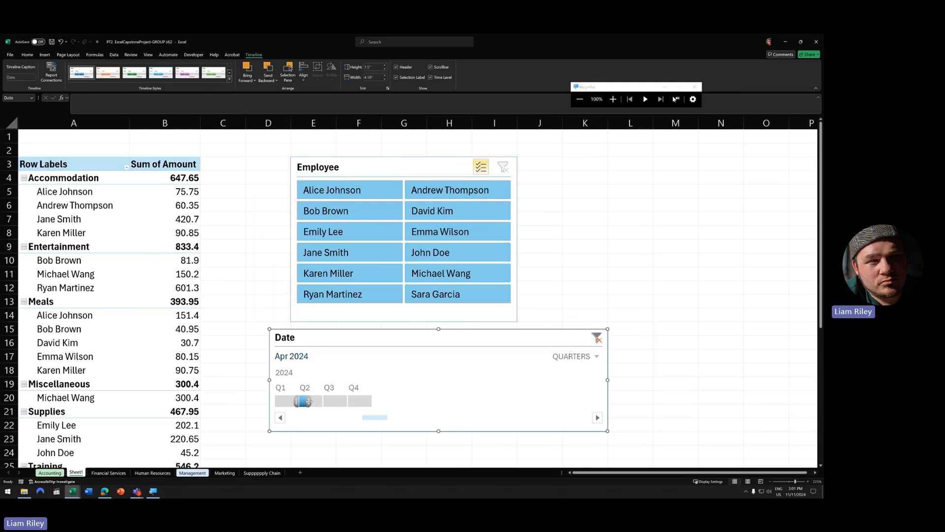
left_click(315, 404)
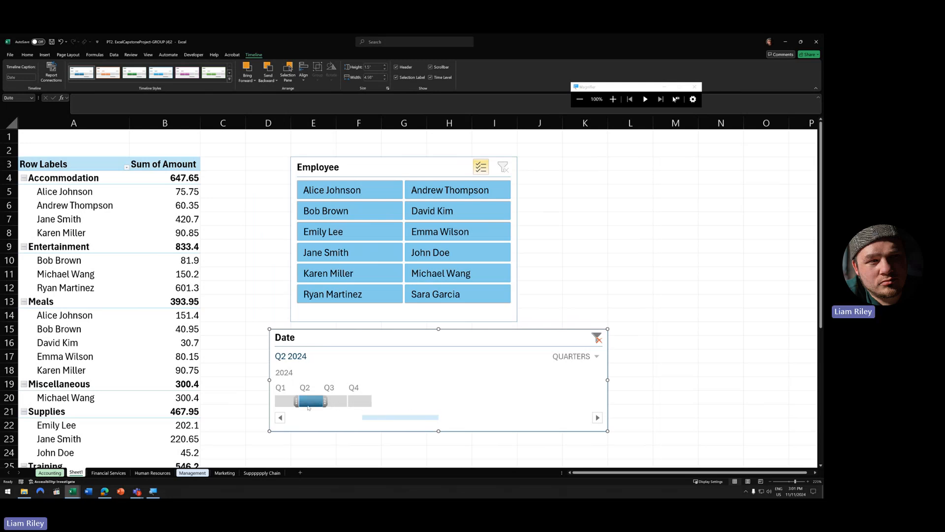
left_click(339, 404)
left_click(318, 400)
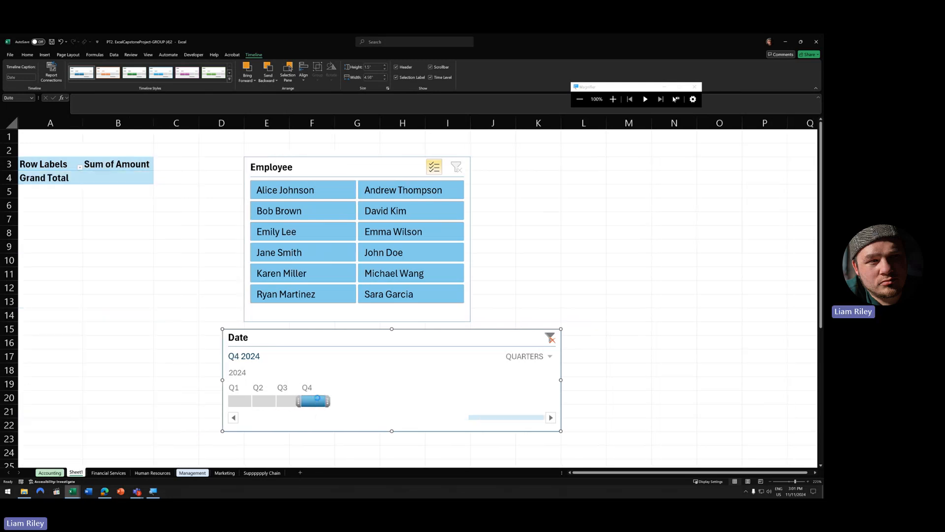
left_click(245, 403)
left_click(265, 401)
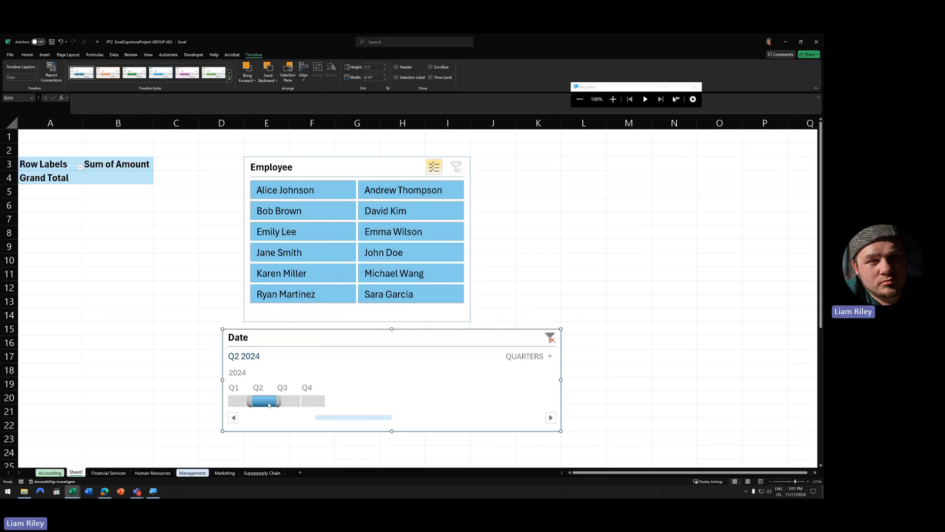
- Try the Days and Years timeline levels, then return the timeline to Months
left_click(592, 356)
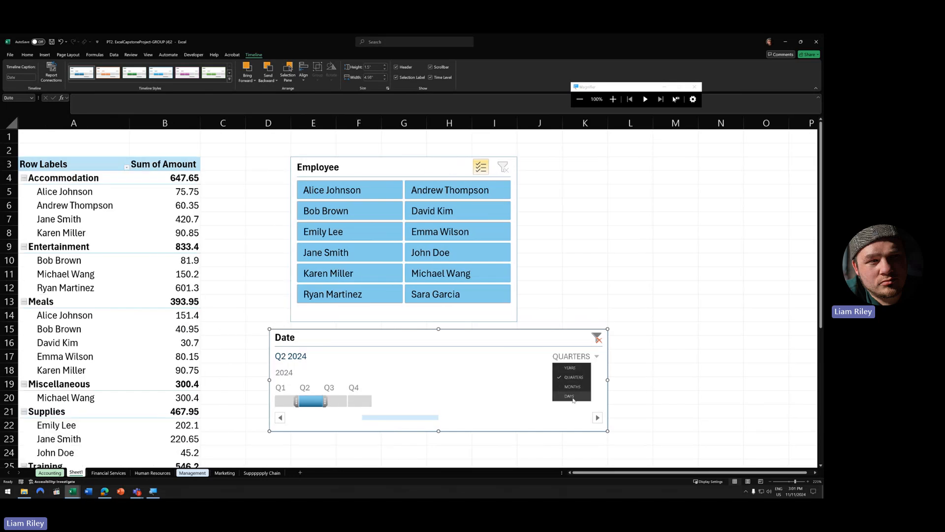
left_click(575, 398)
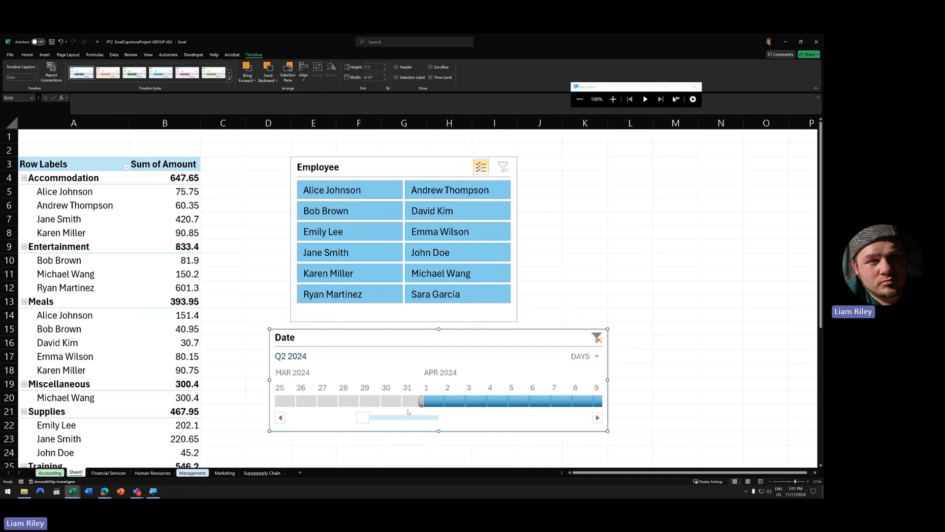
left_click(411, 418)
left_click(458, 421)
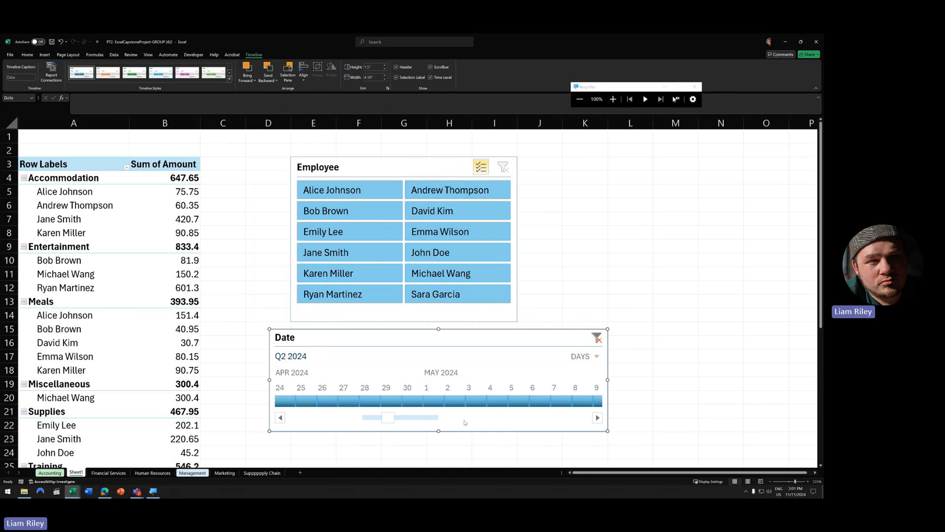
left_click(594, 355)
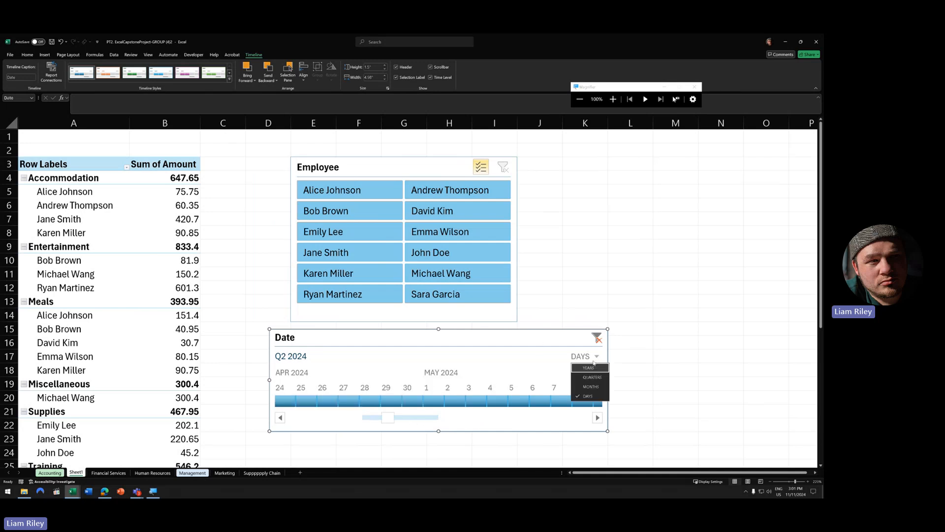
left_click(585, 368)
left_click(595, 356)
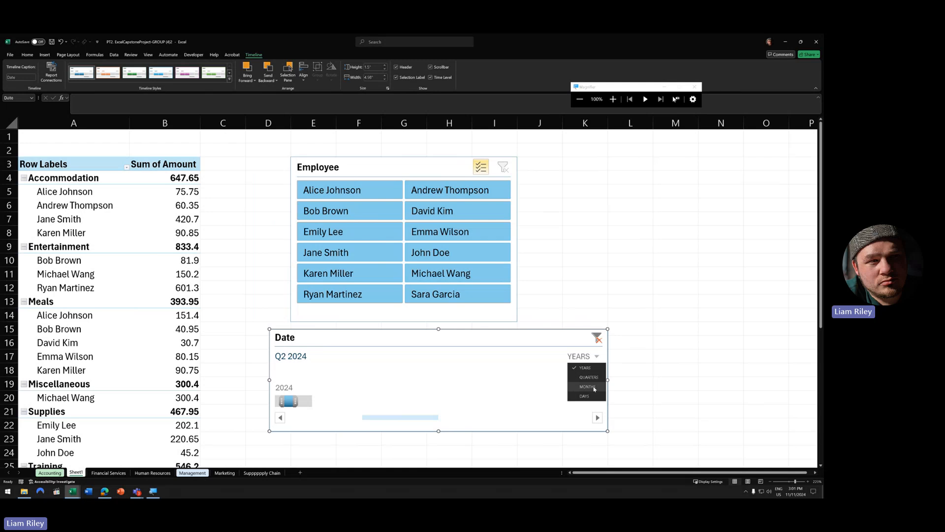
left_click(595, 387)
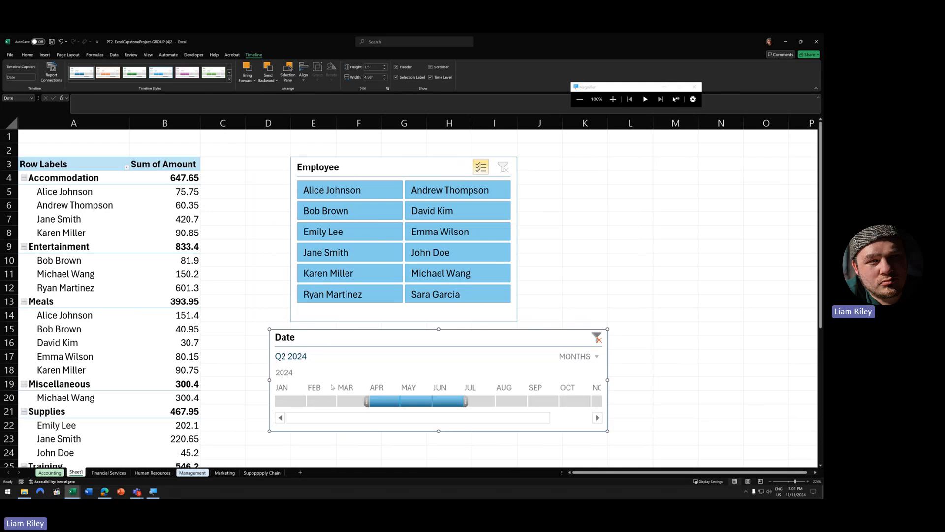
scroll(376, 377, "down", 7)
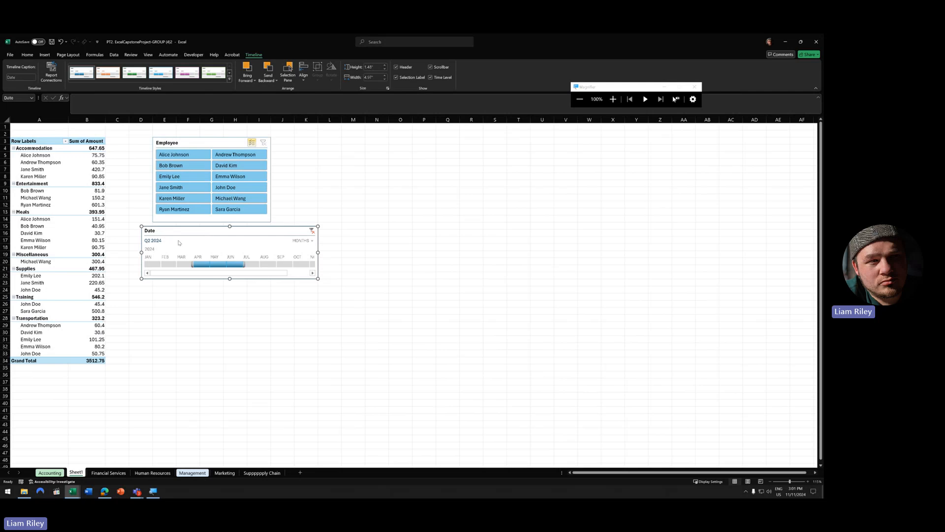
- Bring up a group member's workbook with the Business Expense Reports April table
scroll(187, 247, "up", 3)
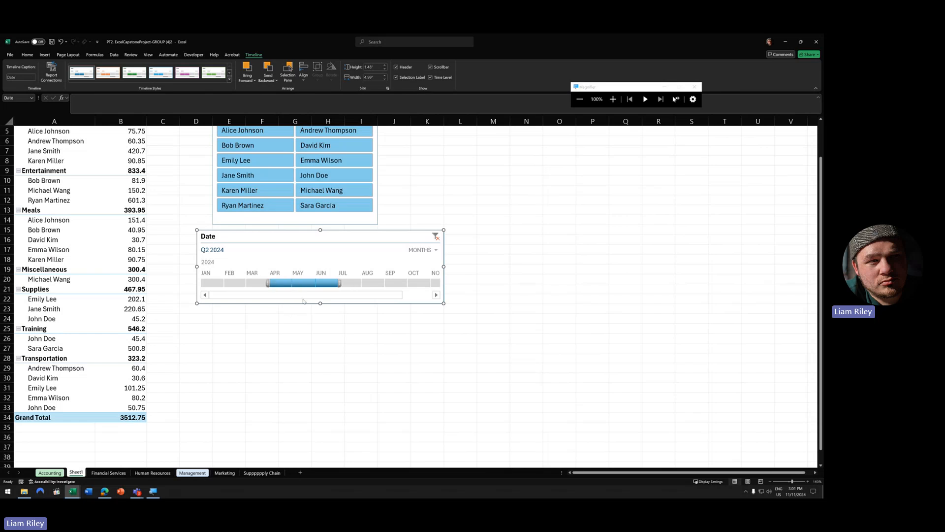
left_click(73, 491)
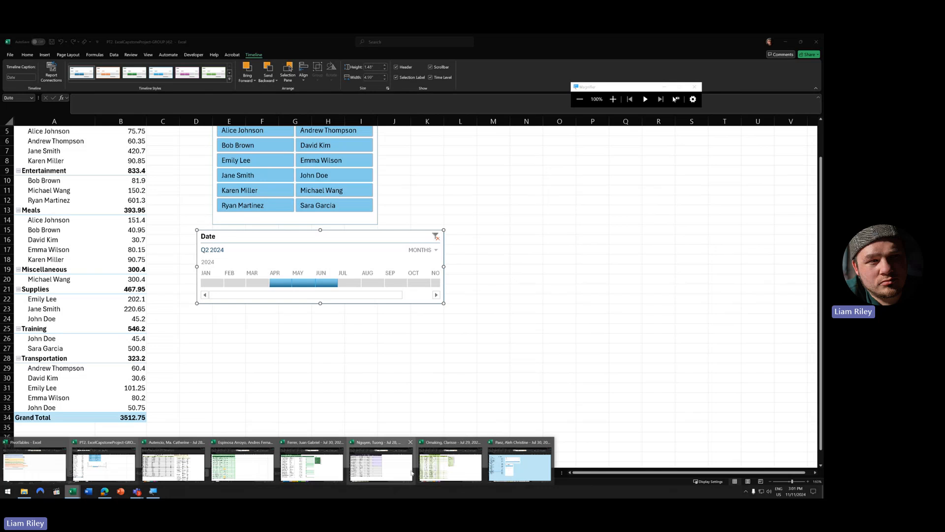
left_click(452, 461)
- View another member's pivot table workbook, then go back to the PT2 ExcelCapstoneProject workbook
left_click(72, 491)
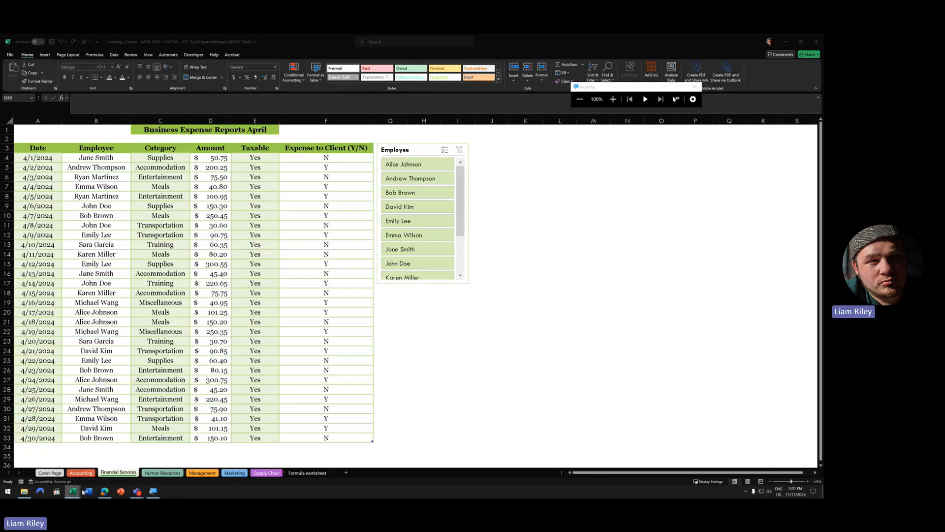
left_click(73, 490)
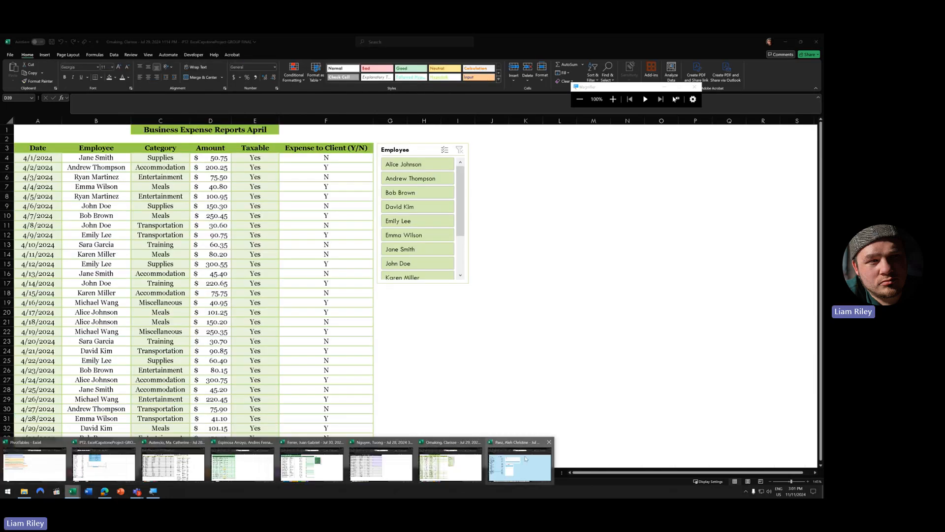
left_click(533, 468)
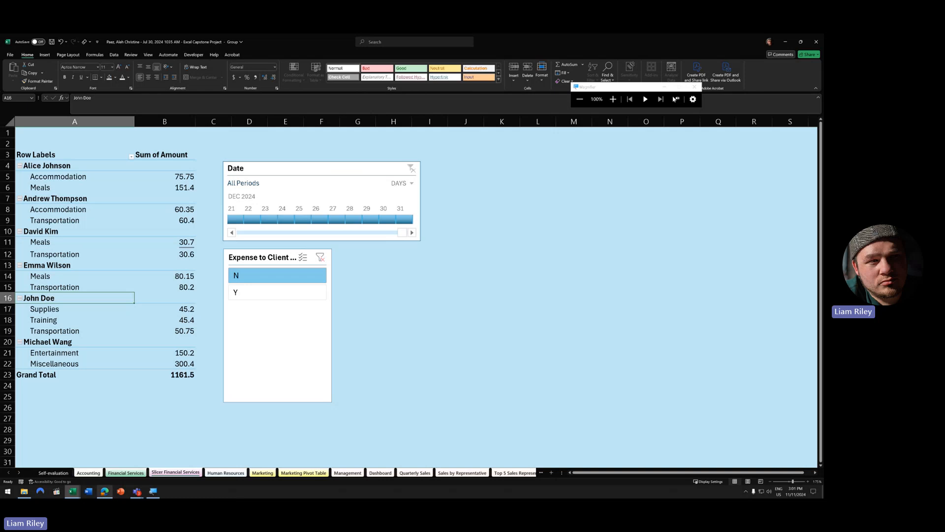
left_click(72, 490)
left_click(99, 462)
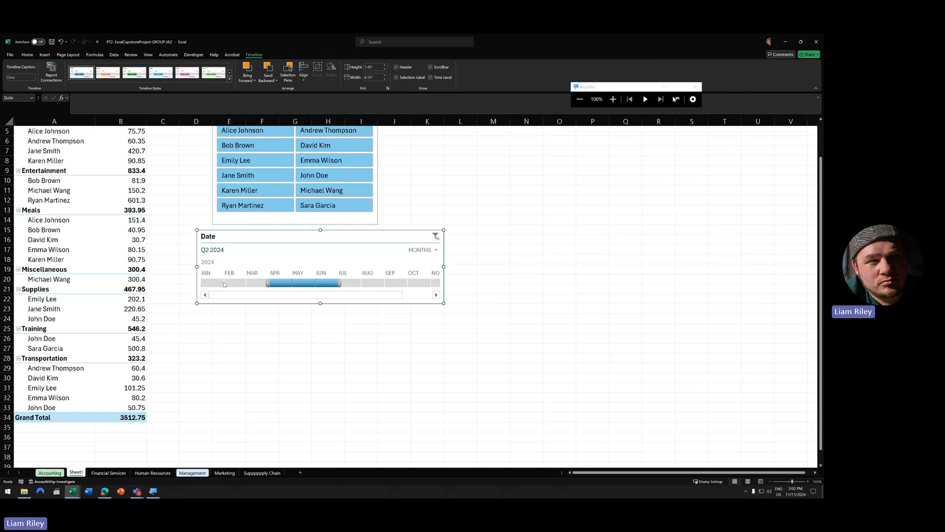
- Delete the Date timeline from Sheet1 and switch to the Human Resources sheet
scroll(202, 283, "up", 1)
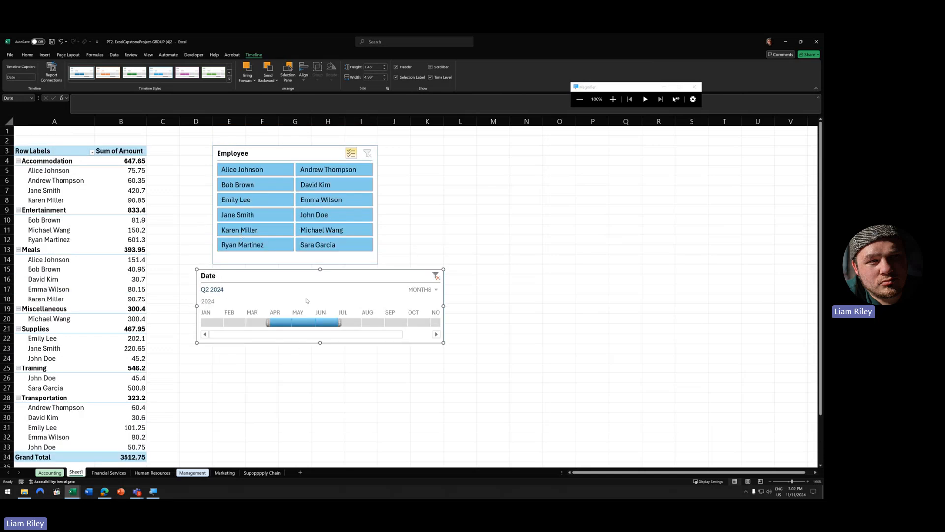
key("Delete")
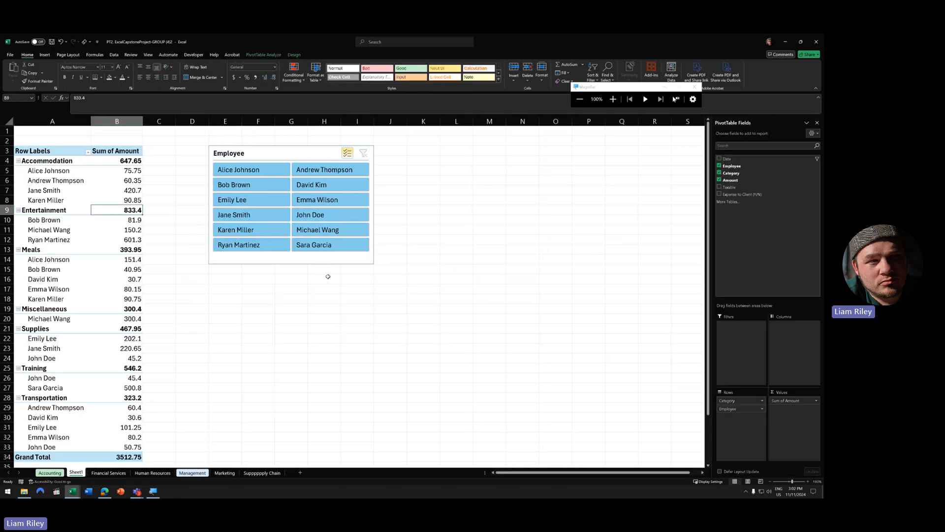
left_click(169, 476)
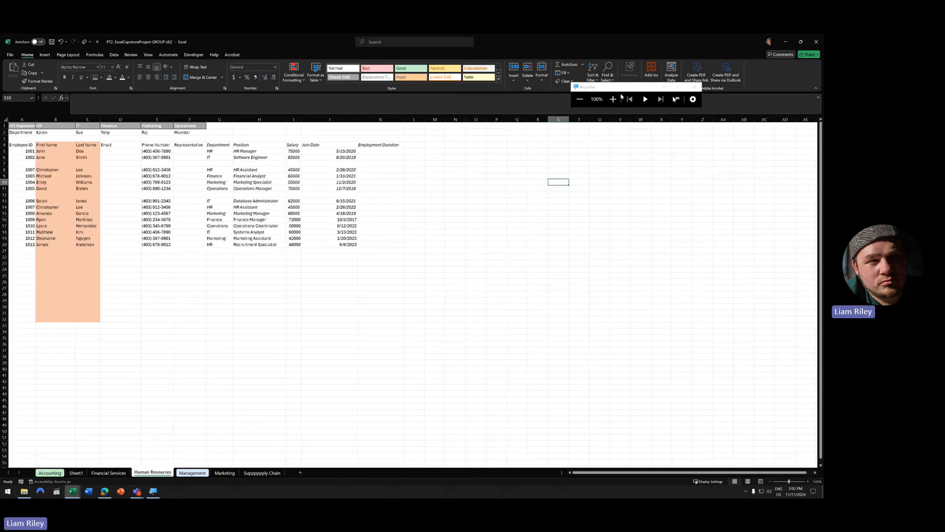
left_click(123, 308)
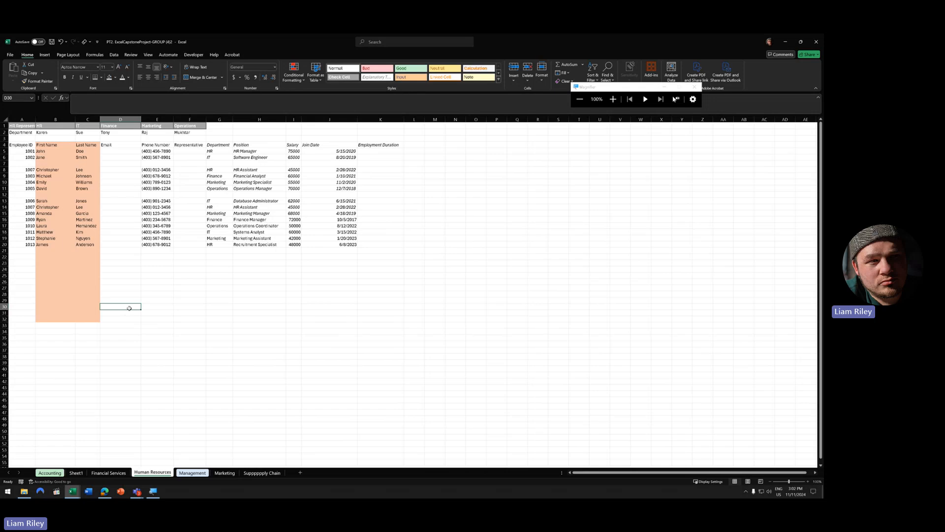
scroll(129, 307, "up", 5)
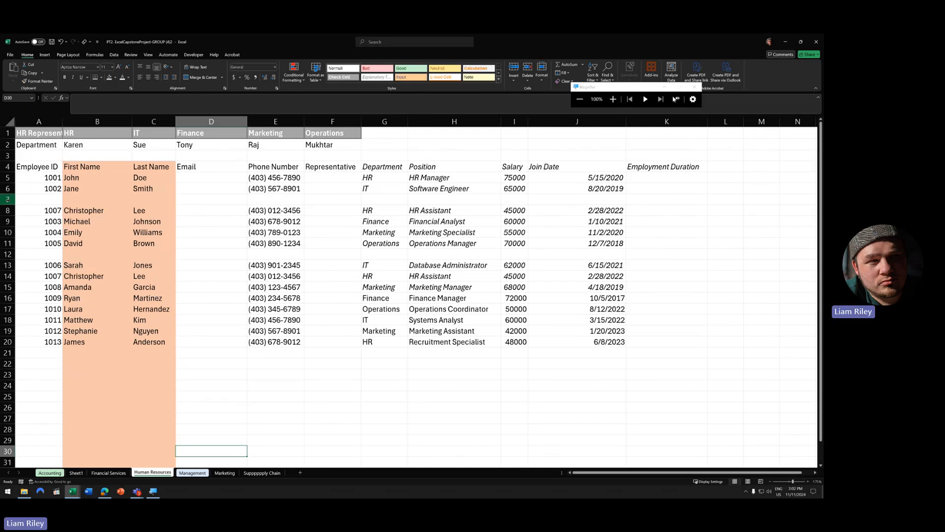
left_click(8, 200)
left_click(8, 254)
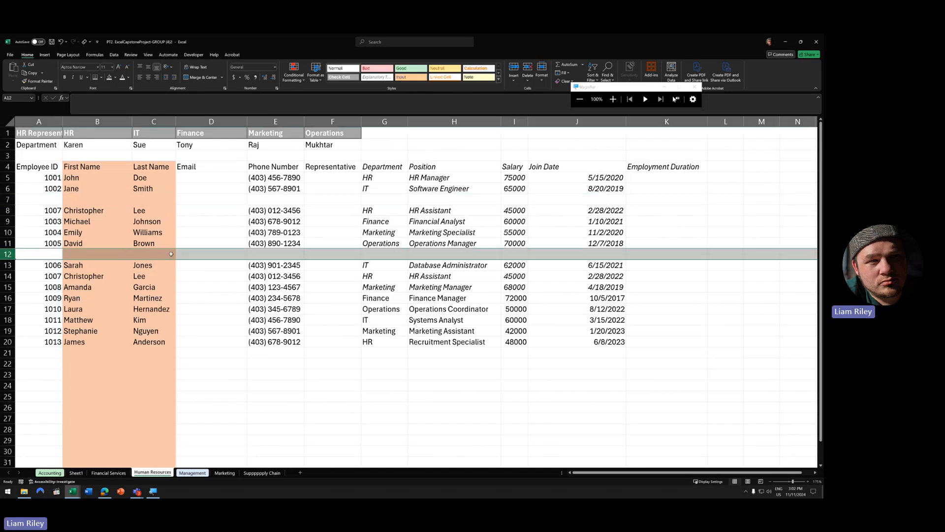
left_click_drag(101, 168, 163, 308)
left_click_drag(228, 178, 232, 346)
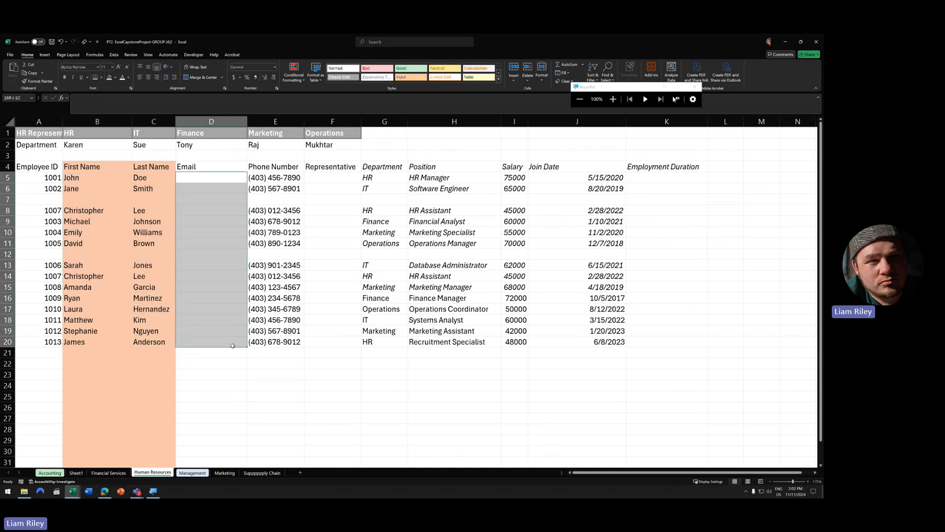
left_click_drag(333, 178, 332, 338)
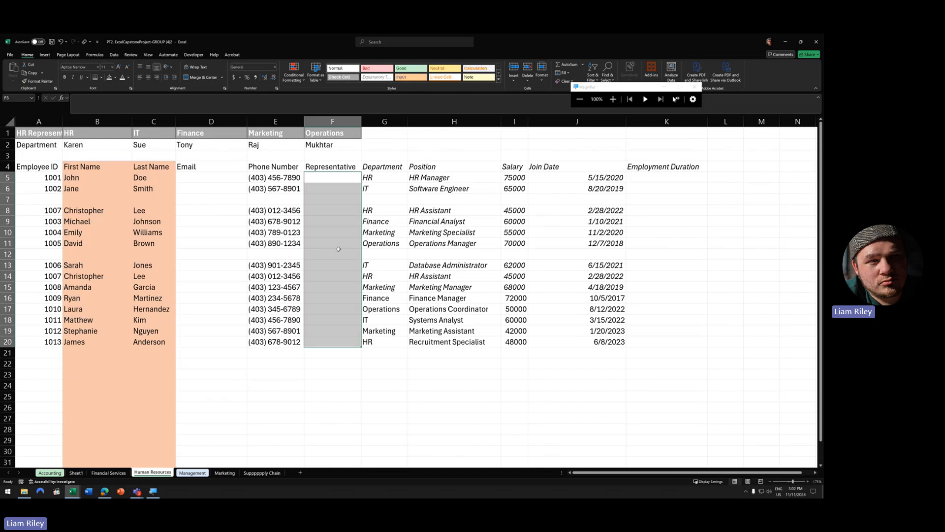
left_click_drag(656, 181, 647, 339)
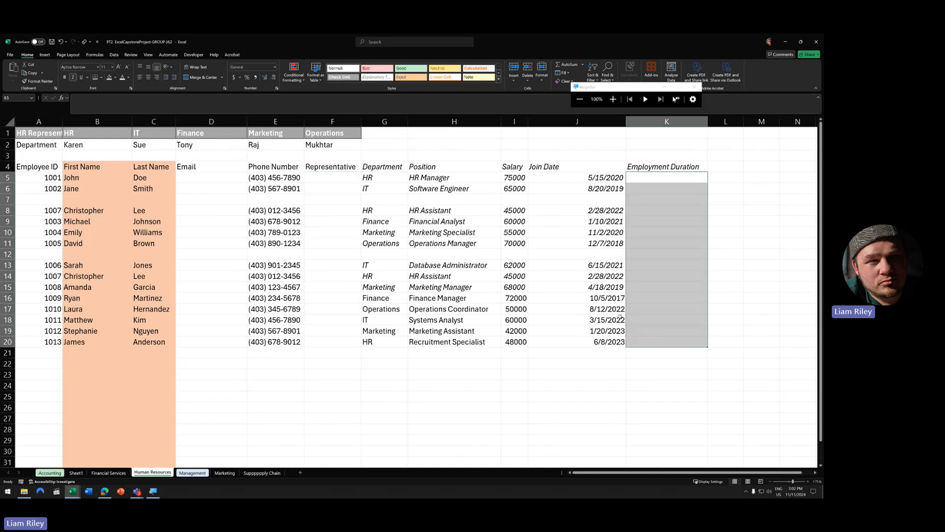
left_click_drag(326, 177, 314, 342)
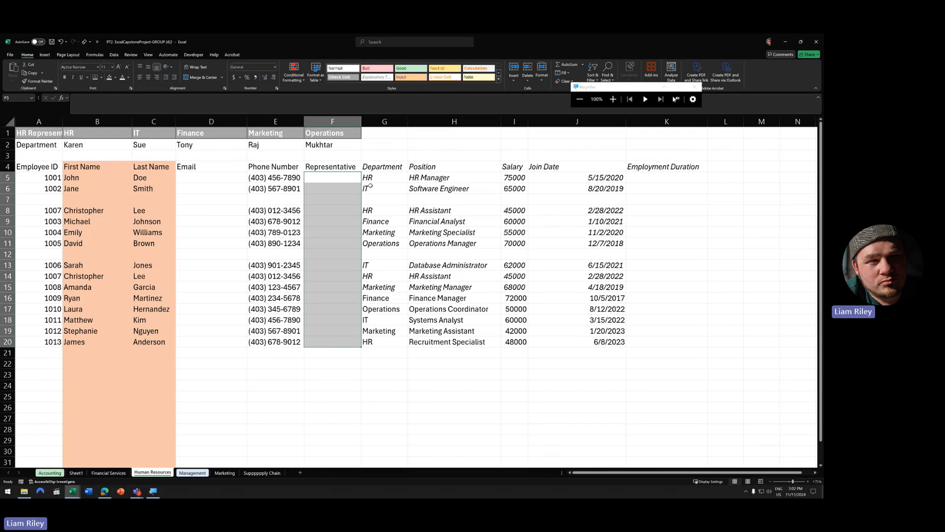
left_click(68, 132)
left_click_drag(54, 133, 304, 145)
left_click(35, 138)
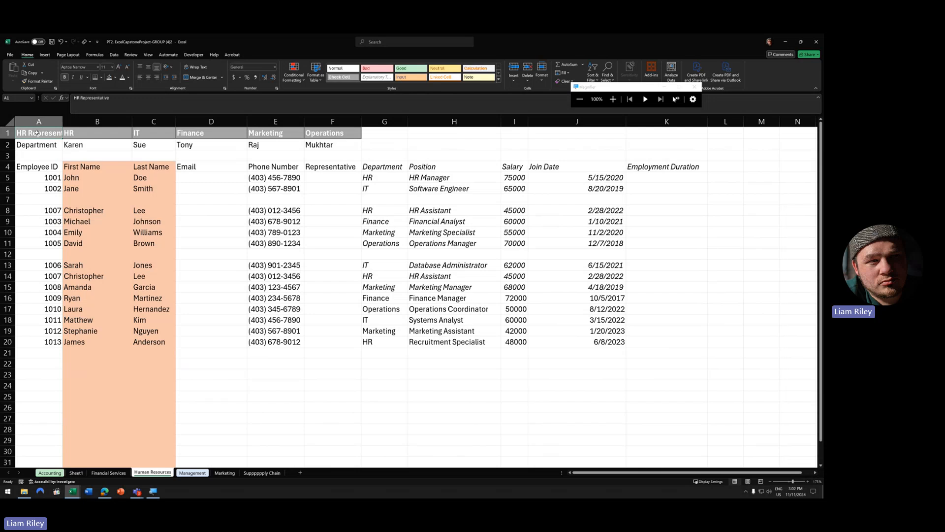
left_click(37, 146)
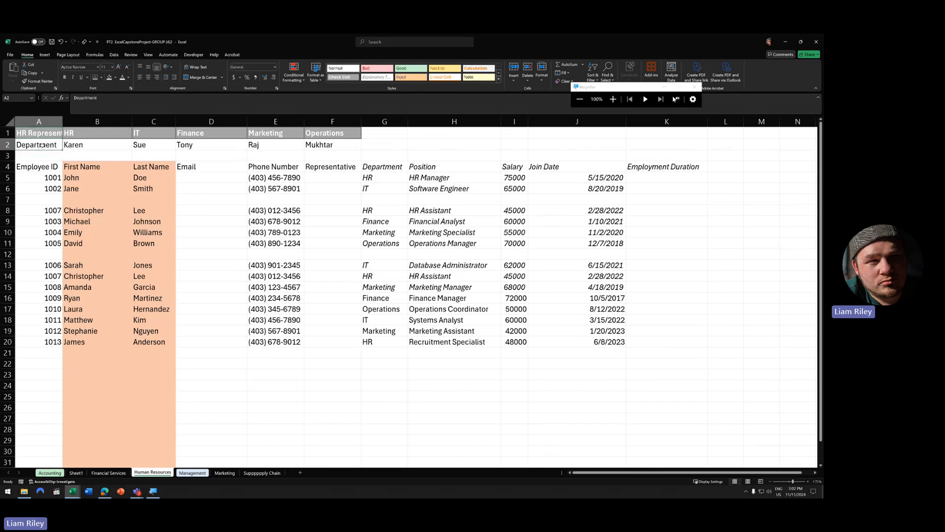
left_click_drag(30, 133, 330, 154)
left_click(74, 133)
left_click_drag(53, 132, 325, 146)
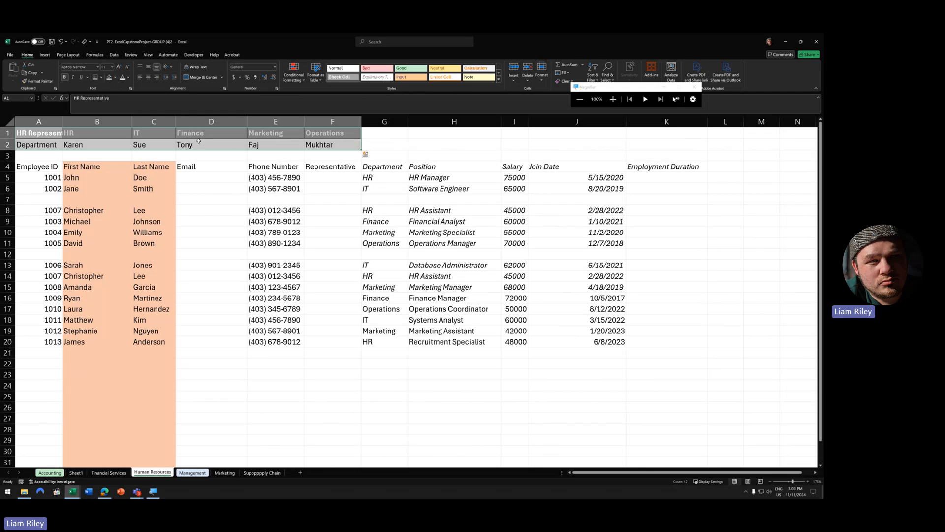
left_click(342, 177)
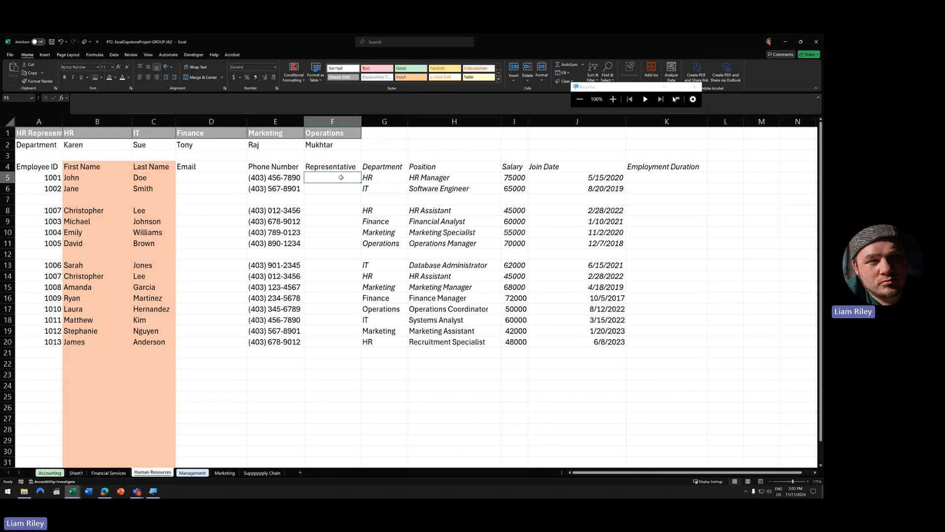
type("=h")
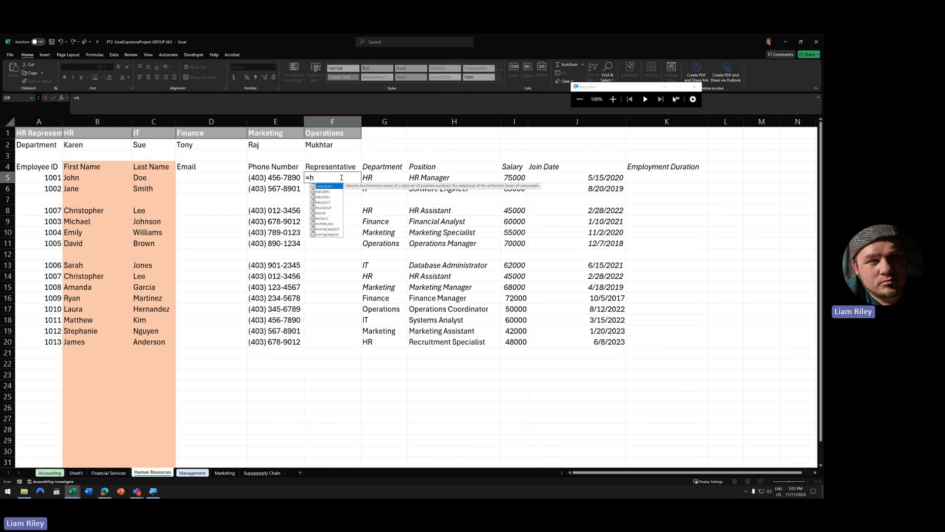
type("lookup(")
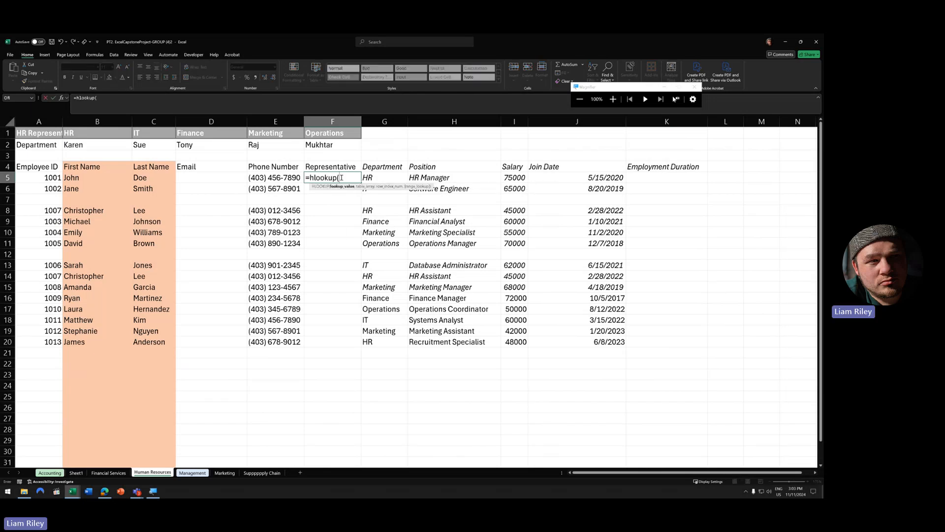
left_click(384, 178)
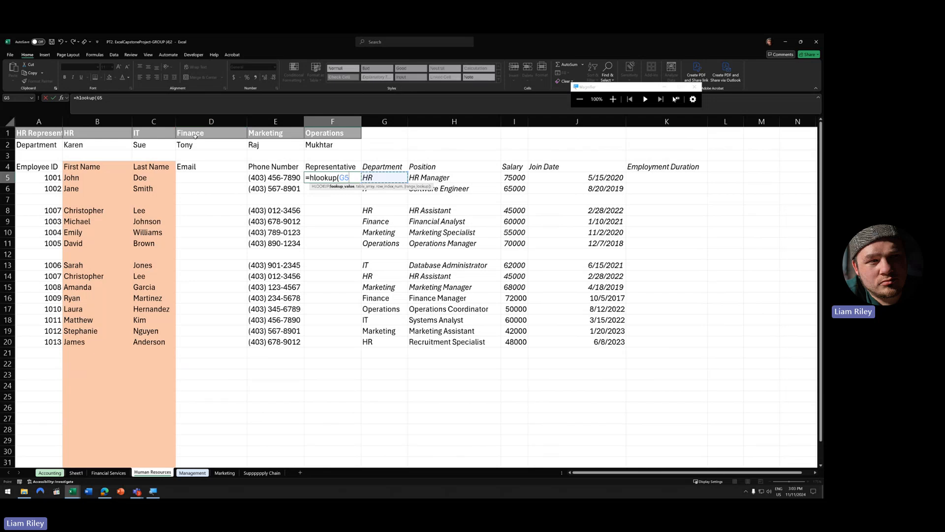
type(",")
key("BackSpace")
key("BackSpace")
key("BackSpace")
key("BackSpace")
key("BackSpace")
key("BackSpace")
key("BackSpace")
key("BackSpace")
key("BackSpace")
key("BackSpace")
key("BackSpace")
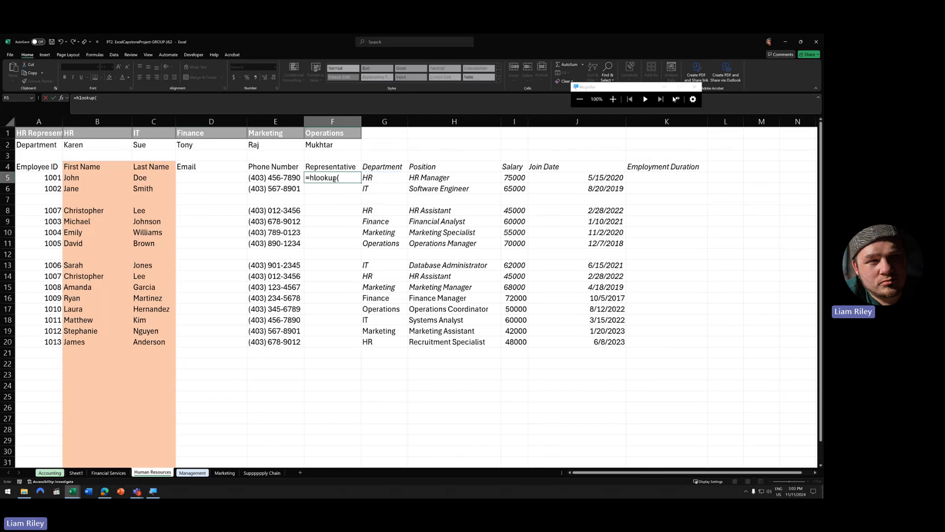
key("Escape")
- Copy the HR representative table A1:F2 and paste it transposed into F26:G31
left_click(335, 239)
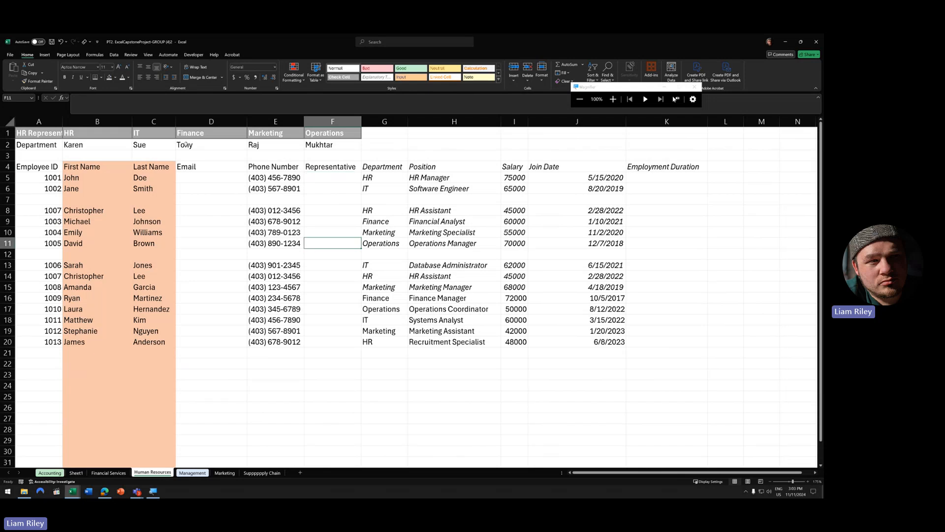
left_click_drag(39, 133, 316, 143)
right_click(327, 144)
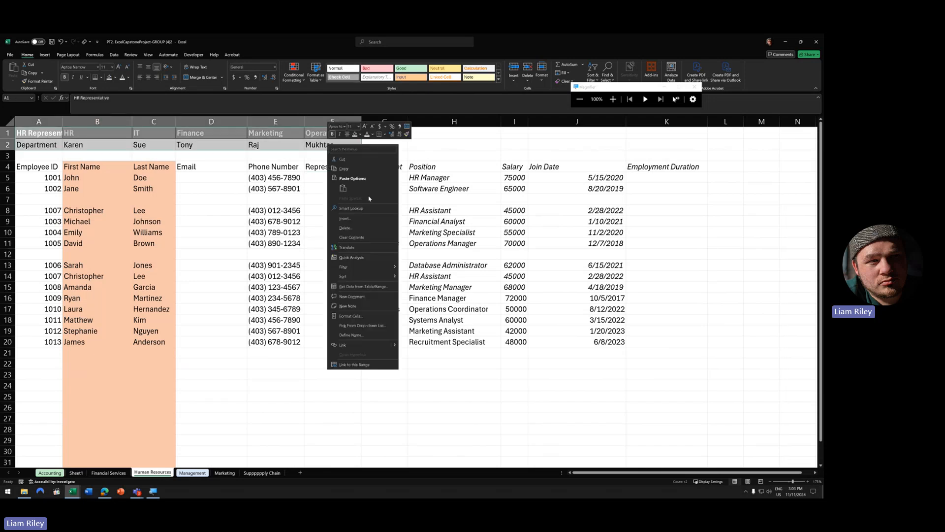
left_click(345, 168)
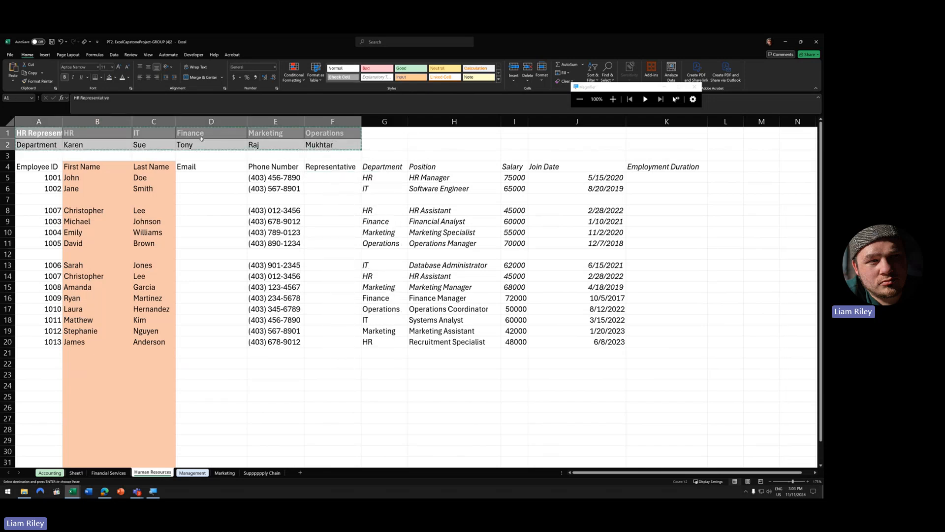
scroll(444, 371, "down", 3)
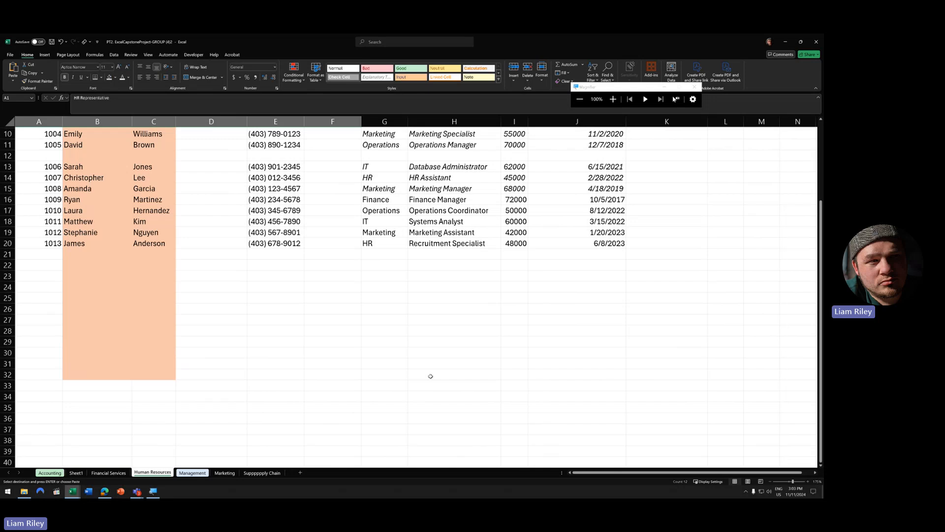
right_click(327, 310)
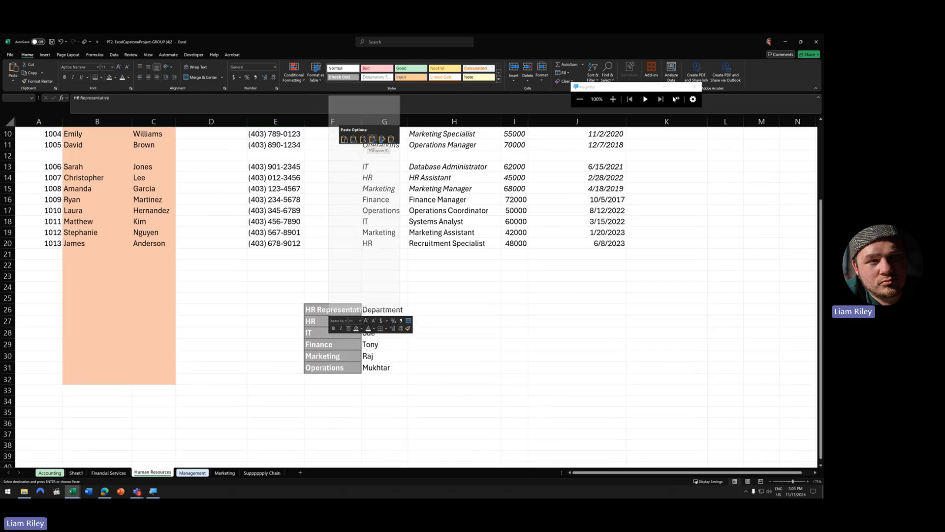
left_click(373, 140)
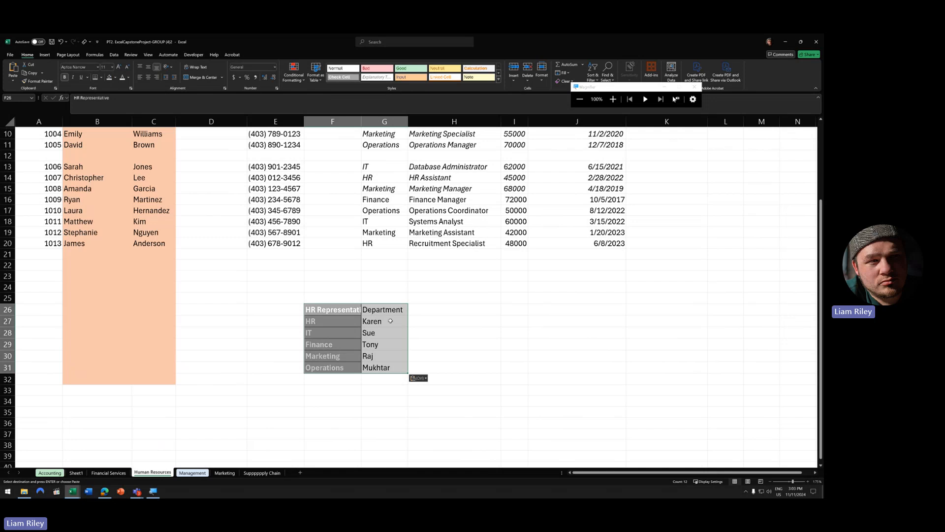
- Label the lookup table headers 'Department' in F26 and 'HR Rep' in G26
left_click(387, 313)
left_click(324, 308)
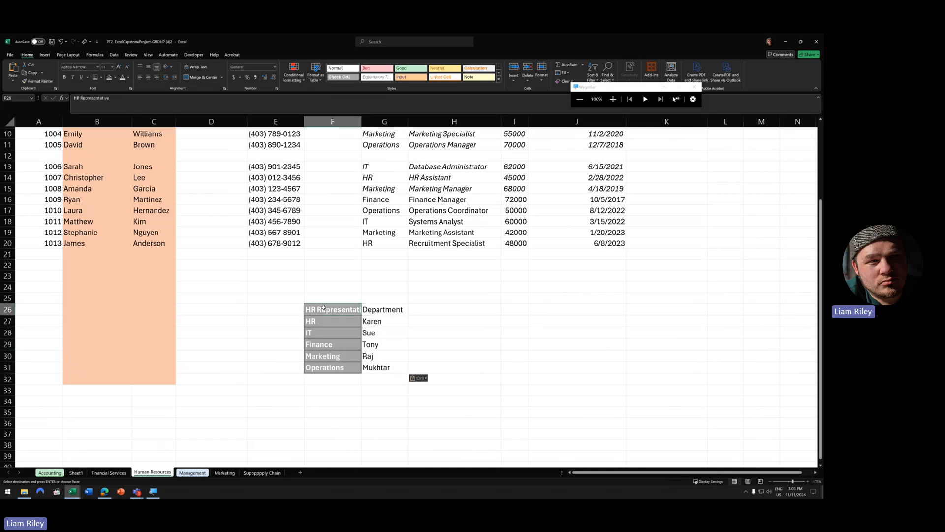
type("Depert")
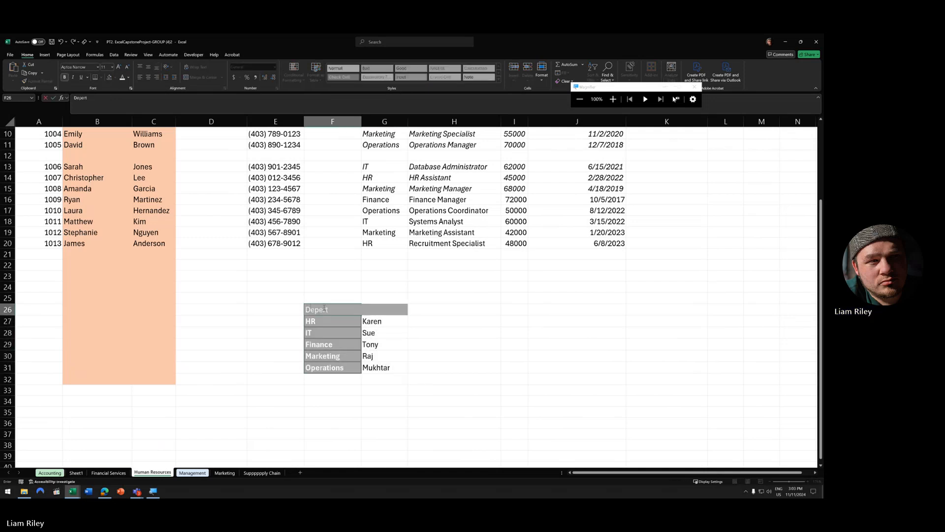
type("ment")
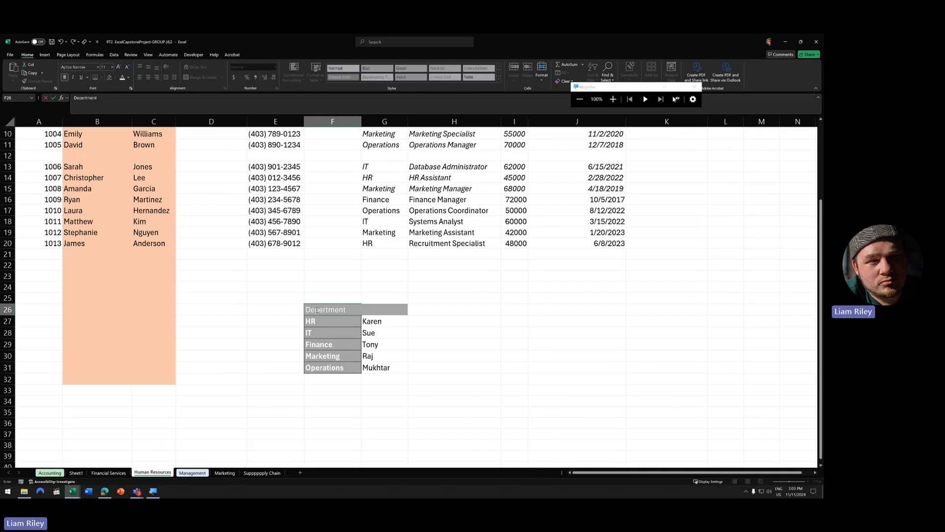
key("BackSpace")
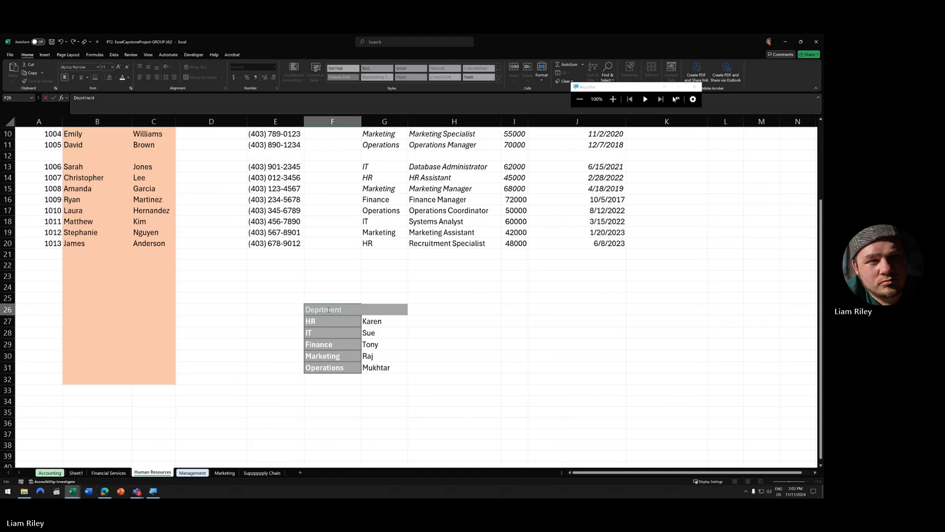
type("a")
key("Return")
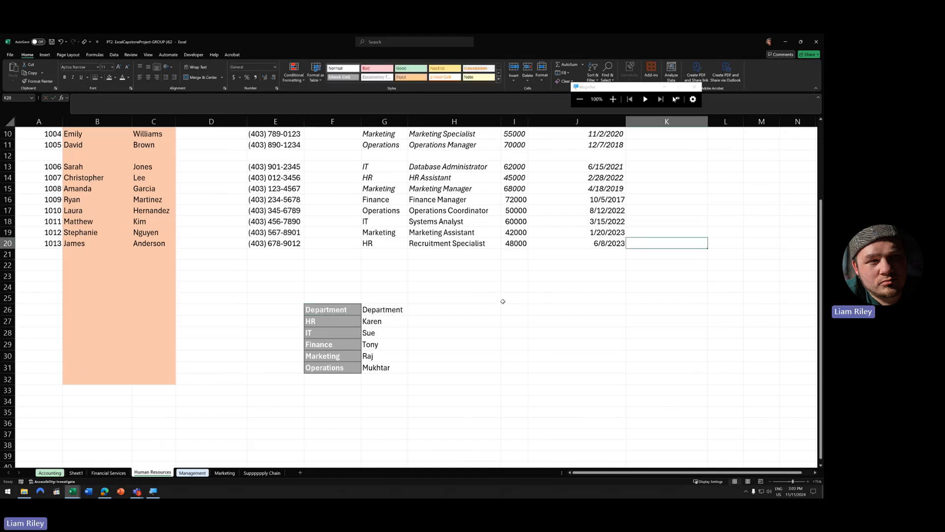
left_click(394, 309)
type("HR Rep")
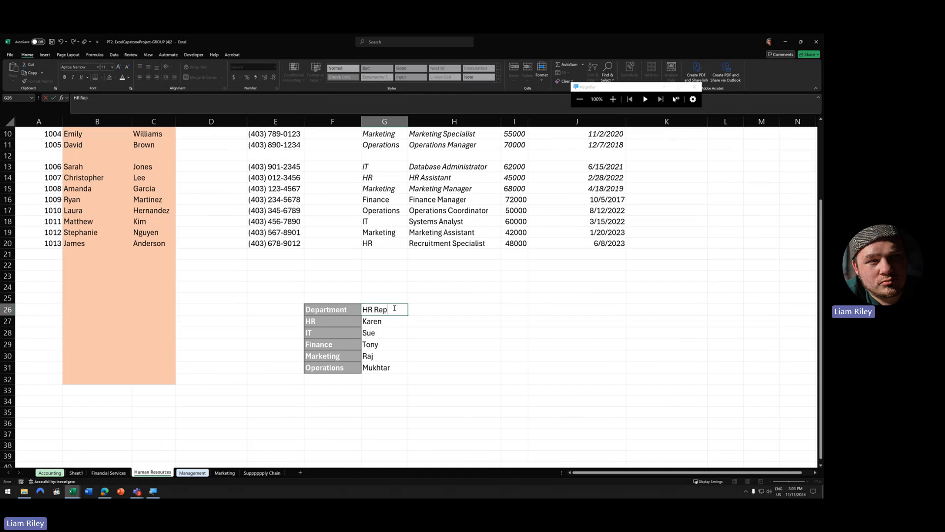
left_click(514, 309)
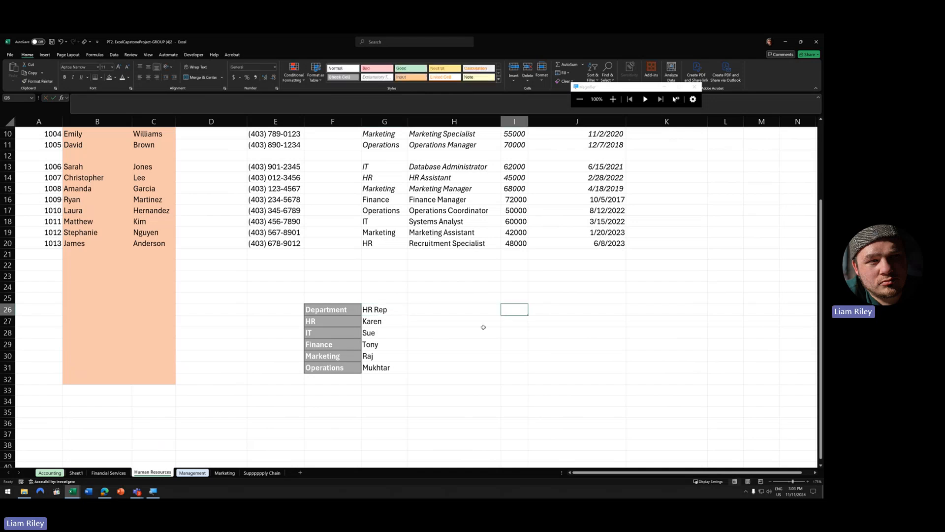
- Clear the formatting from F26:G31, keeping the text, and select the header row
left_click_drag(345, 308, 388, 368)
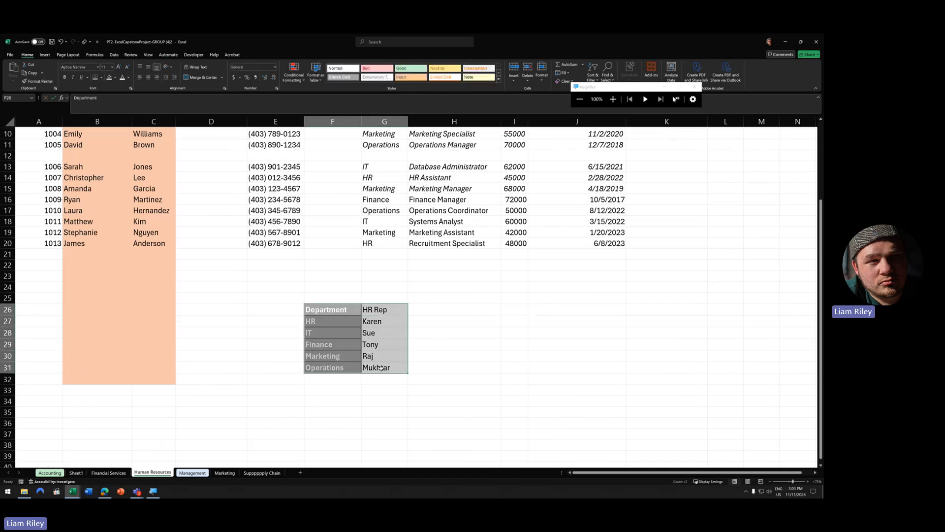
left_click_drag(592, 87, 629, 87)
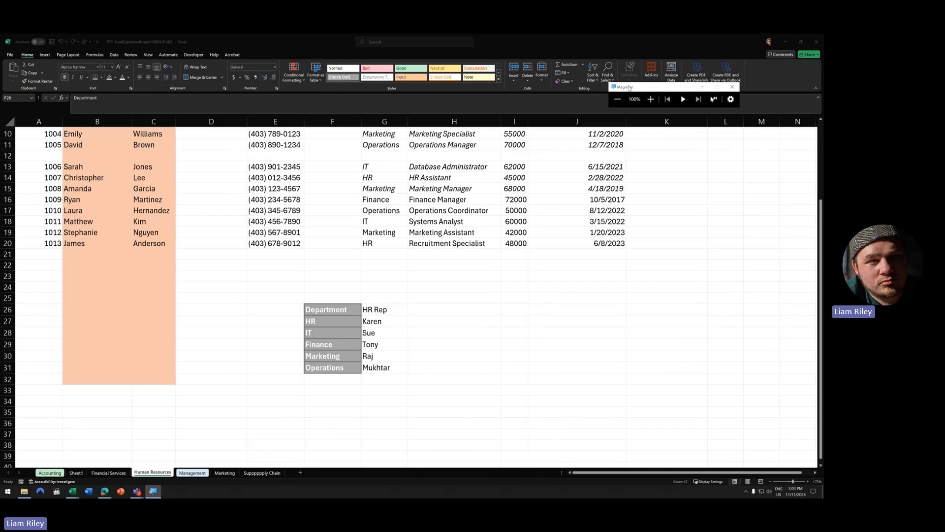
left_click(567, 81)
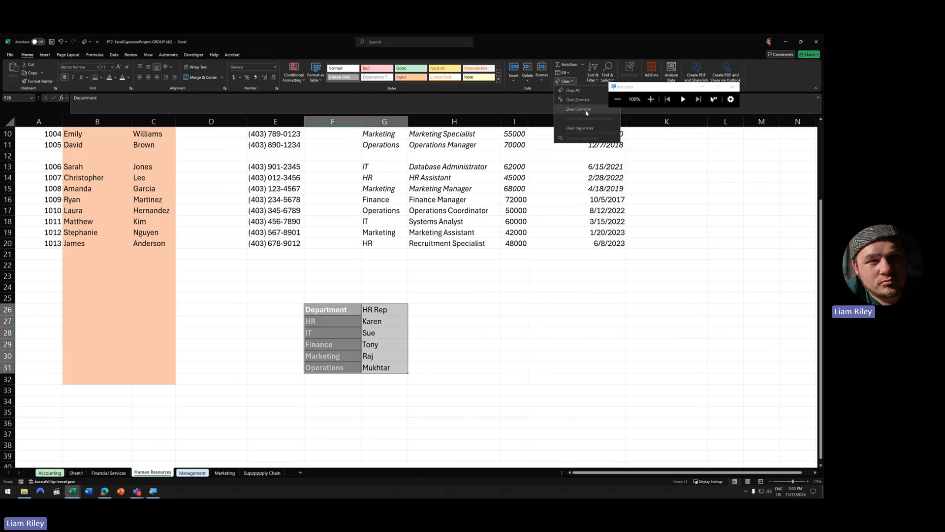
left_click(578, 99)
left_click(546, 287)
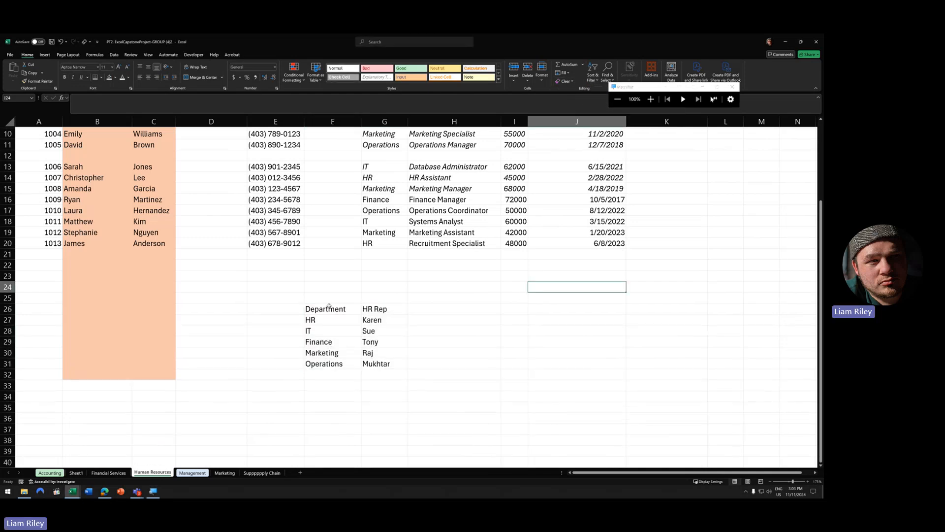
left_click_drag(328, 306, 383, 309)
left_click(65, 77)
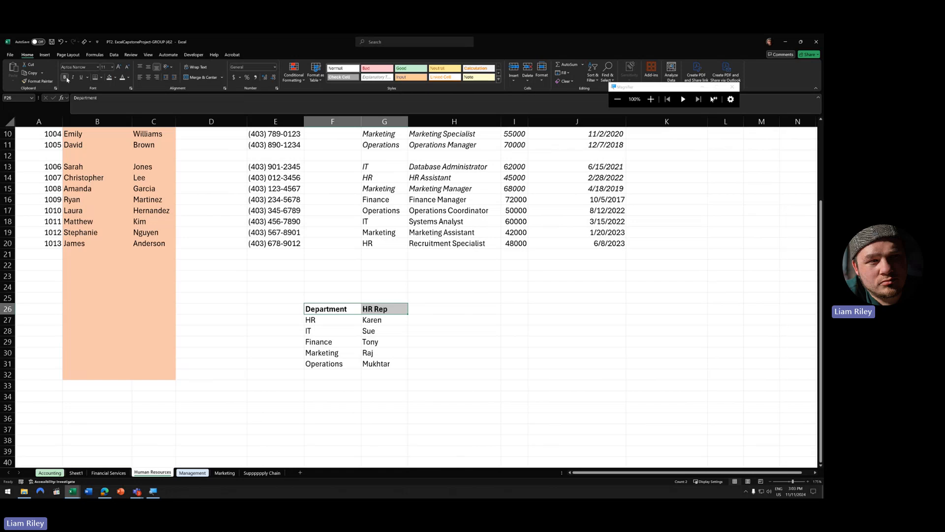
left_click(332, 243)
scroll(414, 308, "up", 2)
scroll(414, 308, "up", 1)
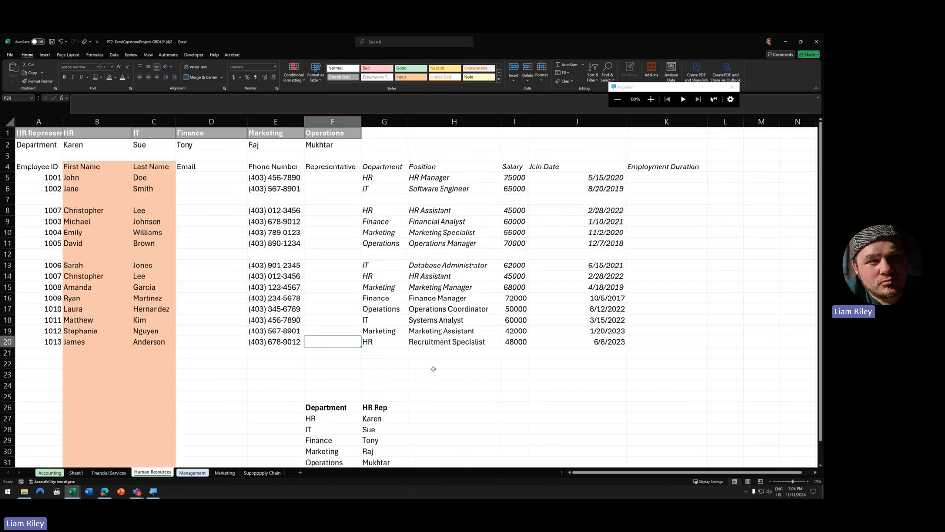
left_click(382, 177)
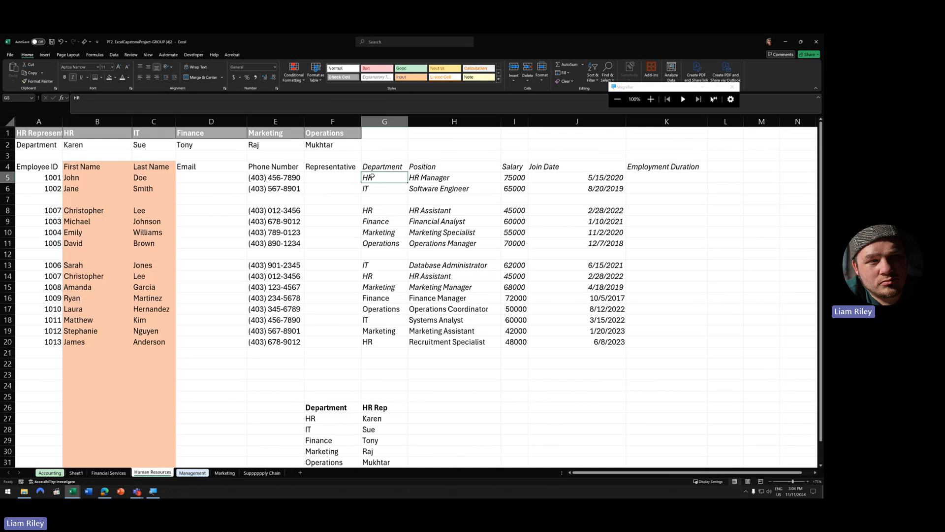
scroll(385, 212, "down", 3)
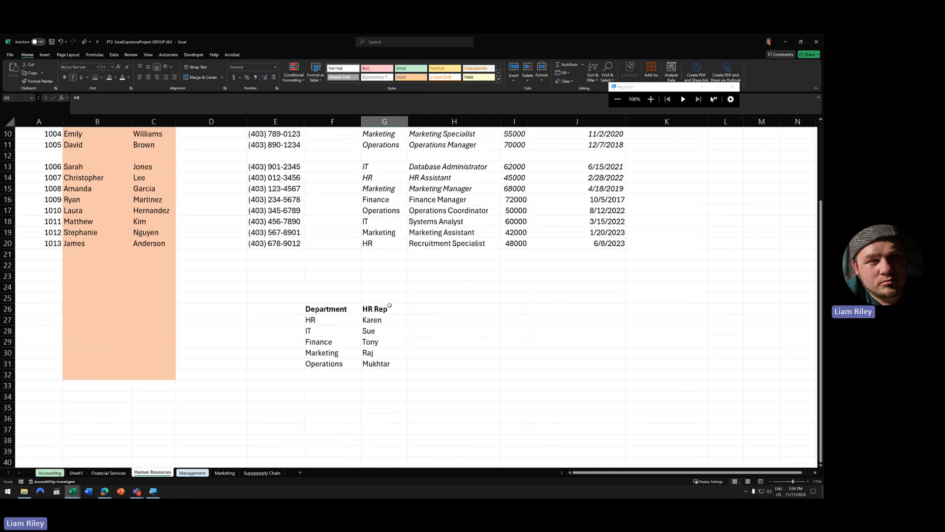
left_click_drag(326, 309, 386, 364)
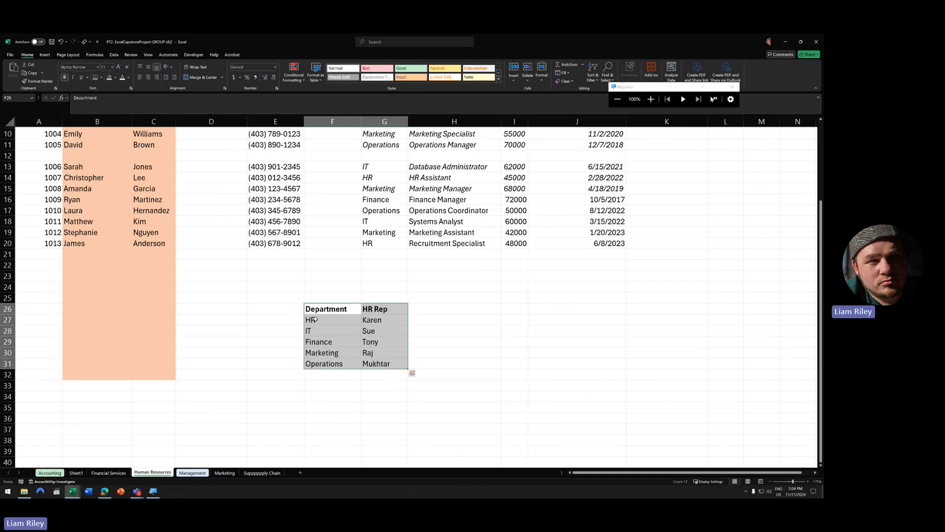
scroll(323, 332, "up", 3)
scroll(302, 442, "down", 2)
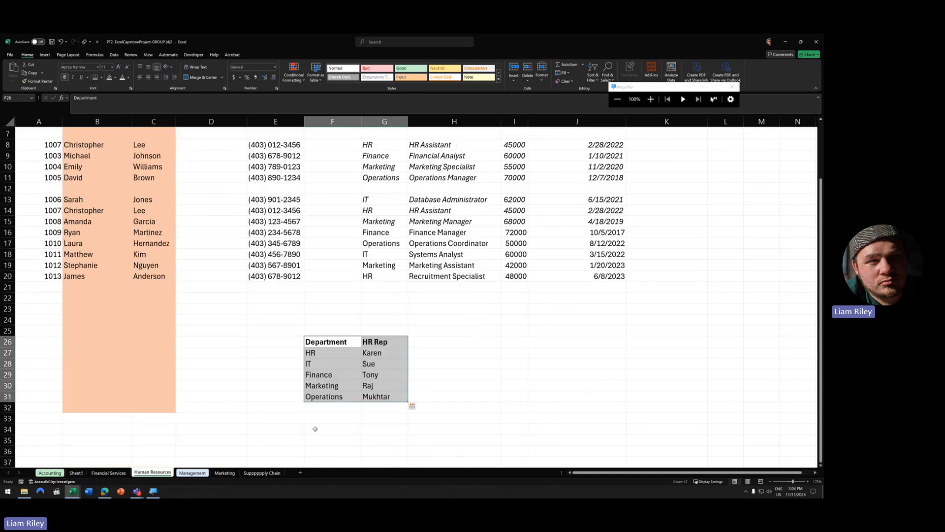
left_click(331, 352)
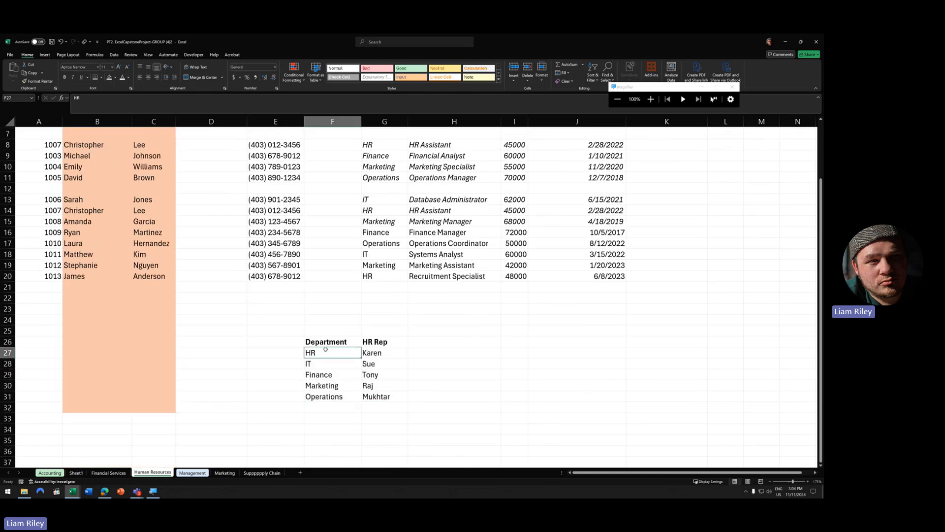
left_click(384, 351)
scroll(328, 185, "up", 2)
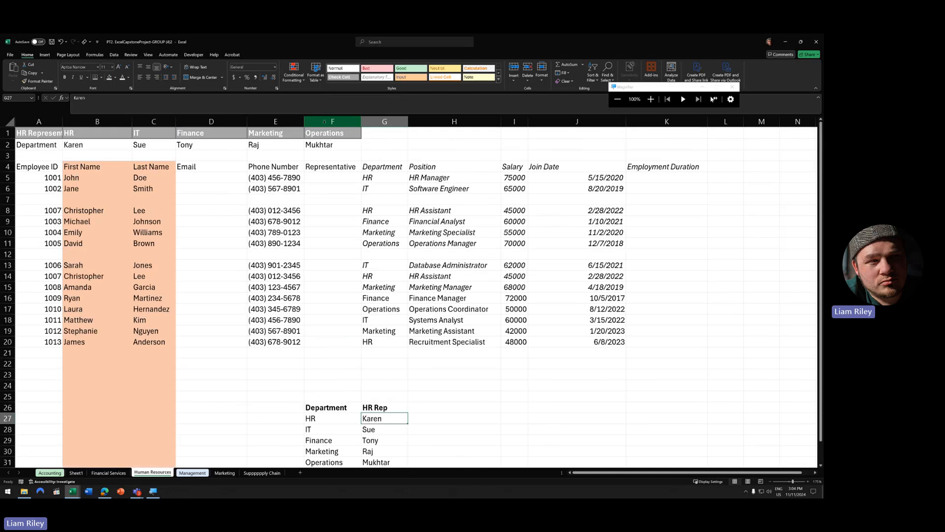
left_click(313, 175)
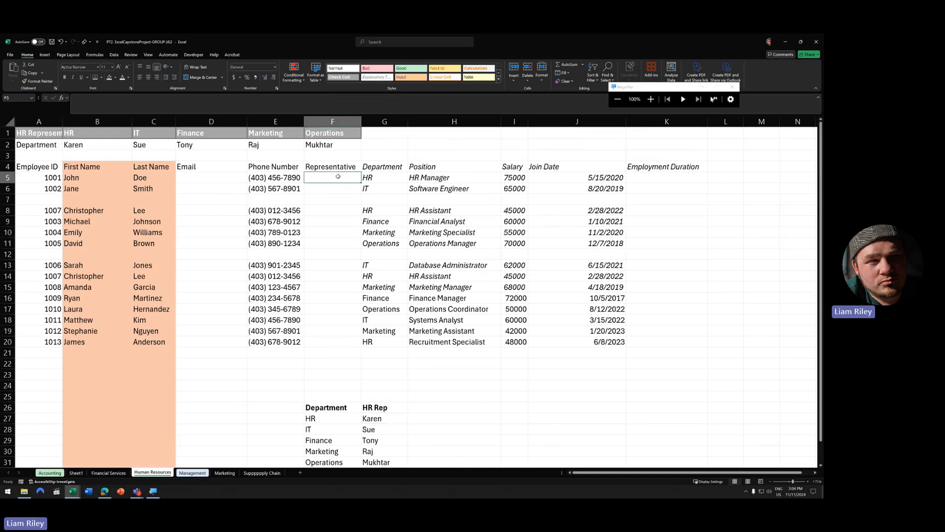
left_click_drag(37, 145, 324, 145)
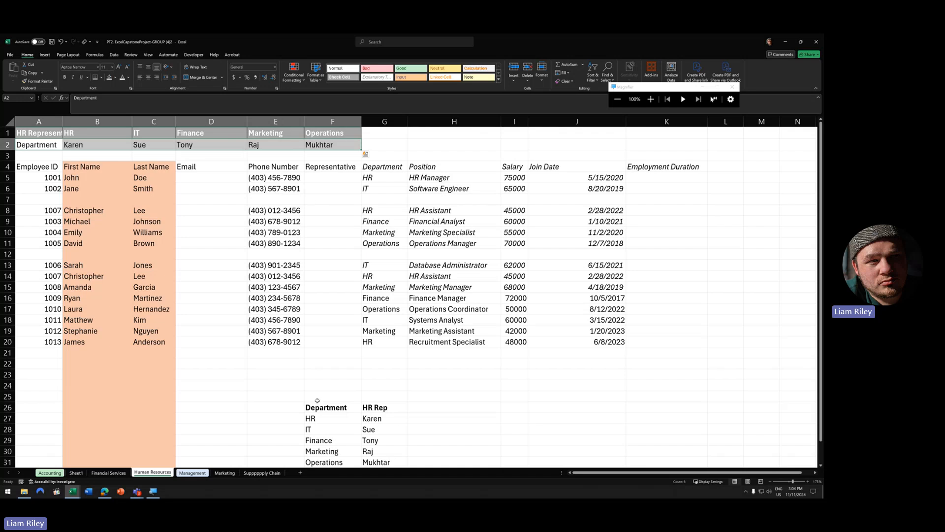
left_click(338, 323)
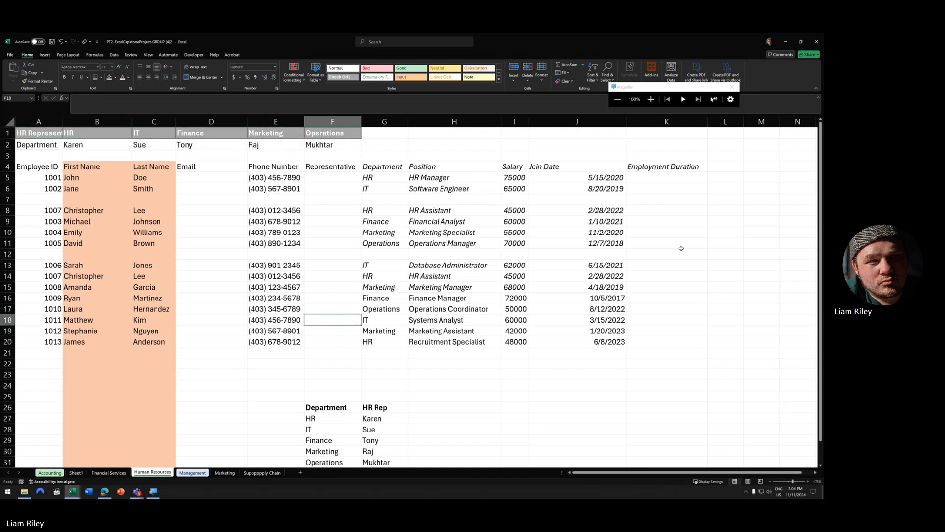
left_click_drag(643, 183, 643, 340)
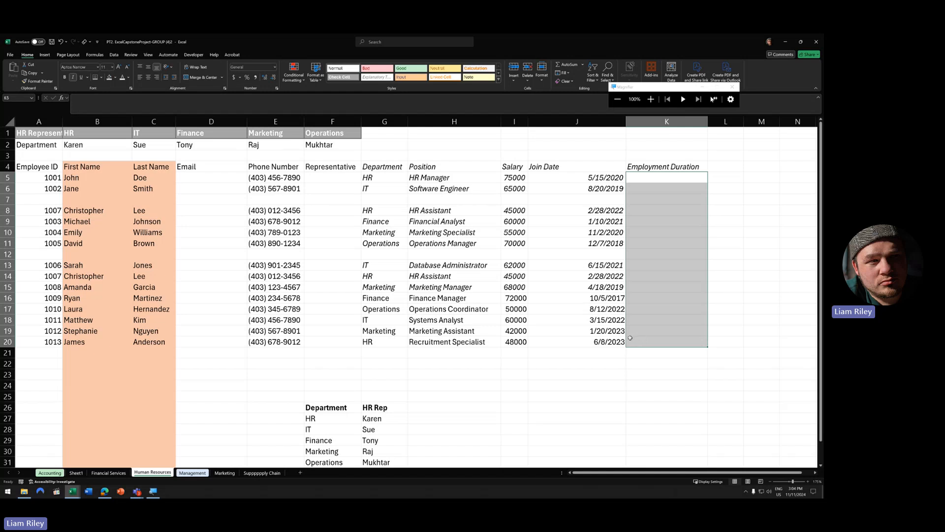
- Test =TODAY() in K5, shown as a Number with no decimals
left_click(647, 179)
type("=")
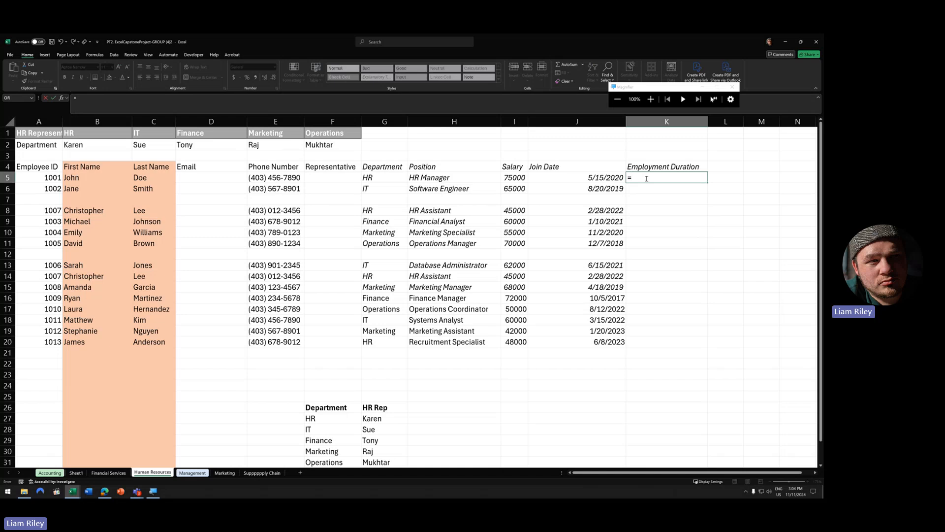
type("toda")
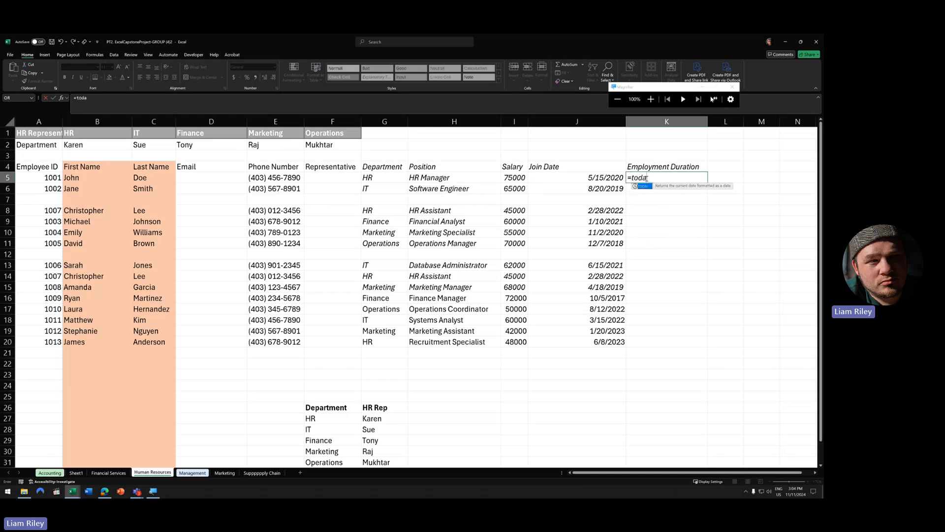
type("y(")
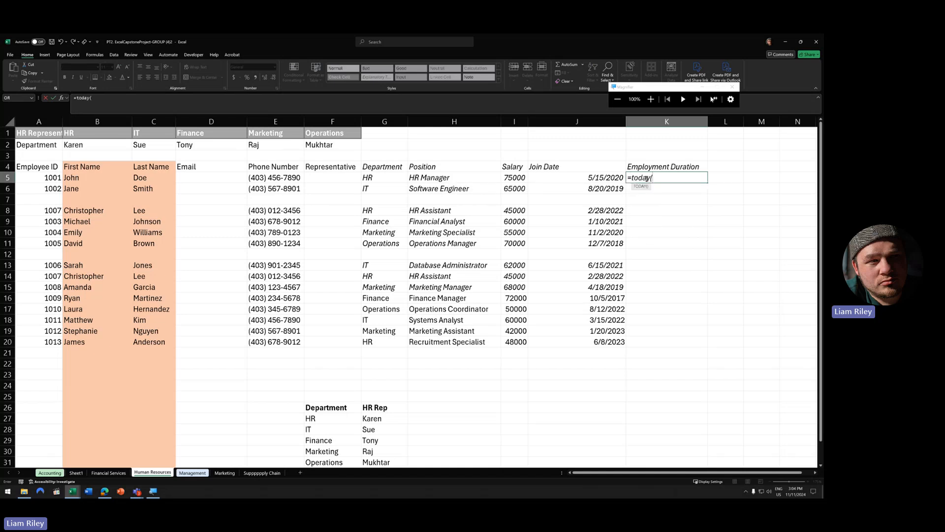
key("Return")
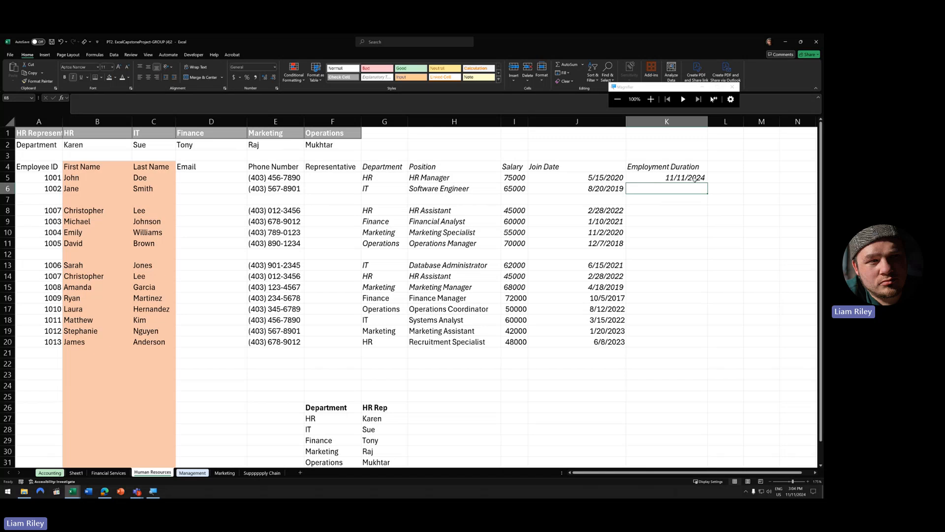
left_click(683, 178)
left_click(274, 67)
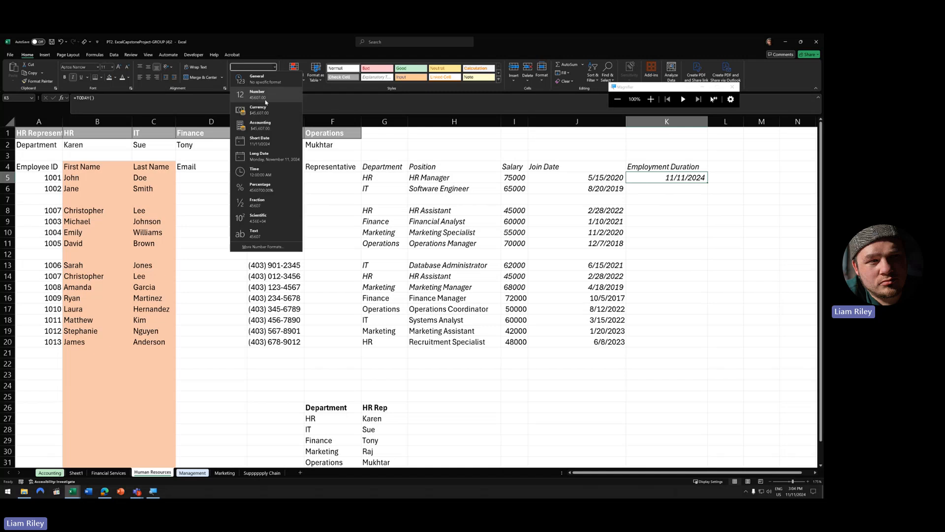
left_click(256, 112)
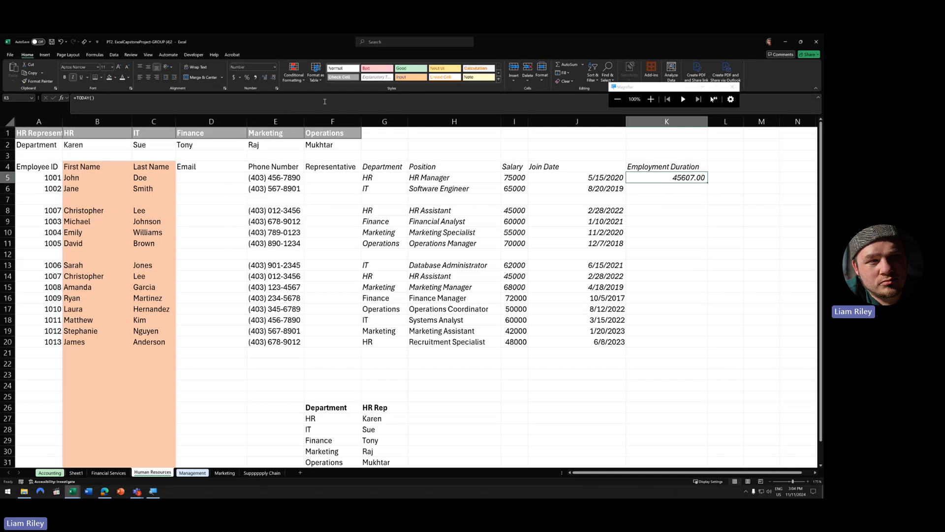
left_click(274, 78)
left_click(274, 77)
- Enter 11/12/2024 in K6 and format it as a Number with no decimals
left_click(696, 190)
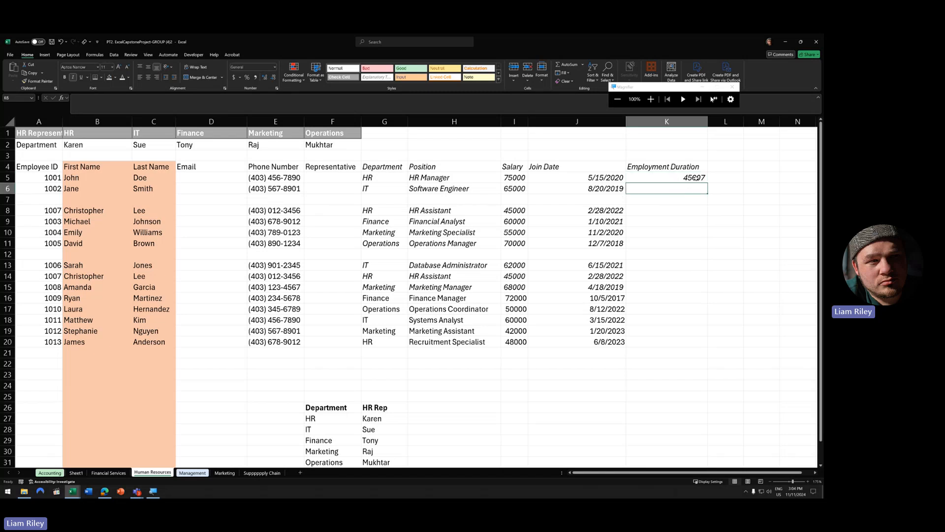
type("11/12")
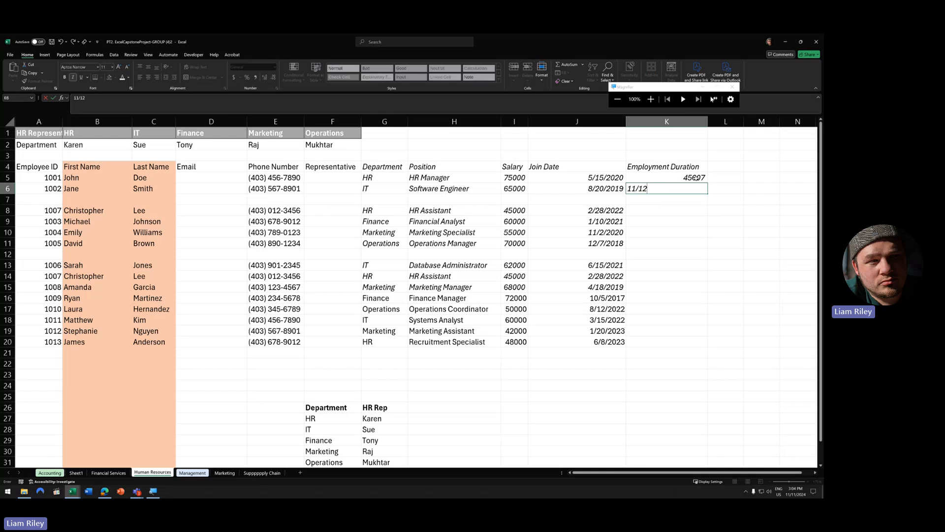
type("/2024")
key("ctrl+Return")
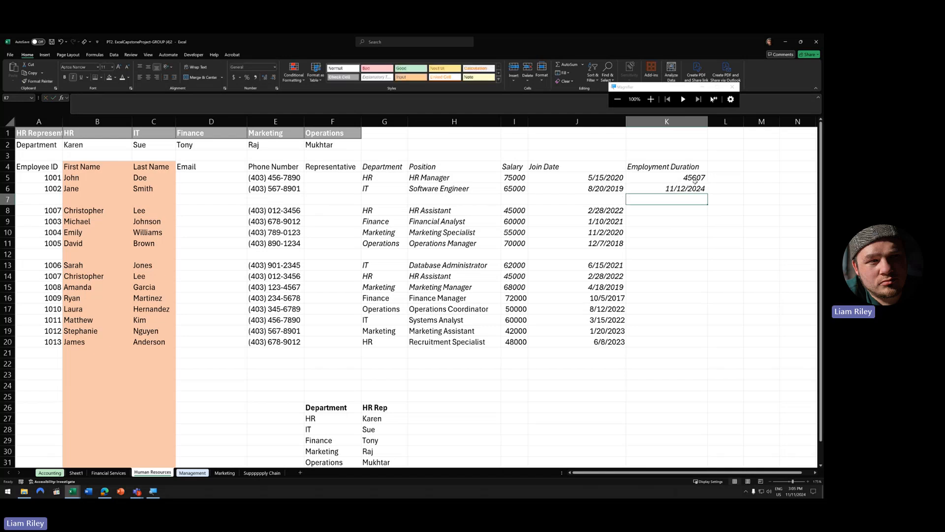
left_click(274, 67)
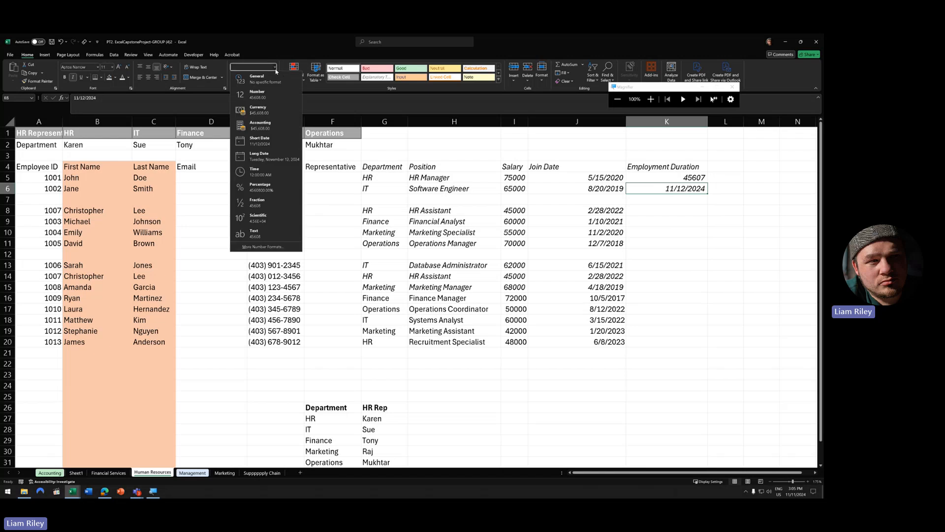
left_click(238, 89)
left_click(273, 77)
left_click(274, 77)
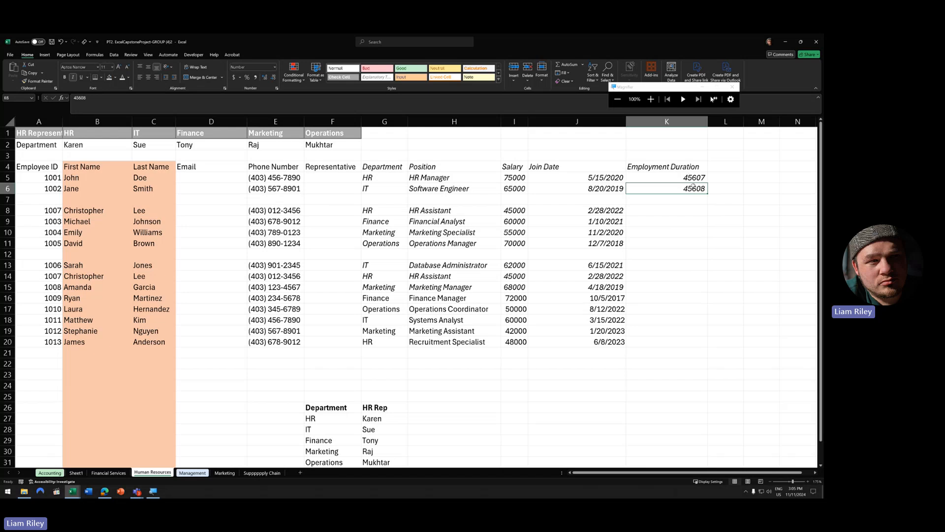
left_click(275, 70)
left_click(713, 184)
- Clear K5:K6, check J5's join date as a number, then restore it to Short Date
left_click_drag(701, 179, 700, 188)
key("Delete")
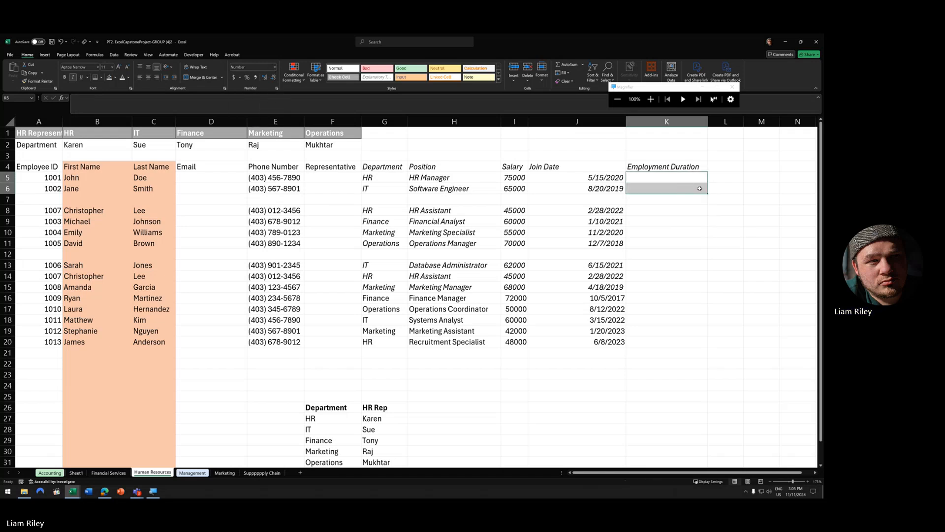
key("Up")
key("Down")
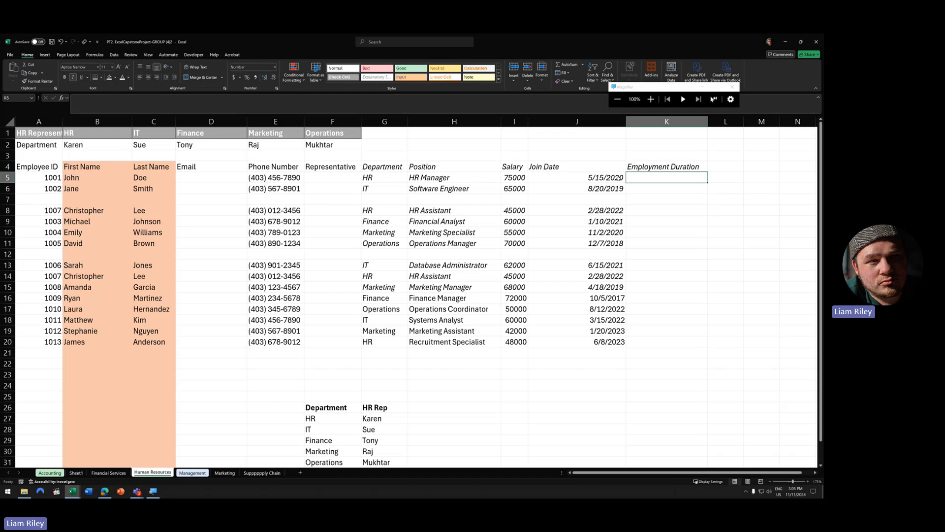
key("Left")
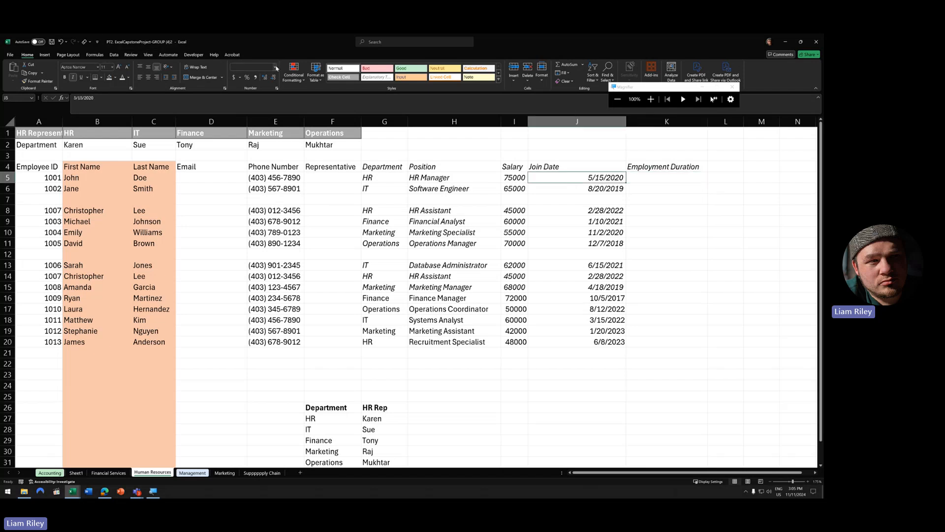
left_click(275, 67)
left_click(254, 101)
left_click(275, 77)
left_click(274, 77)
left_click(276, 67)
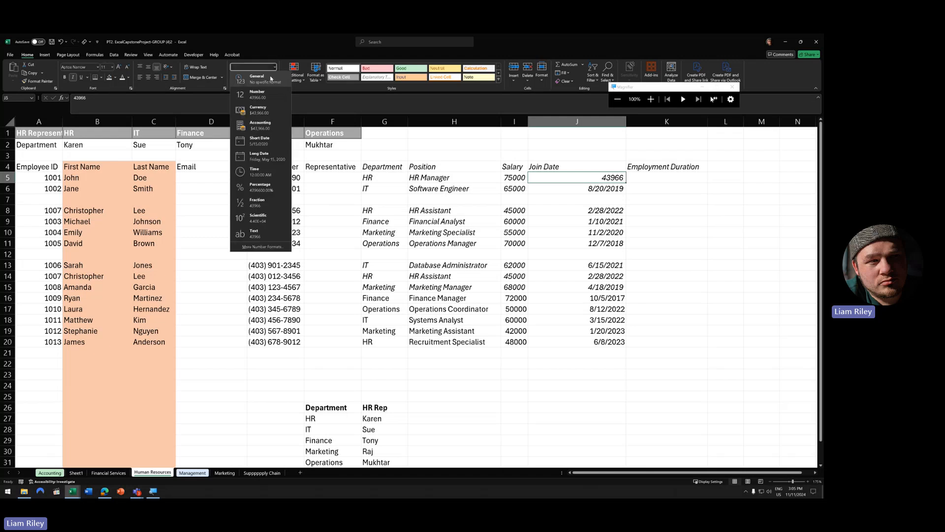
left_click(271, 143)
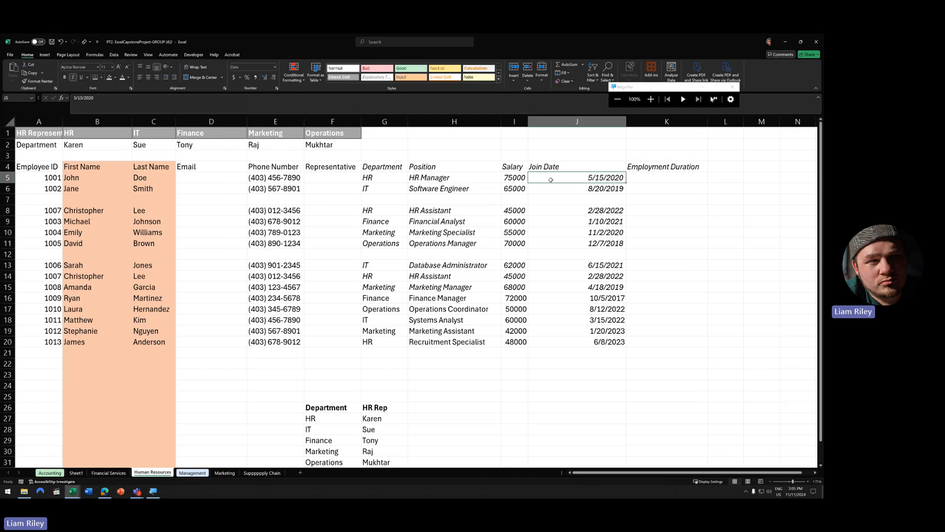
left_click(668, 180)
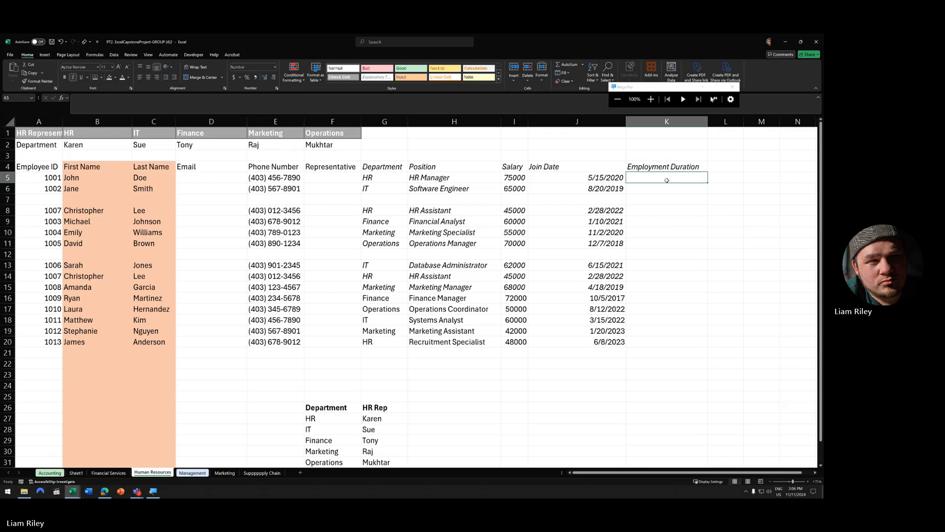
- Enter =TODAY()-J5 in K5 as a Number with no decimals and fill it down to row 20
type("=today")
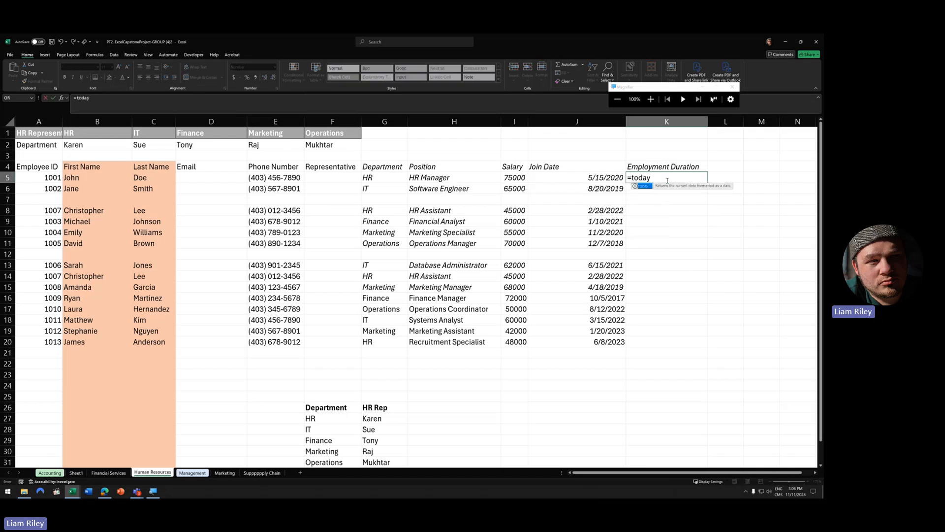
type("()-")
left_click(614, 175)
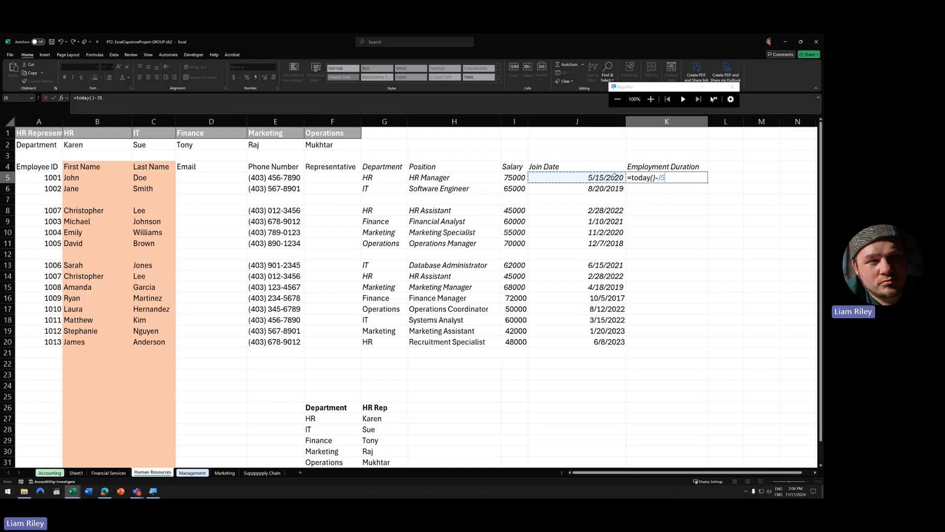
key("Return")
left_click(724, 177)
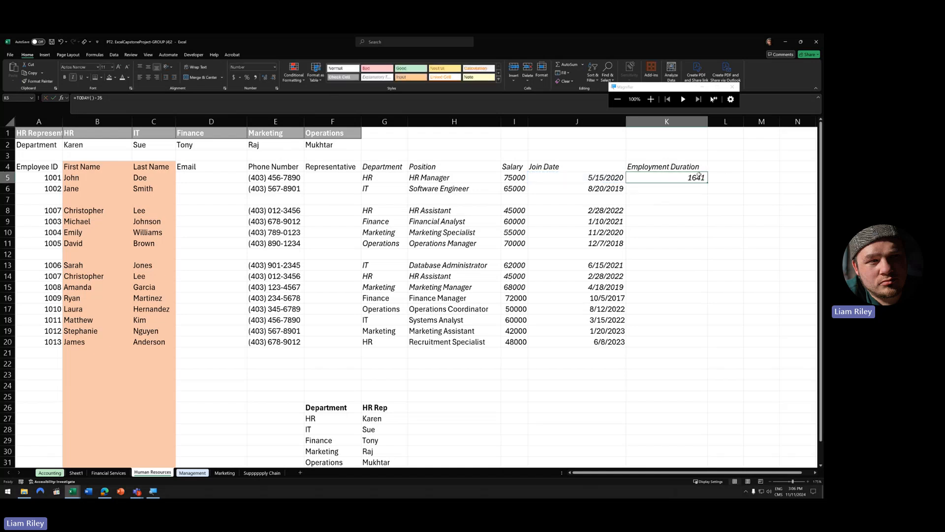
left_click(274, 67)
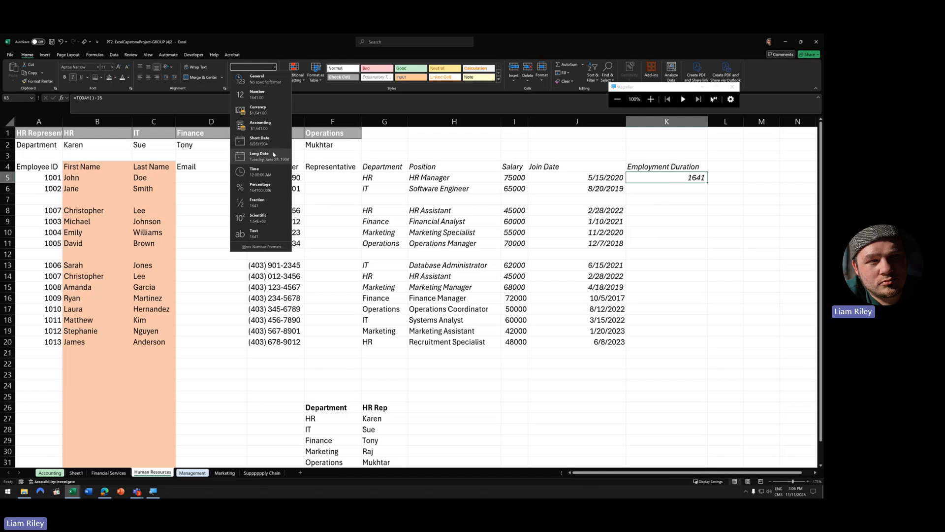
left_click(259, 141)
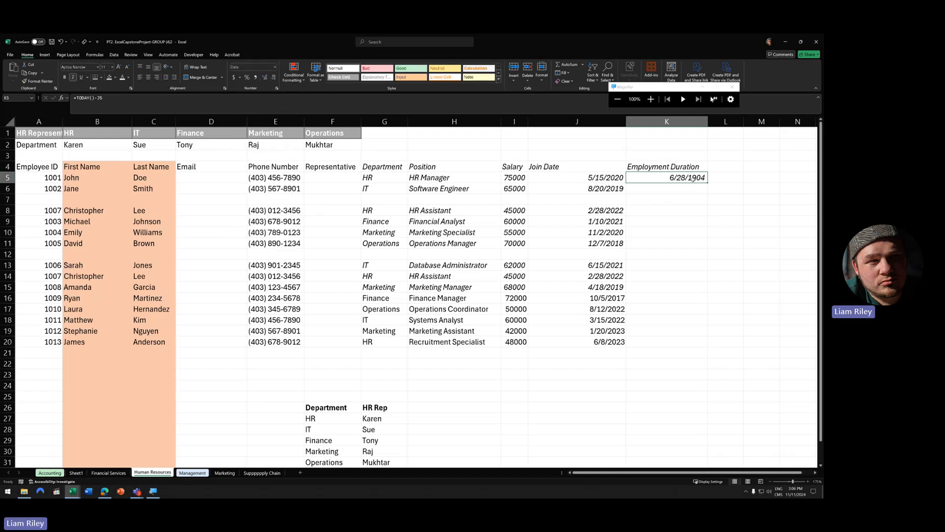
left_click(275, 67)
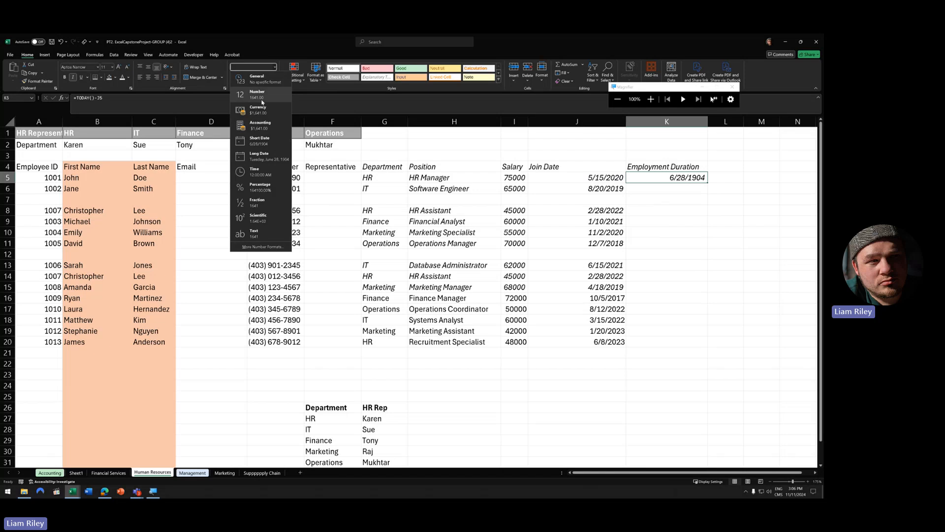
left_click(261, 98)
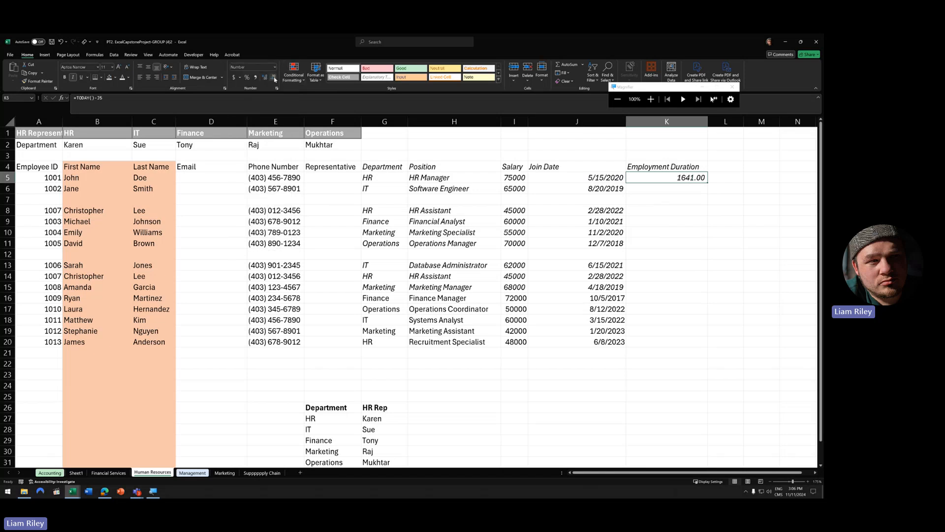
left_click(274, 77)
left_click(275, 77)
double_click(707, 183)
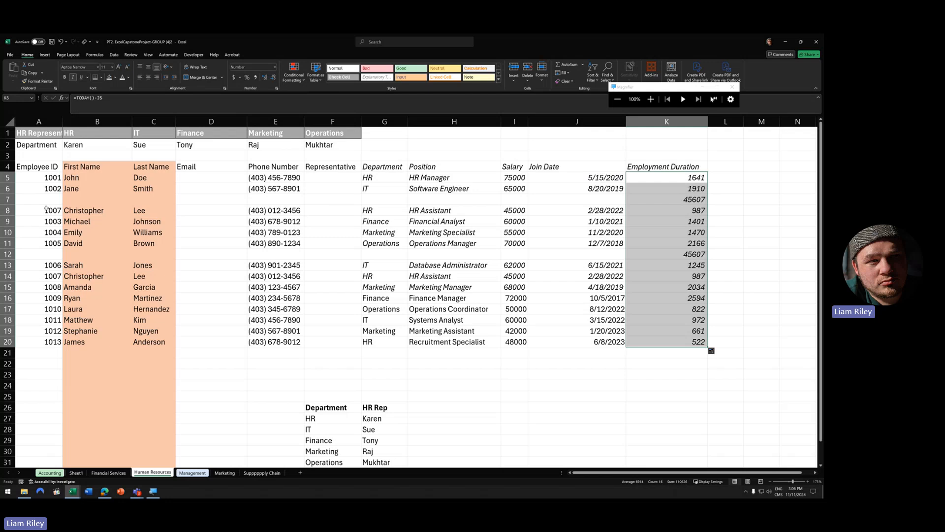
- Delete the blank rows 7 and 12 from the employee table
left_click(8, 199)
left_click(7, 254, "ctrl")
right_click(9, 255)
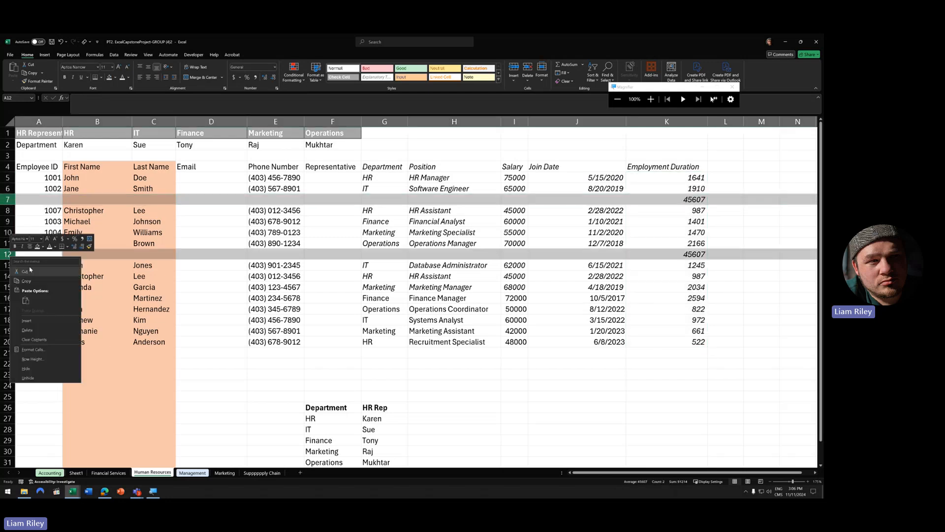
left_click(27, 330)
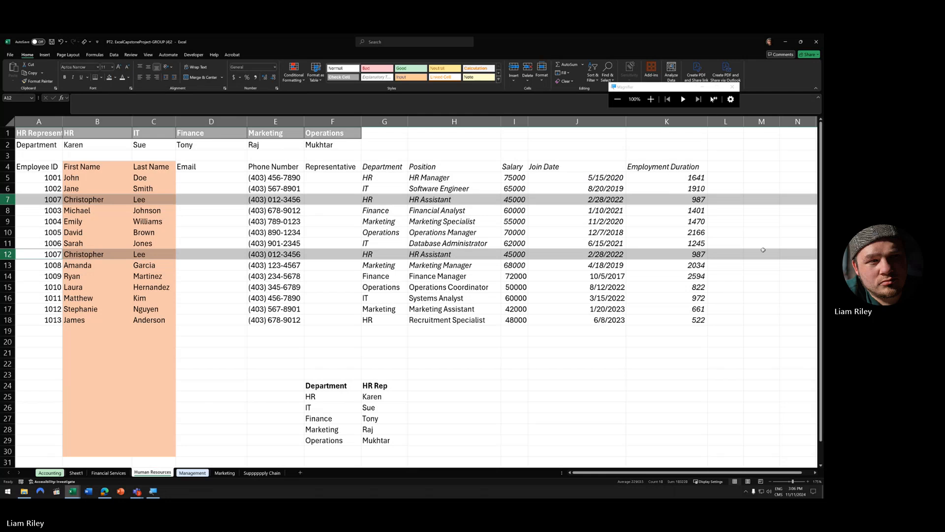
left_click(709, 219)
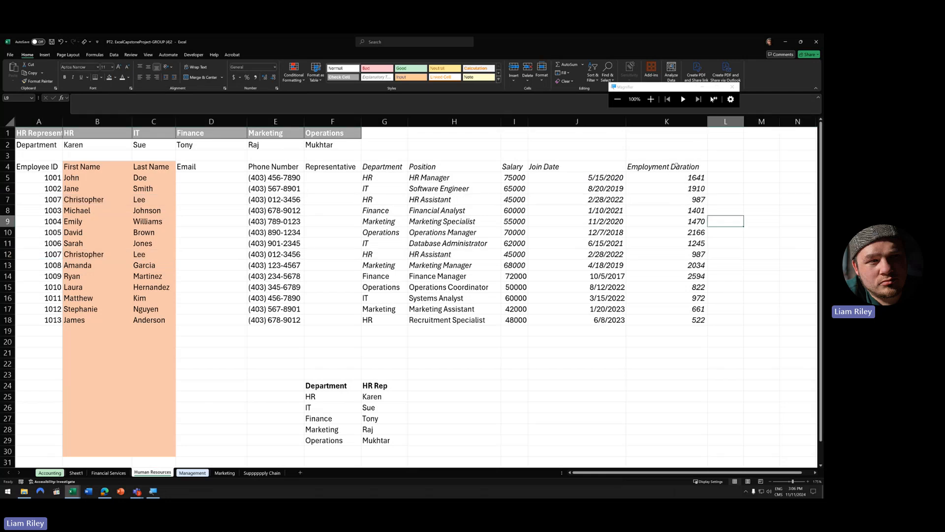
left_click(717, 178)
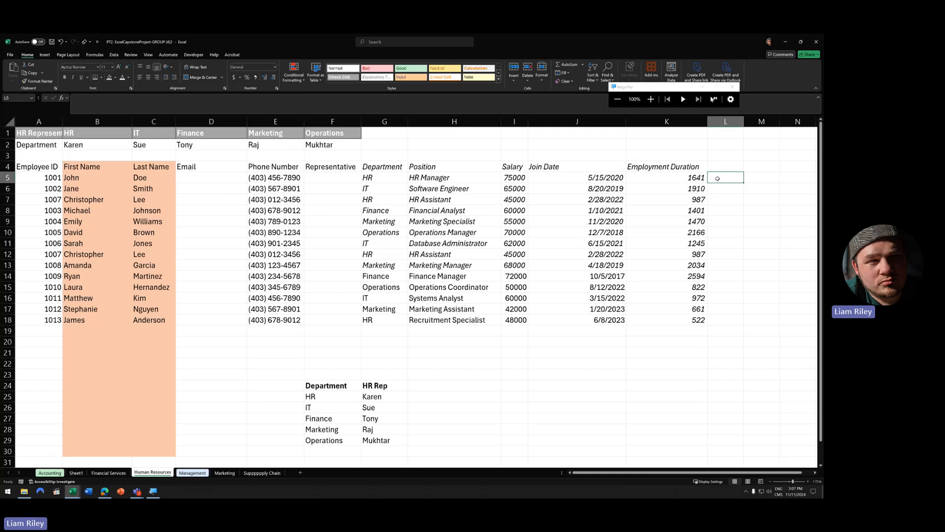
- Enter a formula in L5 dividing K5's days by 365
type("=")
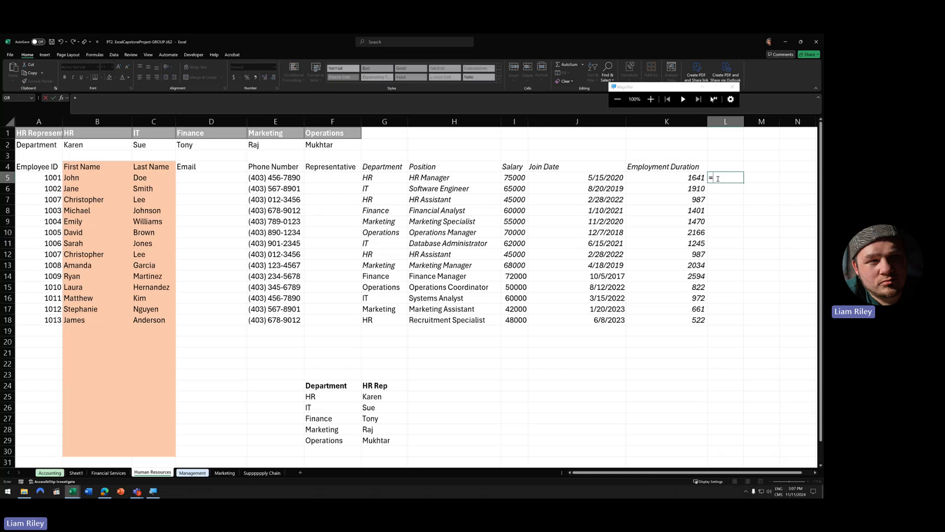
left_click(689, 177)
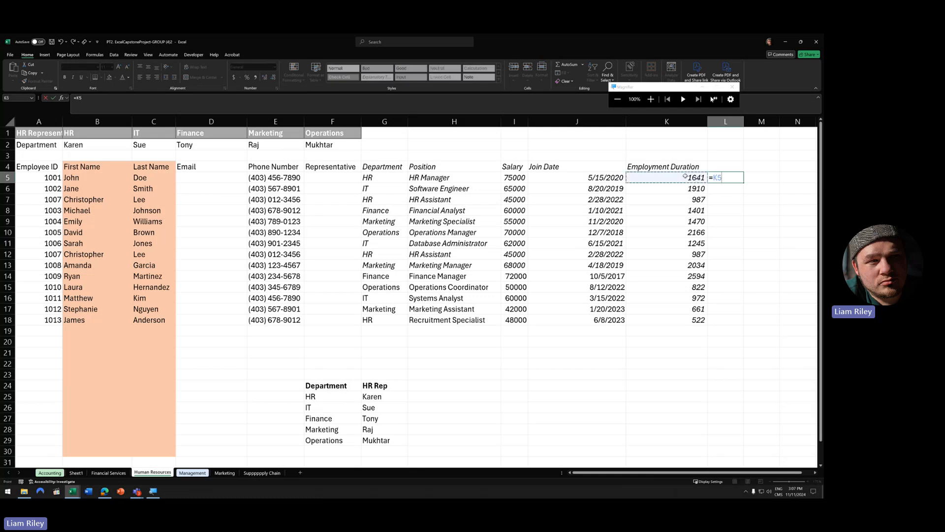
type("\\365")
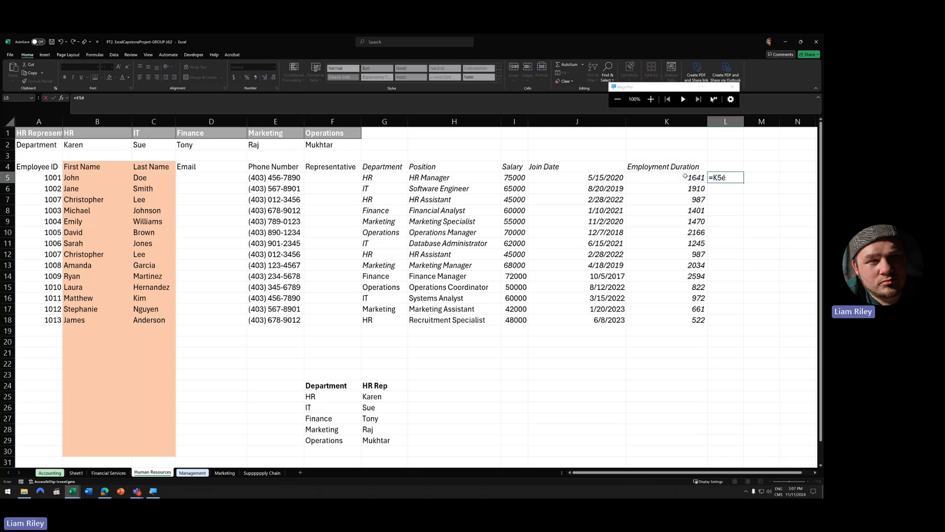
key("Return")
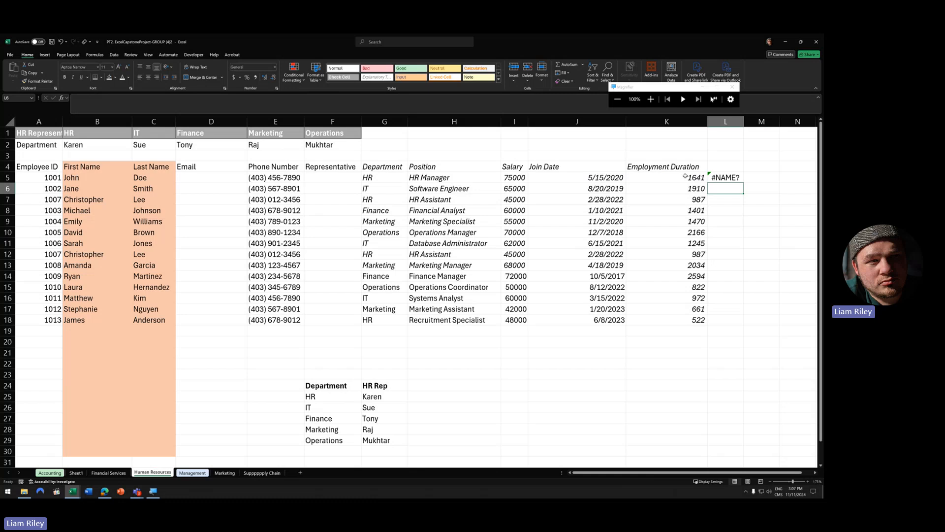
- Fix L5's formula to =K5/365 and fill it down to row 18
key("Up")
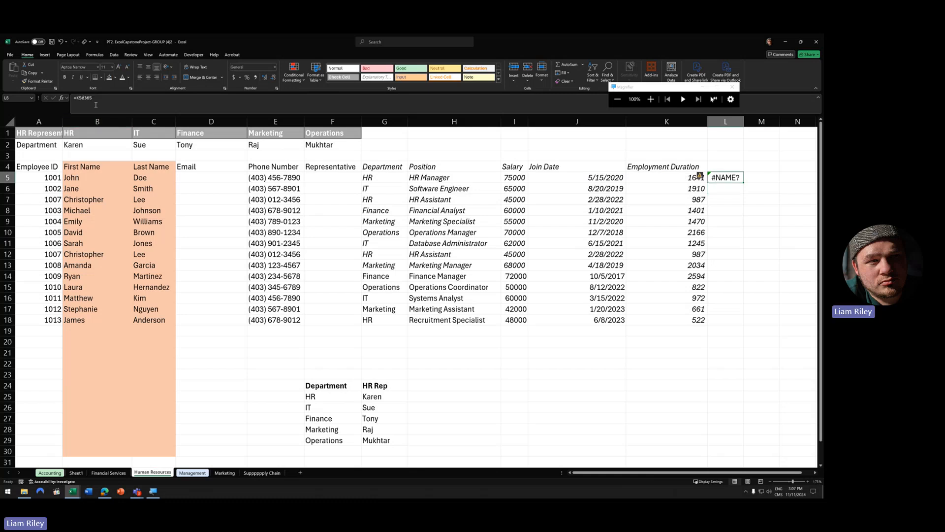
left_click(776, 490)
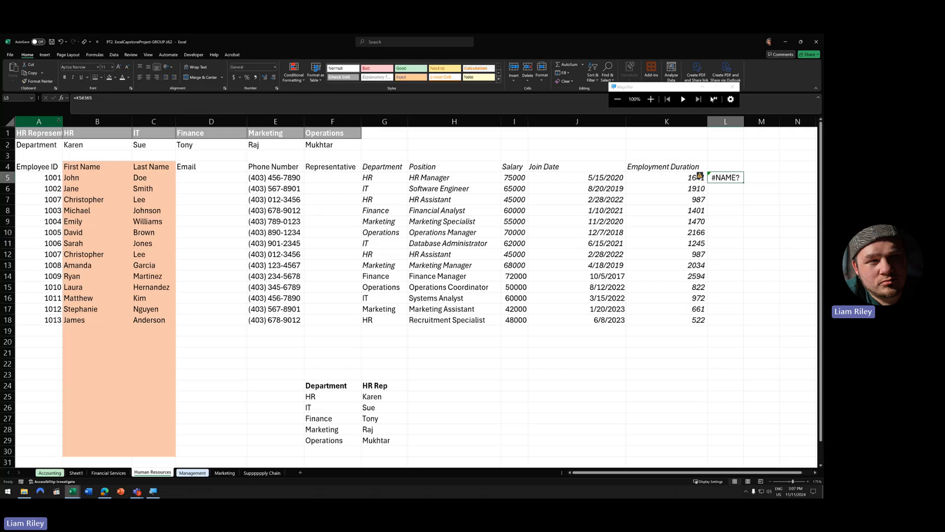
double_click(735, 180)
left_click(99, 98)
type("/")
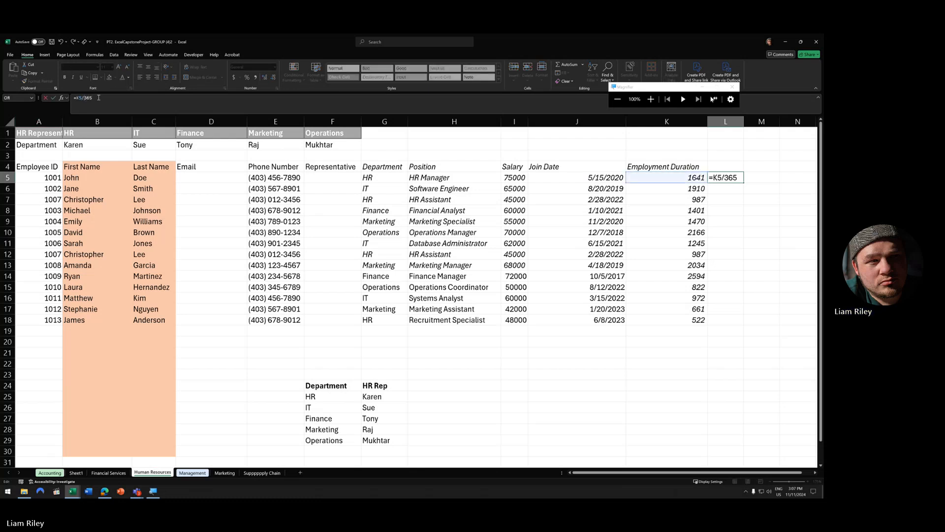
key("Return")
left_click(730, 175)
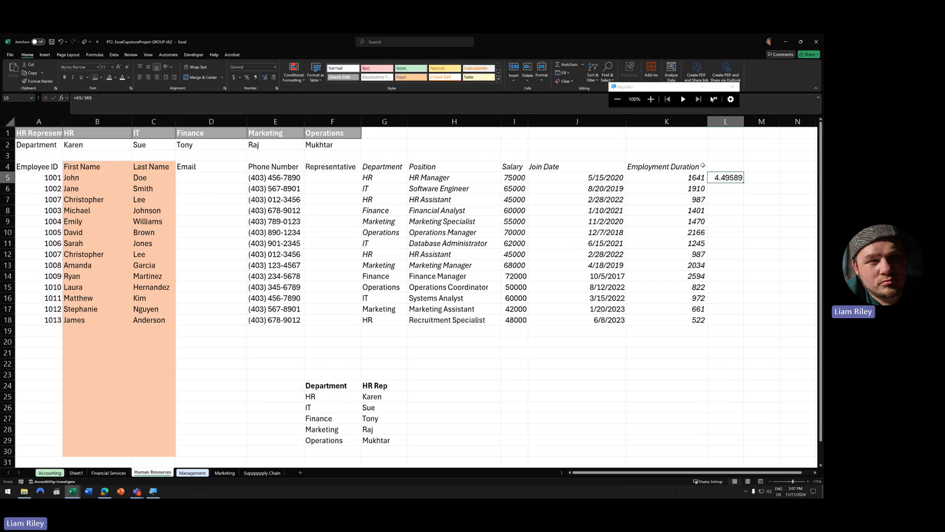
left_click_drag(744, 182, 744, 325)
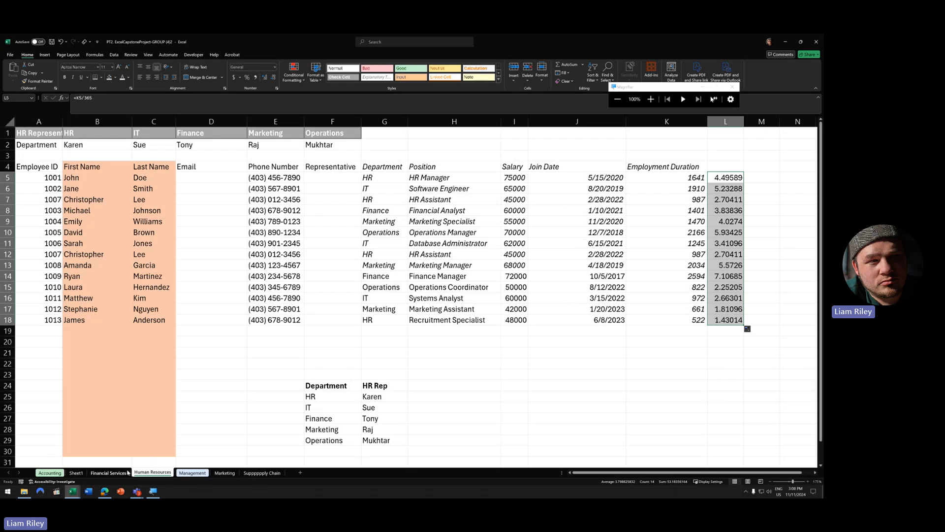
- View the next classmate's Human Resources sheet, then switch to a third workbook's April expense report
left_click(72, 491)
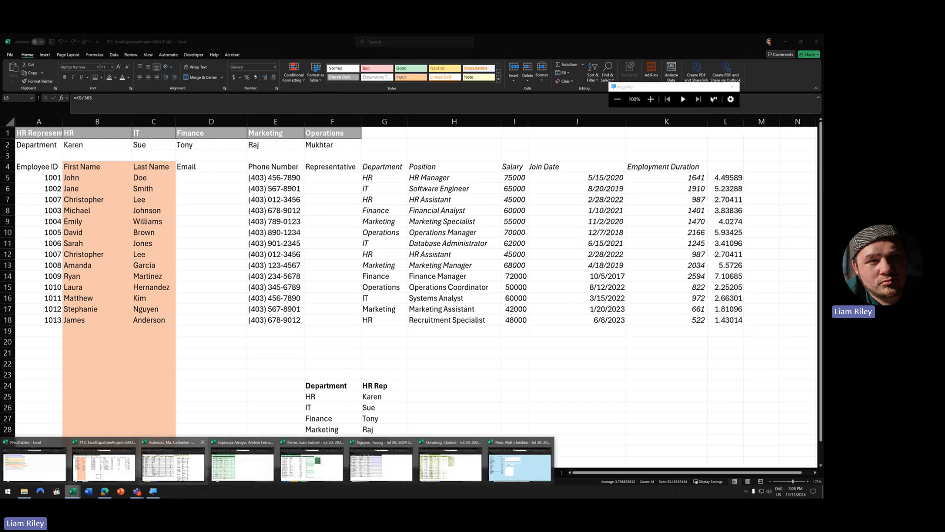
left_click(242, 465)
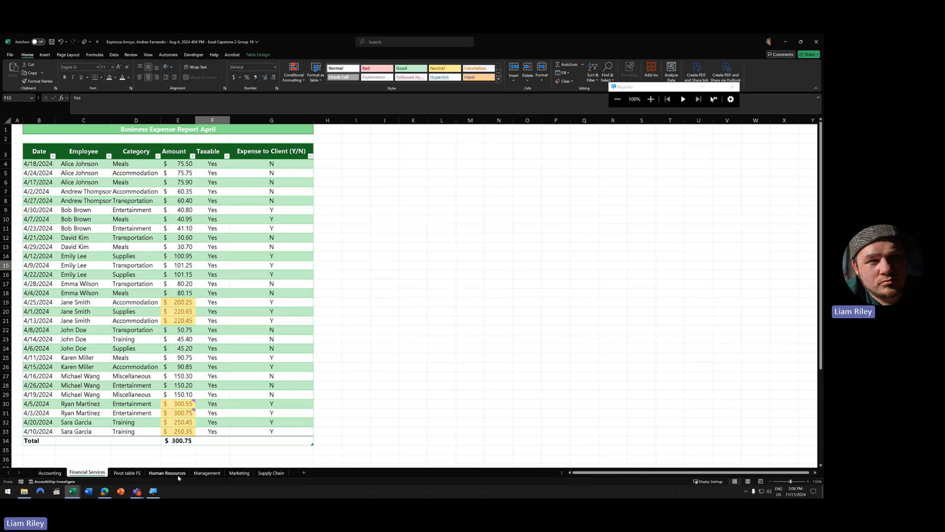
left_click(178, 476)
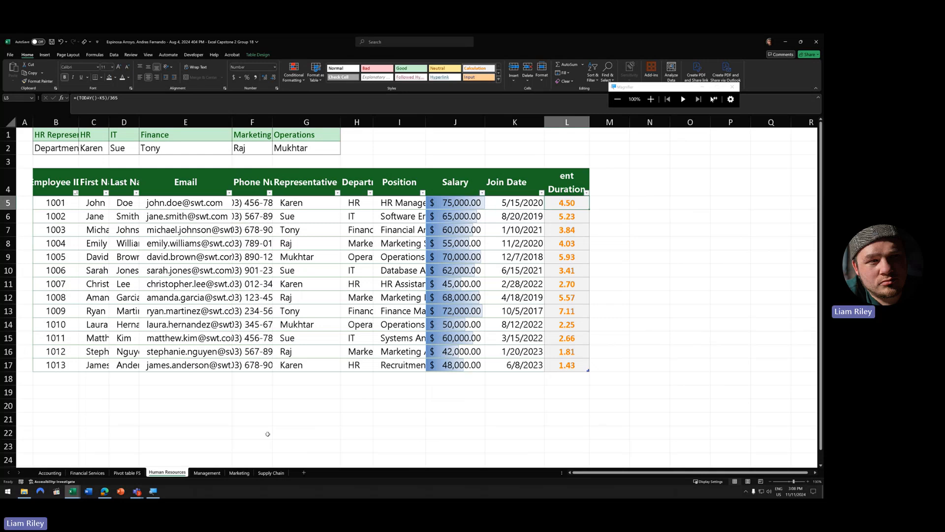
left_click(72, 493)
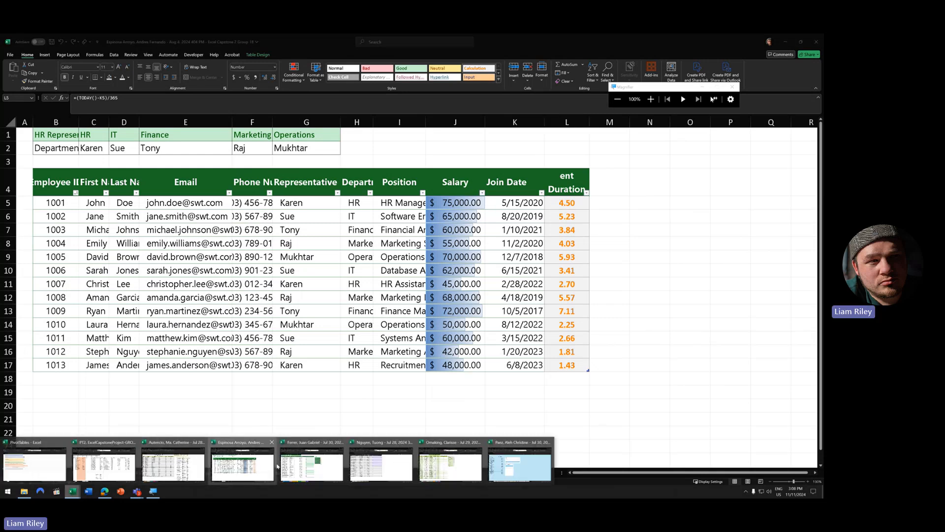
left_click(298, 465)
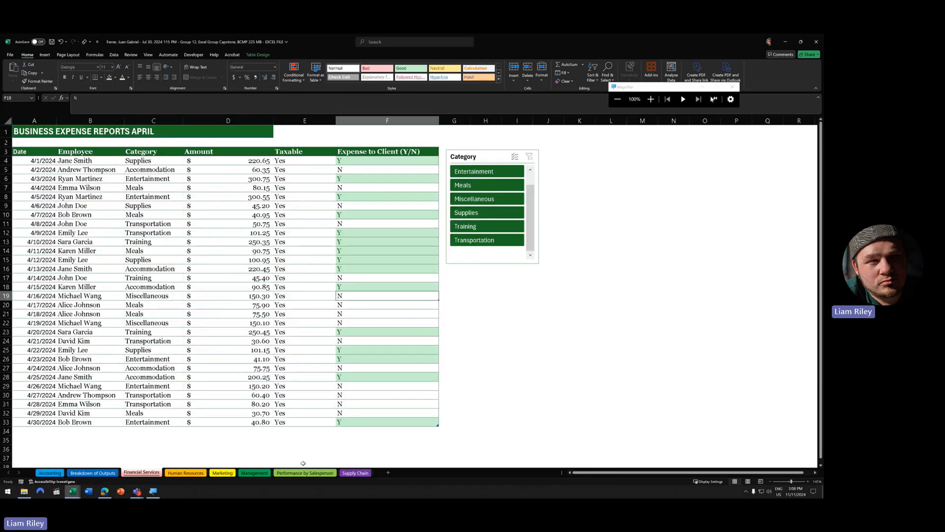
- Examine the Employment Duration (Years) values and O5's CONCAT formula at 200% magnification, leaving it unchanged
left_click(193, 473)
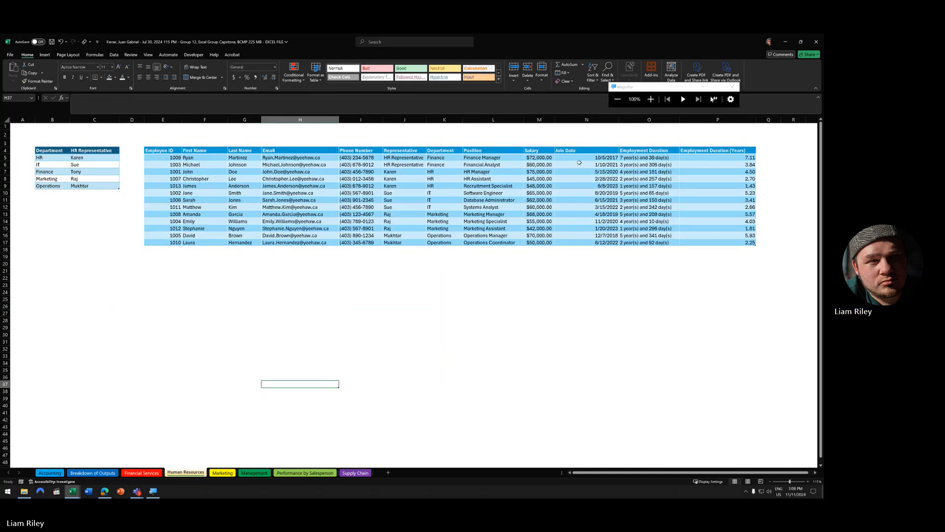
left_click_drag(739, 157, 733, 257)
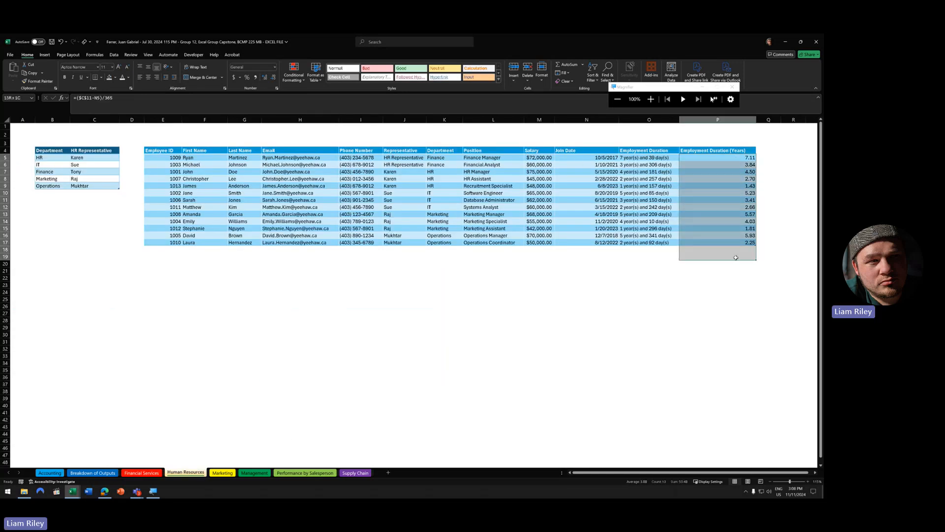
left_click(663, 159)
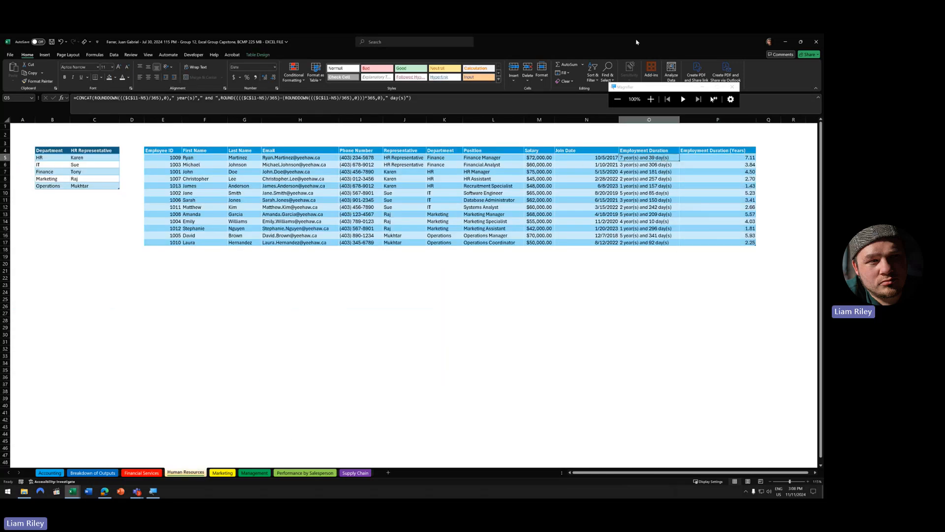
left_click(651, 99)
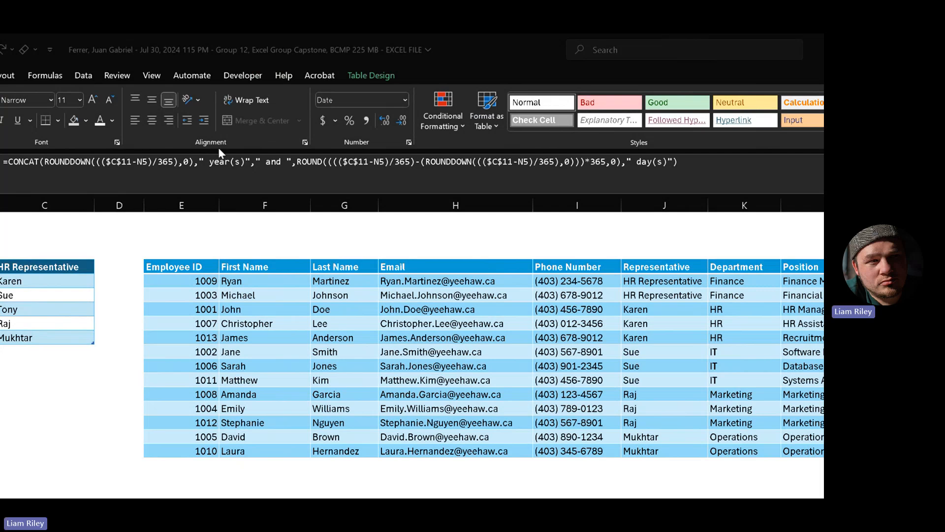
left_click(40, 164)
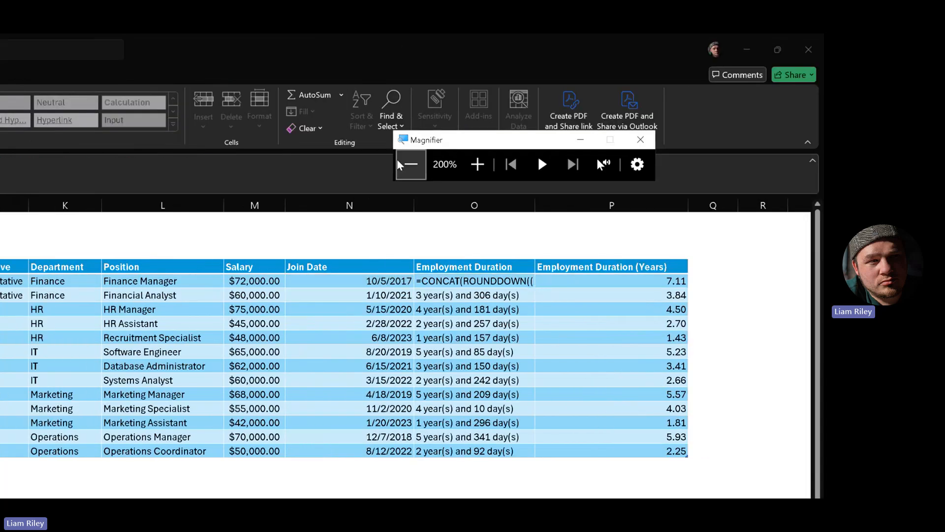
left_click(411, 164)
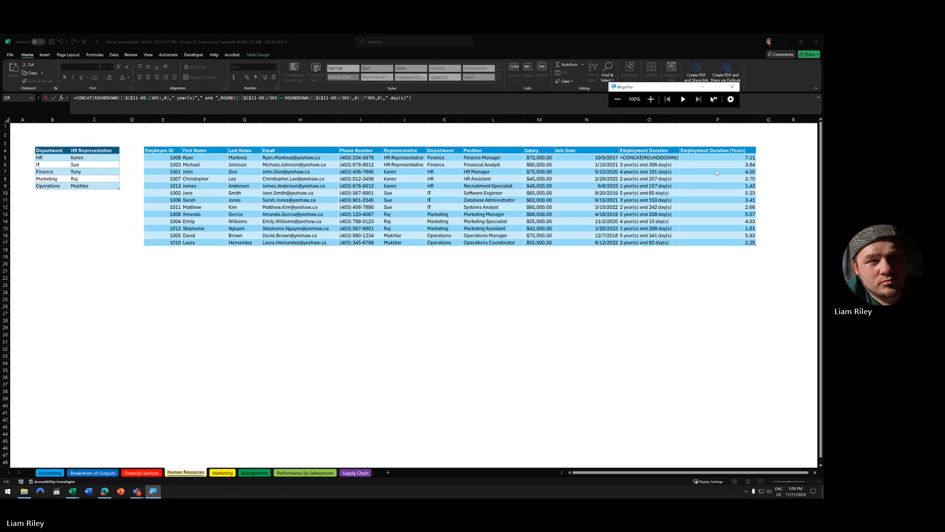
left_click(651, 158)
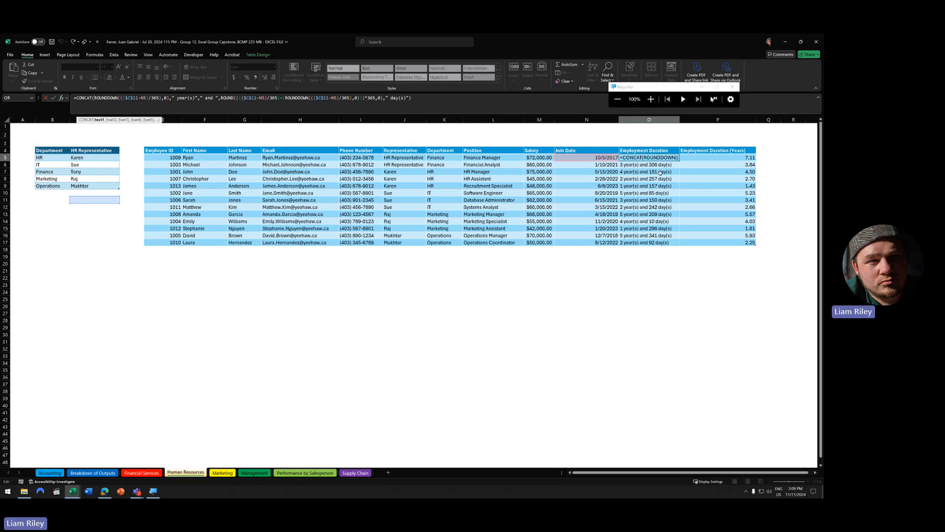
key("ctrl+Return")
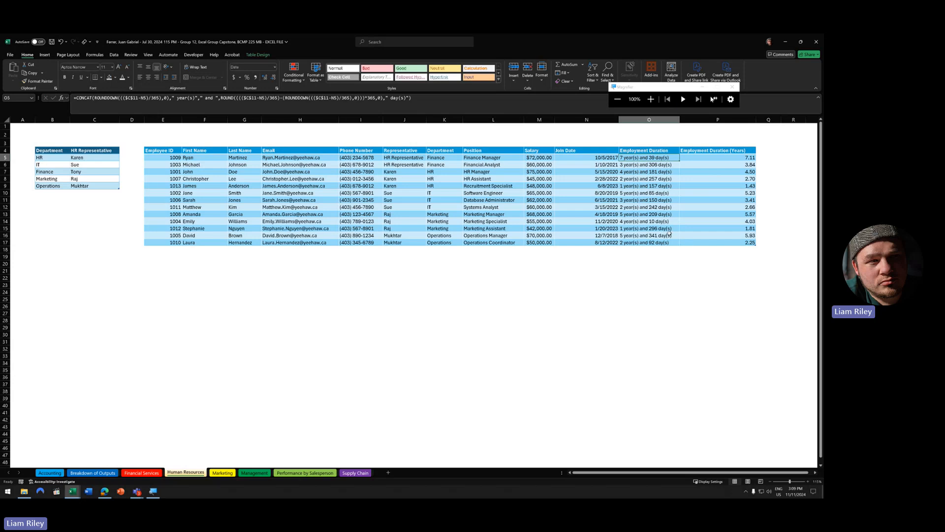
mouse_move(72, 491)
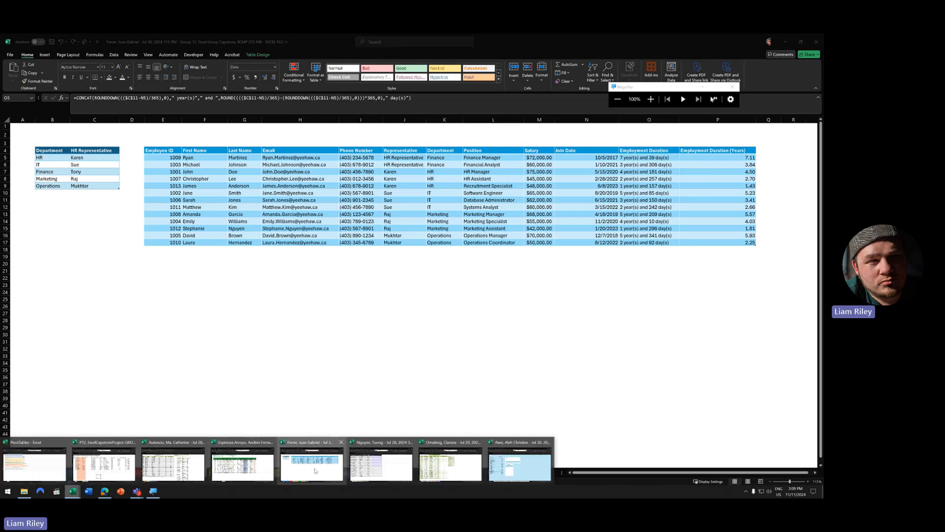
- Run Check Accessibility on another classmate's Human Resources sheet, then move to the next expense report workbook
left_click(371, 463)
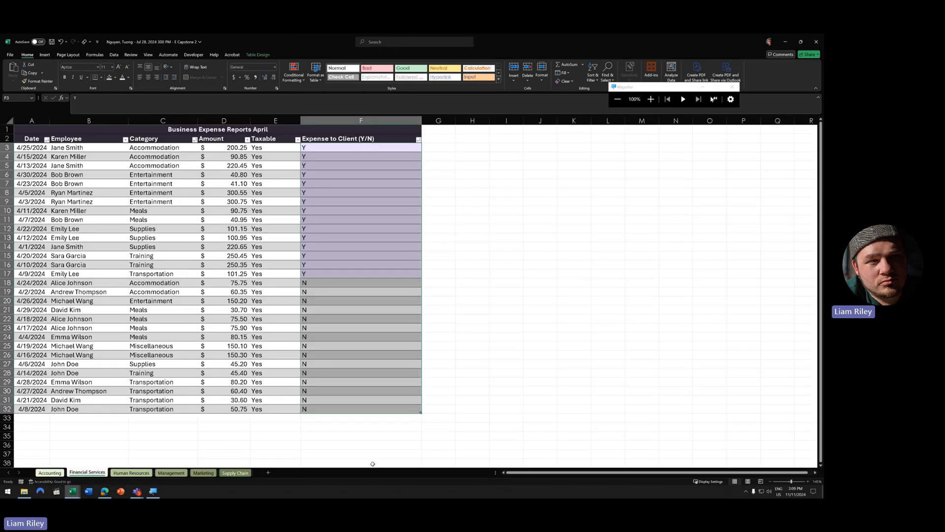
left_click(131, 473)
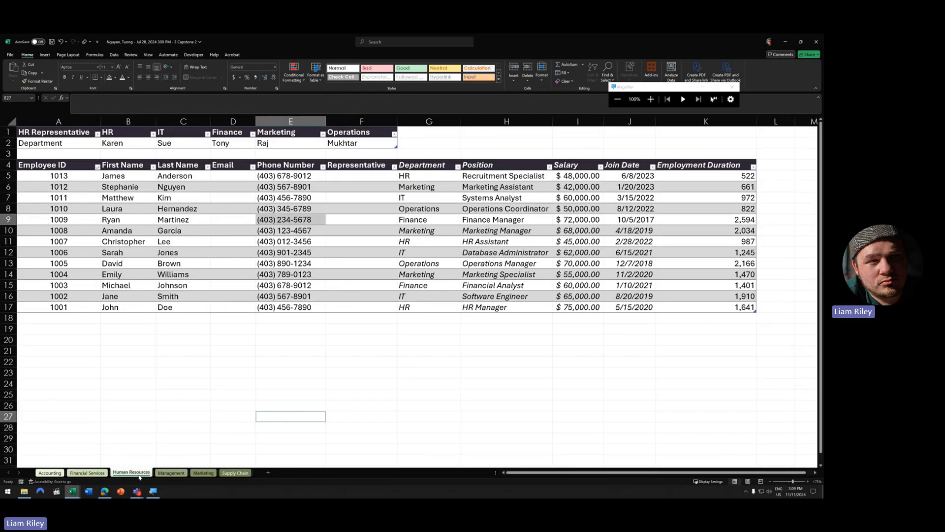
left_click(51, 481)
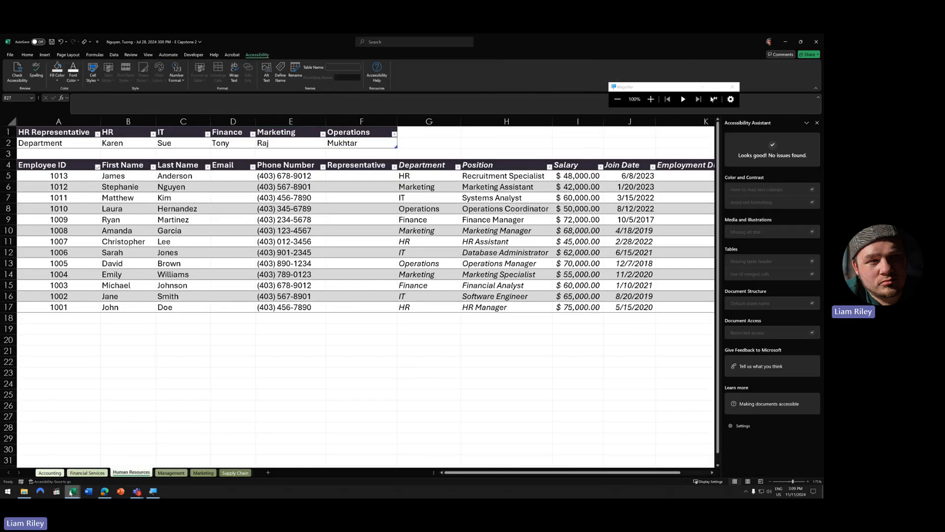
mouse_move(72, 490)
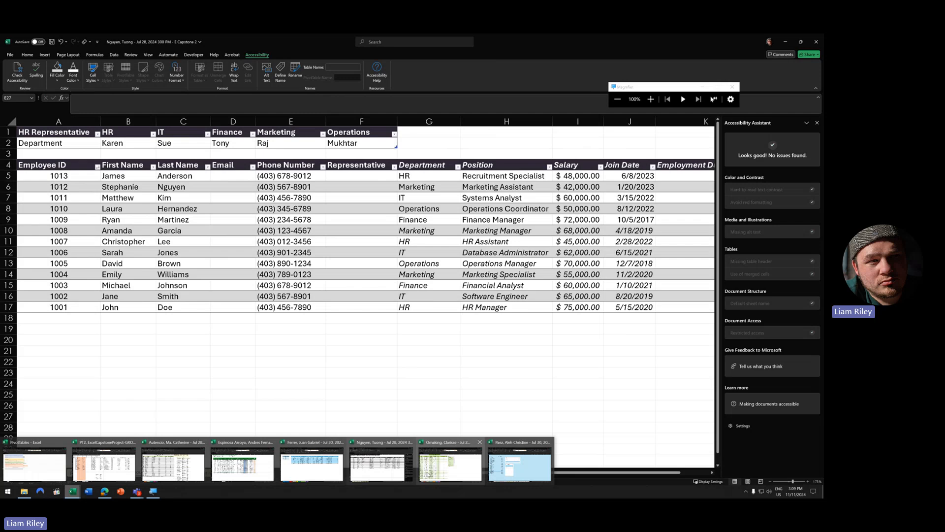
left_click(451, 466)
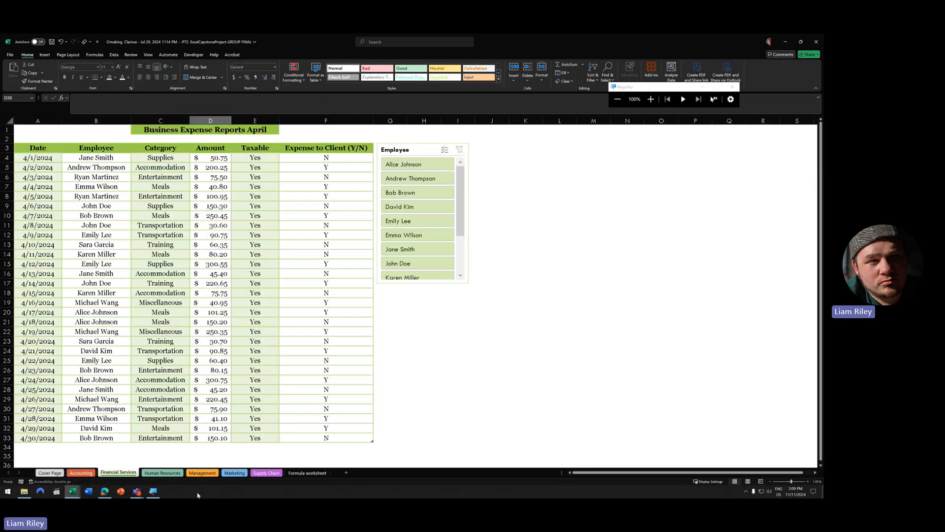
- Open the Human Resources sheet and inspect L9's Employment Duration formula at 200% magnification
left_click(163, 472)
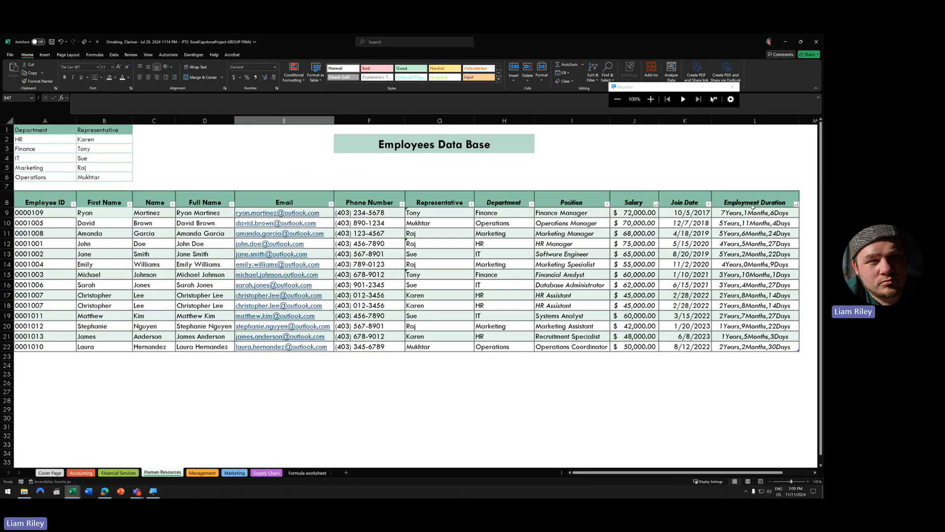
left_click(742, 215)
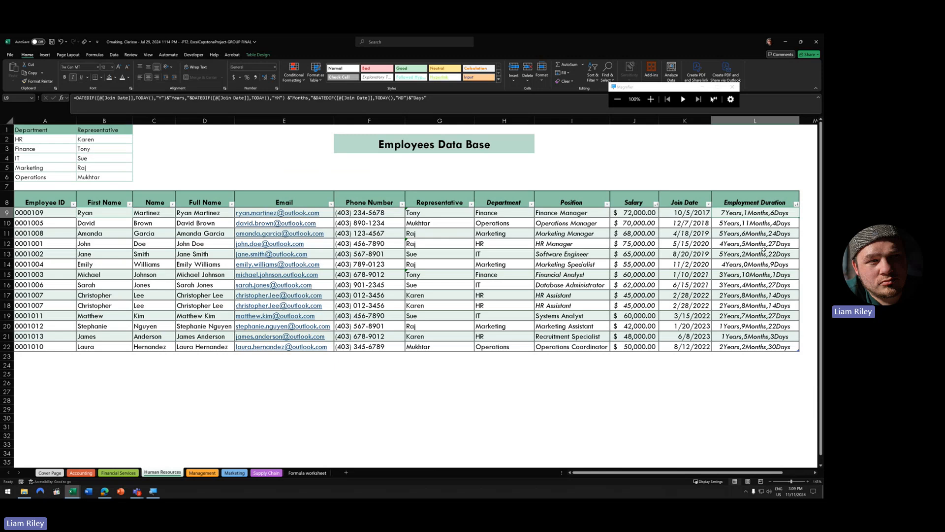
left_click(651, 100)
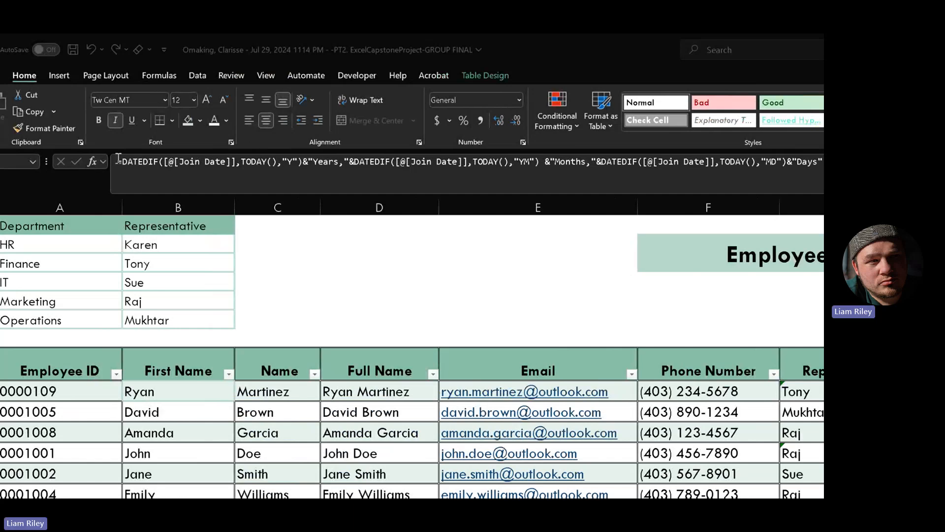
- Insert a space before 'Years' in the DATEDIF formula and retype the comma after it
left_click(214, 161)
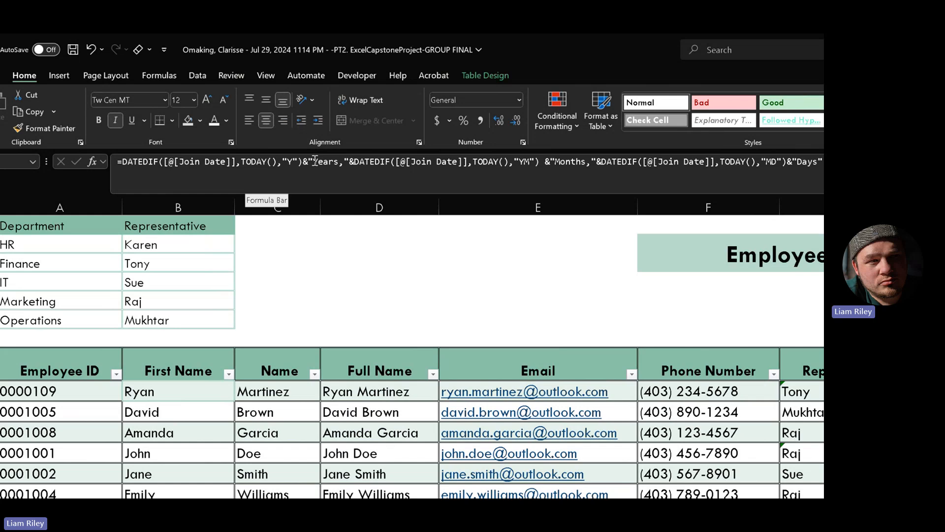
left_click(43, 162)
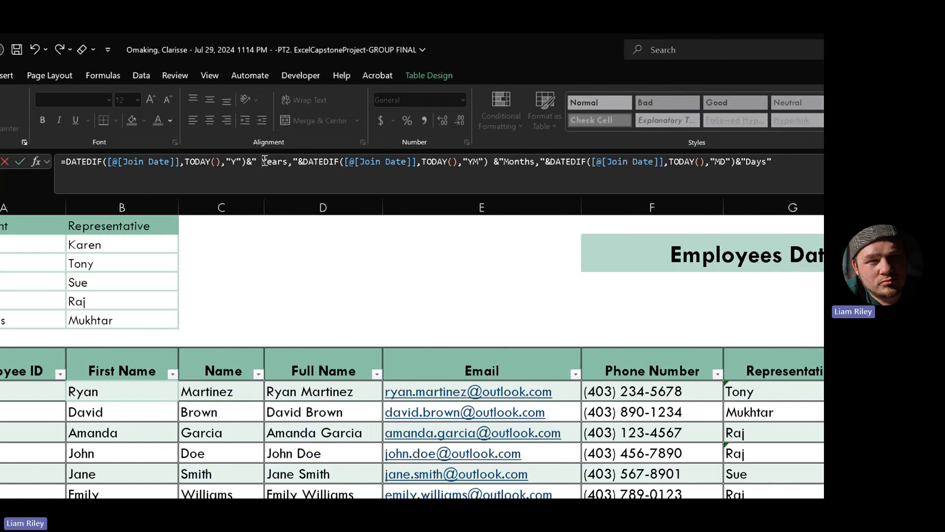
left_click(290, 162)
key("BackSpace")
type(",")
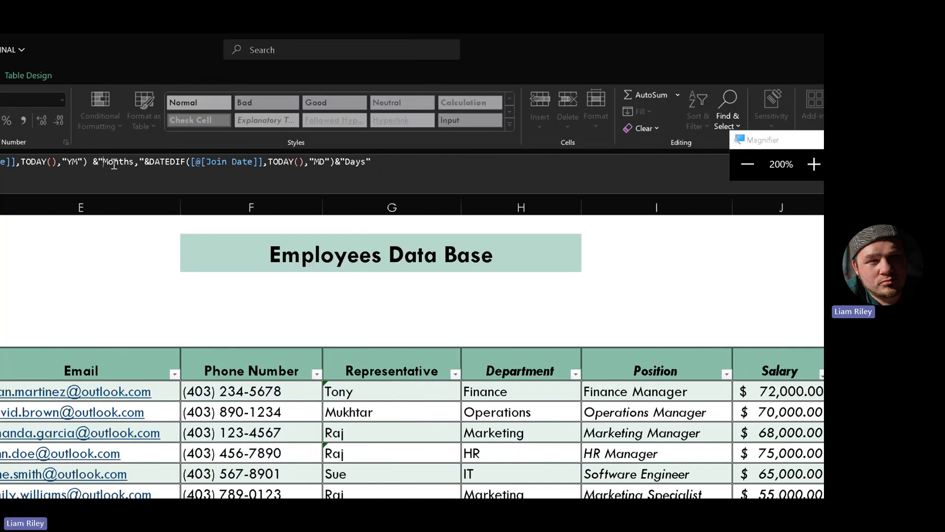
- Add spaces before Months, Days and Years in the first two employees' duration formulas
left_click(355, 165)
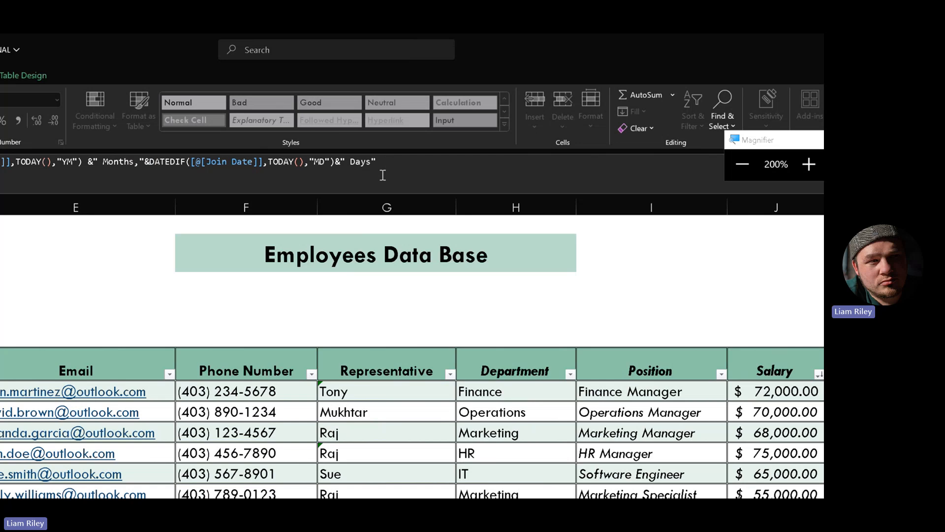
key("Return")
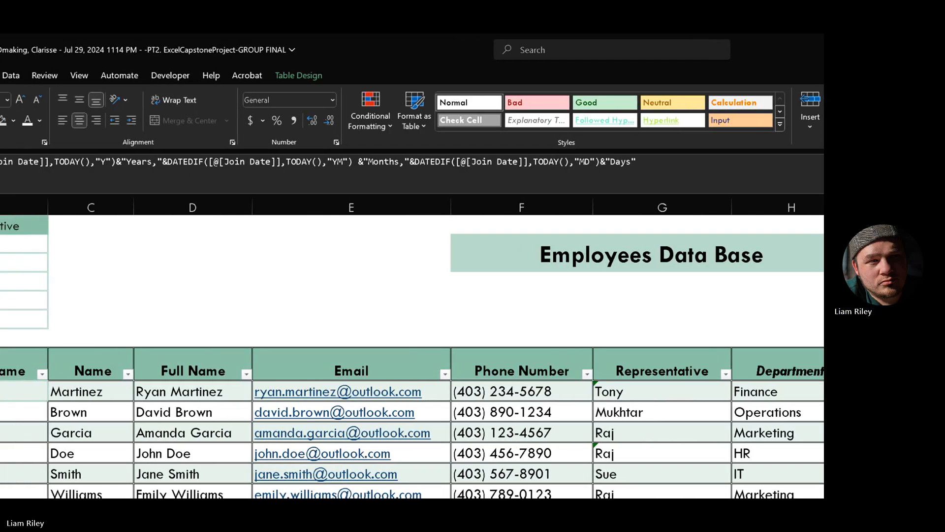
left_click(371, 161)
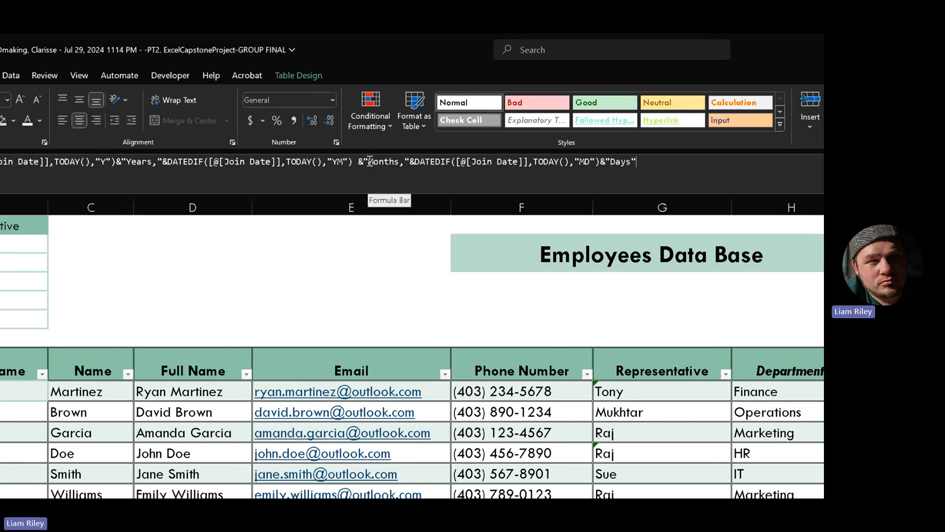
left_click(618, 163)
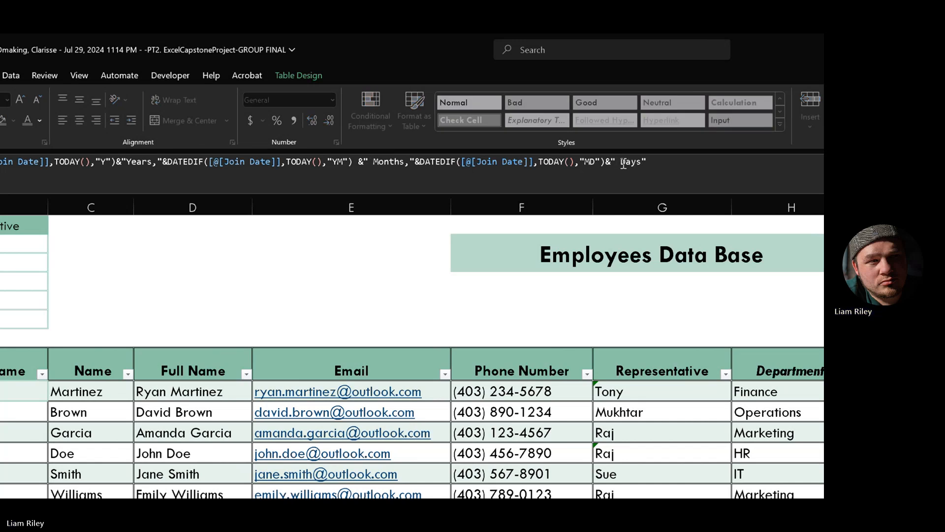
left_click(131, 162)
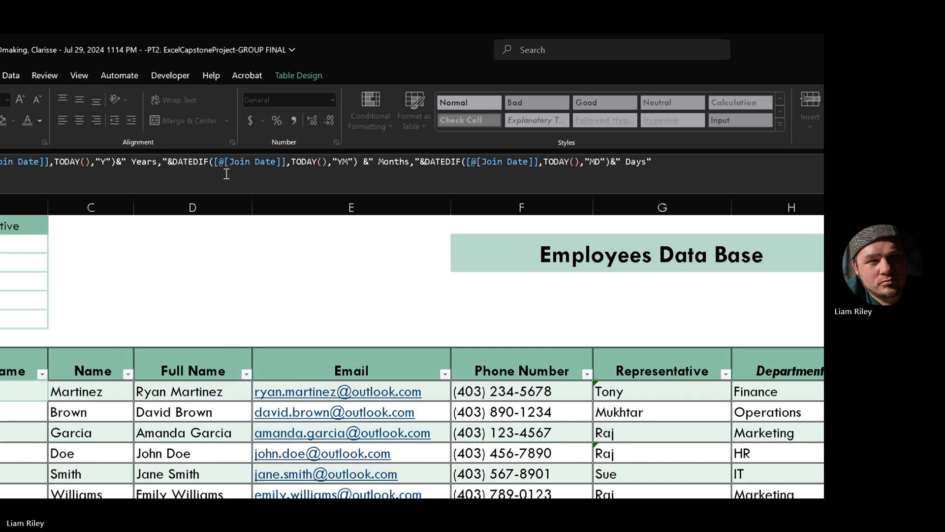
key("Return")
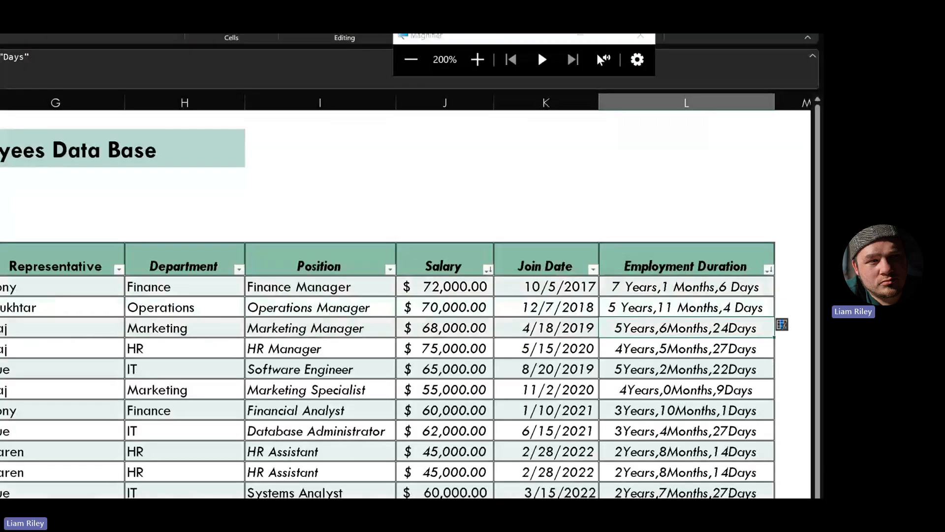
- Fill the duration formula down column L, add a space after 'Months,' and remove the stray space after Days
left_click(738, 288)
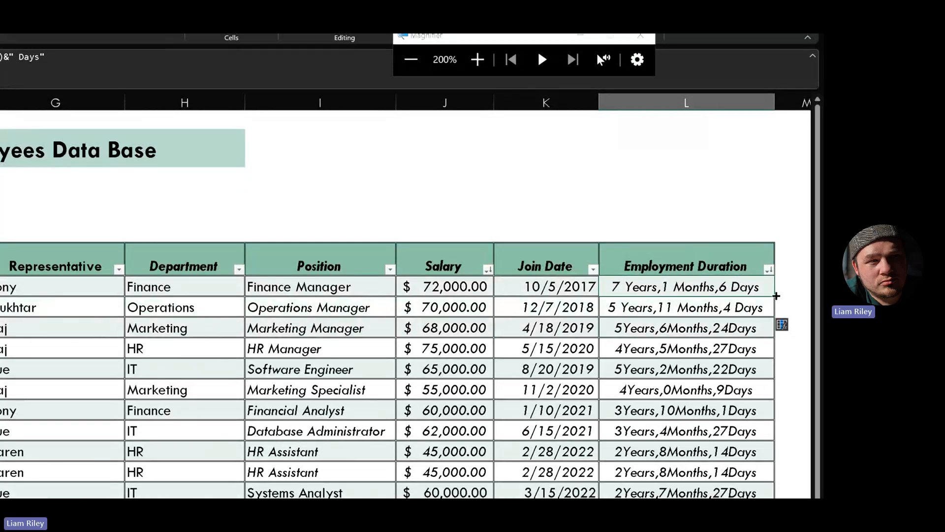
double_click(773, 295)
left_click(649, 285)
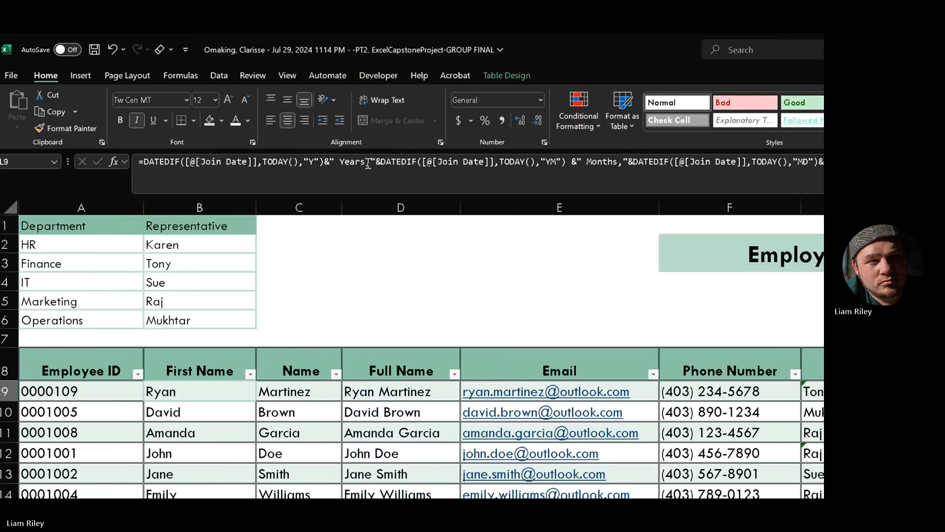
left_click(372, 161)
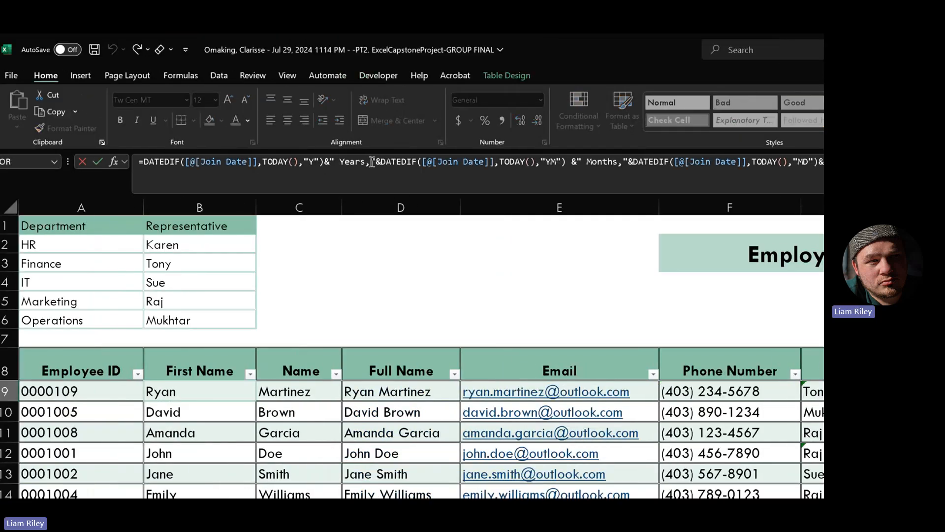
left_click(631, 161)
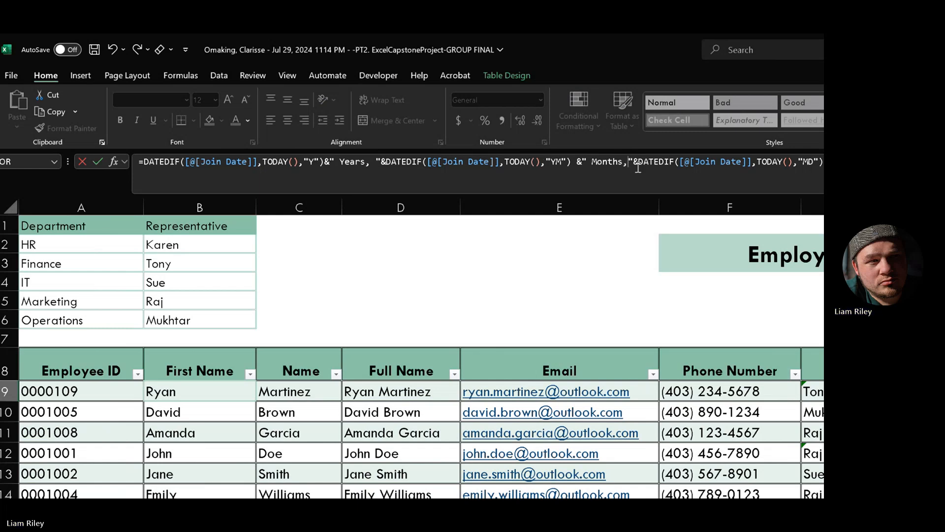
left_click(615, 161)
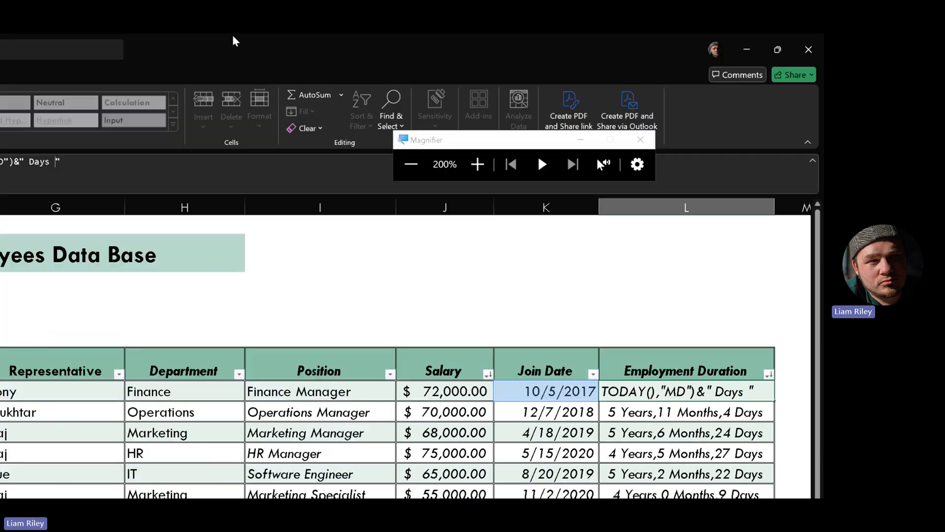
key("BackSpace")
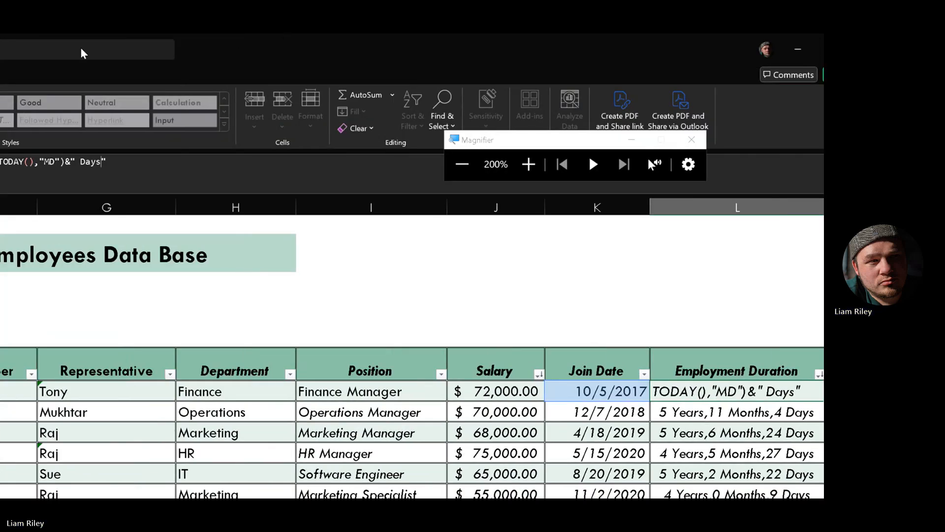
key("Return")
- Fill the revised duration formula down the column and adjust spacing around the & and DATEDIF pieces
left_click(722, 257)
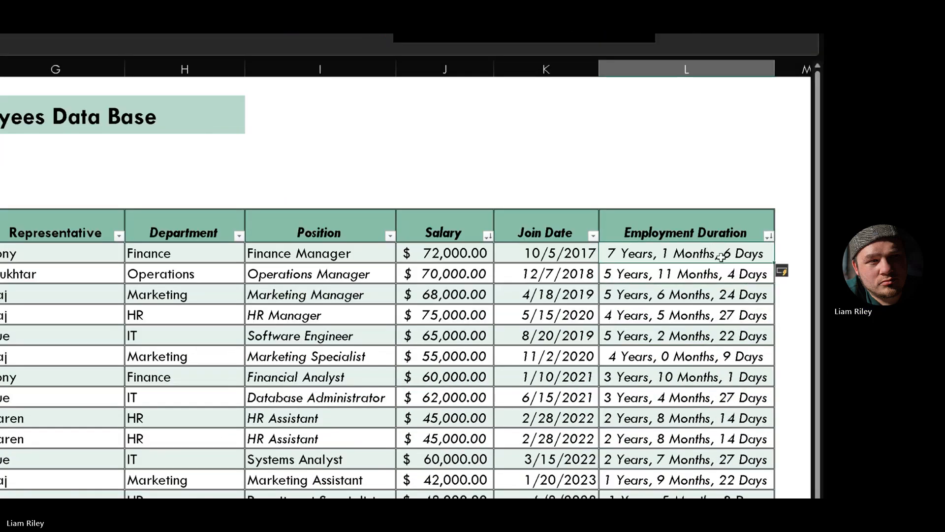
double_click(775, 262)
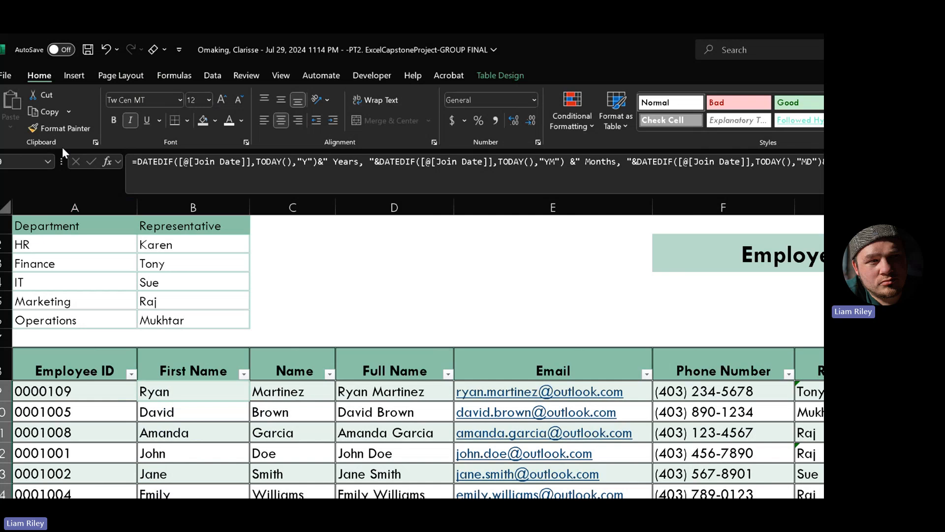
left_click_drag(137, 161, 359, 167)
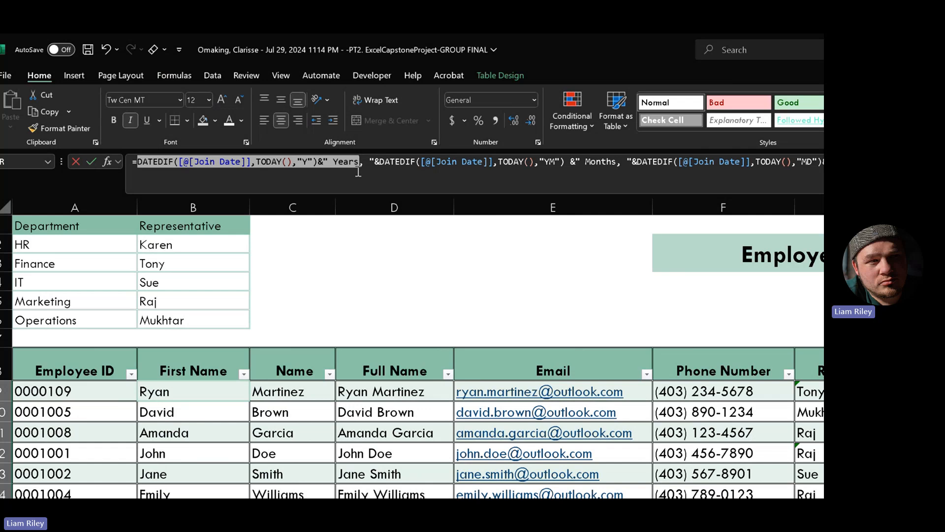
left_click(382, 160)
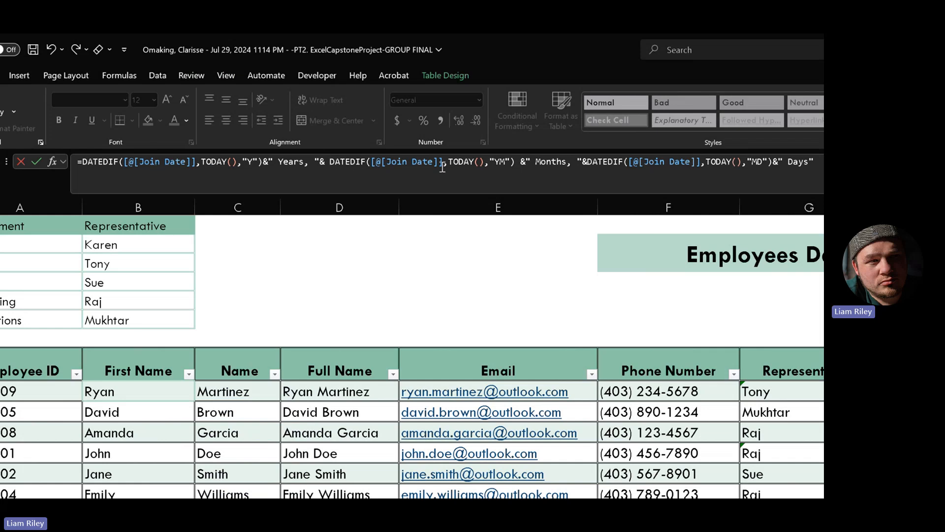
left_click_drag(329, 163, 567, 162)
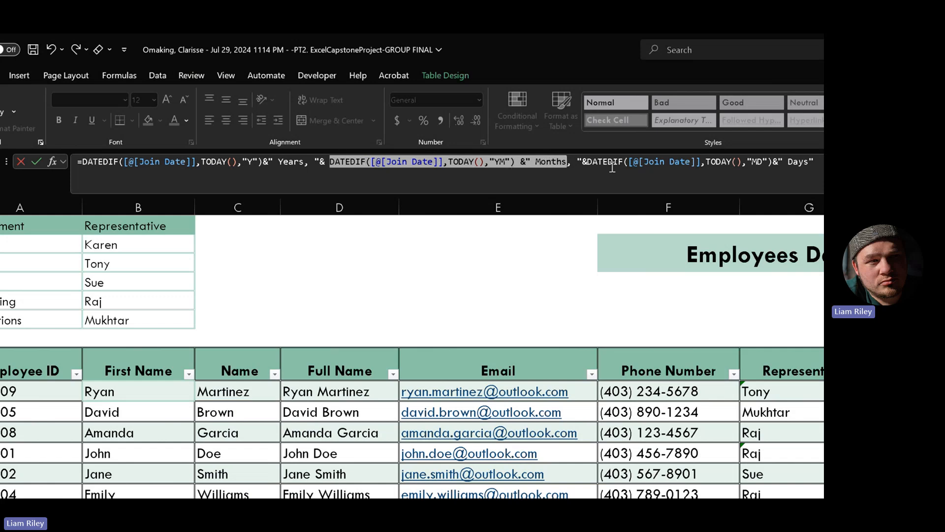
left_click(197, 162)
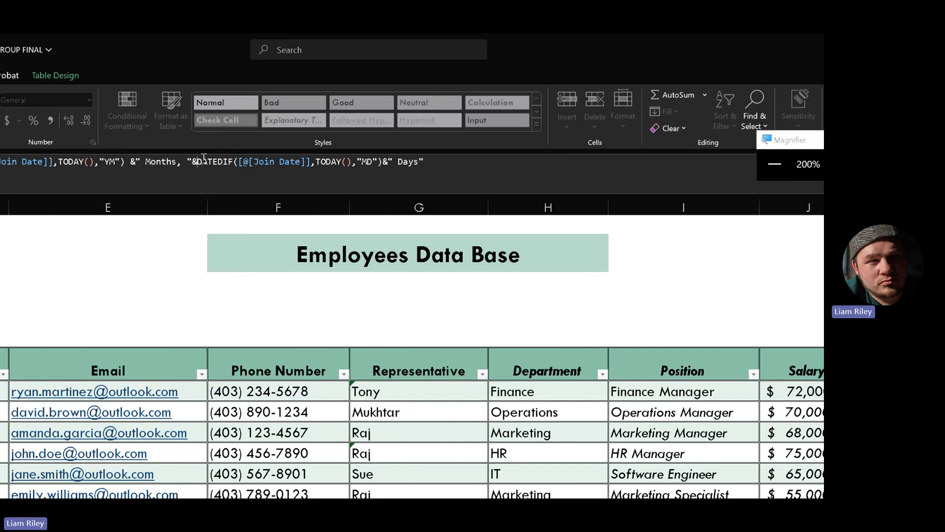
left_click_drag(98, 162, 336, 163)
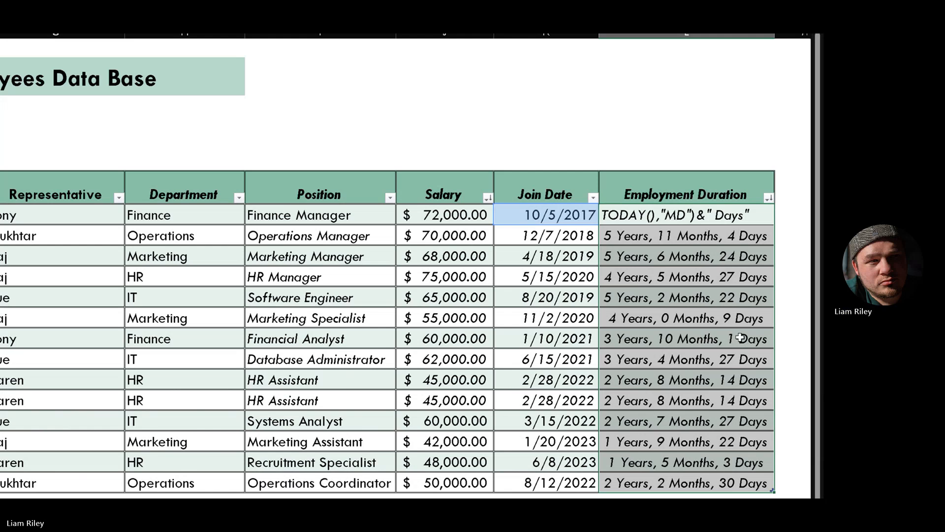
- Exit the formula edit so every row shows text like '2 Years, 2 Months, 30 Days'
key("Escape")
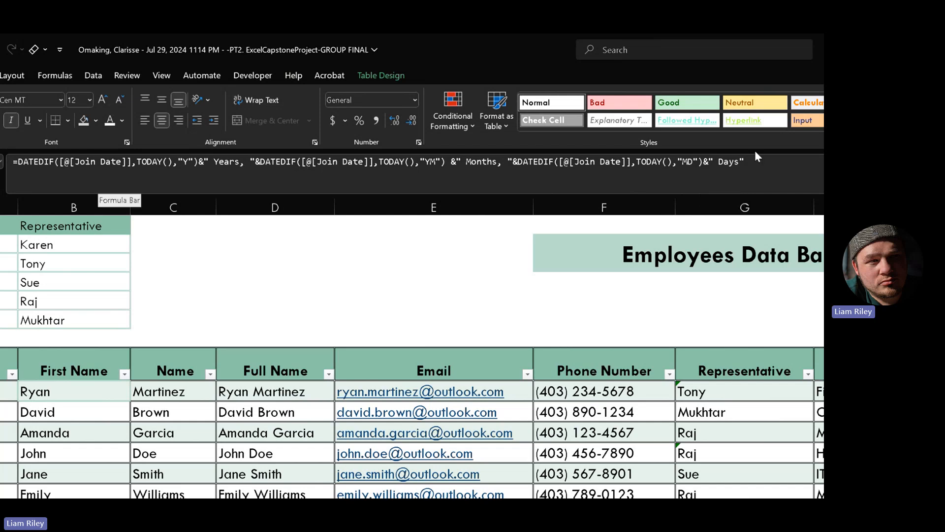
left_click(424, 165)
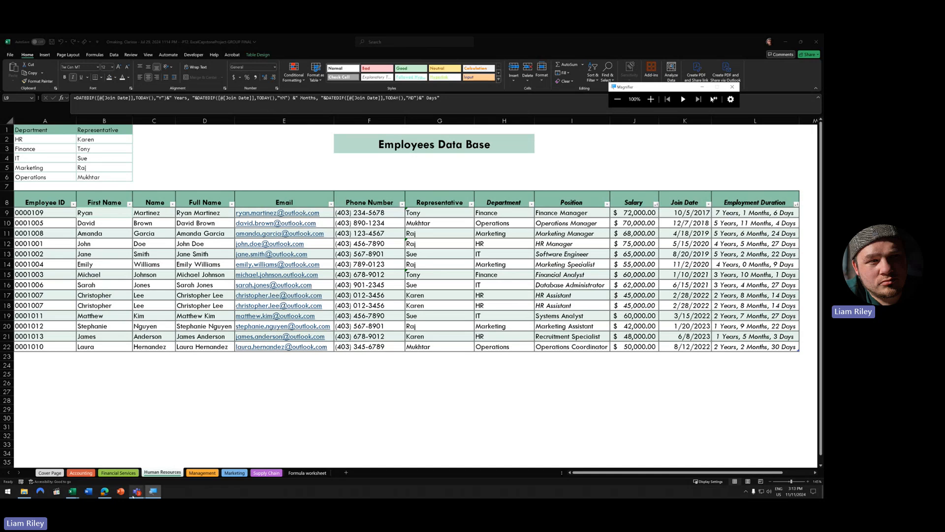
- Open another classmate's Human Resources sheet and inspect M6's Length of Service formula, scrolling through the rows
mouse_move(73, 492)
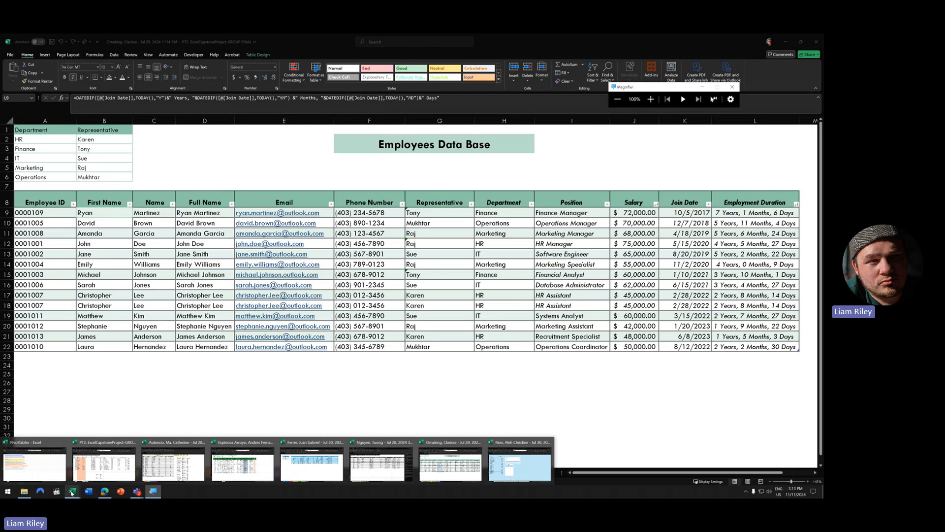
left_click(520, 462)
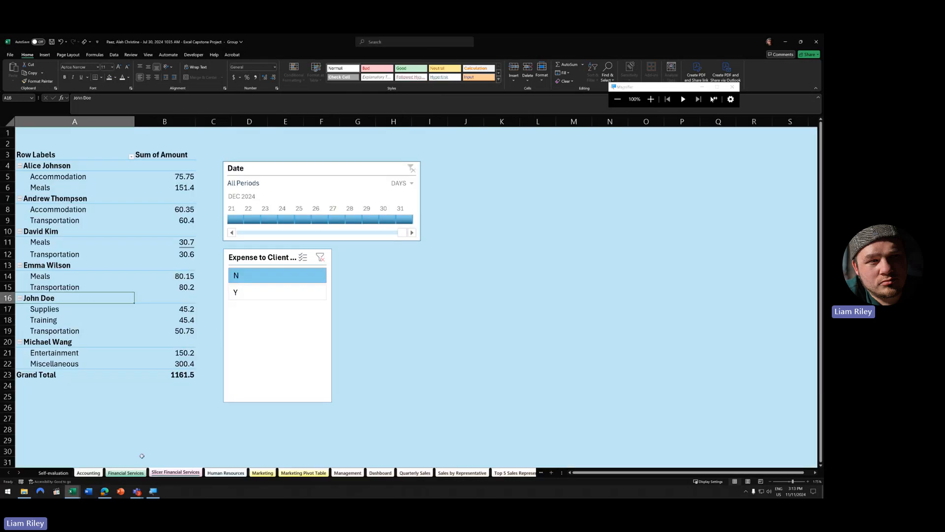
left_click(225, 472)
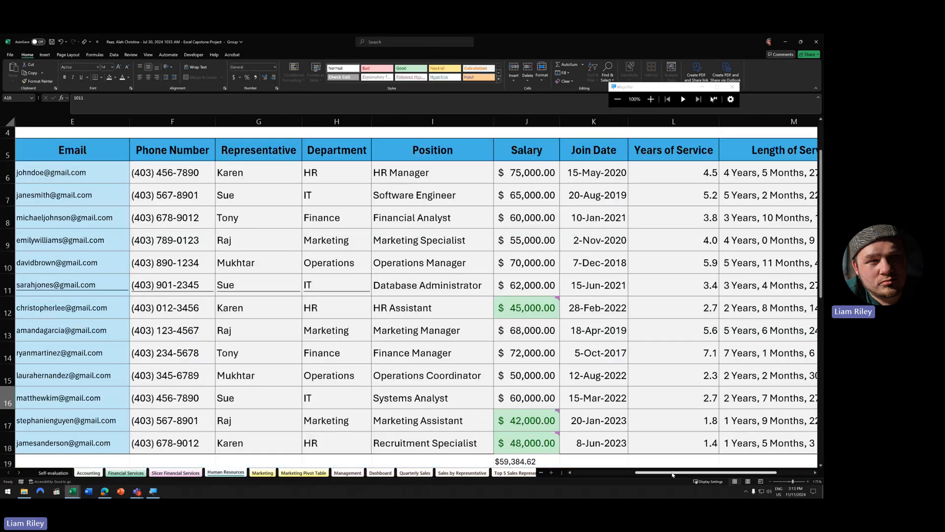
left_click_drag(673, 475, 709, 474)
left_click(600, 170)
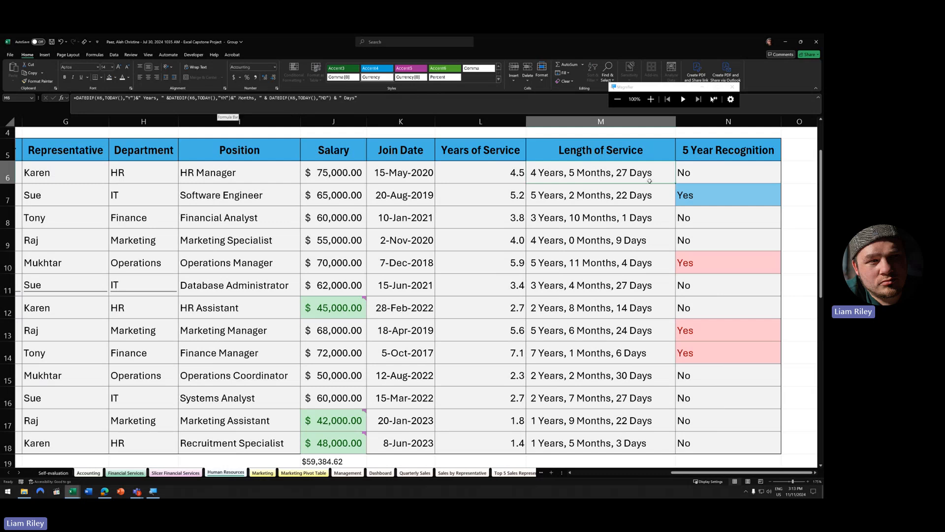
scroll(693, 266, "down", 2)
scroll(693, 266, "up", 3)
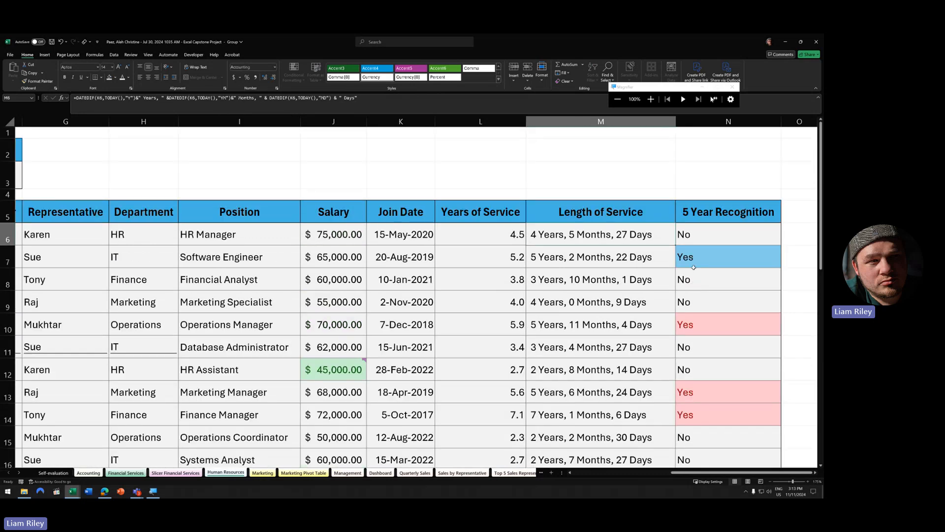
scroll(693, 267, "down", 1)
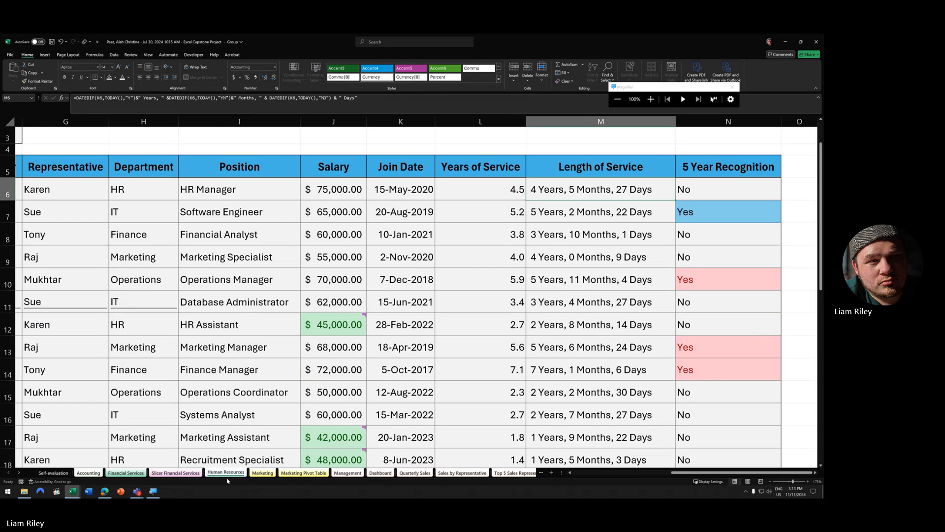
mouse_move(72, 491)
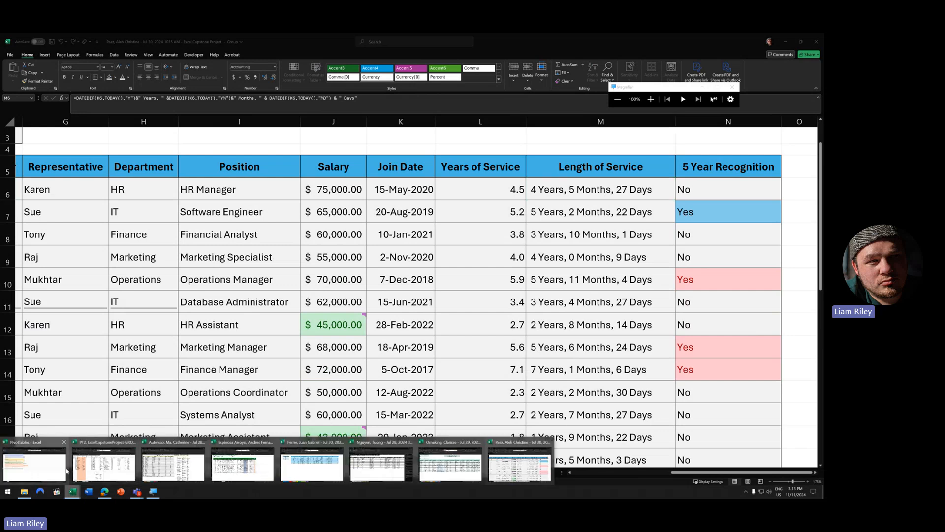
- In the PT2 workbook, start a CONCAT formula in D5 joining first name B5 with '.'
left_click(128, 472)
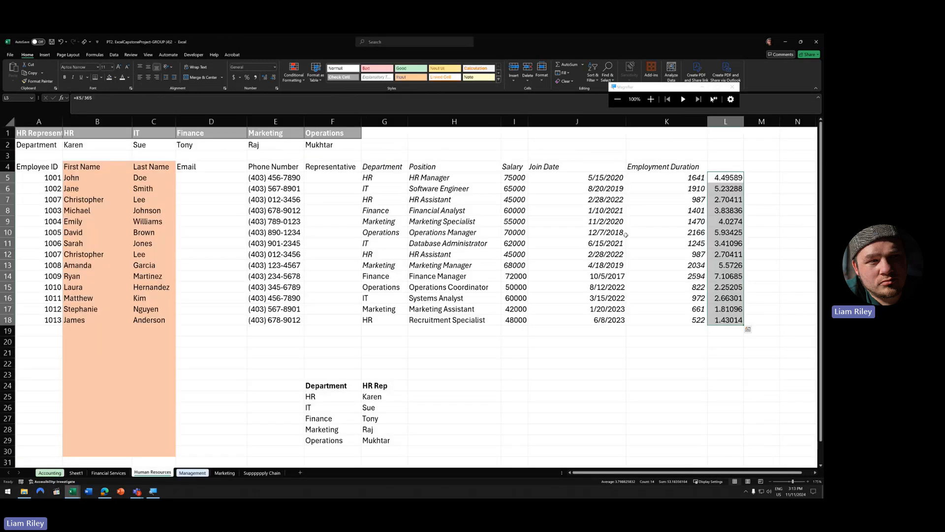
left_click_drag(202, 180, 208, 321)
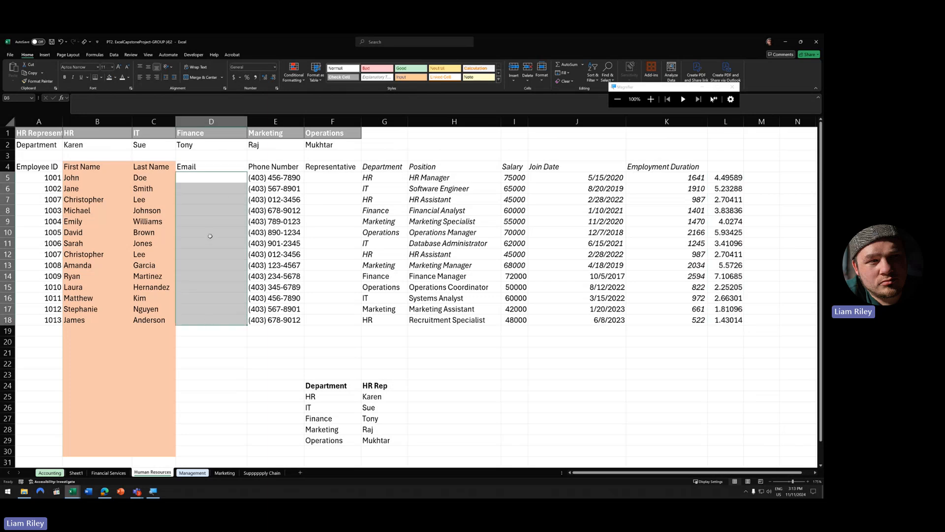
left_click(205, 176)
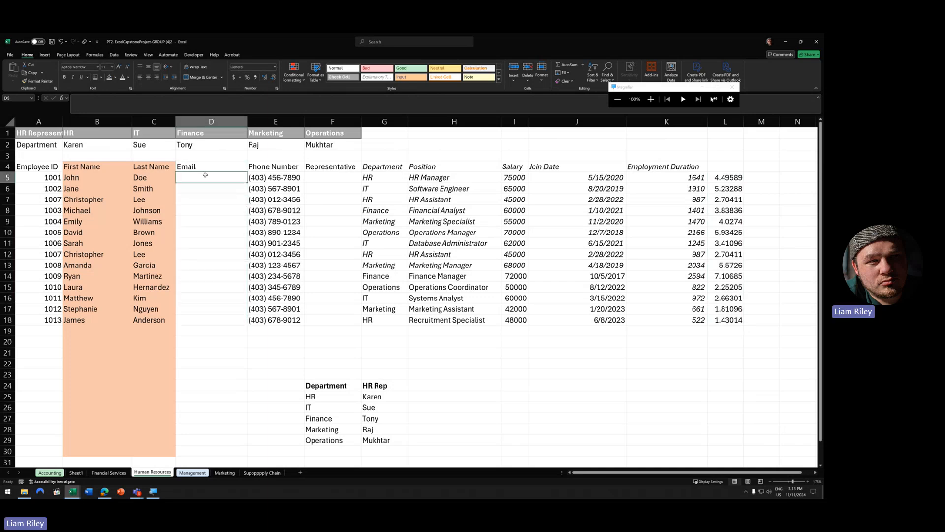
type("=co")
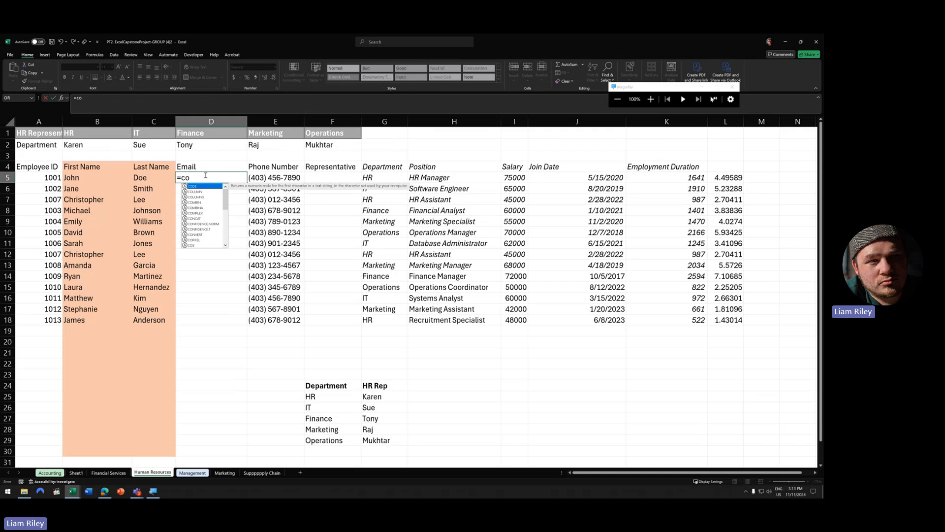
type("ncat(")
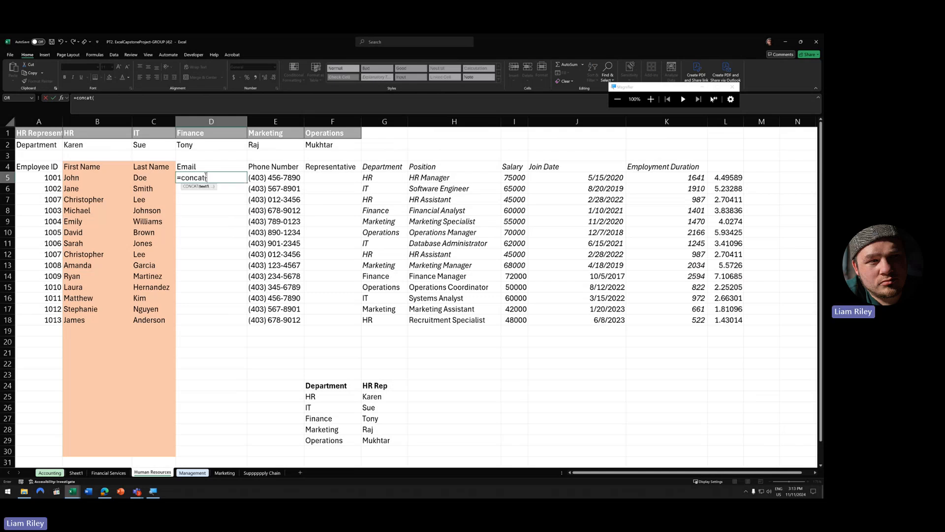
left_click(62, 98)
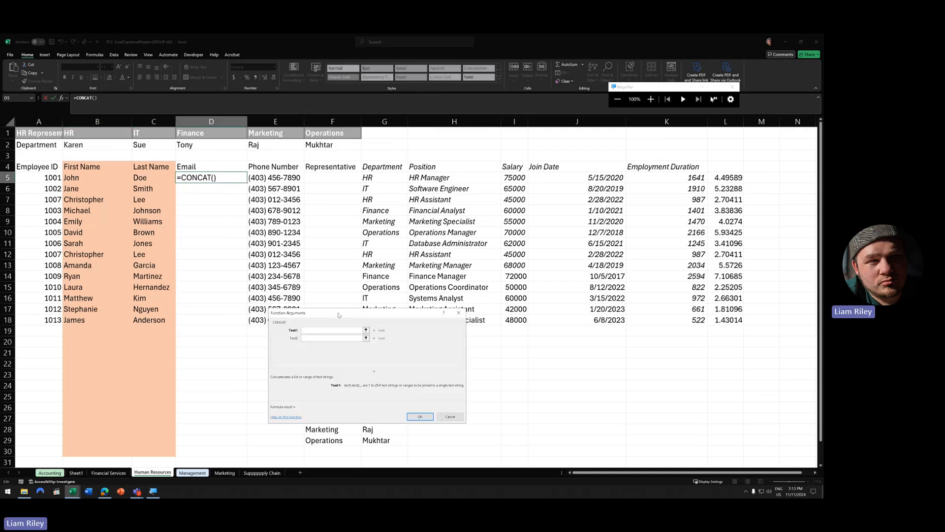
left_click_drag(345, 314, 240, 224)
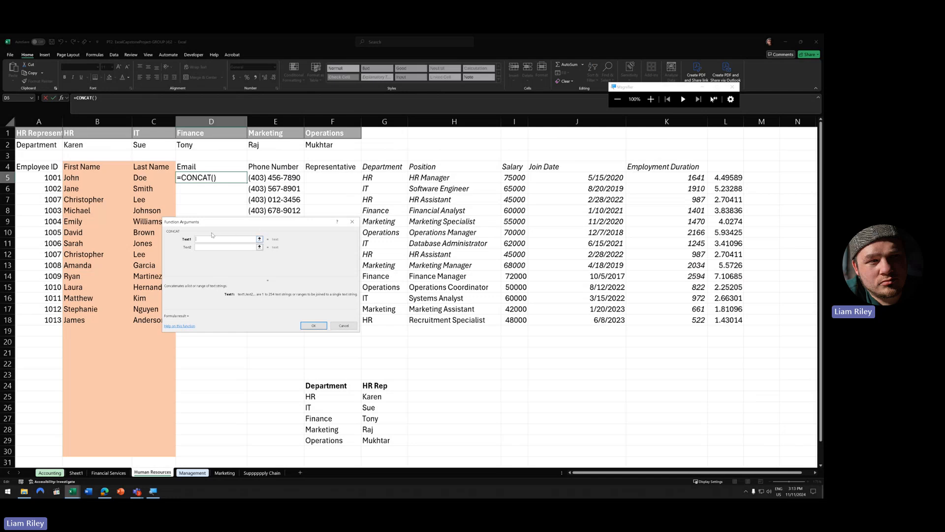
left_click(84, 179)
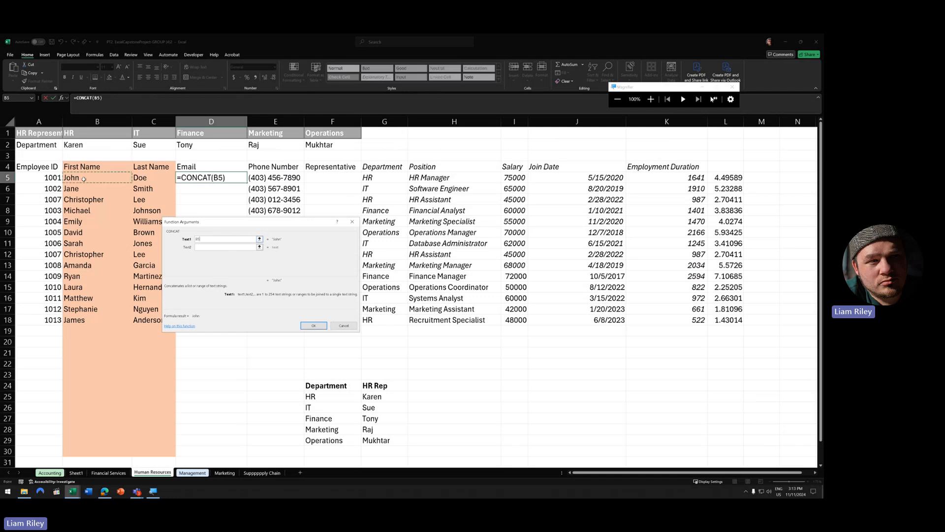
left_click(215, 247)
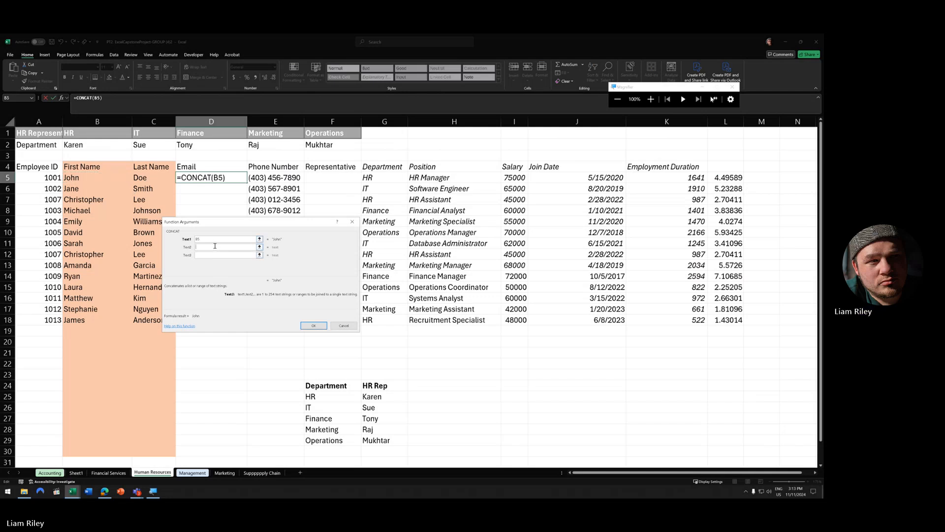
type(".")
key("Tab")
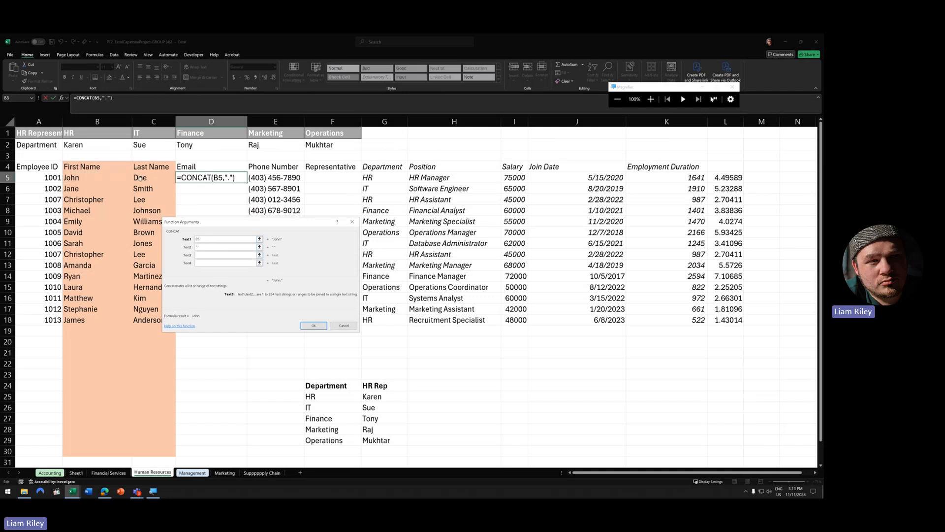
- Complete the CONCAT with last name C5, '@' and 'mail.ca', and confirm it
left_click(140, 179)
left_click(219, 262)
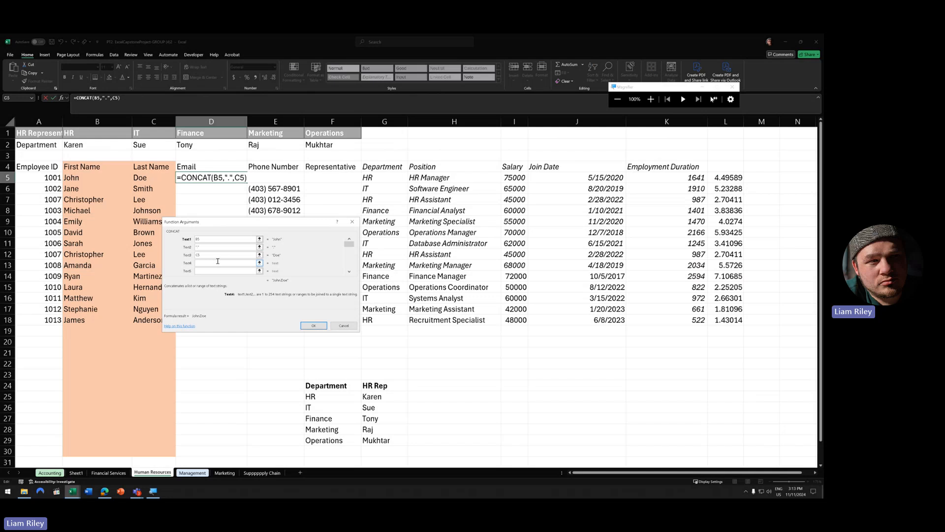
type("@")
type("mail.ca")
left_click(206, 254)
left_click(314, 326)
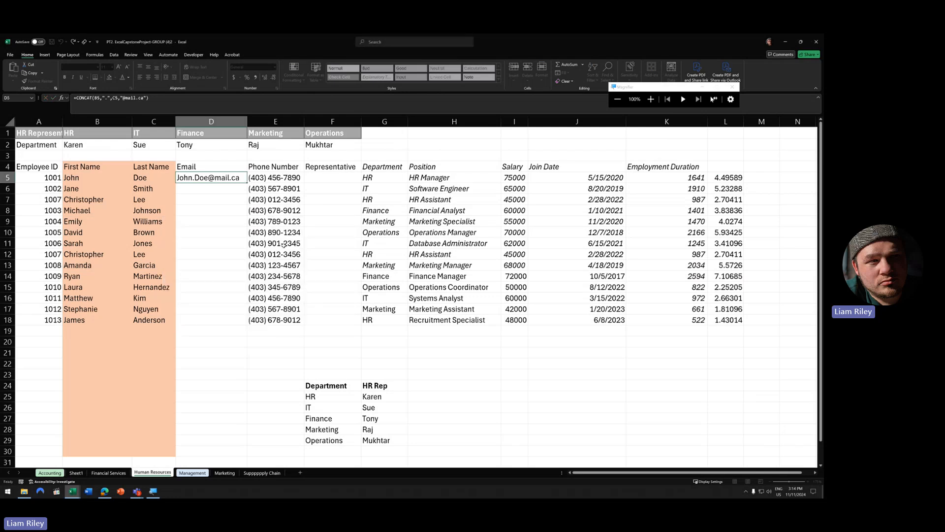
- Fill the email formula down to D18 and autofit column D to show full addresses
double_click(247, 183)
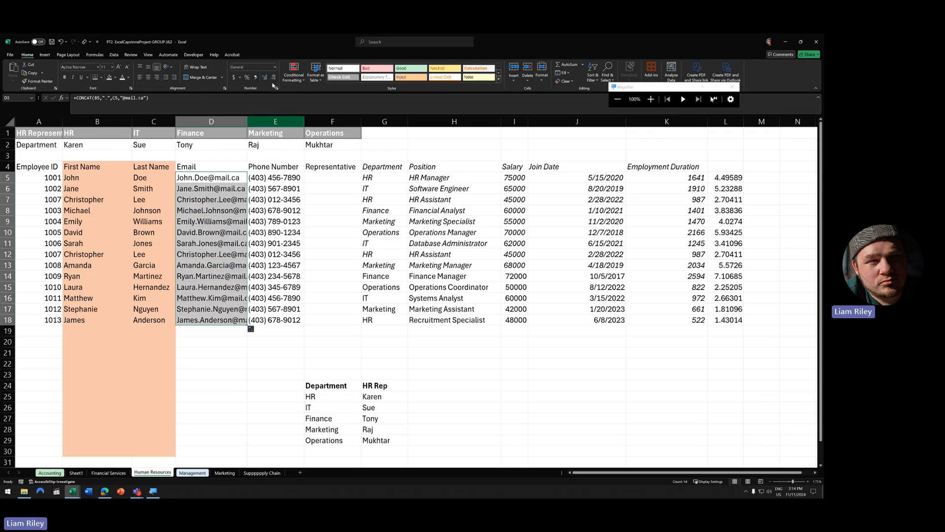
double_click(247, 121)
left_click(358, 276)
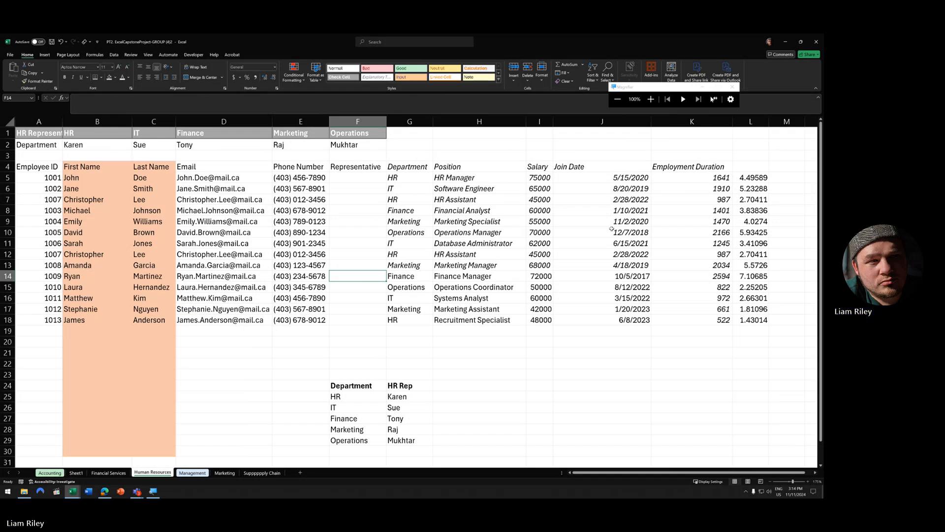
- Check the Salary figures, then open the Management sheet
left_click_drag(542, 177, 542, 321)
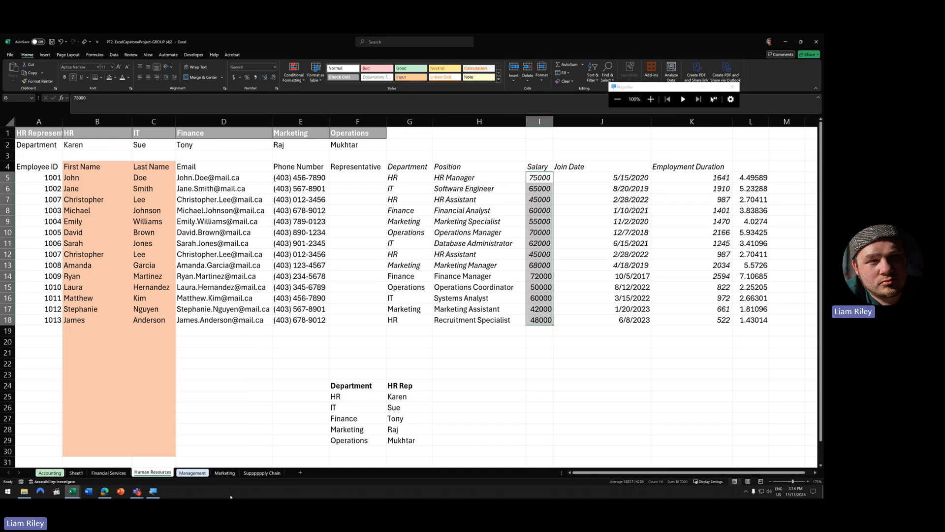
left_click(192, 473)
left_click(134, 252)
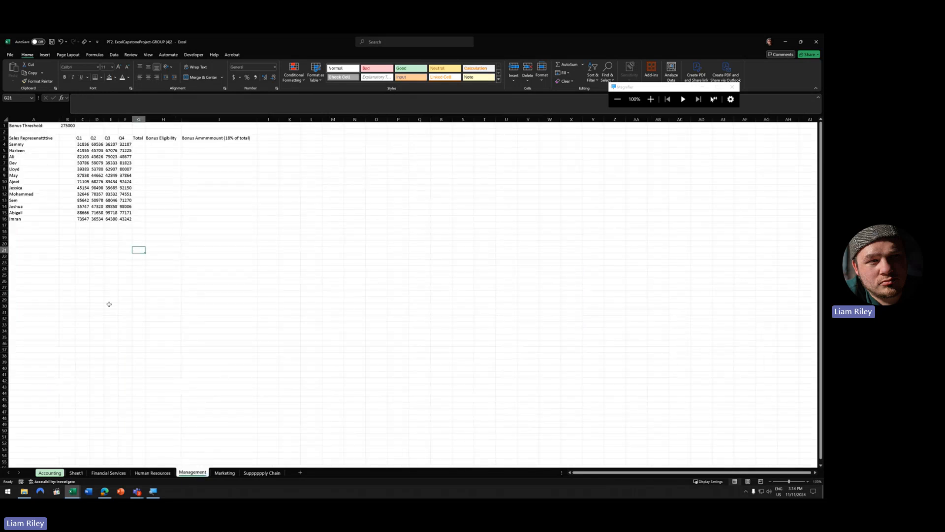
- Review the Management table's Total, Bonus Eligibility and Bonus Amount ranges and the B1 bonus threshold
scroll(109, 304, "up", 7)
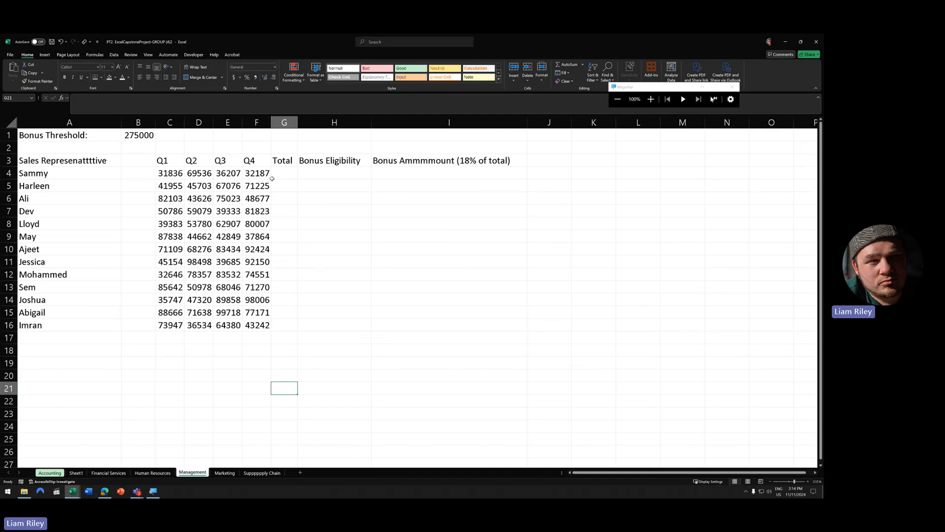
left_click_drag(272, 178, 469, 327)
left_click(146, 137)
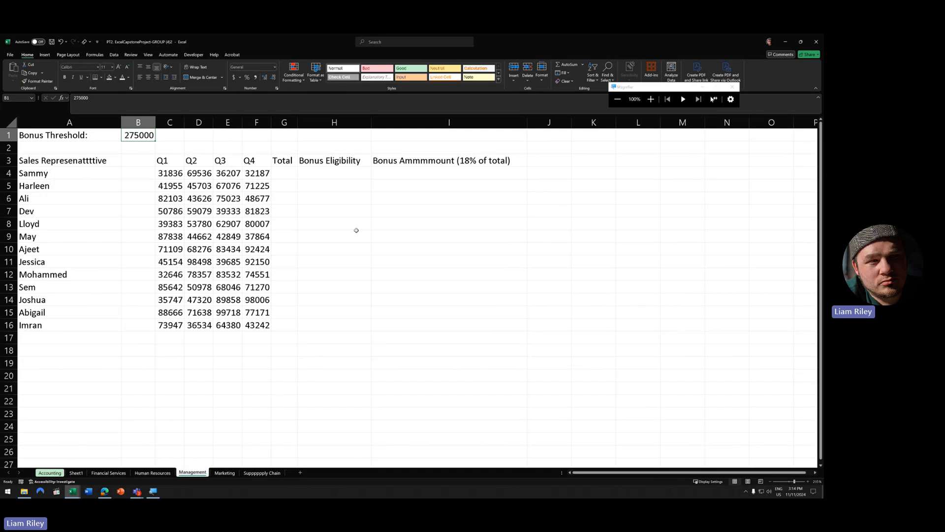
left_click_drag(338, 173, 339, 324)
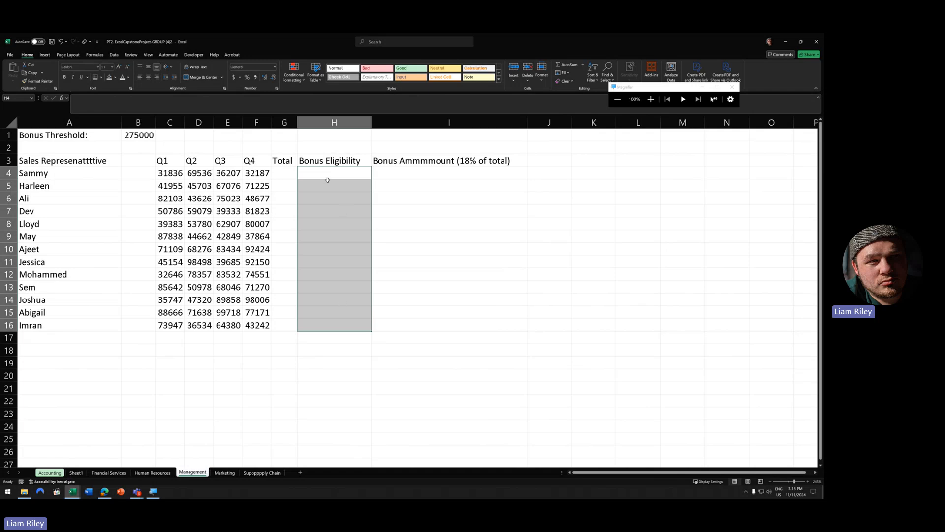
left_click_drag(399, 172, 399, 327)
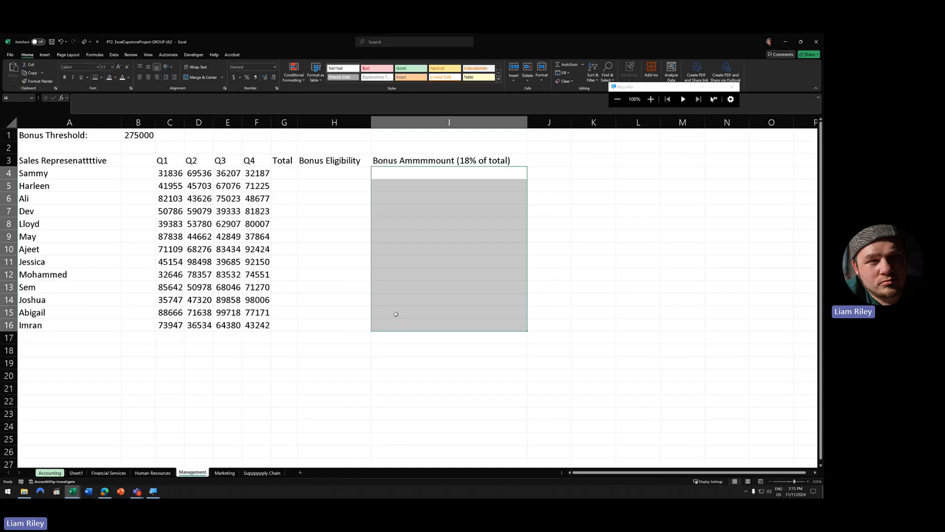
left_click_drag(284, 172, 284, 325)
- Check the Bonus Eligibility and Bonus Amount headers and empty cells, then open the Marketing sheet
left_click(327, 163)
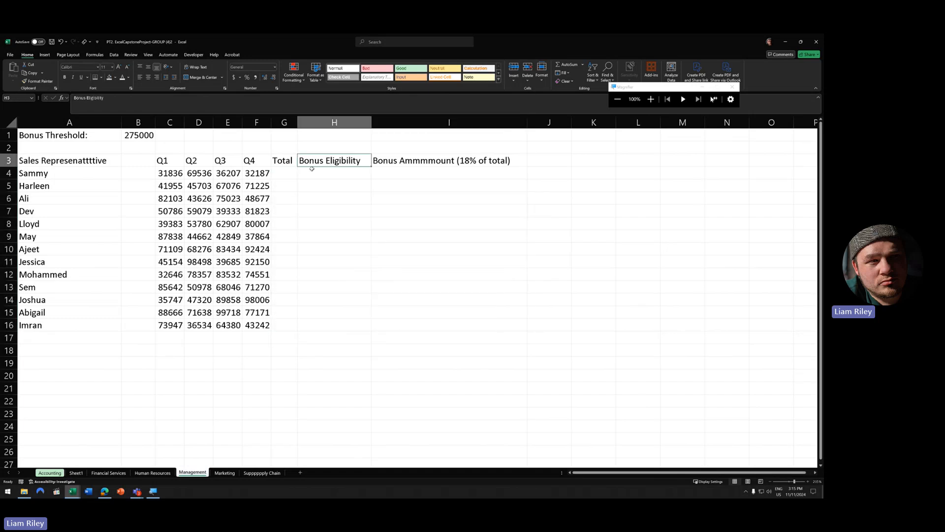
left_click(338, 172)
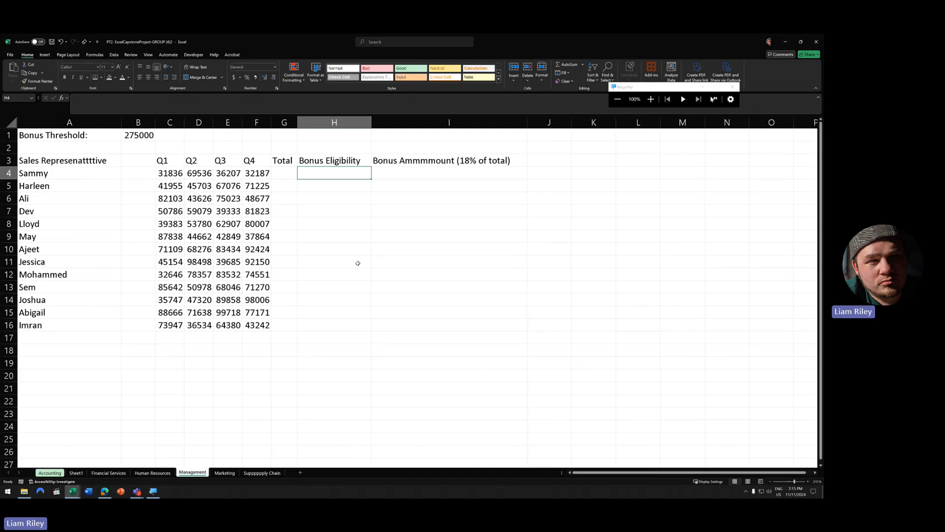
left_click(411, 172)
left_click(426, 154)
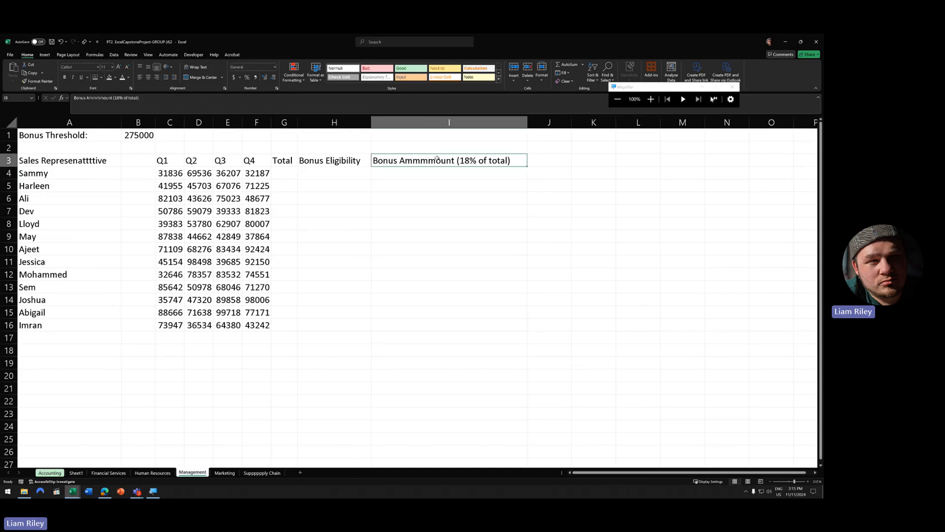
left_click_drag(400, 173, 392, 327)
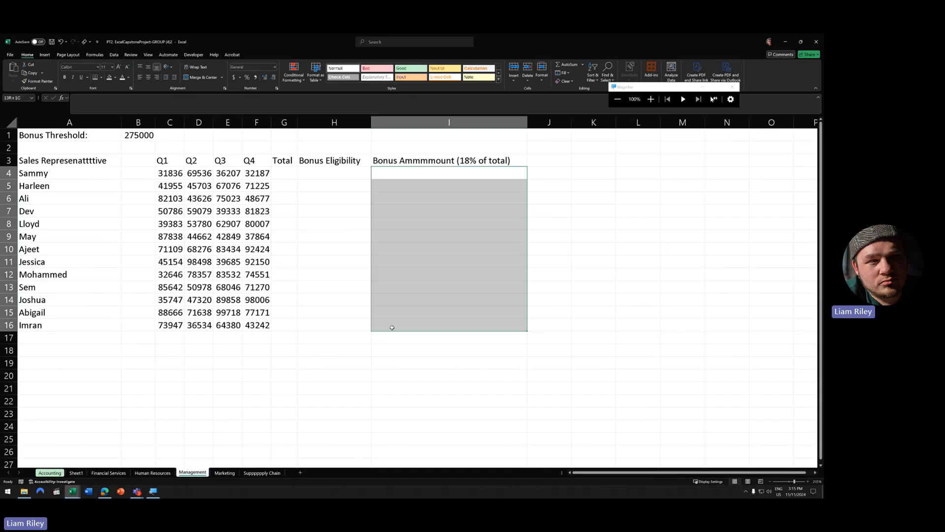
left_click(334, 176)
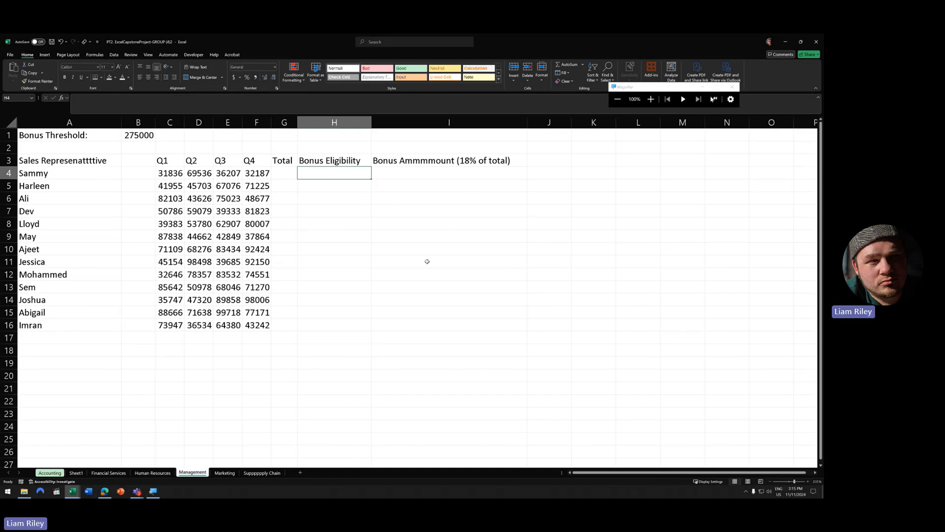
left_click(225, 472)
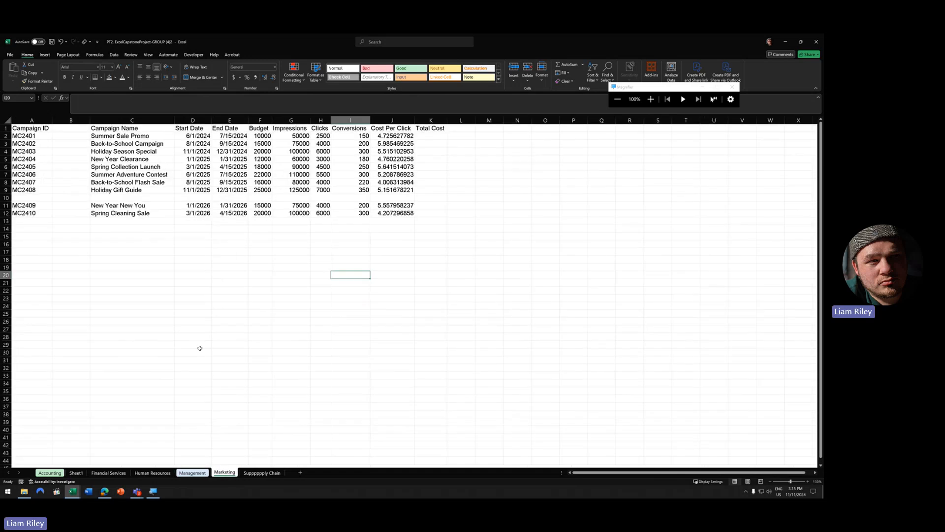
- Scroll back up the Marketing sheet and show thumbnails of all open workbooks
scroll(186, 353, "up", 3)
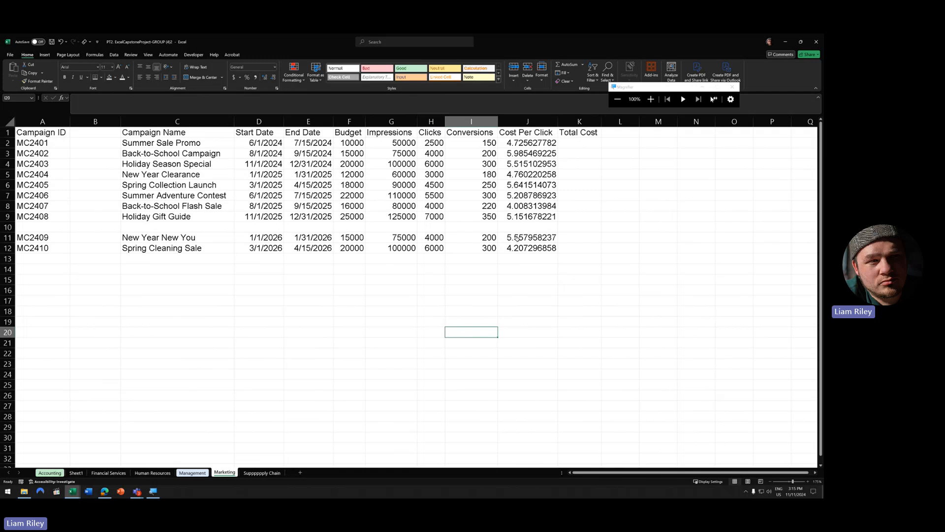
left_click(72, 491)
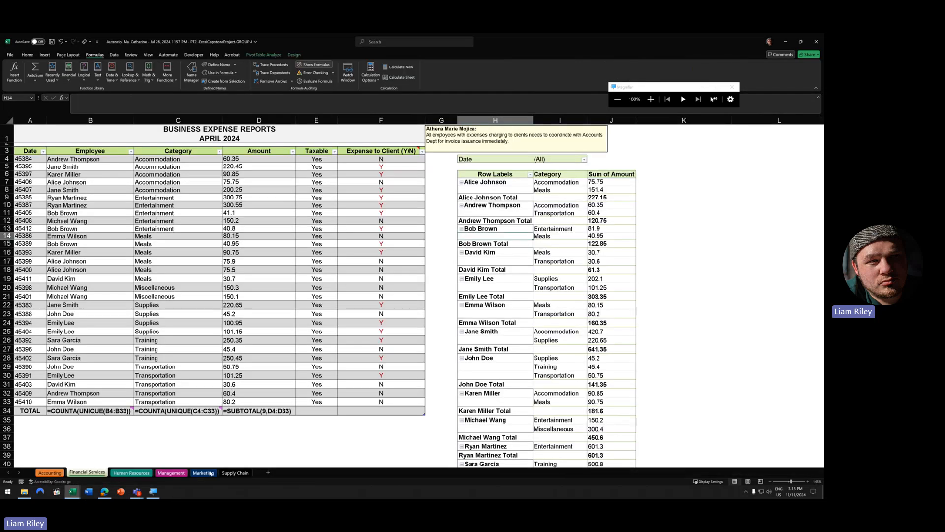
- Open another classmate's workbook, inspect its Within Budget? column and Goal Seek result picture, then show previews
left_click(177, 472)
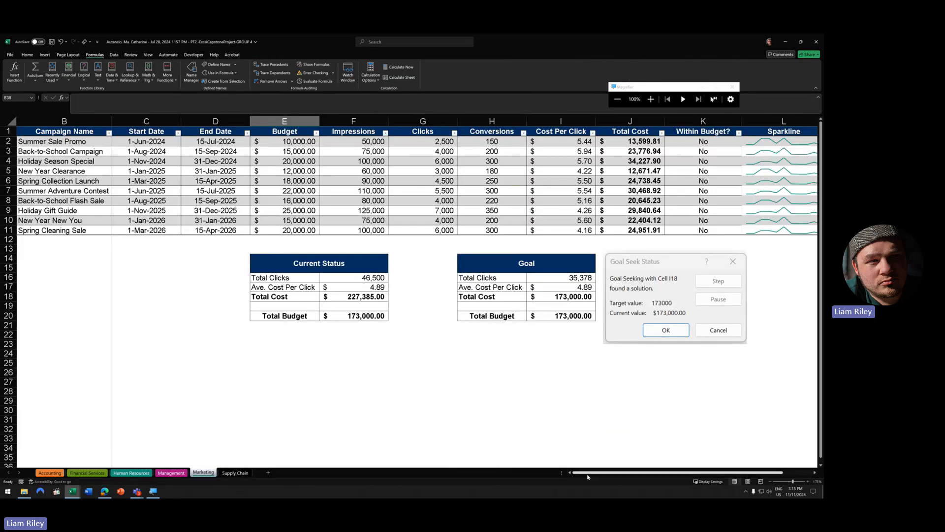
left_click_drag(597, 476, 665, 474)
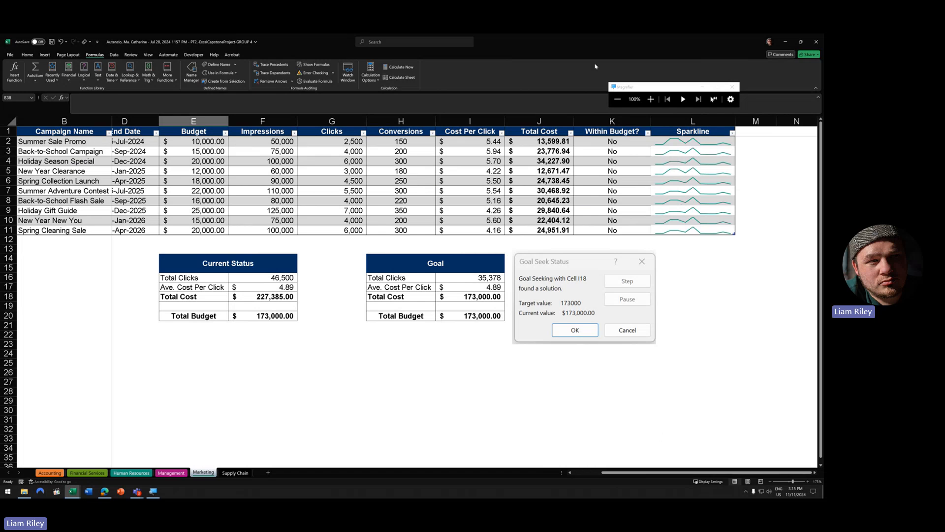
left_click(624, 122)
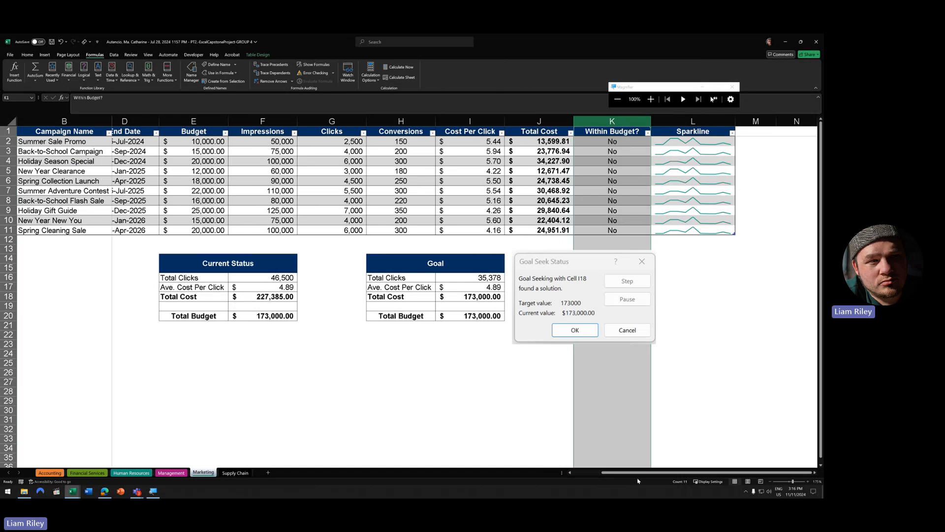
left_click_drag(638, 472, 601, 472)
left_click(654, 277)
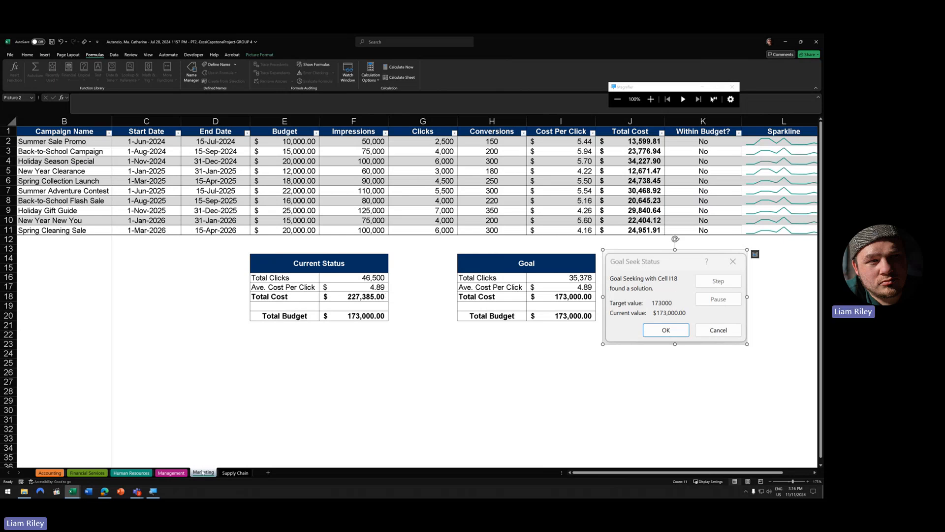
left_click(72, 495)
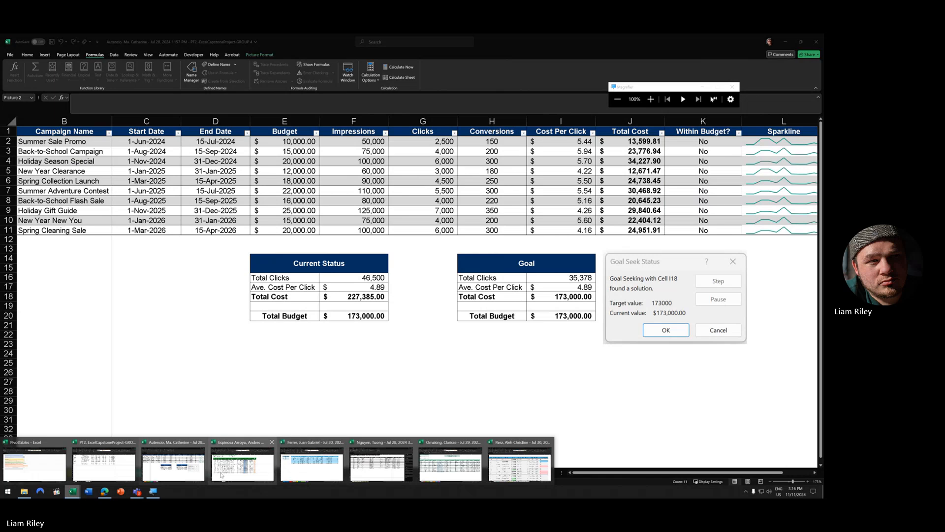
- Open the next classmate's workbook, view its Management and Marketing sheets, then show previews
left_click(248, 475)
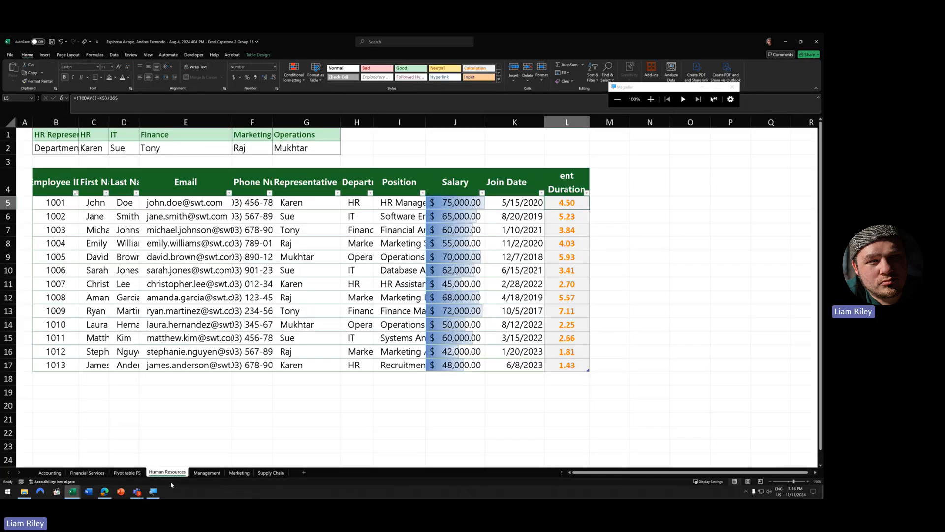
left_click(208, 473)
left_click(239, 473)
scroll(248, 374, "up", 1)
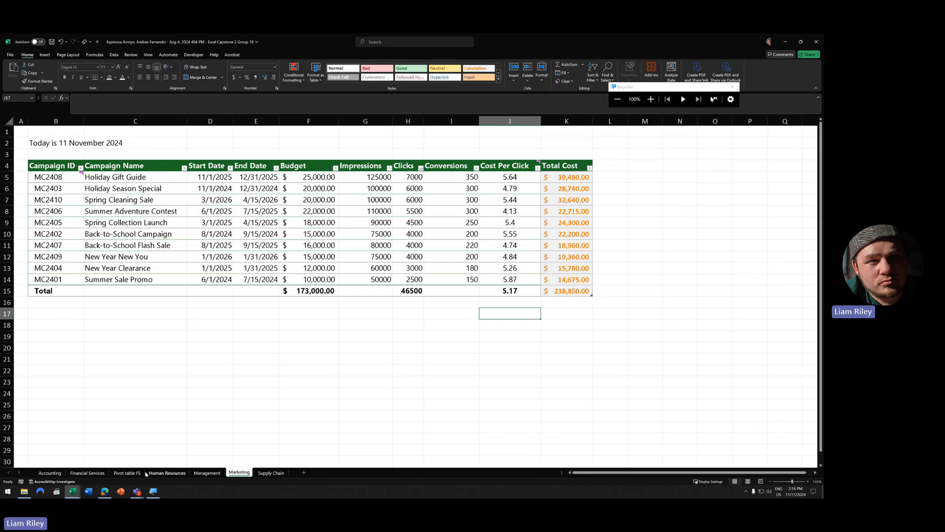
left_click(72, 491)
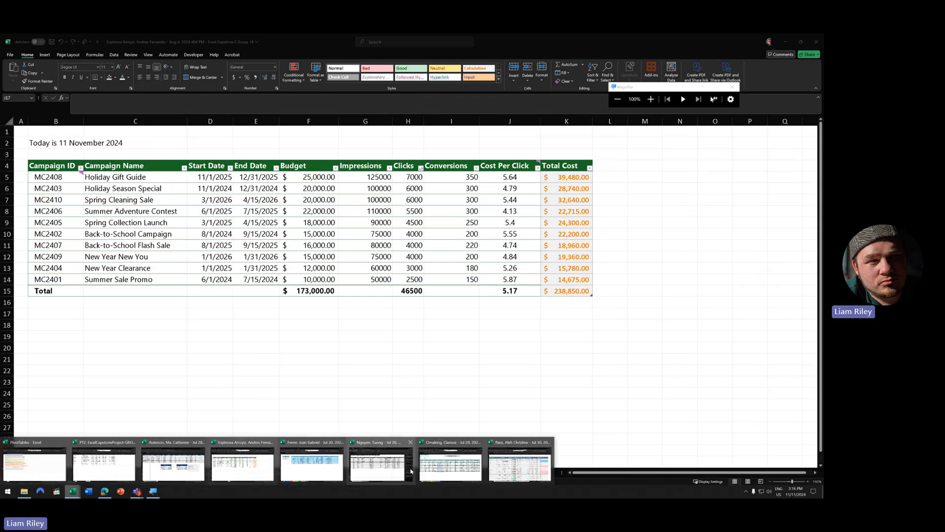
- Open another workbook's Marketing sheet and select its Cost Overrun and Overbudget? columns
left_click(316, 474)
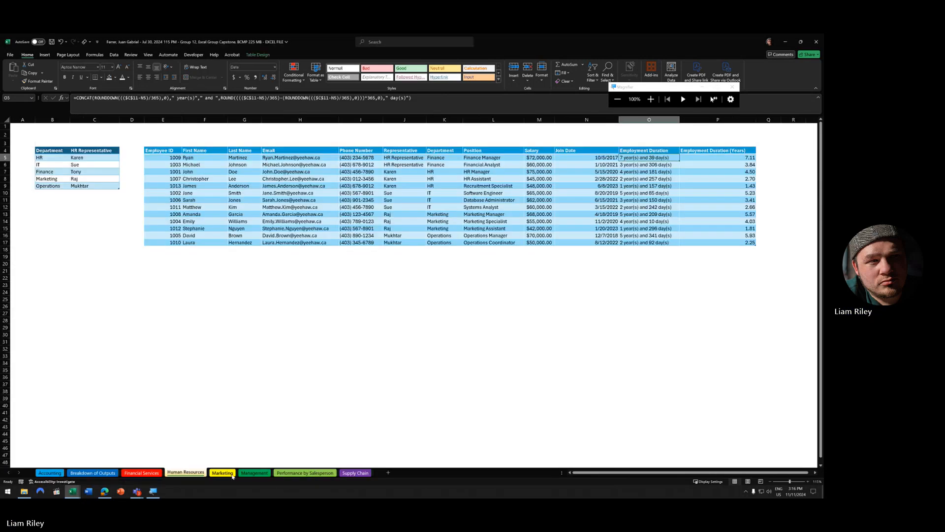
left_click(230, 476)
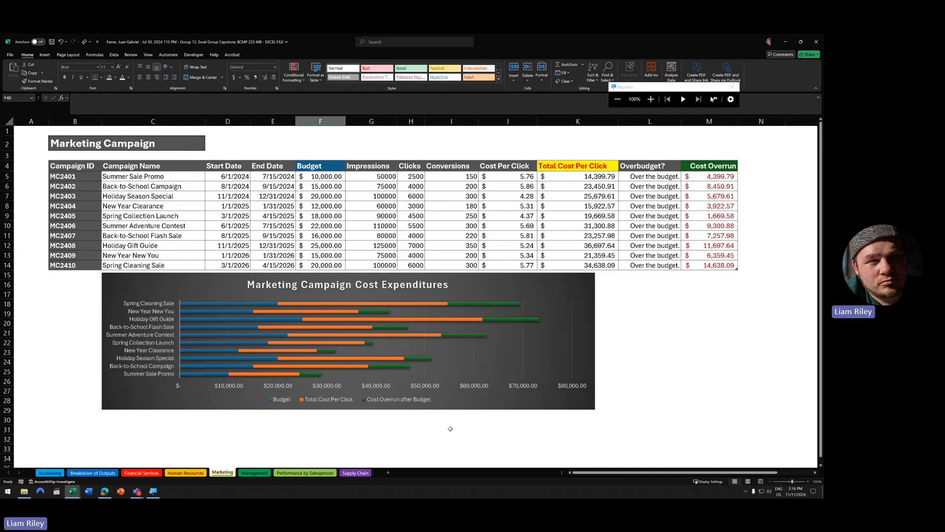
left_click(709, 121)
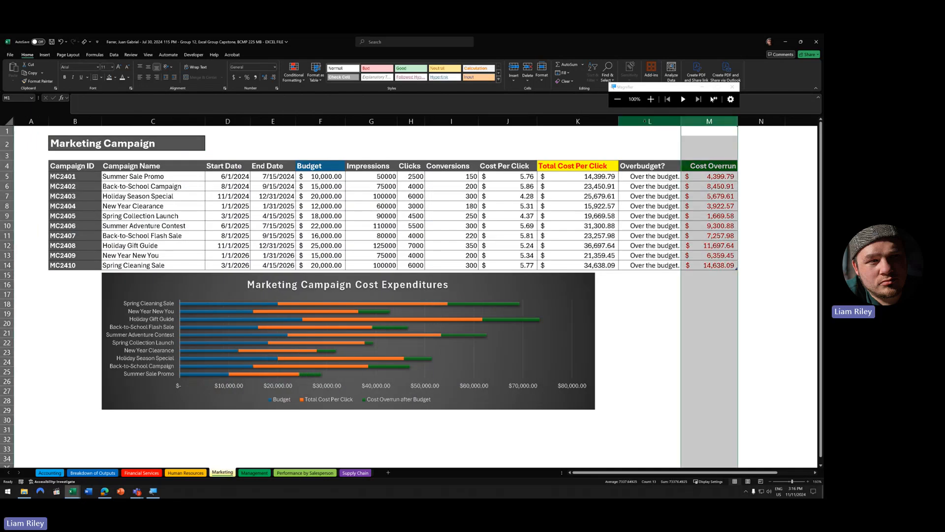
left_click(650, 122)
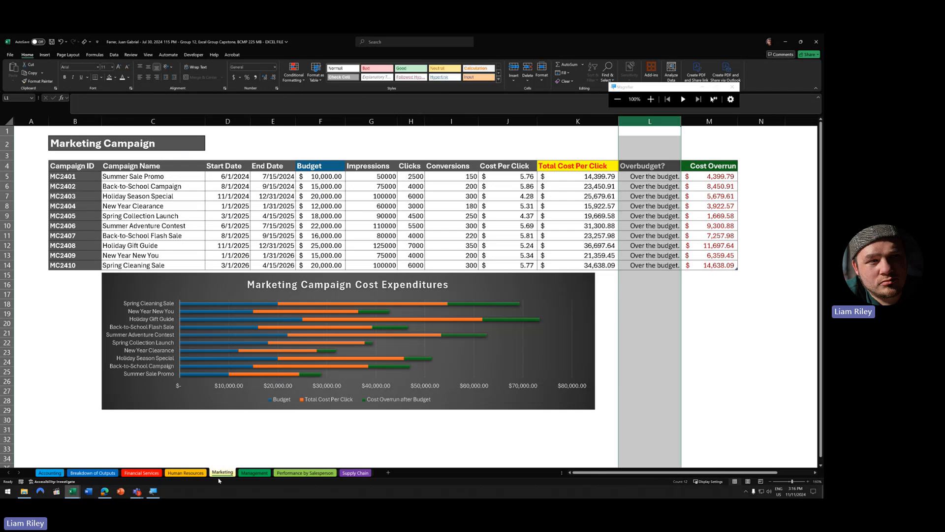
- Open the next workbook's Marketing sheet, select Impressions F2:F9, and inspect the Cost Per Click formula in I4
left_click(72, 491)
left_click(366, 476)
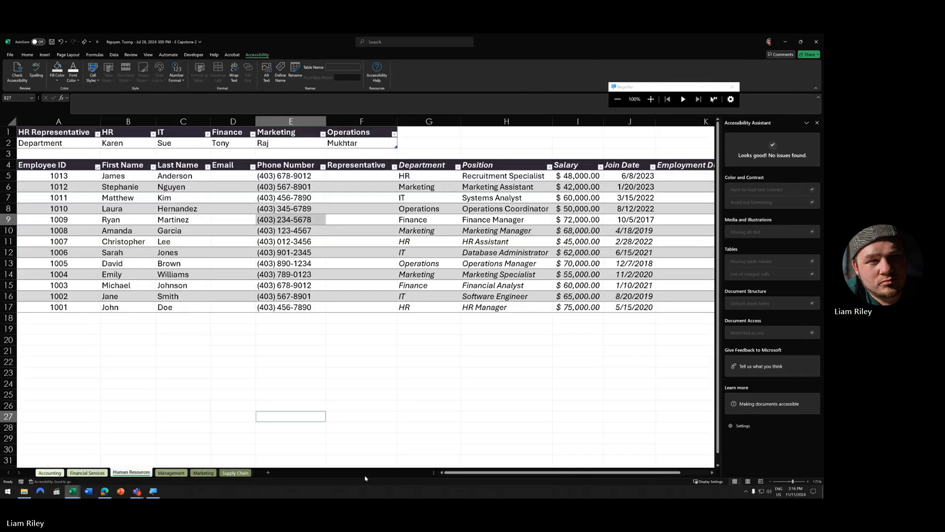
left_click(204, 472)
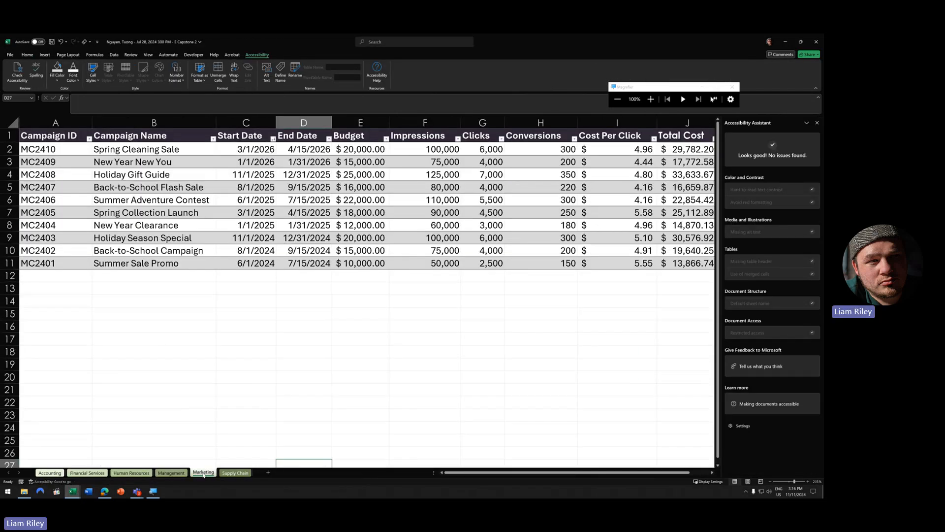
left_click(817, 123)
scroll(418, 160, "down", 1)
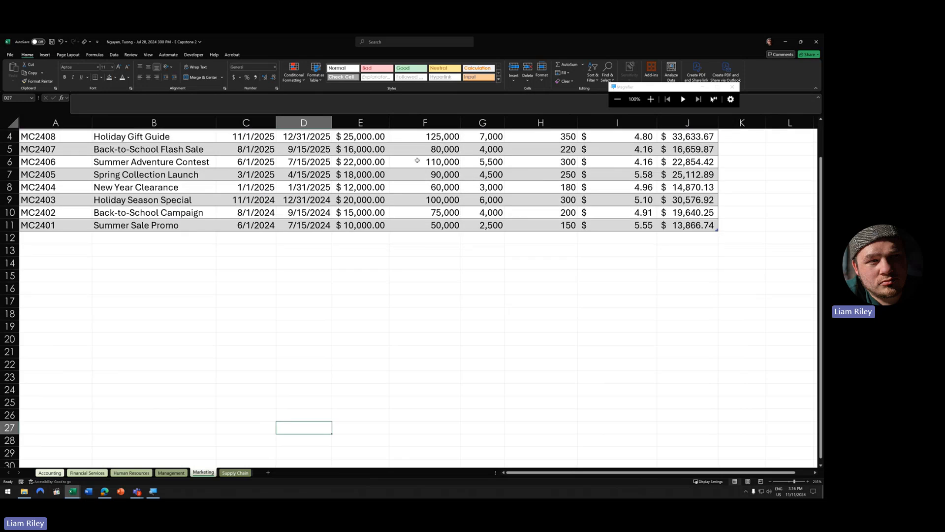
scroll(302, 138, "up", 1)
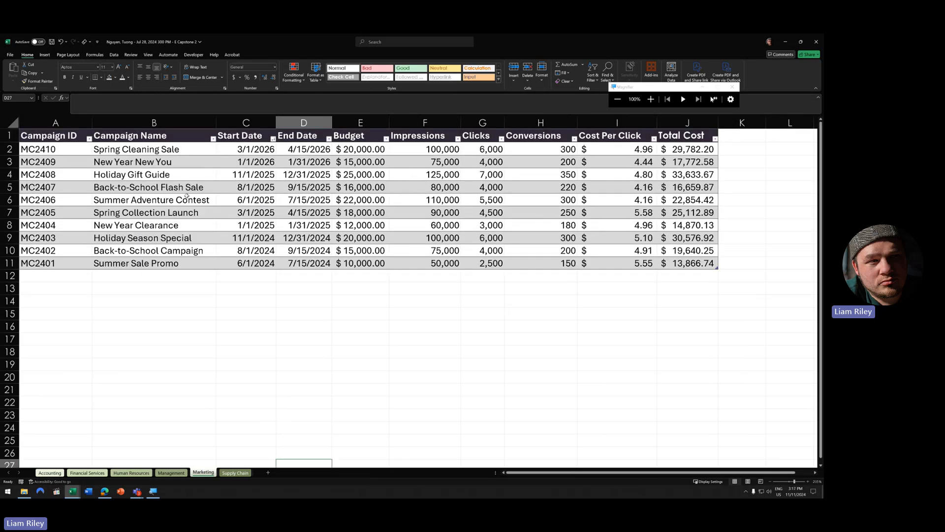
left_click_drag(426, 150, 428, 239)
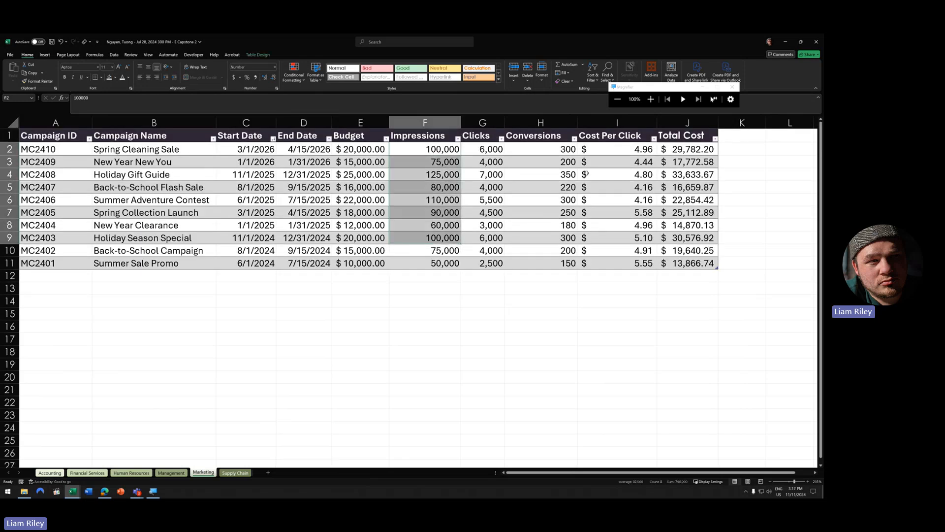
left_click(621, 174)
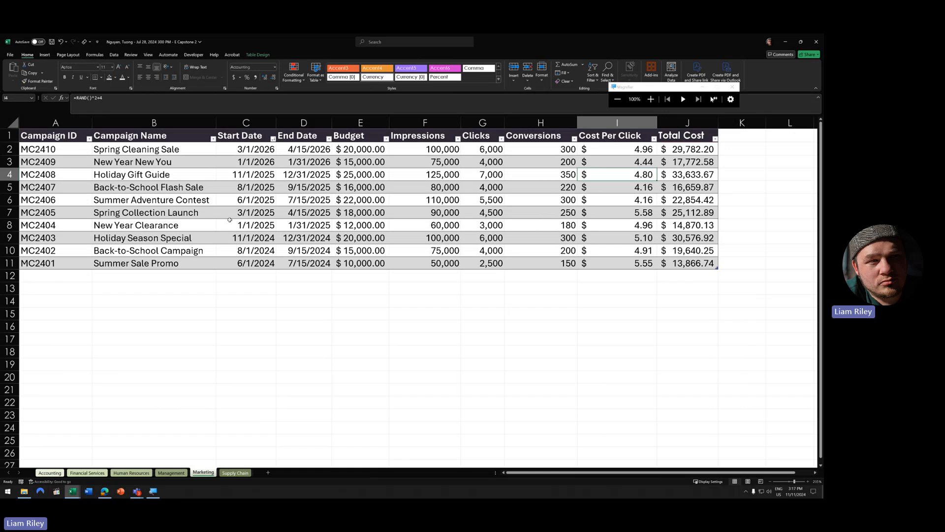
- Bring up thumbnails of the open workbooks, dismiss them, and show them again
left_click(73, 491)
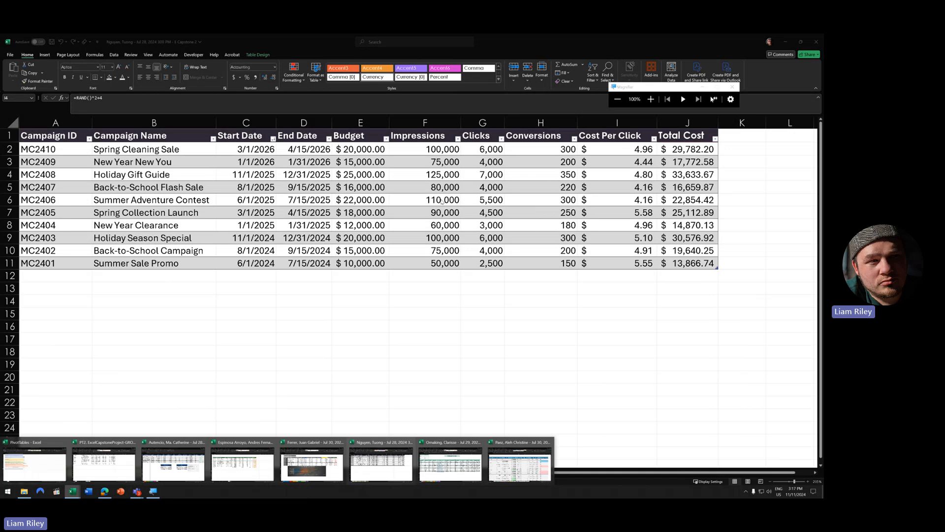
left_click(259, 182)
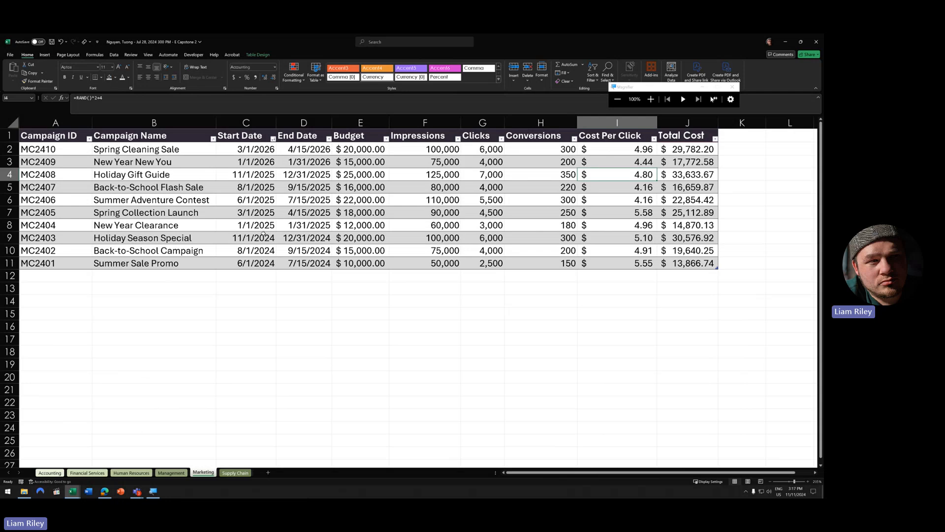
left_click(72, 491)
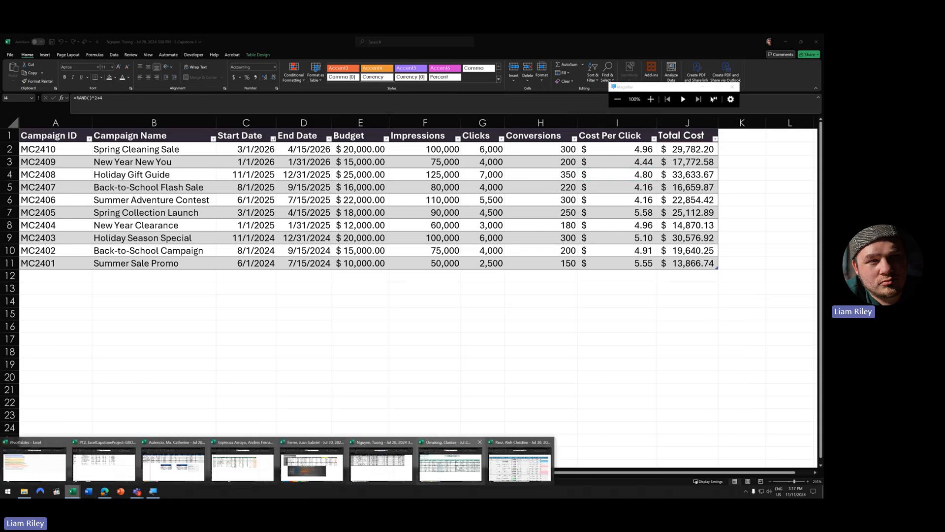
- Open the next workbook's Marketing sheet and select its pivot rows down to Grand Total and the Campaign Program chart
left_click(460, 475)
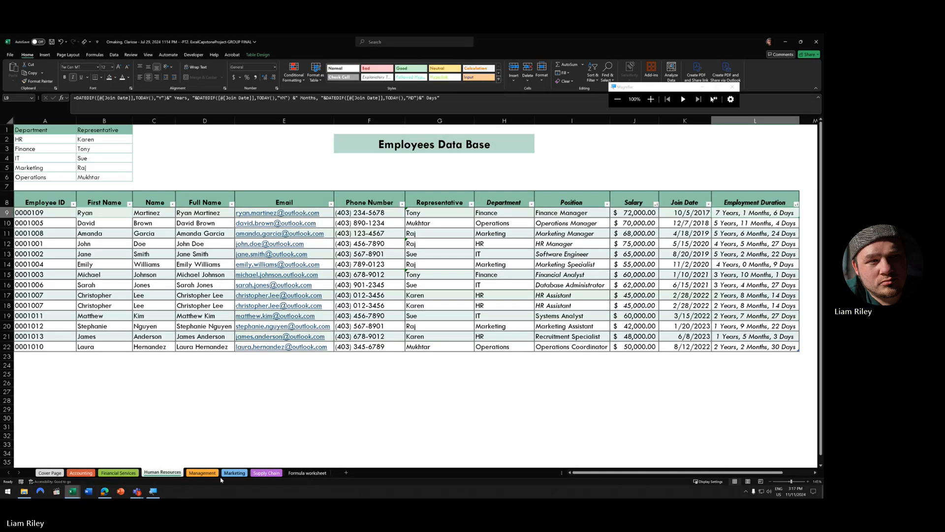
left_click(233, 474)
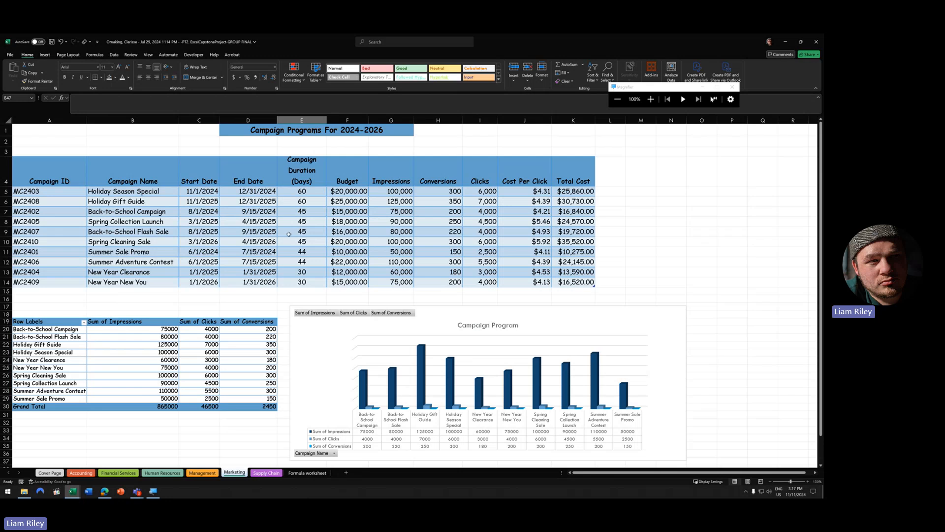
scroll(188, 298, "down", 1)
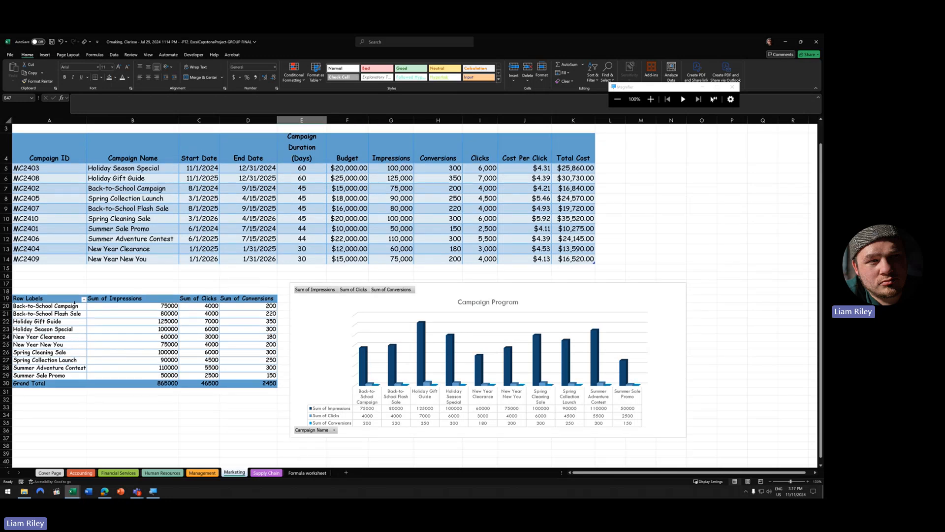
left_click_drag(68, 313, 253, 382)
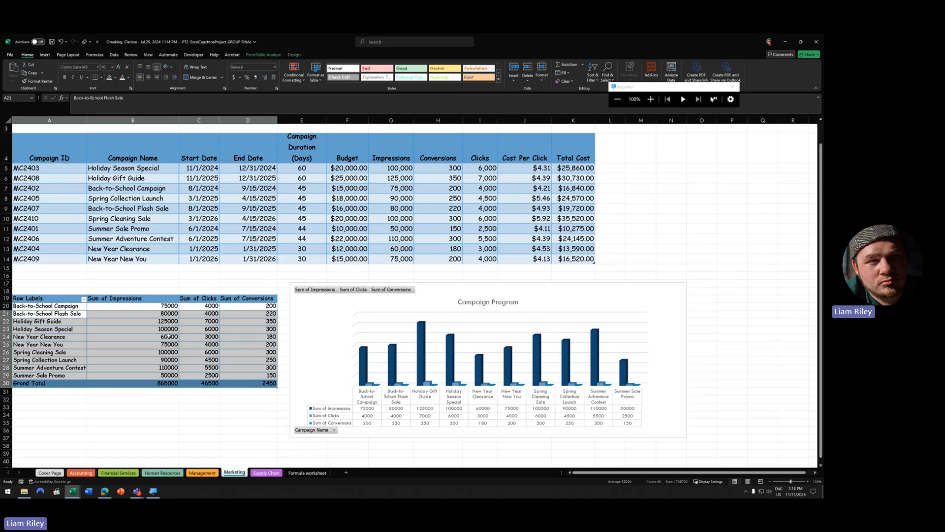
left_click(315, 322)
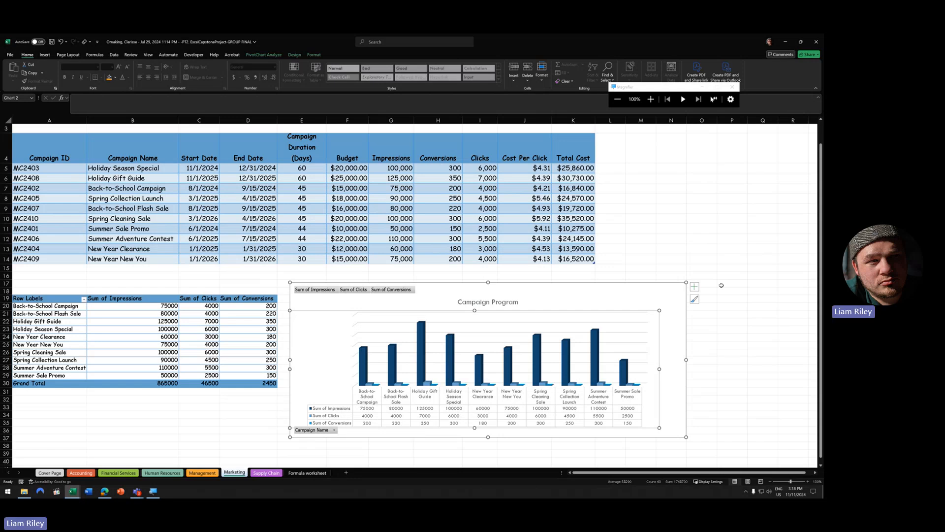
left_click(694, 286)
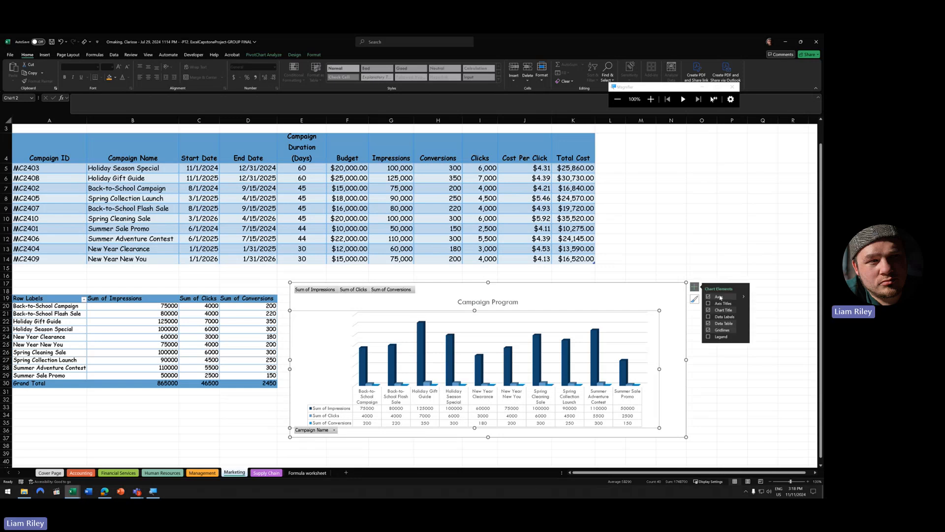
left_click(709, 324)
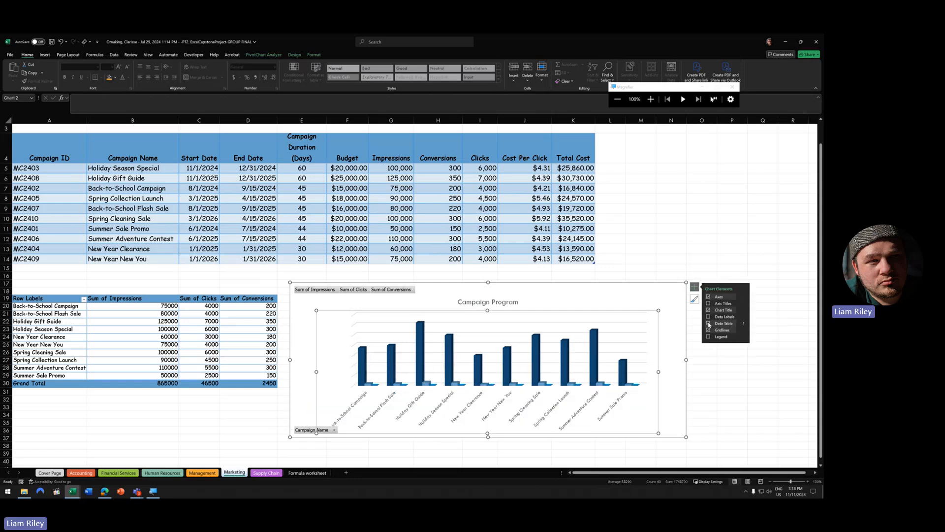
left_click(709, 323)
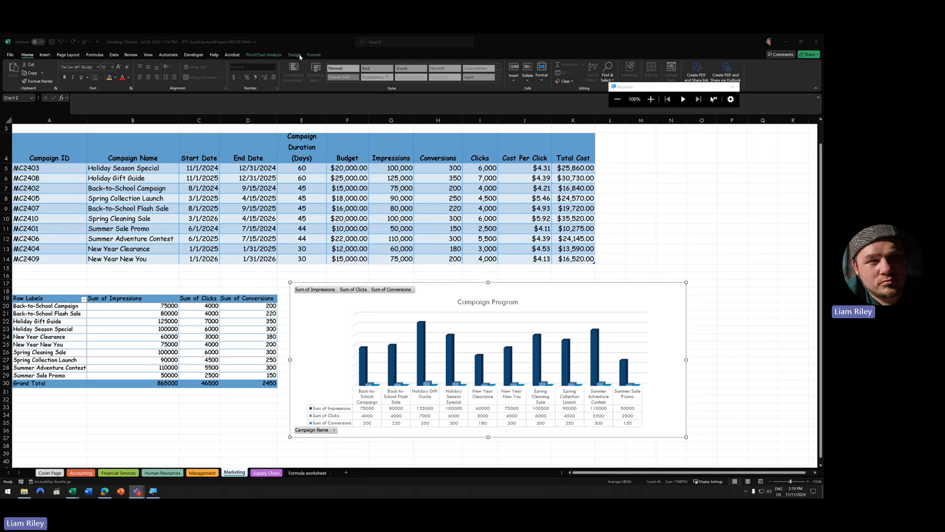
left_click(314, 55)
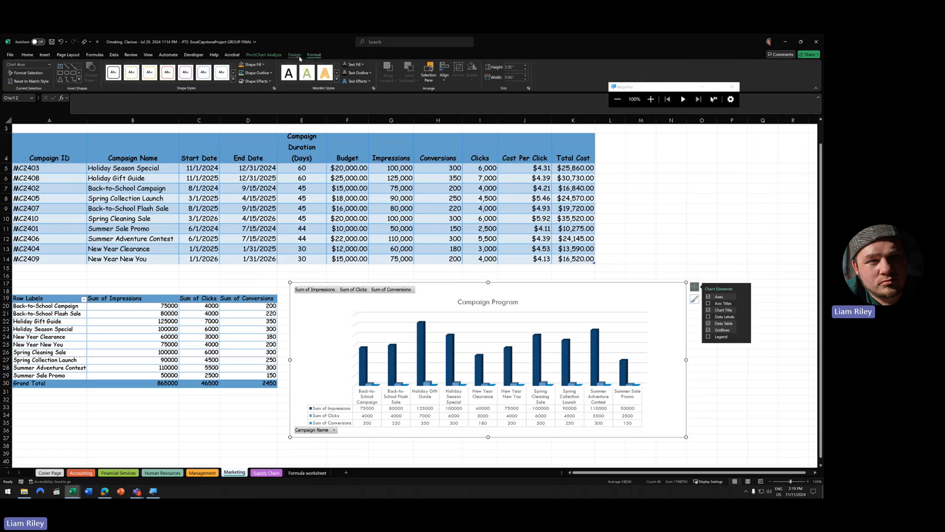
left_click(299, 56)
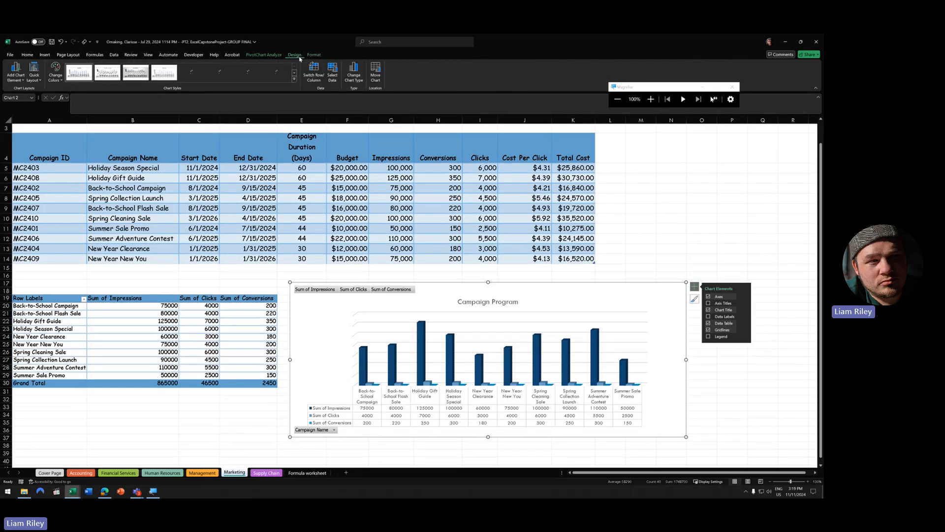
left_click(337, 83)
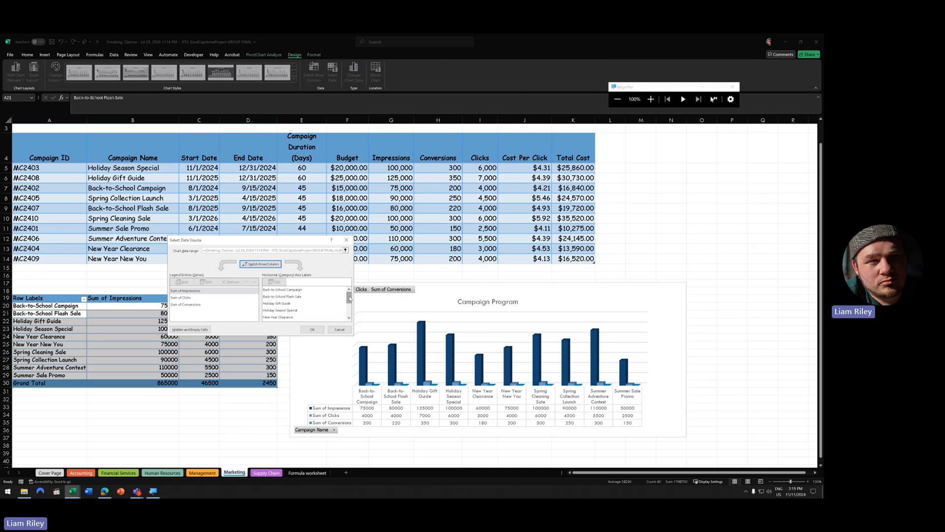
left_click(226, 291)
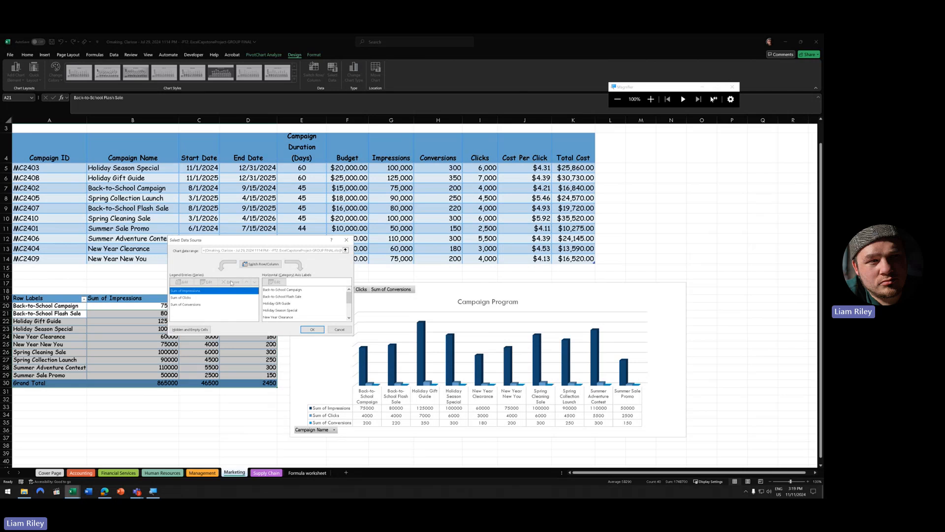
left_click(261, 265)
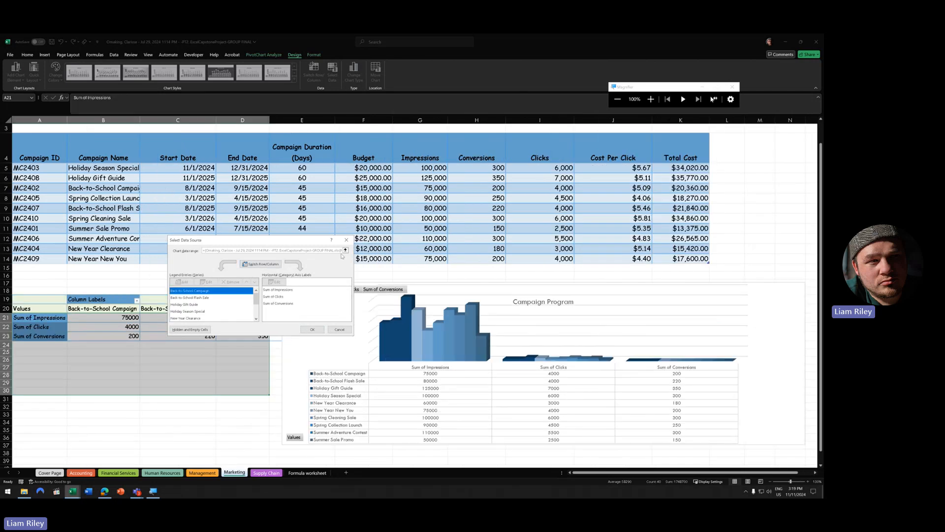
left_click(272, 265)
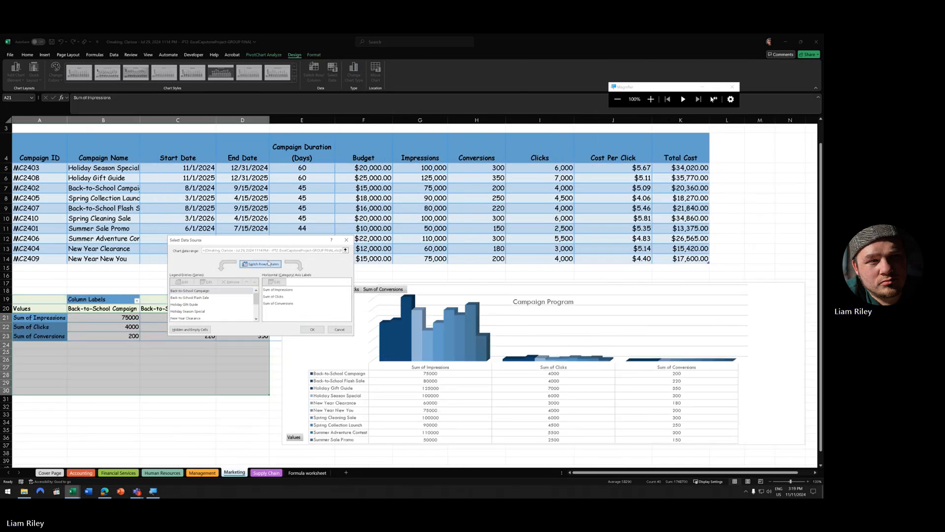
left_click(346, 240)
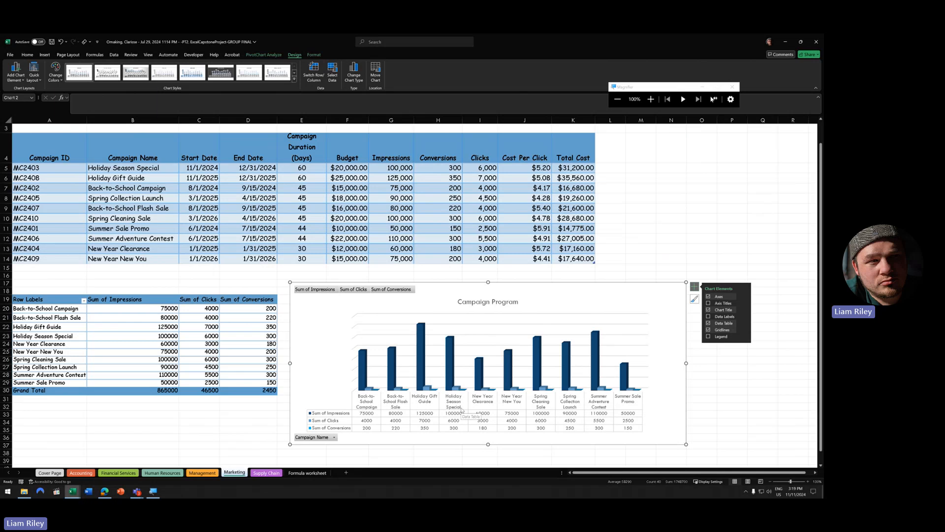
left_click(684, 222)
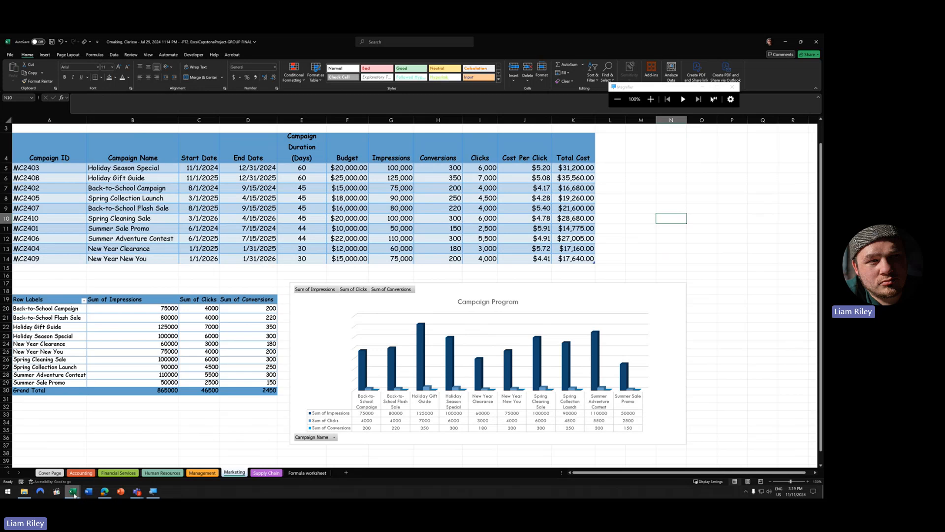
- Close the media player and open the last classmate's workbook on its Marketing sheet
left_click(57, 491)
mouse_move(74, 492)
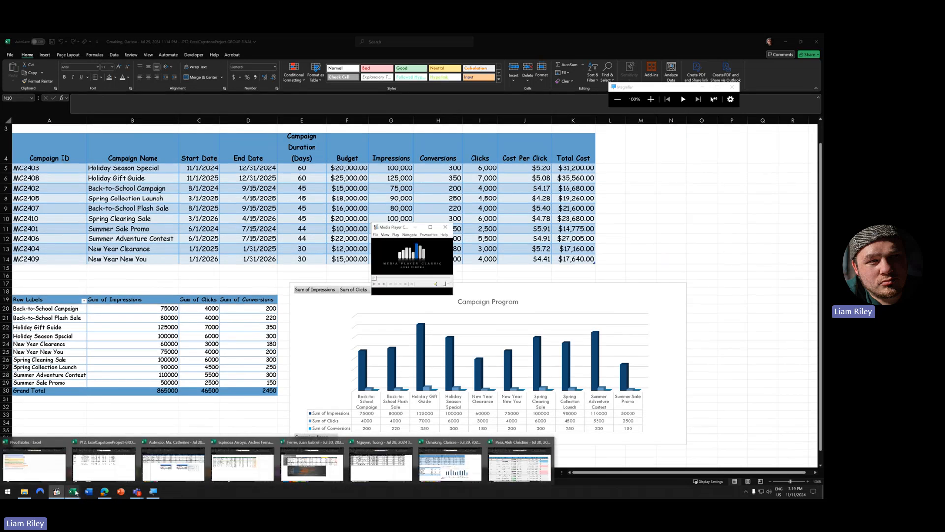
left_click(445, 227)
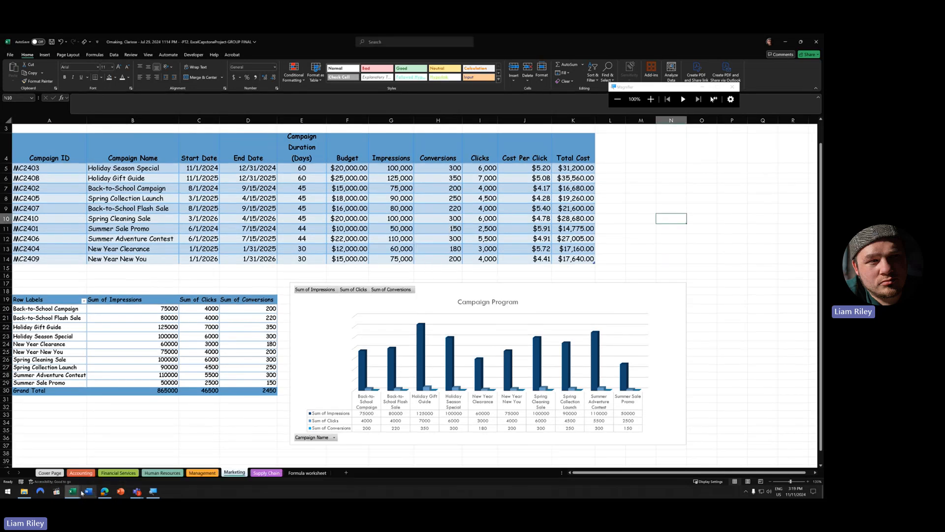
mouse_move(72, 494)
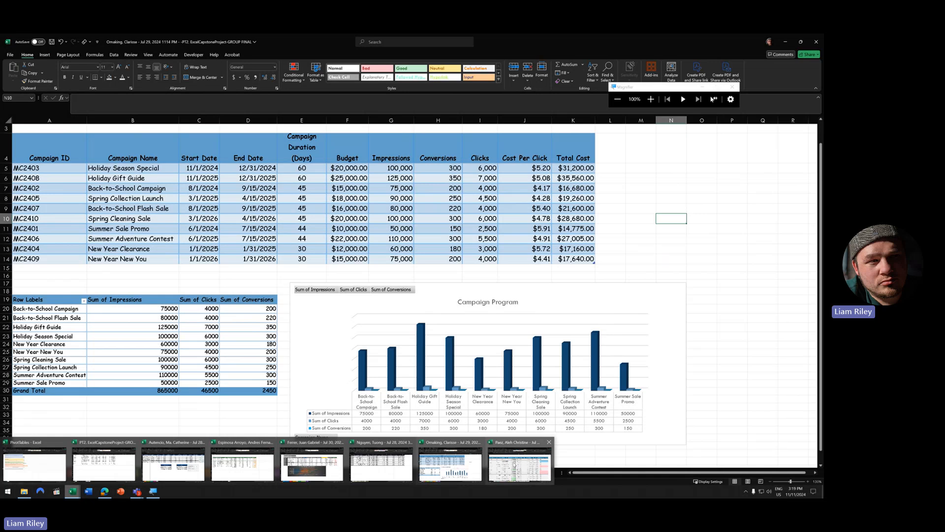
left_click(519, 466)
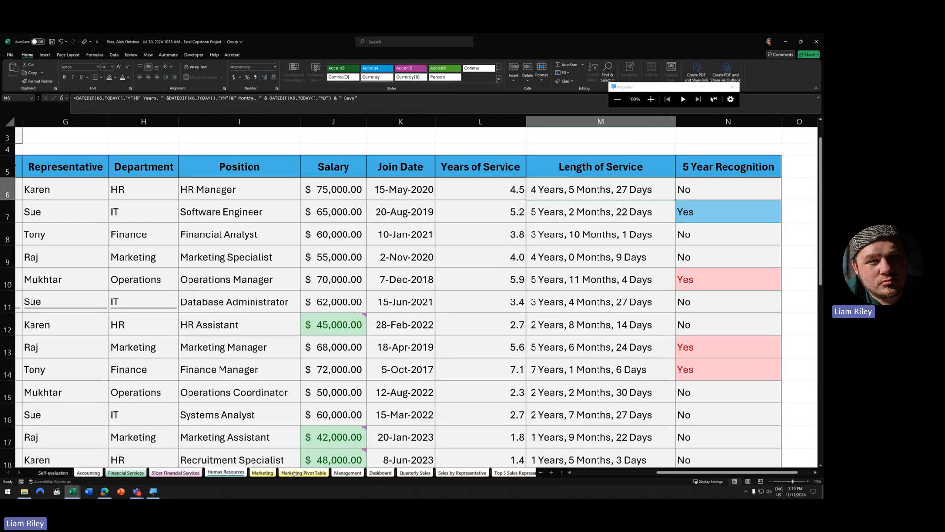
left_click(262, 472)
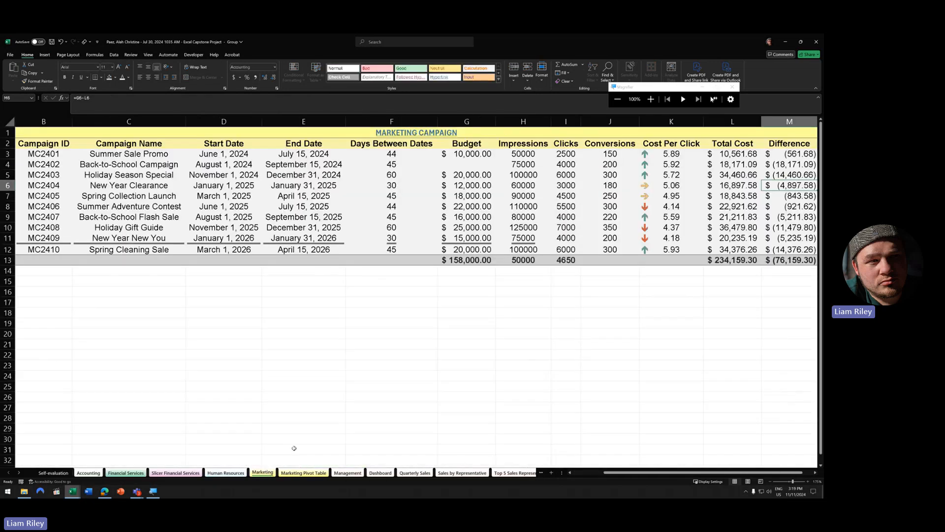
- Zoom out and check campaign cells H10, E6, G4, B11, G11 and J11
left_click(770, 482)
left_click(770, 482)
left_click(770, 481)
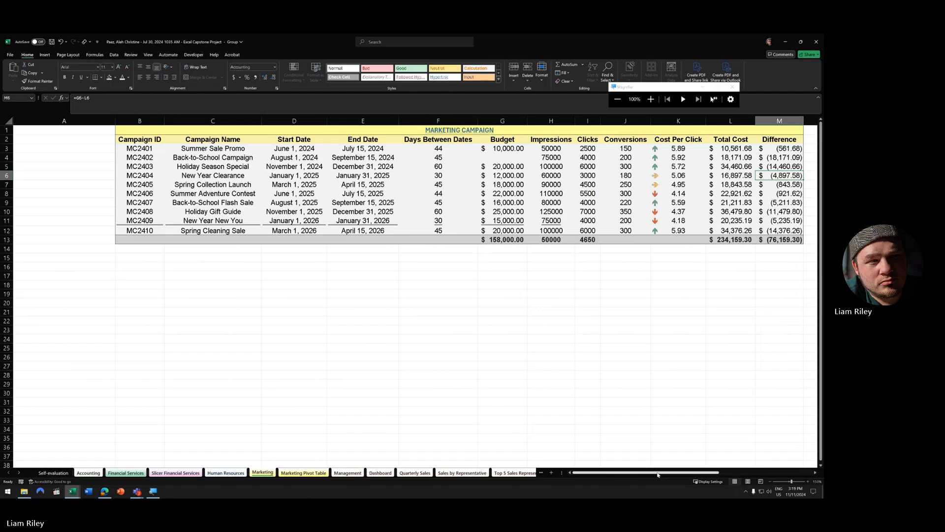
mouse_move(658, 472)
left_mouse_down()
mouse_move(707, 473)
mouse_move(632, 473)
mouse_move(676, 473)
left_mouse_up()
left_click(460, 212)
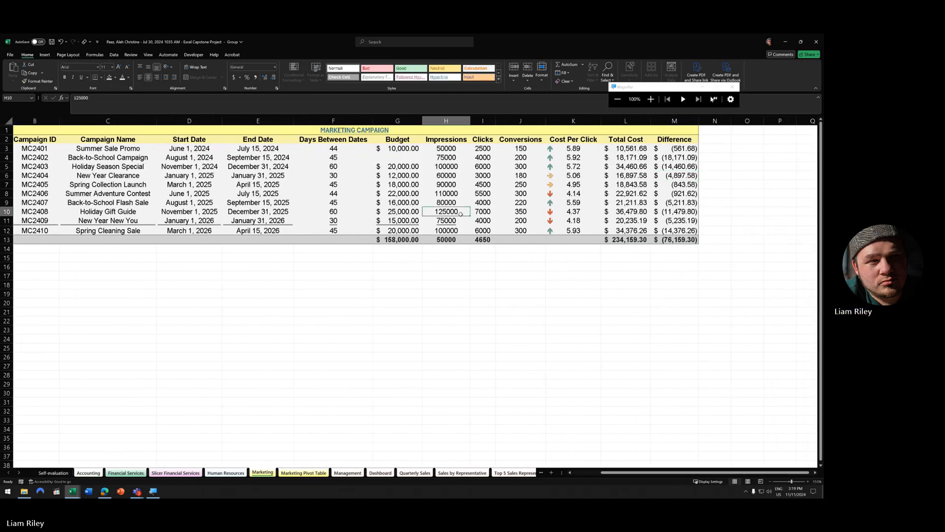
left_click(274, 175)
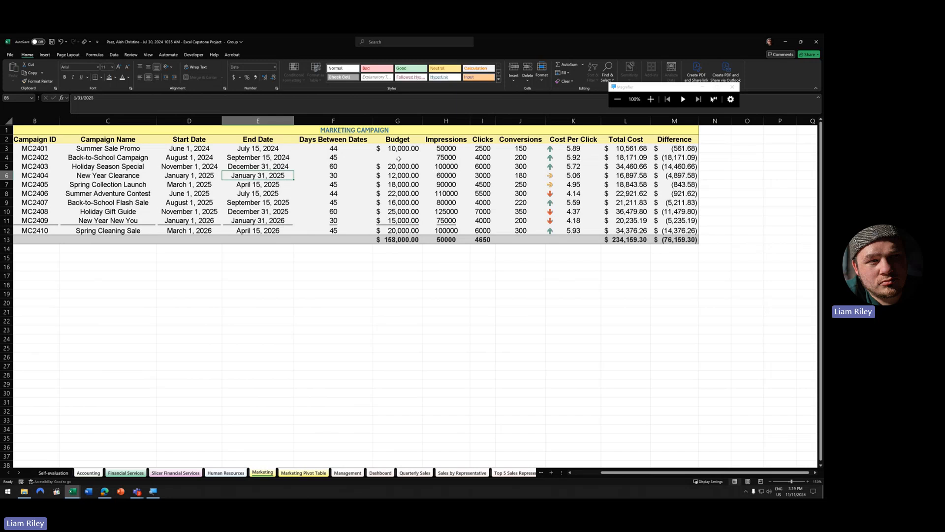
left_click(397, 159)
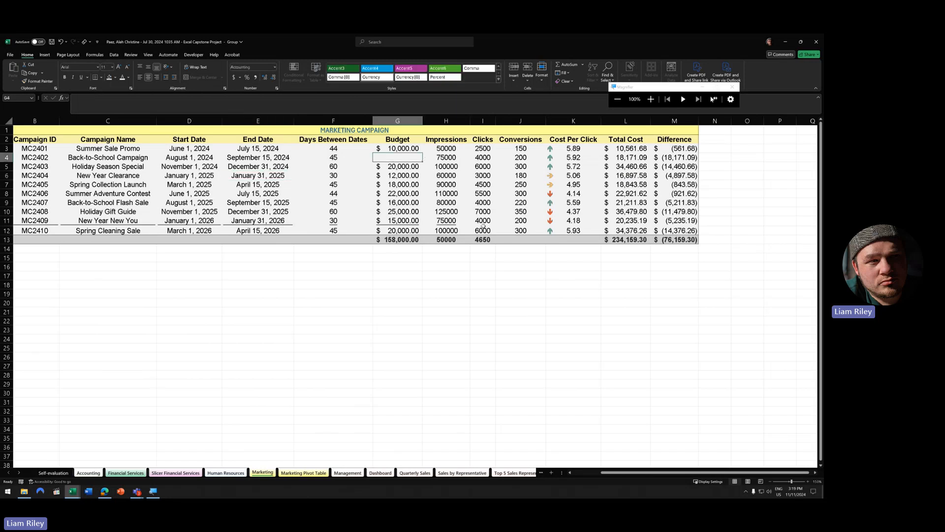
left_click(49, 220)
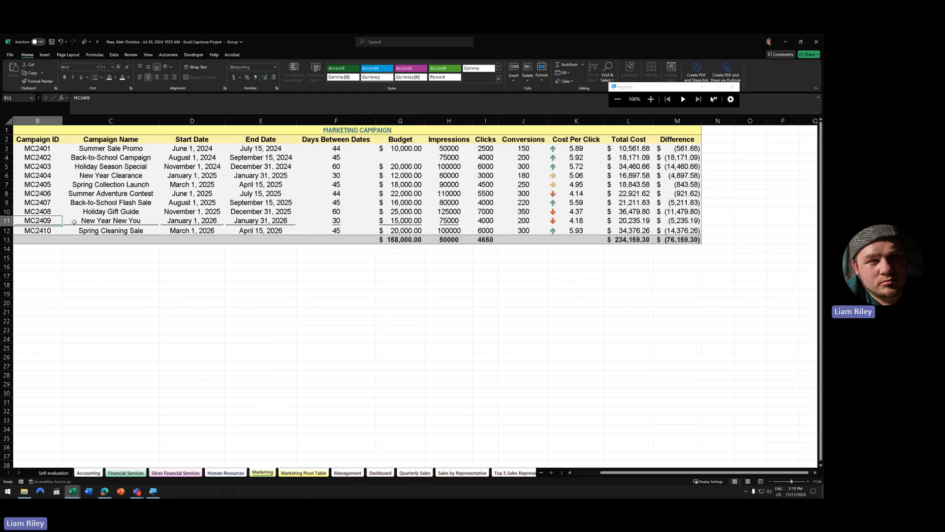
mouse_move(73, 221)
left_mouse_down()
mouse_move(408, 203)
mouse_move(408, 215)
left_mouse_up()
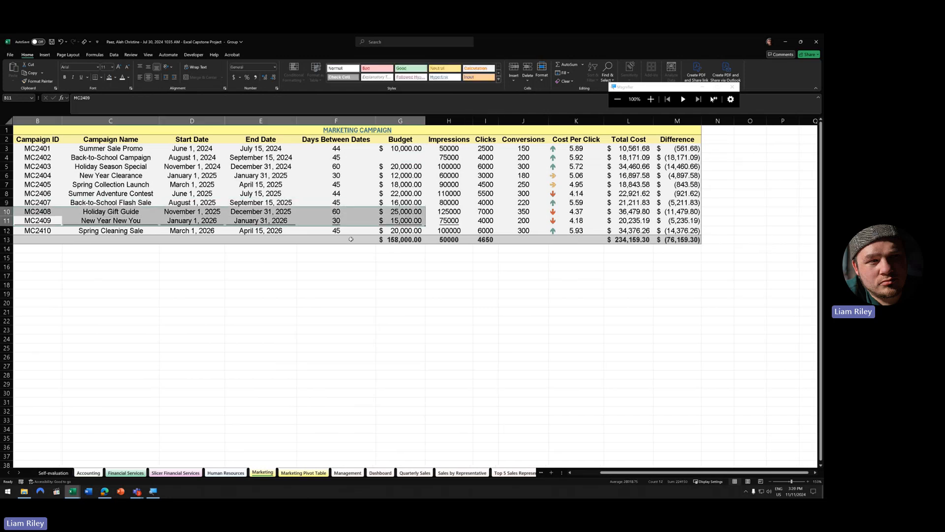
left_click(417, 221)
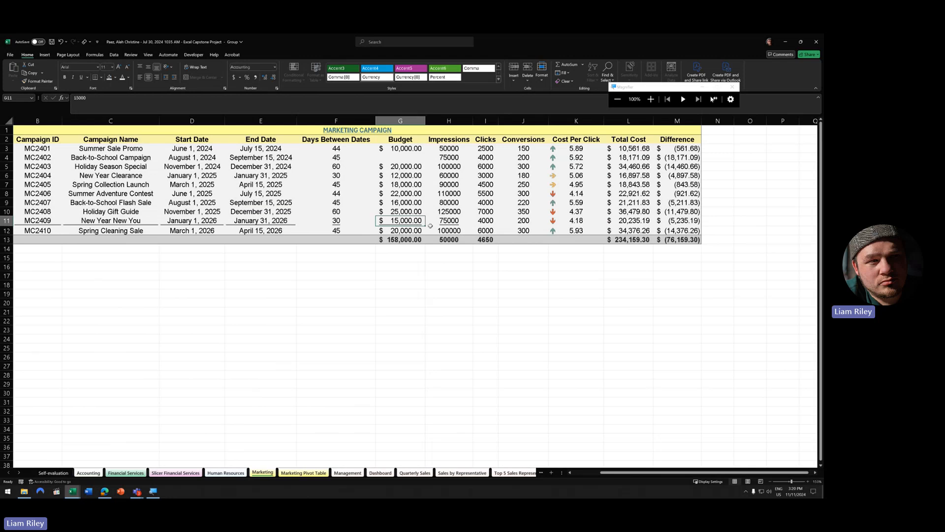
left_click(514, 222)
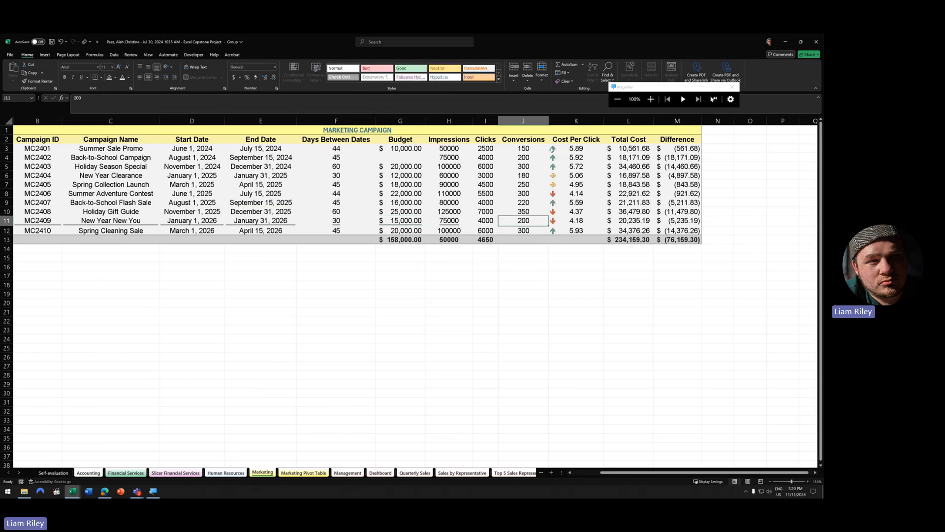
- Review the formulas in K3:K12, L3:L12 and M3:M12, then go to the Marketing Pivot Table sheet
left_click_drag(562, 149, 574, 230)
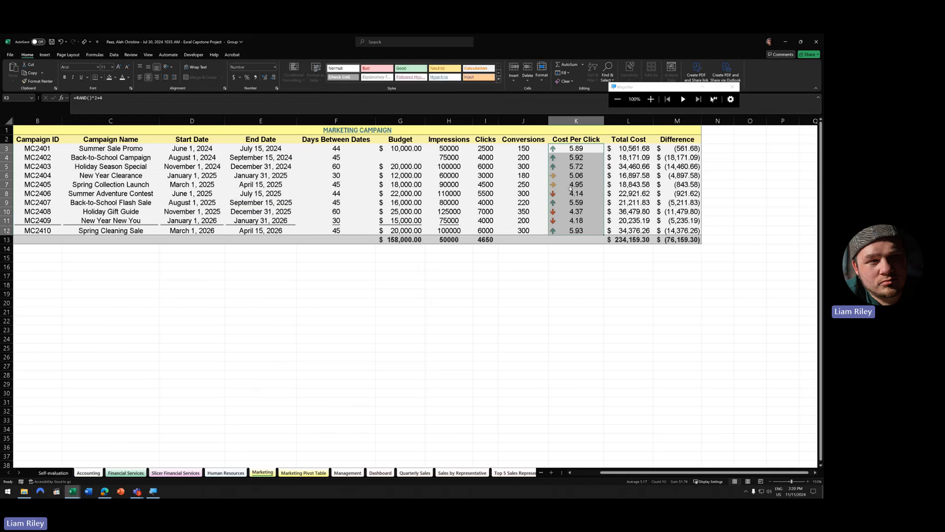
left_click_drag(566, 149, 560, 231)
left_click_drag(626, 148, 626, 230)
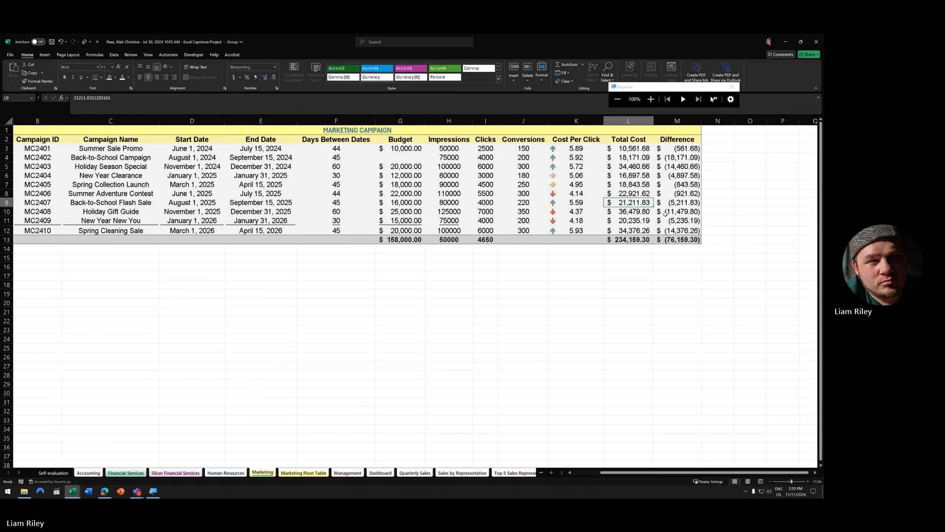
left_click_drag(676, 148, 678, 240)
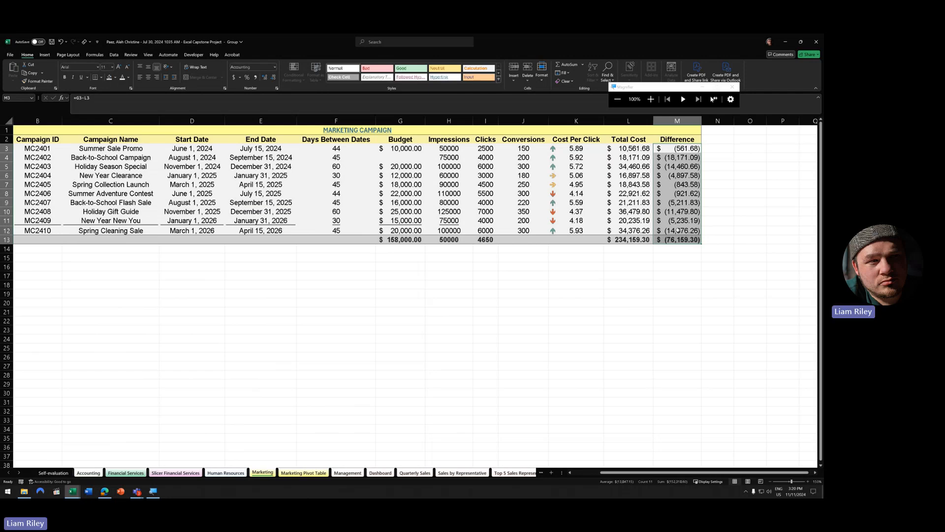
left_click(749, 230)
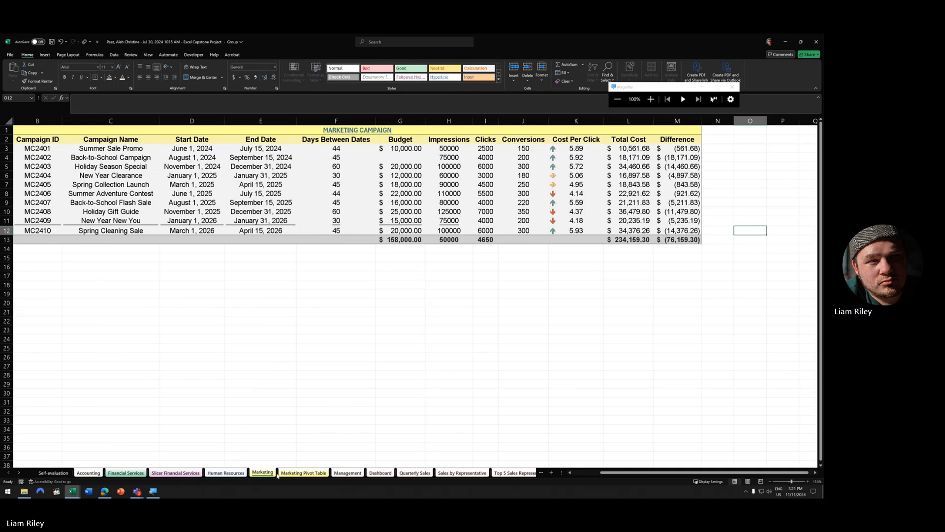
left_click(297, 473)
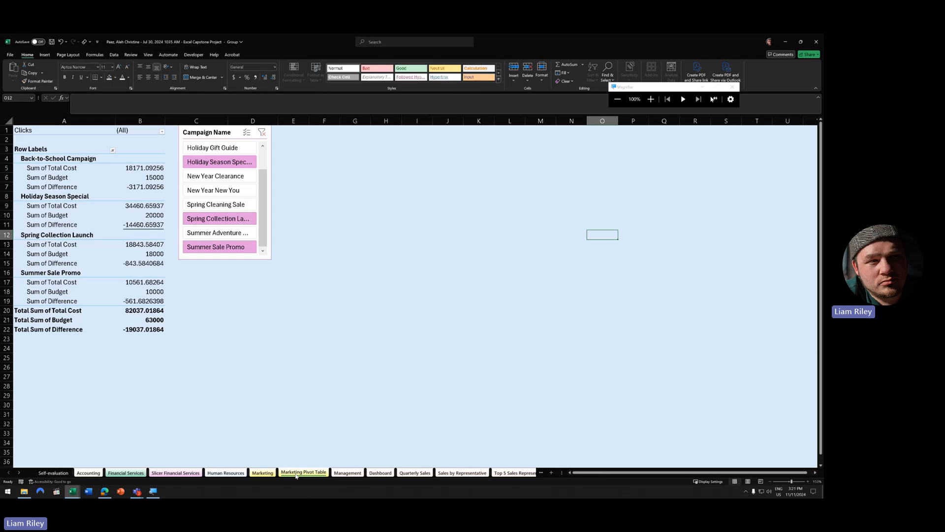
- Check the Sum of Difference row label in A7, then show thumbnails of the open workbooks
left_click(106, 187)
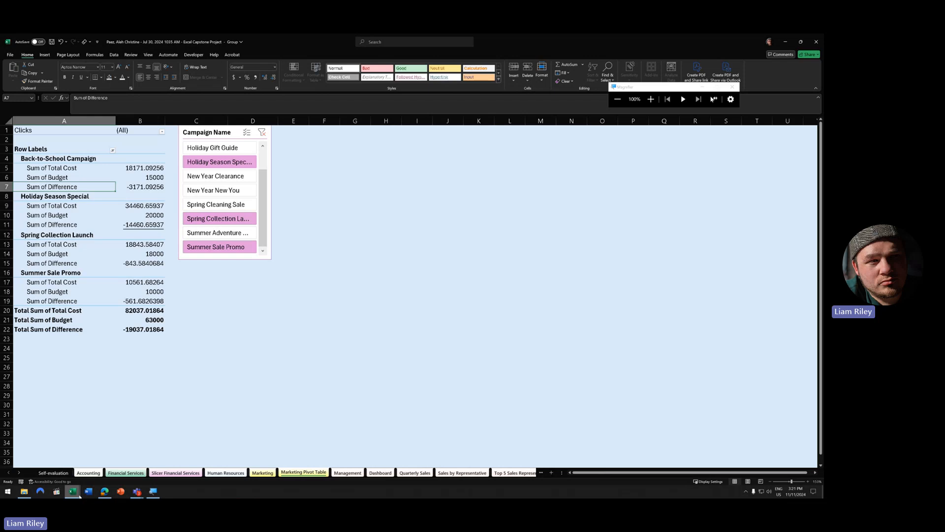
left_click(78, 493)
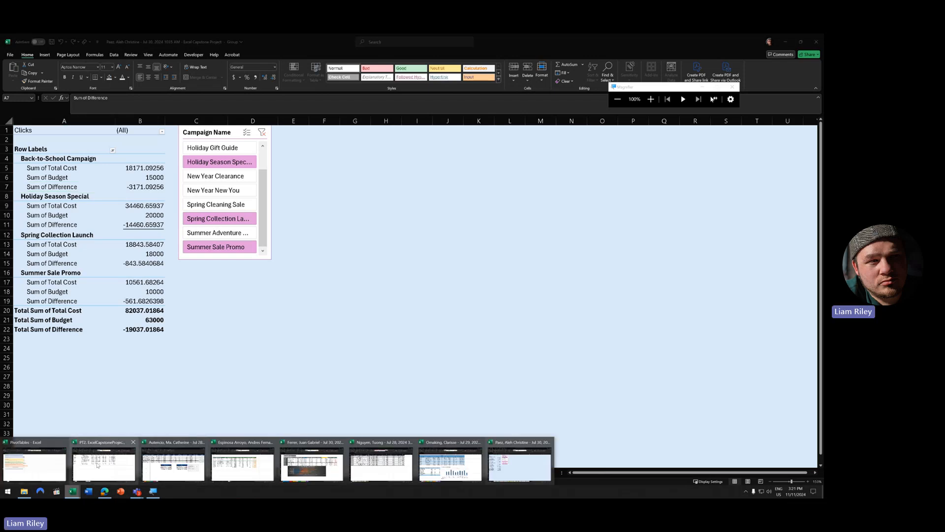
- Open the PT2 workbook's Supppppply Chain sheet and read the comment on Product ID cell I3
left_click(97, 464)
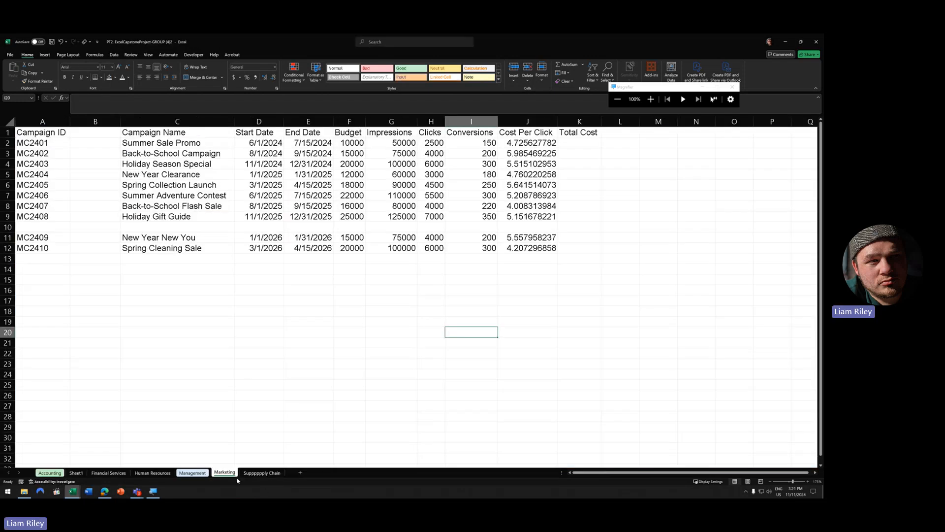
left_click(261, 474)
scroll(192, 256, "up", 4)
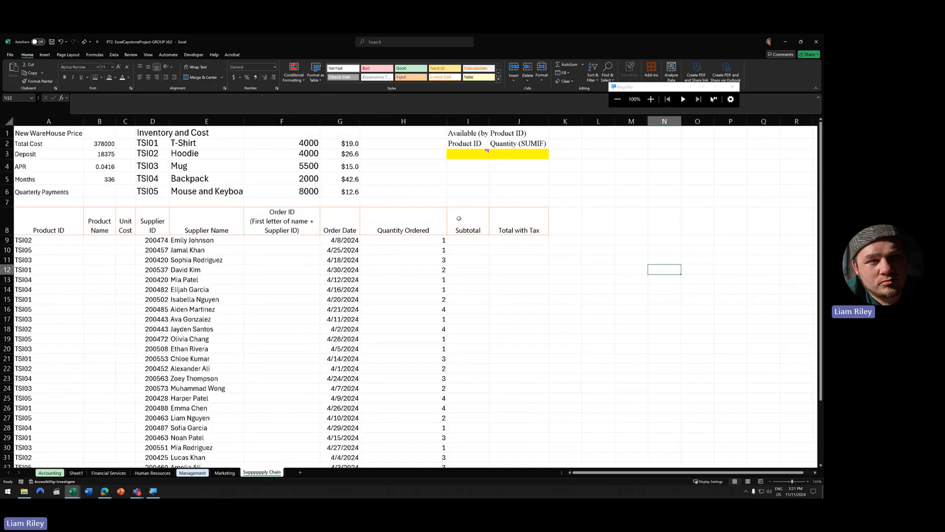
left_click(99, 192)
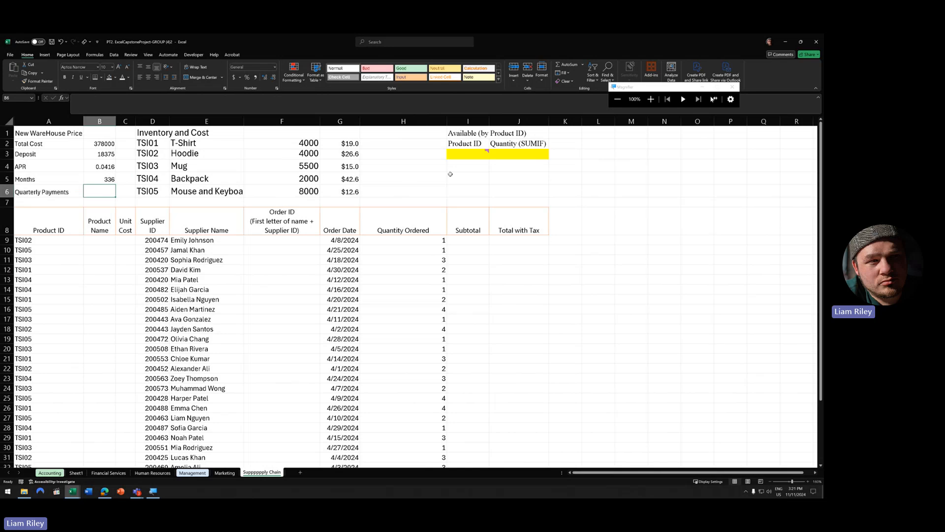
left_click(480, 154)
mouse_move(472, 155)
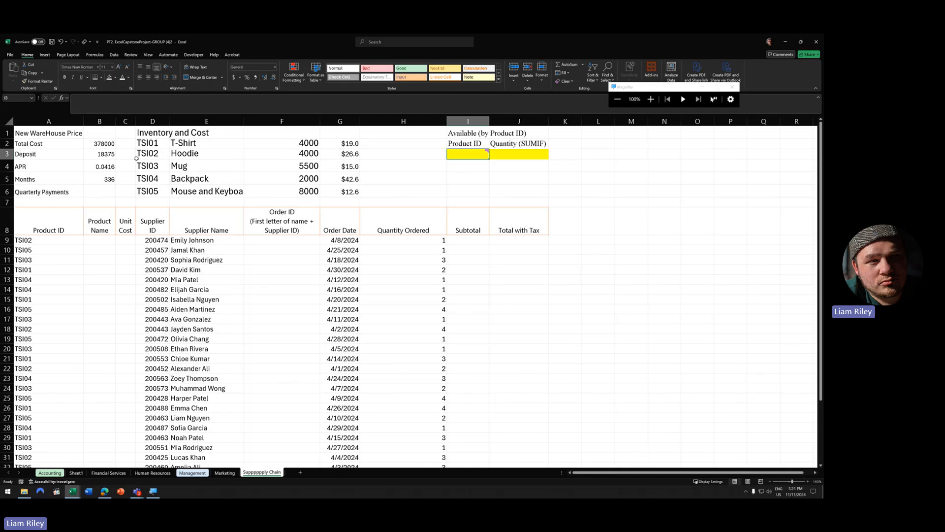
- Select product IDs TSI01 to TSI05, then select cell I3 under the Product ID heading
left_click_drag(148, 143, 157, 198)
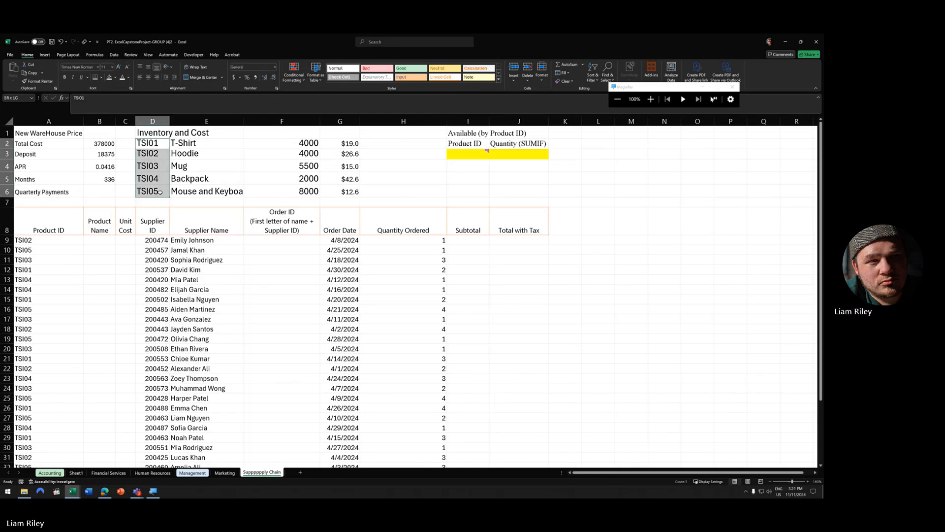
left_click(467, 146)
left_click(467, 151)
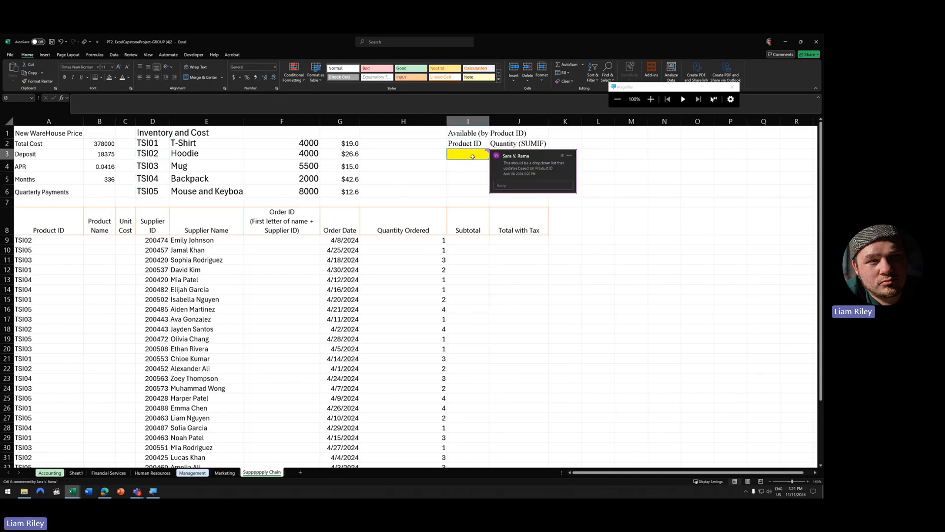
- Add List data validation to I3 with source =$D$2:$D$6 and test it by choosing TSI03
left_click(114, 55)
left_click(384, 118)
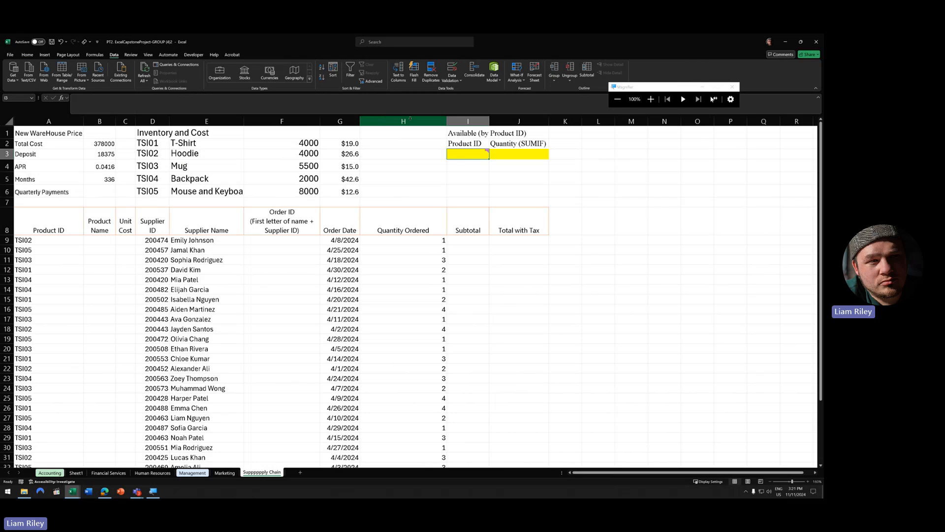
left_click(453, 80)
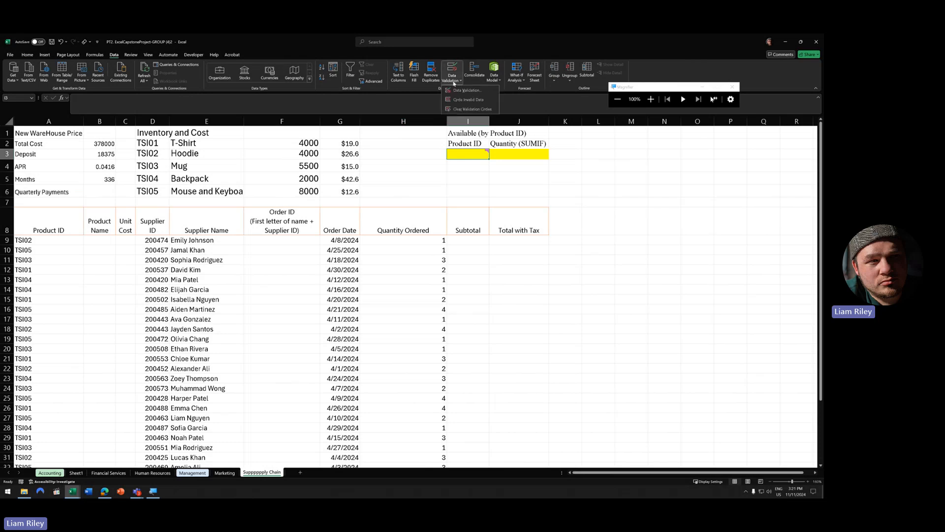
left_click(466, 91)
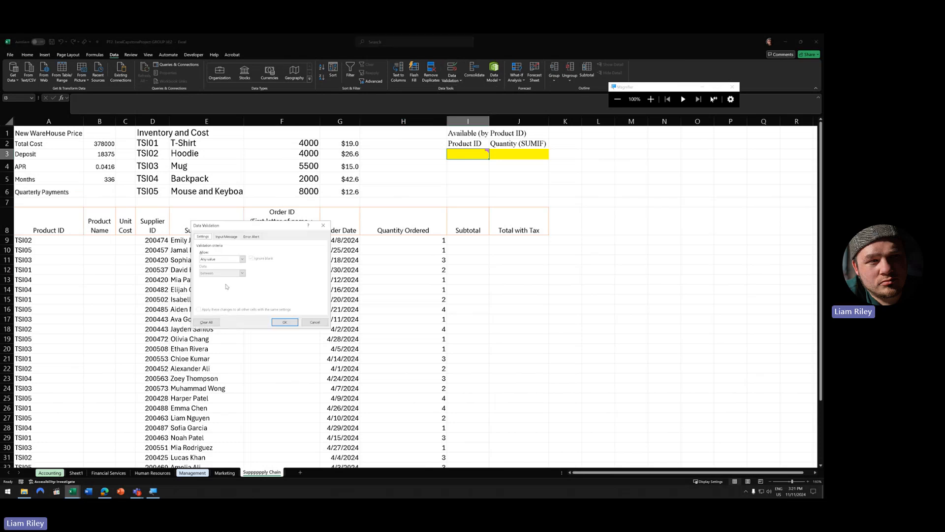
left_click(231, 259)
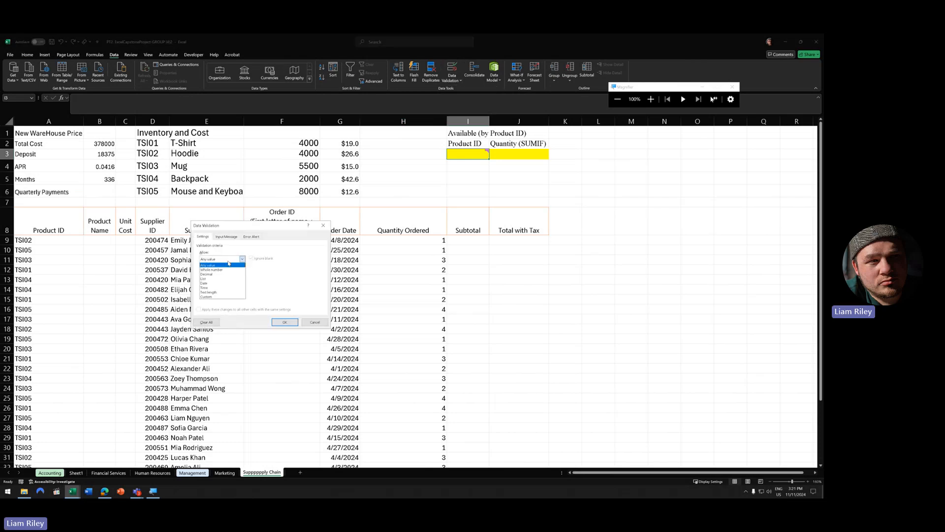
left_click(209, 278)
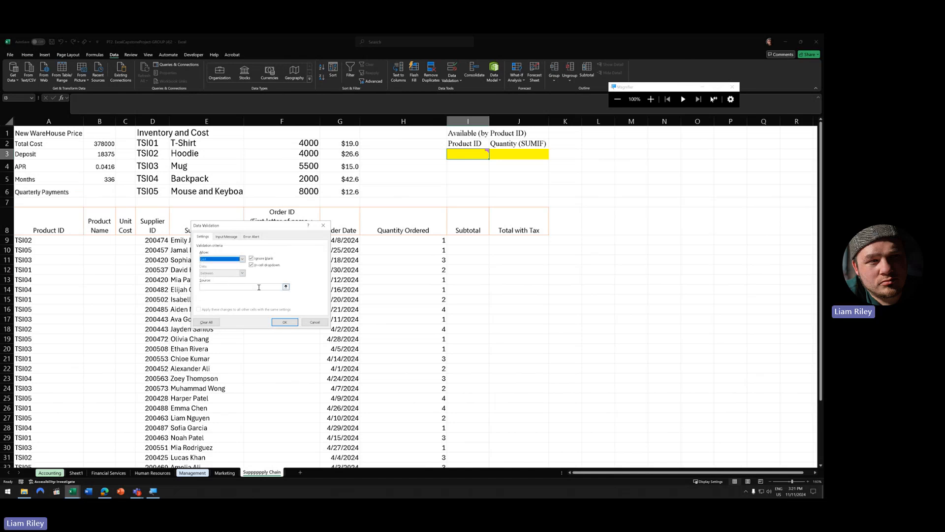
left_click(286, 287)
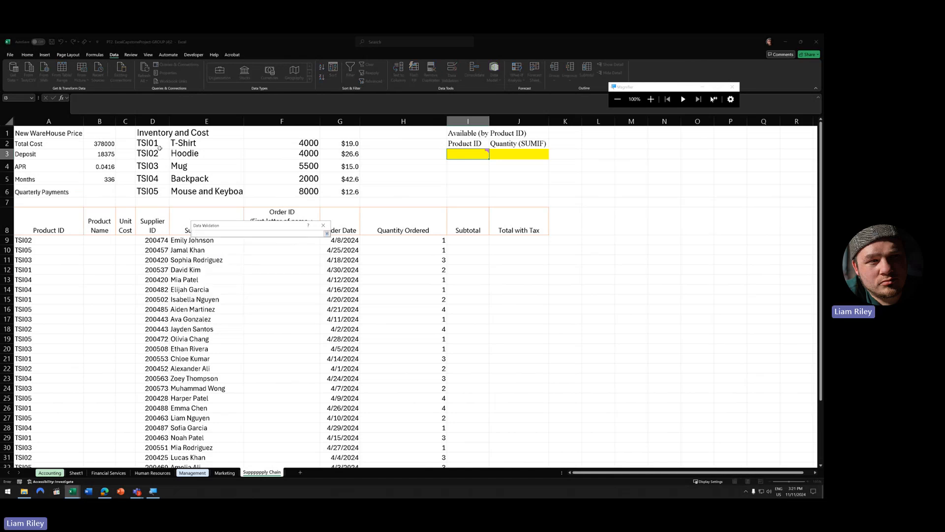
left_click_drag(156, 144, 157, 193)
left_click(326, 233)
left_click(285, 322)
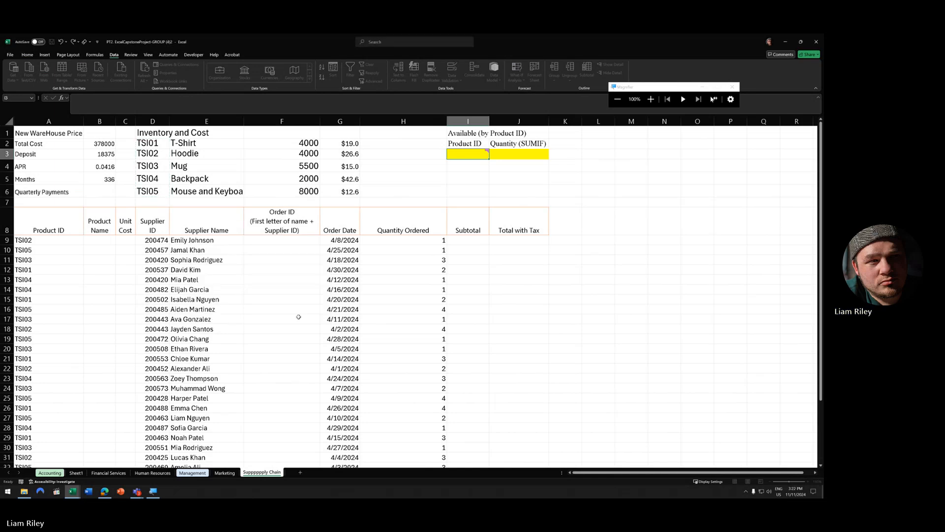
left_click(492, 156)
left_click(462, 174)
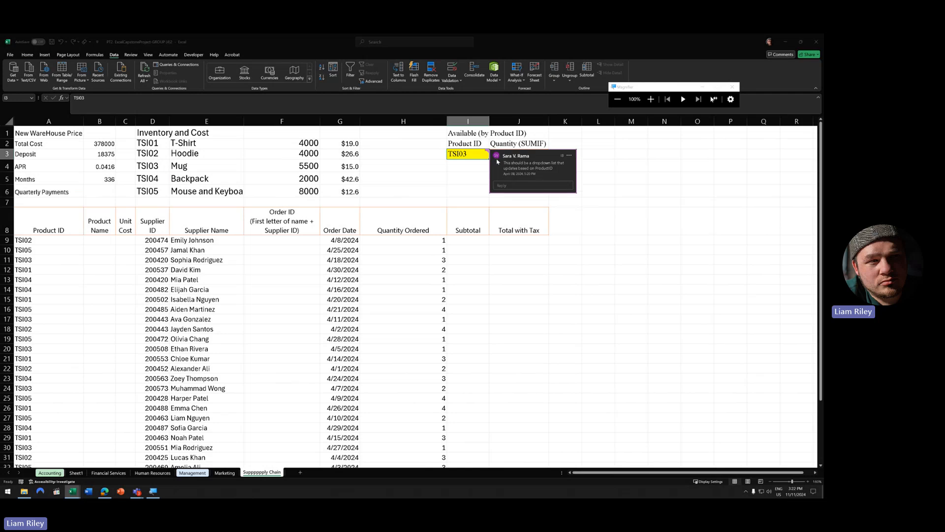
- Delete the comment thread on cell I3
left_click(608, 190)
mouse_move(483, 155)
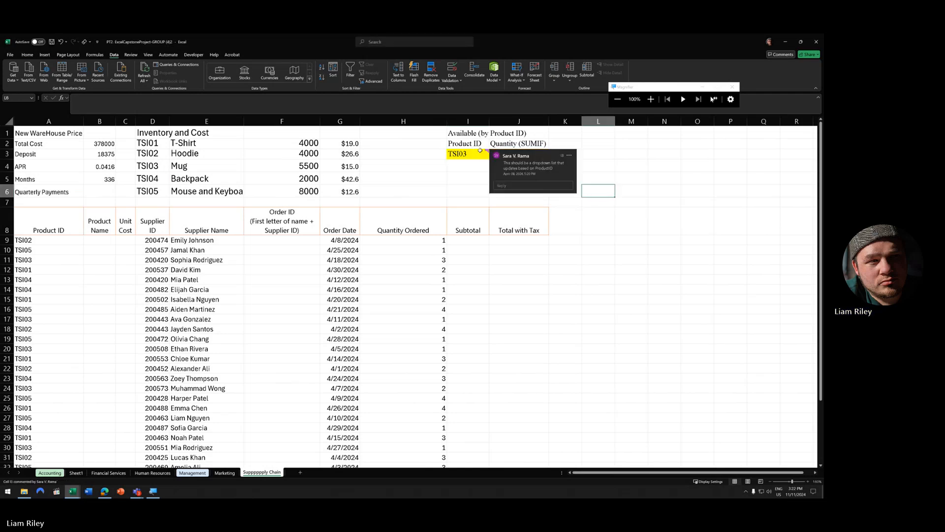
left_click(570, 155)
left_click(584, 166)
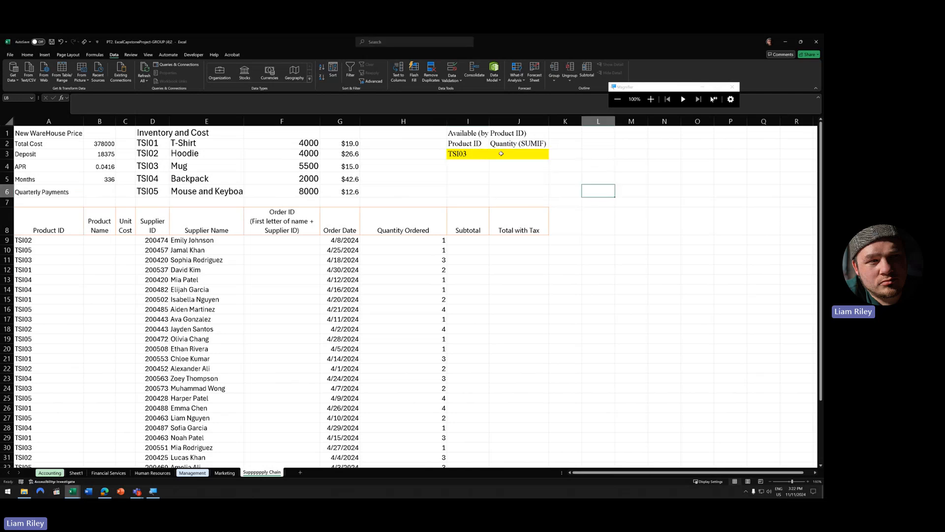
- Set I3's product ID to TSI01 and check the Quantity (SUMIF) cell J3
left_click(468, 153)
left_click(492, 156)
left_click(481, 185)
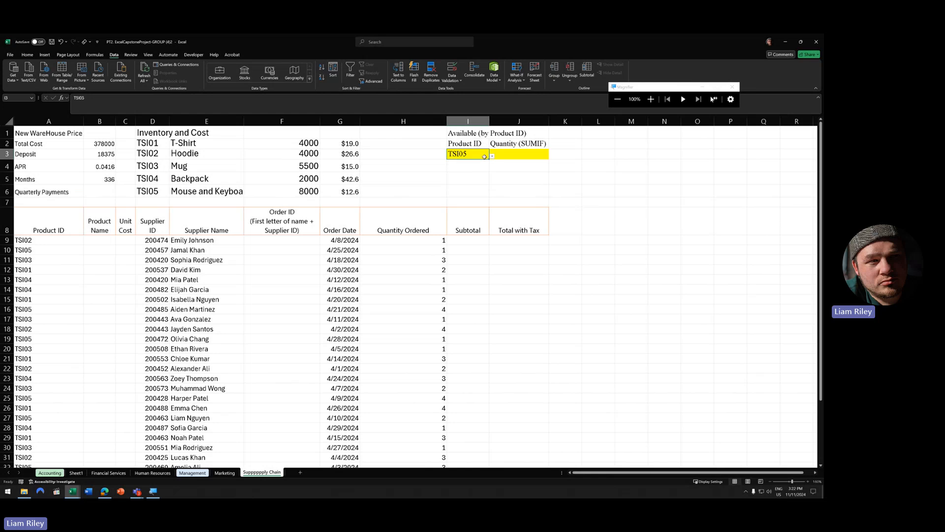
left_click(491, 156)
left_click(477, 154)
left_click(491, 156)
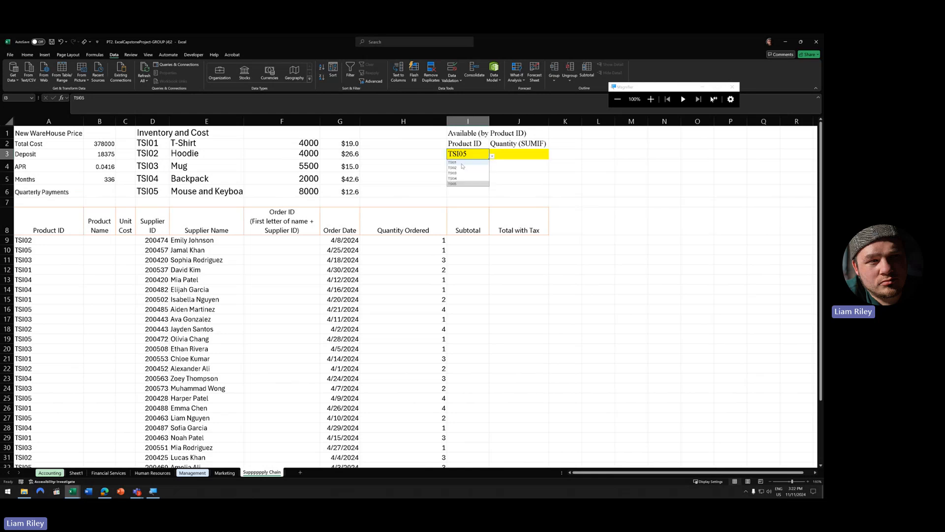
left_click(463, 163)
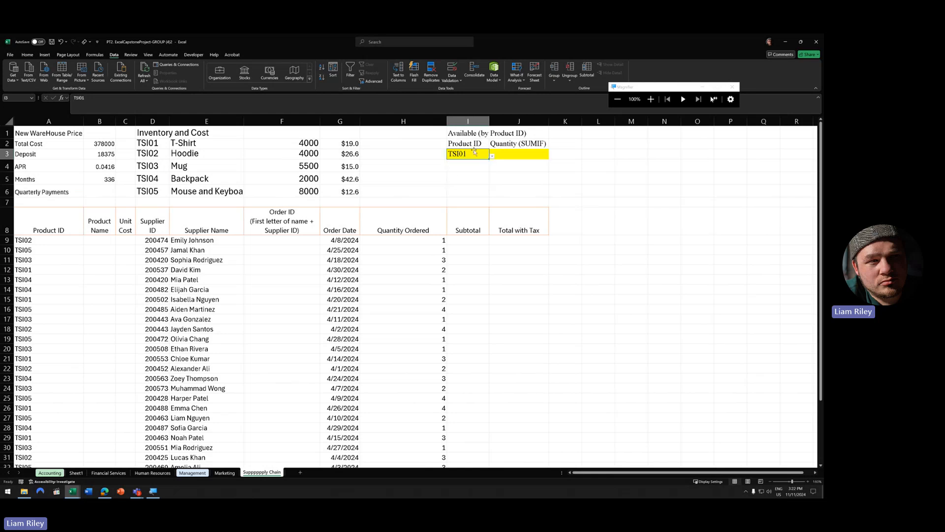
left_click(517, 146)
left_click(515, 156)
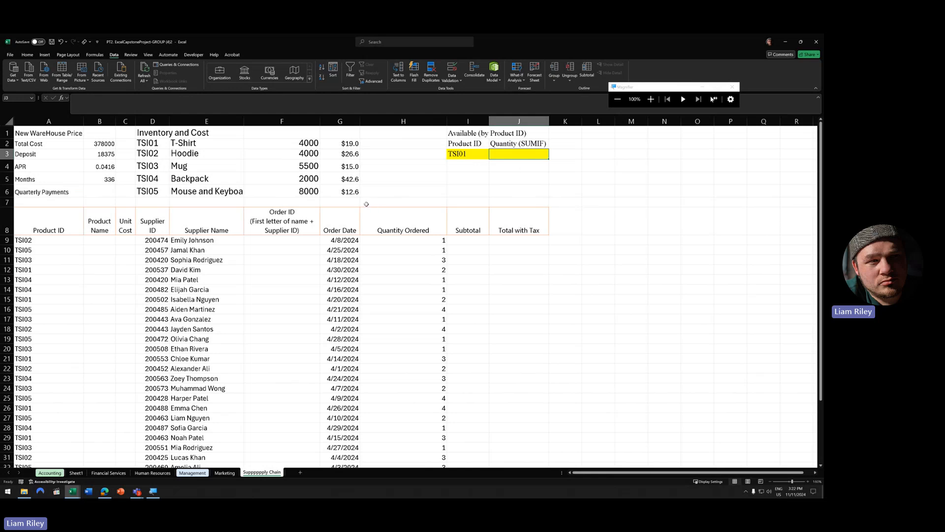
left_click_drag(532, 247, 540, 303)
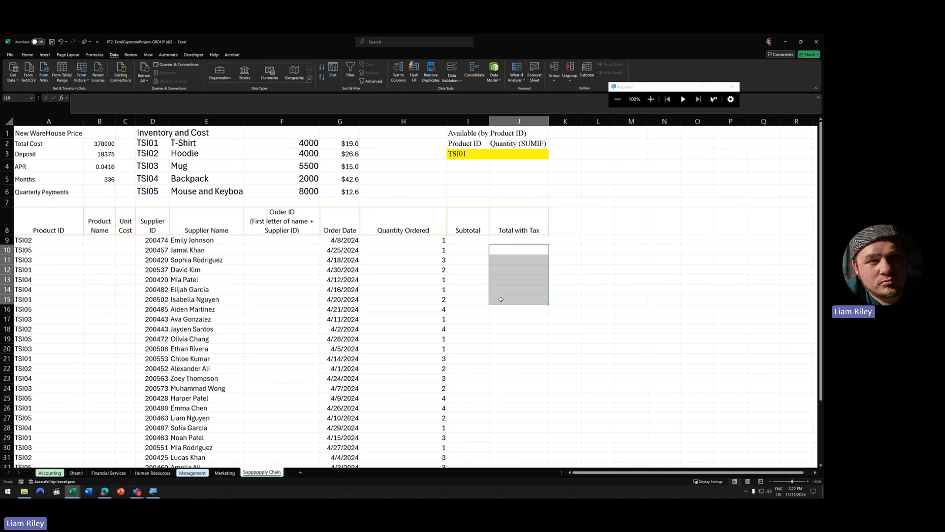
left_click(512, 231)
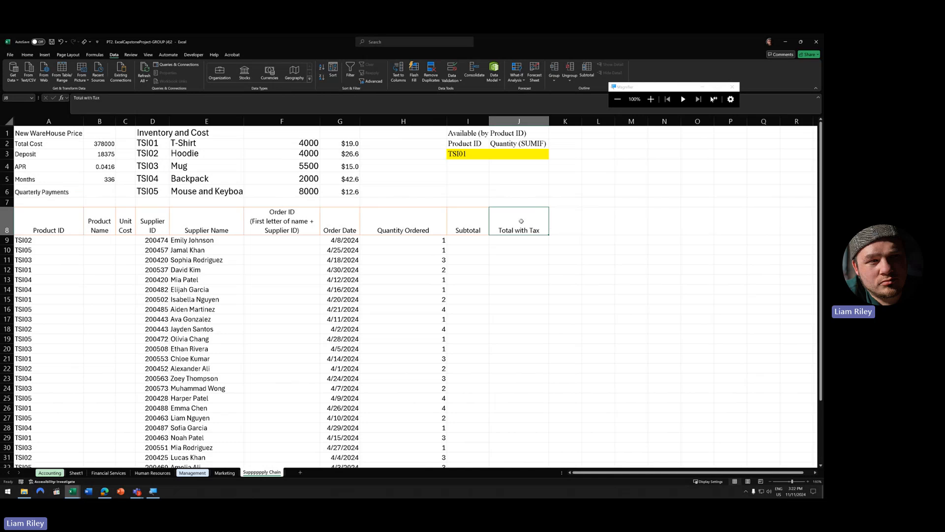
left_click(110, 171)
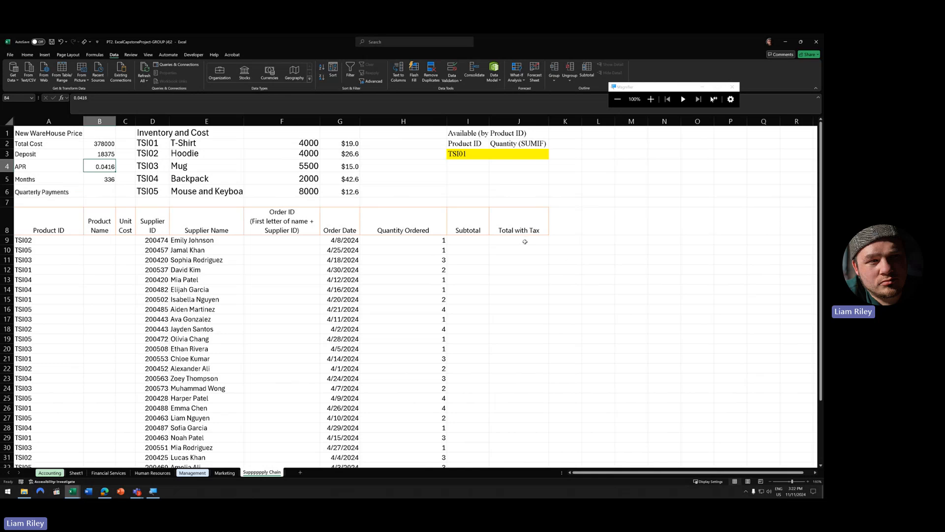
left_click(101, 194)
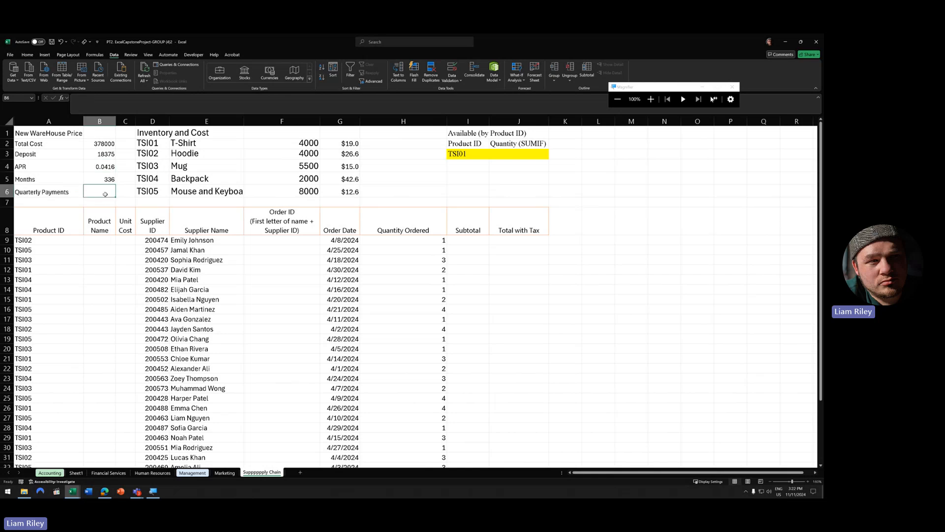
left_click(96, 166)
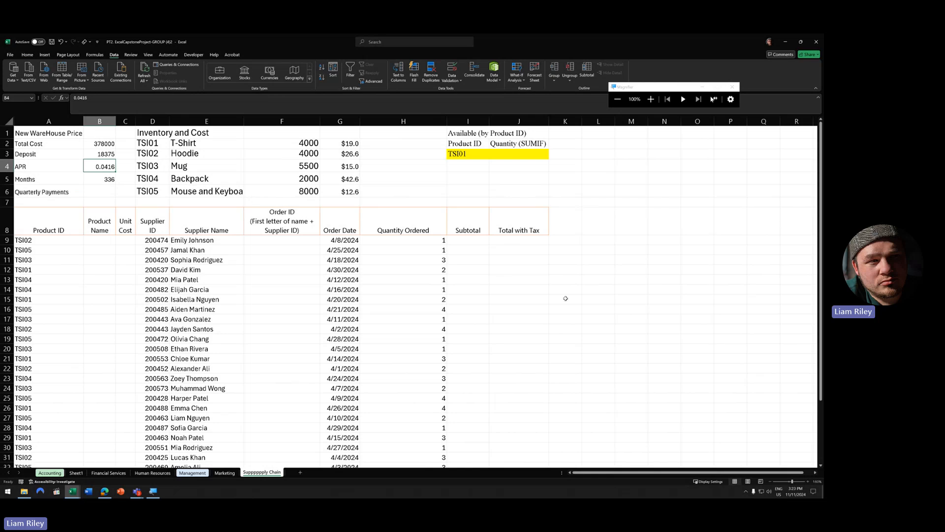
left_click_drag(527, 241, 533, 264)
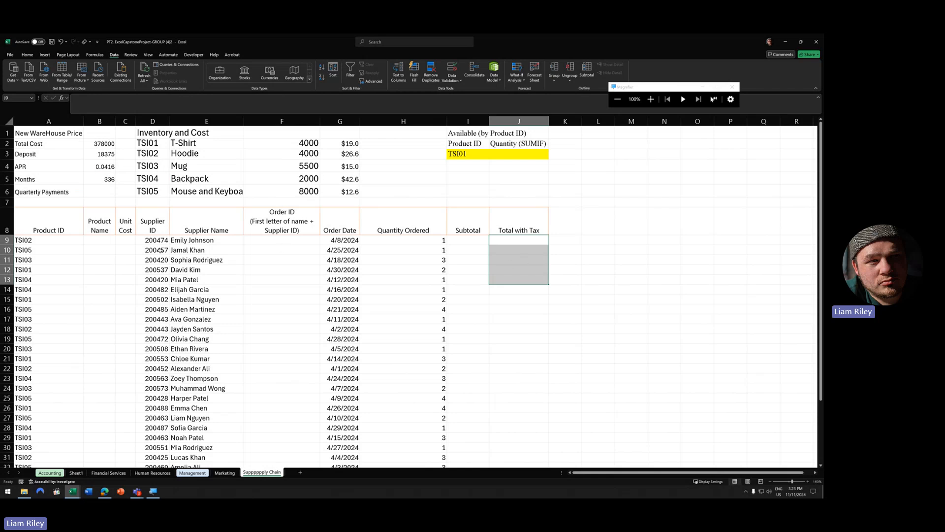
left_click(91, 241)
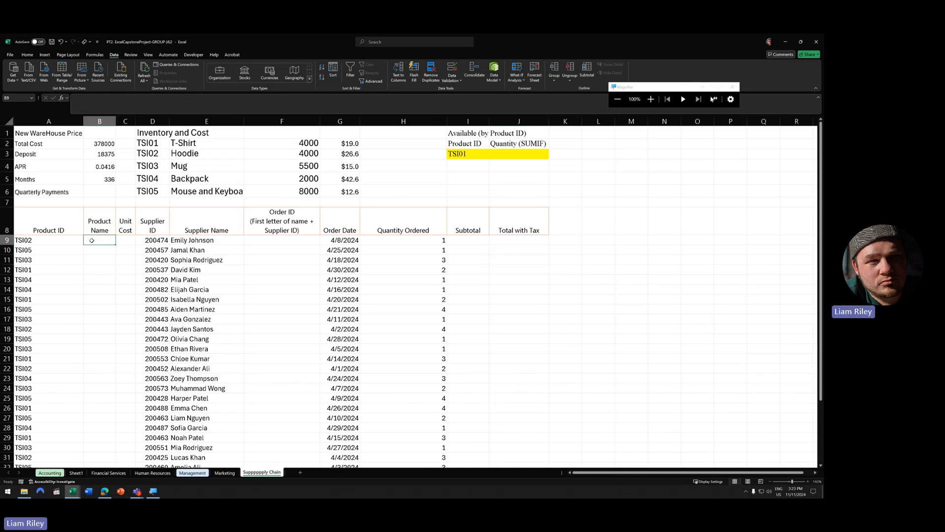
left_click(17, 240)
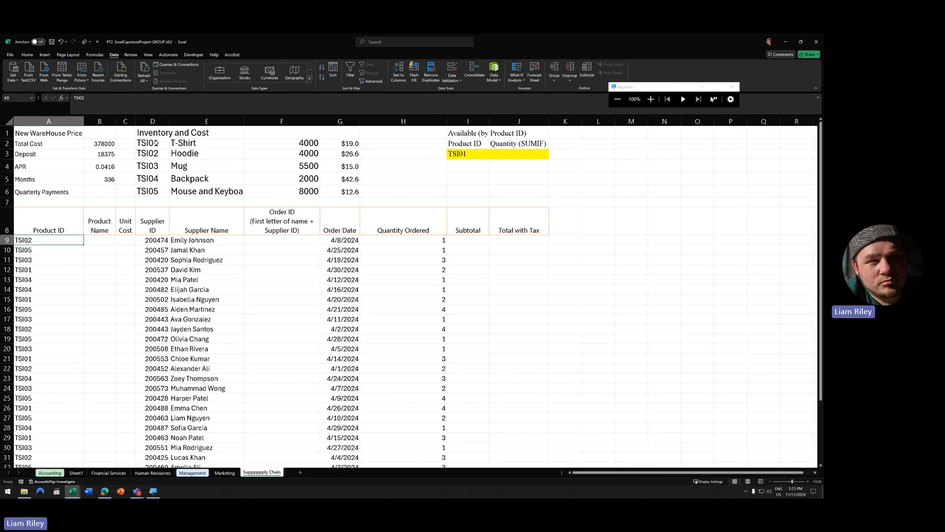
left_click(185, 155)
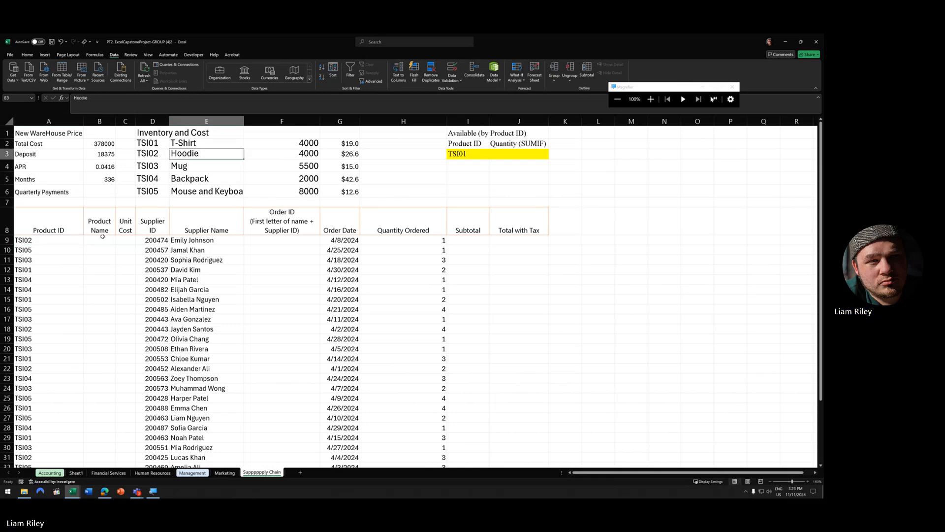
left_click(199, 192)
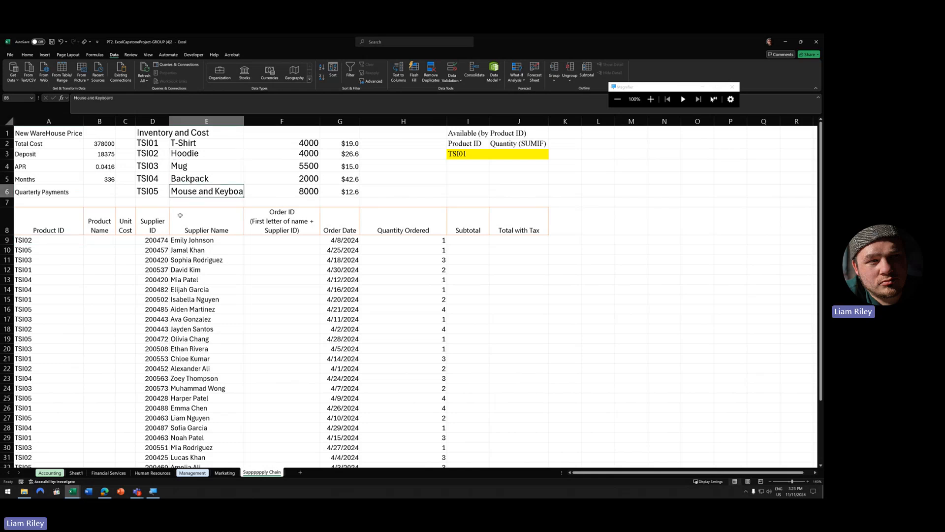
left_click_drag(100, 241, 92, 415)
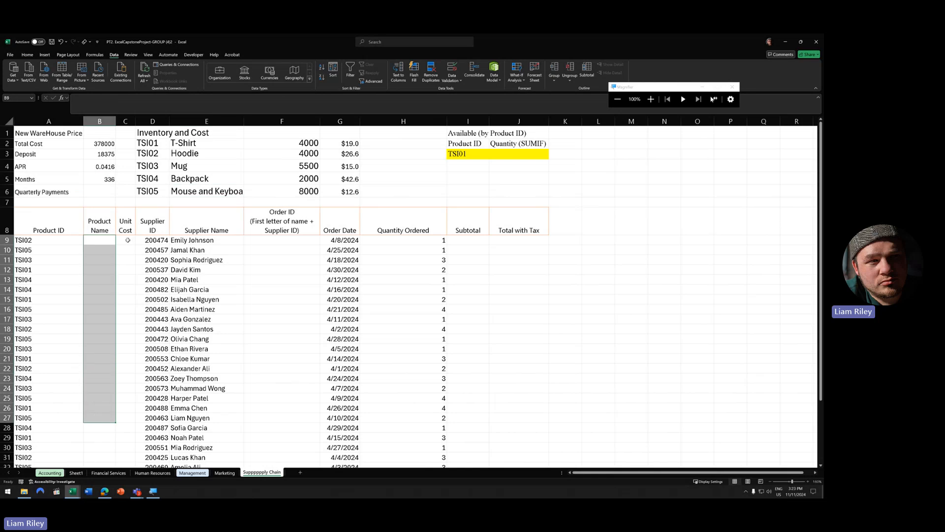
left_click_drag(128, 239, 126, 360)
left_click_drag(302, 142, 300, 190)
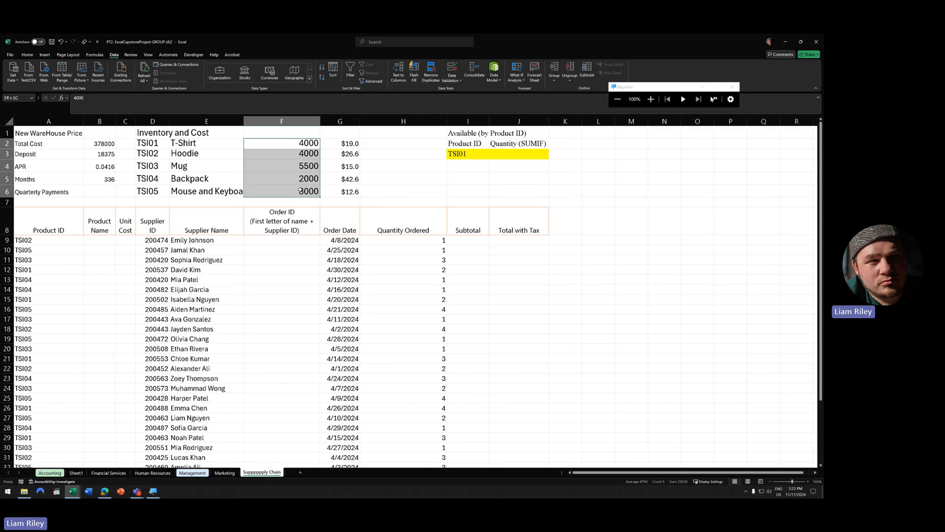
left_click_drag(154, 143, 288, 195)
left_click(271, 280)
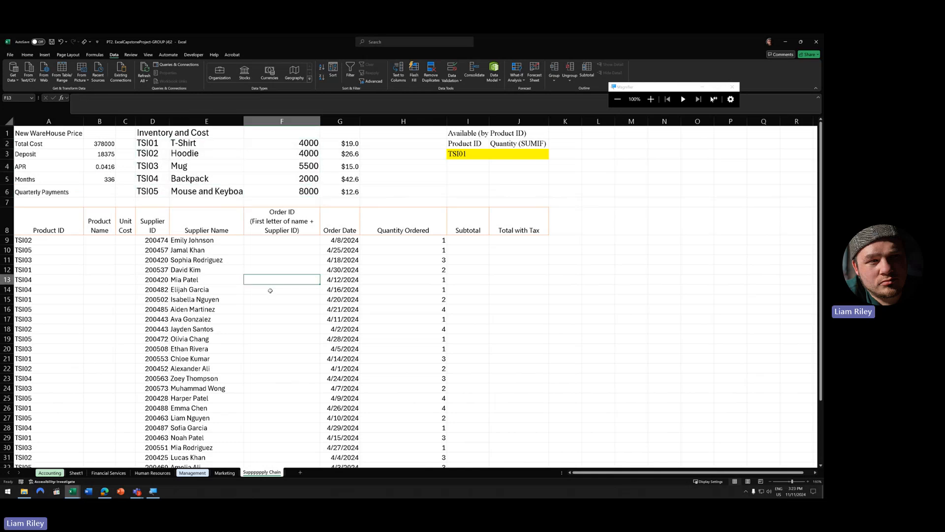
left_click(270, 240)
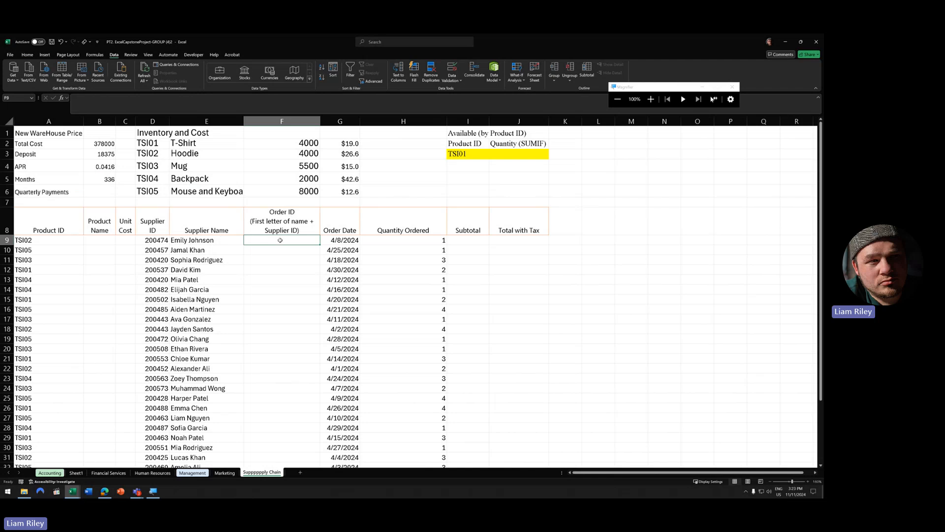
left_click(189, 241)
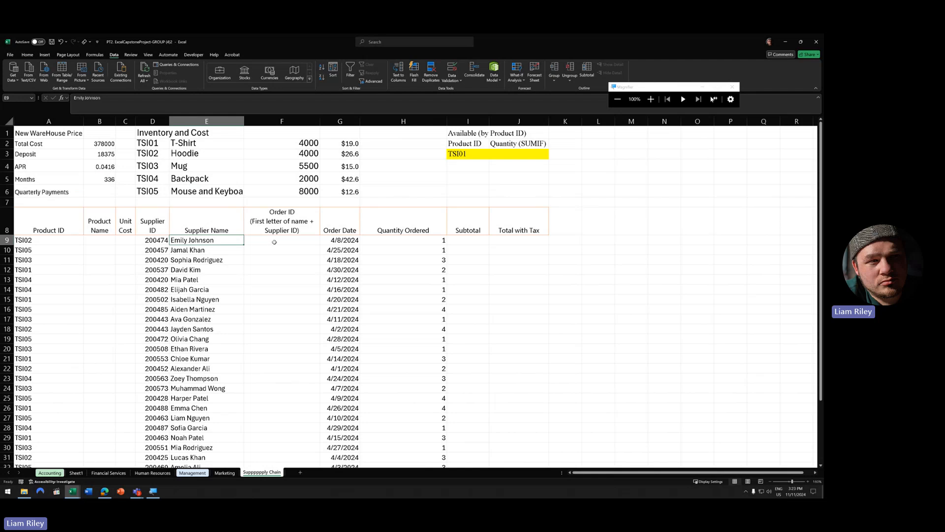
left_click(274, 242)
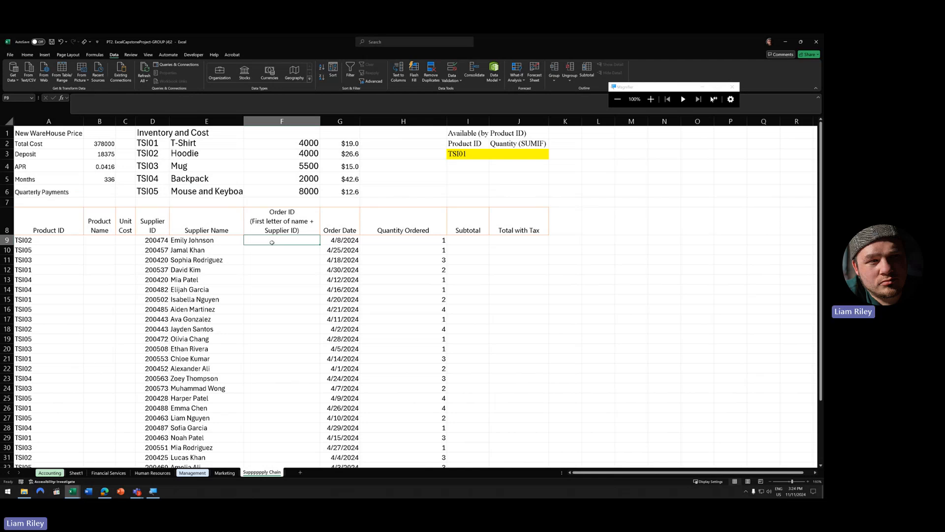
- In F9 start =CONCAT with LEFT(E9,1) as its first argument
type("=concat(")
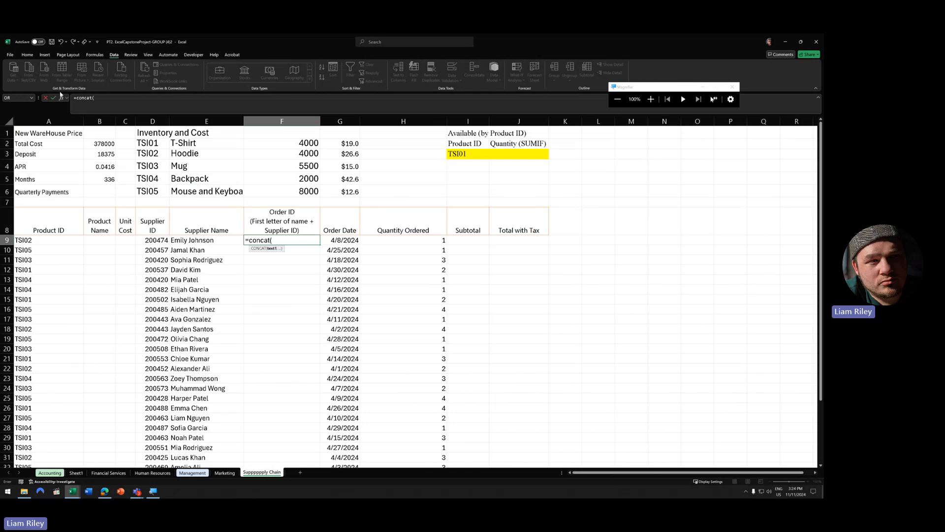
left_click(62, 97)
left_click_drag(223, 223, 309, 280)
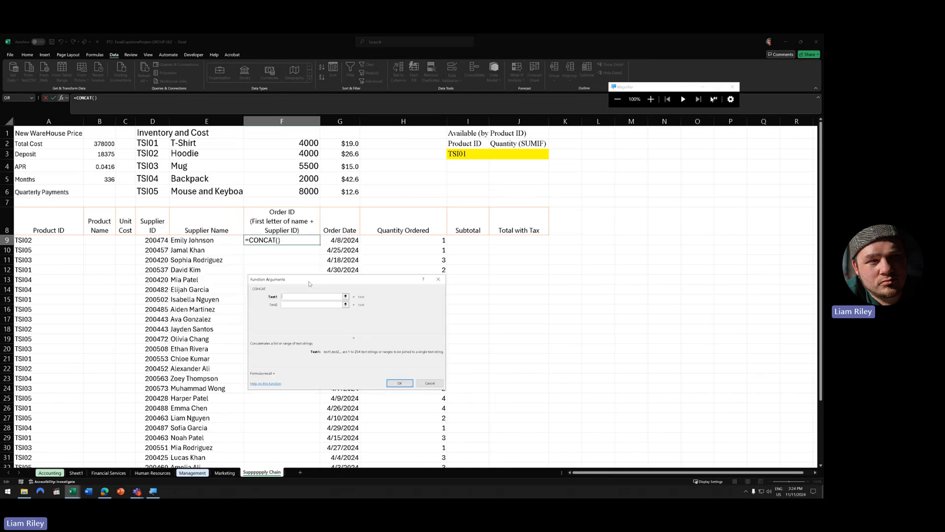
type("left(")
left_click(100, 98)
left_click(197, 240)
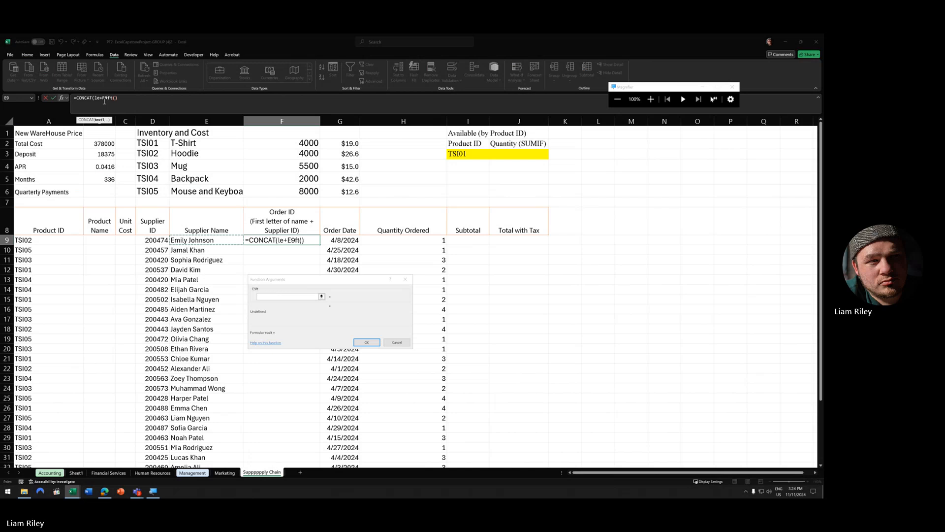
key("BackSpace")
key("BackSpace")
key("BackSpace")
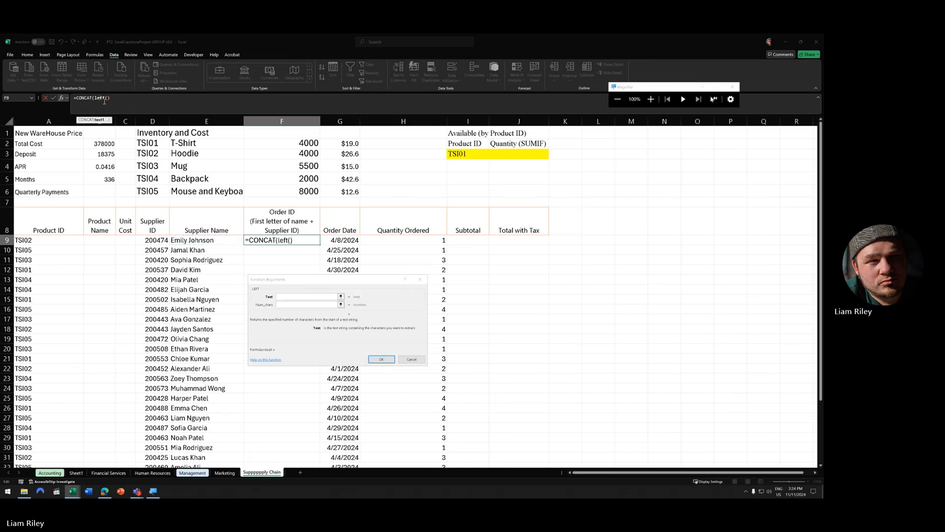
left_click(283, 296)
left_click(209, 240)
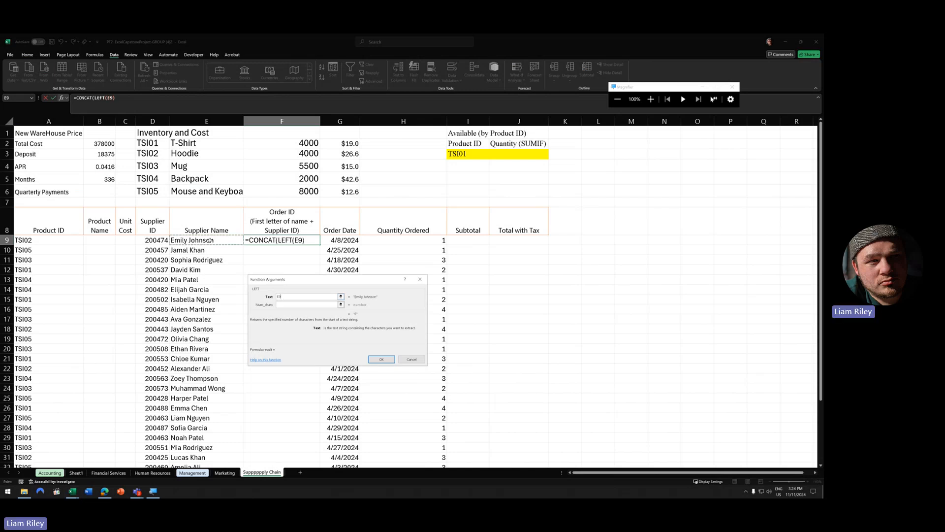
left_click(305, 305)
type("1")
- Add D9 as the second CONCAT argument, confirm, and fill the Order ID formula down the column
left_click(85, 97)
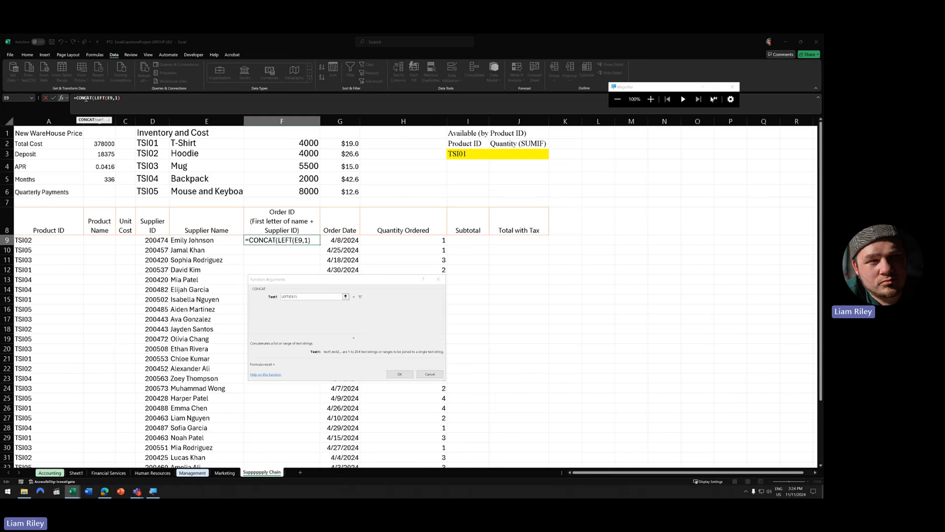
left_click(304, 305)
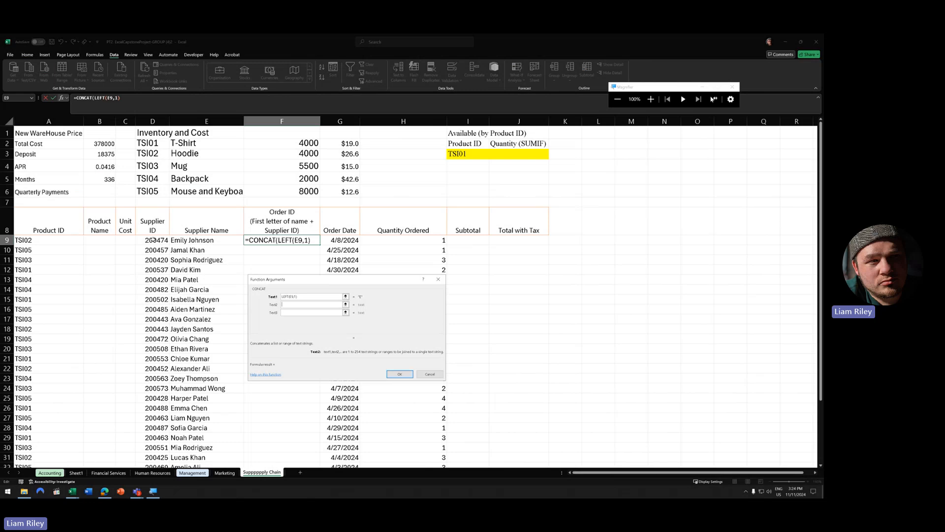
left_click(153, 240)
left_click(400, 374)
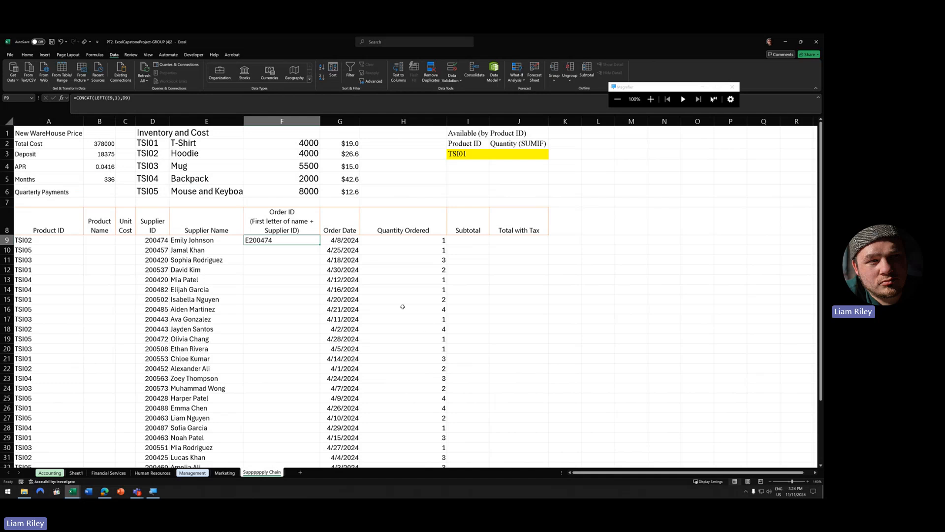
double_click(320, 244)
left_click(318, 328)
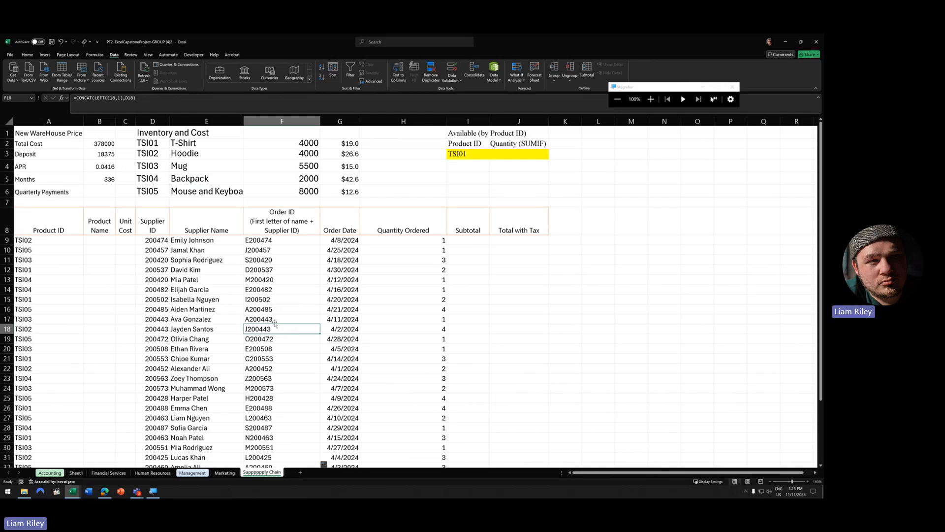
- Point out the empty Total with Tax cells on the current classmate's sheet
scroll(243, 384, "down", 3)
scroll(245, 388, "up", 3)
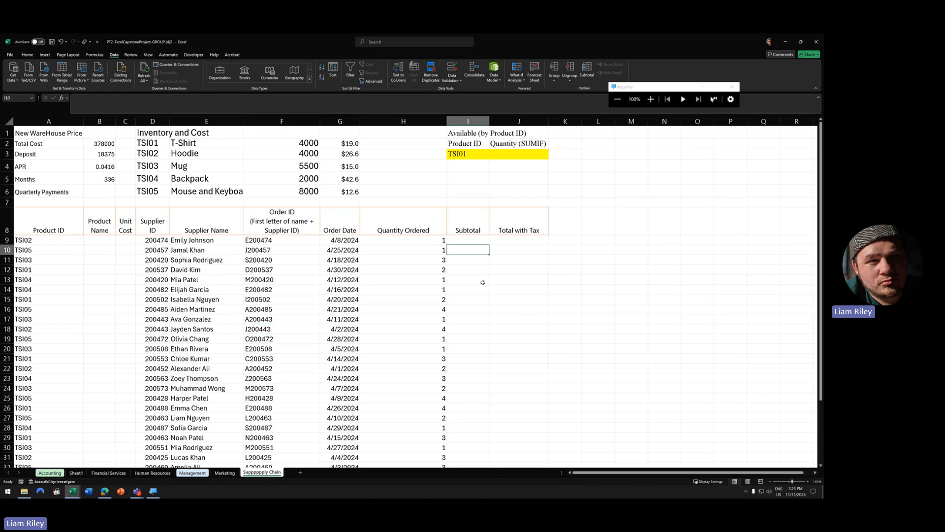
left_click_drag(512, 250, 517, 329)
scroll(367, 342, "down", 3)
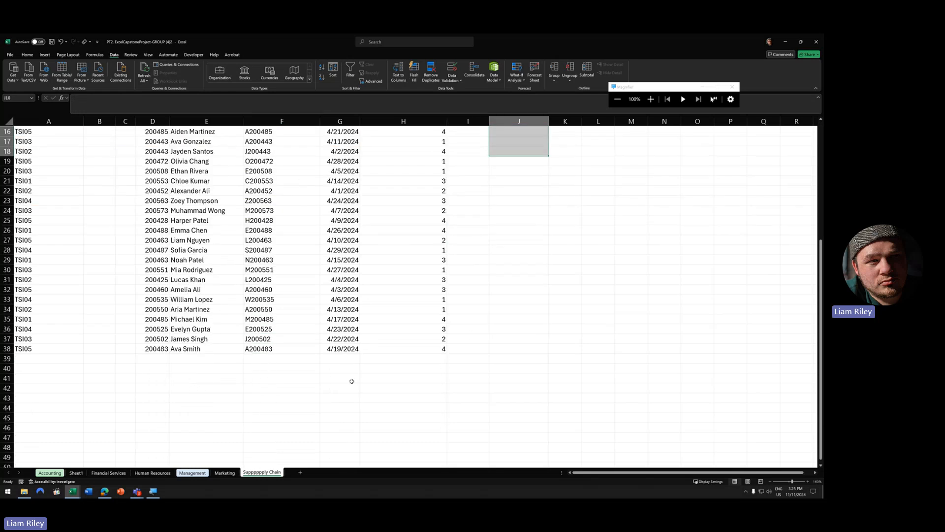
scroll(350, 380, "up", 3)
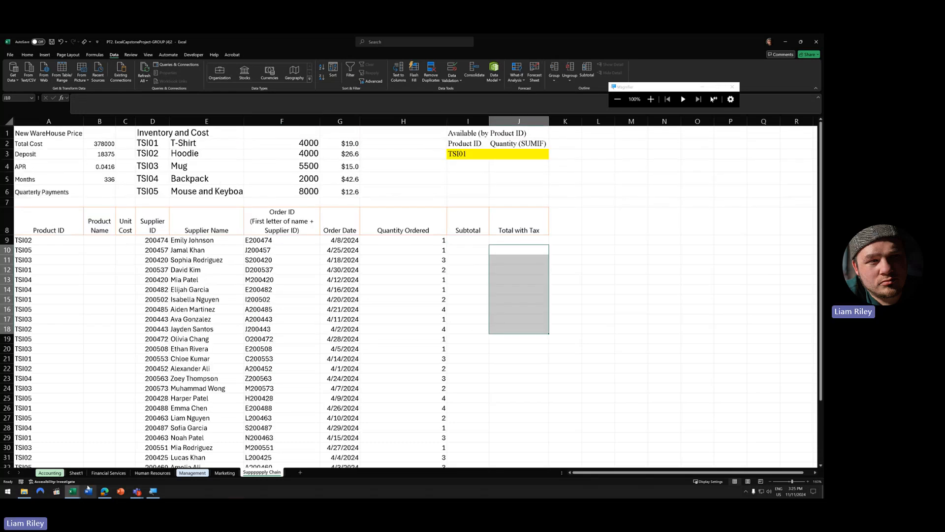
- Check another classmate's Supply Chain sheet, then open the next classmate's workbook at its Marketing sheet
left_click(73, 491)
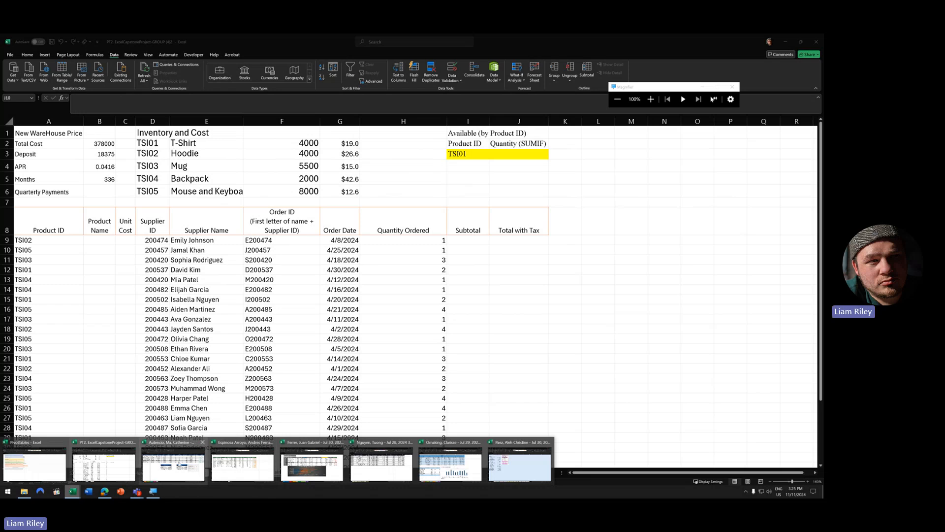
left_click(181, 453)
left_click(230, 472)
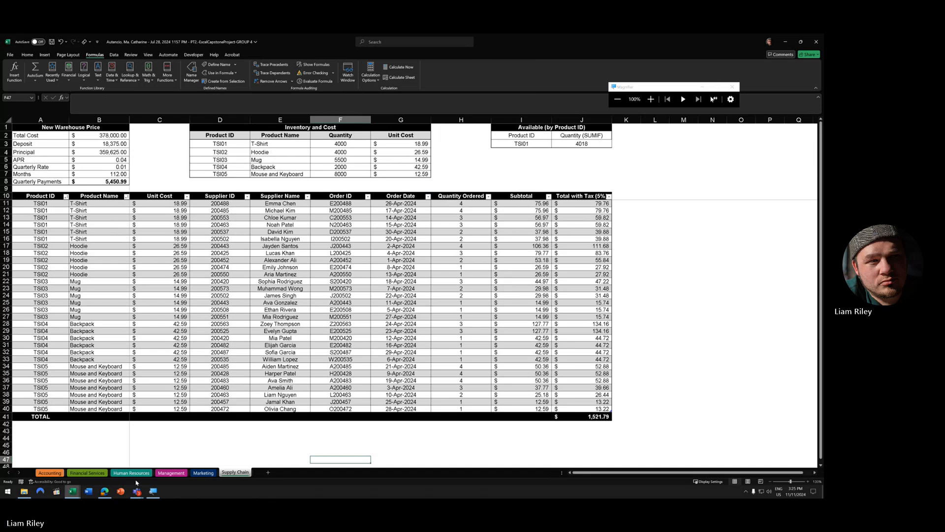
scroll(204, 398, "down", 5)
scroll(206, 400, "up", 5)
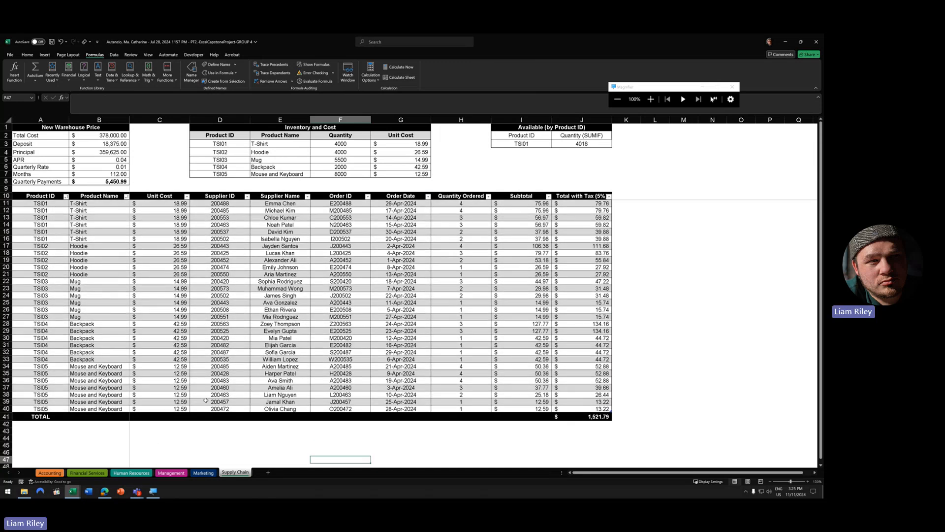
mouse_move(72, 490)
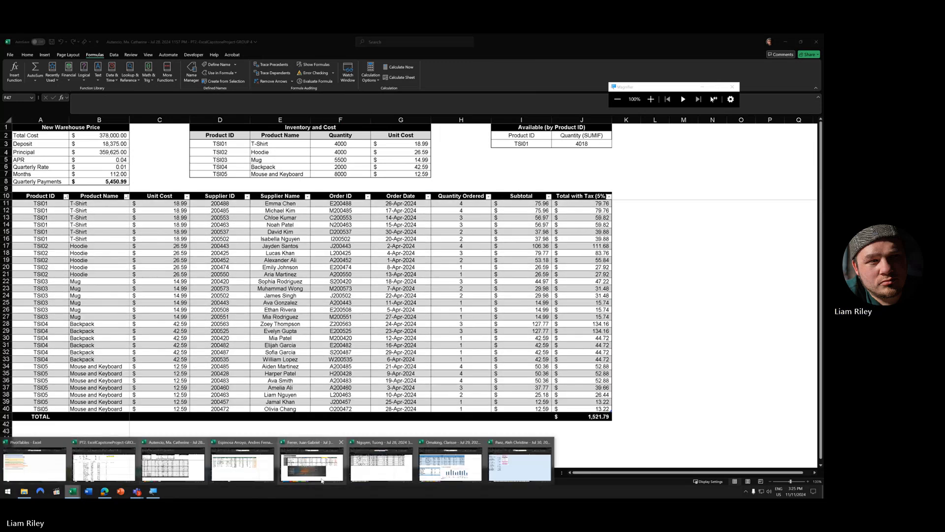
left_click(243, 463)
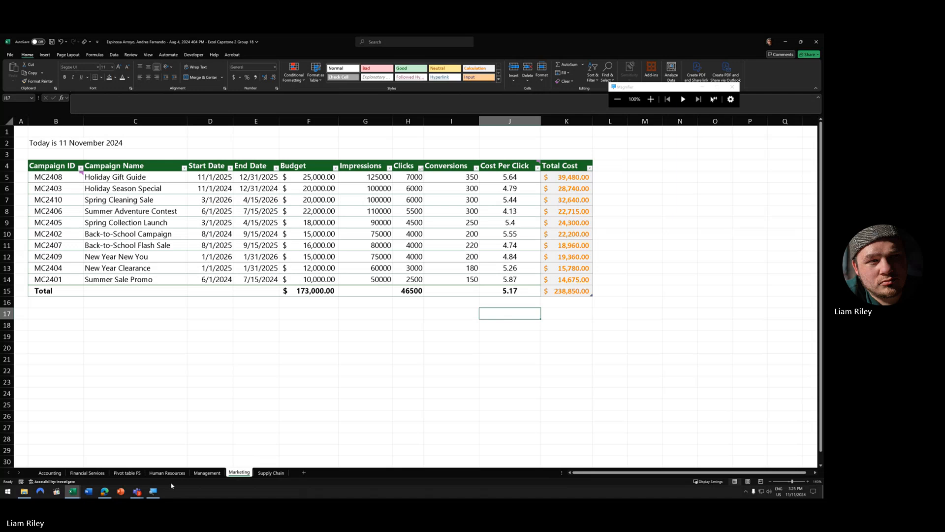
left_click(272, 472)
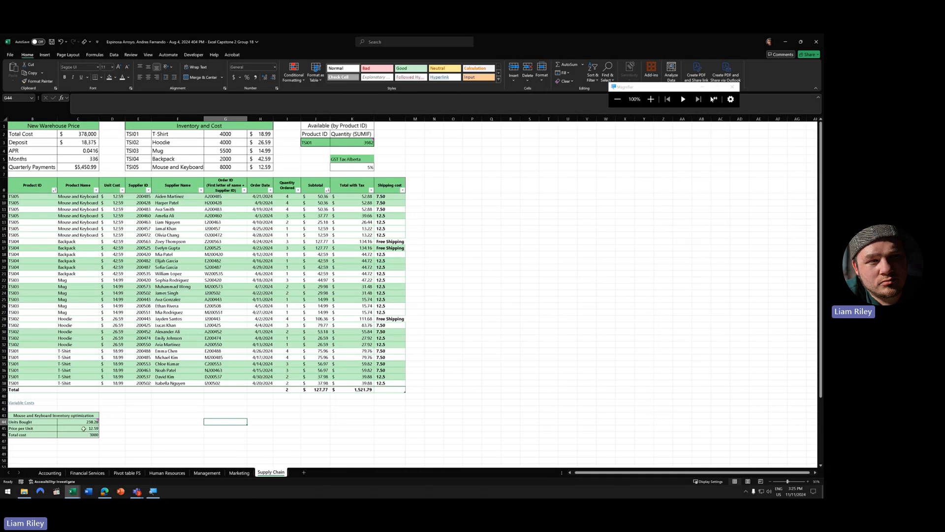
mouse_move(72, 490)
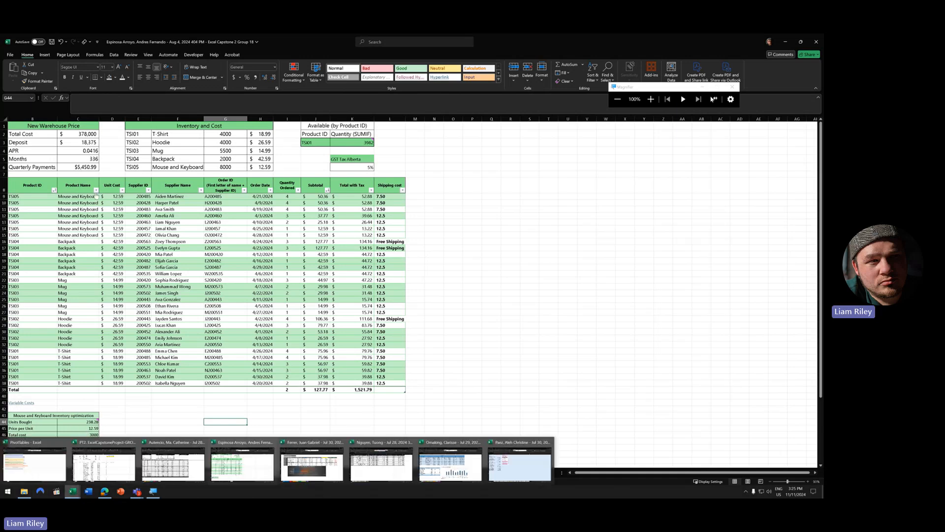
left_click(81, 167)
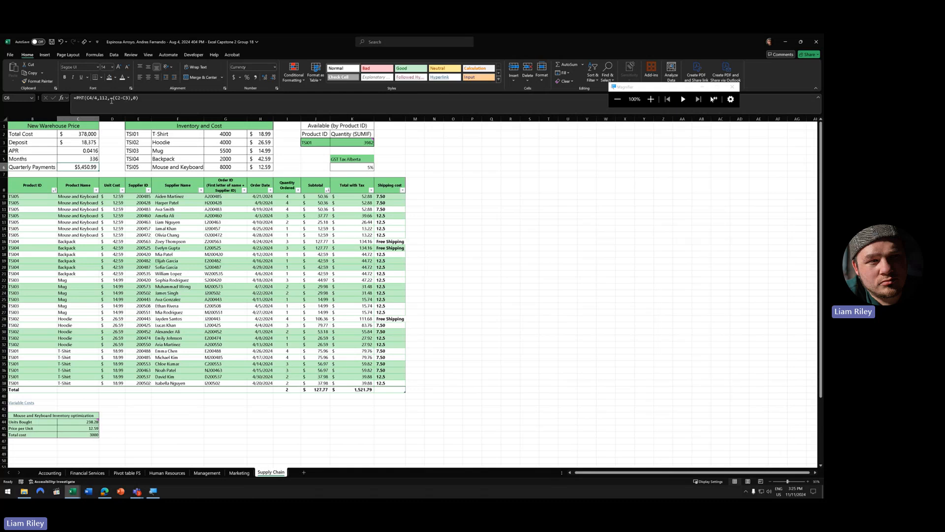
left_click(355, 142)
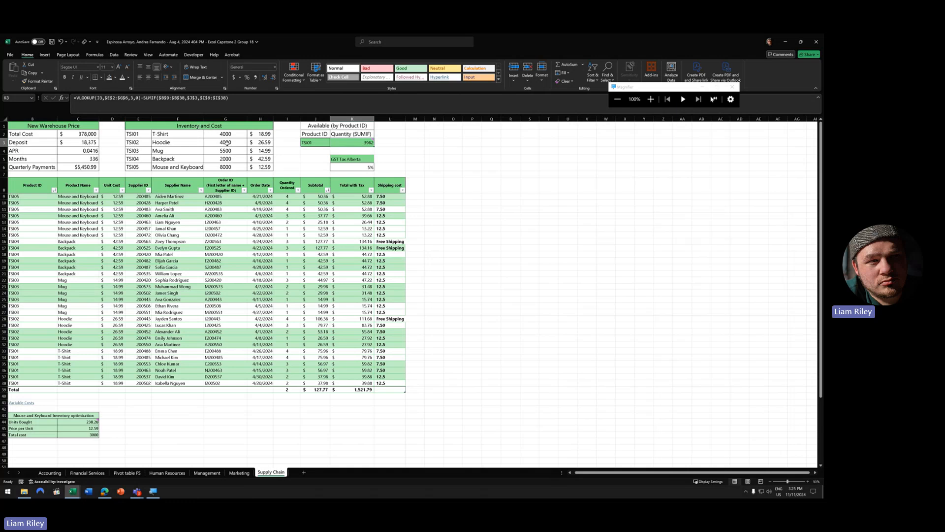
left_click_drag(227, 134, 227, 168)
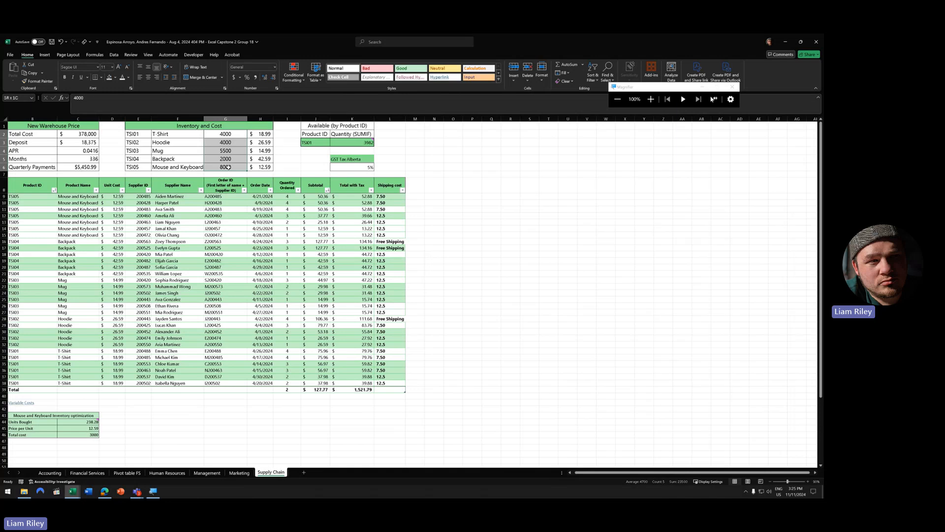
left_click(227, 136)
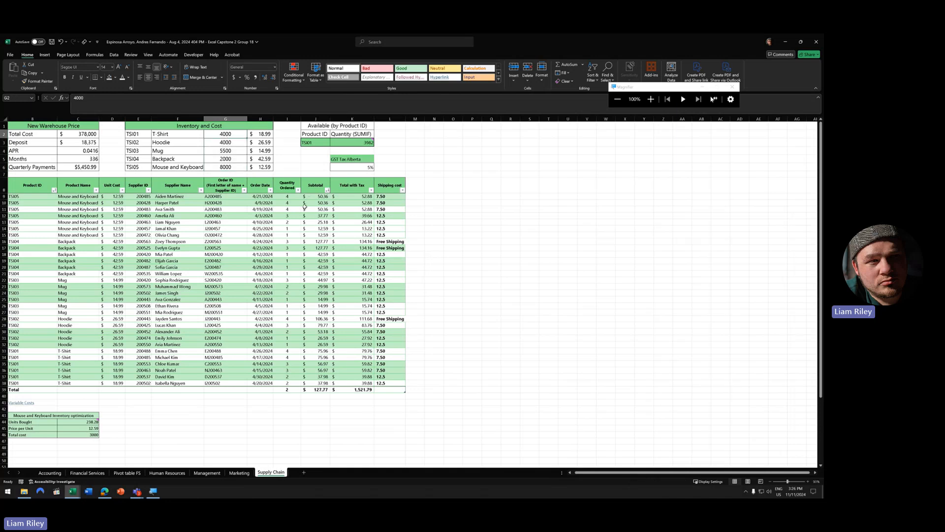
left_click_drag(298, 195, 295, 390)
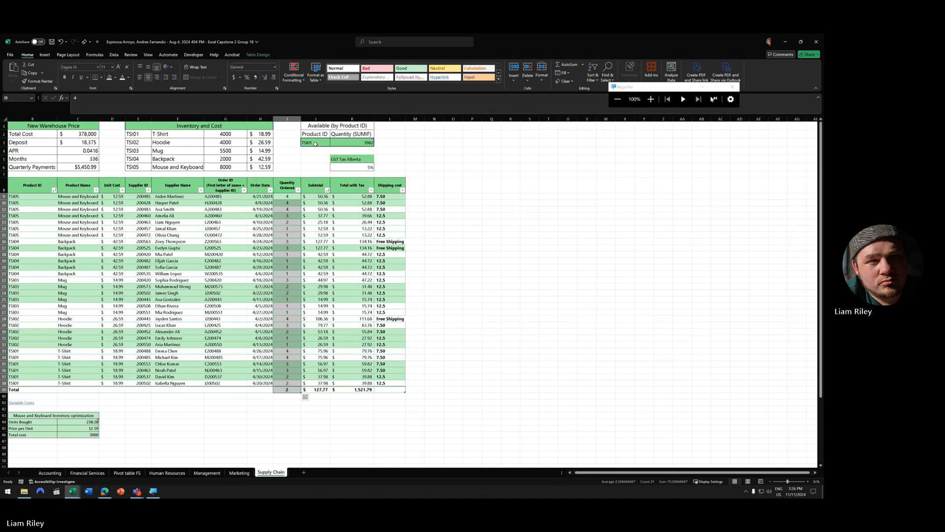
mouse_move(352, 145)
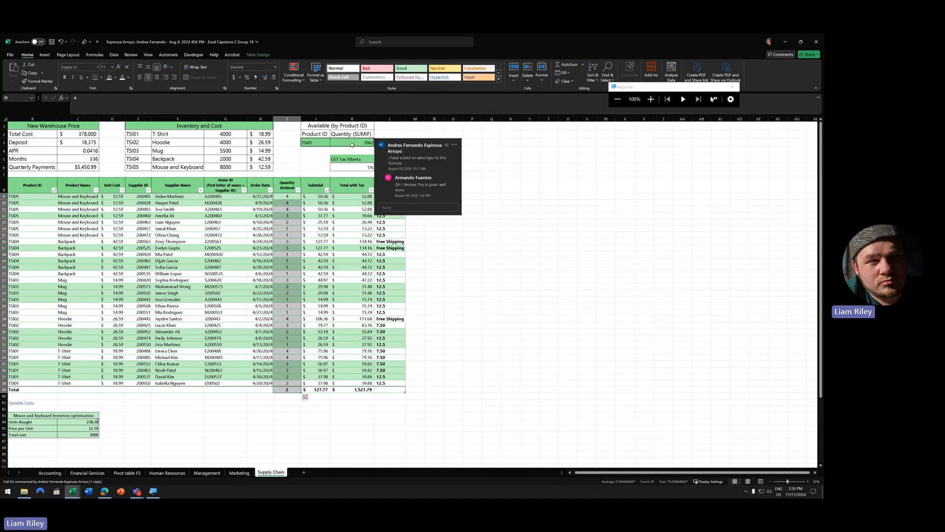
left_click(225, 134)
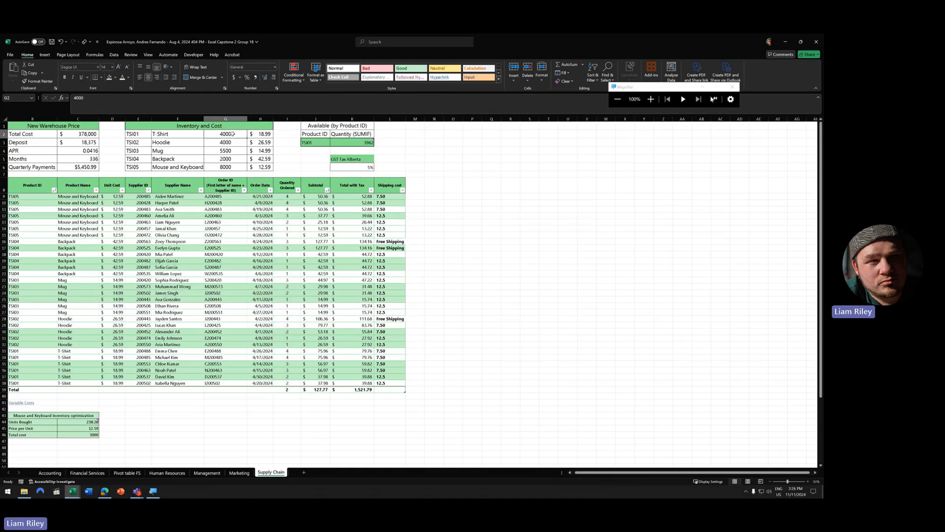
left_click(359, 141)
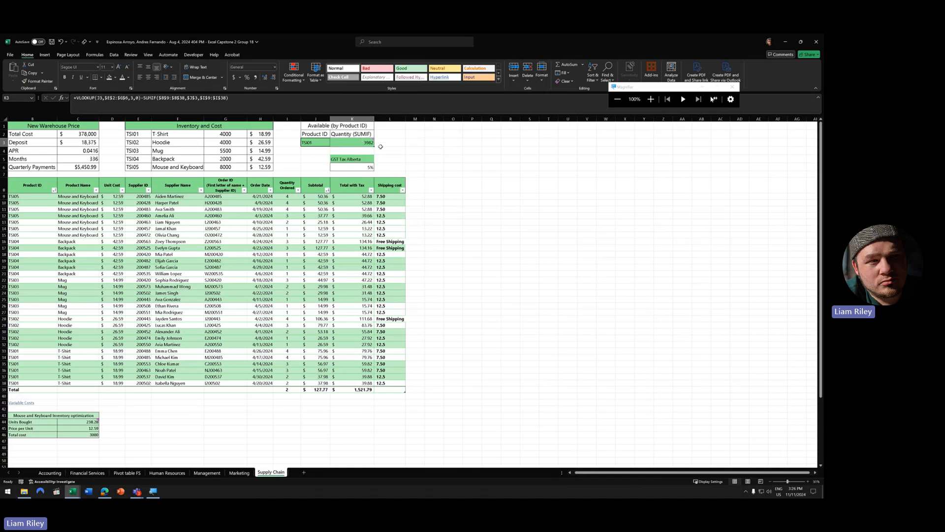
mouse_move(373, 141)
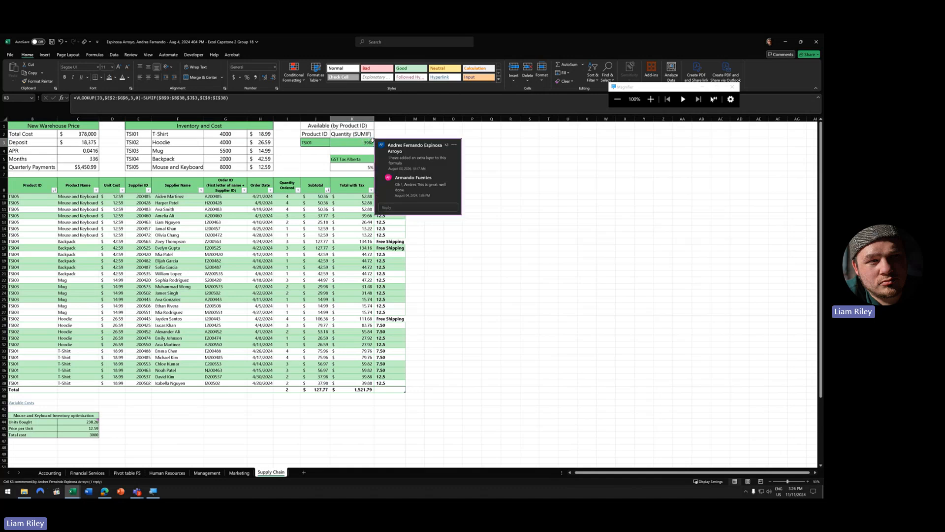
left_click(460, 253)
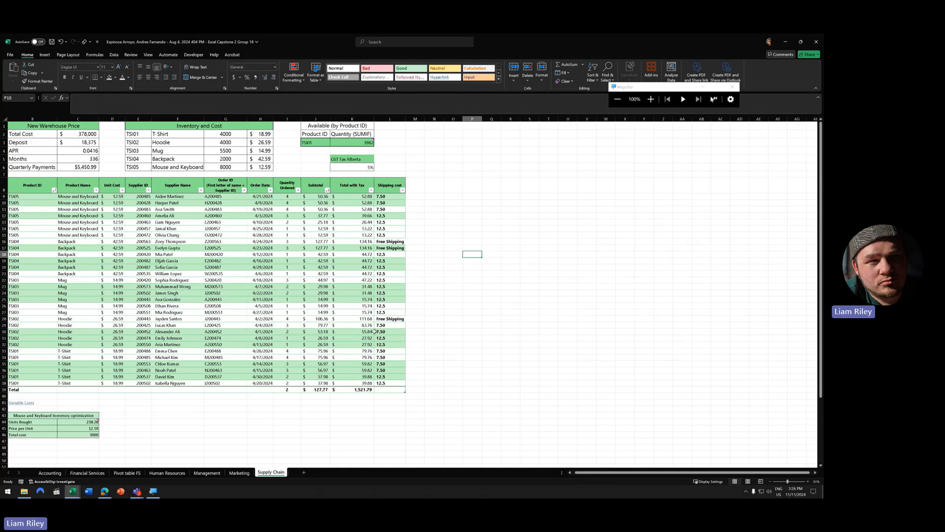
- Open the next group's Supply Chain sheet and inspect the T-Shirt ending inventory formula in Q13
left_click(72, 491)
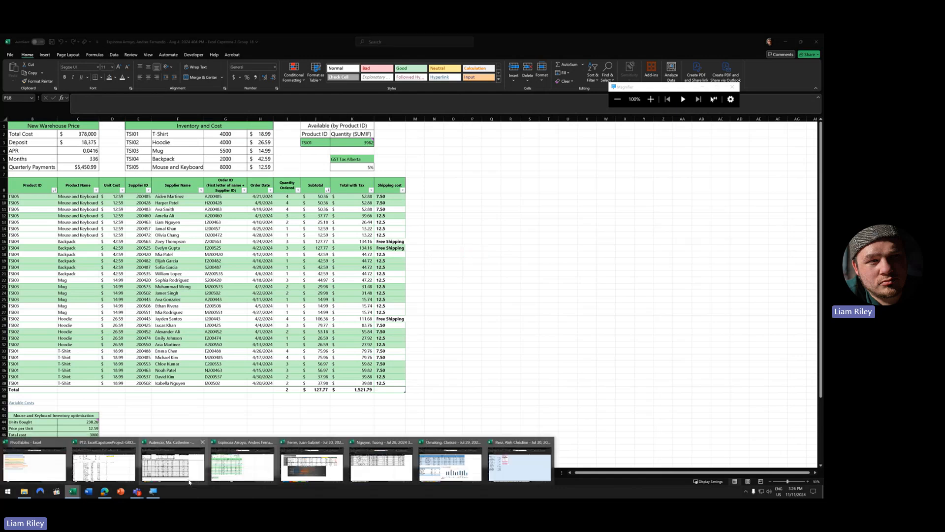
left_click(315, 468)
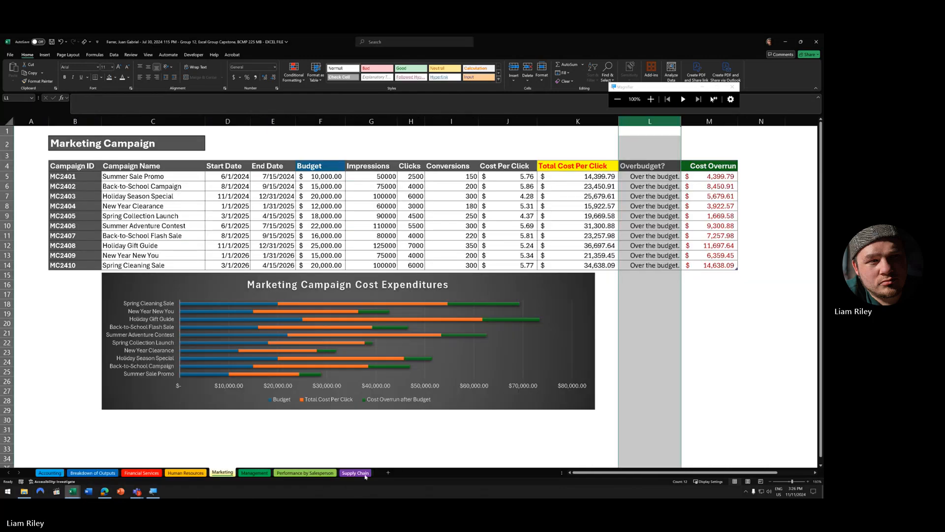
left_click(364, 474)
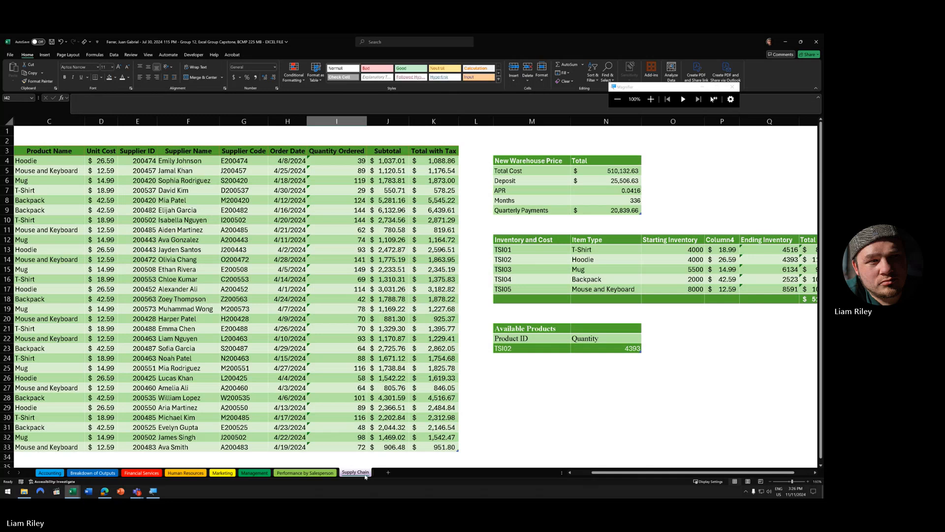
scroll(351, 353, "down", 5)
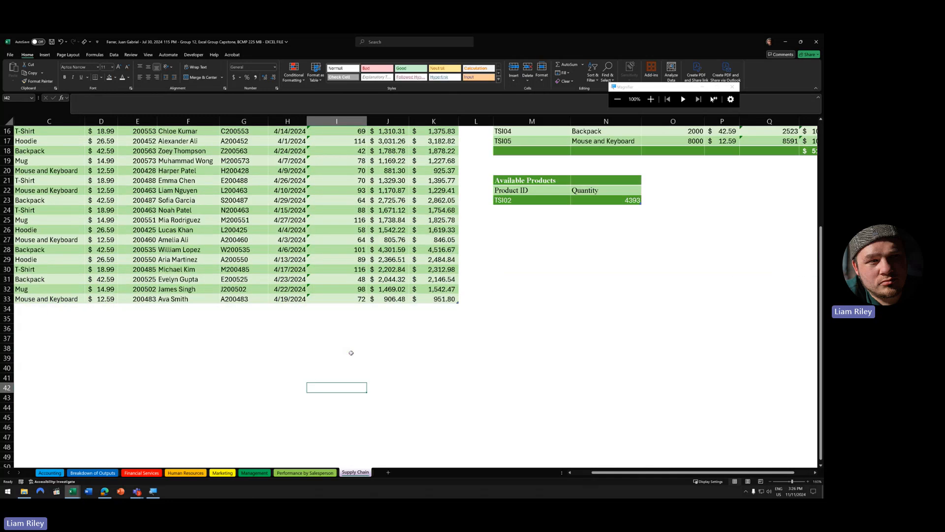
scroll(351, 352, "up", 5)
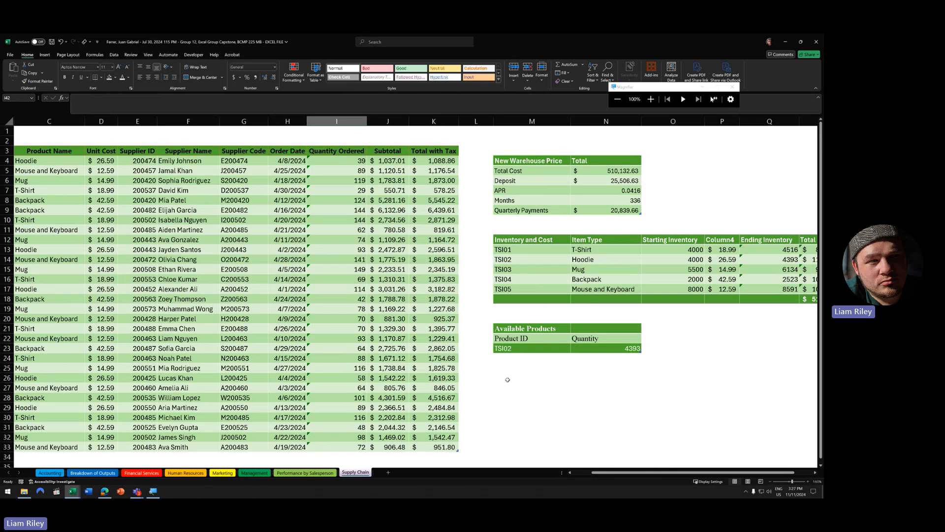
left_click(786, 249)
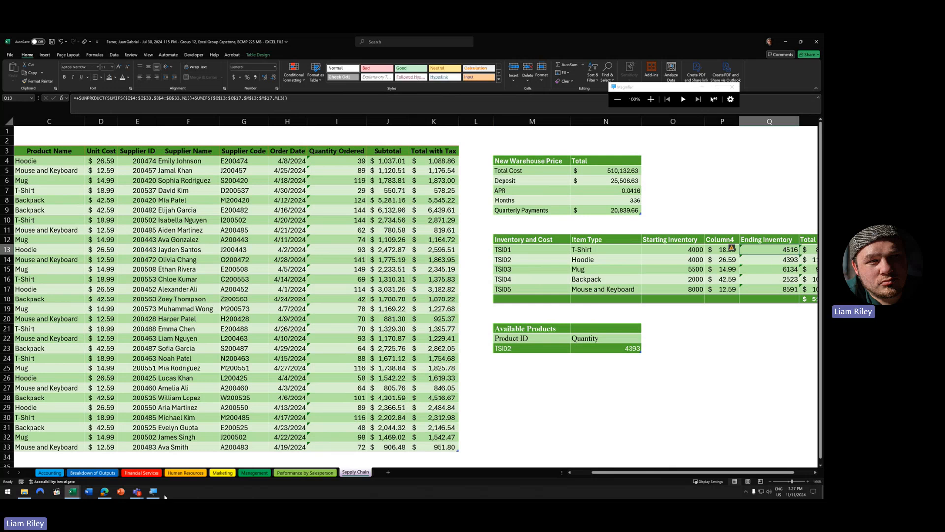
- Check the following group's Supply Chain sheet, then return to the workbook thumbnails for another group
left_click(73, 490)
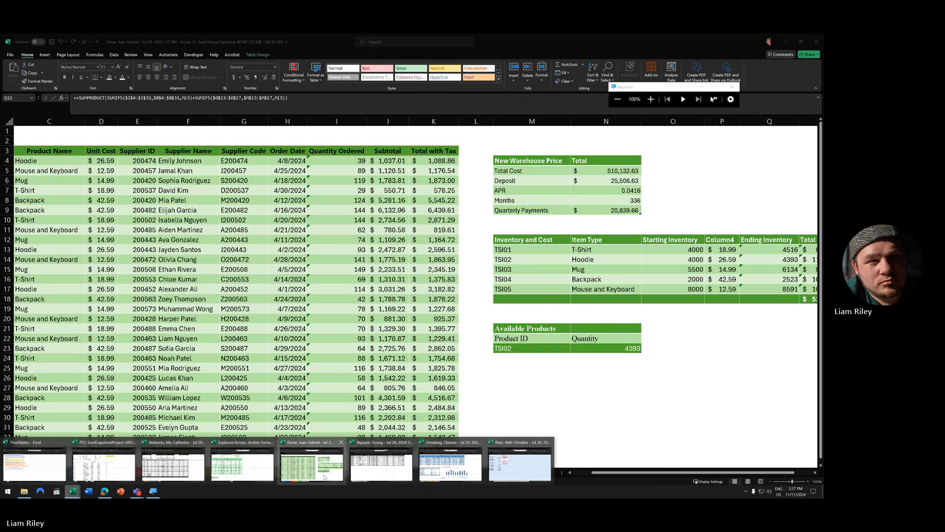
left_click(379, 458)
left_click(249, 473)
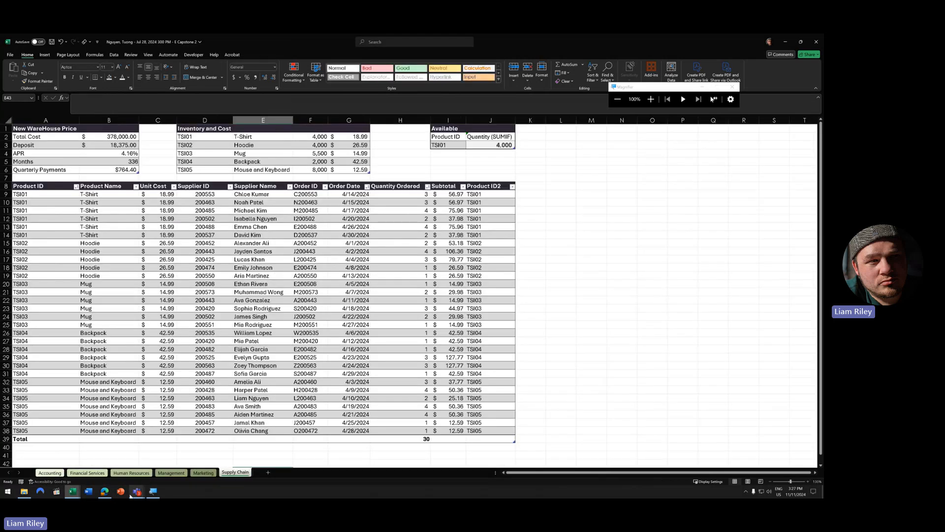
left_click(73, 491)
left_click(381, 467)
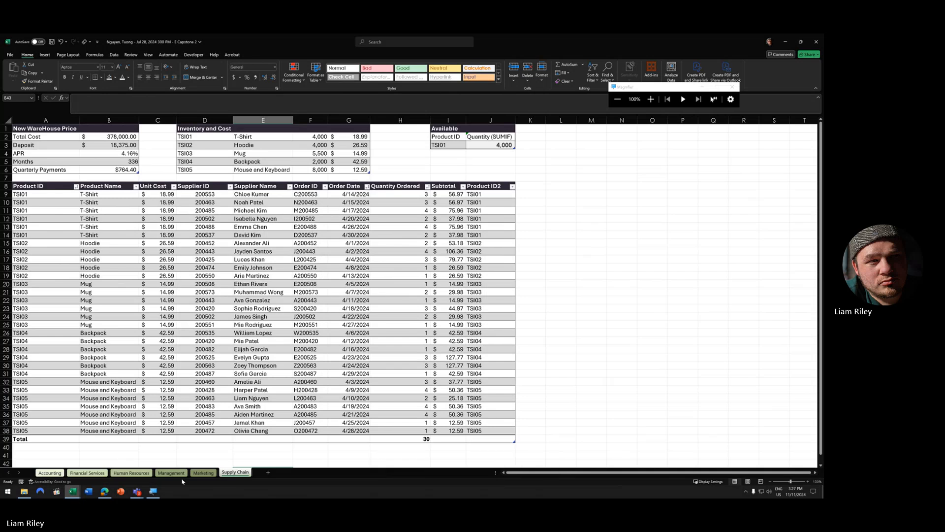
left_click(104, 491)
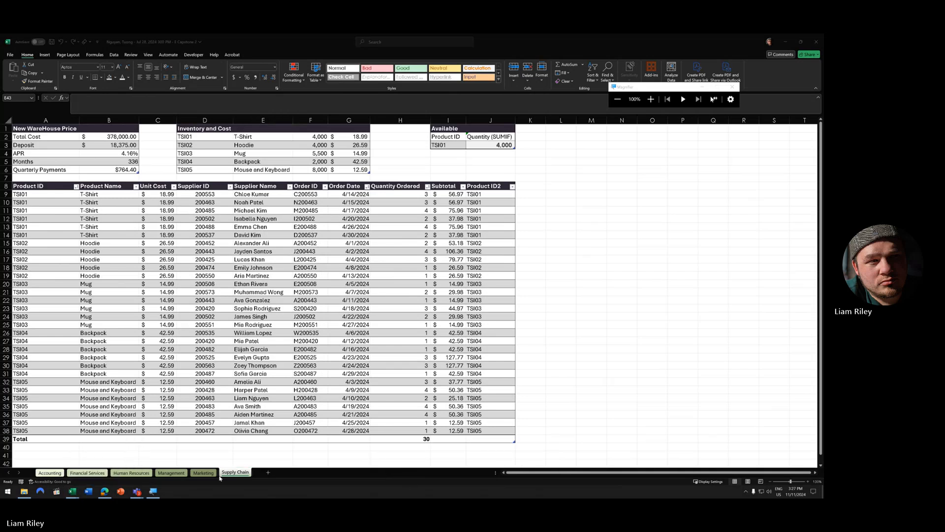
left_click(73, 490)
- Inspect the quarterly payments (B9) and SUMIF quantity (J6) formulas, then switch to the last group's workbook
left_click(451, 461)
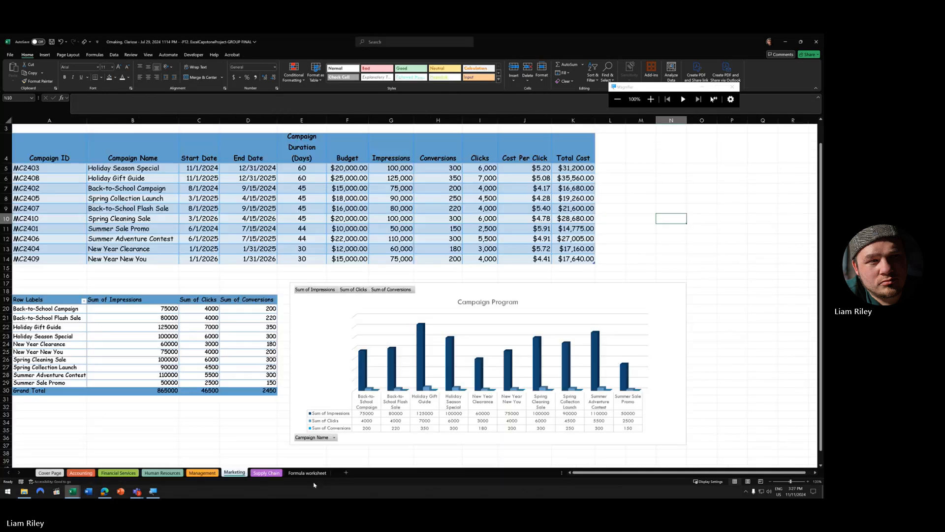
left_click(266, 472)
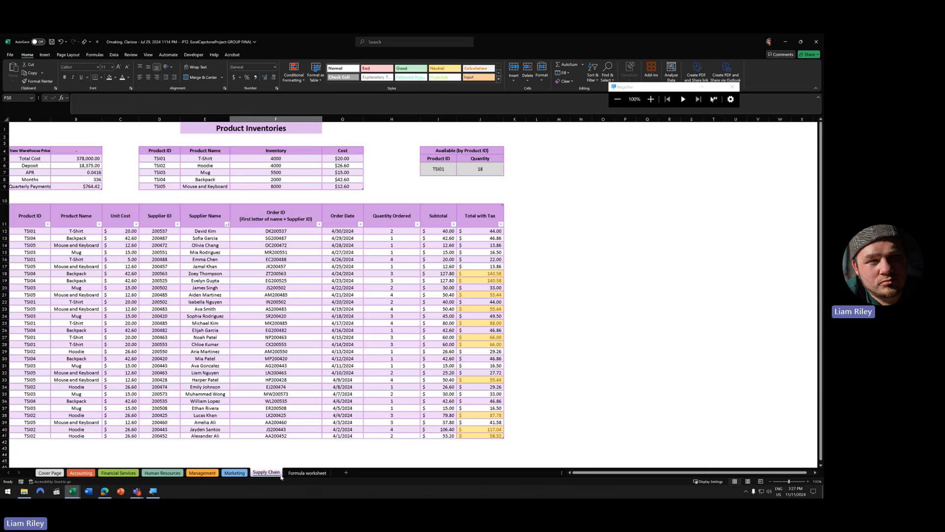
scroll(302, 399, "down", 1)
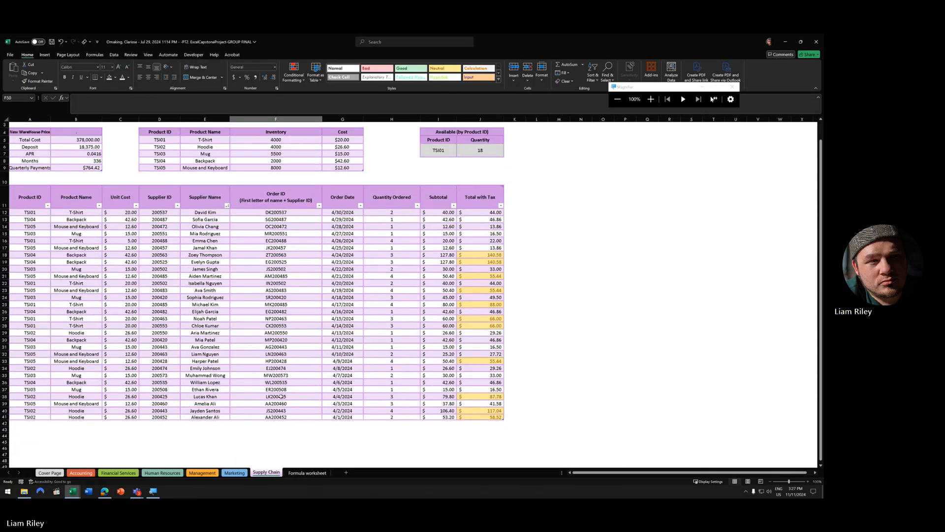
left_click(77, 170)
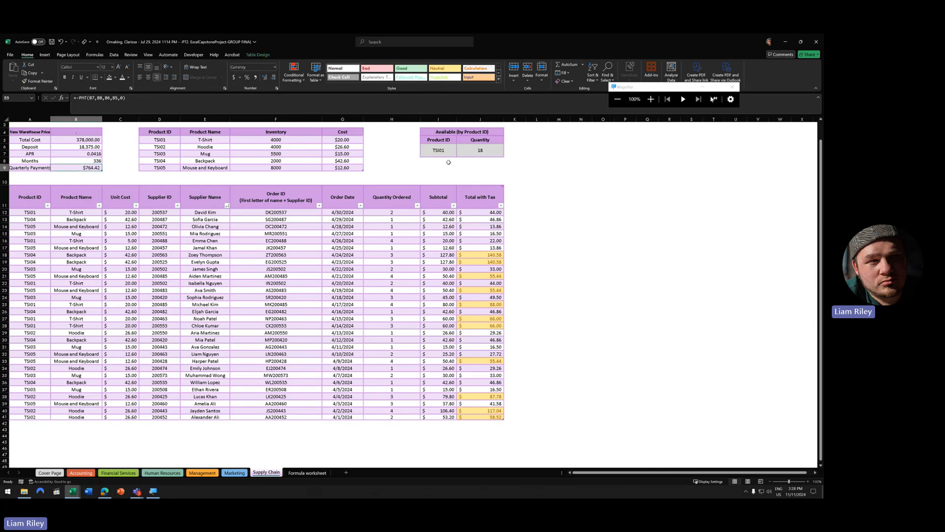
left_click(475, 150)
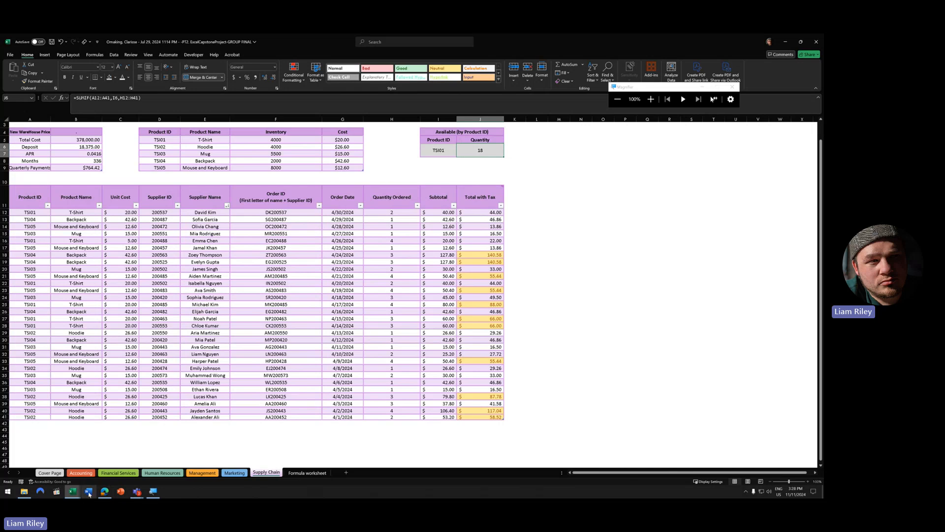
left_click(73, 491)
left_click(500, 477)
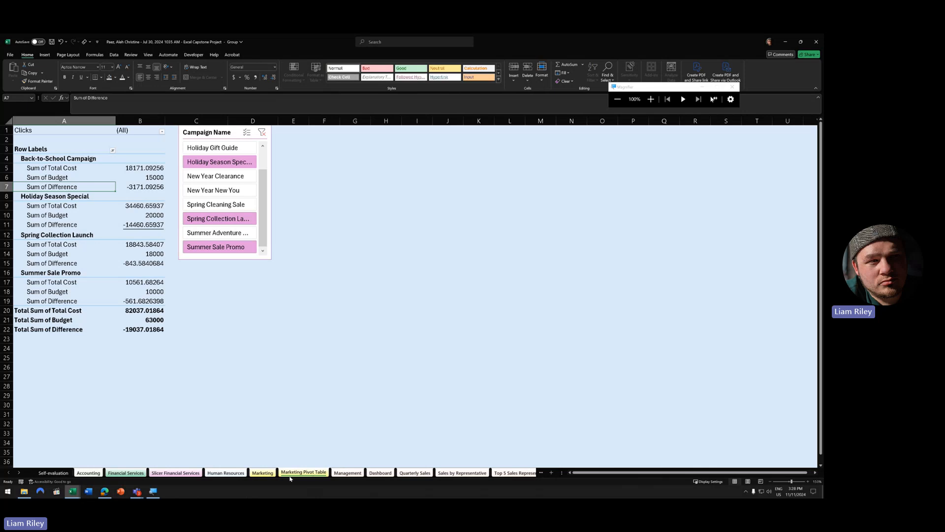
left_click(541, 472)
left_click(541, 473)
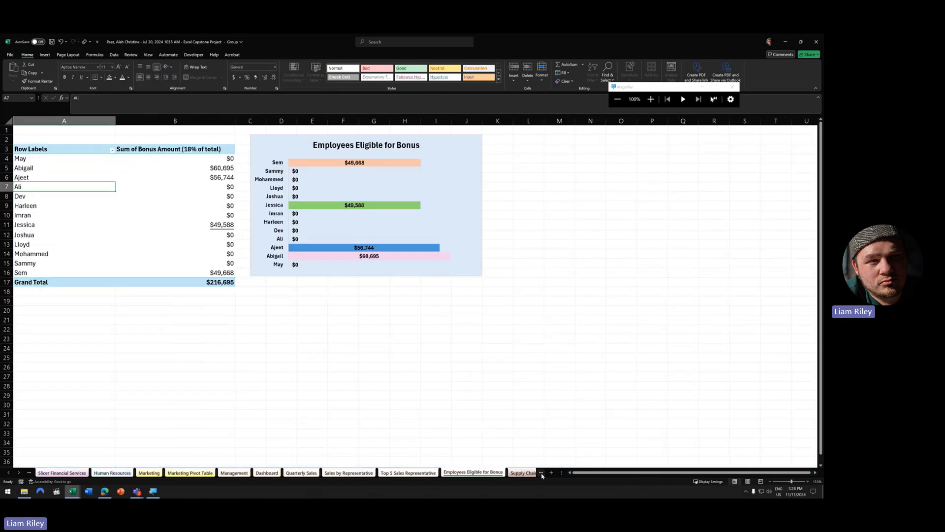
left_click(541, 473)
scroll(329, 350, "up", 3)
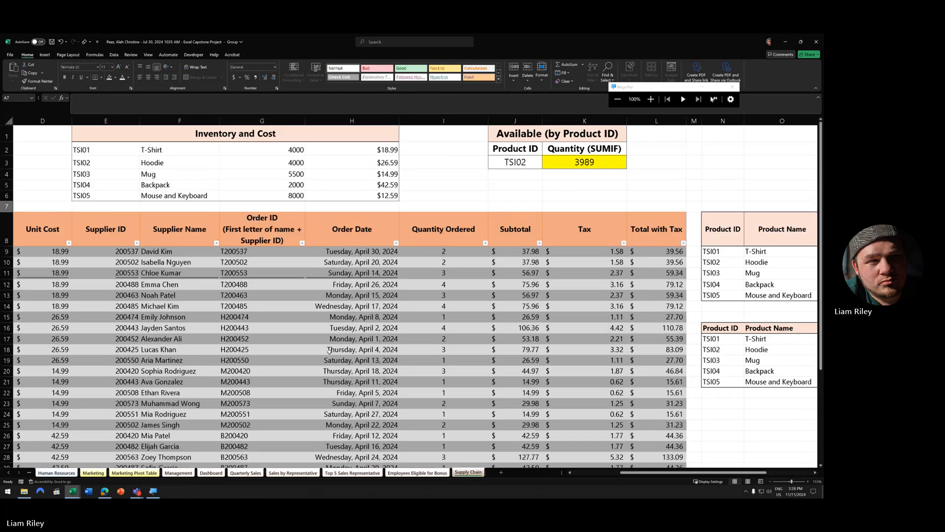
left_click(771, 481)
left_click(770, 482)
left_click(771, 482)
left_click(771, 482)
left_click(771, 482)
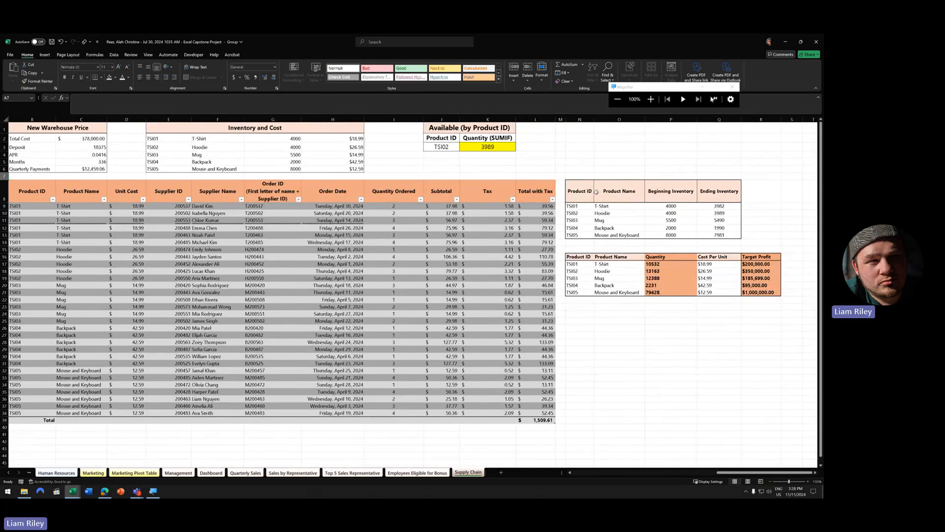
left_click_drag(576, 192, 710, 236)
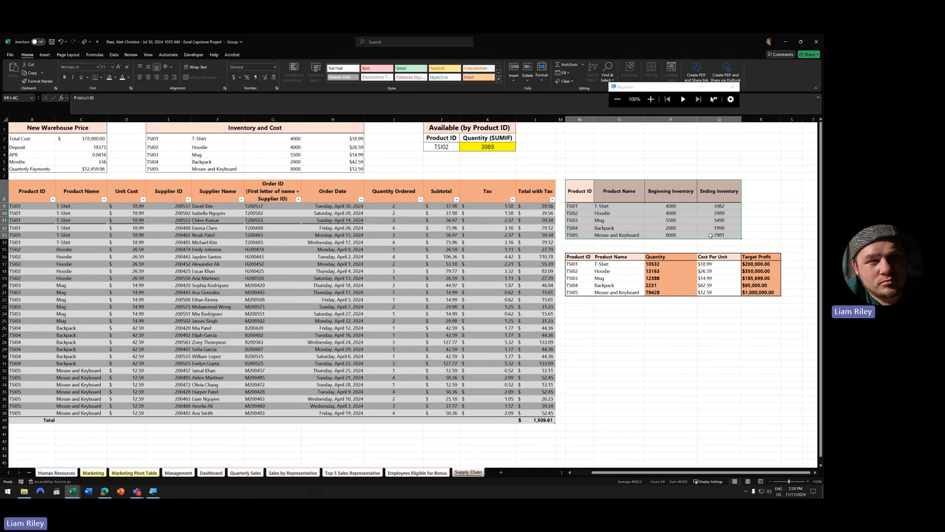
left_click(675, 213)
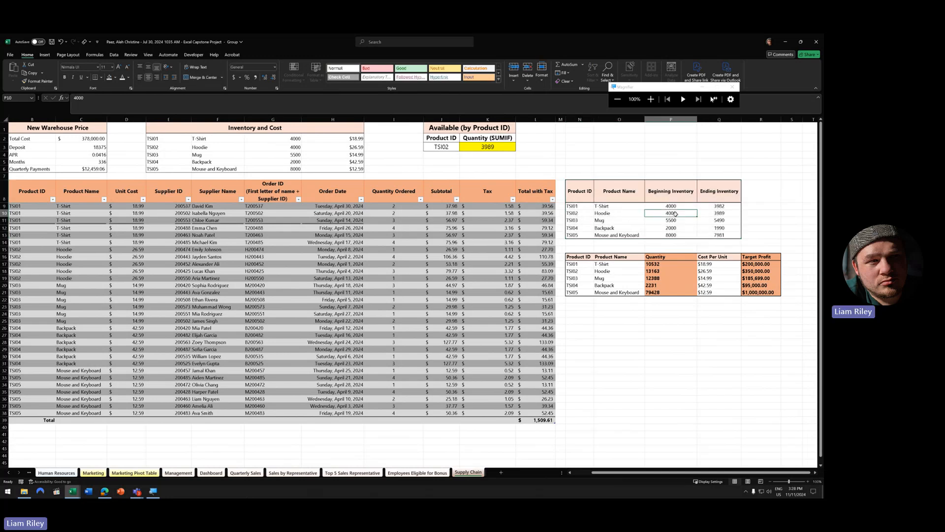
left_click(711, 215)
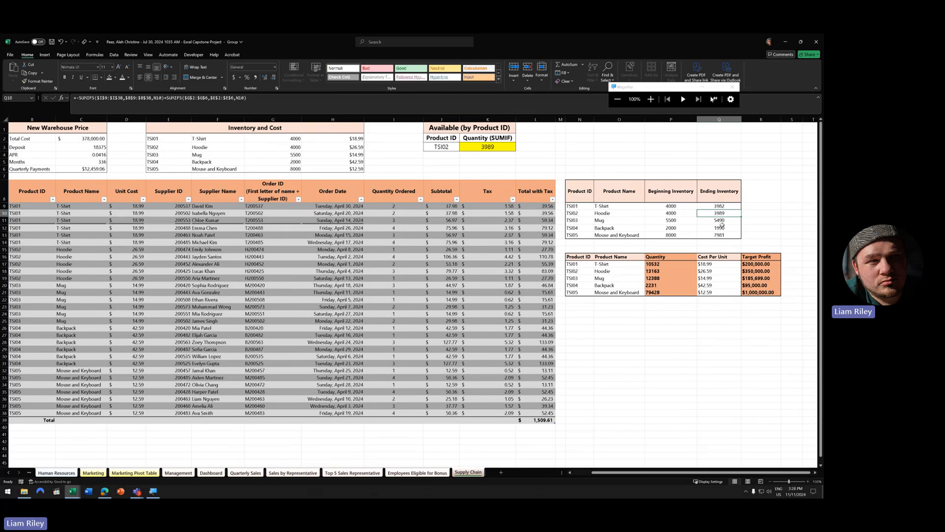
left_click(730, 205)
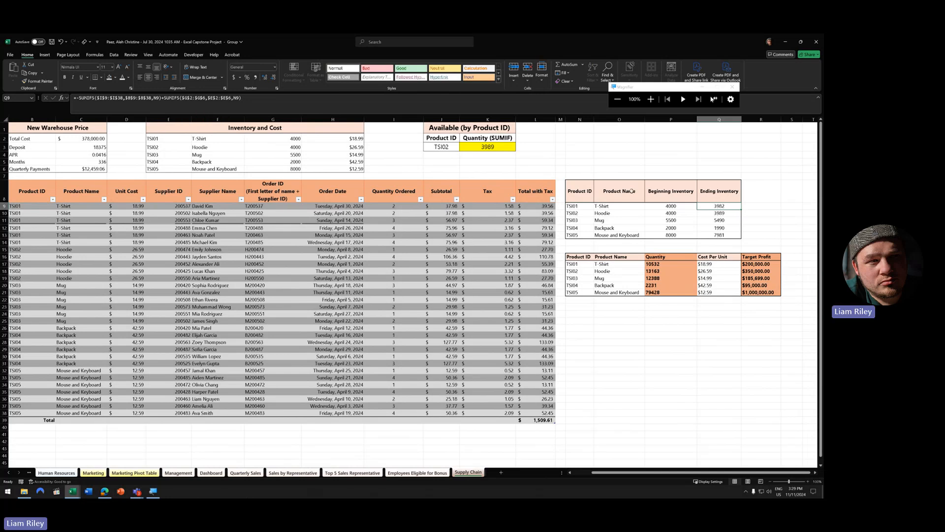
left_click(441, 146)
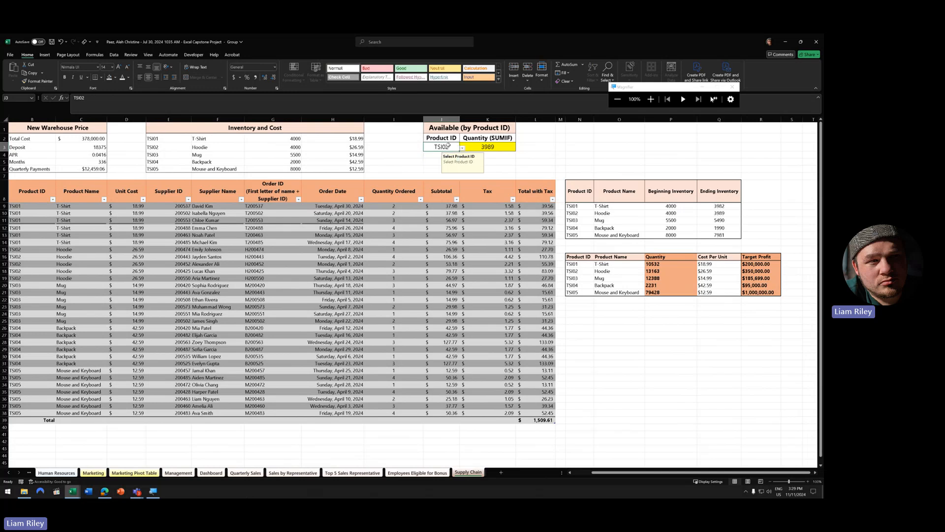
- Try changing J3's product ID, dismissing the grouped-sheets error each time it blocks the edit
left_click(462, 149)
left_click(444, 156)
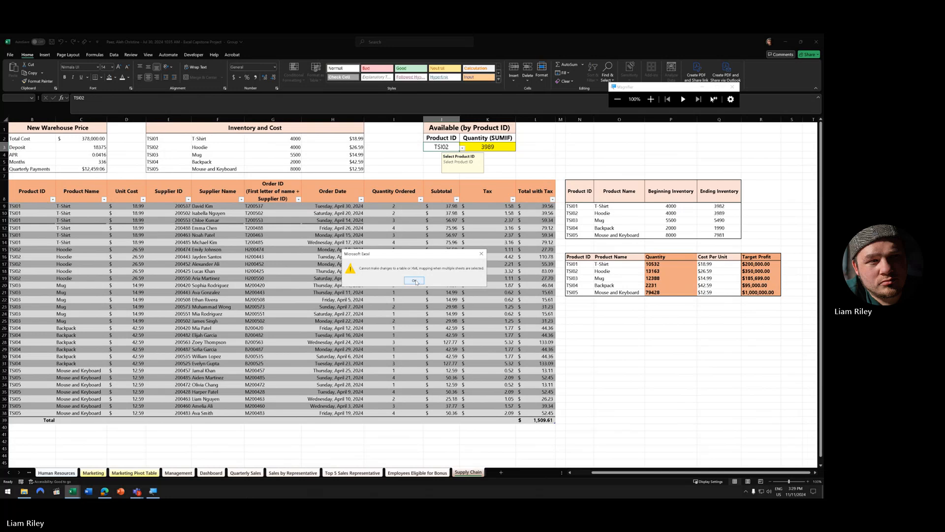
left_click(415, 281)
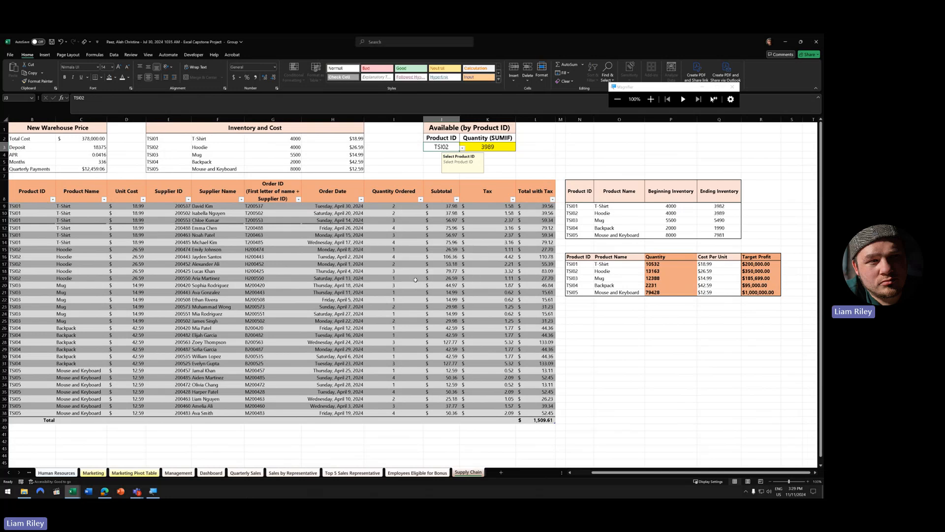
left_click(462, 148)
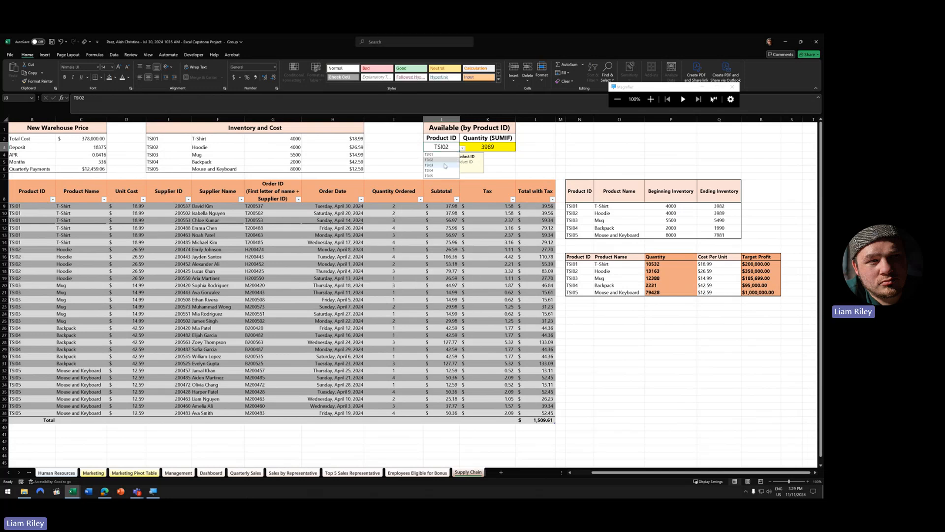
left_click(445, 177)
left_click(414, 280)
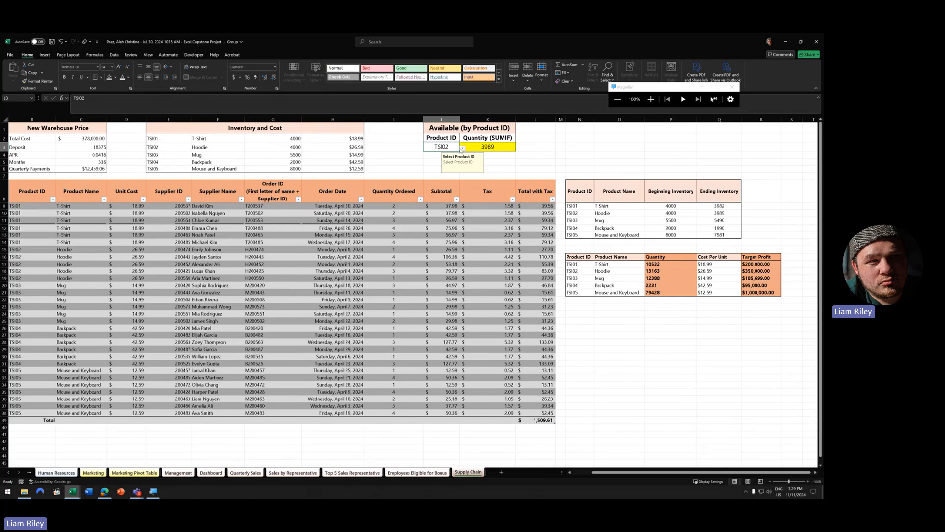
left_click(484, 146)
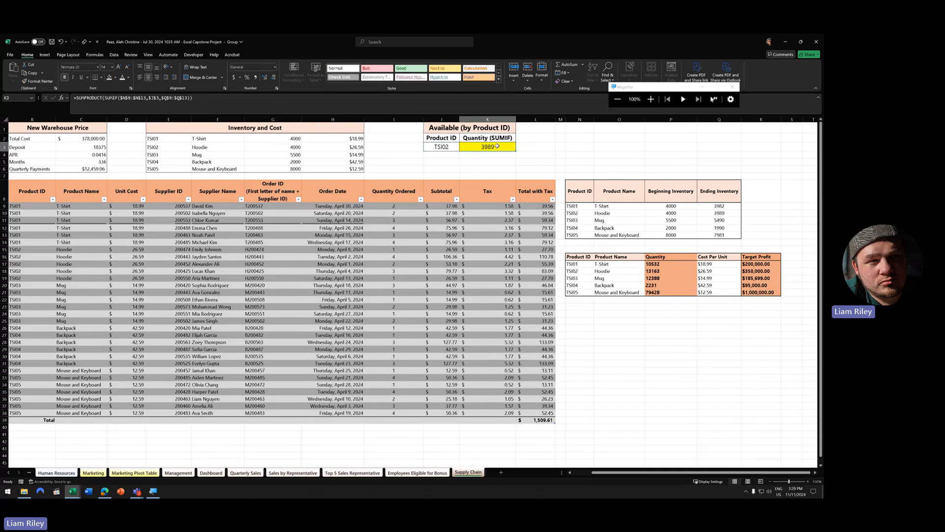
left_click(445, 146)
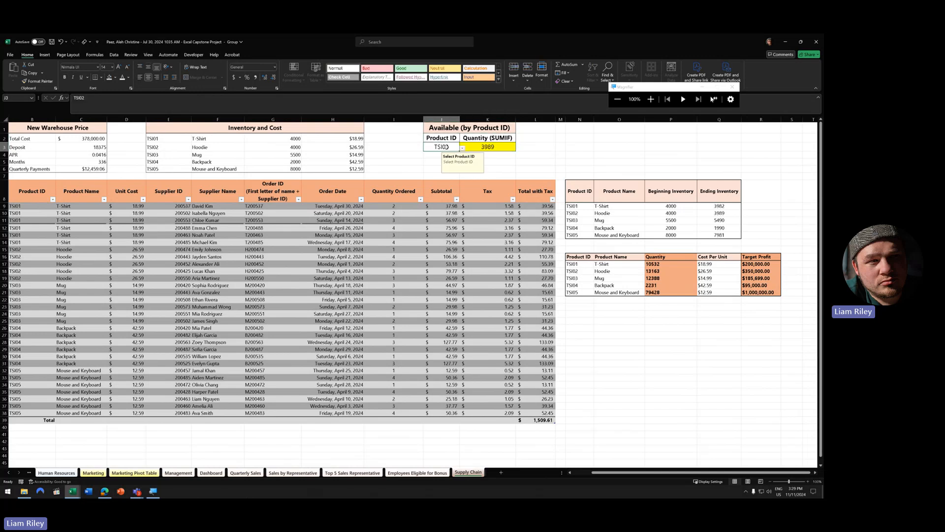
double_click(446, 147)
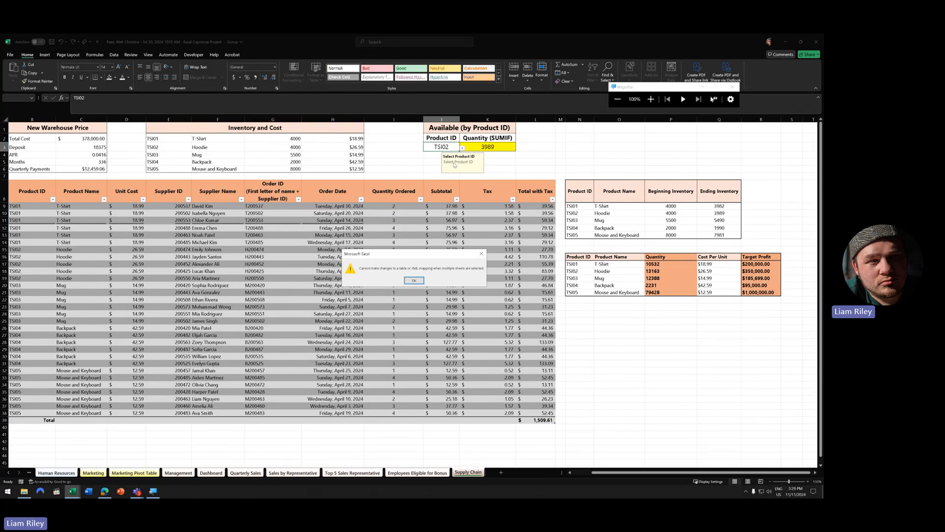
left_click(414, 280)
- Ungroup the sheets and set J3 to TSI01, confirming the SUMPRODUCT quantity shows 3982
right_click(476, 472)
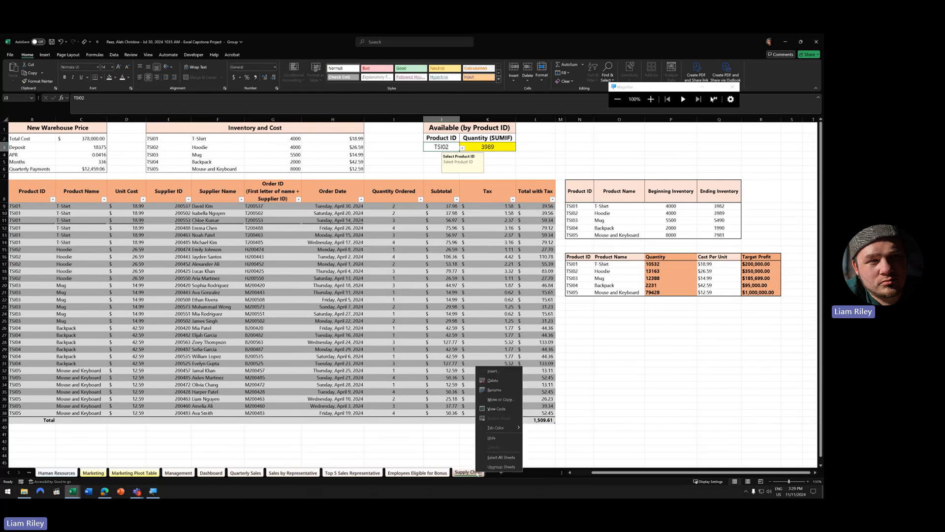
left_click(510, 467)
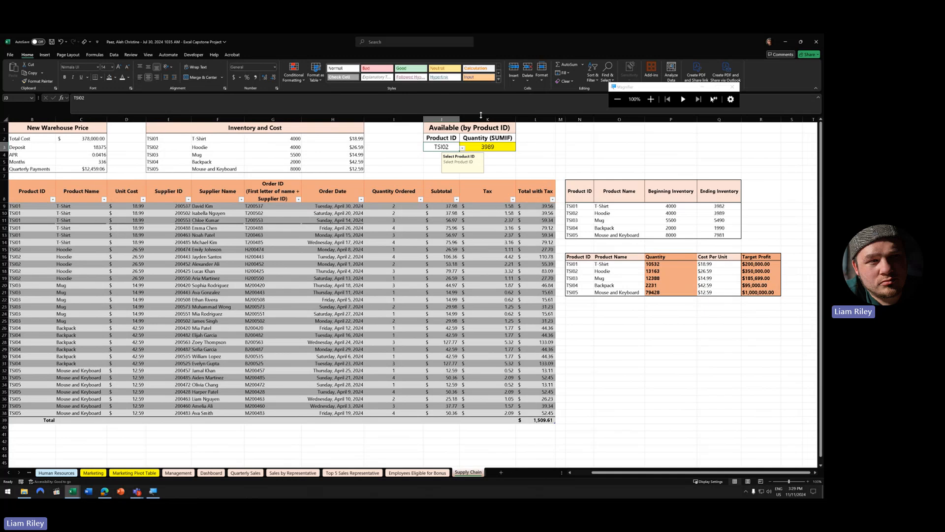
left_click(462, 148)
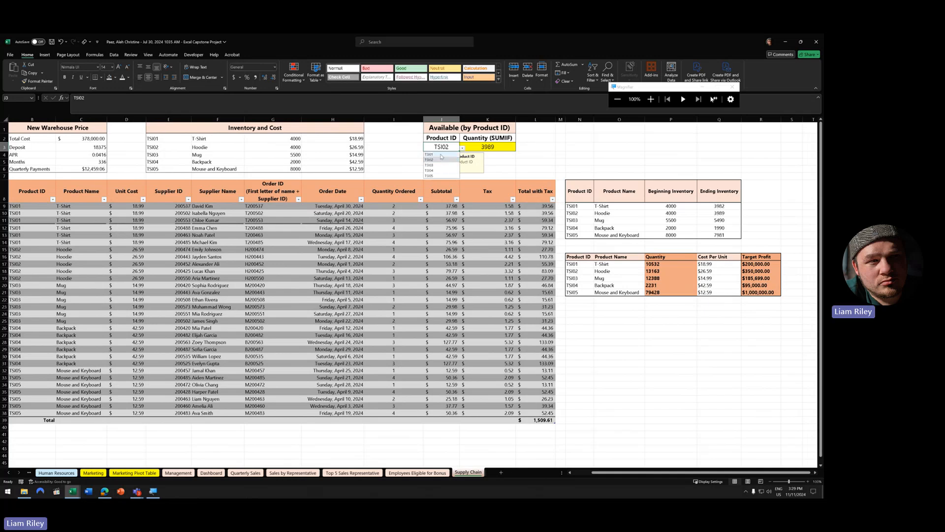
left_click(440, 156)
left_click(517, 162)
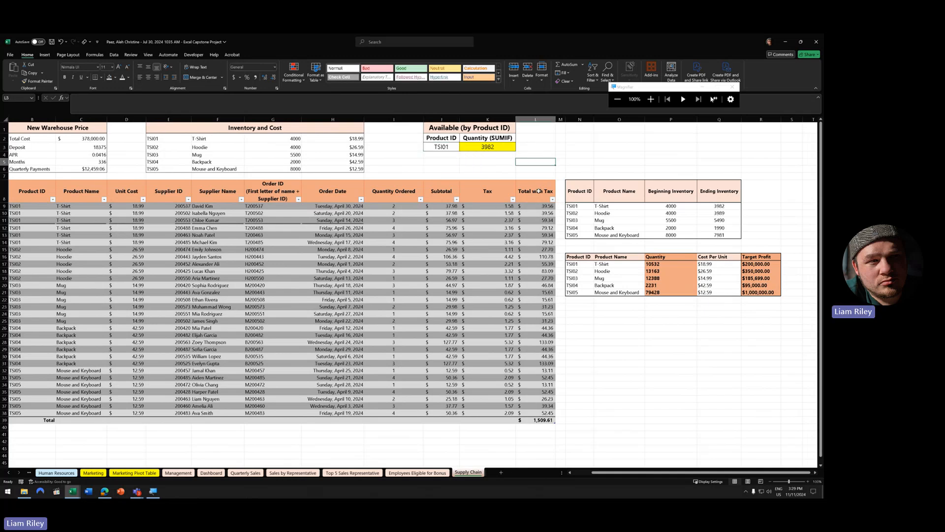
left_click(501, 147)
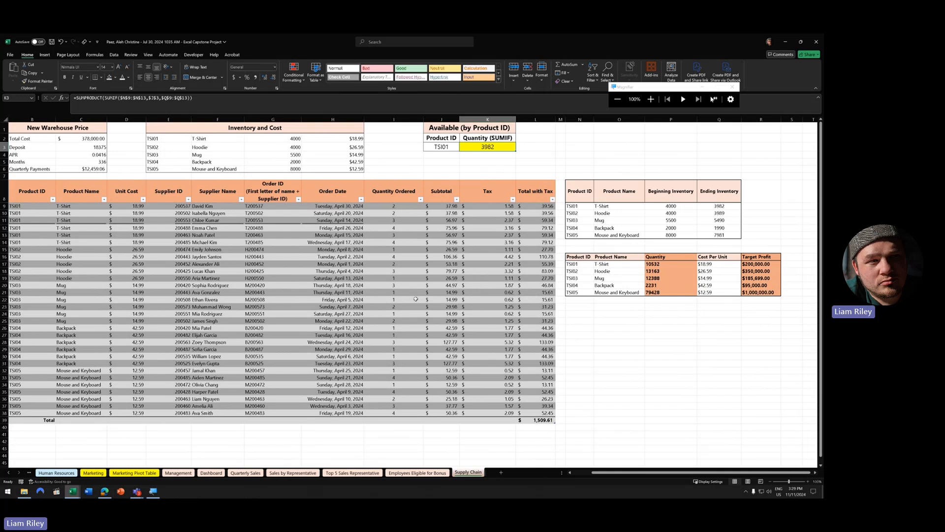
left_click(340, 292)
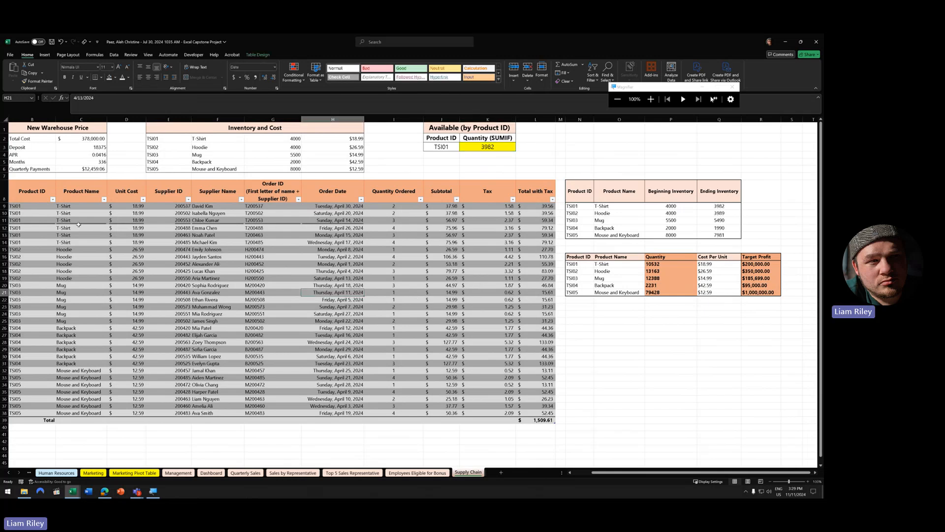
- Review the third T-Shirt order row and the G25 Order ID formula, then bring the browser forward
left_click_drag(32, 220, 335, 221)
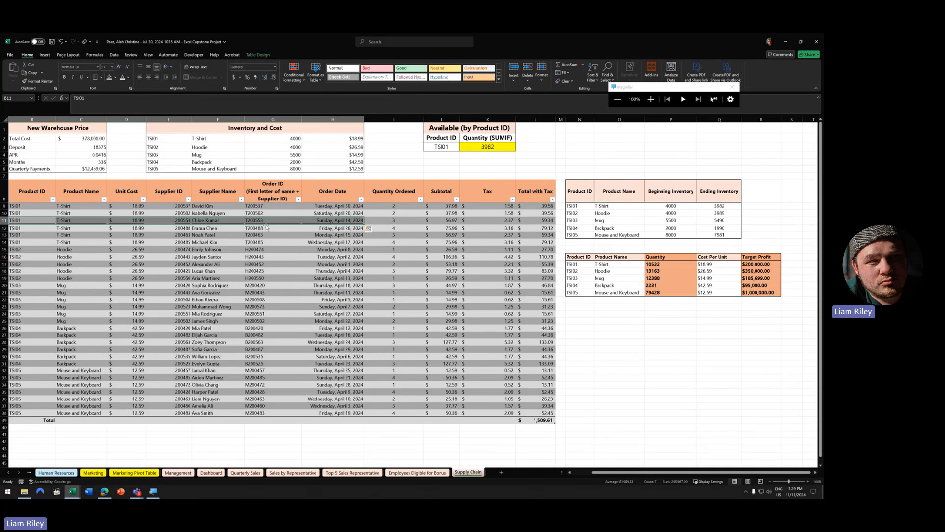
left_click(268, 314)
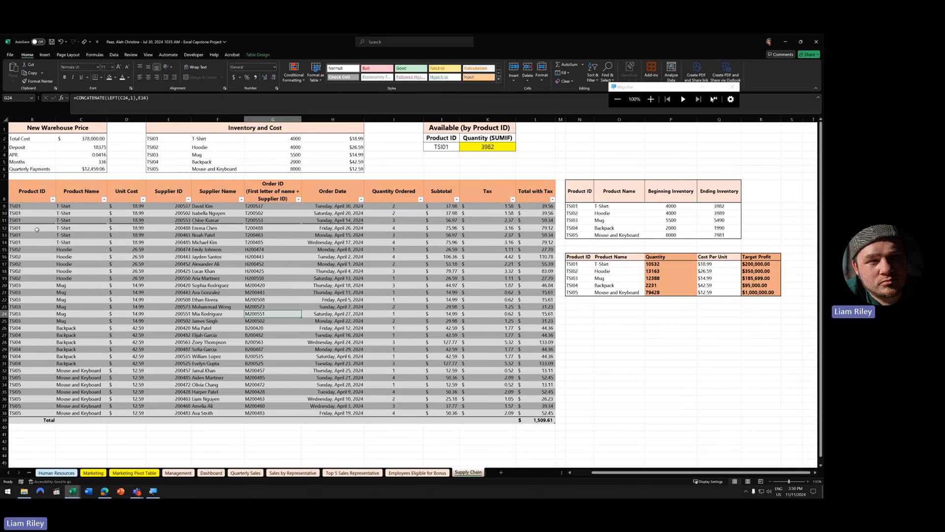
left_click_drag(34, 220, 354, 223)
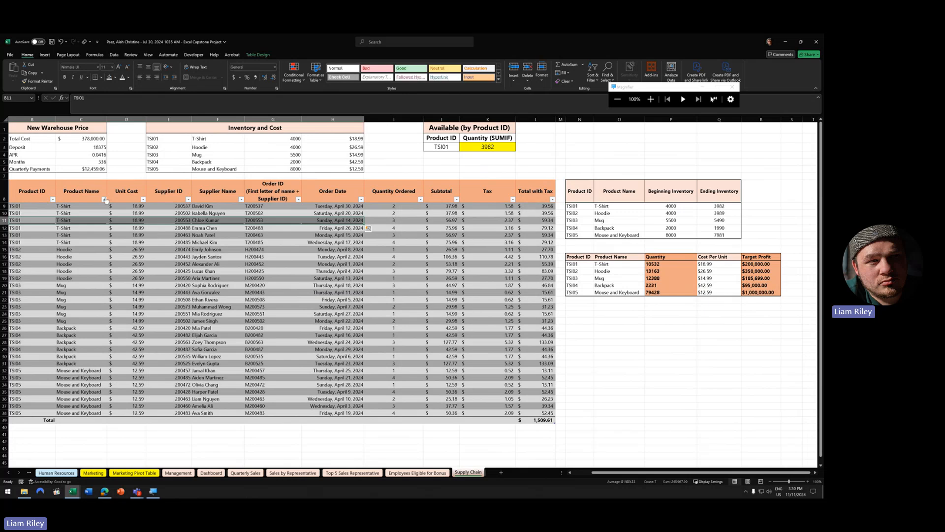
left_click(274, 322)
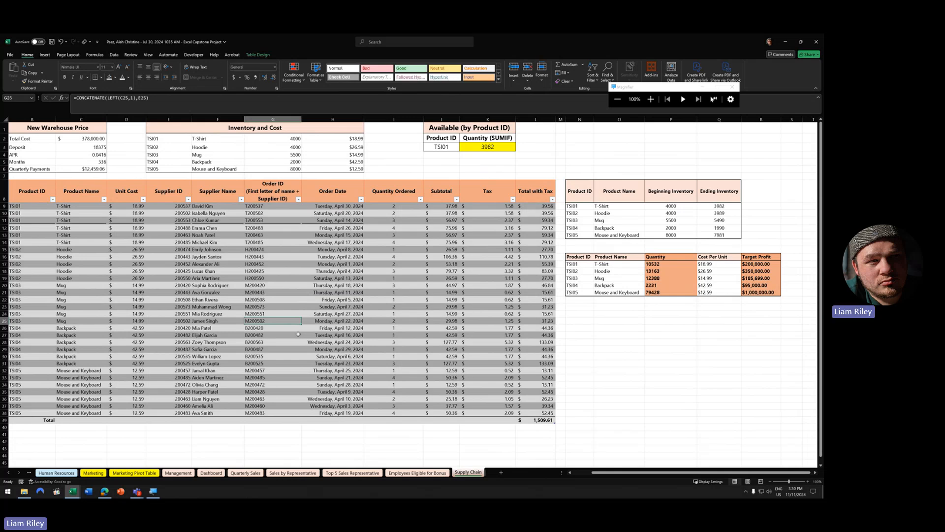
left_click(27, 214)
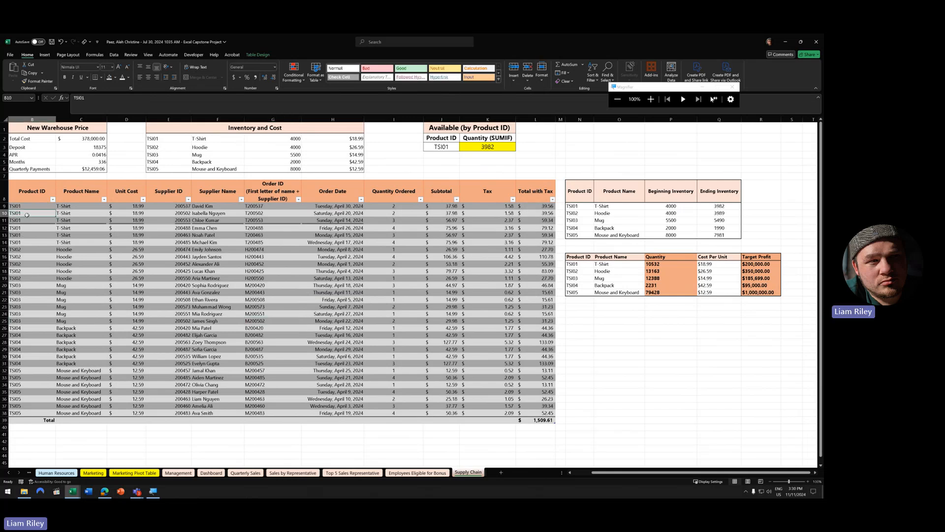
left_click(286, 319)
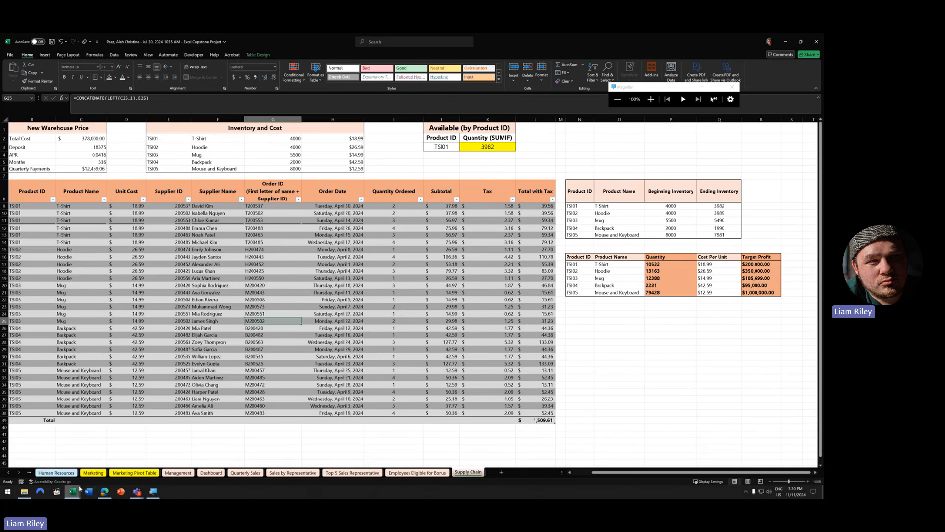
left_click(107, 493)
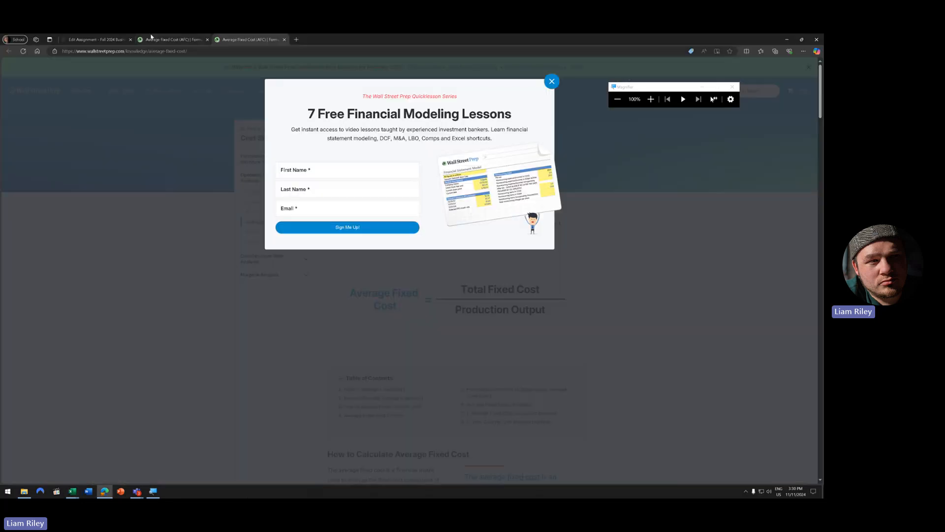
- Show the Excel Capstone (13%) Edit Assignment page and close both Average Fixed Cost tabs
left_click(74, 39)
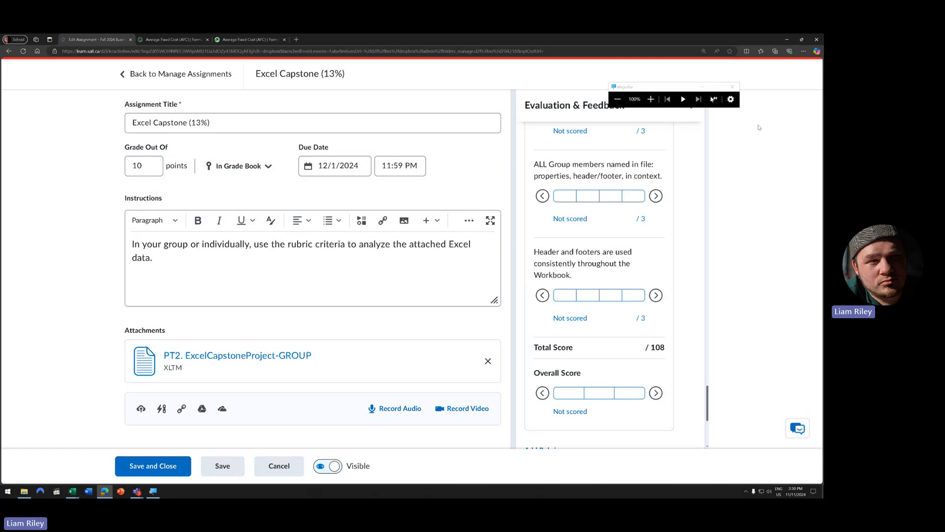
left_click(284, 40)
left_click(207, 39)
- Bring the Teams meeting forward and choose Stop recording under More > Record and transcribe
mouse_move(138, 492)
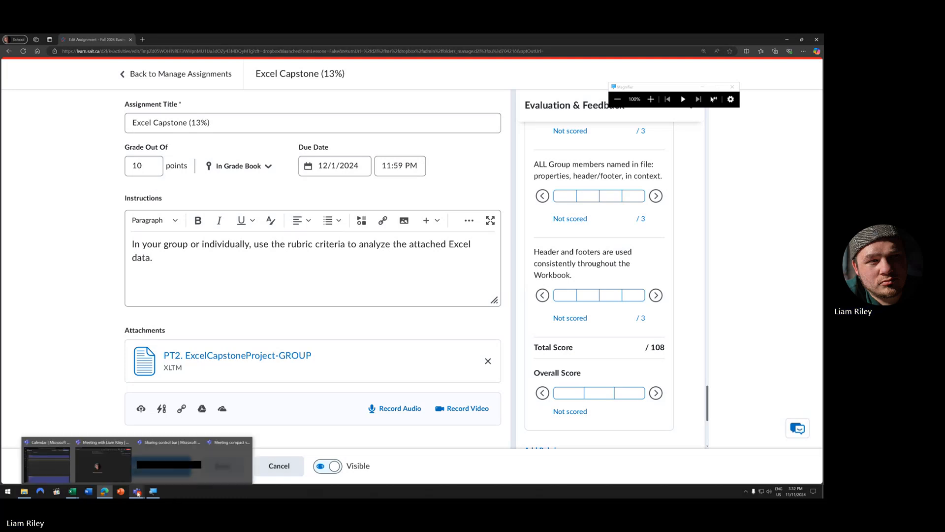
left_click(112, 448)
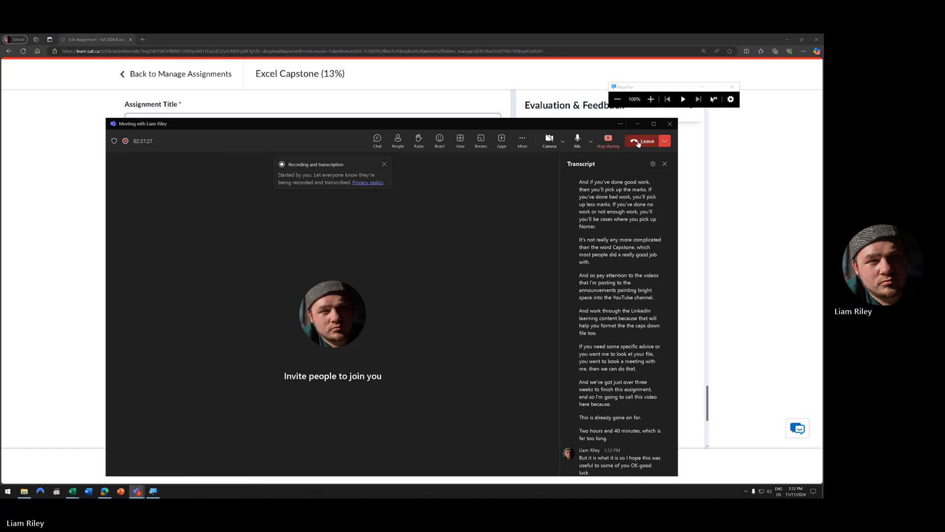
left_click(522, 141)
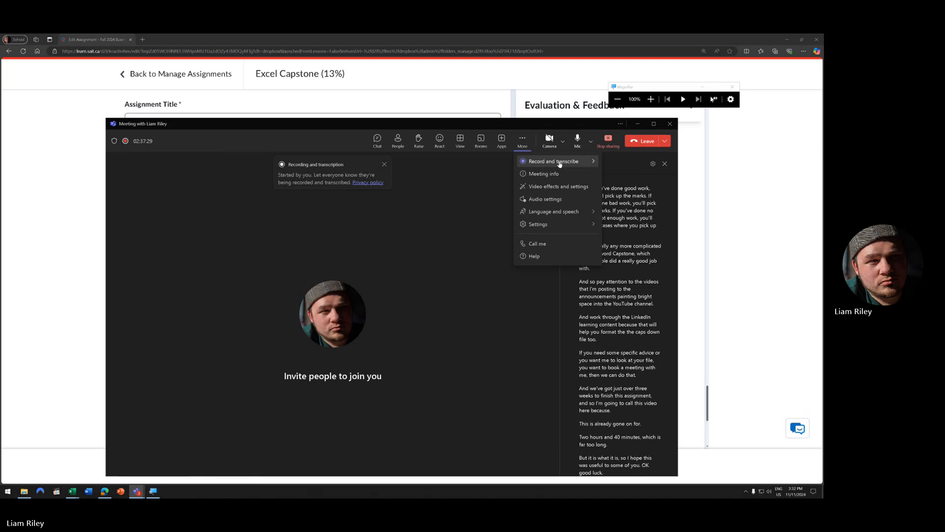
mouse_move(556, 161)
left_click(462, 166)
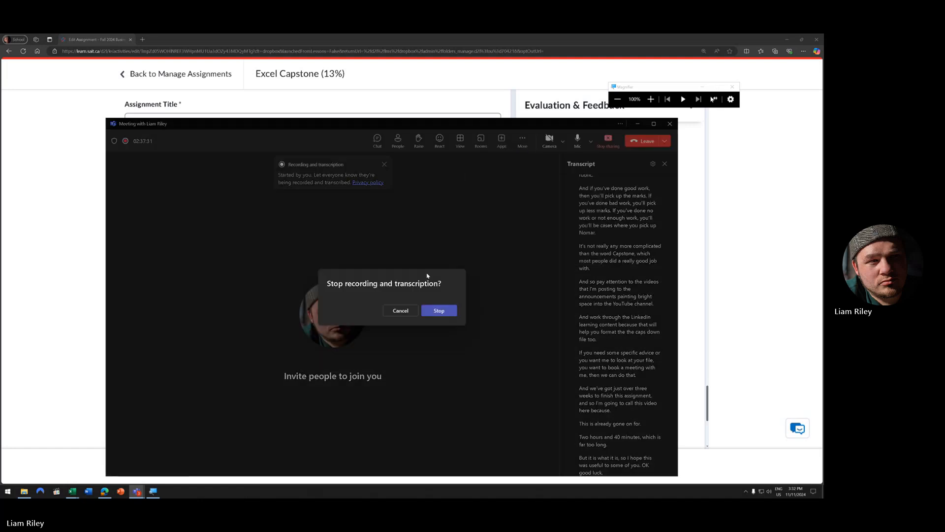